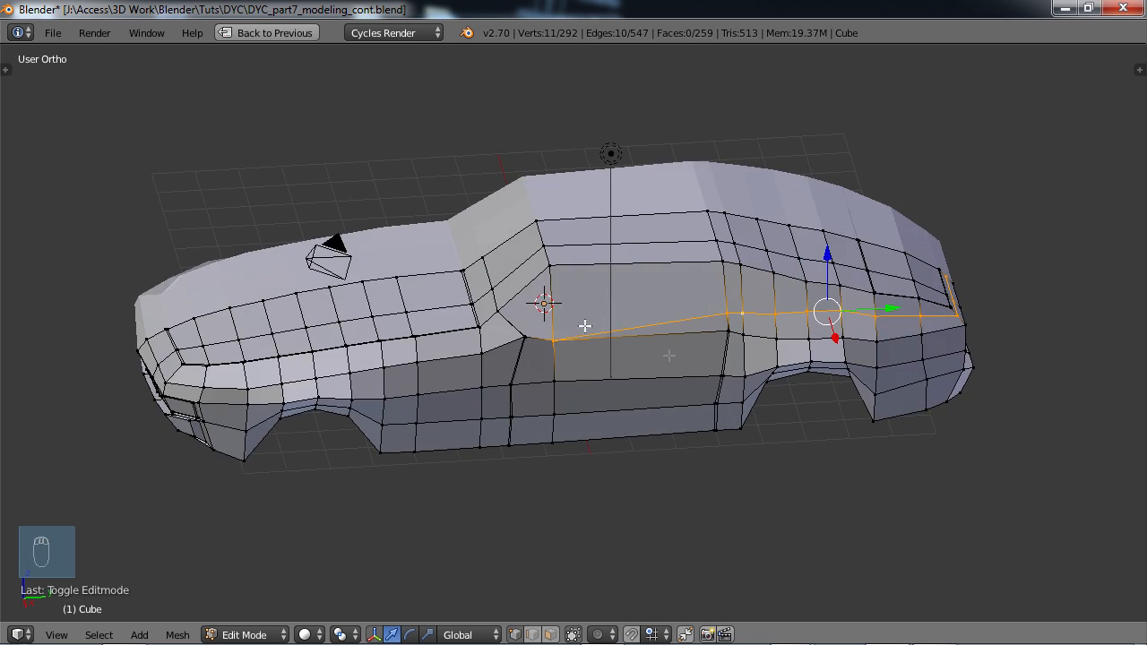
# - Delete the selected horizontal edge loop that runs through the side windows to the rear of the car body
pyautogui.moveTo(700, 348); pyautogui.dragTo(648, 302, button='middle')
pyautogui.scroll(-1, 748, 305)
pyautogui.scroll(4, 684, 299)
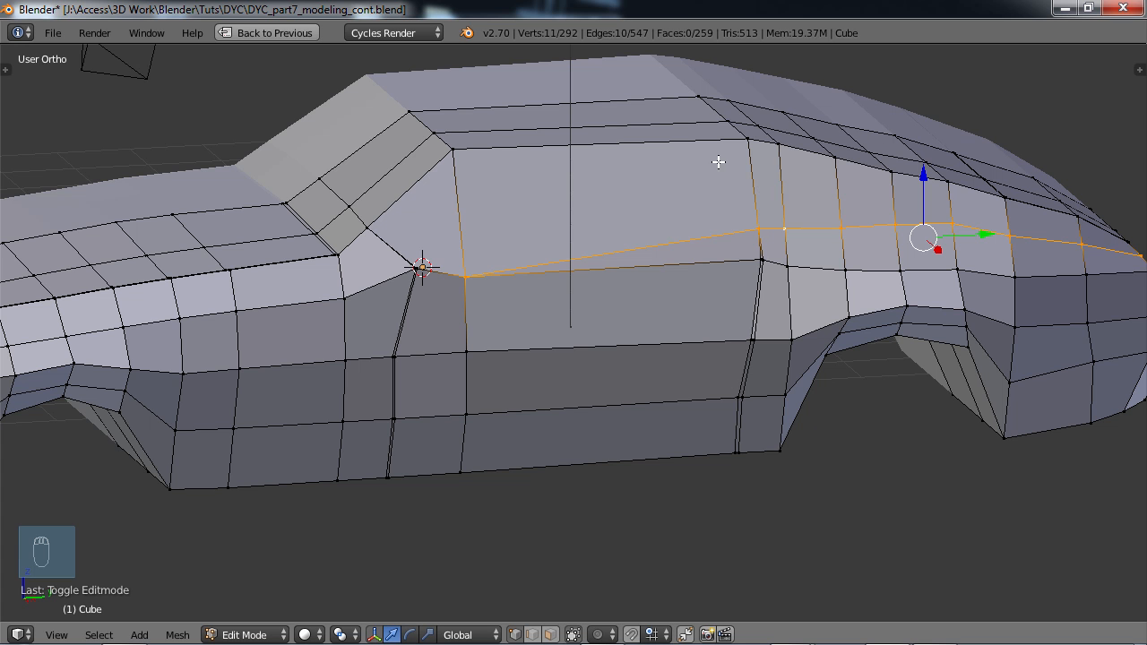
pyautogui.moveTo(699, 363); pyautogui.dragTo(712, 358, button='middle')
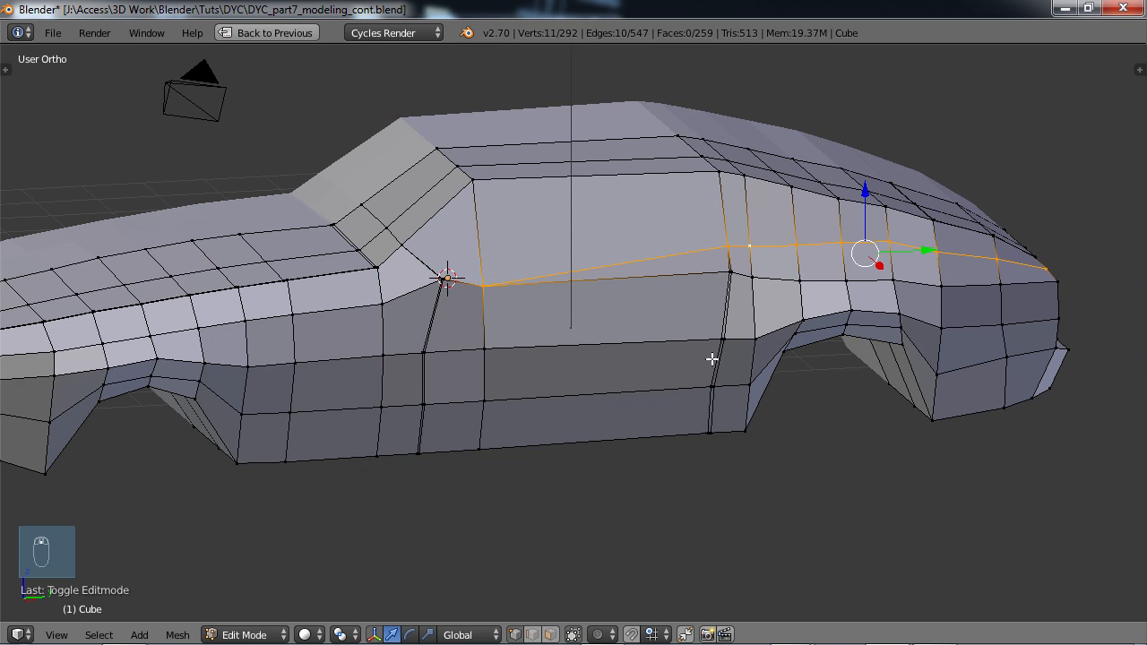
pyautogui.moveTo(636, 337); pyautogui.dragTo(637, 330, button='middle')
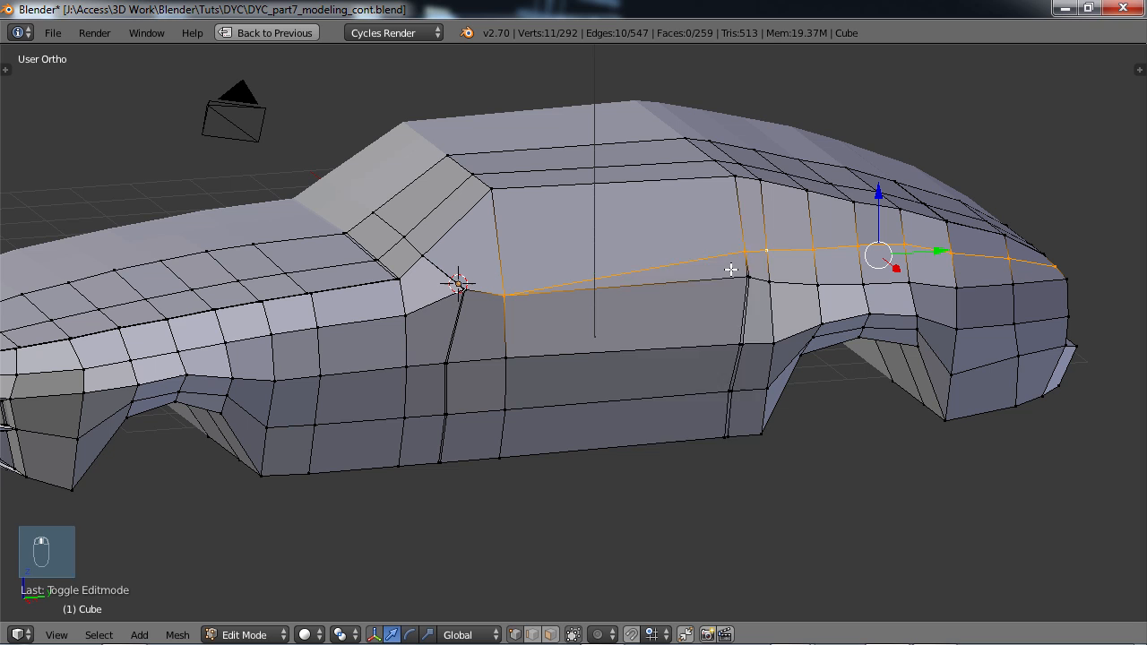
pyautogui.press('x')
pyautogui.click(678, 441)
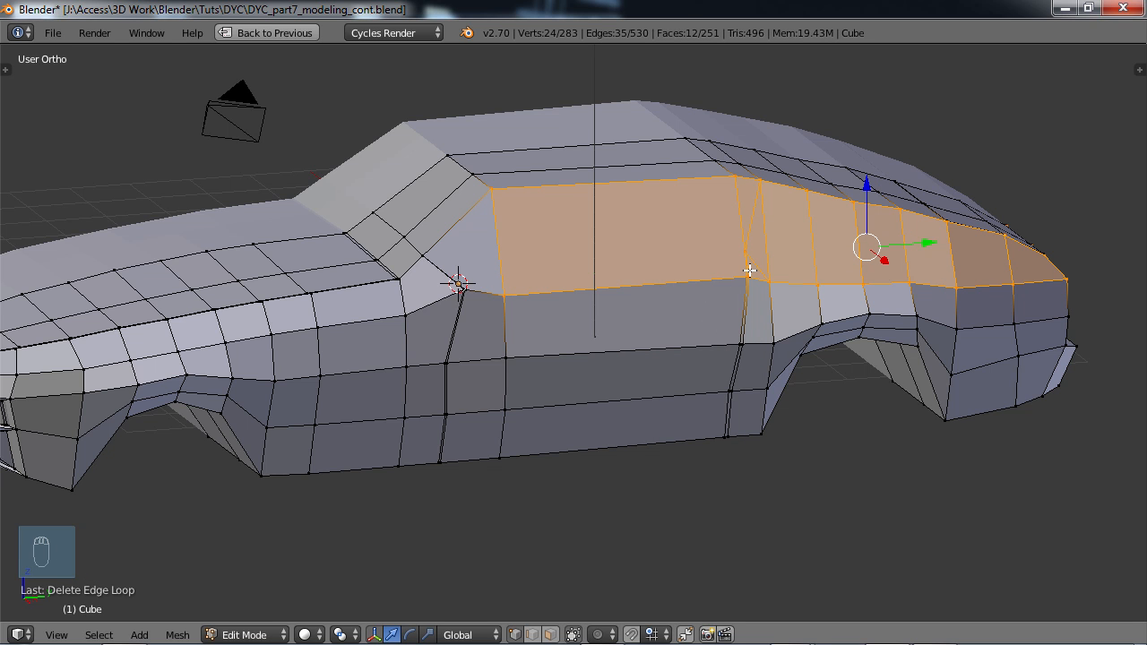
# - Select the duplicate vertical edge loop along the door's rear seam, ahead of the rear wheel arch, and delete it as an edge loop
pyautogui.scroll(3, 760, 287)
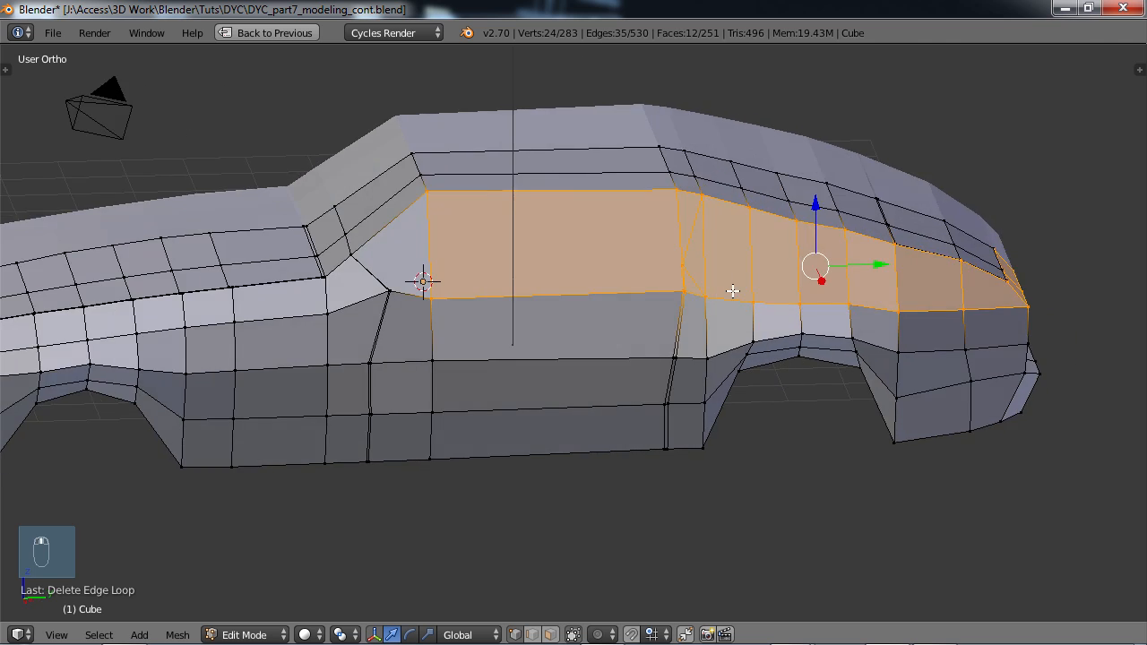
pyautogui.keyDown('shift'); pyautogui.moveTo(725, 276); pyautogui.dragTo(568, 275, button='middle'); pyautogui.keyUp('shift')
pyautogui.scroll(-2, 668, 263)
pyautogui.moveTo(518, 339); pyautogui.dragTo(526, 329, button='middle')
pyautogui.scroll(2, 526, 329)
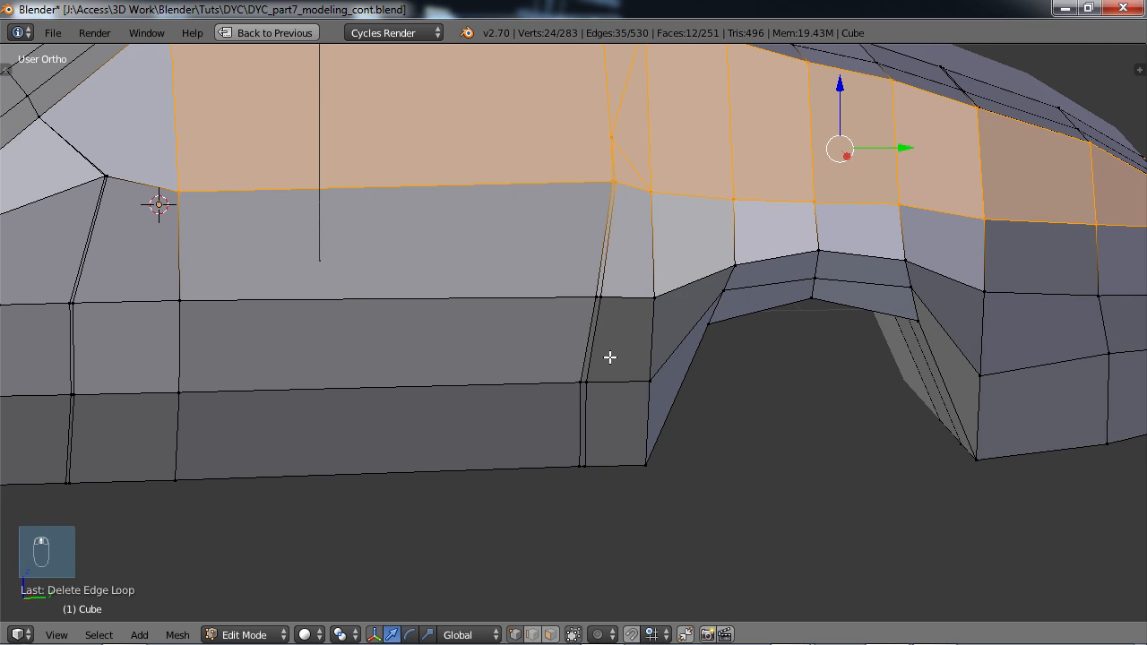
pyautogui.scroll(3, 609, 357)
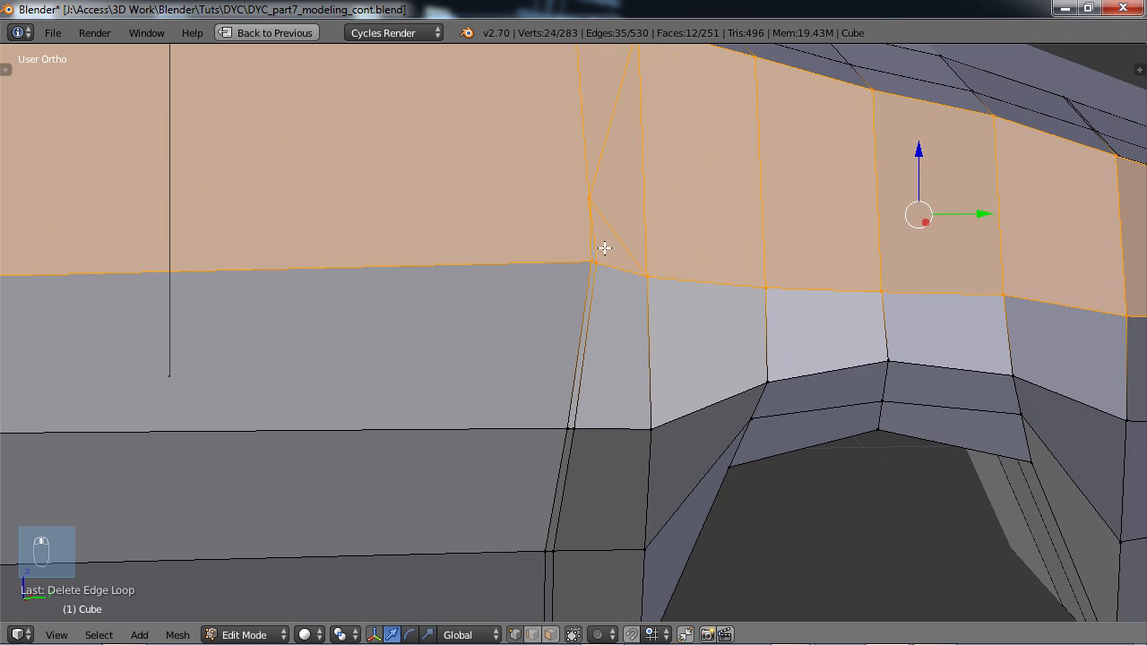
pyautogui.keyDown('alt'); pyautogui.rightClick(593, 346); pyautogui.keyUp('alt')
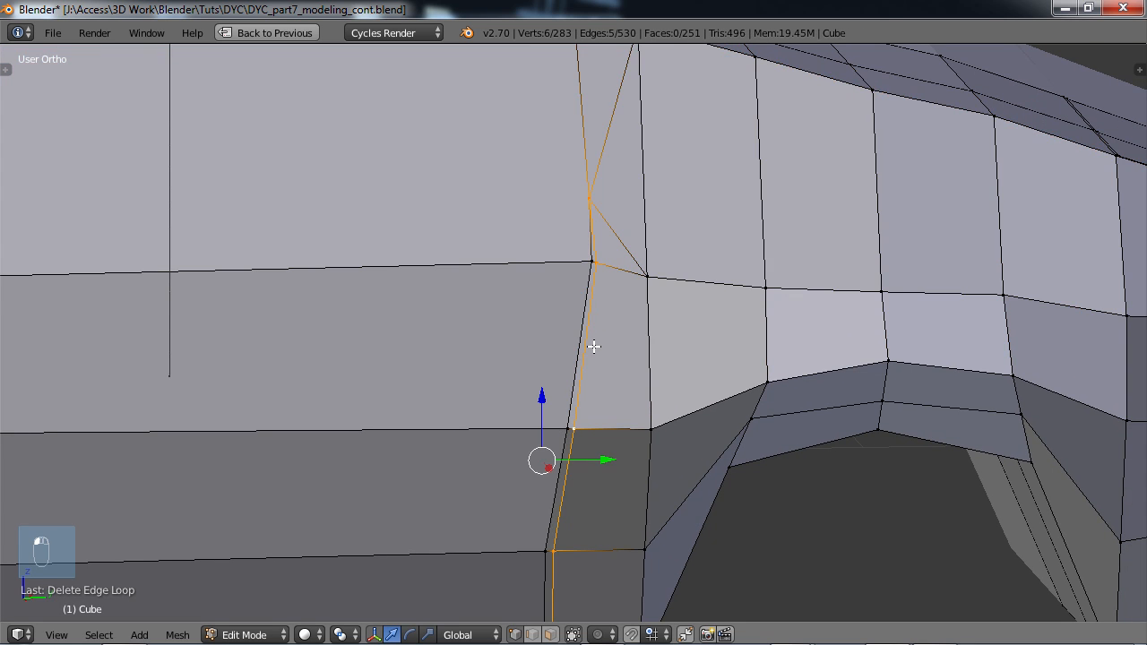
pyautogui.scroll(-4, 594, 345)
pyautogui.press('x')
pyautogui.click(581, 347)
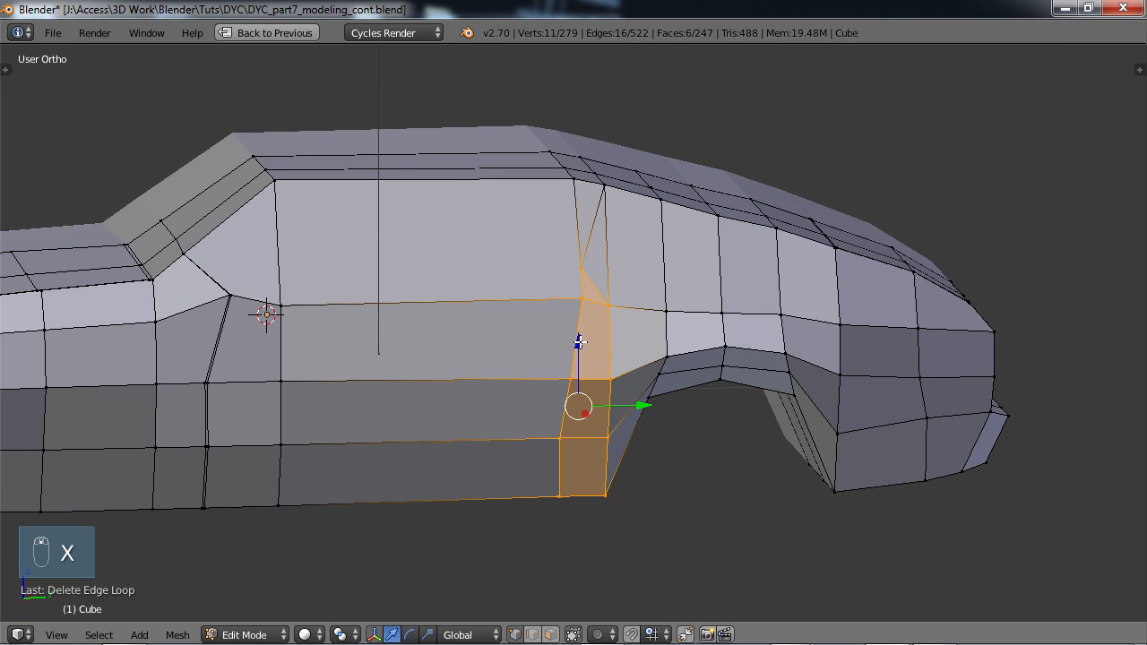
# - Delete one of the two close vertical edge loops along the door's front seam as an edge loop
pyautogui.moveTo(419, 398)
pyautogui.mouseDown(button='middle')
pyautogui.moveTo(329, 408)
pyautogui.moveTo(430, 393)
pyautogui.mouseUp(button='middle')
pyautogui.scroll(3, 329, 408)
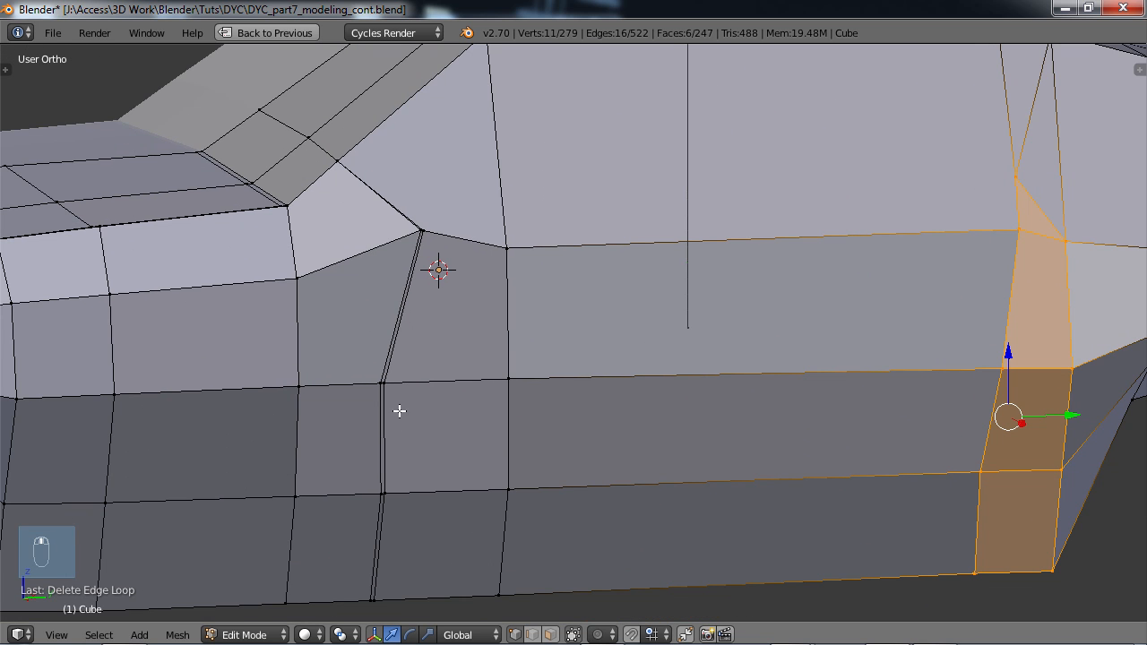
pyautogui.scroll(3, 417, 377)
pyautogui.keyDown('shift'); pyautogui.moveTo(346, 240); pyautogui.dragTo(403, 370, button='middle'); pyautogui.keyUp('shift')
pyautogui.keyDown('alt'); pyautogui.rightClick(350, 394); pyautogui.keyUp('alt')
pyautogui.scroll(-4, 397, 359)
pyautogui.press('x')
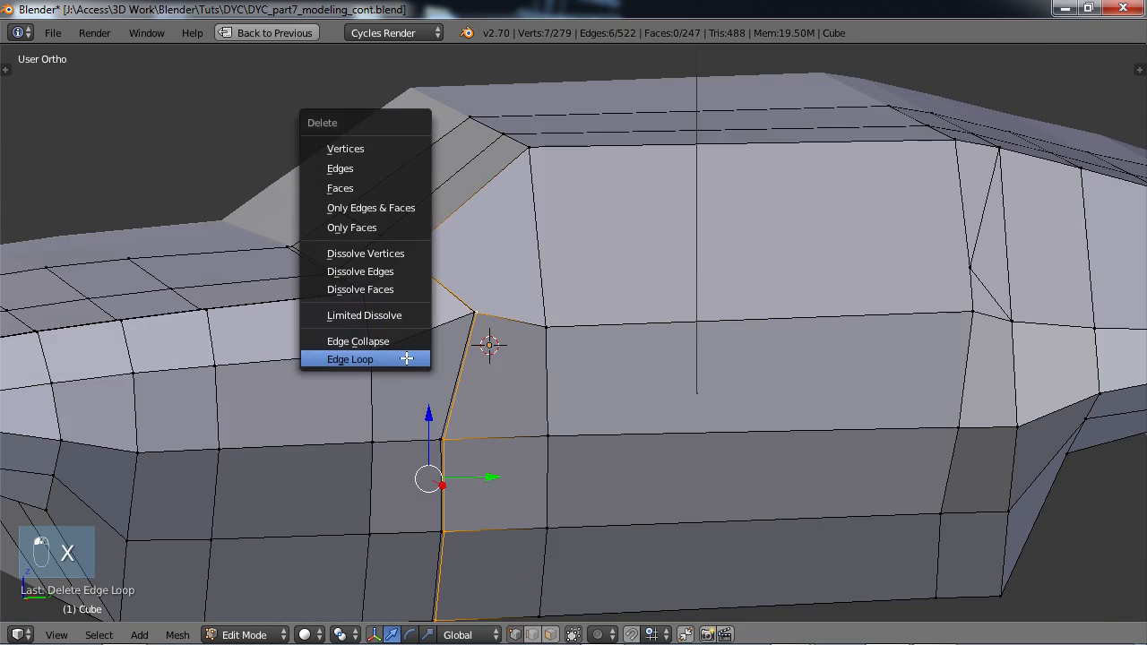
pyautogui.click(406, 358)
# - Delete the three irregular faces in the narrow pillar strip behind the side window
pyautogui.moveTo(407, 358); pyautogui.dragTo(325, 343, button='middle')
pyautogui.scroll(2, 603, 364)
pyautogui.keyDown('shift'); pyautogui.moveTo(255, 356); pyautogui.dragTo(352, 384, button='middle'); pyautogui.keyUp('shift')
pyautogui.scroll(2, 382, 366)
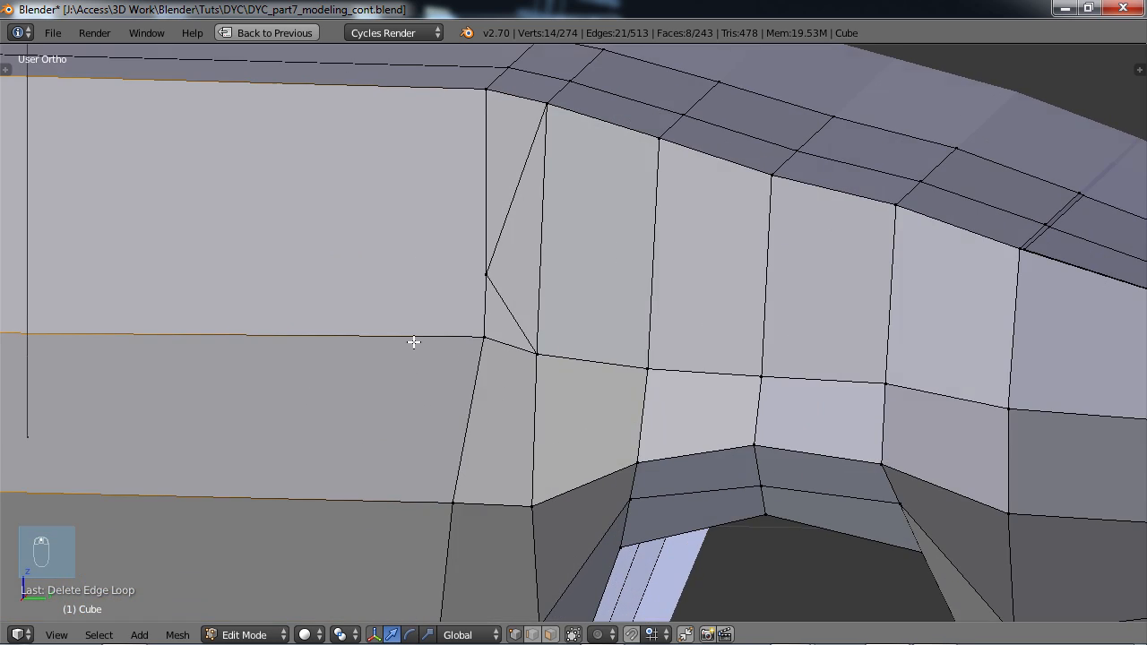
pyautogui.keyDown('shift'); pyautogui.moveTo(413, 342); pyautogui.dragTo(398, 419, button='middle'); pyautogui.keyUp('shift')
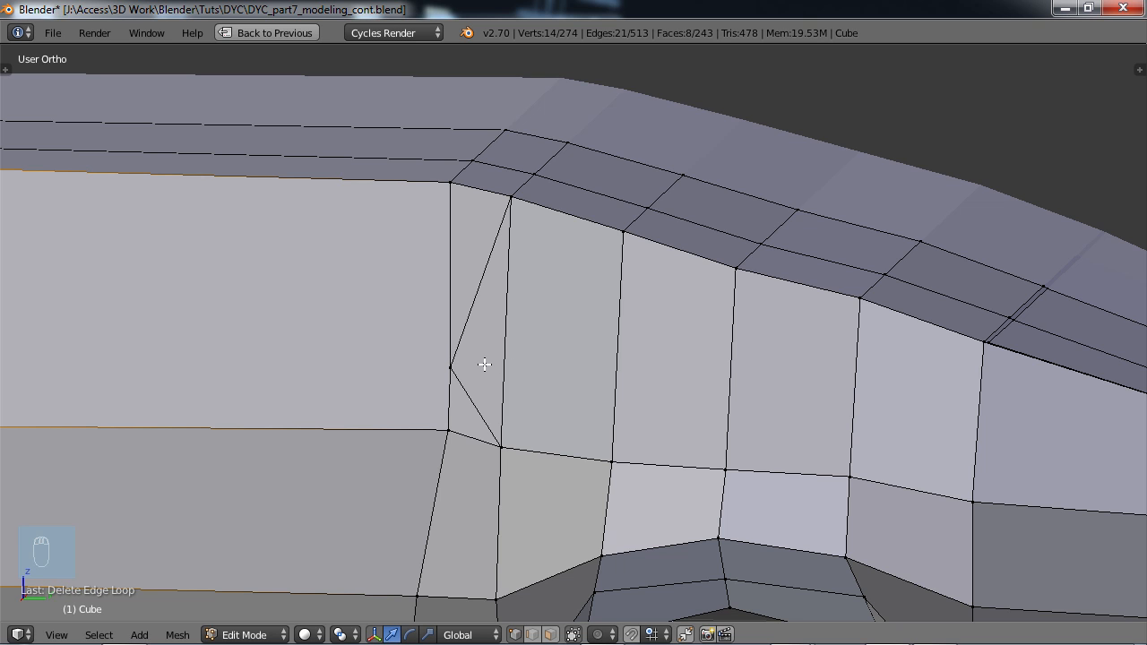
pyautogui.click(550, 634)
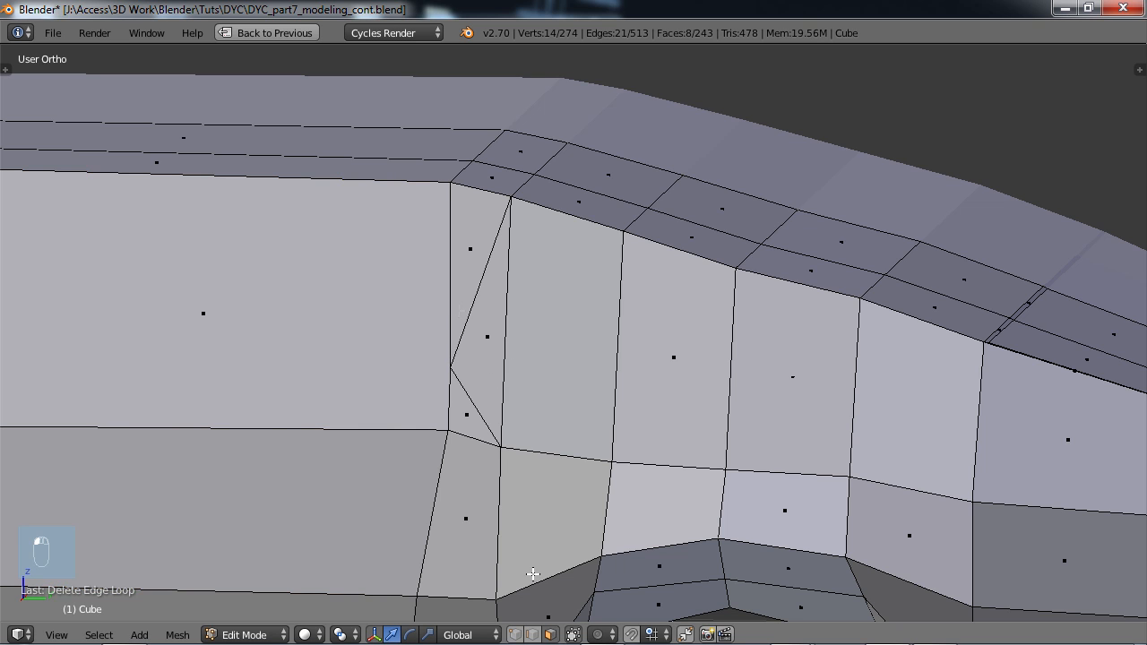
pyautogui.rightClick(471, 244)
pyautogui.keyDown('shift'); pyautogui.rightClick(486, 322); pyautogui.keyUp('shift')
pyautogui.keyDown('shift'); pyautogui.rightClick(468, 414); pyautogui.keyUp('shift')
pyautogui.press('x')
pyautogui.click(439, 243)
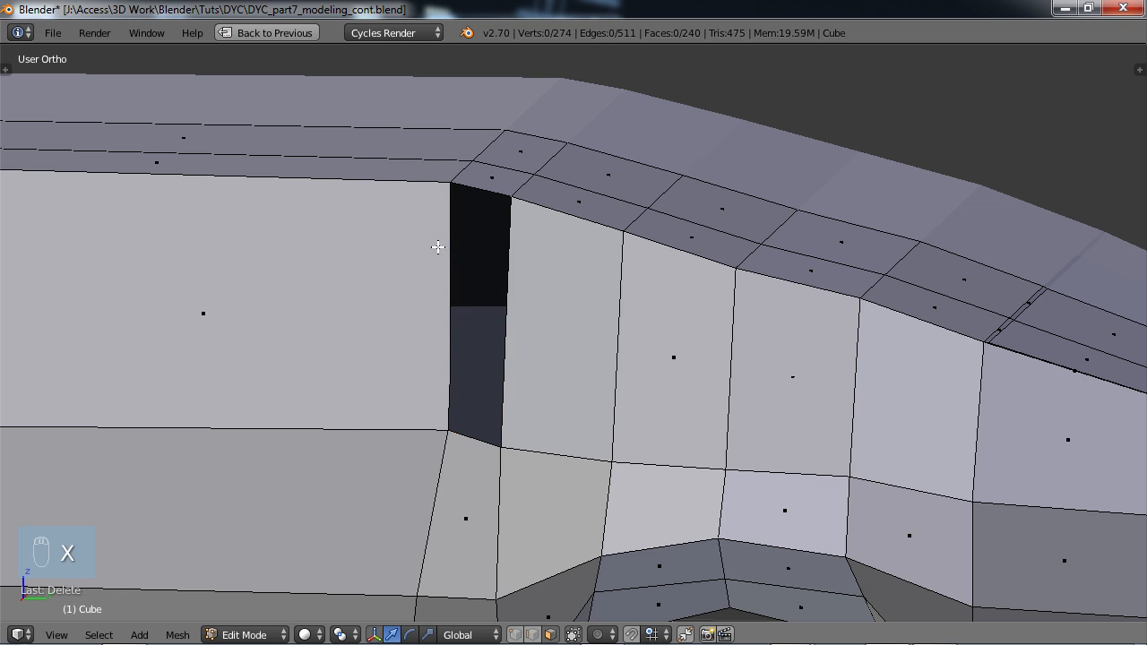
# - Try to fill the pillar gap with a face between its two vertical edges, and delete that face
pyautogui.click(532, 634)
pyautogui.rightClick(503, 332)
pyautogui.keyDown('shift'); pyautogui.rightClick(457, 317); pyautogui.keyUp('shift')
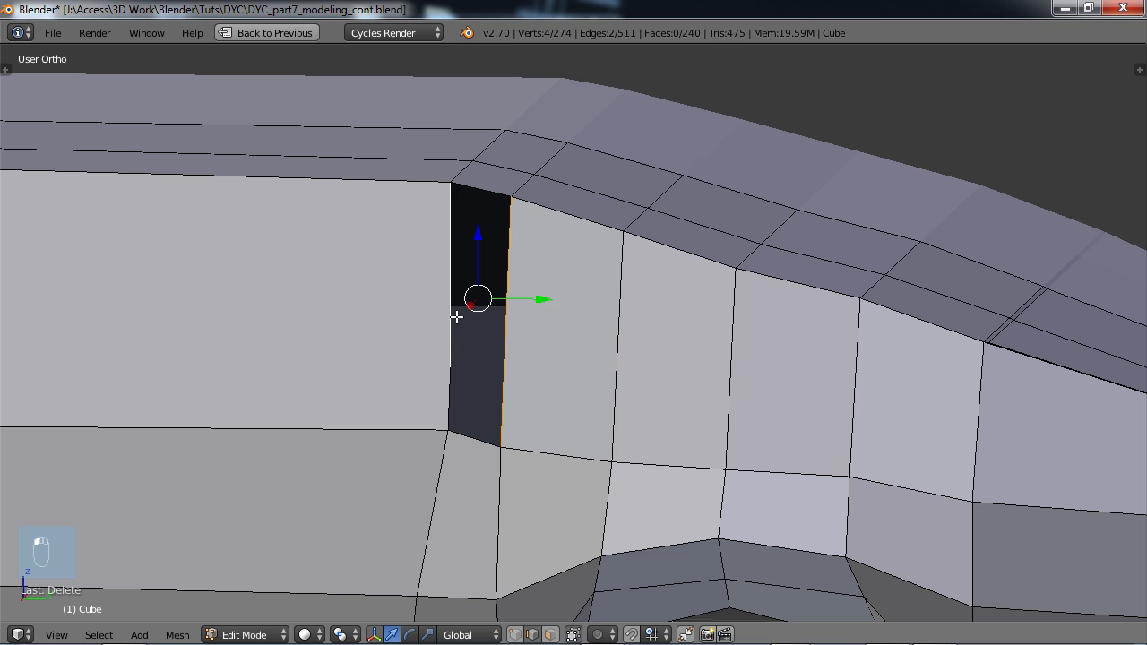
pyautogui.press('f')
pyautogui.scroll(-2, 457, 325)
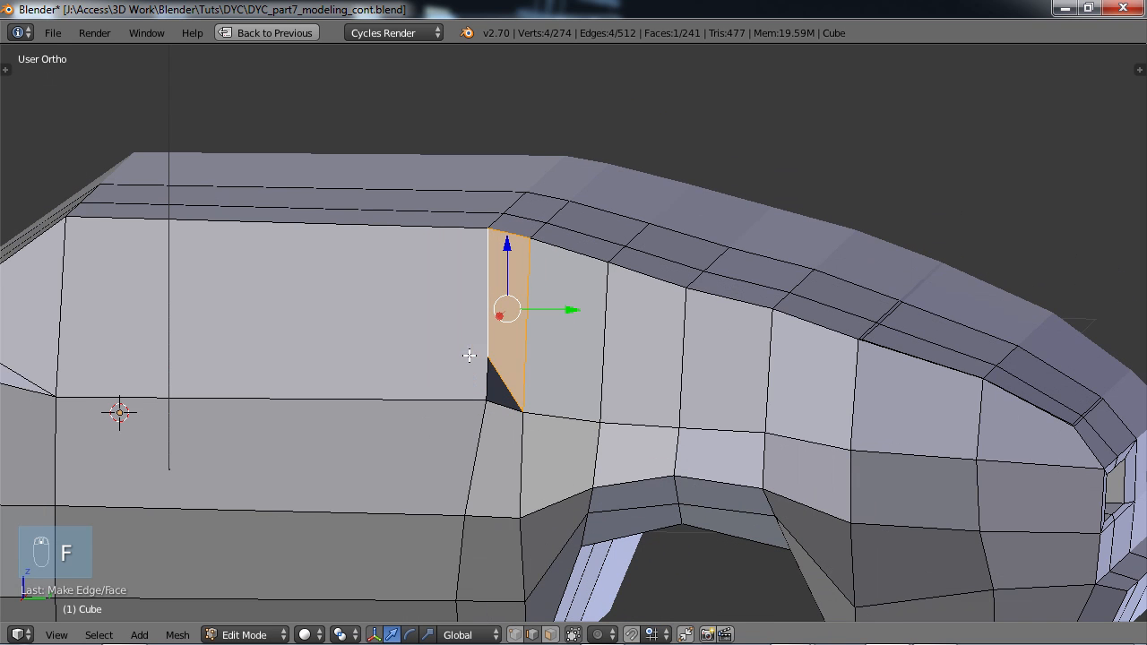
pyautogui.moveTo(509, 448); pyautogui.dragTo(535, 417, button='middle')
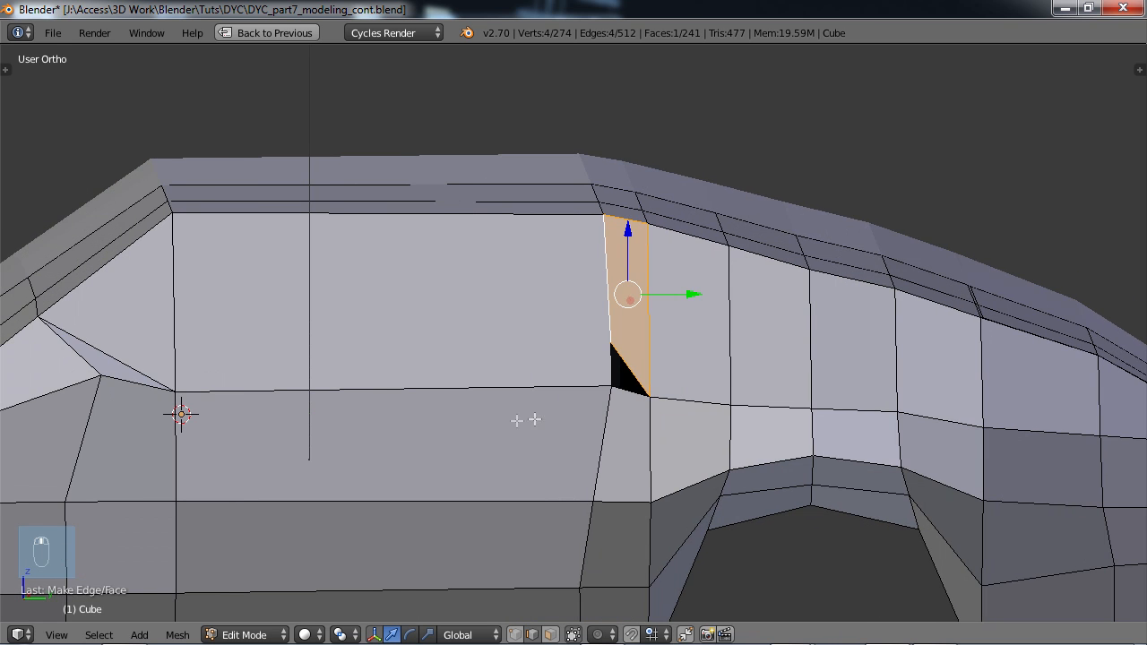
pyautogui.press('x')
pyautogui.click(612, 426)
# - Merge the extra vertex on the side window's rear edge into the window's lower rear corner using At Last
pyautogui.scroll(3, 615, 436)
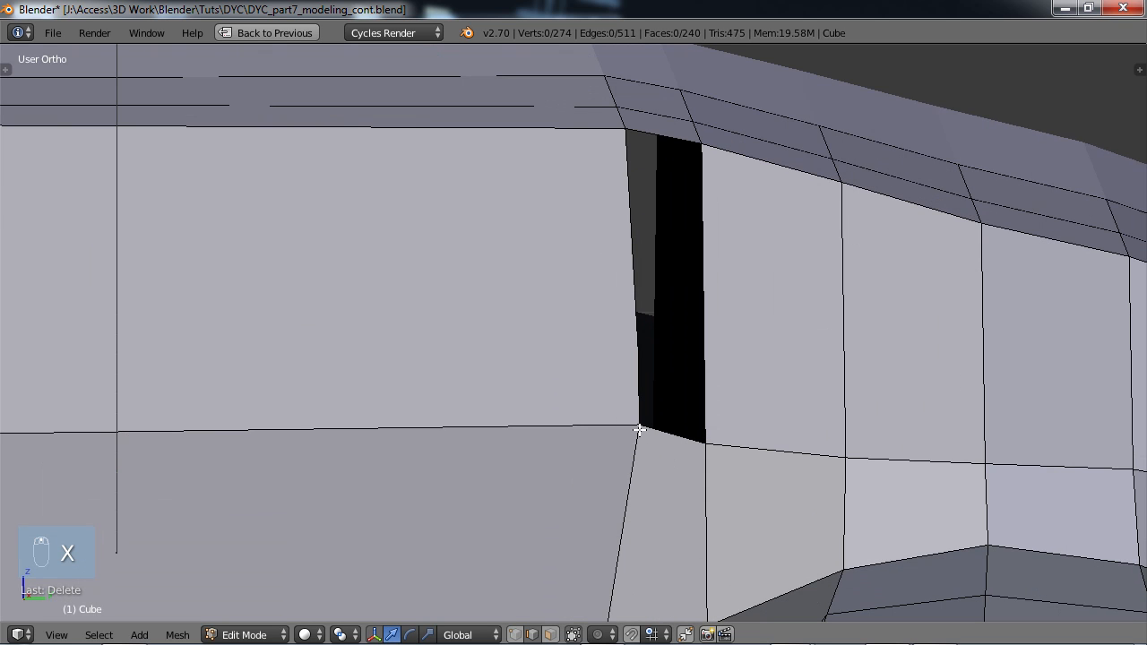
pyautogui.click(516, 634)
pyautogui.rightClick(638, 349)
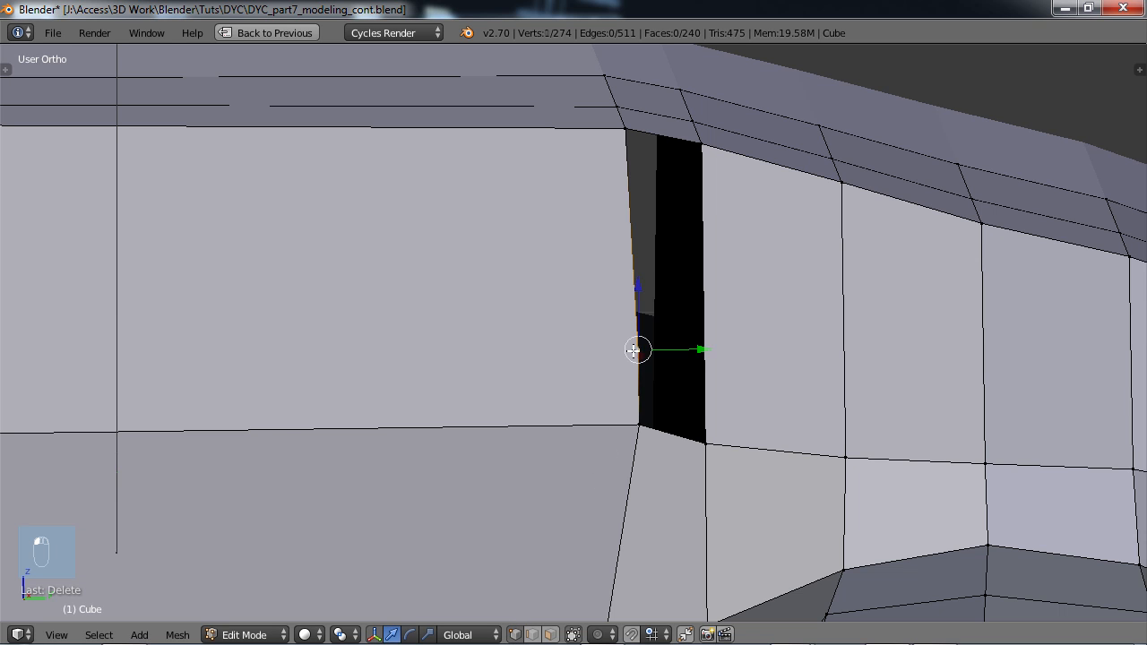
pyautogui.keyDown('shift'); pyautogui.click(637, 425); pyautogui.keyUp('shift')
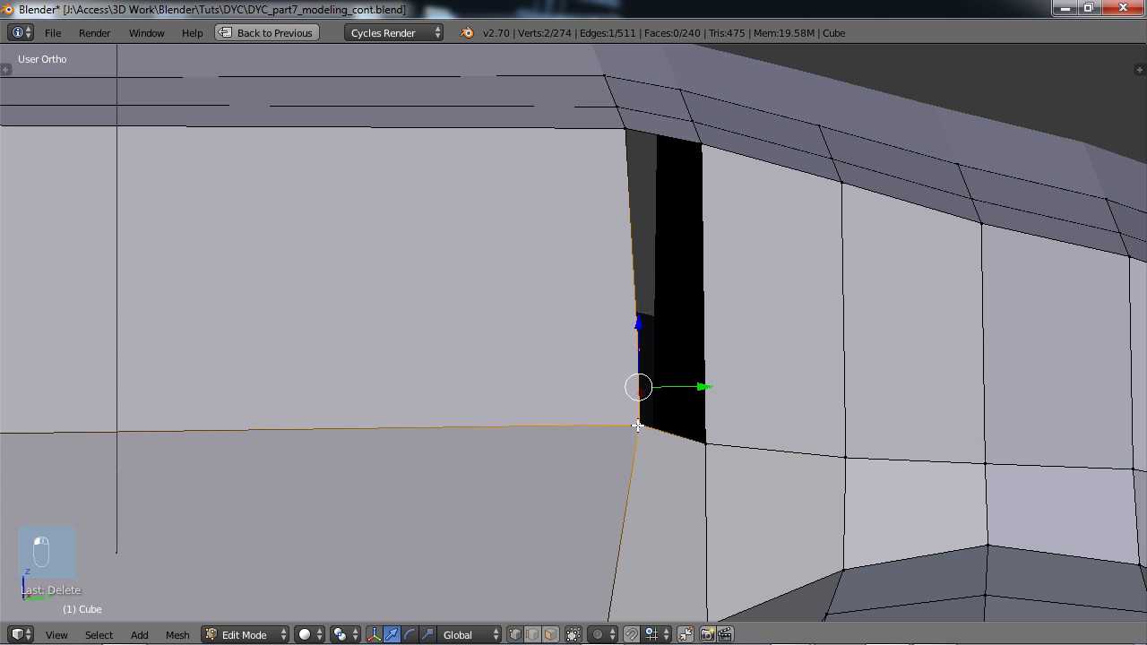
pyautogui.hotkey('alt', 'm')
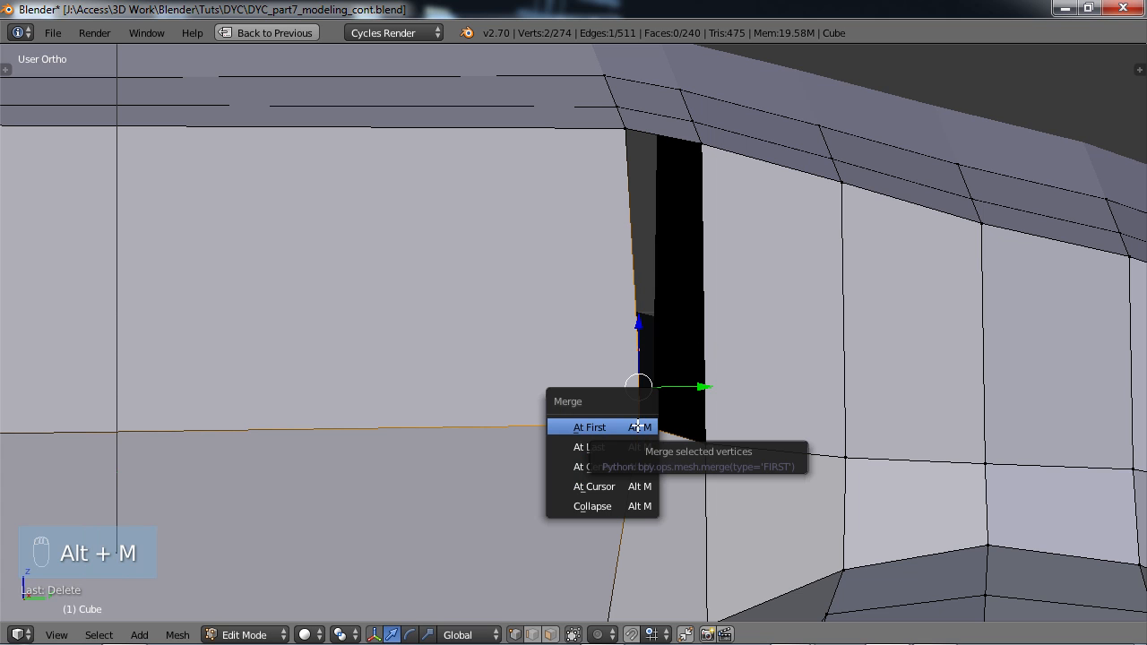
pyautogui.click(589, 447)
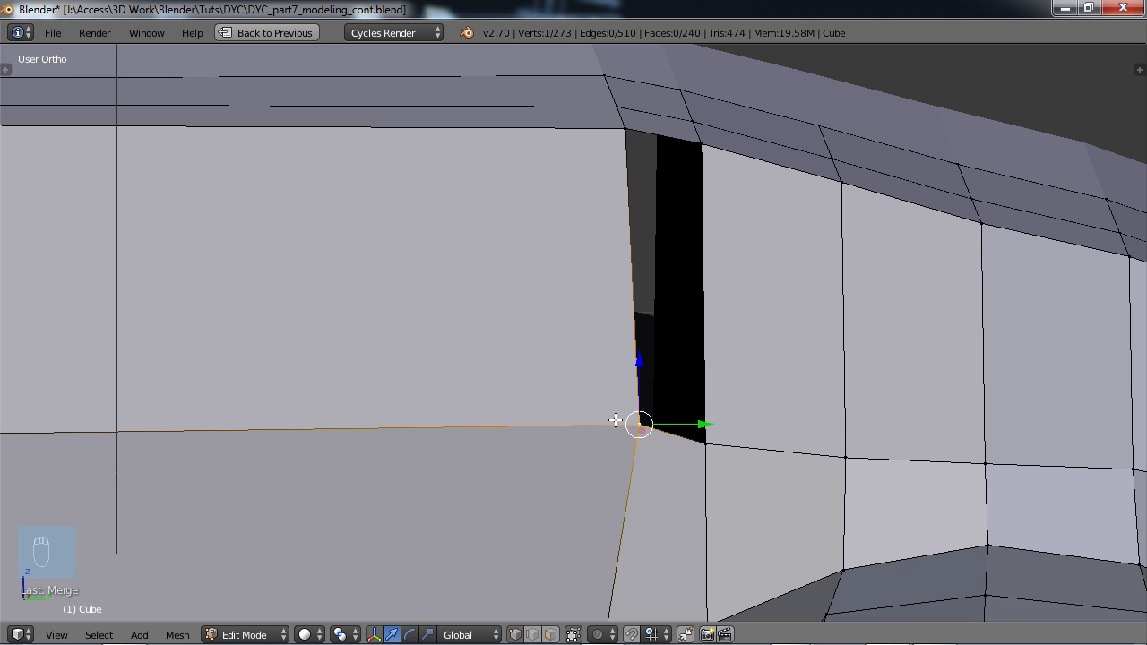
# - Fill the pillar gap behind the side window with one face between its two vertical edges and clear the selection
pyautogui.scroll(-1, 556, 402)
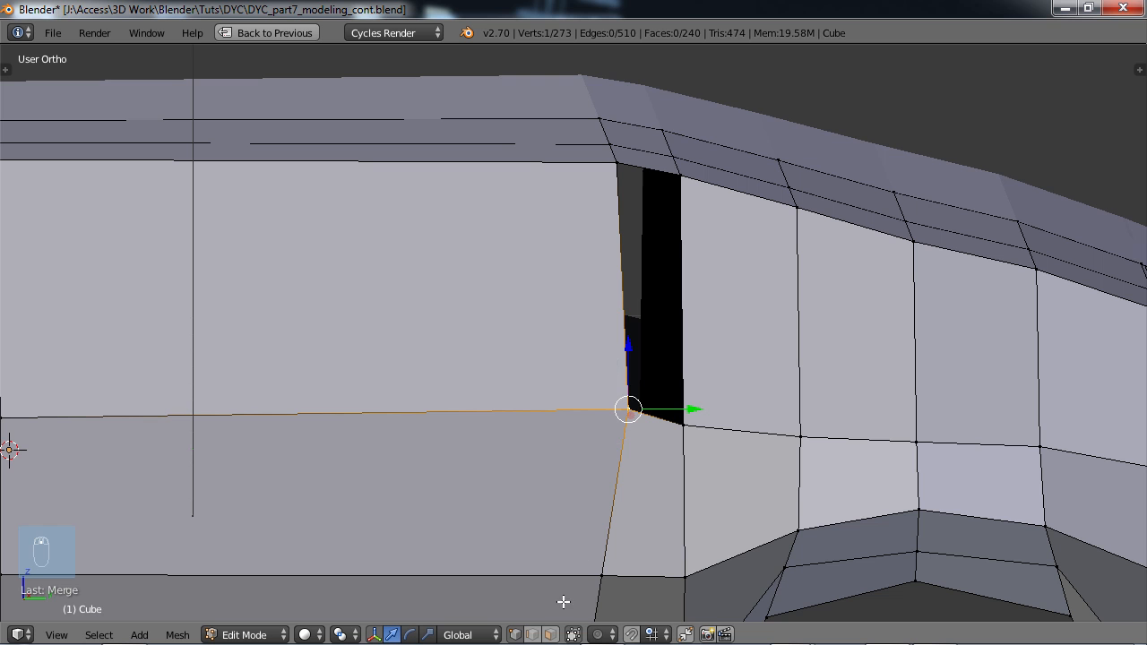
pyautogui.press('a')
pyautogui.rightClick(680, 328)
pyautogui.keyDown('shift'); pyautogui.rightClick(619, 319); pyautogui.keyUp('shift')
pyautogui.press('f')
pyautogui.scroll(-3, 619, 319)
pyautogui.press('a')
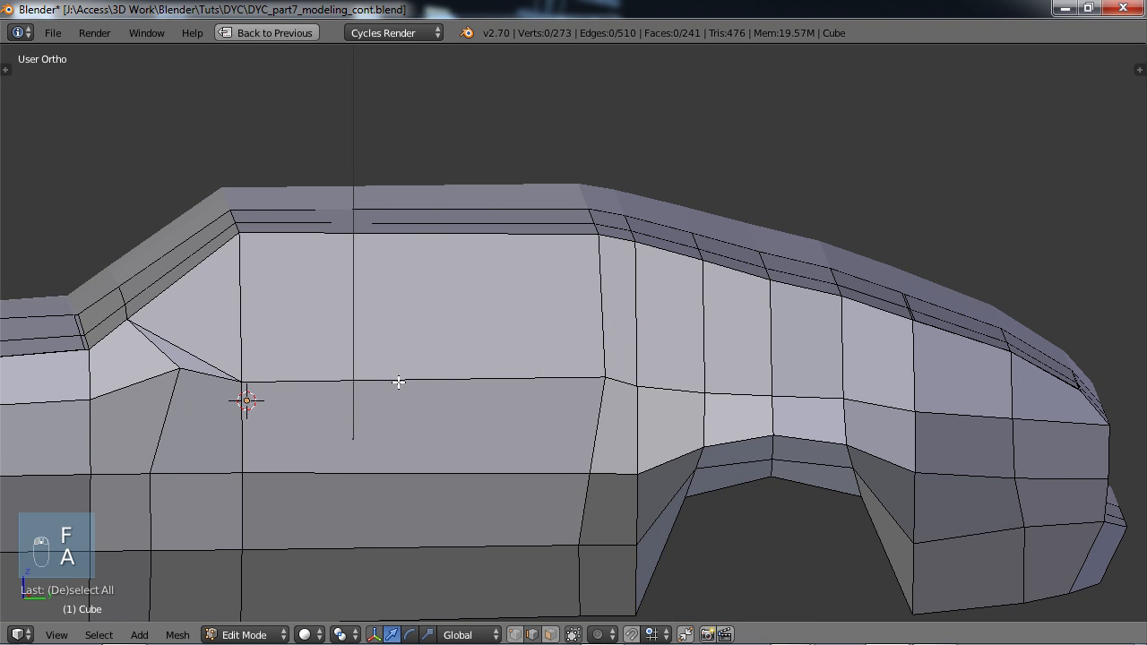
# - Delete the two triangular faces between the windshield pillar and the front edge of the side window
pyautogui.keyDown('shift'); pyautogui.moveTo(399, 382); pyautogui.dragTo(717, 377, button='middle'); pyautogui.keyUp('shift')
pyautogui.moveTo(493, 380); pyautogui.dragTo(473, 454, button='middle')
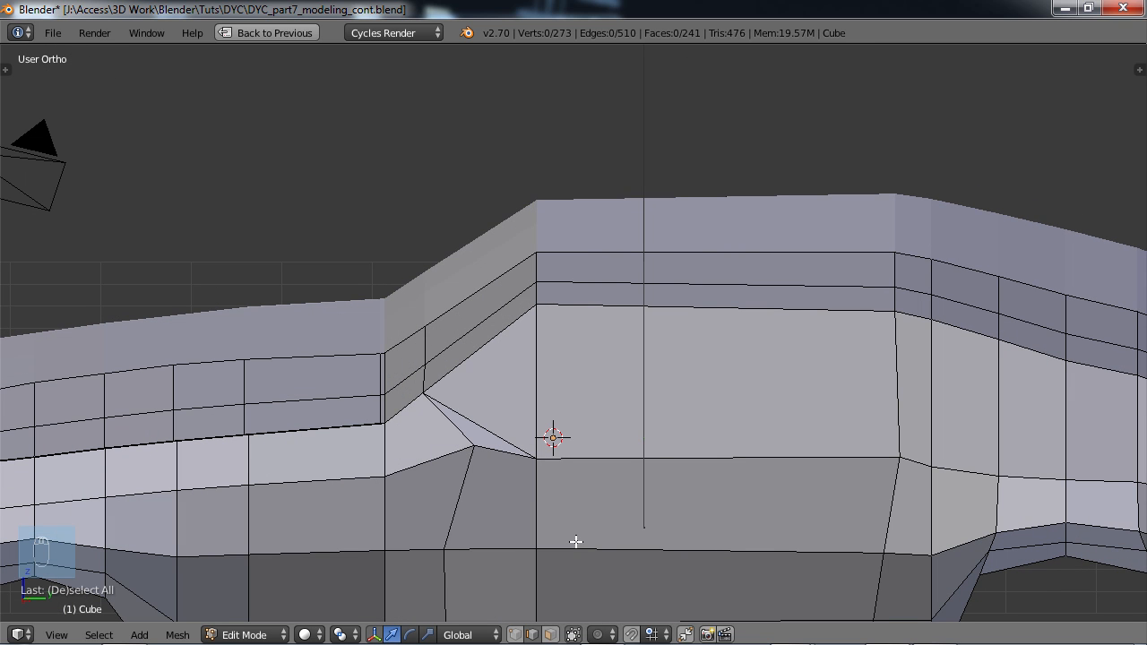
pyautogui.click(550, 635)
pyautogui.rightClick(488, 434)
pyautogui.keyDown('shift'); pyautogui.rightClick(479, 433); pyautogui.keyUp('shift')
pyautogui.press('x')
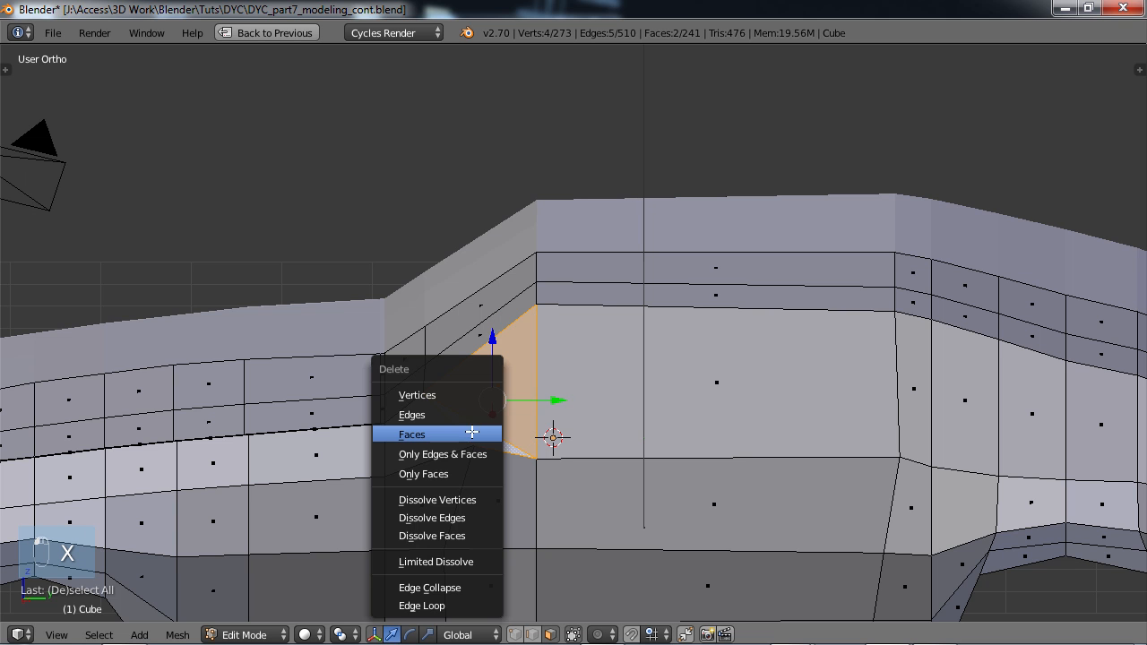
pyautogui.click(468, 432)
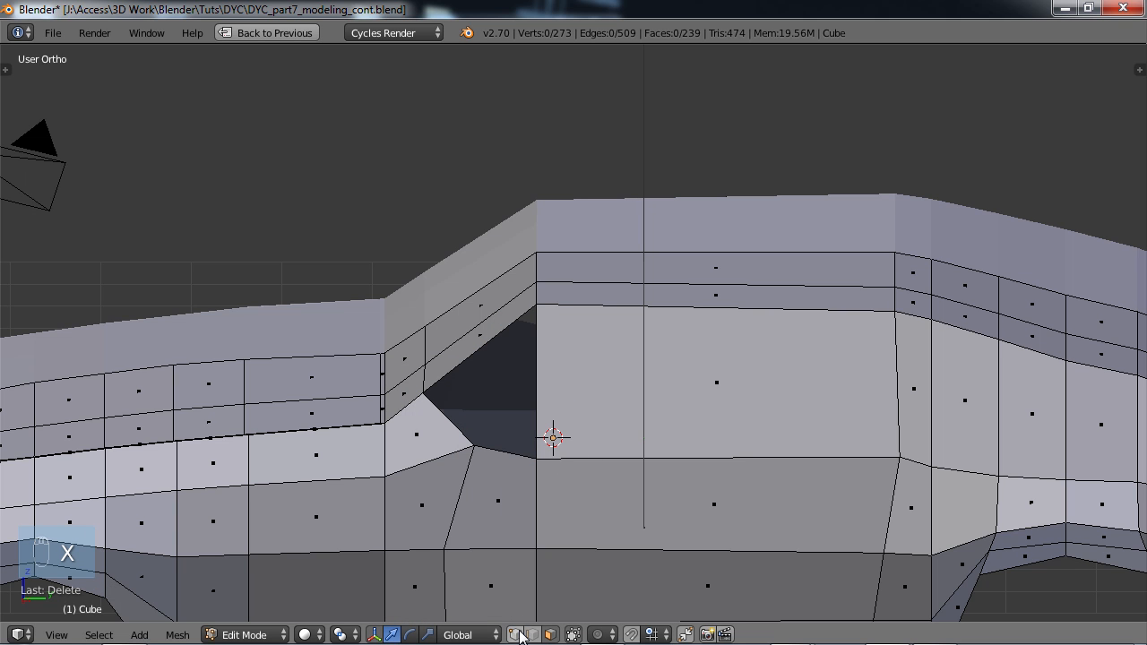
# - Try to fill the front window gap with a face from its sloped upper edge and vertical rear edge, and undo it
pyautogui.press('a')
pyautogui.scroll(4, 555, 448)
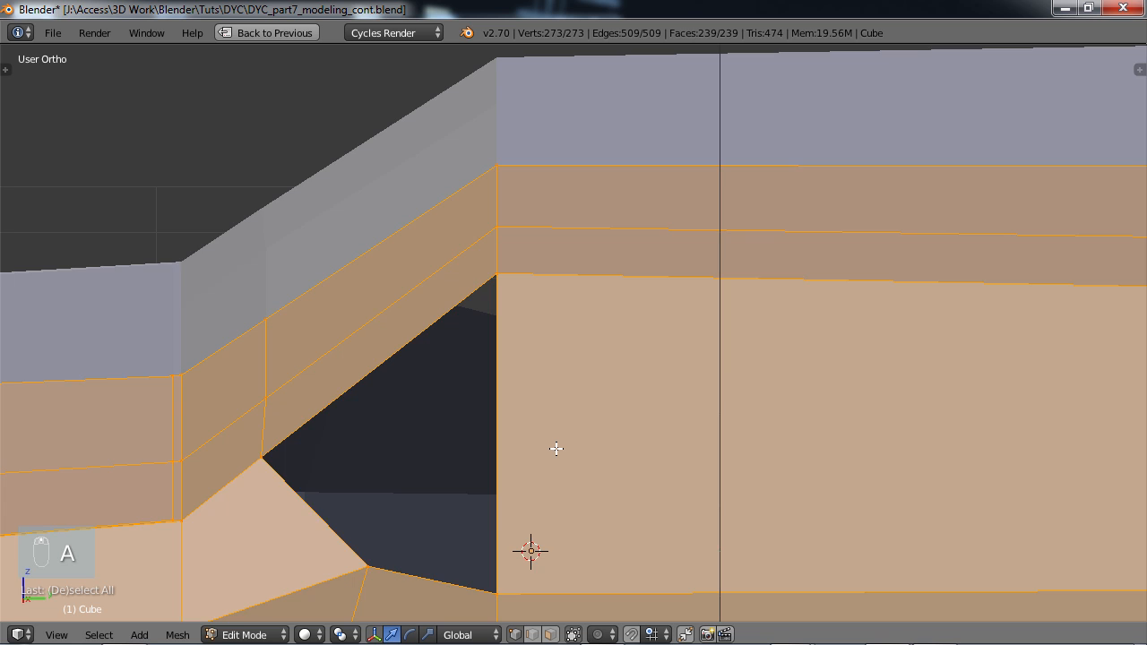
pyautogui.scroll(-2, 556, 448)
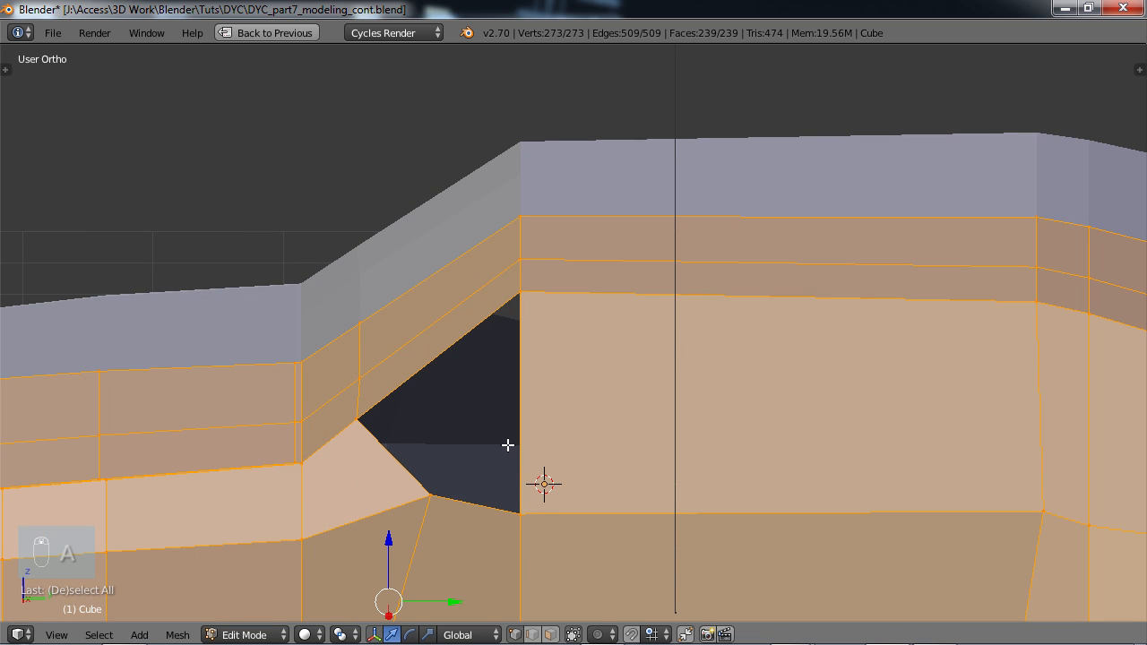
pyautogui.scroll(-1, 509, 445)
pyautogui.press('a')
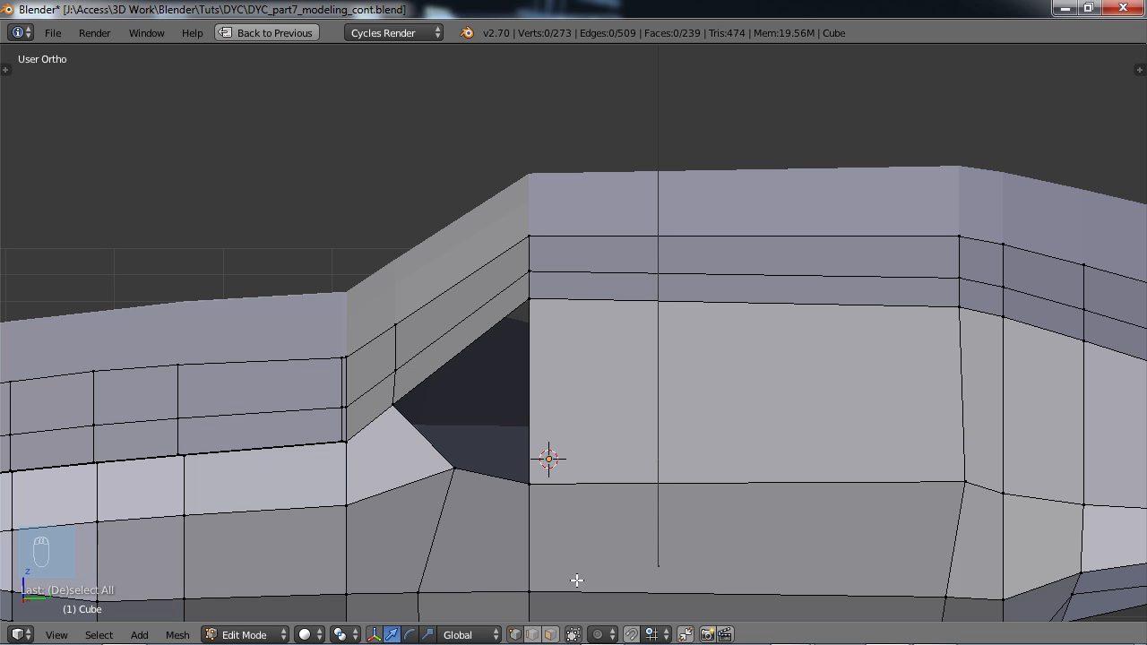
pyautogui.rightClick(439, 367)
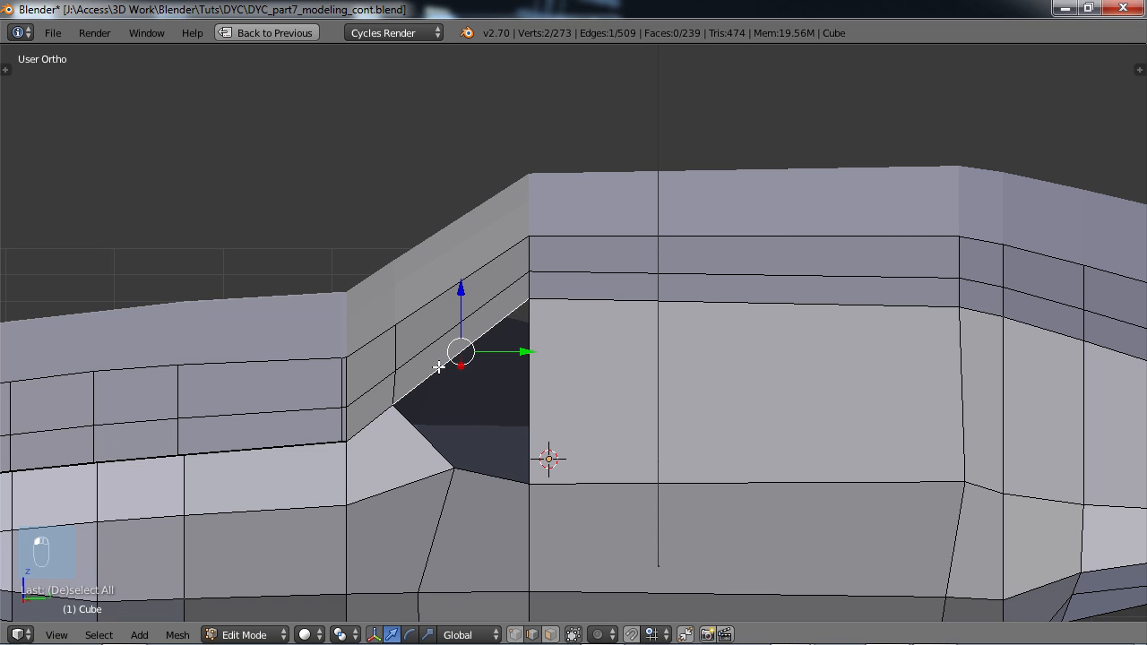
pyautogui.keyDown('shift'); pyautogui.rightClick(527, 391); pyautogui.keyUp('shift')
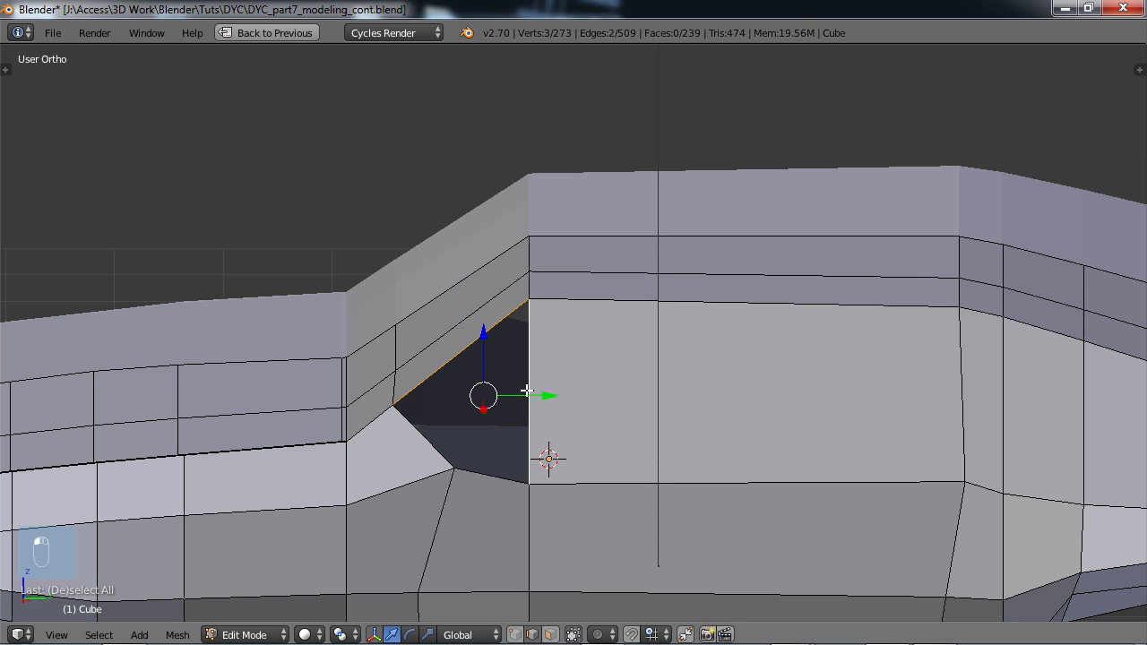
pyautogui.press('f')
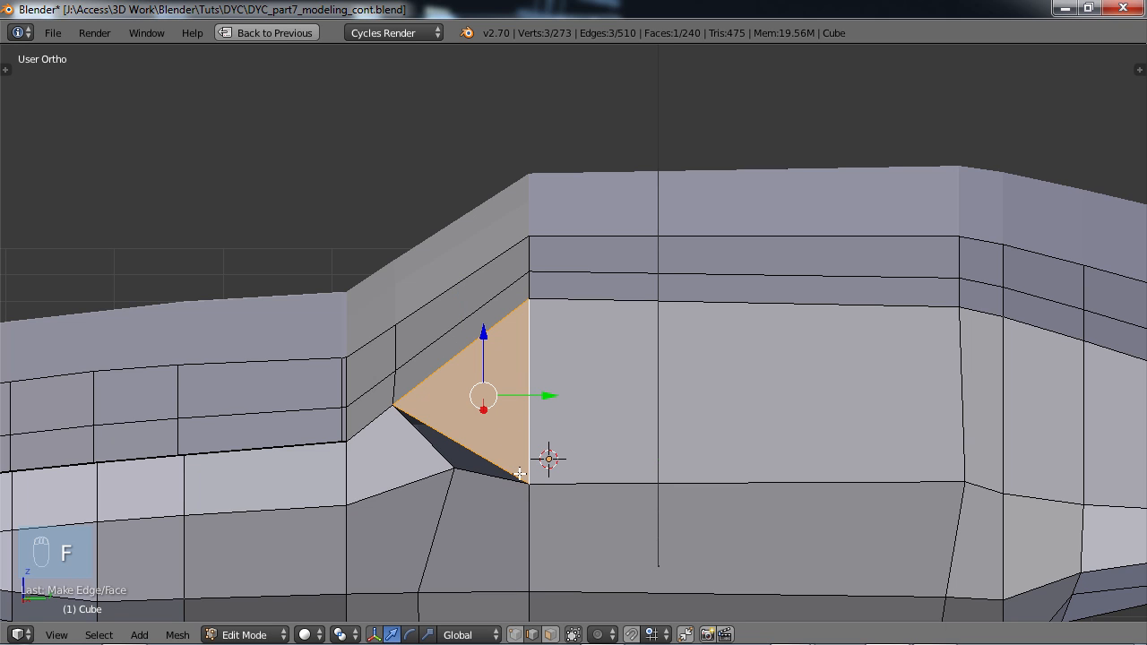
pyautogui.hotkey('ctrl', 'z')
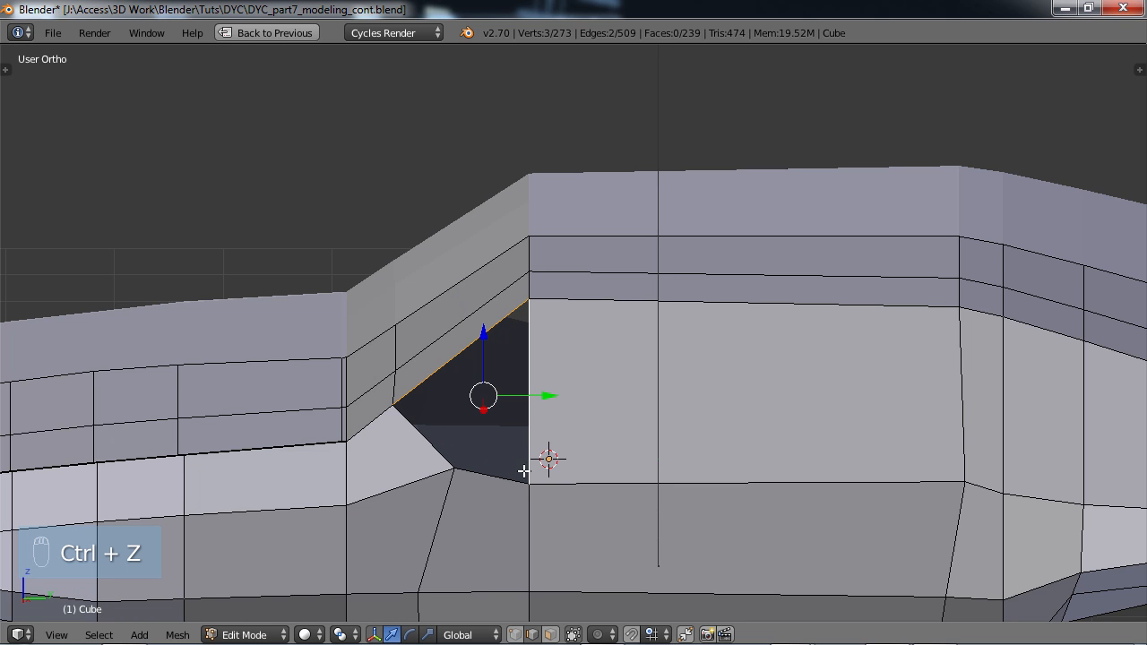
# - Fill the front window gap with one face from its sloped upper, vertical rear and front lower edges, and clear the selection
pyautogui.keyDown('shift'); pyautogui.click(451, 464); pyautogui.keyUp('shift')
pyautogui.press('f')
pyautogui.press('a')
pyautogui.scroll(-3, 517, 468)
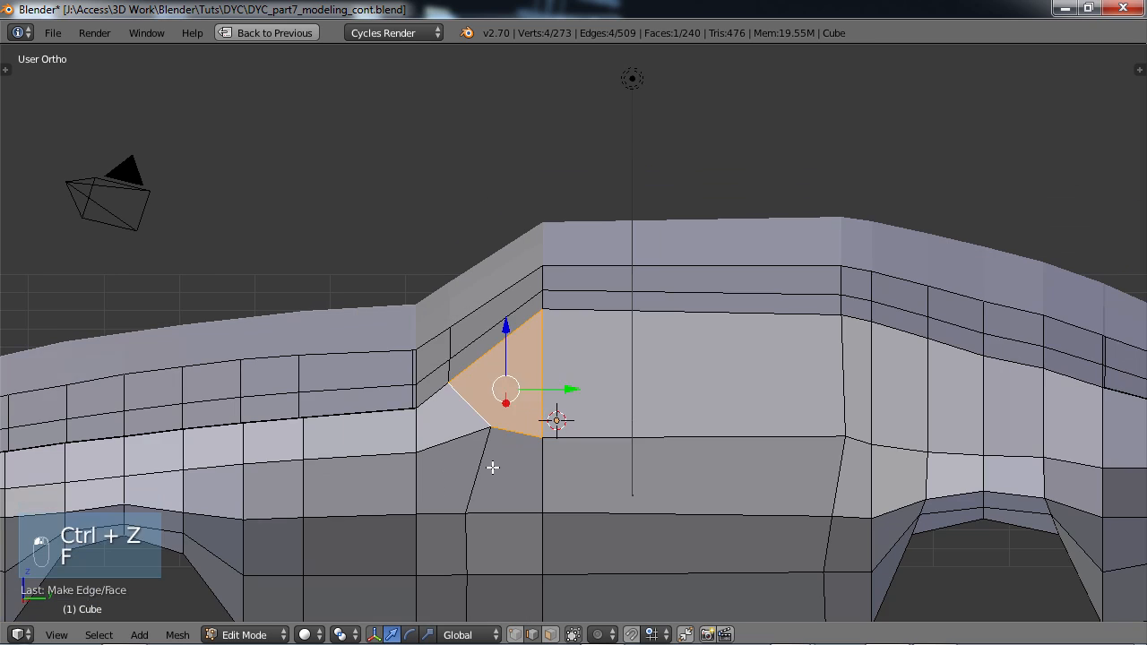
# - Add one centred horizontal loop cut running the length of the body through the middle of the side window
pyautogui.moveTo(517, 468); pyautogui.dragTo(648, 383, button='middle')
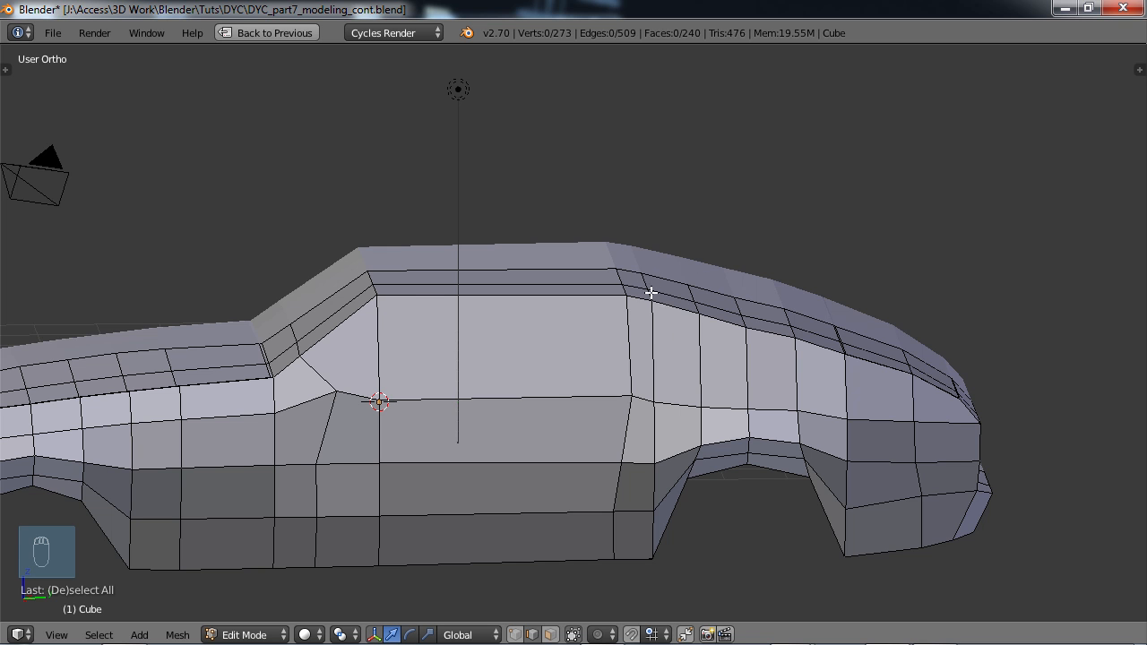
pyautogui.moveTo(790, 371); pyautogui.dragTo(700, 369, button='middle')
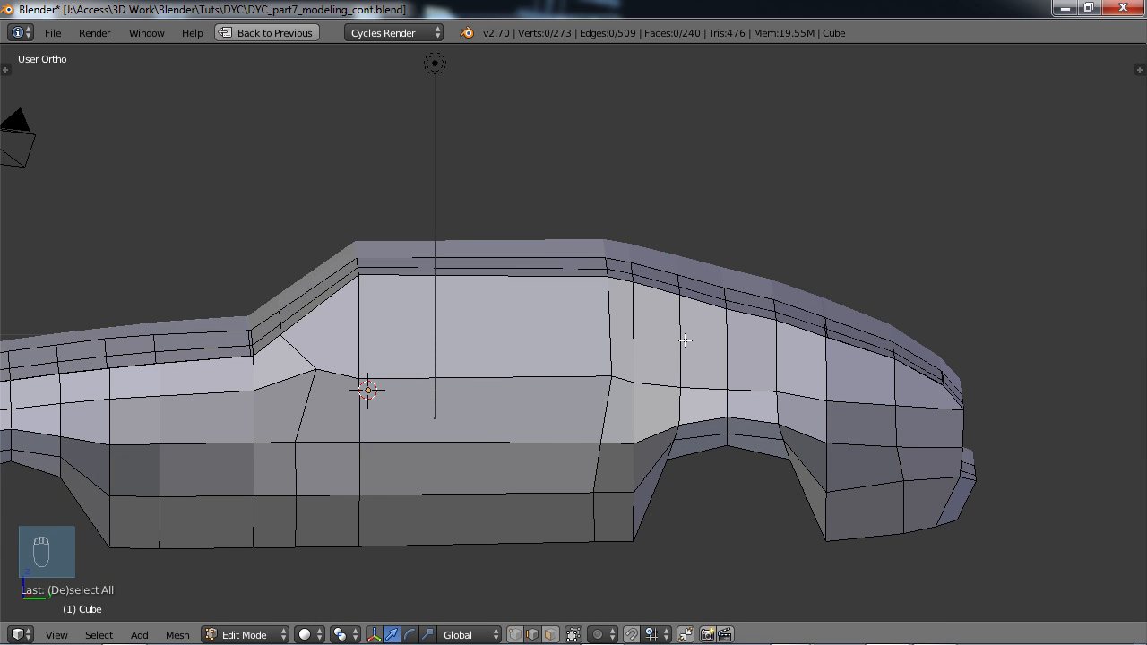
pyautogui.hotkey('ctrl', 'r')
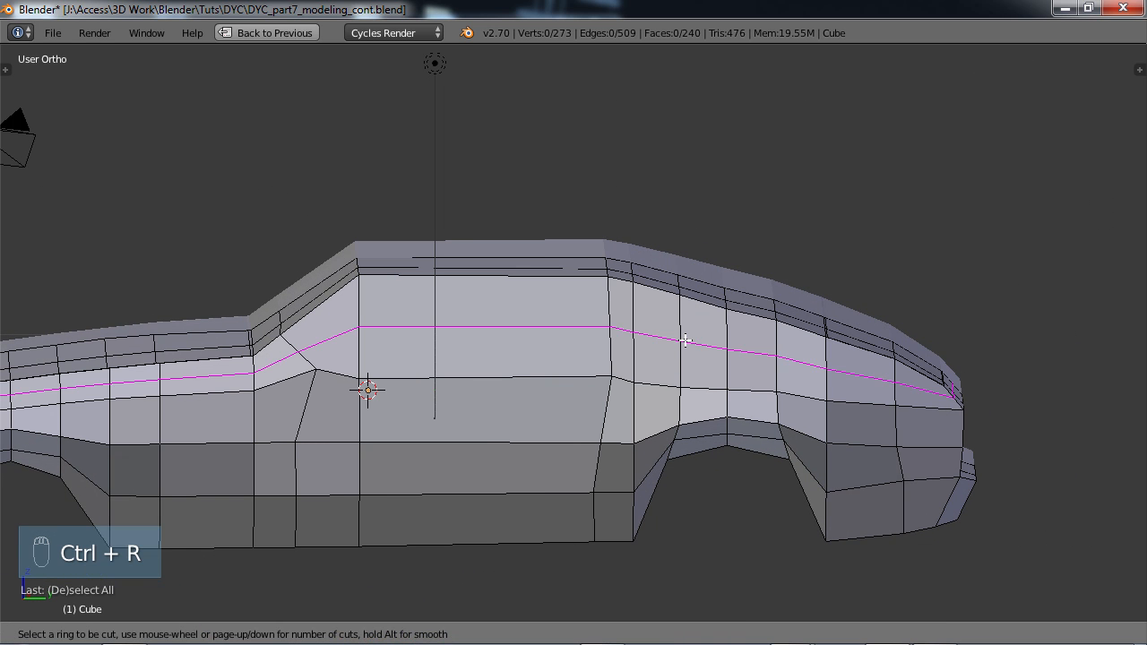
pyautogui.click(684, 340)
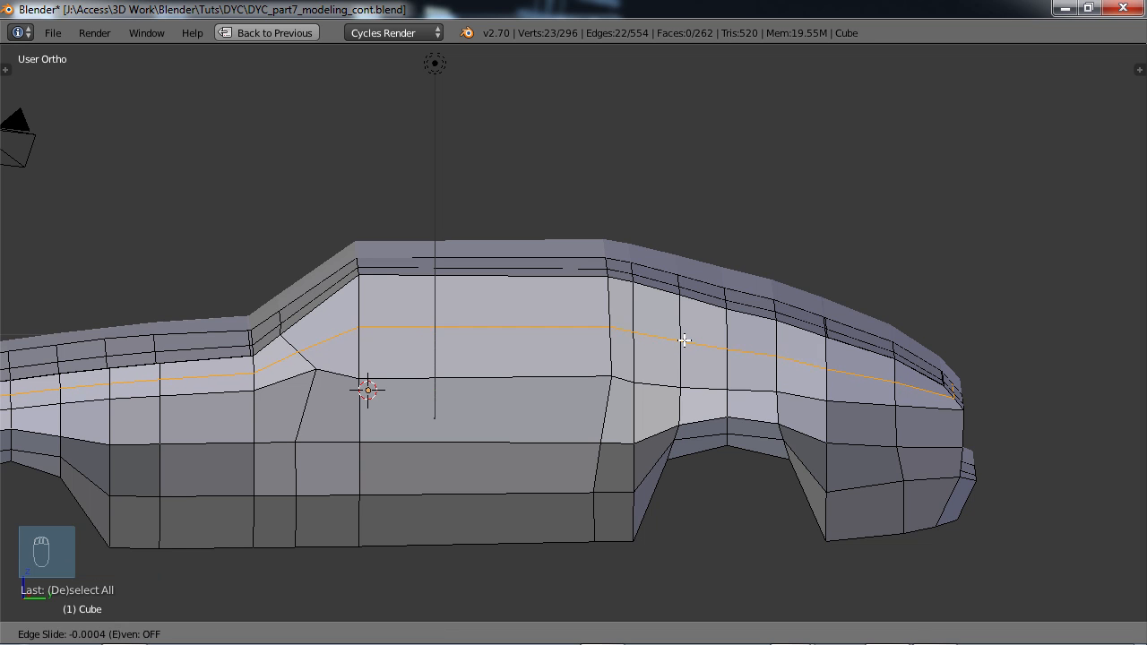
pyautogui.rightClick(685, 340)
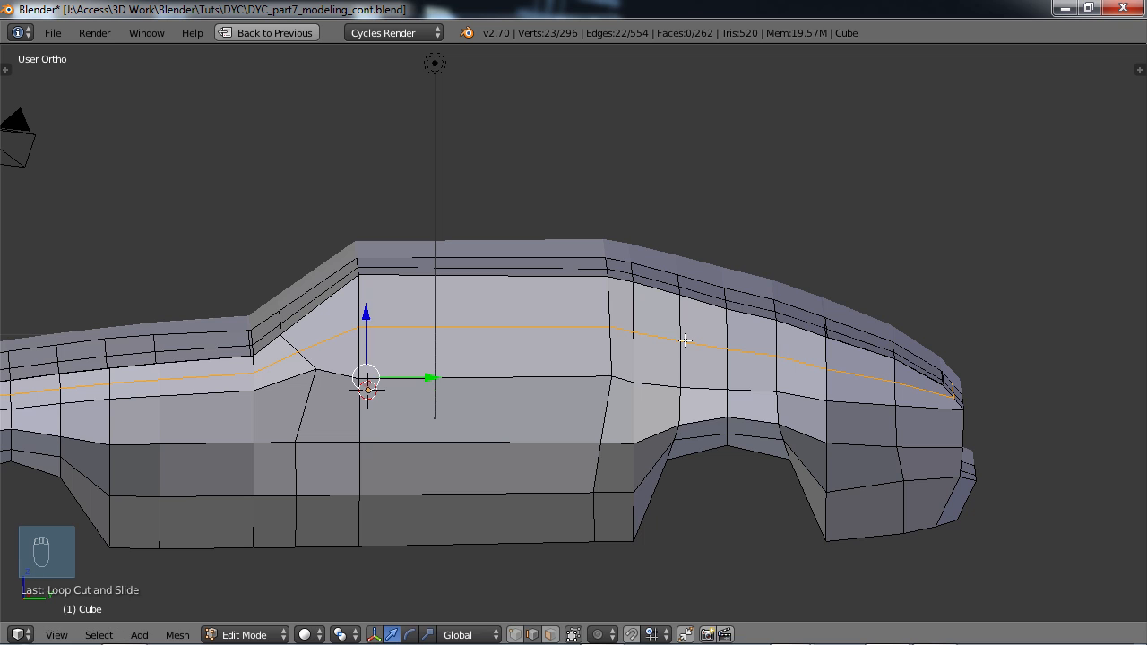
# - Select the edge run crossing the windshield pillar down to the window's front lower corner and edge-slide it forward toward the hood
pyautogui.moveTo(685, 340); pyautogui.dragTo(550, 366, button='middle')
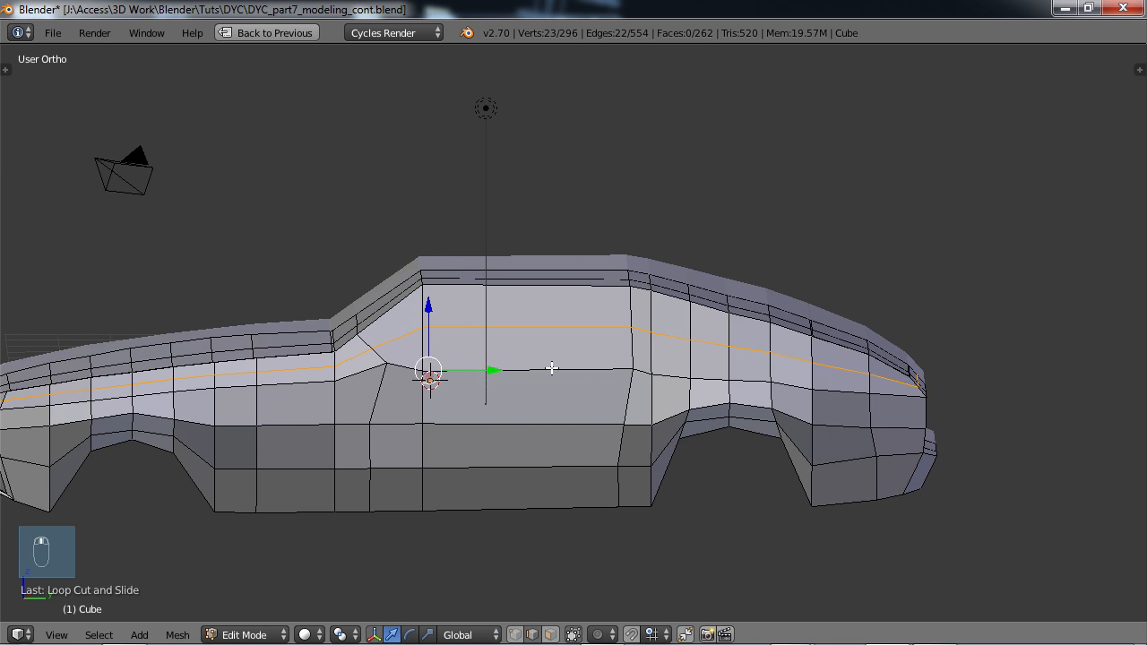
pyautogui.scroll(3, 594, 389)
pyautogui.keyDown('shift'); pyautogui.moveTo(610, 394); pyautogui.dragTo(592, 334, button='middle'); pyautogui.keyUp('shift')
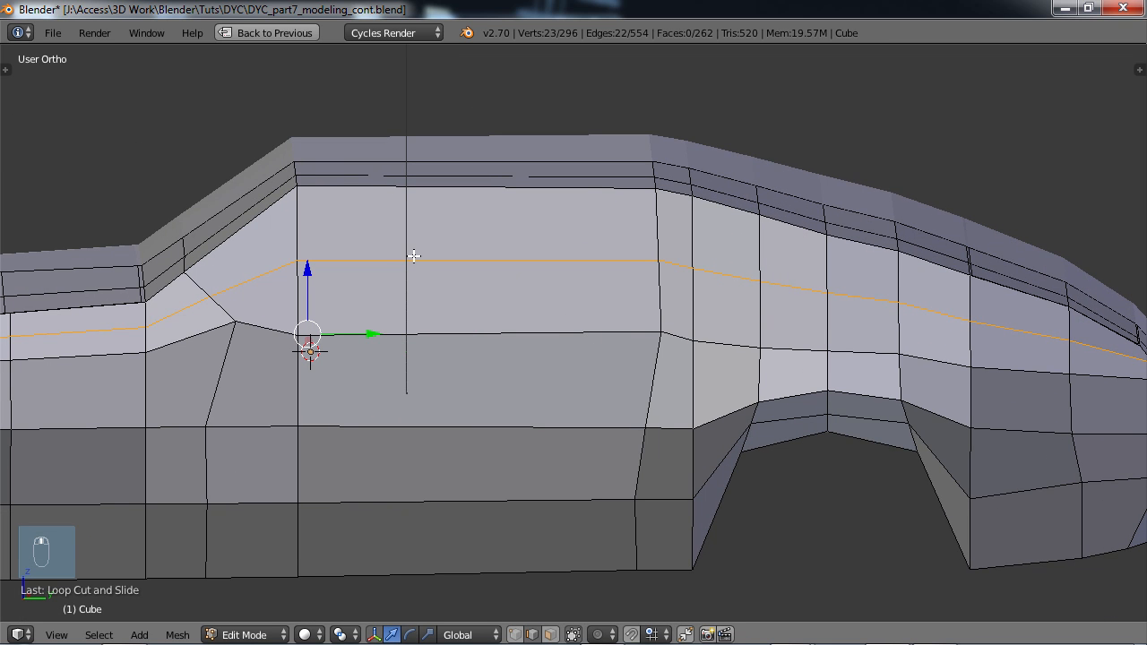
pyautogui.keyDown('shift'); pyautogui.moveTo(374, 376); pyautogui.dragTo(433, 394, button='middle'); pyautogui.keyUp('shift')
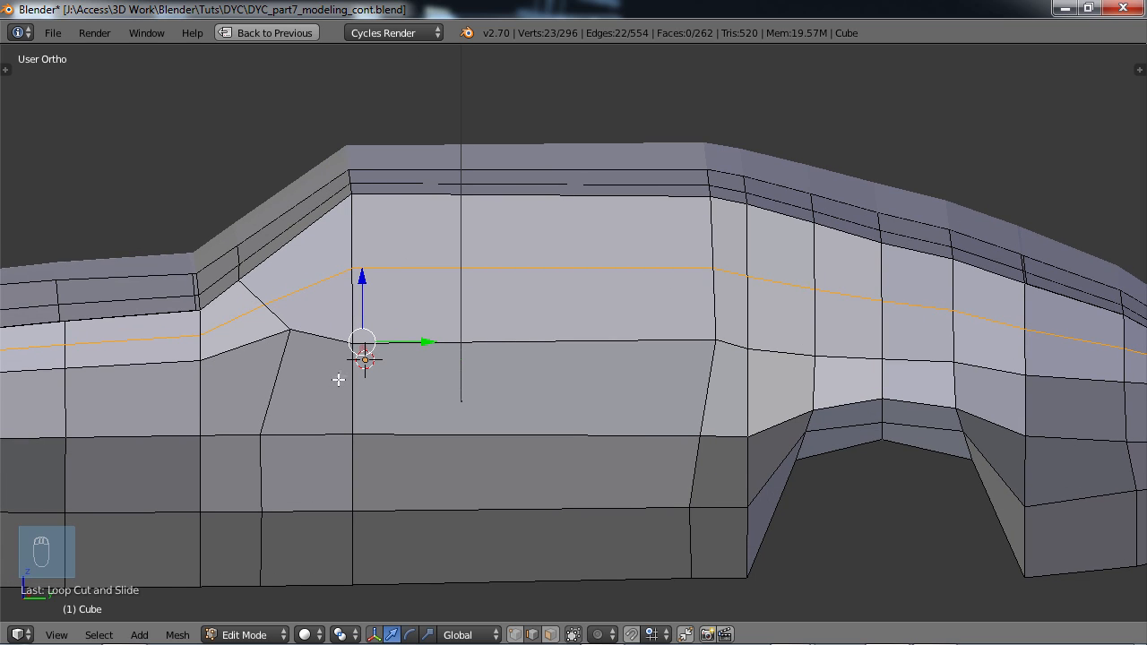
pyautogui.moveTo(328, 330); pyautogui.dragTo(323, 297, button='middle')
pyautogui.click(334, 253)
pyautogui.keyDown('shift'); pyautogui.click(369, 269); pyautogui.keyUp('shift')
pyautogui.keyDown('shift'); pyautogui.click(396, 289); pyautogui.keyUp('shift')
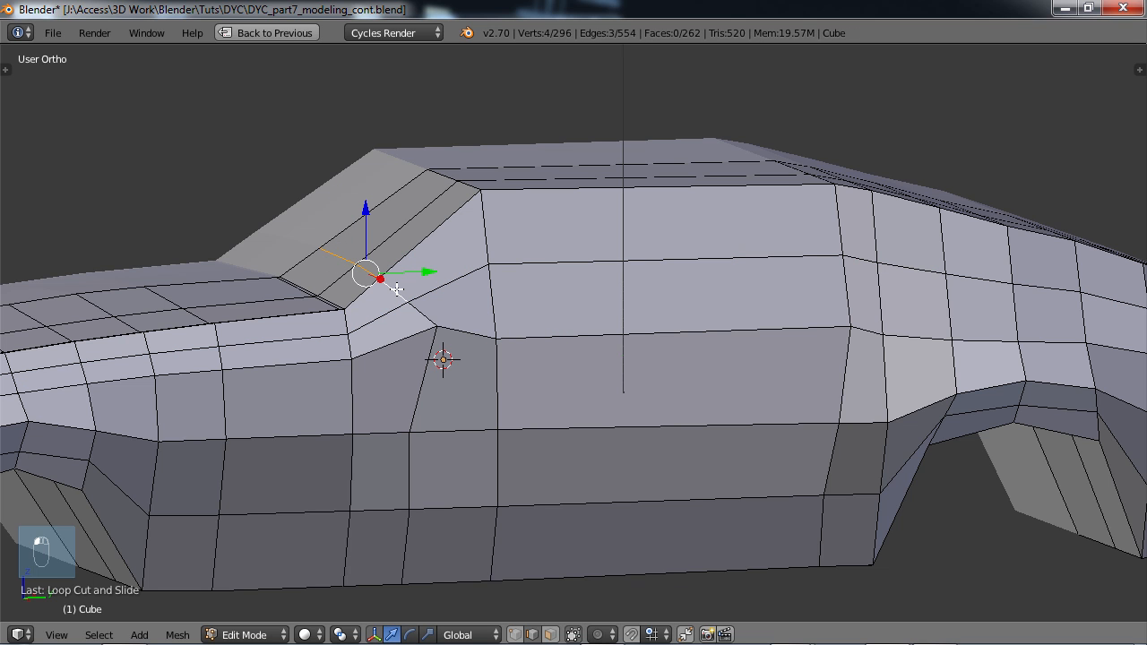
pyautogui.keyDown('shift'); pyautogui.click(448, 308); pyautogui.keyUp('shift')
pyautogui.moveTo(454, 307)
pyautogui.mouseDown(button='middle')
pyautogui.moveTo(481, 313)
pyautogui.moveTo(465, 308)
pyautogui.moveTo(467, 319)
pyautogui.mouseUp(button='middle')
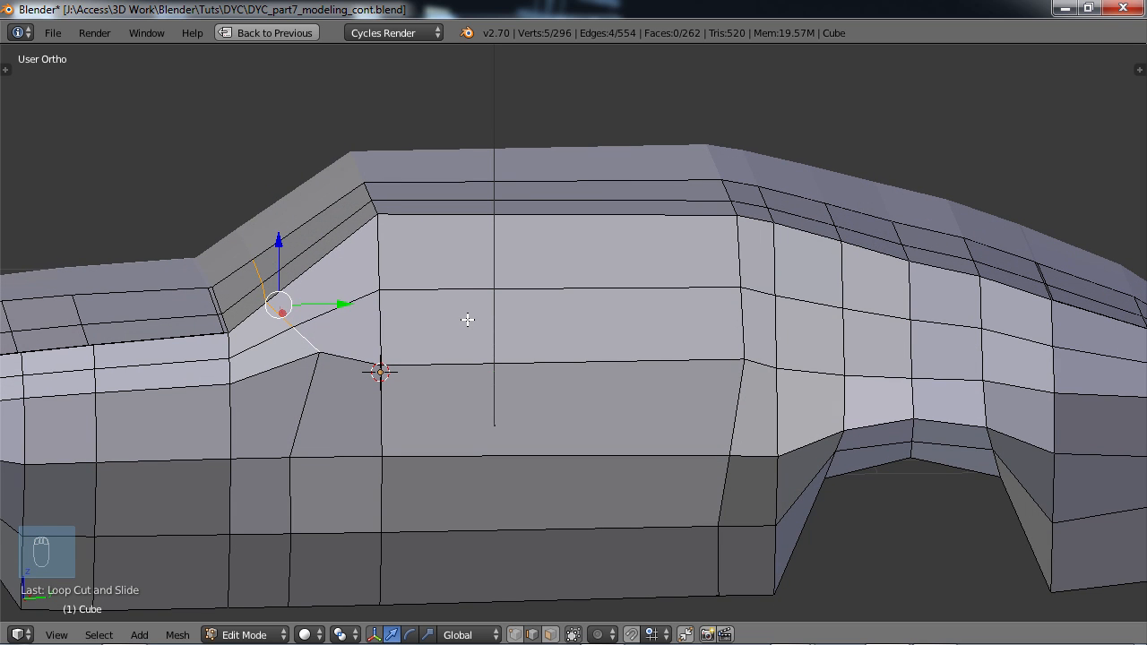
pyautogui.press('g')
pyautogui.press('g')
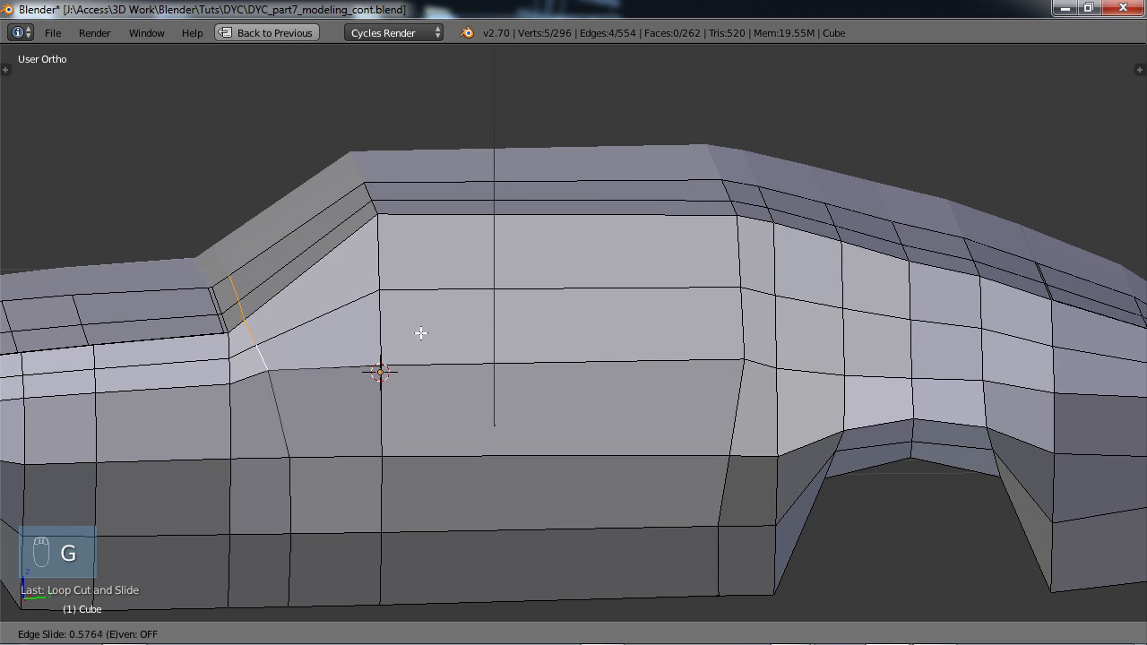
# - Slide the vertex at the window's front lower corner rearward so it lines up above the door's vertical front edge
pyautogui.click(250, 313)
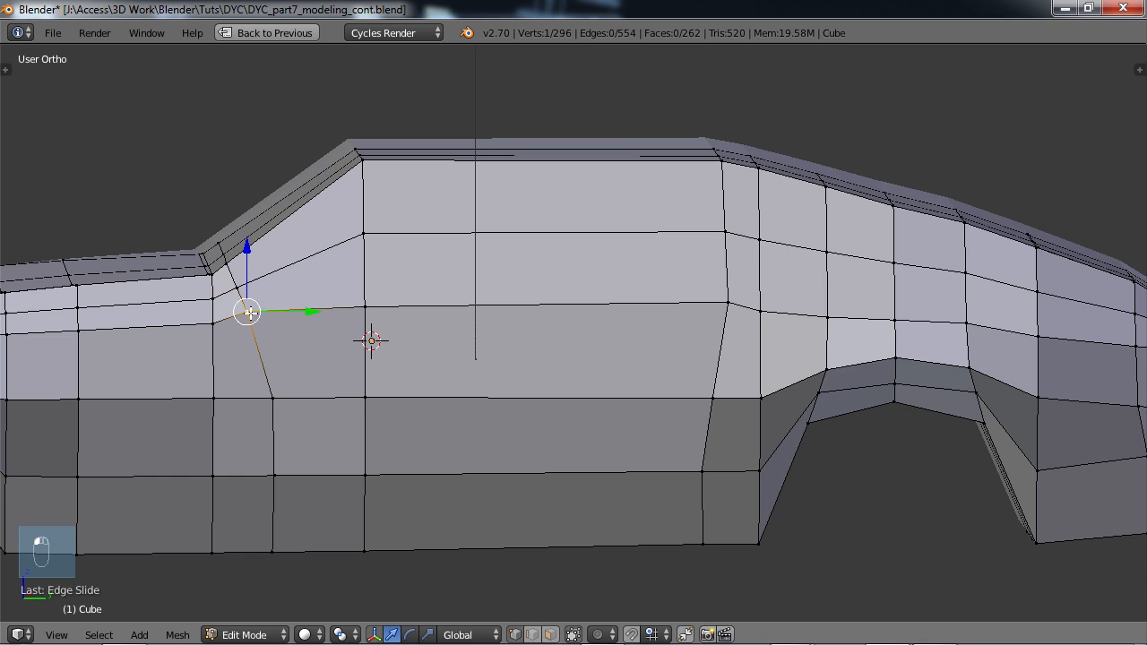
pyautogui.press('g')
pyautogui.press('g')
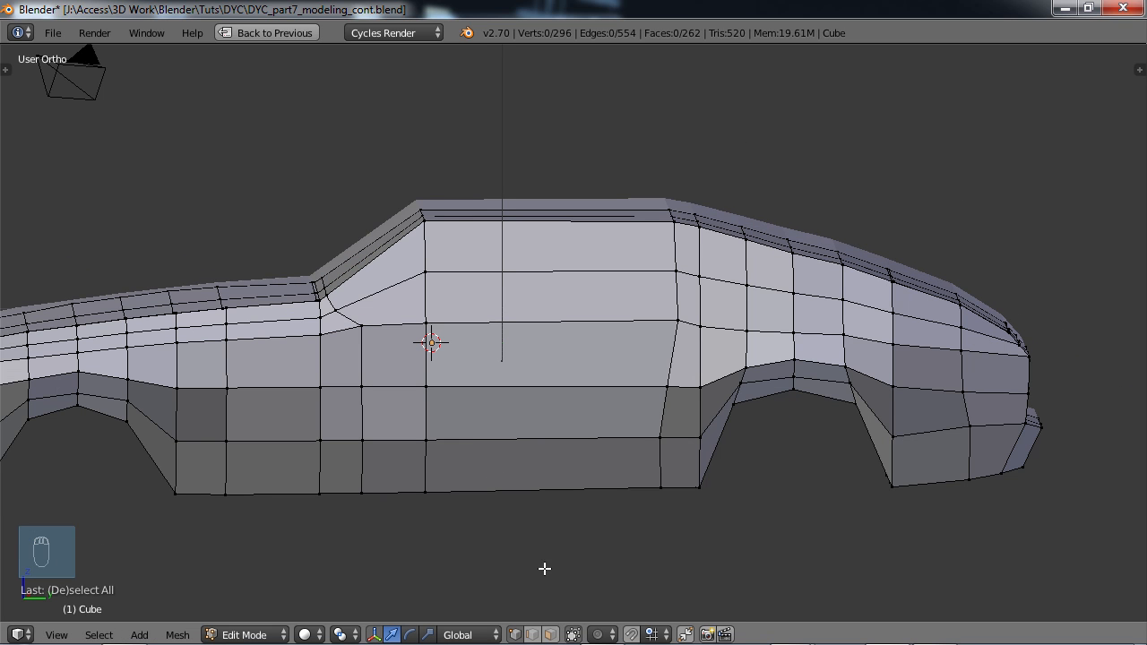
# - In face select mode, select all side window and door faces from the windshield pillar to the door's rear edge and down to the sill
pyautogui.click(550, 635)
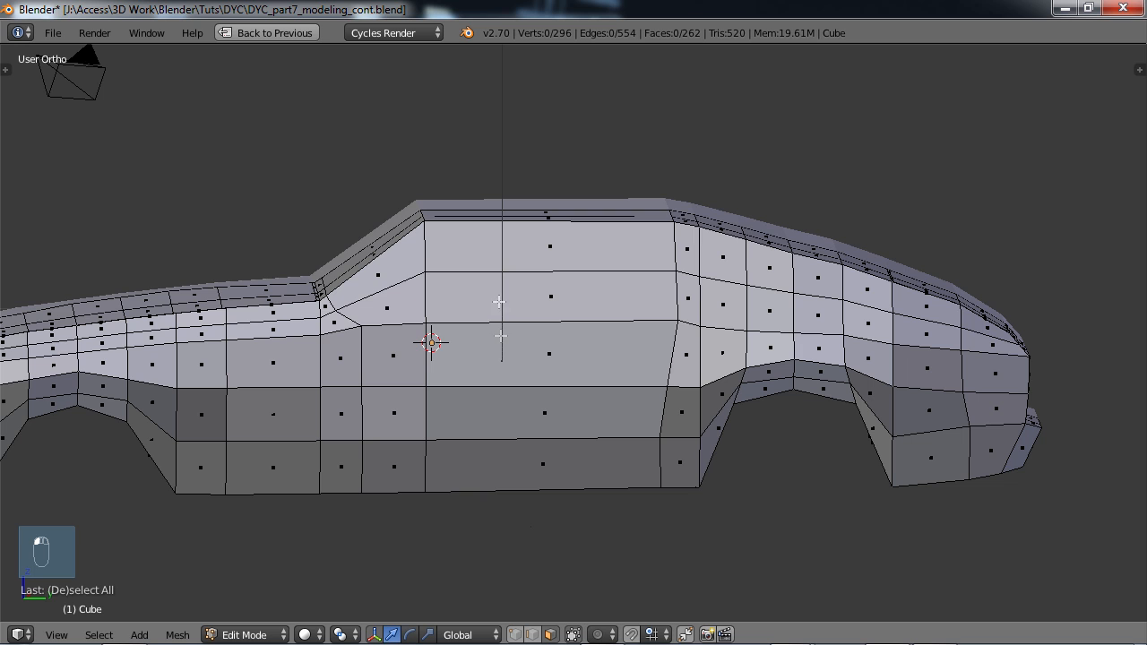
pyautogui.rightClick(392, 272)
pyautogui.keyDown('shift'); pyautogui.rightClick(542, 251); pyautogui.keyUp('shift')
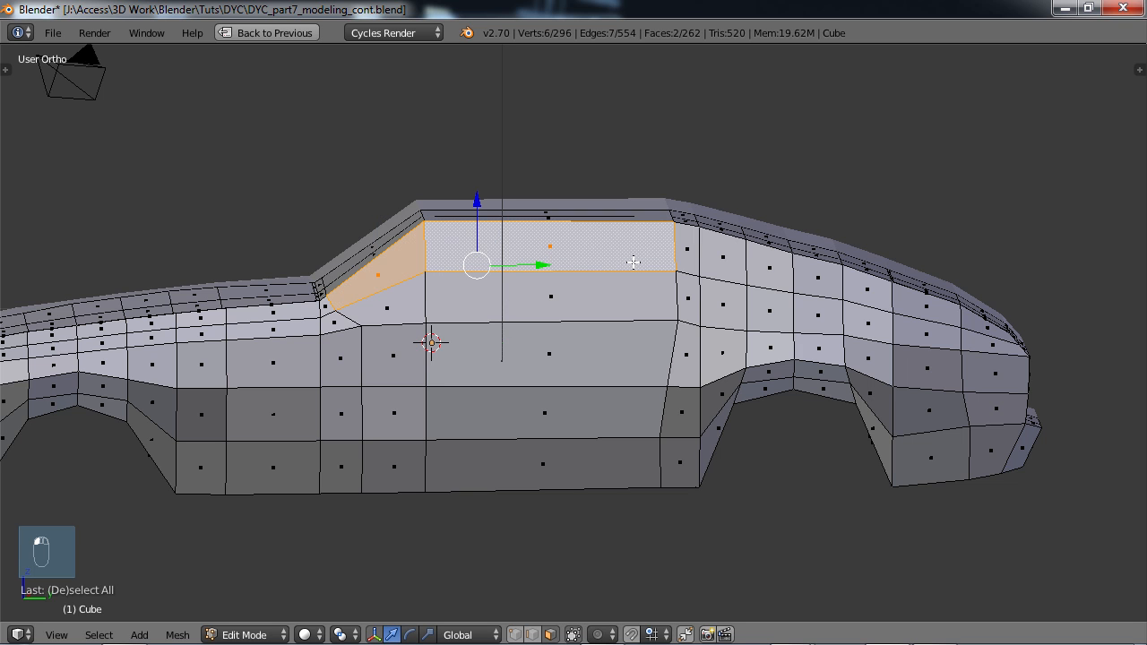
pyautogui.keyDown('shift'); pyautogui.rightClick(598, 291); pyautogui.keyUp('shift')
pyautogui.keyDown('shift'); pyautogui.rightClick(389, 303); pyautogui.keyUp('shift')
pyautogui.keyDown('shift'); pyautogui.rightClick(395, 356); pyautogui.keyUp('shift')
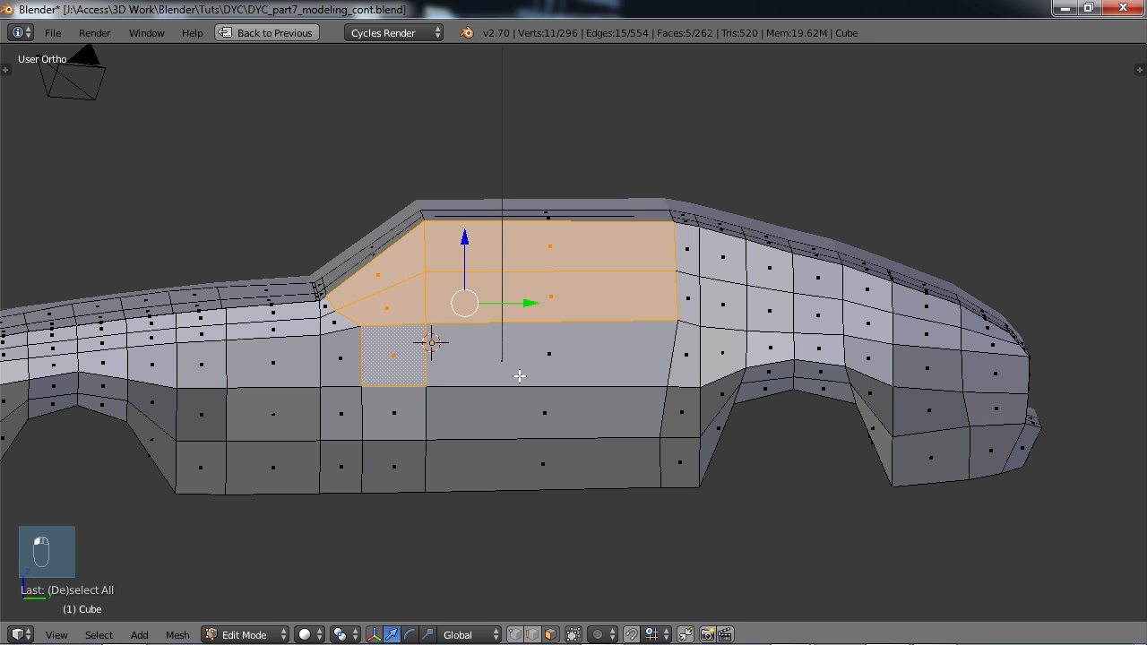
pyautogui.keyDown('shift'); pyautogui.rightClick(564, 360); pyautogui.keyUp('shift')
pyautogui.keyDown('shift'); pyautogui.rightClick(546, 408); pyautogui.keyUp('shift')
pyautogui.keyDown('shift'); pyautogui.rightClick(400, 413); pyautogui.keyUp('shift')
pyautogui.keyDown('shift'); pyautogui.rightClick(399, 459); pyautogui.keyUp('shift')
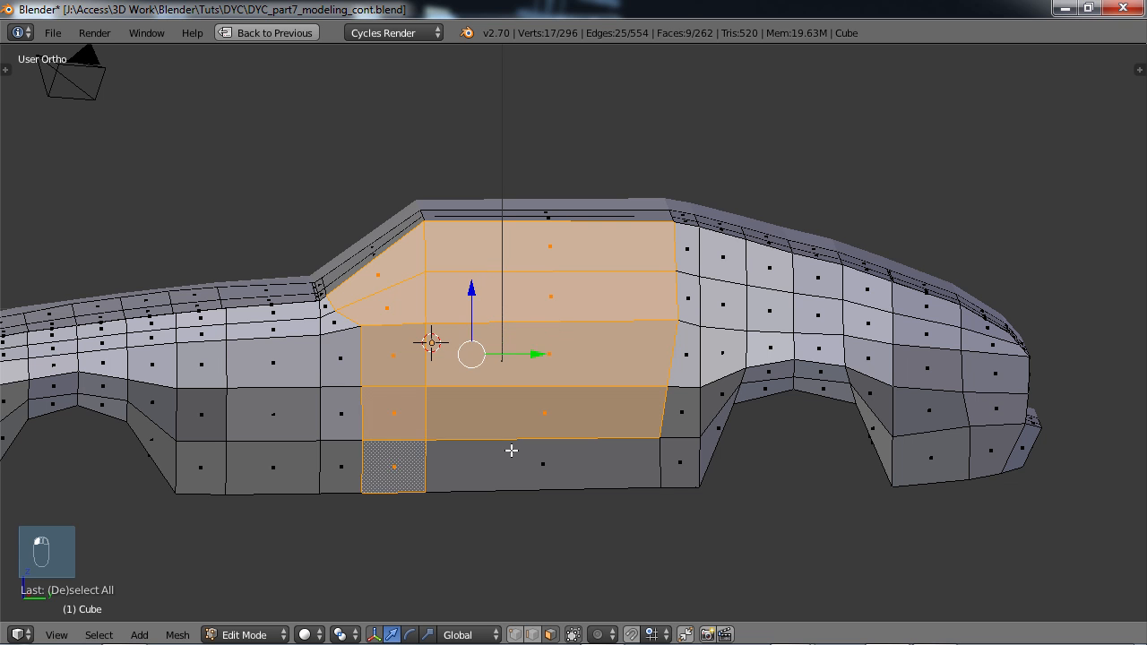
pyautogui.keyDown('shift'); pyautogui.rightClick(512, 453); pyautogui.keyUp('shift')
# - In the right side view, extrude the selected window and door faces in place and scale them to about 0.98
pyautogui.moveTo(535, 400); pyautogui.dragTo(494, 382, button='middle')
pyautogui.press('KP_3')
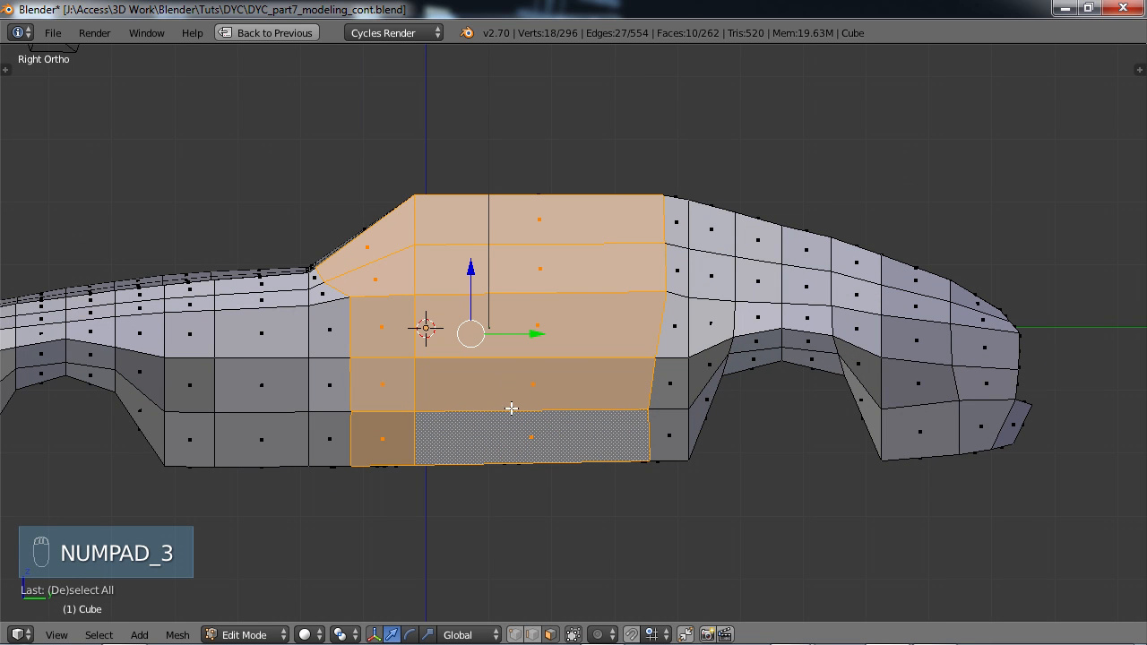
pyautogui.scroll(2, 510, 404)
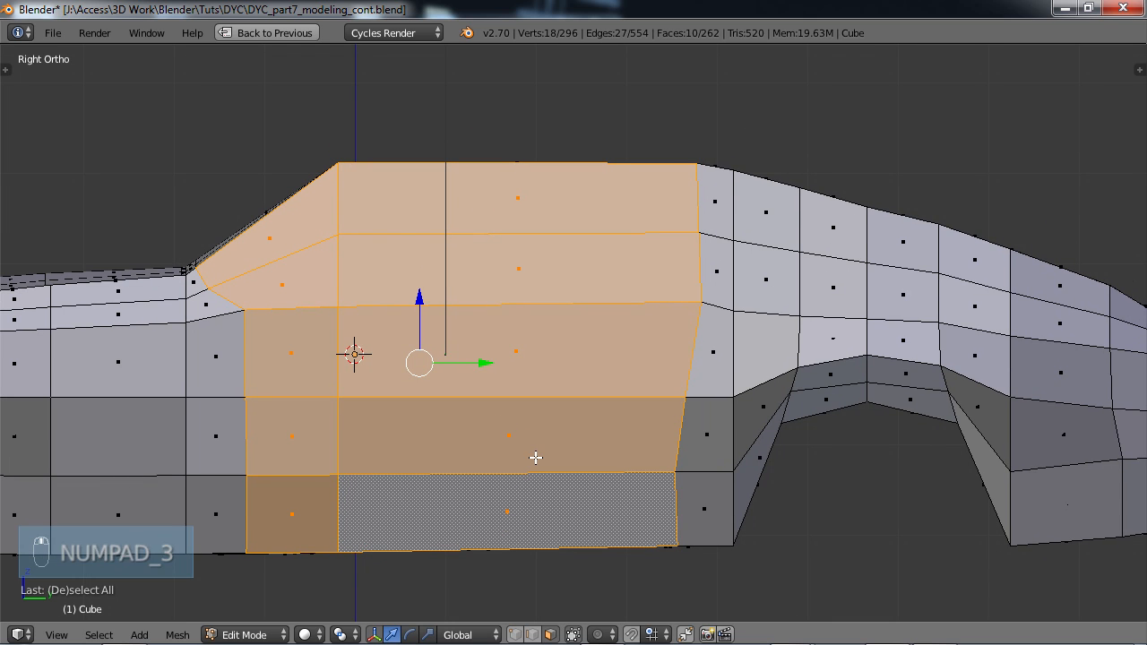
pyautogui.press('e')
pyautogui.rightClick(595, 484)
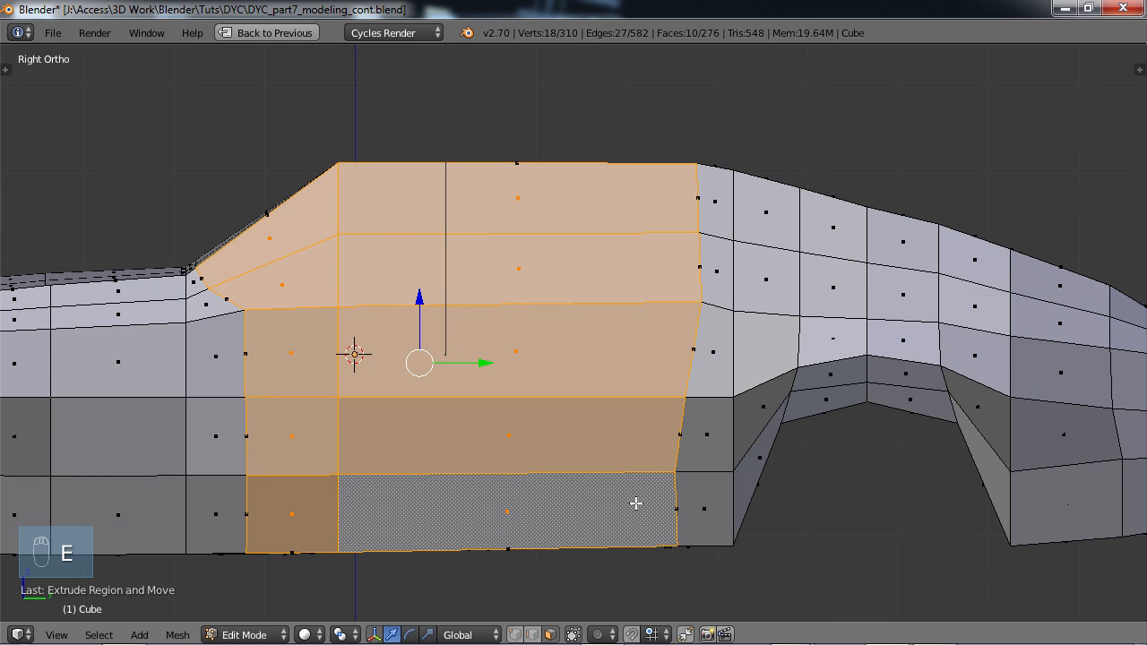
pyautogui.press('s')
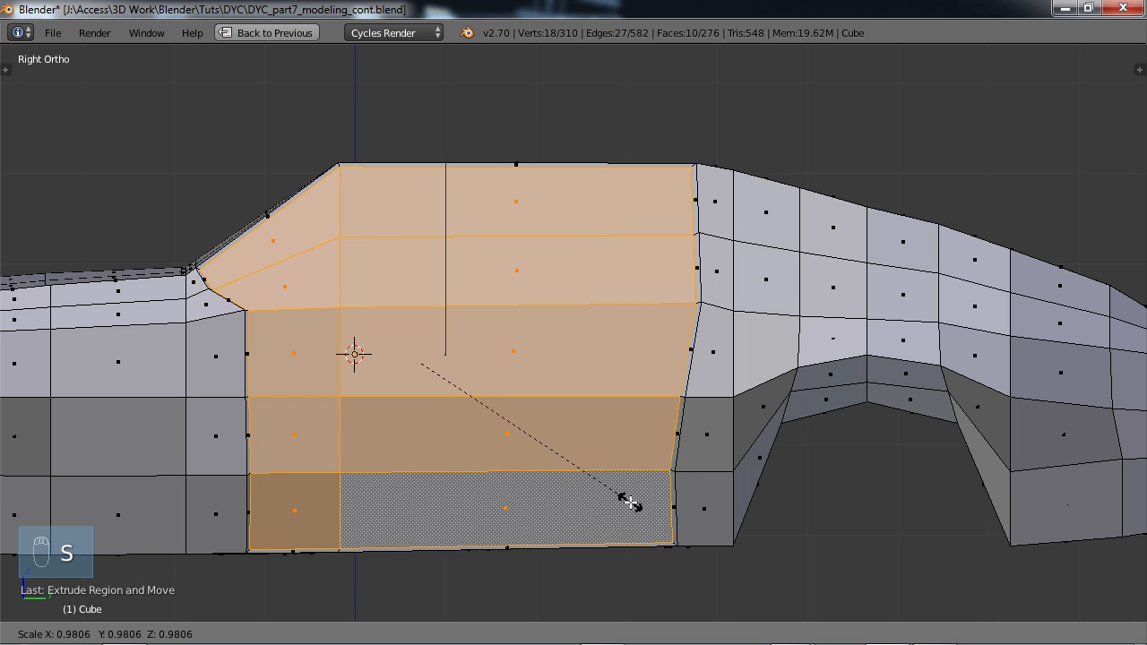
pyautogui.click(633, 504)
# - Select the inner vertical edges along the door's front plus the sloped edge above them and move them about 0.011 along X
pyautogui.moveTo(634, 503); pyautogui.dragTo(356, 418, button='middle')
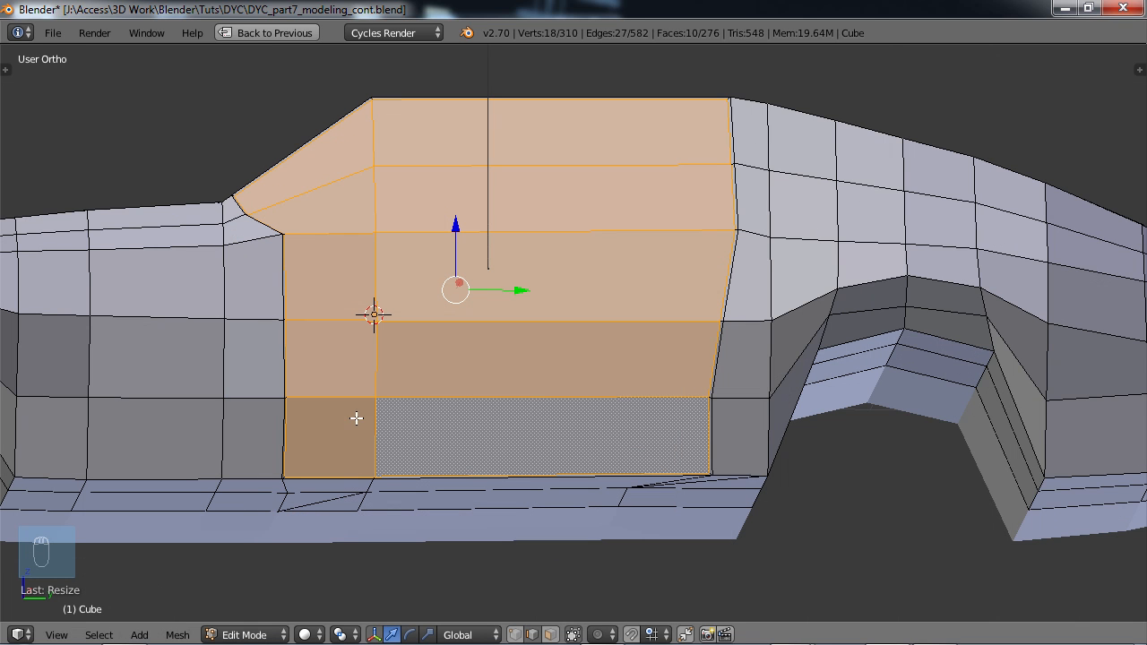
pyautogui.scroll(3, 355, 382)
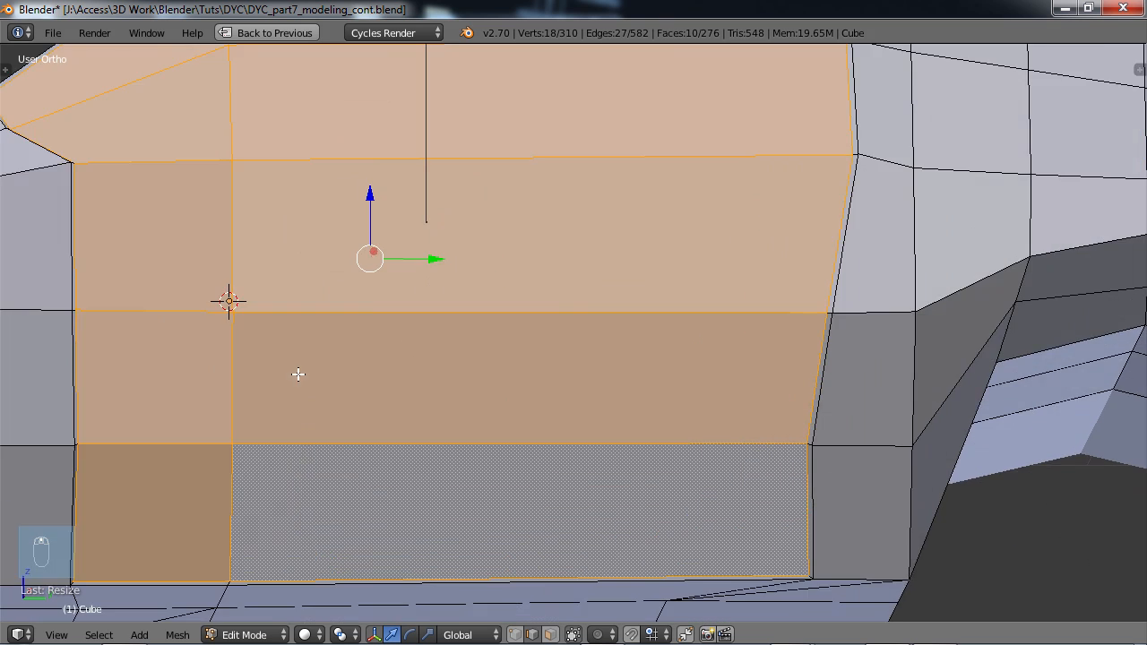
pyautogui.keyDown('shift'); pyautogui.moveTo(429, 379); pyautogui.dragTo(448, 377, button='middle'); pyautogui.keyUp('shift')
pyautogui.keyDown('shift'); pyautogui.rightClick(323, 379); pyautogui.keyUp('shift')
pyautogui.keyDown('shift'); pyautogui.rightClick(321, 237); pyautogui.keyUp('shift')
pyautogui.keyDown('shift'); pyautogui.rightClick(307, 148); pyautogui.keyUp('shift')
pyautogui.press('g')
pyautogui.press('x')
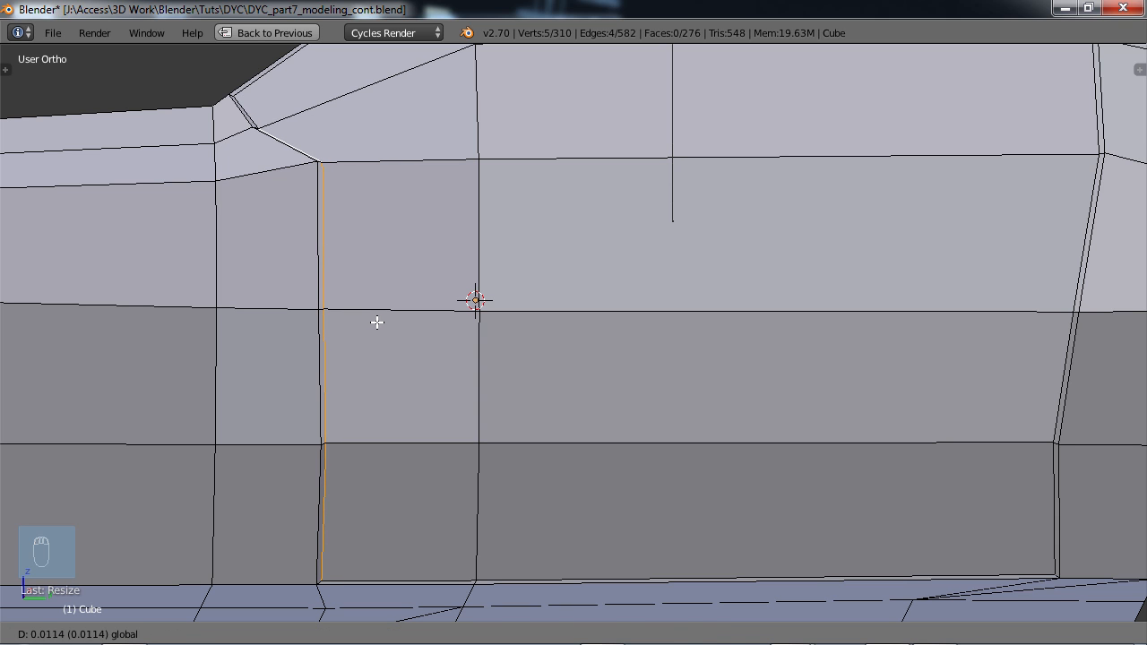
pyautogui.click(376, 321)
# - Select only the short sloped inner edge joining the door's front edge to the window's front corner
pyautogui.rightClick(304, 137)
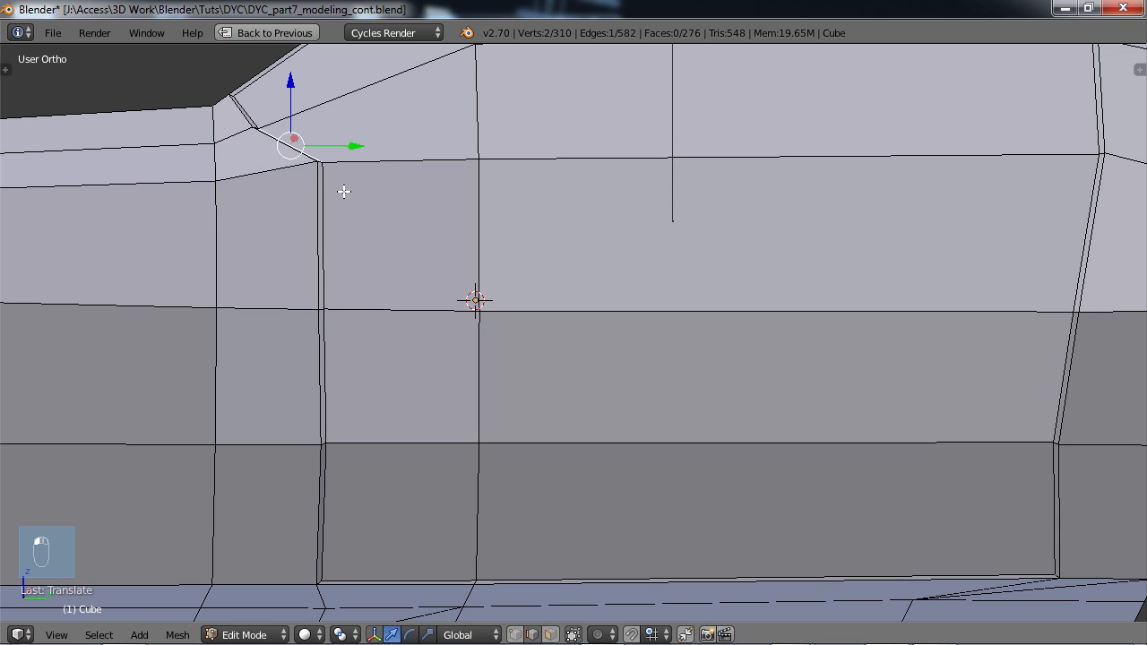
pyautogui.moveTo(343, 190); pyautogui.dragTo(346, 209, button='middle')
pyautogui.scroll(3, 346, 210)
pyautogui.keyDown('shift'); pyautogui.moveTo(270, 244); pyautogui.dragTo(448, 509, button='middle'); pyautogui.keyUp('shift')
pyautogui.press('g')
pyautogui.press('y')
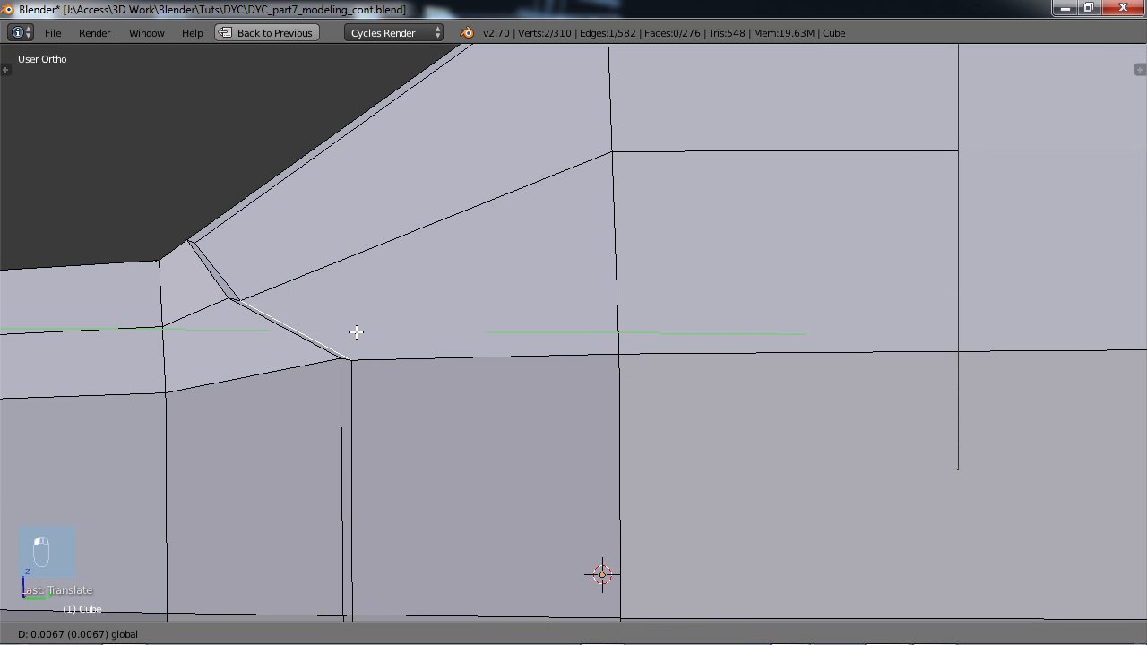
pyautogui.rightClick(353, 332)
# - Raise the selected sloped inner edge about 0.02 along Z
pyautogui.press('g')
pyautogui.press('z')
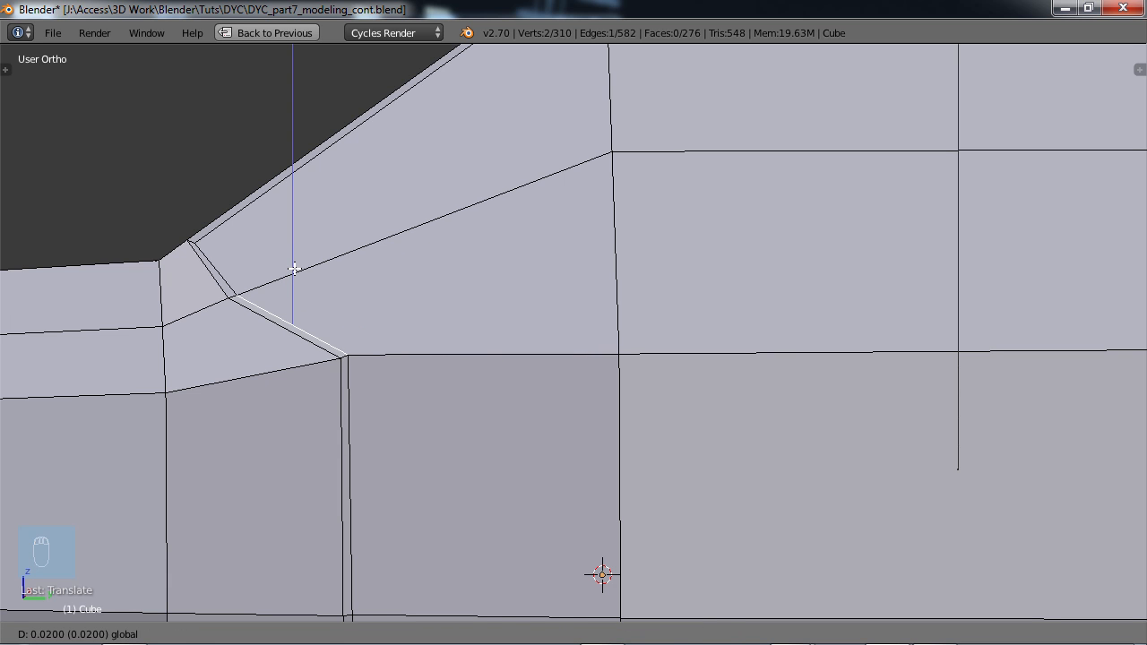
pyautogui.click(294, 268)
# - Select the inner vertex at the foot of the windshield pillar in vertex mode and nudge it up by about 0.009
pyautogui.moveTo(294, 268); pyautogui.dragTo(341, 347, button='middle')
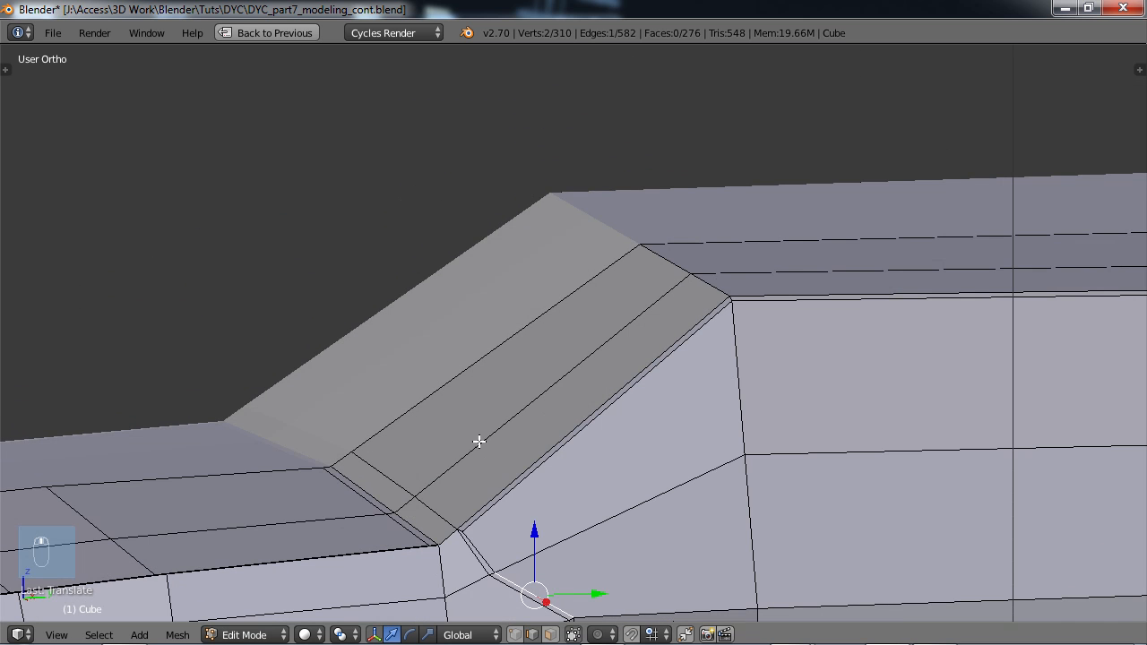
pyautogui.scroll(4, 500, 478)
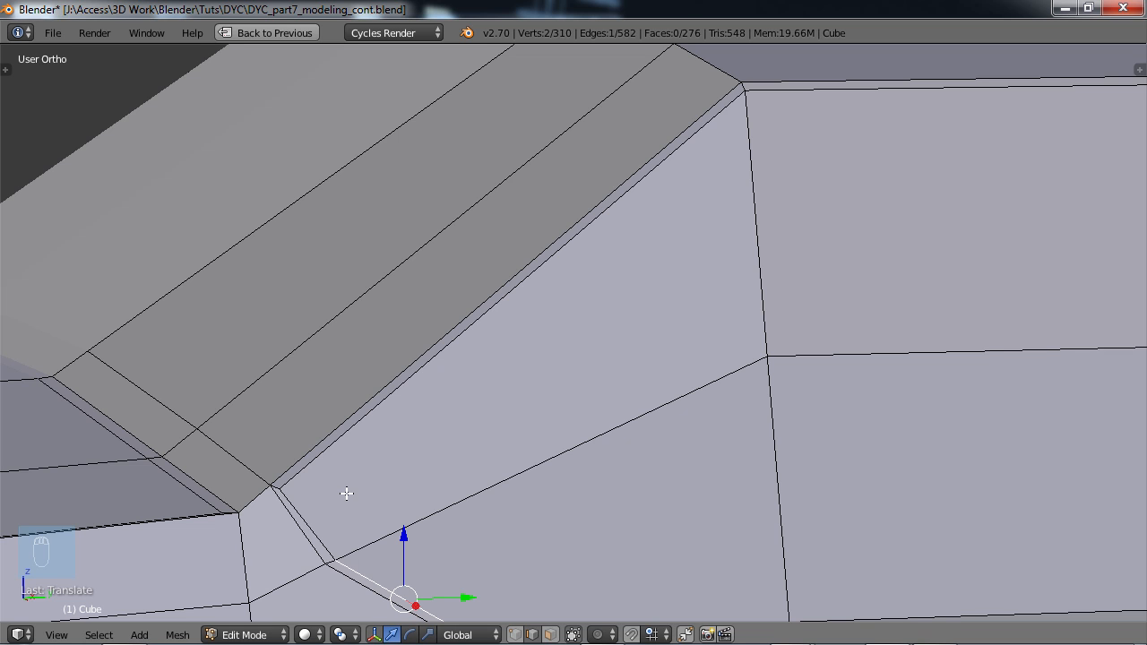
pyautogui.click(516, 634)
pyautogui.rightClick(279, 492)
pyautogui.press('g')
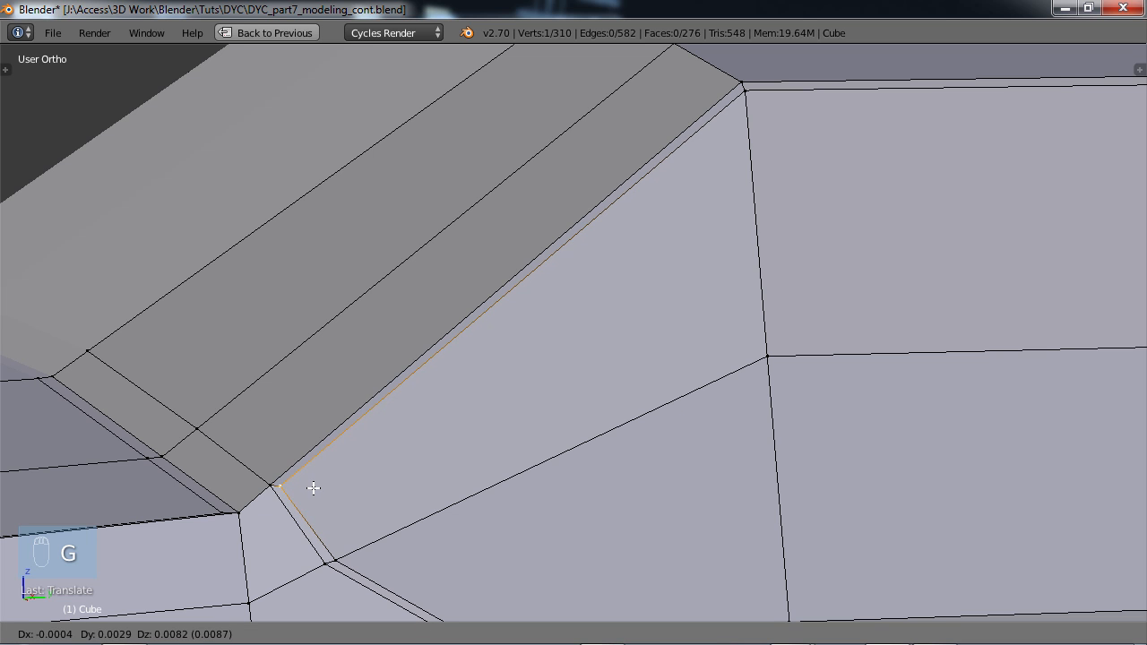
pyautogui.click(314, 489)
# - Inspect the narrow inset border around the door and side window along its front, sill and rear edges
pyautogui.scroll(-3, 377, 406)
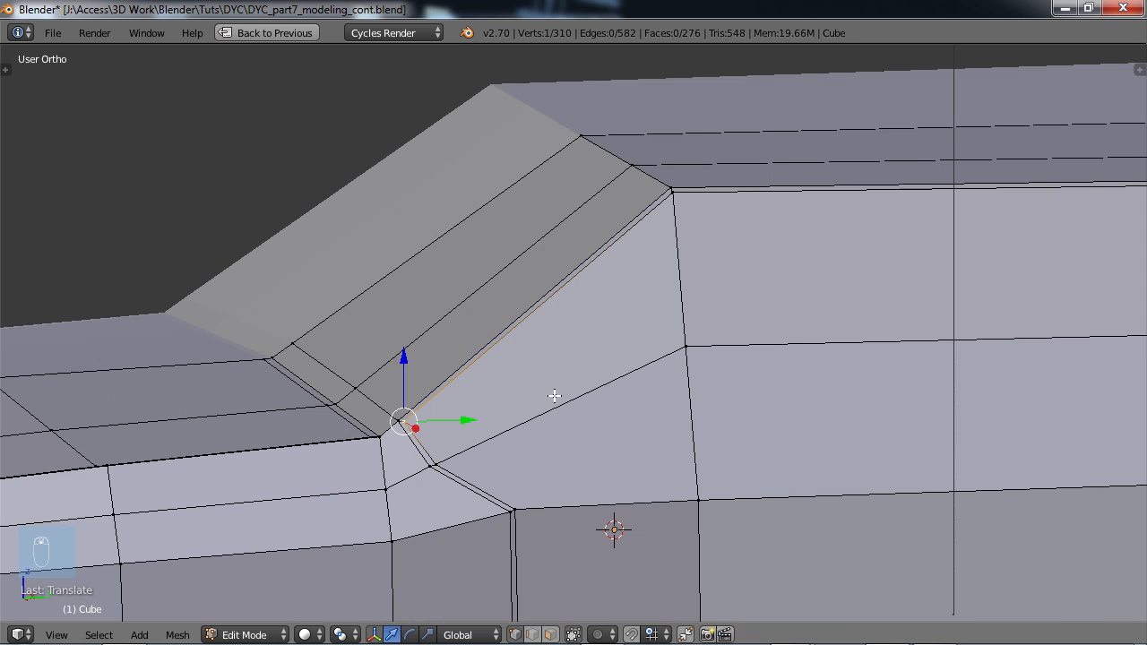
pyautogui.keyDown('shift'); pyautogui.moveTo(574, 390); pyautogui.dragTo(235, 445, button='middle'); pyautogui.keyUp('shift')
pyautogui.keyDown('shift'); pyautogui.moveTo(696, 381); pyautogui.dragTo(388, 147, button='middle'); pyautogui.keyUp('shift')
pyautogui.keyDown('shift'); pyautogui.moveTo(481, 305); pyautogui.dragTo(535, 124, button='middle'); pyautogui.keyUp('shift')
pyautogui.scroll(-2, 522, 297)
pyautogui.keyDown('shift'); pyautogui.moveTo(482, 384); pyautogui.dragTo(682, 318, button='middle'); pyautogui.keyUp('shift')
pyautogui.scroll(-1, 478, 253)
pyautogui.scroll(3, 741, 369)
pyautogui.scroll(-3, 682, 318)
# - On the car's underside, delete the two adjacent triangular faces beneath the front part of the door
pyautogui.moveTo(576, 408); pyautogui.dragTo(555, 310, button='middle')
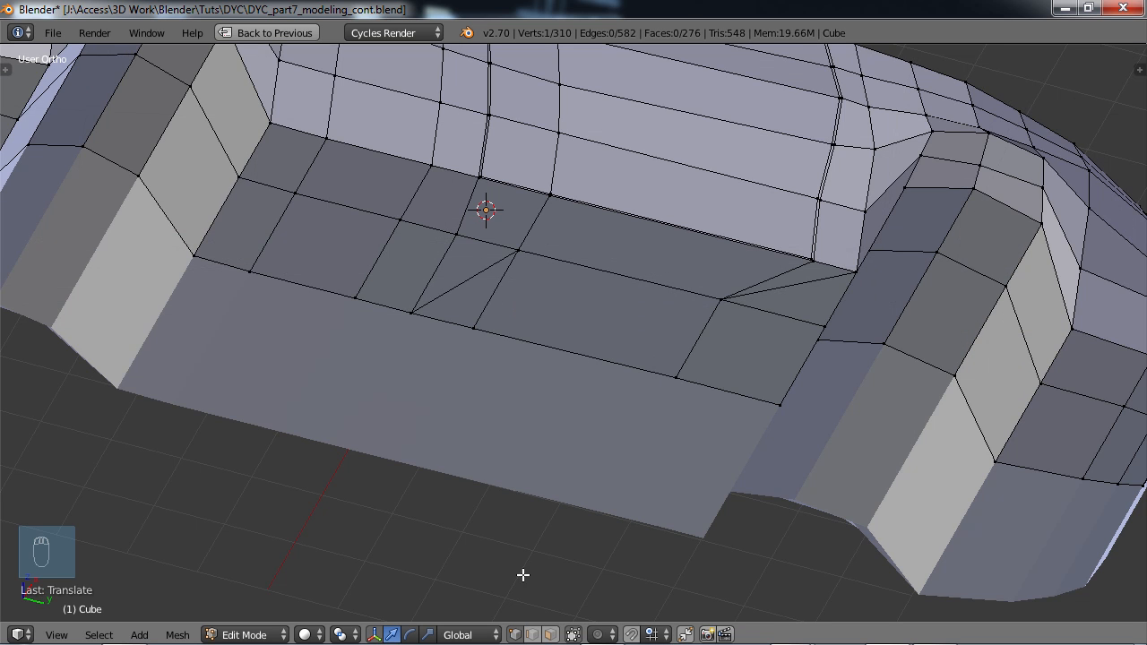
pyautogui.click(549, 635)
pyautogui.rightClick(465, 265)
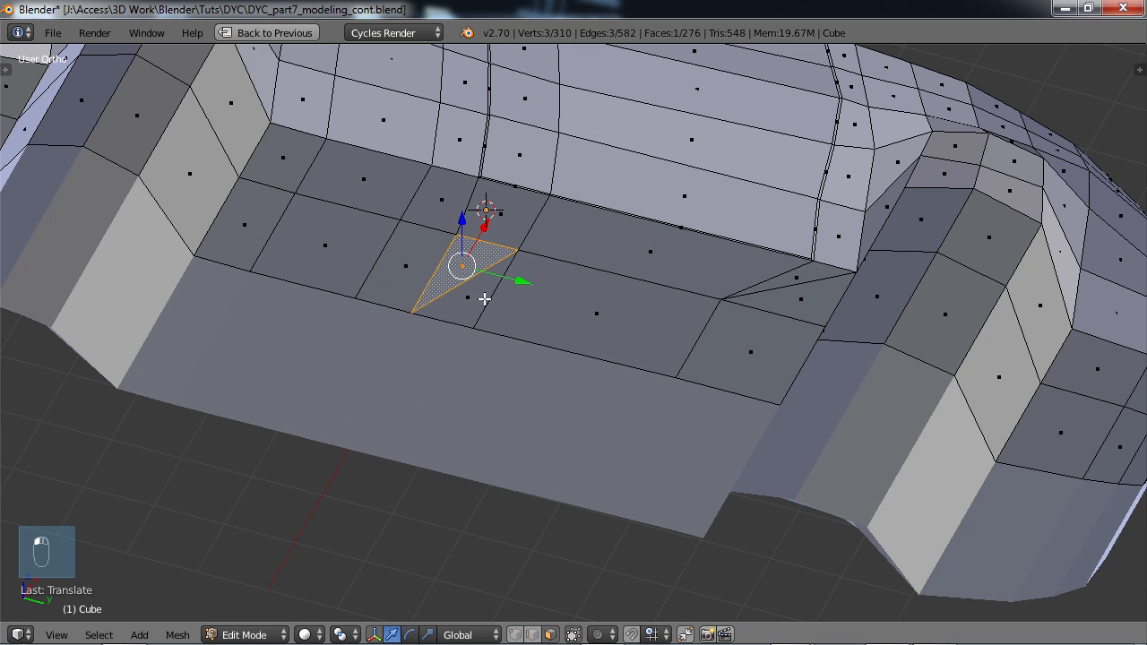
pyautogui.keyDown('shift'); pyautogui.rightClick(475, 298); pyautogui.keyUp('shift')
pyautogui.press('x')
pyautogui.click(471, 298)
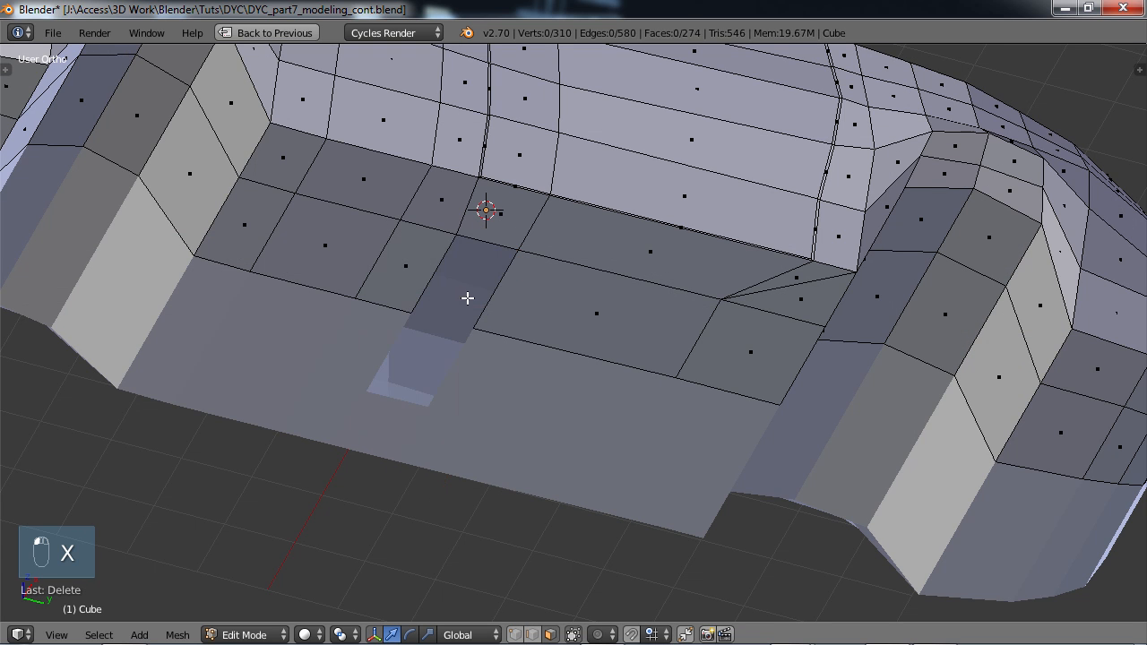
# - In edge mode, fill the underbody opening beneath the front part of the door with a single face between its two opposite side edges
pyautogui.click(533, 635)
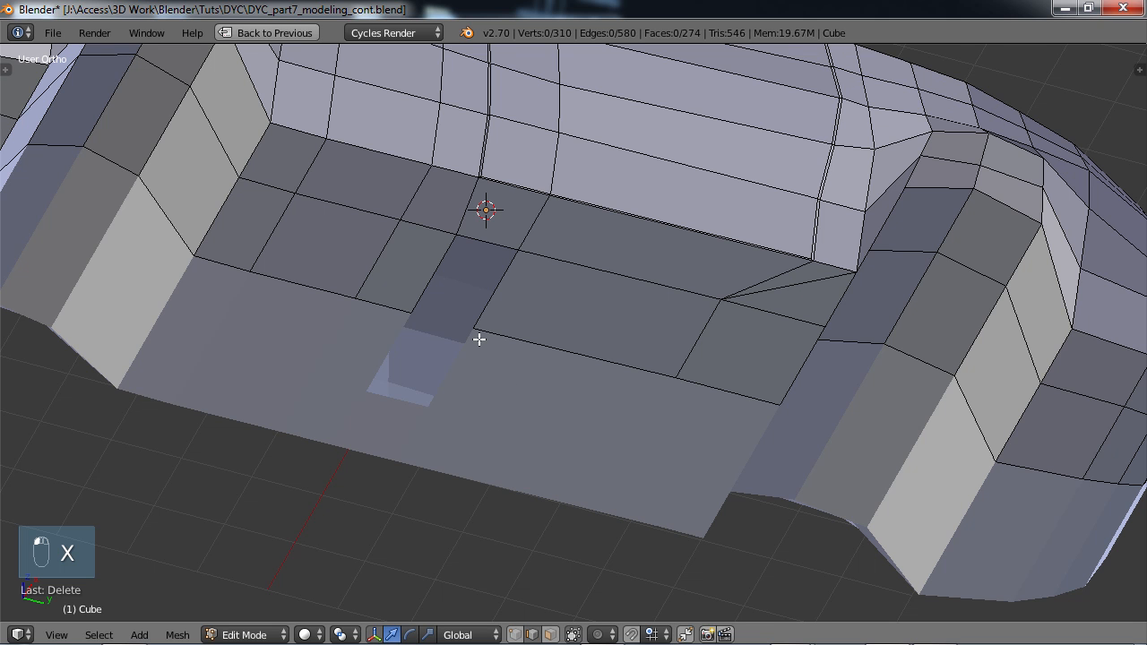
pyautogui.rightClick(438, 260)
pyautogui.keyDown('shift'); pyautogui.rightClick(505, 272); pyautogui.keyUp('shift')
pyautogui.press('f')
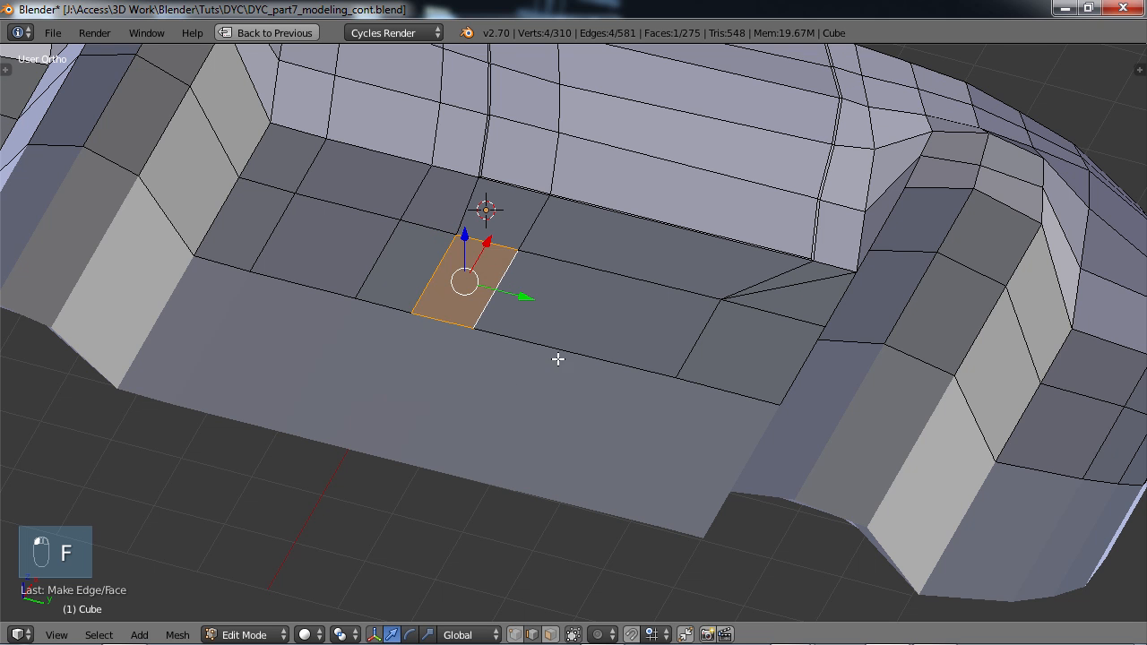
# - Add one centred horizontal loop cut through the lowest band of side faces along the length of the body
pyautogui.scroll(-2, 543, 342)
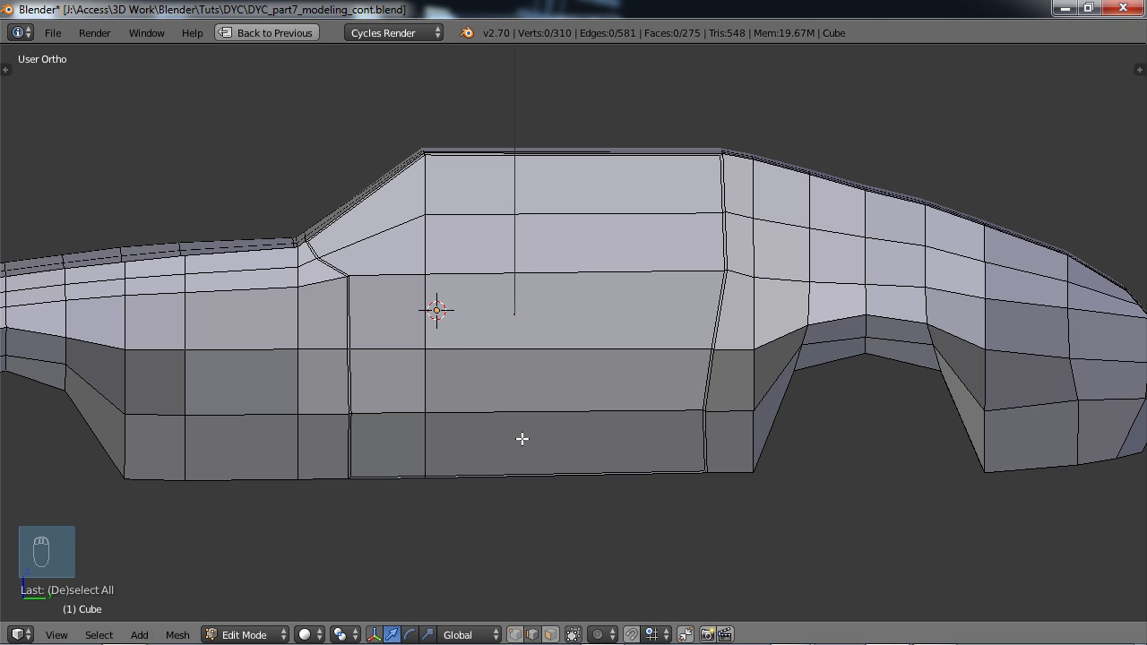
pyautogui.hotkey('ctrl', 'r')
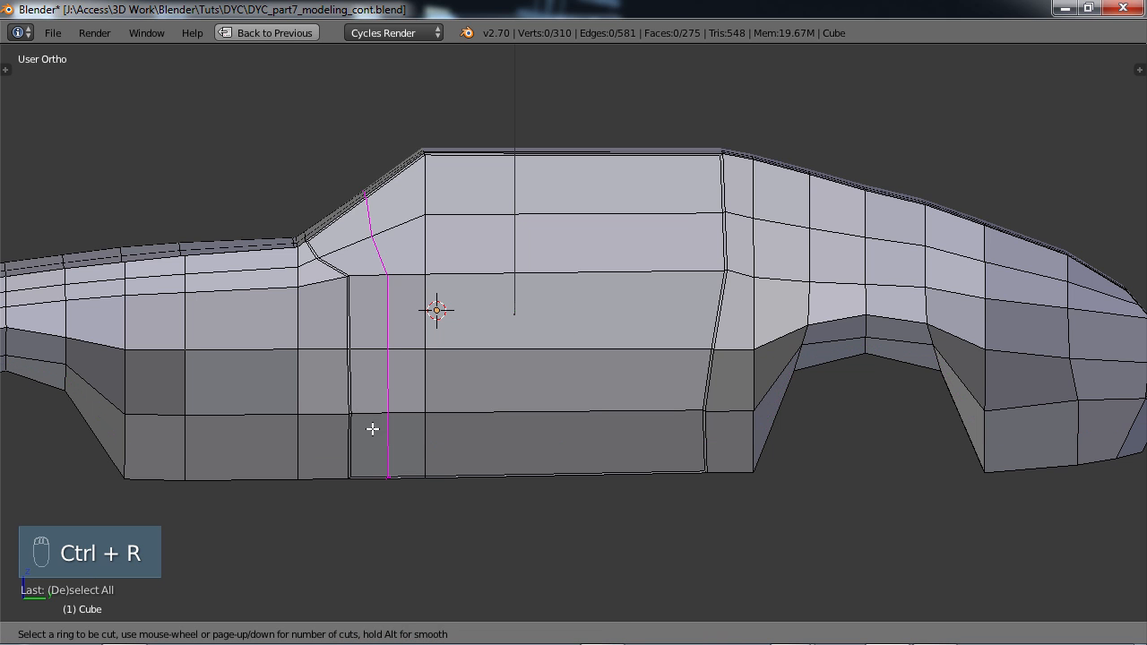
pyautogui.click(436, 430)
pyautogui.rightClick(436, 429)
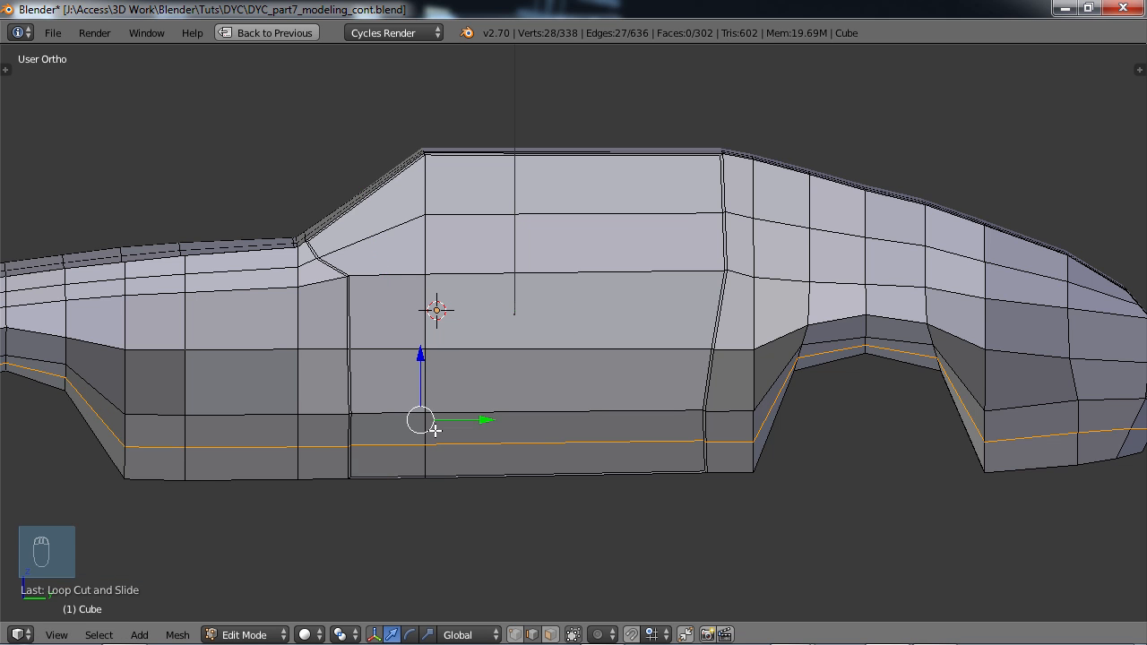
# - Try to slide the long border edge at the door's sill upward toward the new edge loop
pyautogui.scroll(2, 565, 535)
pyautogui.rightClick(566, 534)
pyautogui.press('g')
pyautogui.press('g')
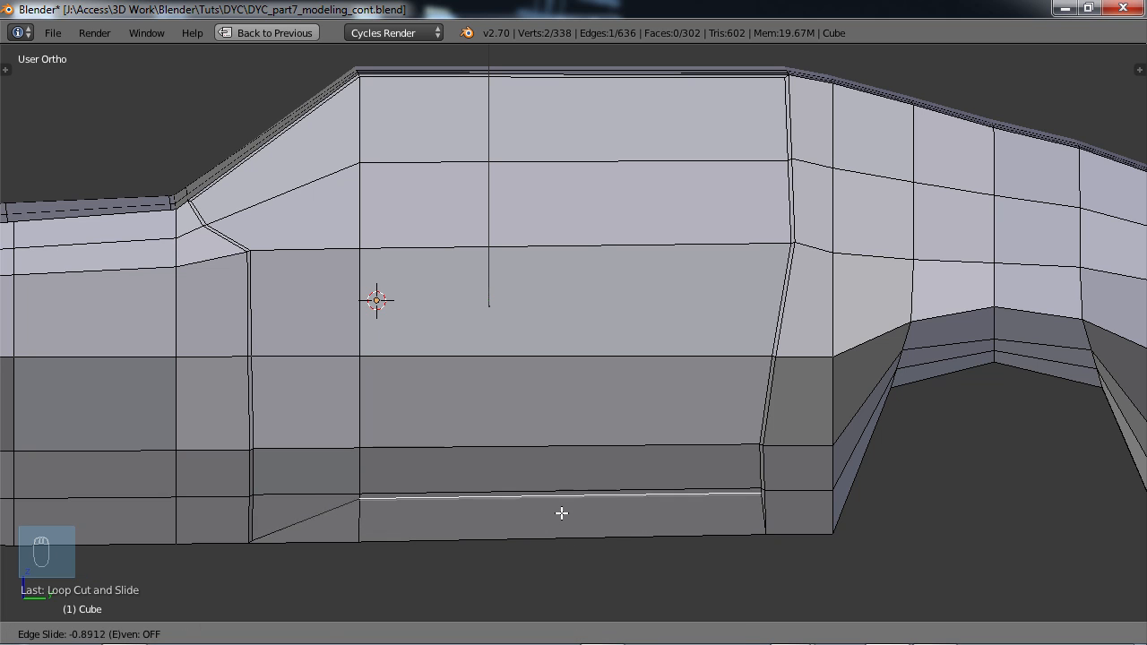
pyautogui.click(562, 513)
pyautogui.scroll(5, 568, 514)
pyautogui.keyDown('shift'); pyautogui.moveTo(569, 513); pyautogui.dragTo(578, 111, button='middle'); pyautogui.keyUp('shift')
pyautogui.press('g')
pyautogui.press('g')
pyautogui.click(598, 409)
pyautogui.scroll(-4, 598, 410)
pyautogui.moveTo(595, 417)
pyautogui.mouseDown(button='middle')
pyautogui.moveTo(583, 401)
pyautogui.moveTo(579, 413)
pyautogui.mouseUp(button='middle')
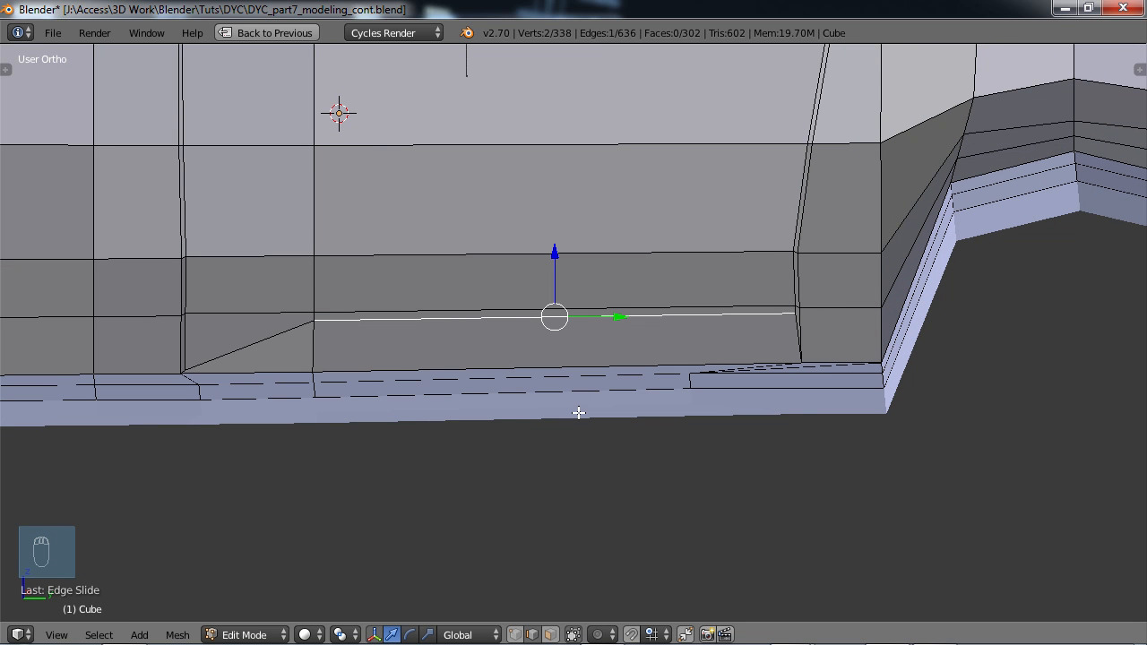
# - Undo the slides of the door's sill edge and its selection
pyautogui.hotkey('ctrl', 'z')
pyautogui.hotkey('ctrl', 'z')
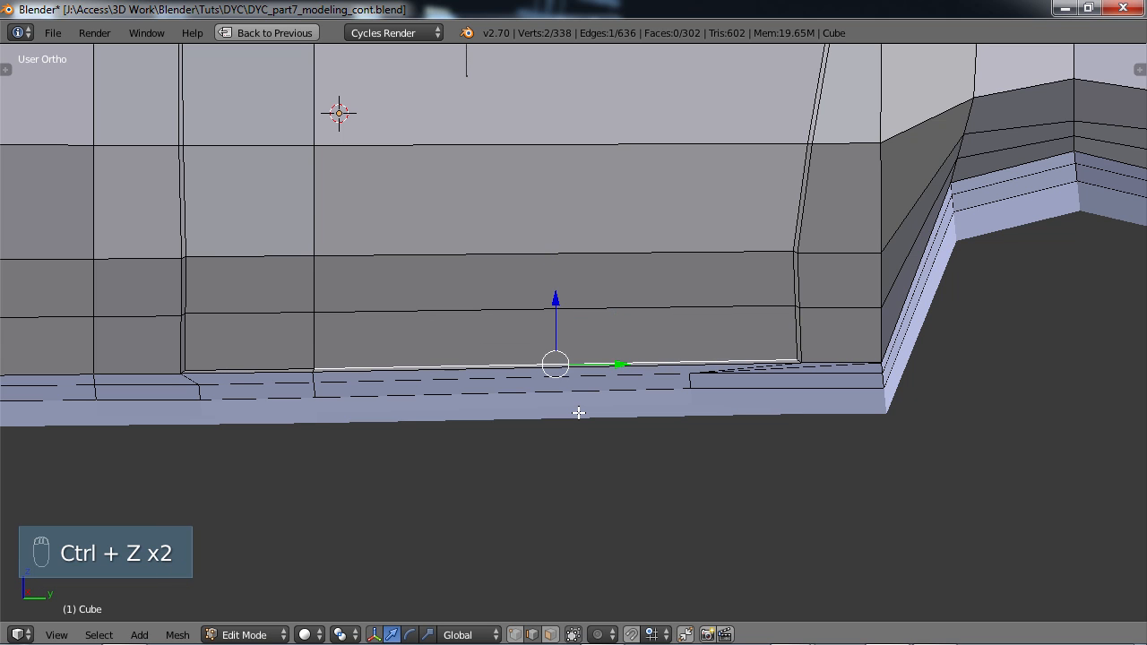
pyautogui.hotkey('ctrl', 'z')
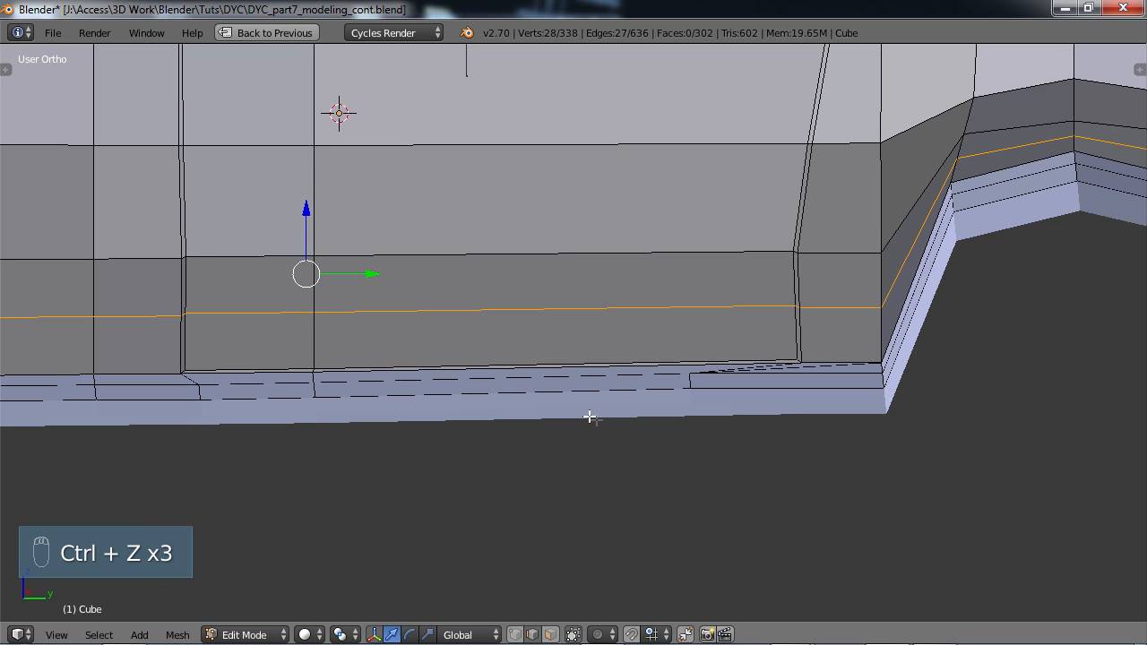
# - In face mode, delete the seven underbody faces beneath the door, from its front border back to the rear wheel arch
pyautogui.moveTo(604, 402); pyautogui.dragTo(607, 356, button='middle')
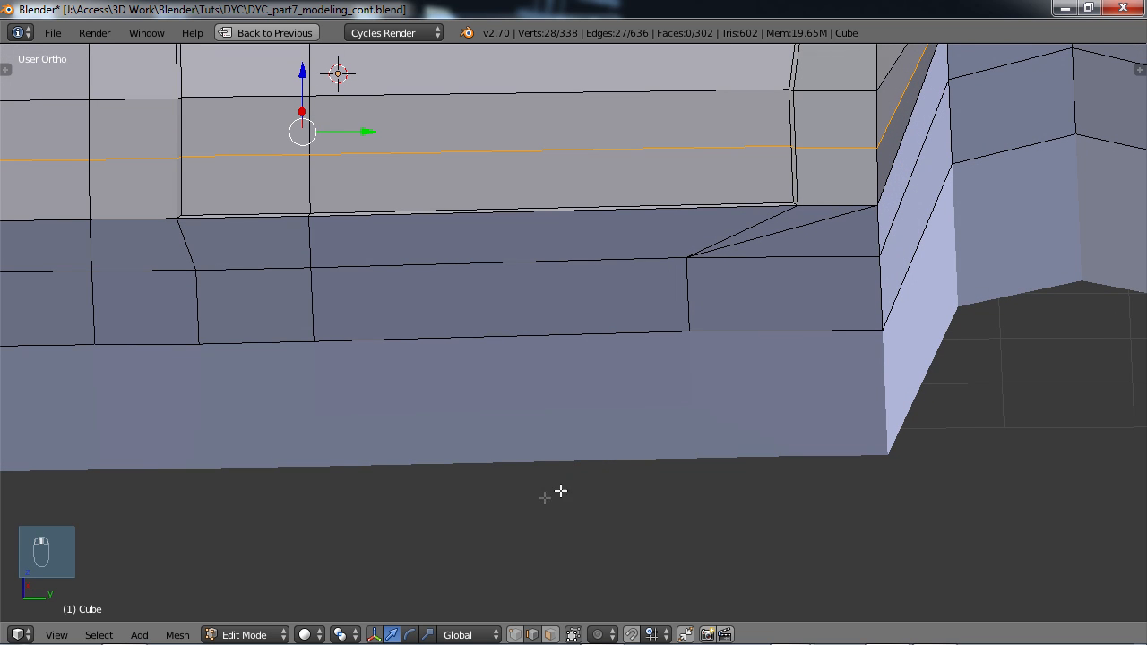
pyautogui.click(549, 634)
pyautogui.moveTo(442, 382); pyautogui.dragTo(464, 461, button='middle')
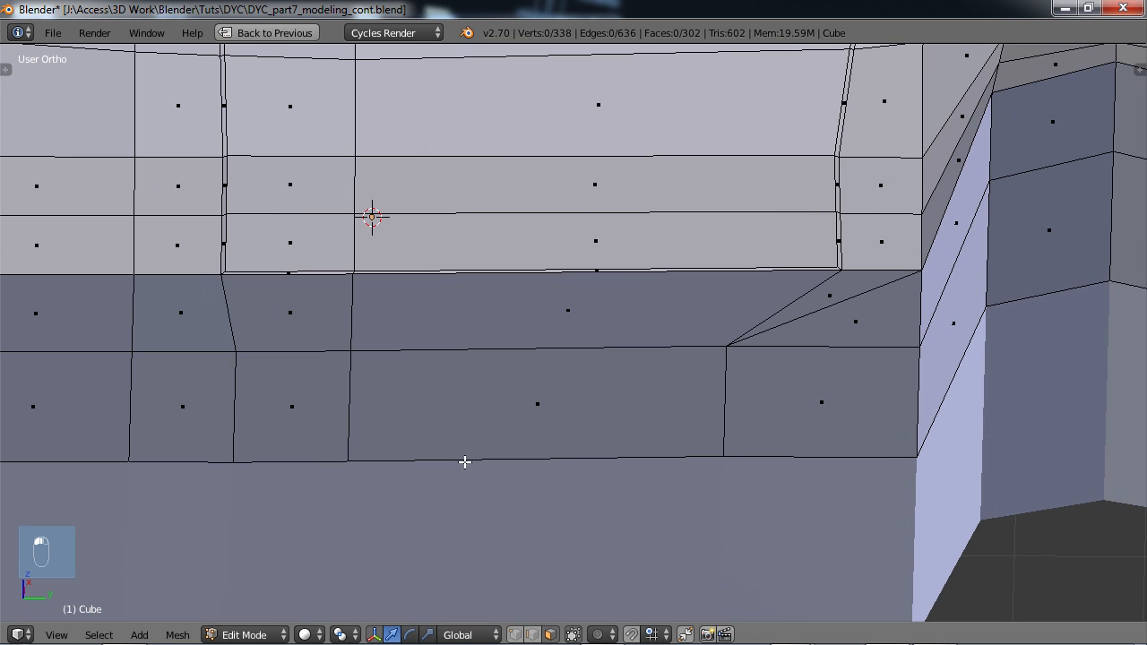
pyautogui.rightClick(313, 319)
pyautogui.keyDown('shift'); pyautogui.rightClick(629, 310); pyautogui.keyUp('shift')
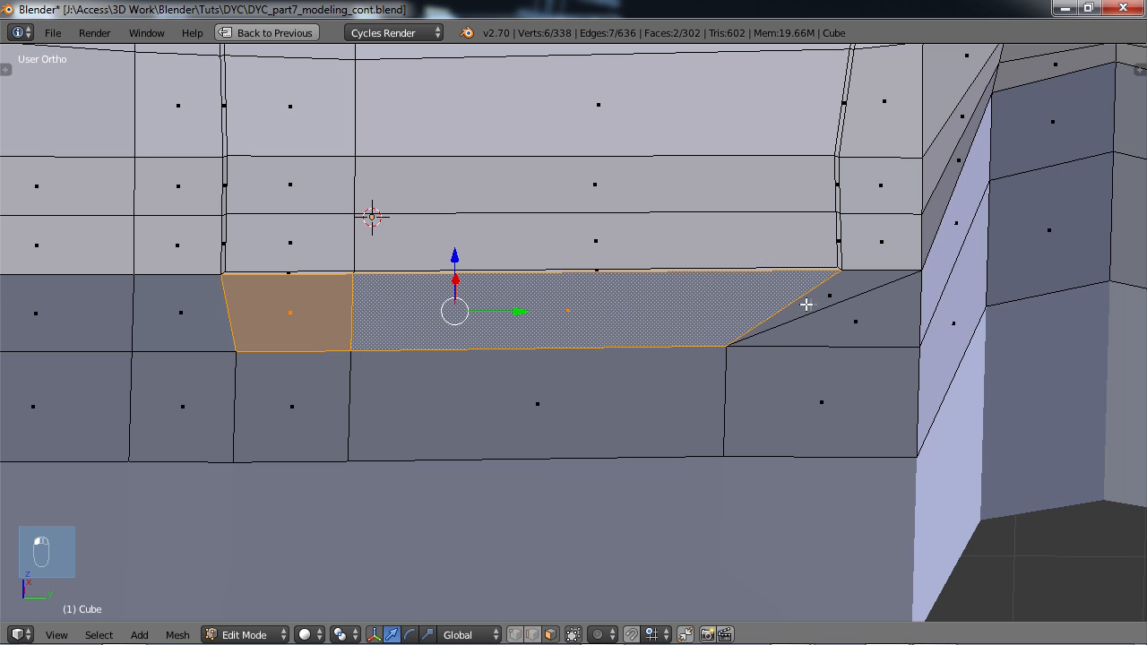
pyautogui.keyDown('shift'); pyautogui.rightClick(805, 304); pyautogui.keyUp('shift')
pyautogui.keyDown('shift'); pyautogui.rightClick(852, 313); pyautogui.keyUp('shift')
pyautogui.keyDown('shift'); pyautogui.rightClick(848, 385); pyautogui.keyUp('shift')
pyautogui.keyDown('shift'); pyautogui.rightClick(393, 410); pyautogui.keyUp('shift')
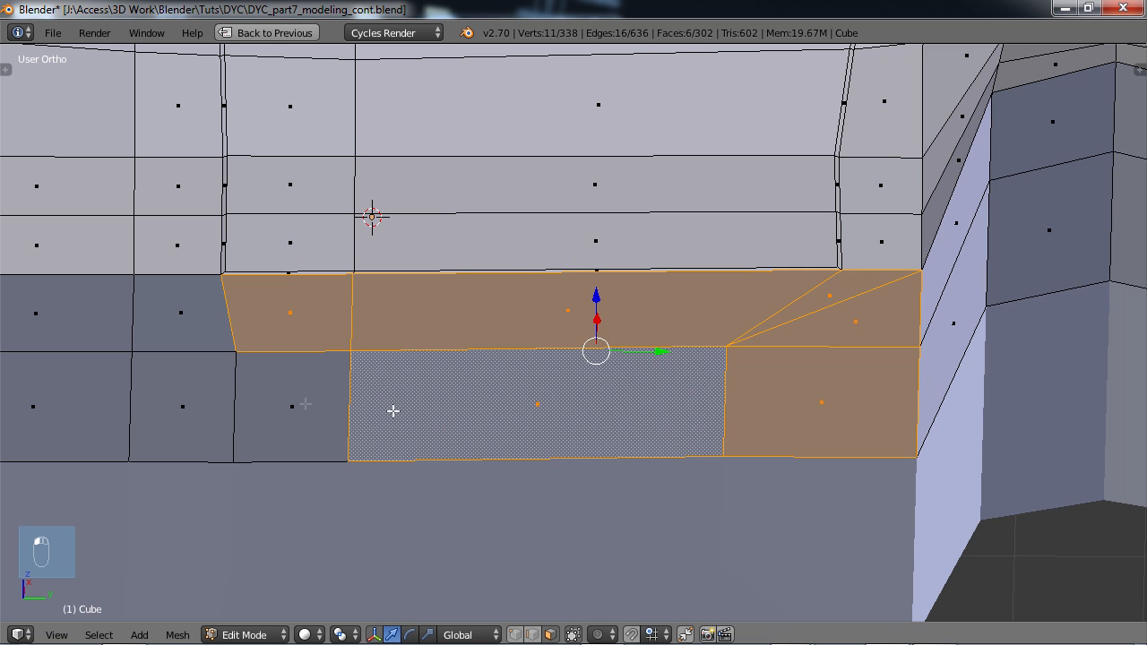
pyautogui.keyDown('shift'); pyautogui.rightClick(307, 400); pyautogui.keyUp('shift')
pyautogui.scroll(-2, 346, 402)
pyautogui.moveTo(344, 404); pyautogui.dragTo(345, 430, button='middle')
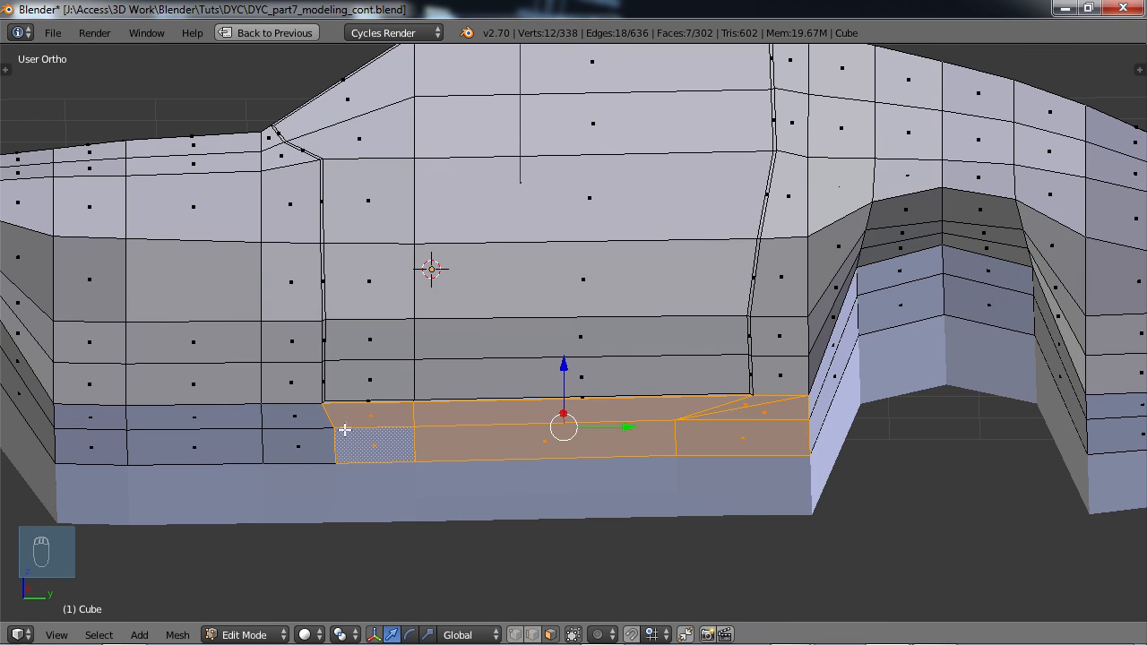
pyautogui.press('x')
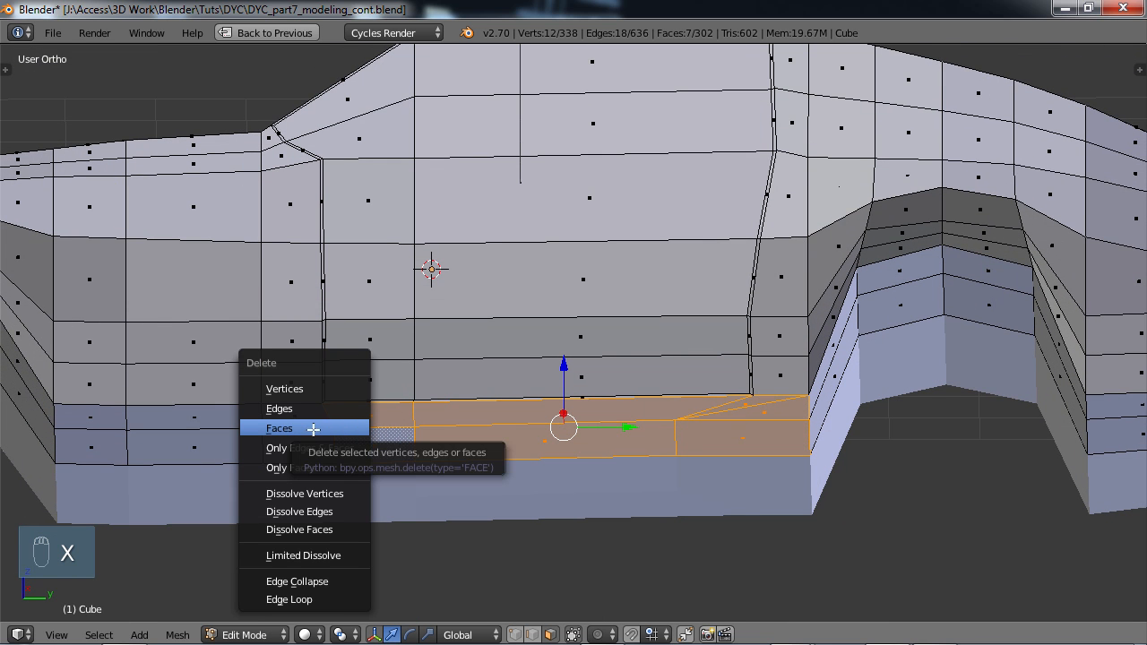
pyautogui.click(307, 428)
# - In edge mode, select the two edges along the front of the underbody opening and extrude them rearward along Y
pyautogui.moveTo(352, 408); pyautogui.dragTo(575, 341, button='middle')
pyautogui.scroll(3, 574, 340)
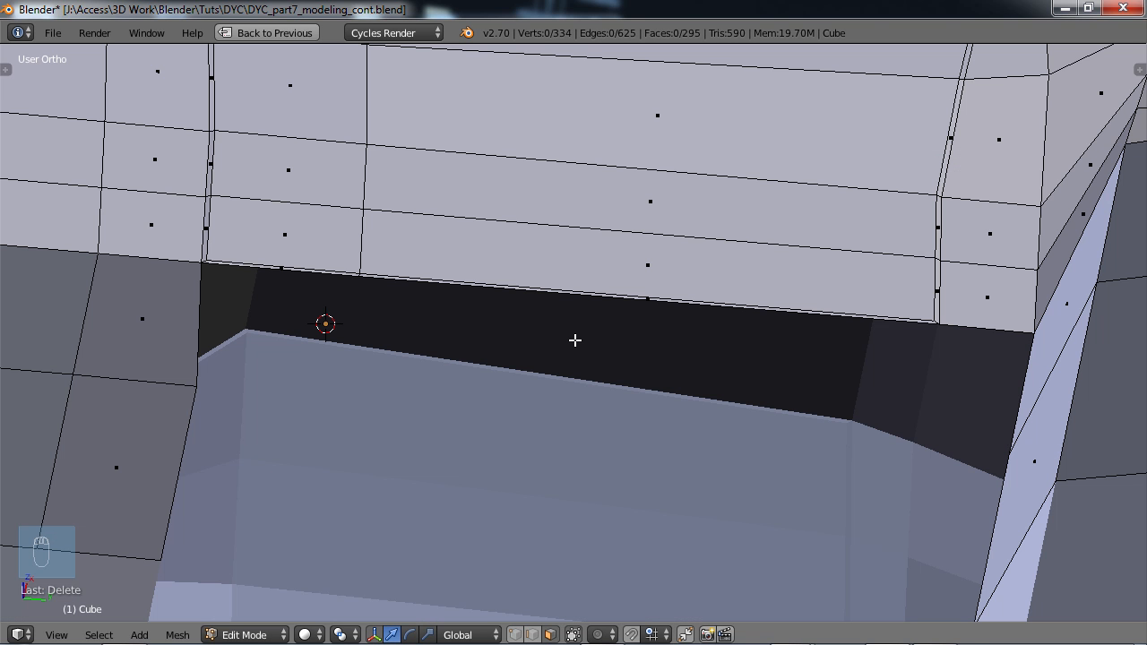
pyautogui.press('ctrl+KP_7')
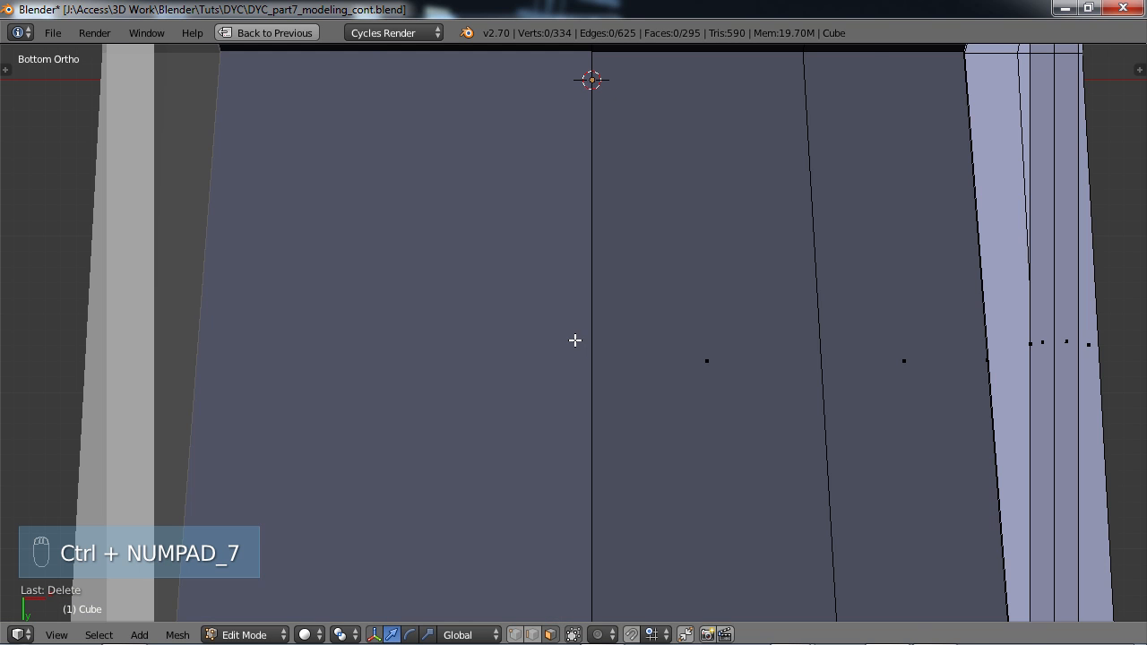
pyautogui.scroll(-5, 574, 340)
pyautogui.keyDown('shift'); pyautogui.moveTo(574, 341); pyautogui.dragTo(333, 320, button='middle'); pyautogui.keyUp('shift')
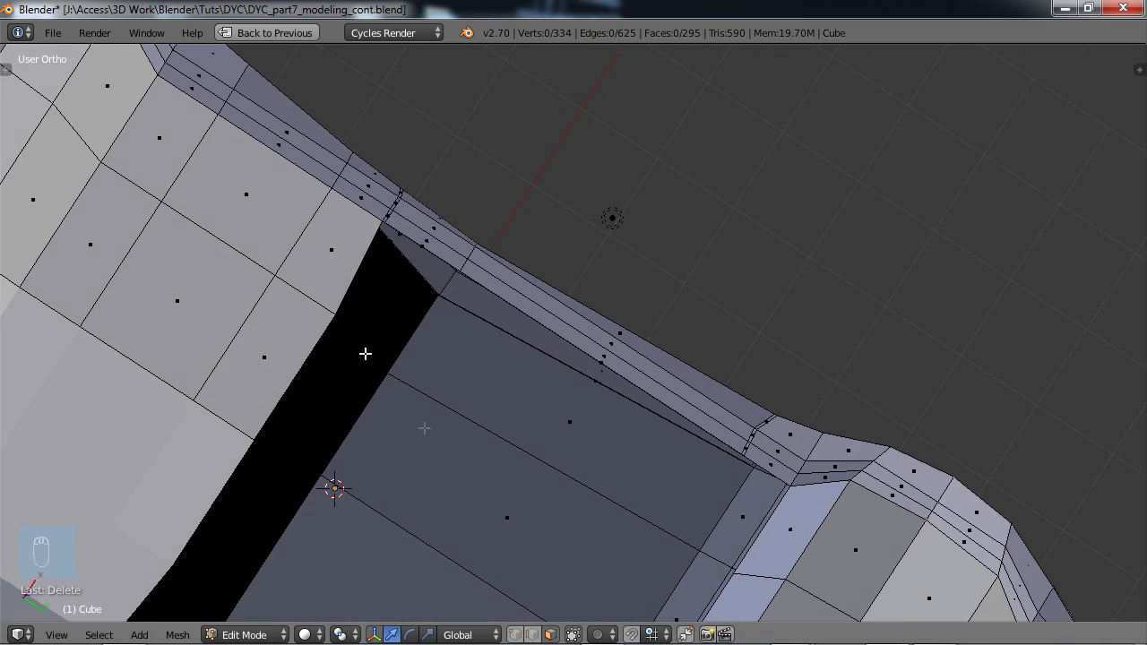
pyautogui.click(532, 634)
pyautogui.rightClick(358, 272)
pyautogui.keyDown('shift'); pyautogui.rightClick(310, 347); pyautogui.keyUp('shift')
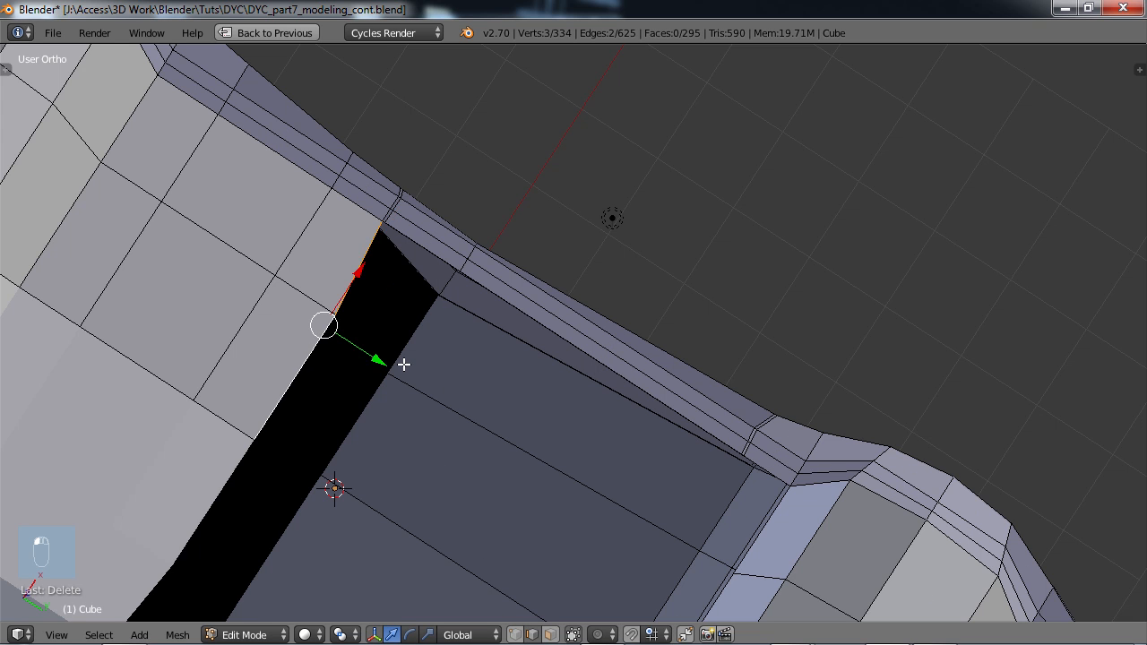
pyautogui.press('ctrl+KP_7')
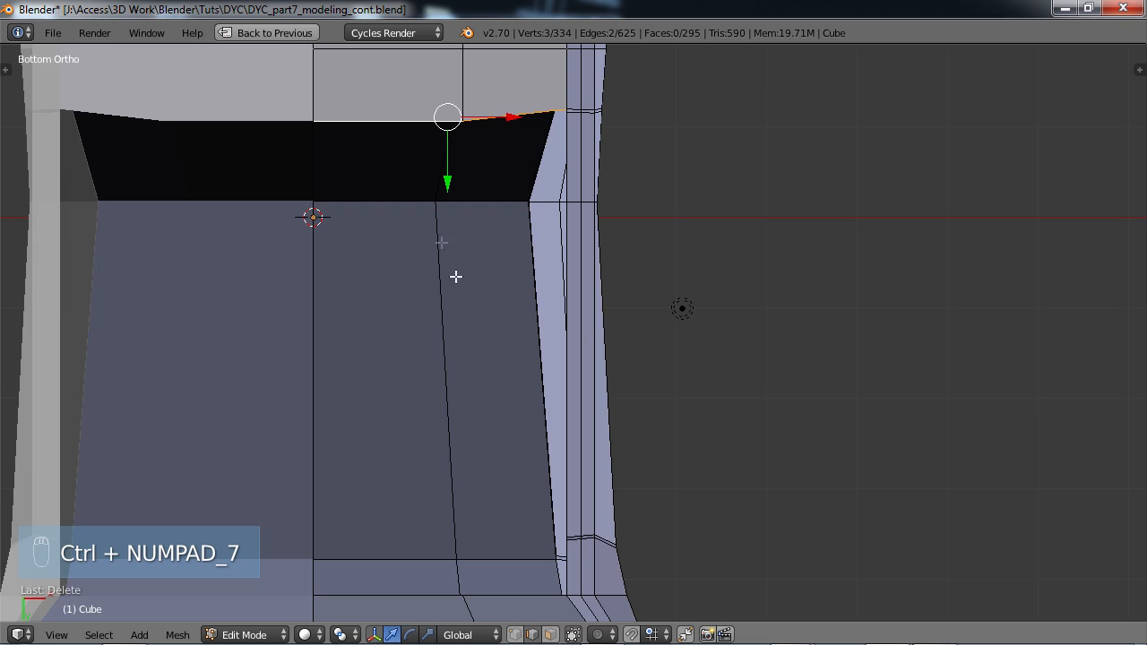
pyautogui.scroll(4, 455, 277)
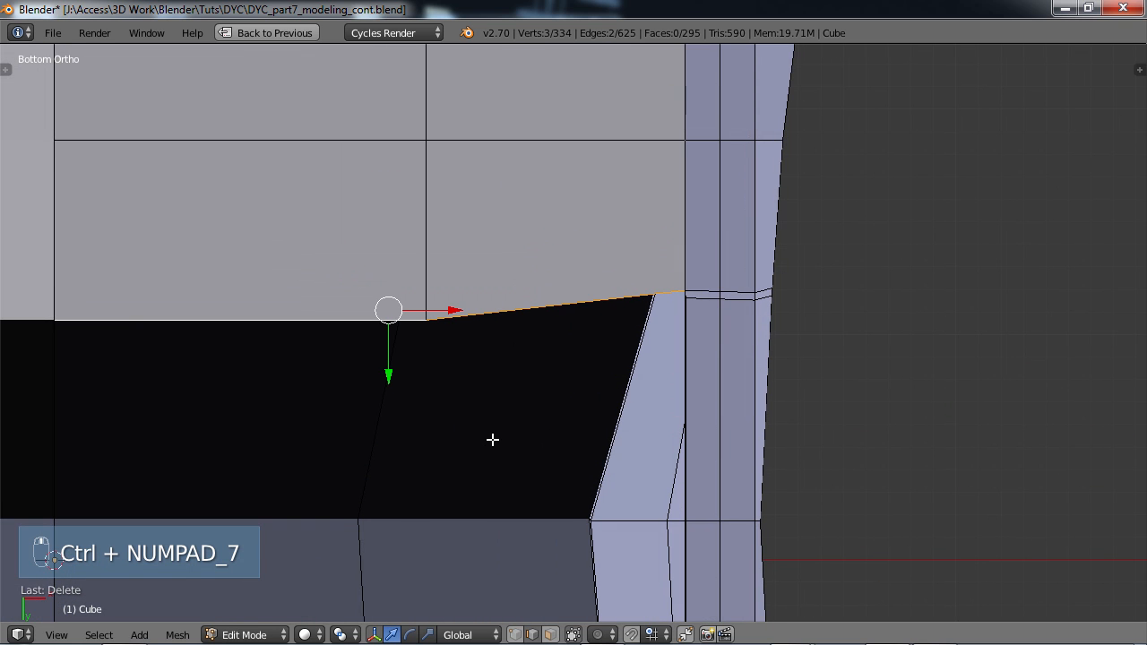
pyautogui.press('e')
pyautogui.rightClick(492, 439)
pyautogui.moveTo(388, 376); pyautogui.dragTo(389, 526)
# - Extrude the selected underbody edges again and move them rearward along Y to the door's rear border
pyautogui.press('e')
pyautogui.rightClick(389, 385)
pyautogui.keyDown('shift'); pyautogui.moveTo(408, 514); pyautogui.dragTo(487, 224, button='middle'); pyautogui.keyUp('shift')
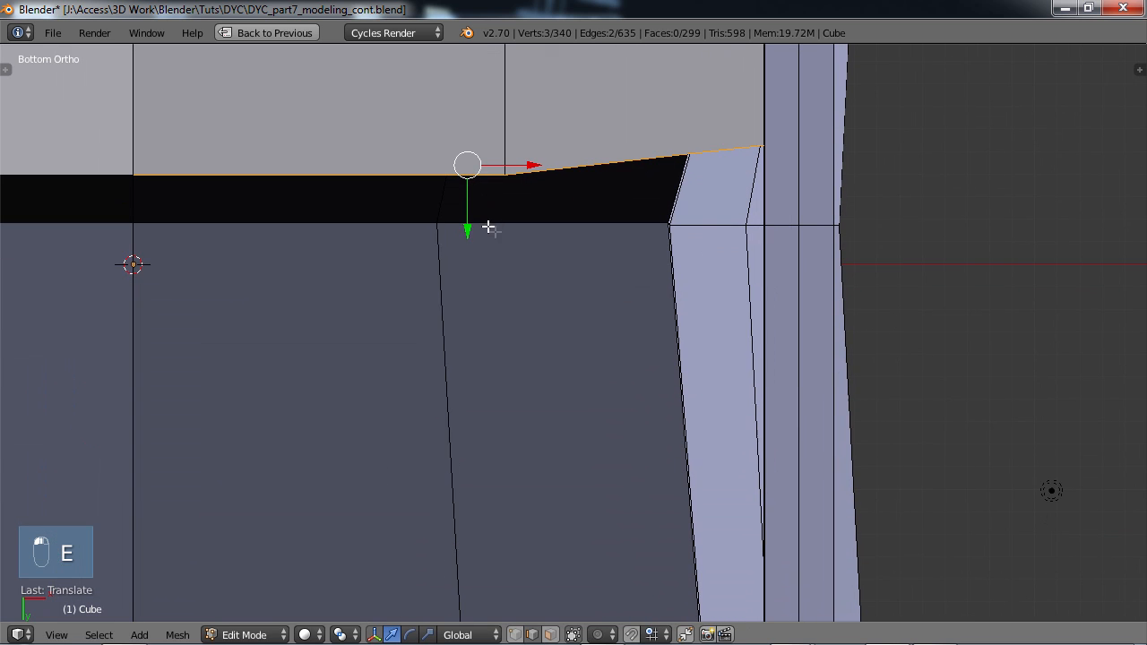
pyautogui.moveTo(464, 229); pyautogui.dragTo(500, 553)
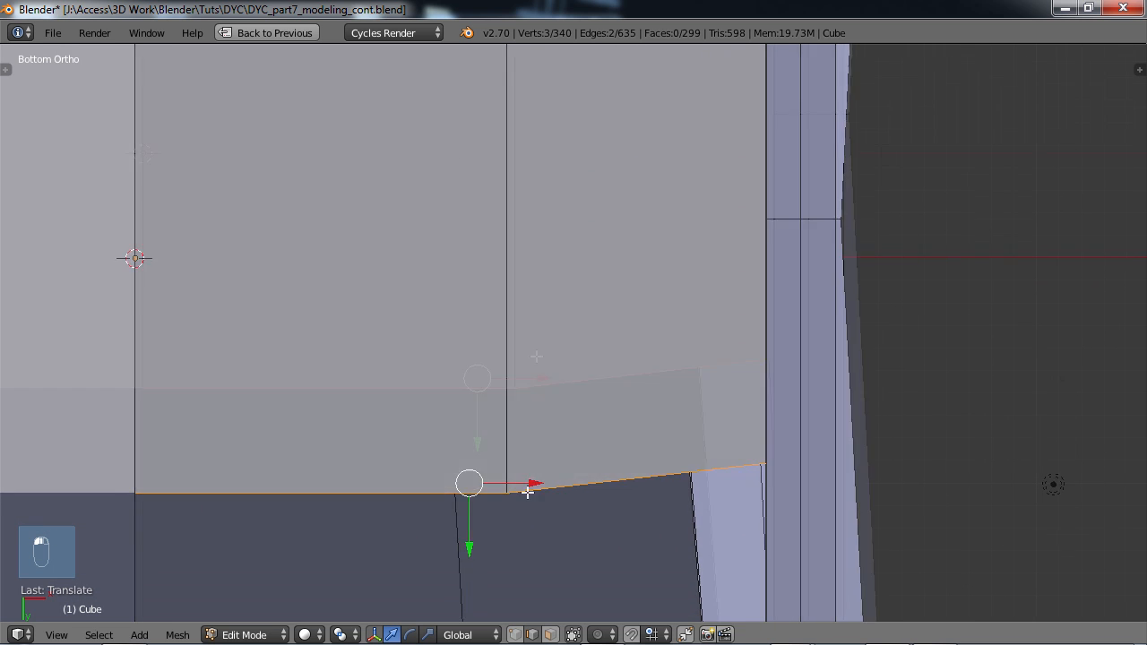
pyautogui.keyDown('shift'); pyautogui.moveTo(525, 487); pyautogui.dragTo(548, 146, button='middle'); pyautogui.keyUp('shift')
pyautogui.moveTo(501, 174); pyautogui.dragTo(506, 511)
pyautogui.keyDown('shift'); pyautogui.moveTo(511, 328); pyautogui.dragTo(506, 115, button='middle'); pyautogui.keyUp('shift')
pyautogui.moveTo(490, 192); pyautogui.dragTo(490, 365)
# - Extrude a narrow strip at the door's rear border and a further section along Y up to the opening's rear edge
pyautogui.press('e')
pyautogui.click(494, 345)
pyautogui.press('e')
pyautogui.click(493, 347)
pyautogui.moveTo(490, 365); pyautogui.dragTo(506, 182, button='middle')
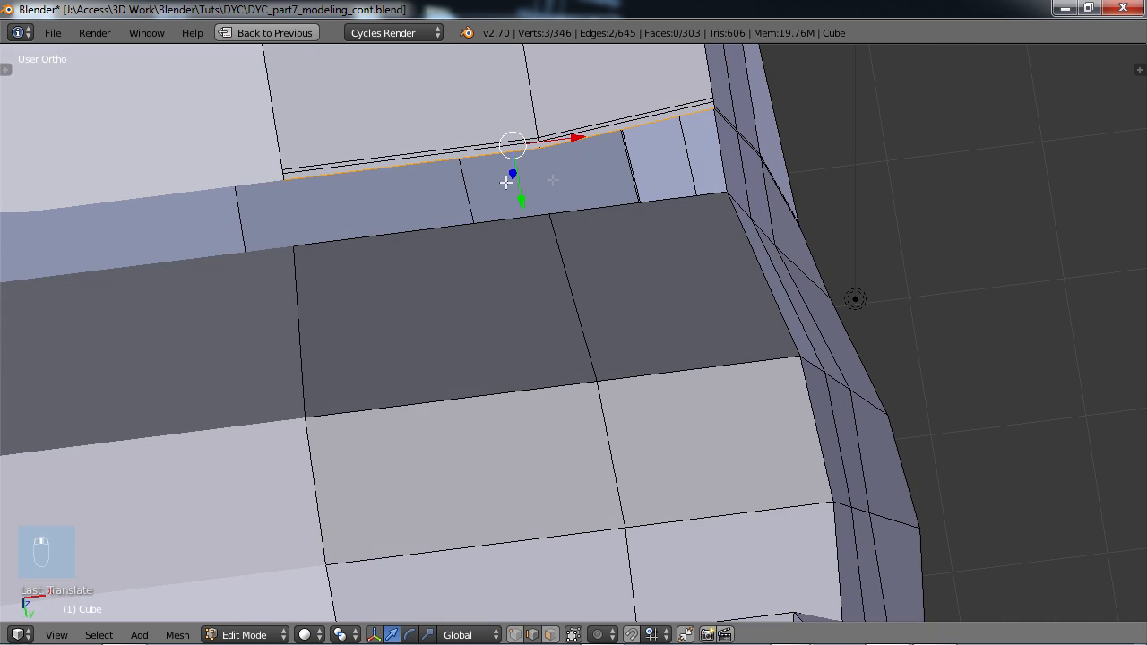
pyautogui.moveTo(565, 242); pyautogui.dragTo(369, 218, button='middle')
pyautogui.keyDown('shift'); pyautogui.moveTo(517, 144); pyautogui.dragTo(560, 467, button='middle'); pyautogui.keyUp('shift')
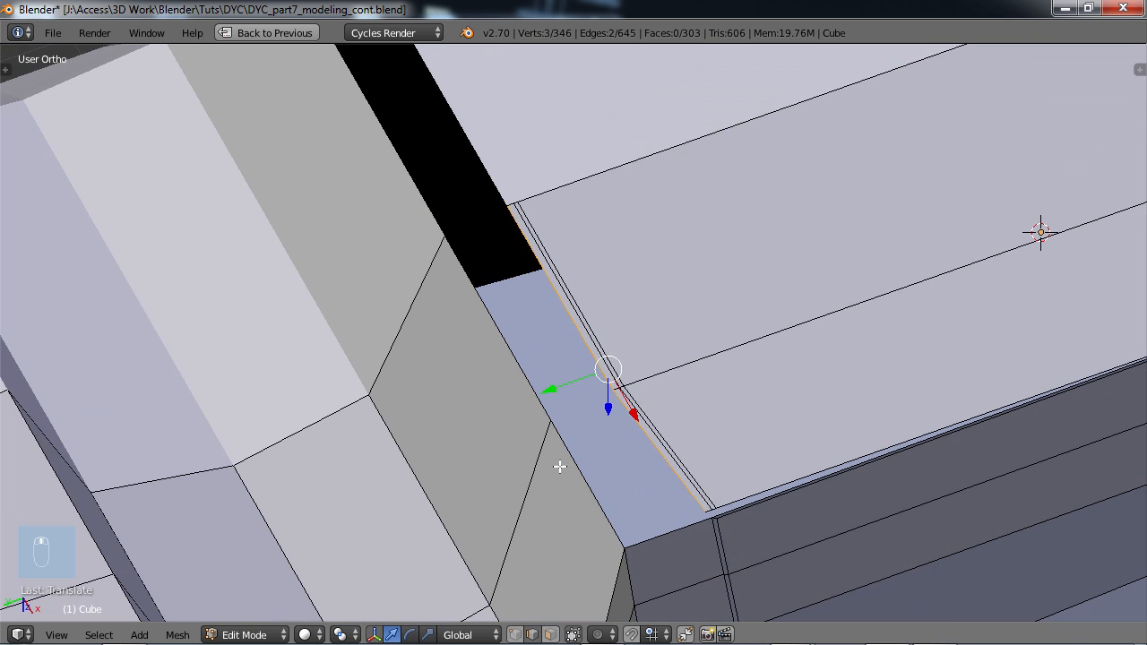
pyautogui.moveTo(562, 393); pyautogui.dragTo(496, 406)
pyautogui.moveTo(589, 407); pyautogui.dragTo(587, 341, button='middle')
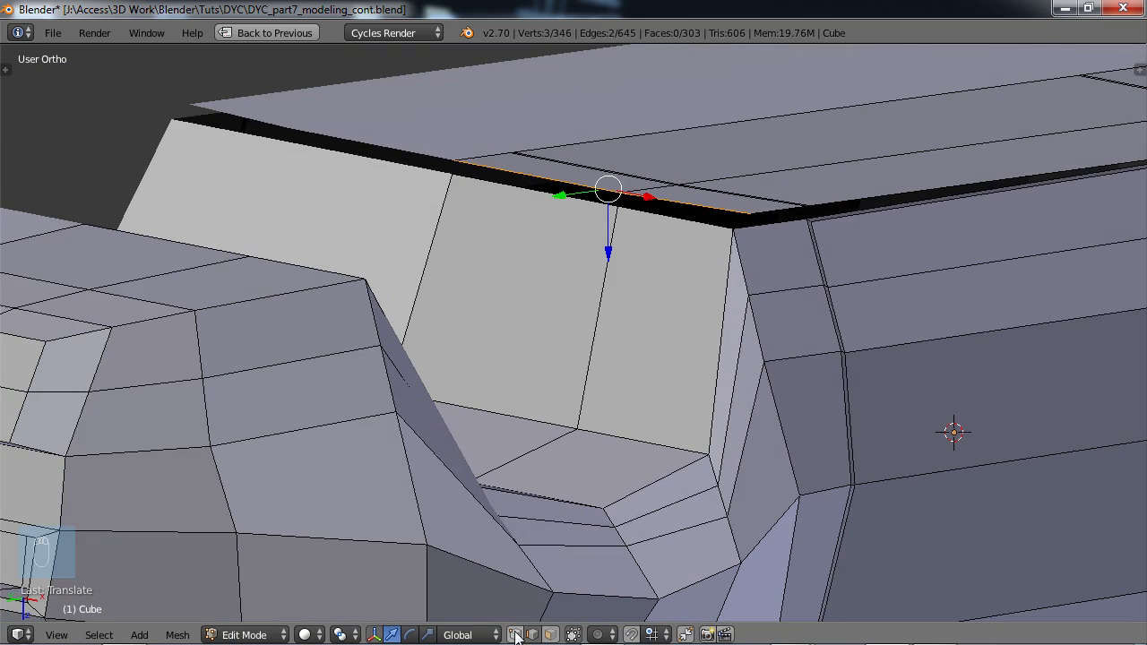
# - In vertex mode, merge the new strip's centreline end vertex with the matching vertex on the opening's rear edge using At Last
pyautogui.moveTo(530, 256); pyautogui.dragTo(550, 417, button='middle')
pyautogui.scroll(2, 596, 304)
pyautogui.rightClick(453, 281)
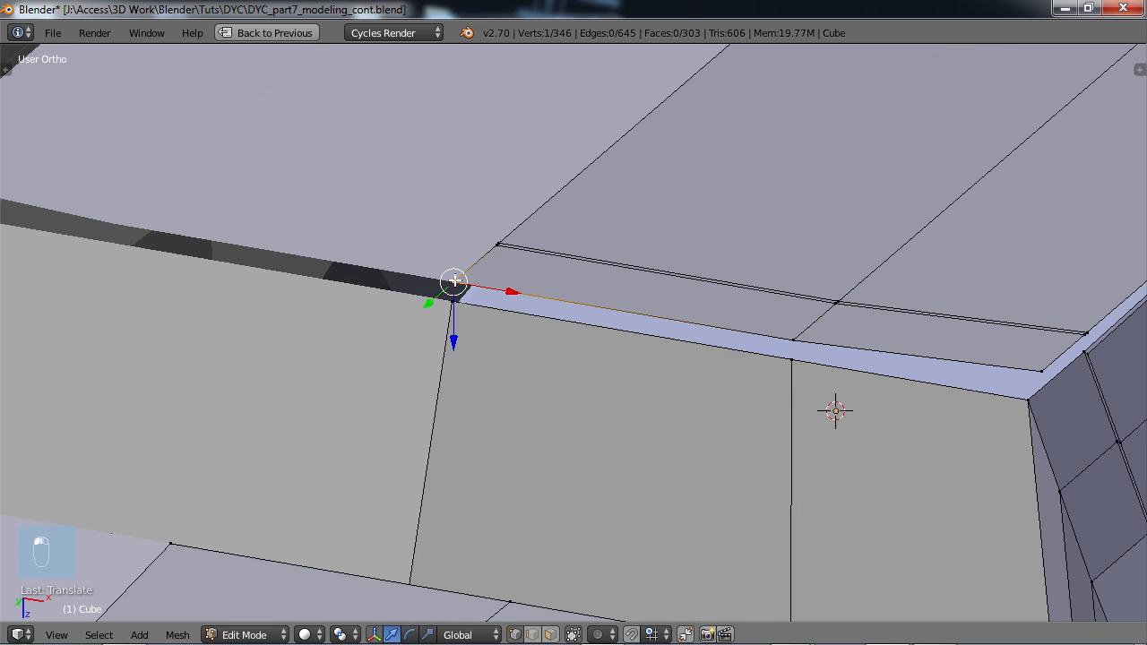
pyautogui.moveTo(481, 317); pyautogui.dragTo(437, 305, button='middle')
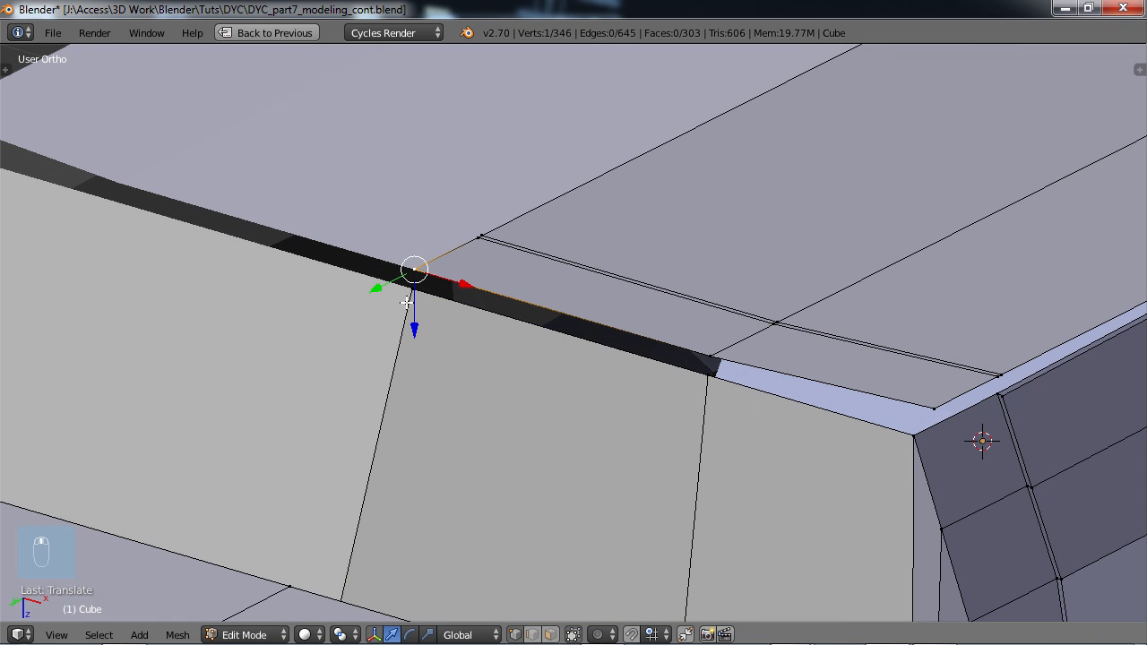
pyautogui.keyDown('shift'); pyautogui.rightClick(406, 303); pyautogui.keyUp('shift')
pyautogui.hotkey('alt', 'm')
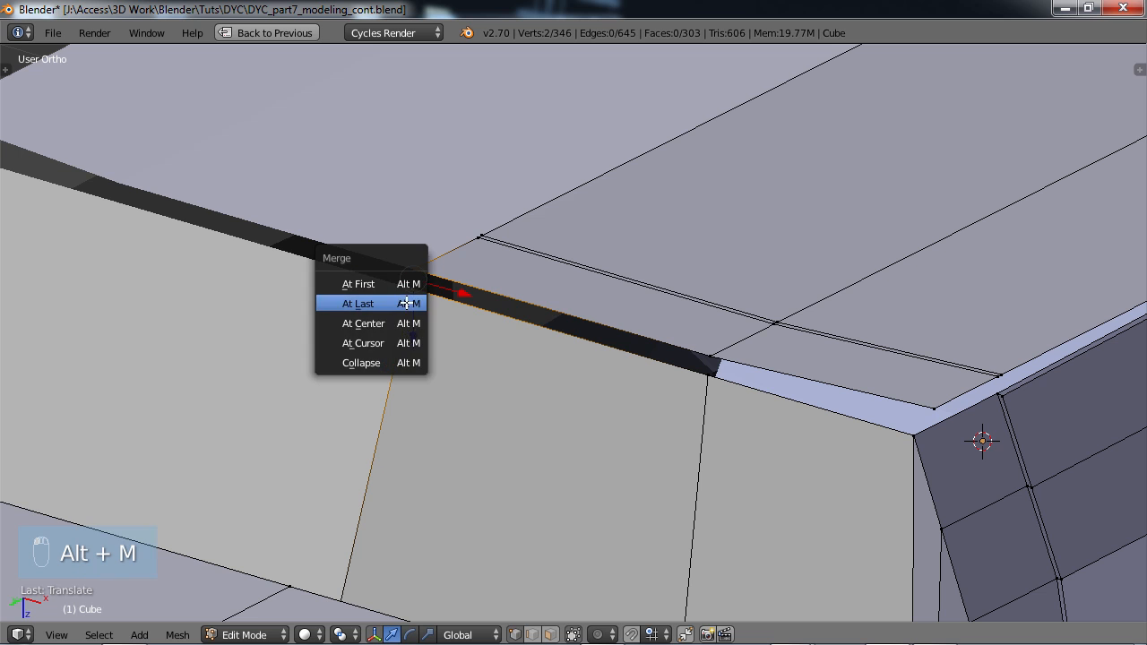
pyautogui.click(373, 305)
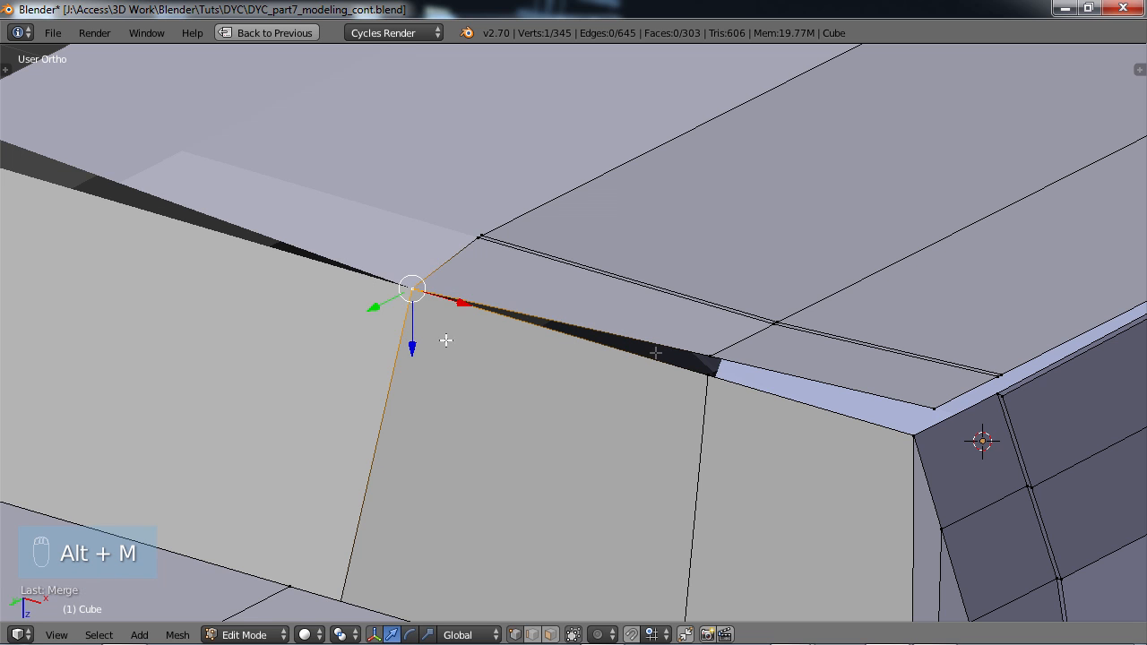
# - Merge the strip's middle and outer end vertices onto the matching vertices of the opening's rear edge using At Last
pyautogui.rightClick(709, 362)
pyautogui.keyDown('shift'); pyautogui.rightClick(699, 383); pyautogui.keyUp('shift')
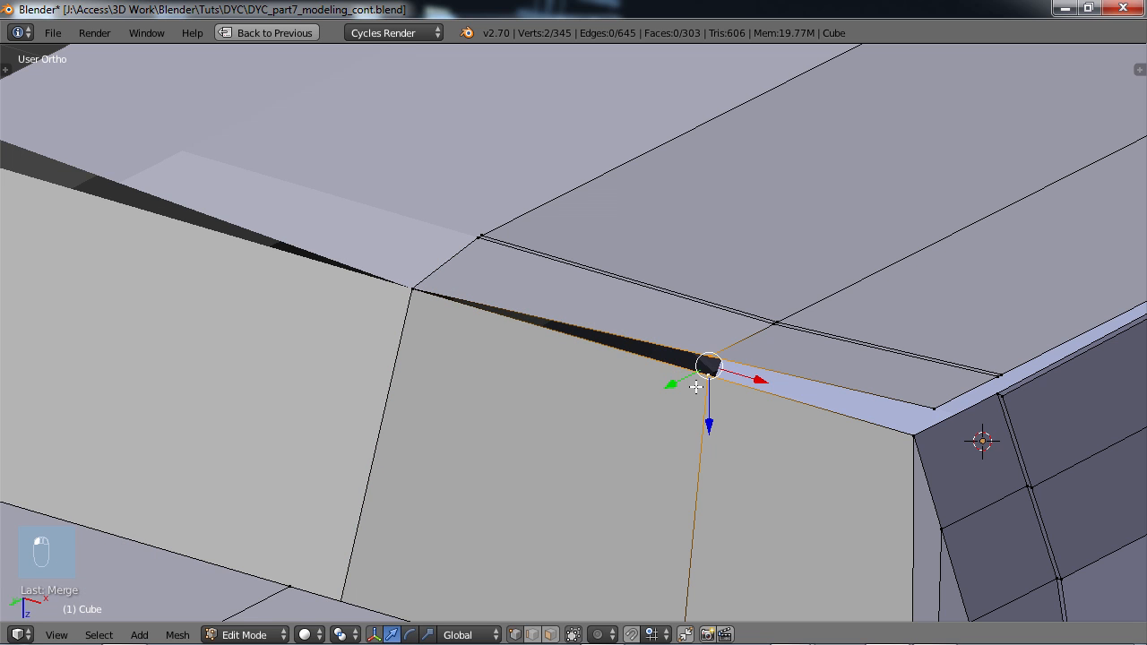
pyautogui.hotkey('alt', 'm')
pyautogui.click(696, 386)
pyautogui.keyDown('shift'); pyautogui.moveTo(830, 397); pyautogui.dragTo(714, 365, button='middle'); pyautogui.keyUp('shift')
pyautogui.rightClick(715, 368)
pyautogui.keyDown('shift'); pyautogui.rightClick(694, 410); pyautogui.keyUp('shift')
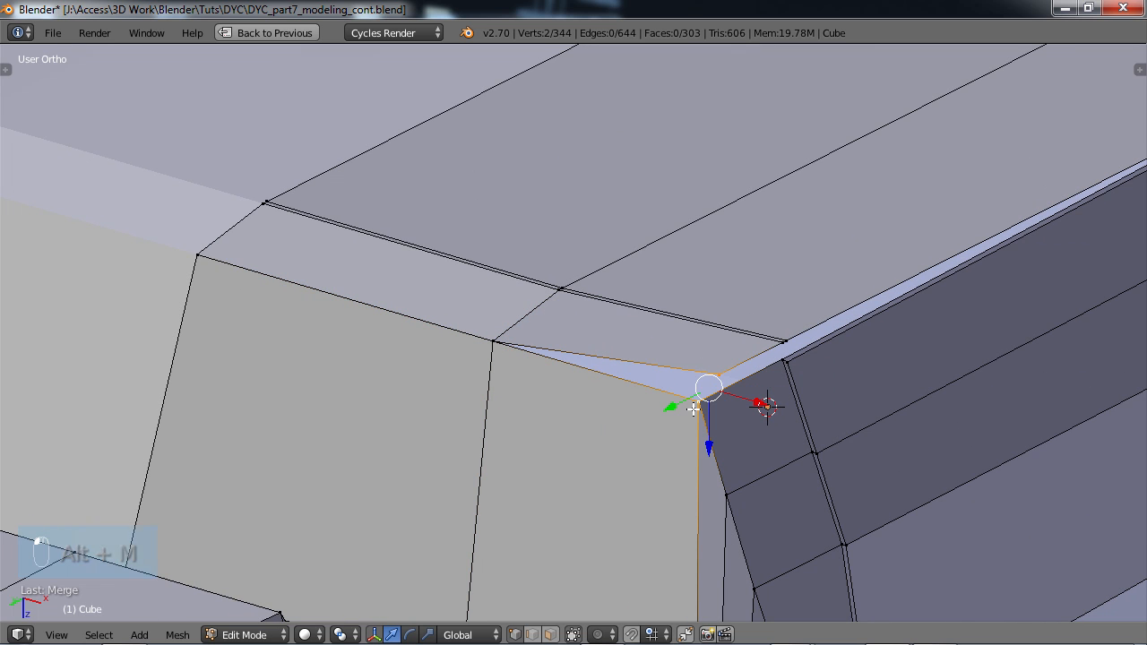
pyautogui.hotkey('alt', 'm')
pyautogui.click(690, 408)
# - Merge the underbody vertex on the rear side of the door's rear border strip onto the matching body-side vertex using At Last
pyautogui.moveTo(803, 391); pyautogui.dragTo(682, 396, button='middle')
pyautogui.scroll(-2, 689, 385)
pyautogui.keyDown('shift'); pyautogui.moveTo(919, 325); pyautogui.dragTo(228, 271, button='middle'); pyautogui.keyUp('shift')
pyautogui.keyDown('shift'); pyautogui.moveTo(425, 346); pyautogui.dragTo(794, 332, button='middle'); pyautogui.keyUp('shift')
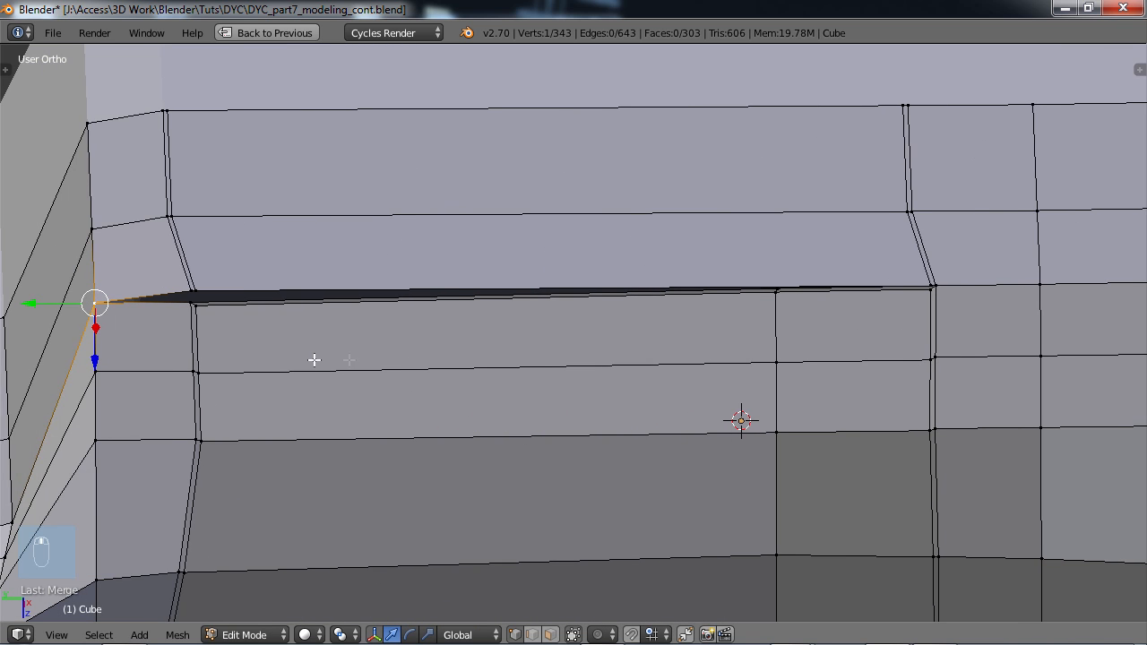
pyautogui.keyDown('shift'); pyautogui.moveTo(313, 359); pyautogui.dragTo(430, 363, button='middle'); pyautogui.keyUp('shift')
pyautogui.scroll(3, 431, 364)
pyautogui.keyDown('shift'); pyautogui.moveTo(295, 312); pyautogui.dragTo(504, 374, button='middle'); pyautogui.keyUp('shift')
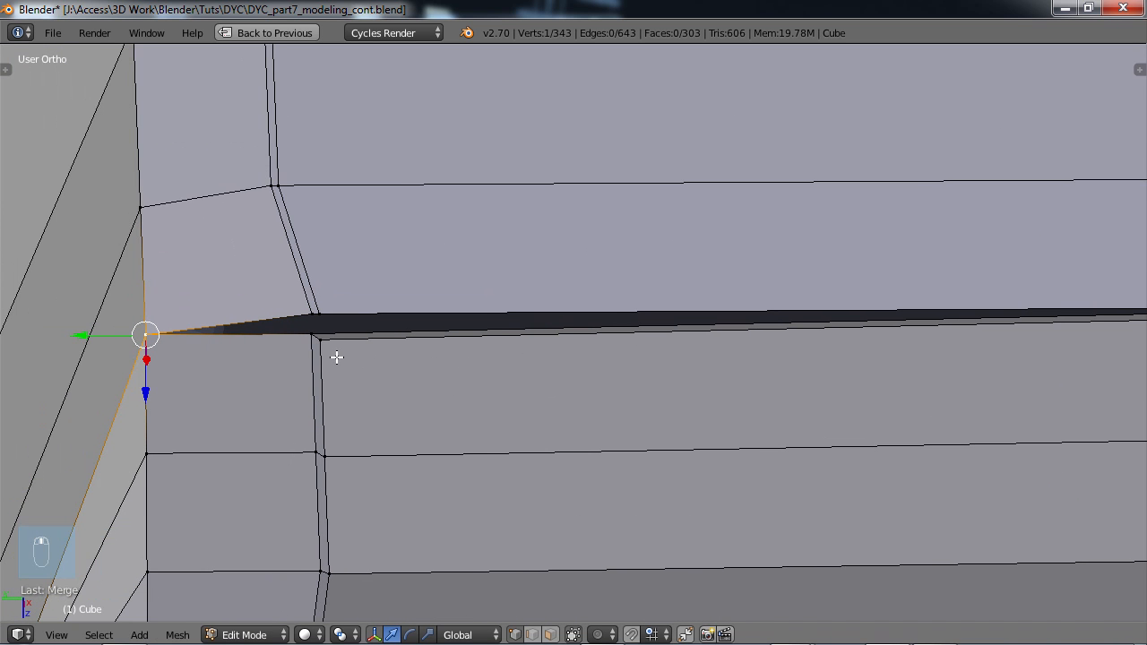
pyautogui.scroll(1, 336, 356)
pyautogui.keyDown('shift'); pyautogui.moveTo(335, 359); pyautogui.dragTo(542, 455, button='middle'); pyautogui.keyUp('shift')
pyautogui.scroll(1, 430, 446)
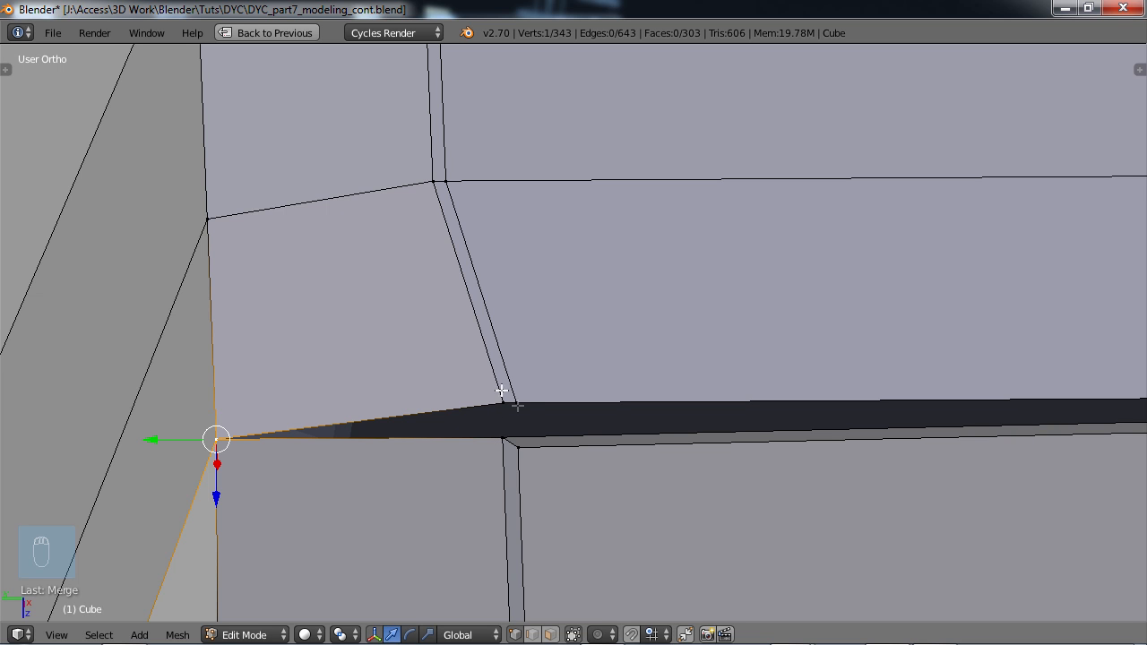
pyautogui.scroll(-3, 551, 433)
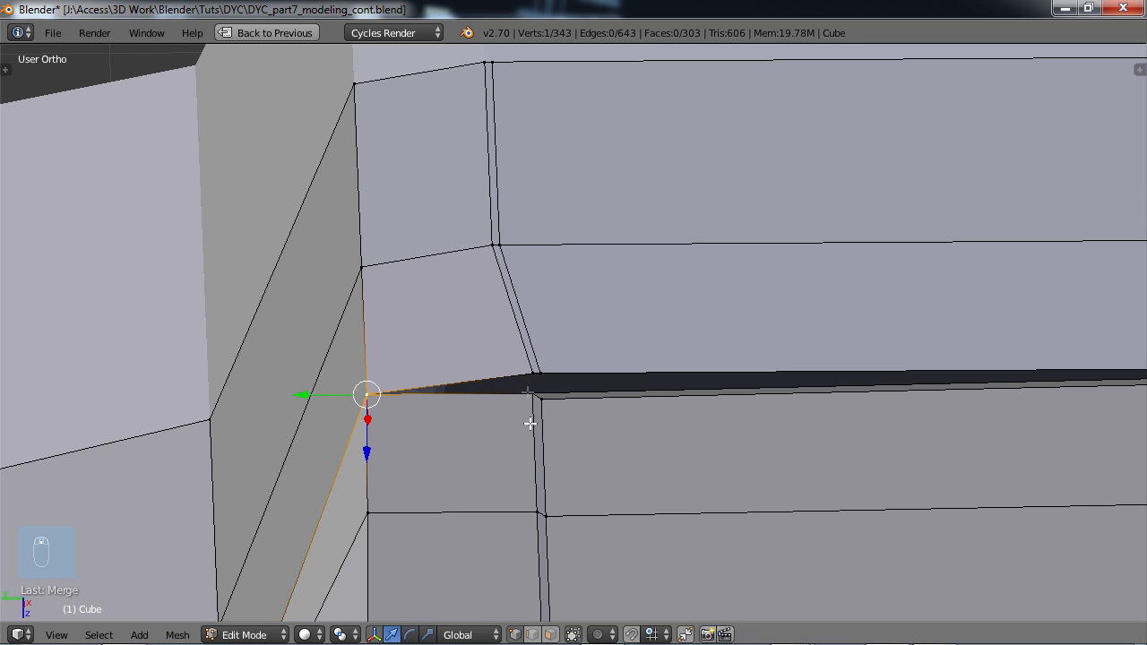
pyautogui.scroll(4, 529, 350)
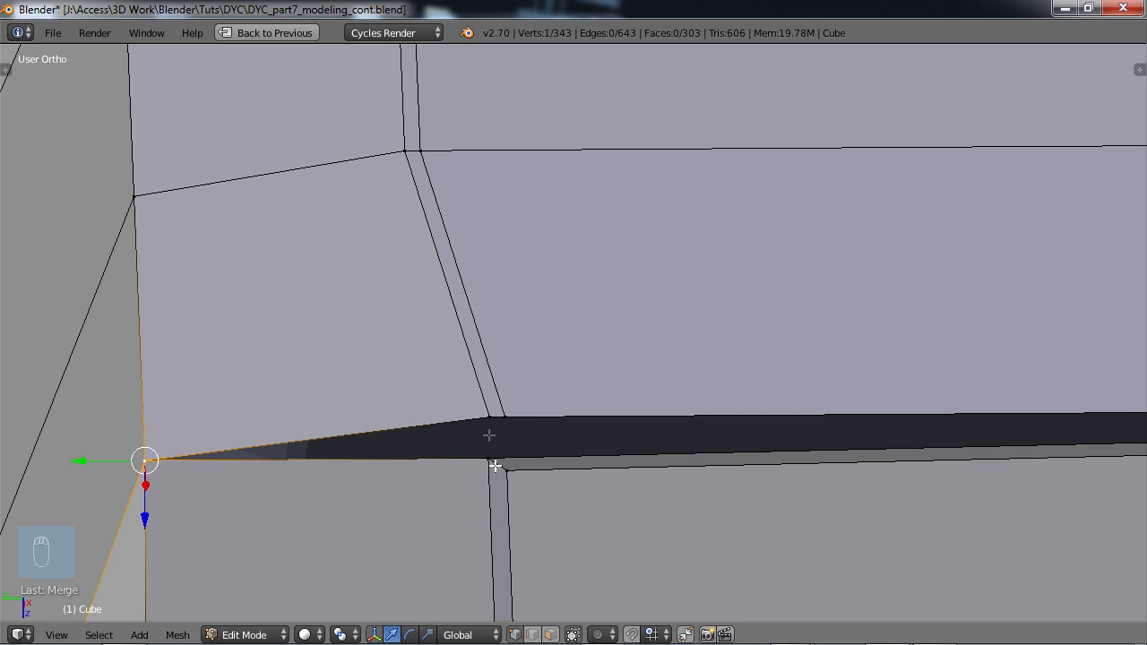
pyautogui.rightClick(488, 416)
pyautogui.keyDown('shift'); pyautogui.rightClick(470, 458); pyautogui.keyUp('shift')
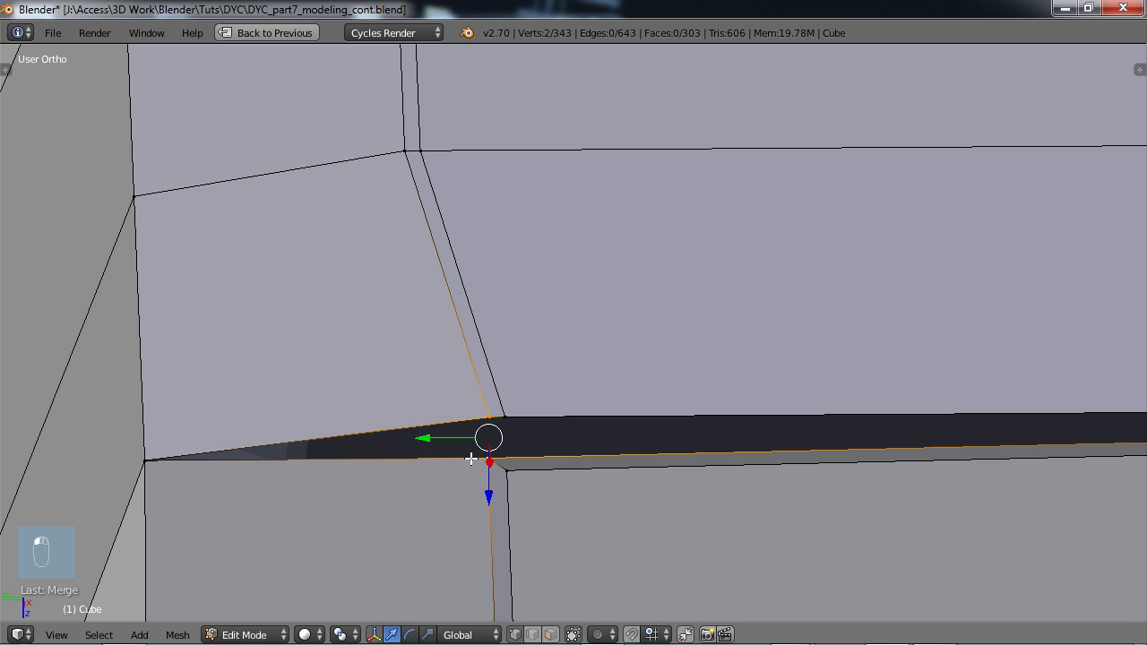
pyautogui.hotkey('alt', 'm')
pyautogui.click(472, 458)
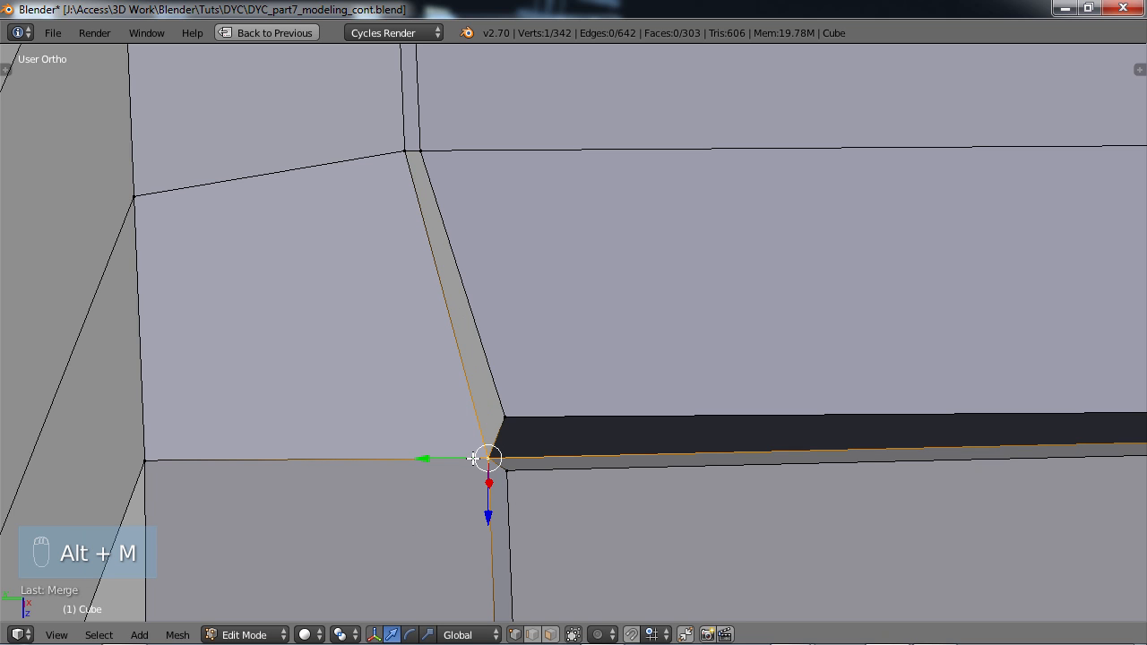
# - Merge the underbody vertex on the front side of the same rear border strip onto its matching body-side vertex
pyautogui.rightClick(510, 417)
pyautogui.click(513, 479)
pyautogui.keyDown('shift'); pyautogui.rightClick(530, 481); pyautogui.keyUp('shift')
pyautogui.hotkey('alt', 'm')
pyautogui.click(516, 408)
pyautogui.scroll(-2, 603, 515)
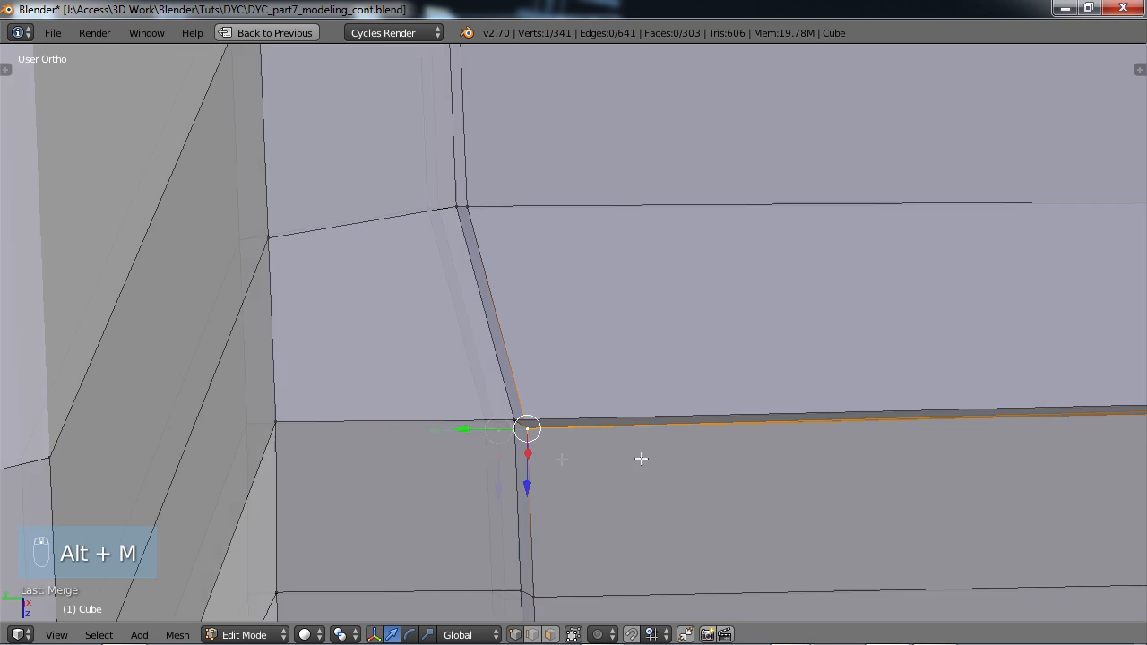
# - Add a loop cut across the underbody between the door borders, in line with the door's inner vertical edge
pyautogui.keyDown('shift'); pyautogui.moveTo(641, 458); pyautogui.dragTo(414, 461, button='middle'); pyautogui.keyUp('shift')
pyautogui.keyDown('shift'); pyautogui.moveTo(691, 448); pyautogui.dragTo(296, 425, button='middle'); pyautogui.keyUp('shift')
pyautogui.keyDown('shift'); pyautogui.moveTo(824, 412); pyautogui.dragTo(248, 407, button='middle'); pyautogui.keyUp('shift')
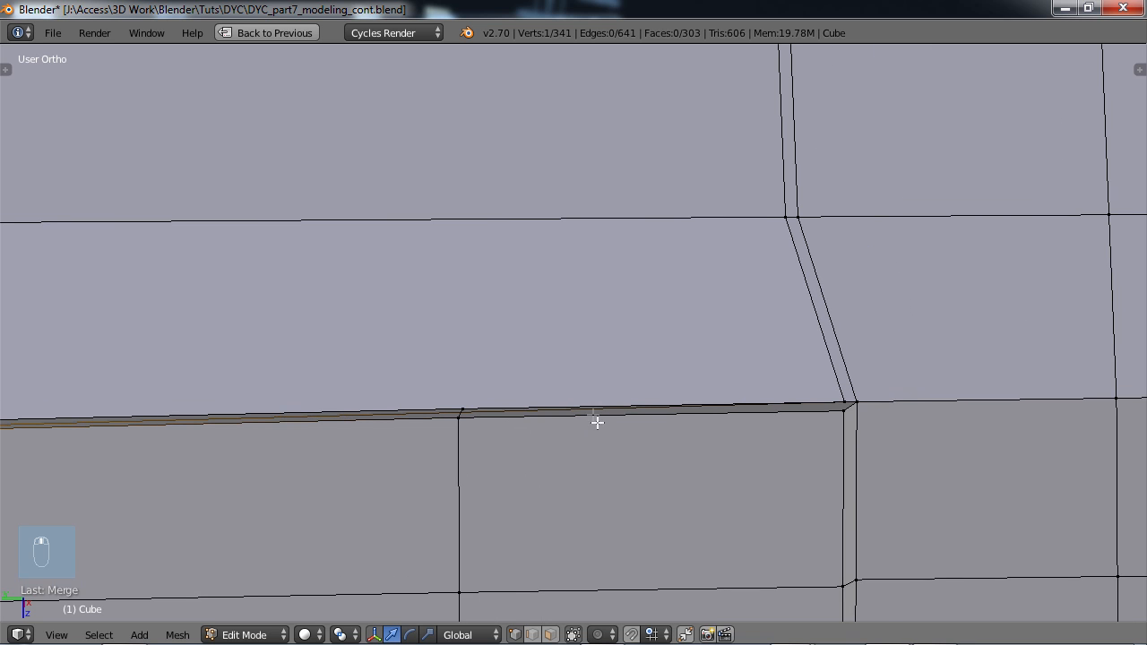
pyautogui.scroll(-3, 598, 422)
pyautogui.scroll(-8, 518, 435)
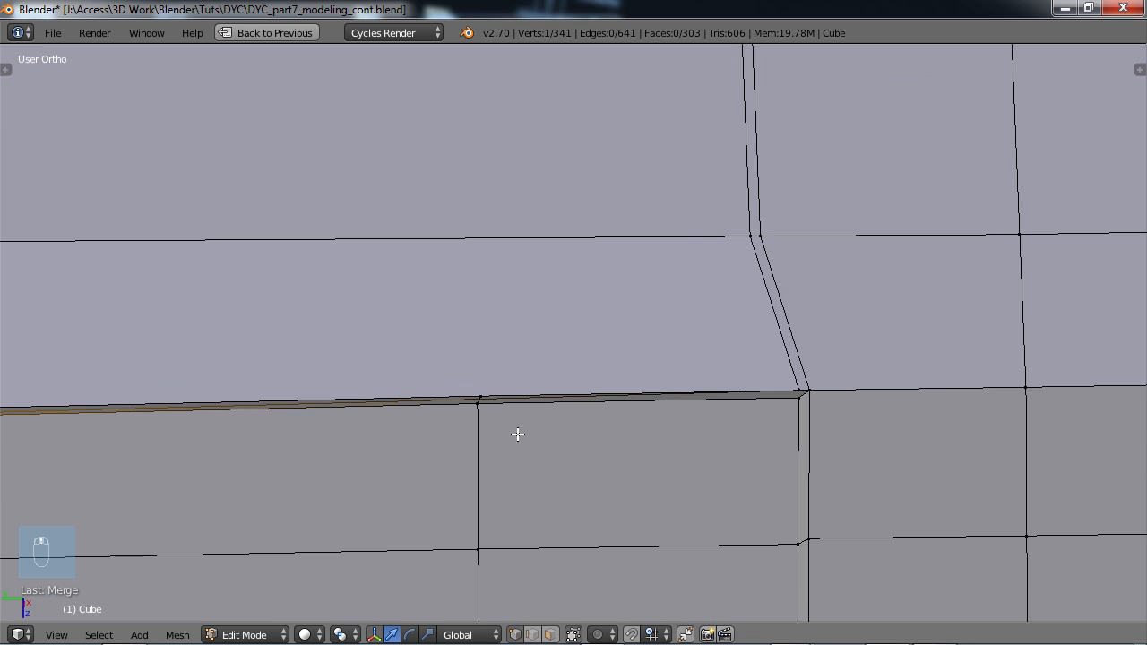
pyautogui.scroll(10, 517, 435)
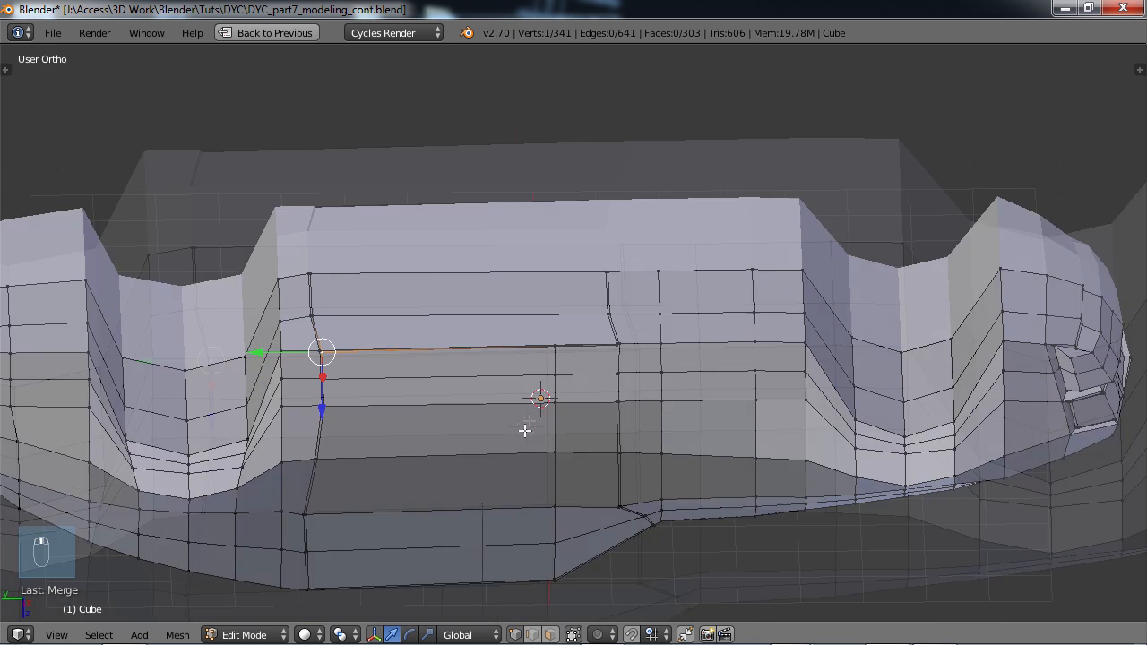
pyautogui.scroll(-1, 520, 347)
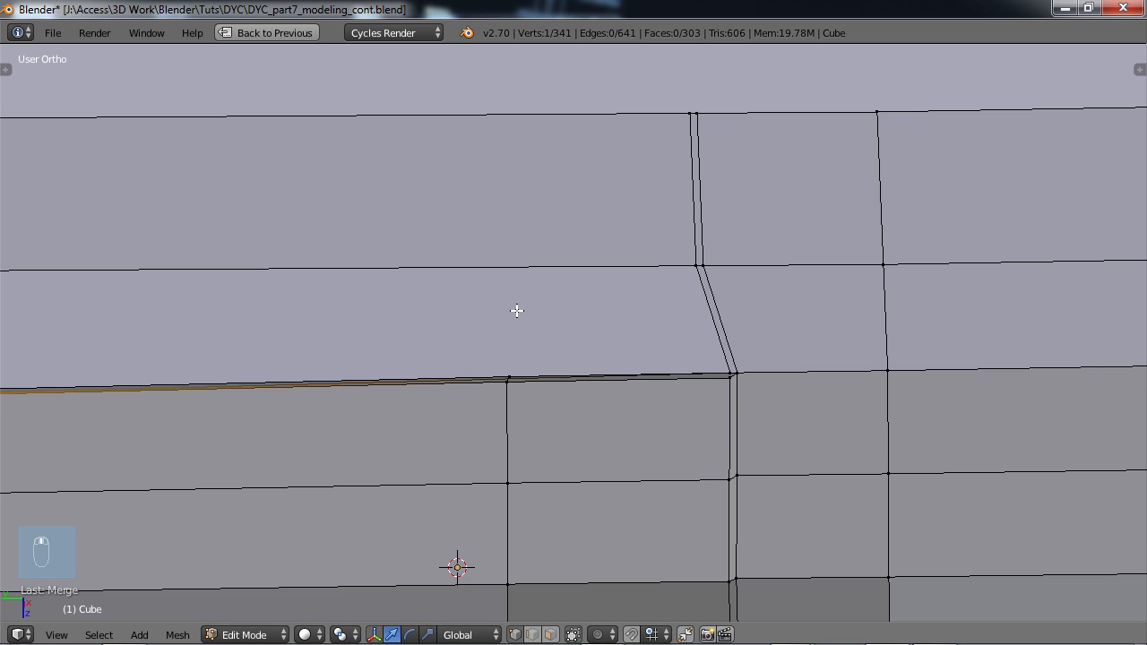
pyautogui.hotkey('ctrl', 'r')
pyautogui.click(414, 104)
pyautogui.click(723, 112)
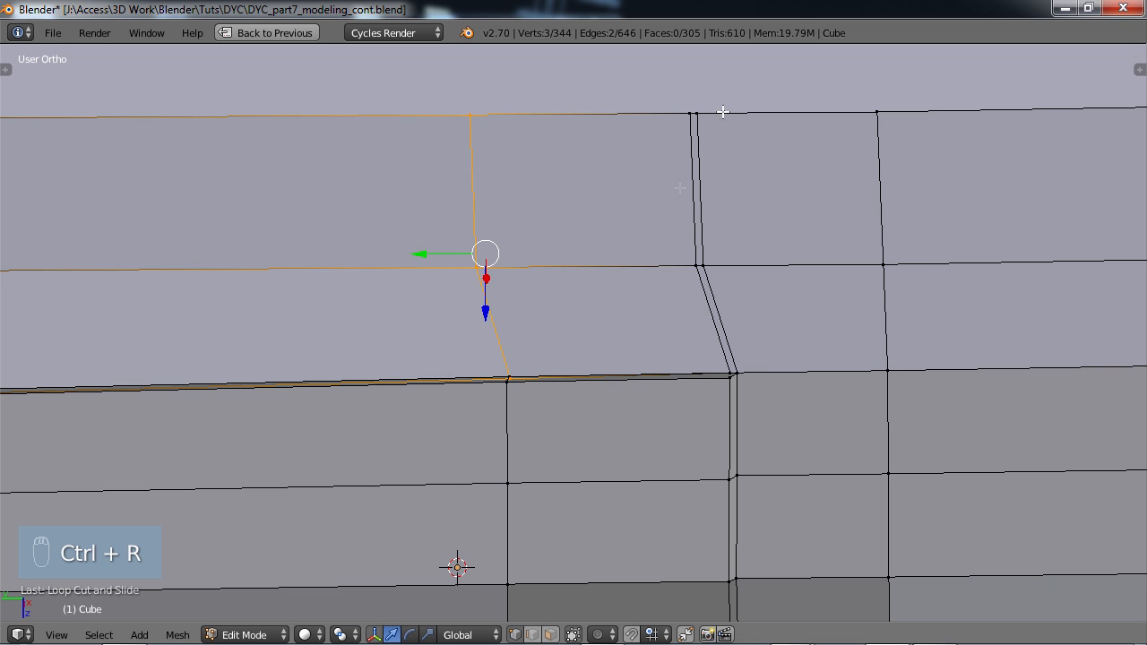
# - Merge the new loop cut's outer end vertex onto the matching vertex on the body side's lower edge
pyautogui.scroll(5, 617, 328)
pyautogui.keyDown('shift'); pyautogui.moveTo(599, 426); pyautogui.dragTo(563, 356, button='middle'); pyautogui.keyUp('shift')
pyautogui.rightClick(547, 354)
pyautogui.keyDown('shift'); pyautogui.rightClick(510, 381); pyautogui.keyUp('shift')
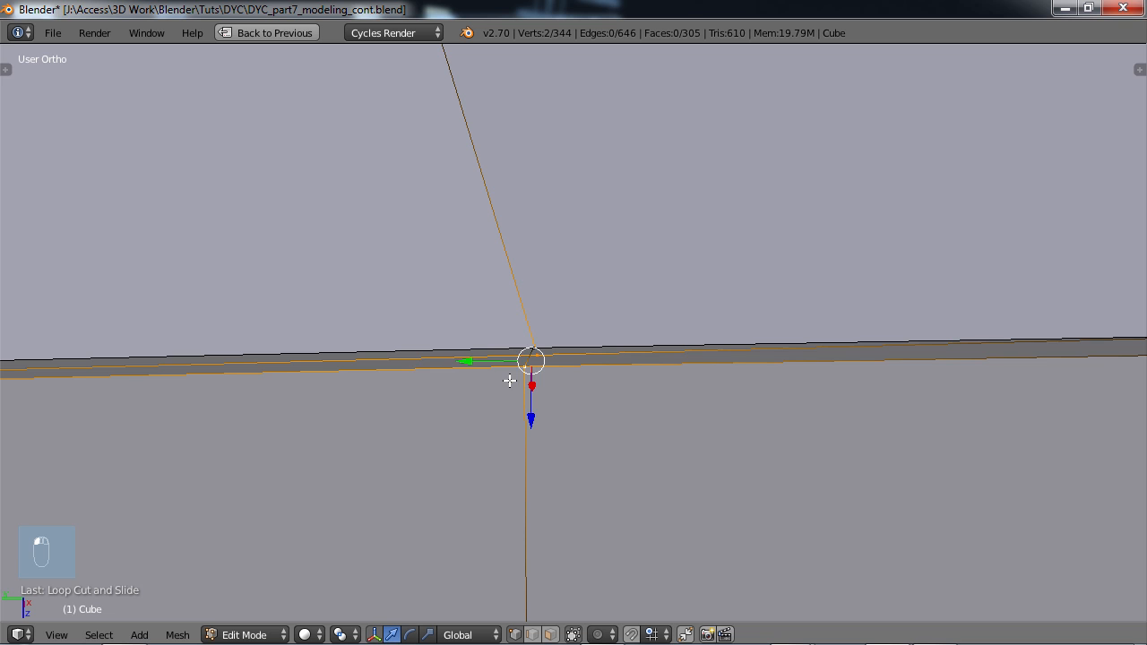
pyautogui.hotkey('alt', 'm')
pyautogui.click(509, 380)
# - Merge the underbody vertex on the rear side of the door's front border strip onto the matching body-side vertex
pyautogui.scroll(-3, 708, 283)
pyautogui.keyDown('shift'); pyautogui.moveTo(825, 213); pyautogui.dragTo(288, 244, button='middle'); pyautogui.keyUp('shift')
pyautogui.scroll(4, 422, 326)
pyautogui.rightClick(391, 387)
pyautogui.keyDown('shift'); pyautogui.rightClick(371, 413); pyautogui.keyUp('shift')
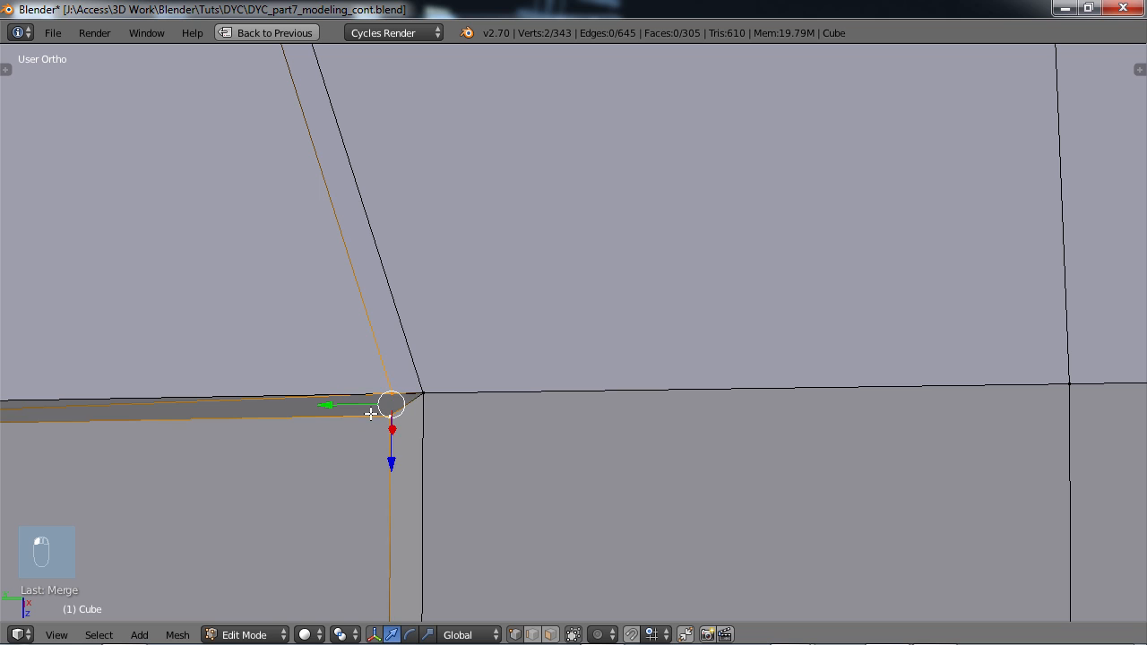
pyautogui.hotkey('alt', 'm')
pyautogui.click(376, 405)
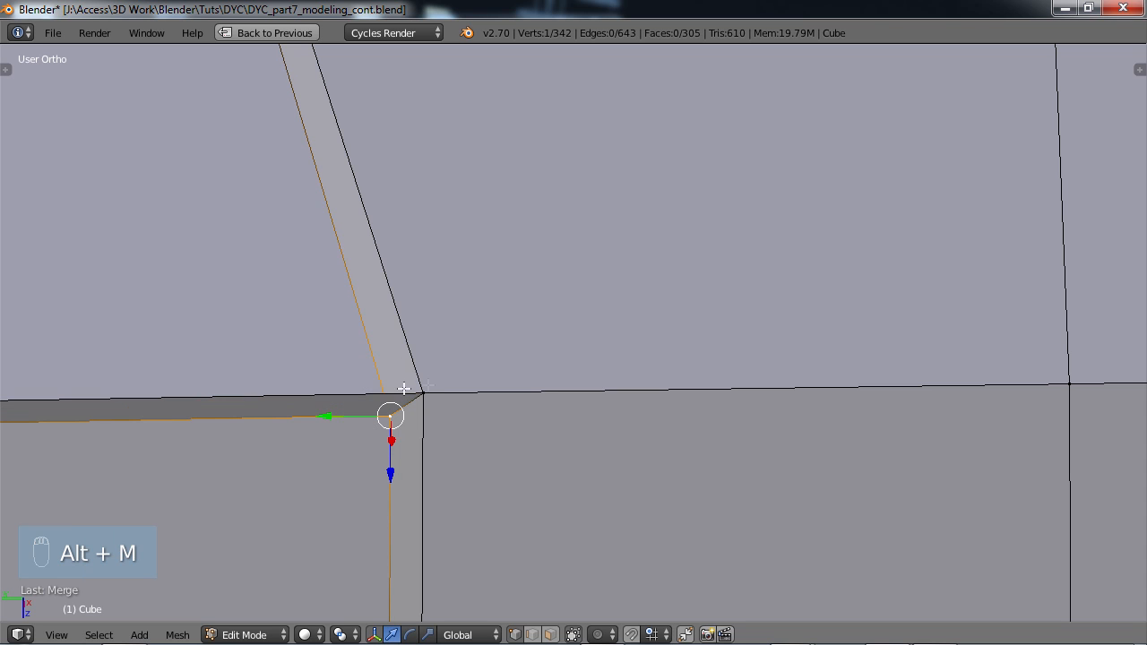
pyautogui.rightClick(431, 396)
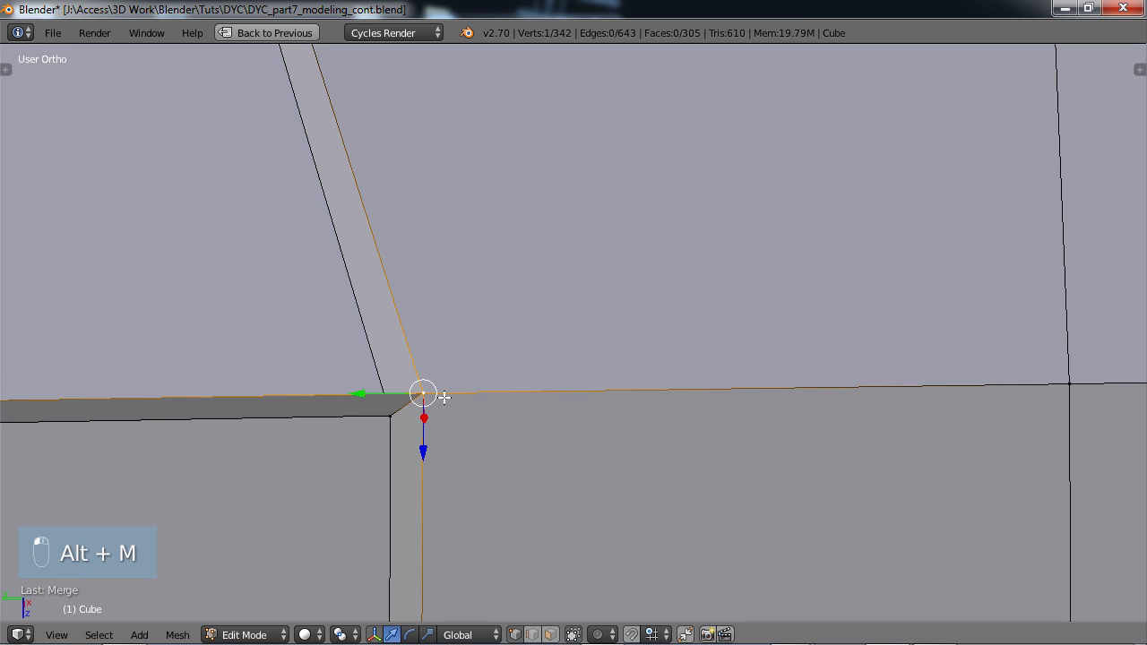
# - In face mode, delete the two thin leftover faces along the door's lower edge where the underbody meets the side
pyautogui.scroll(-5, 438, 407)
pyautogui.moveTo(423, 386); pyautogui.dragTo(559, 370, button='middle')
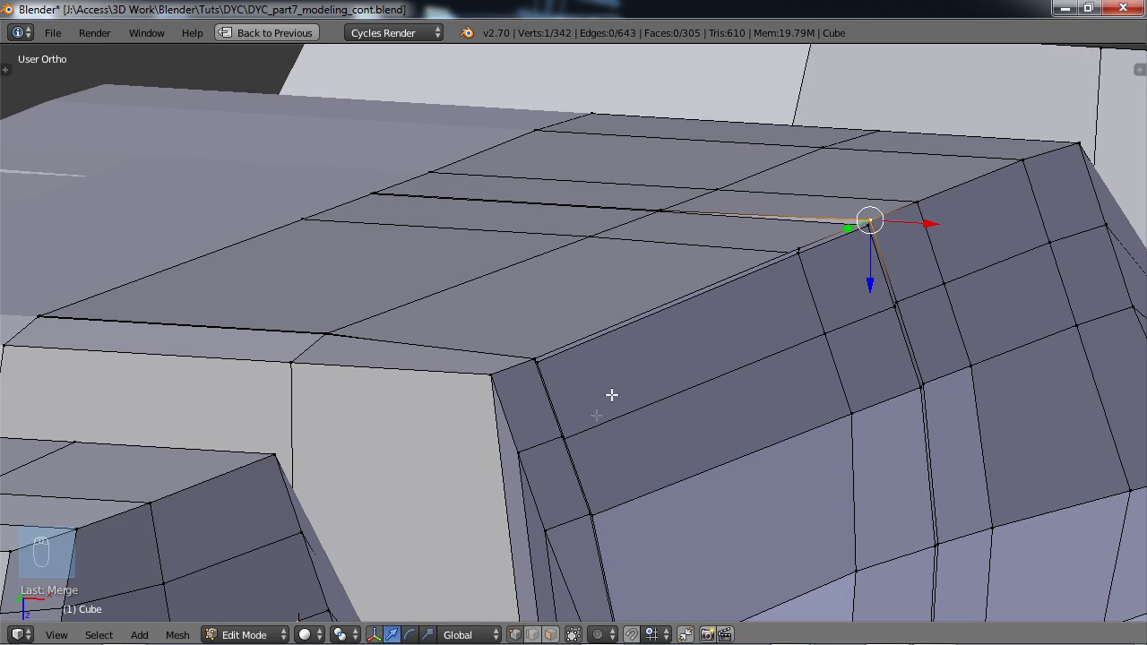
pyautogui.click(551, 635)
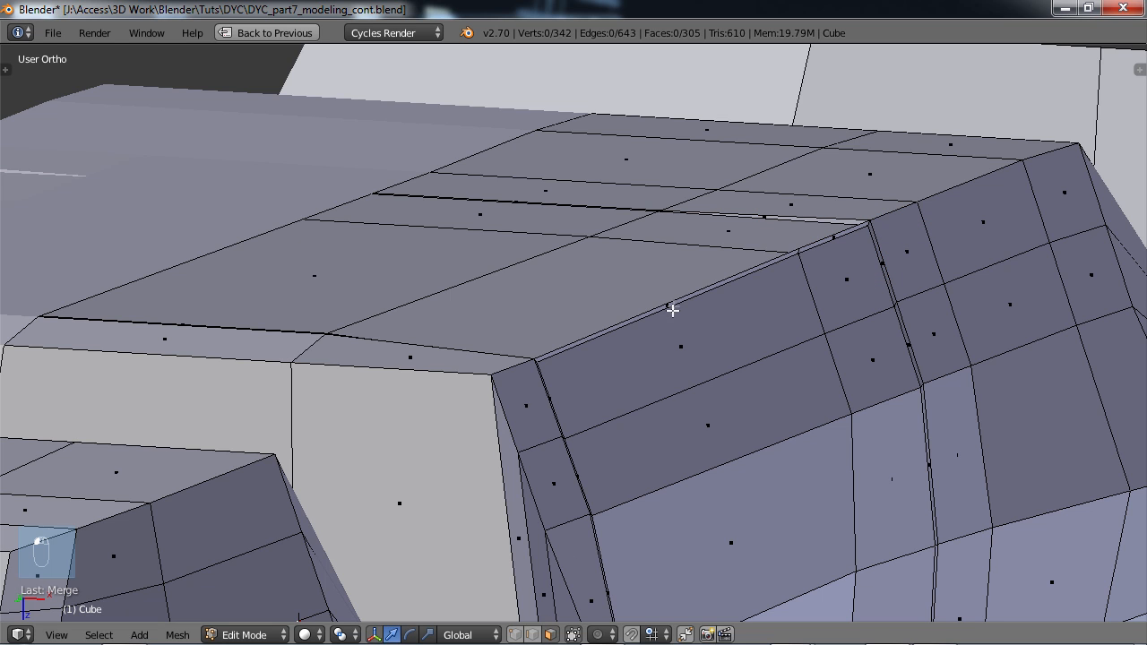
pyautogui.rightClick(673, 306)
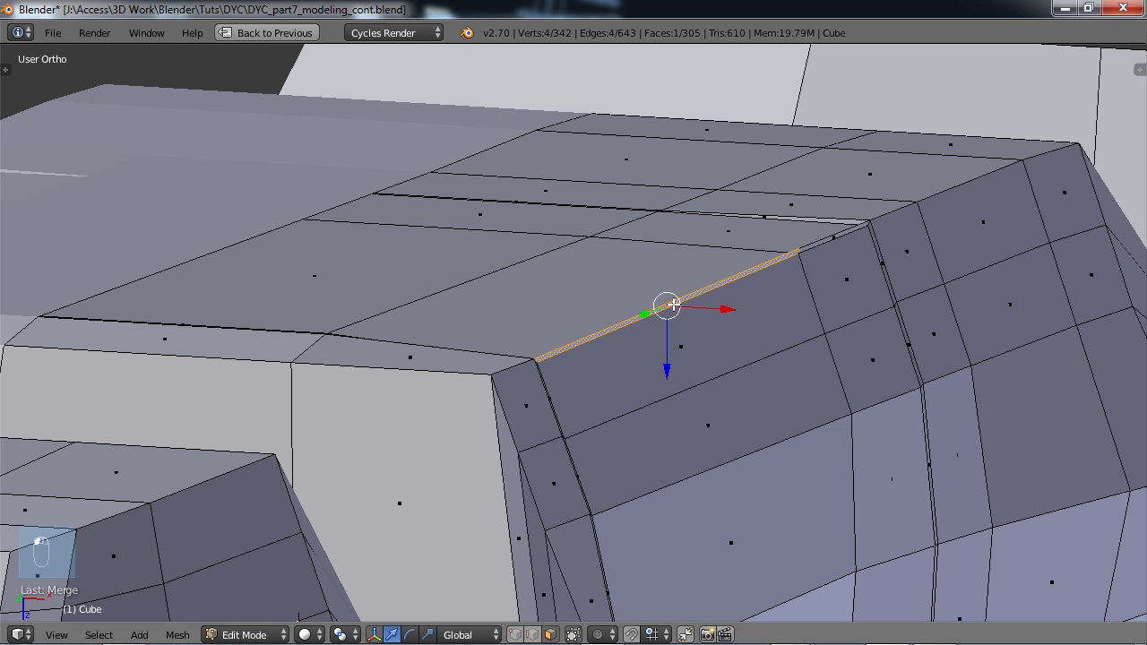
pyautogui.keyDown('shift'); pyautogui.rightClick(831, 235); pyautogui.keyUp('shift')
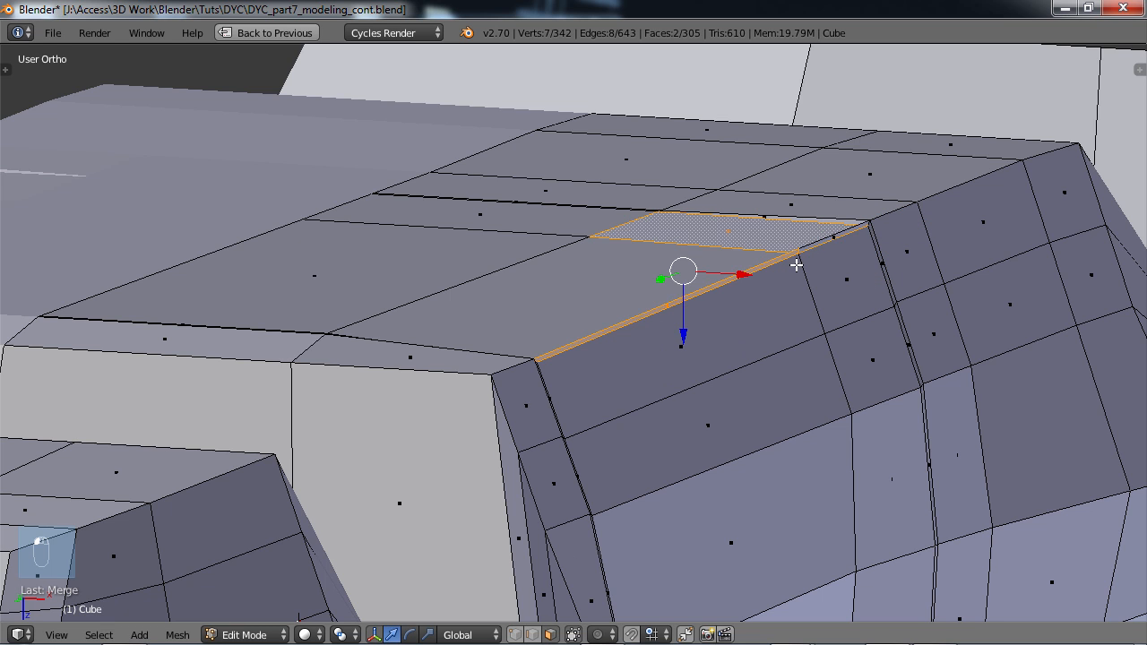
pyautogui.keyDown('shift'); pyautogui.rightClick(833, 233); pyautogui.keyUp('shift')
pyautogui.keyDown('shift'); pyautogui.rightClick(833, 239); pyautogui.keyUp('shift')
pyautogui.press('x')
pyautogui.click(794, 292)
# - In vertex mode, raise the front corner vertex of the door's front border strip slightly along Z
pyautogui.moveTo(792, 292); pyautogui.dragTo(695, 311, button='middle')
pyautogui.scroll(4, 551, 405)
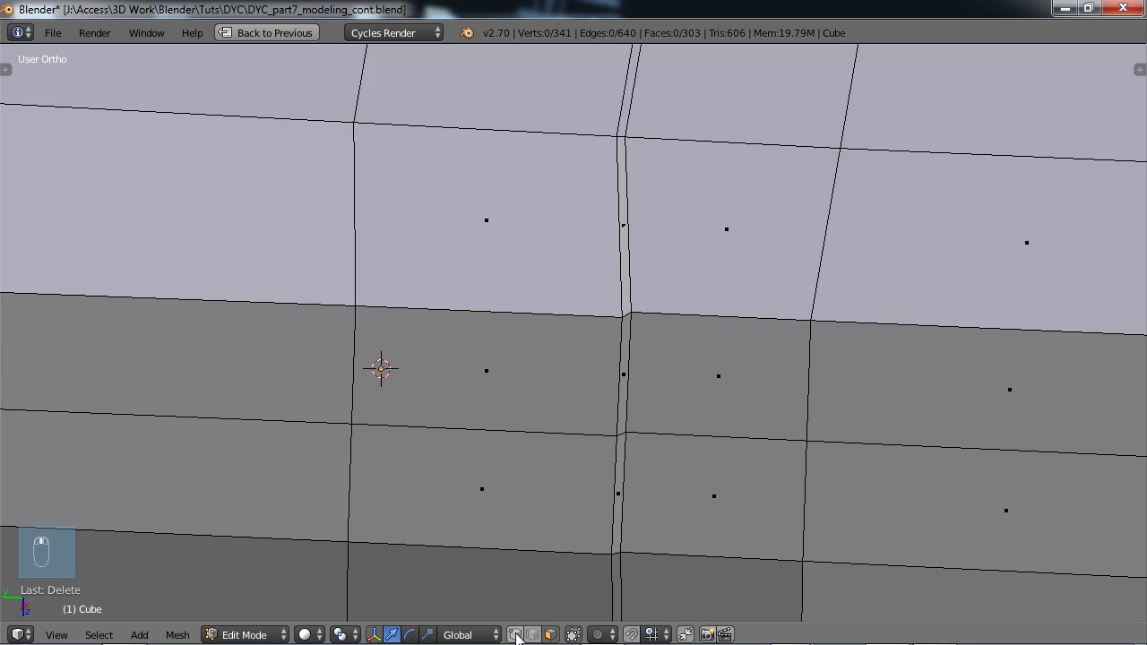
pyautogui.moveTo(635, 493); pyautogui.dragTo(768, 397, button='middle')
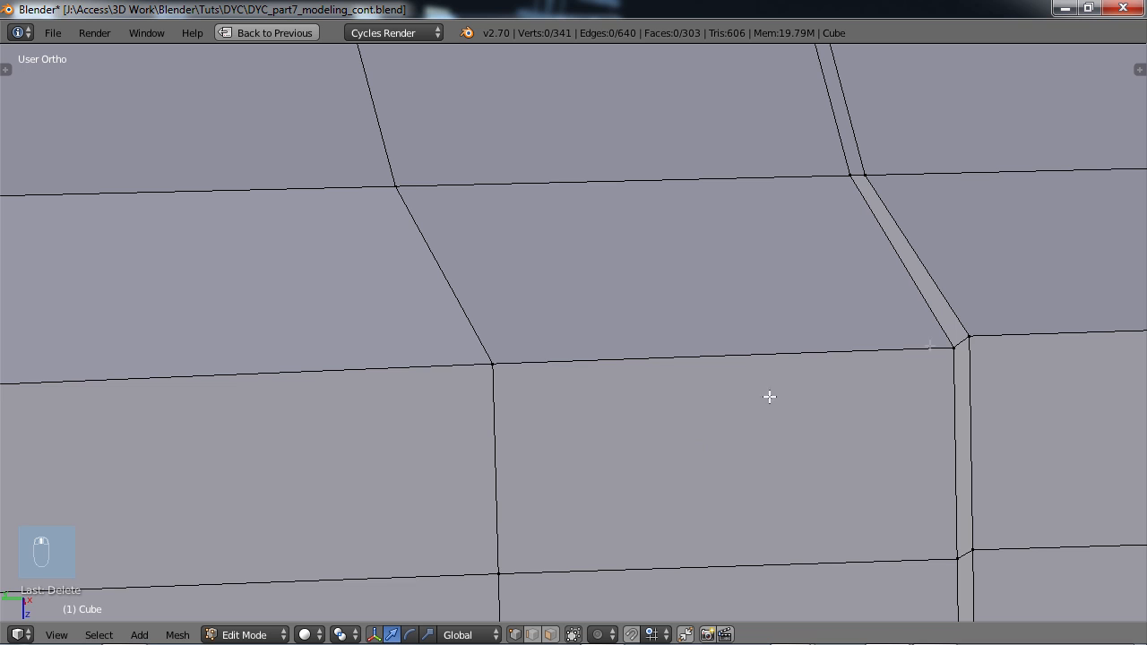
pyautogui.rightClick(968, 334)
pyautogui.moveTo(968, 378); pyautogui.dragTo(976, 392)
pyautogui.scroll(-3, 618, 377)
pyautogui.keyDown('shift'); pyautogui.moveTo(358, 385); pyautogui.dragTo(586, 385, button='middle'); pyautogui.keyUp('shift')
pyautogui.keyDown('shift'); pyautogui.moveTo(57, 423); pyautogui.dragTo(436, 387, button='middle'); pyautogui.keyUp('shift')
pyautogui.keyDown('shift'); pyautogui.moveTo(213, 386); pyautogui.dragTo(446, 331, button='middle'); pyautogui.keyUp('shift')
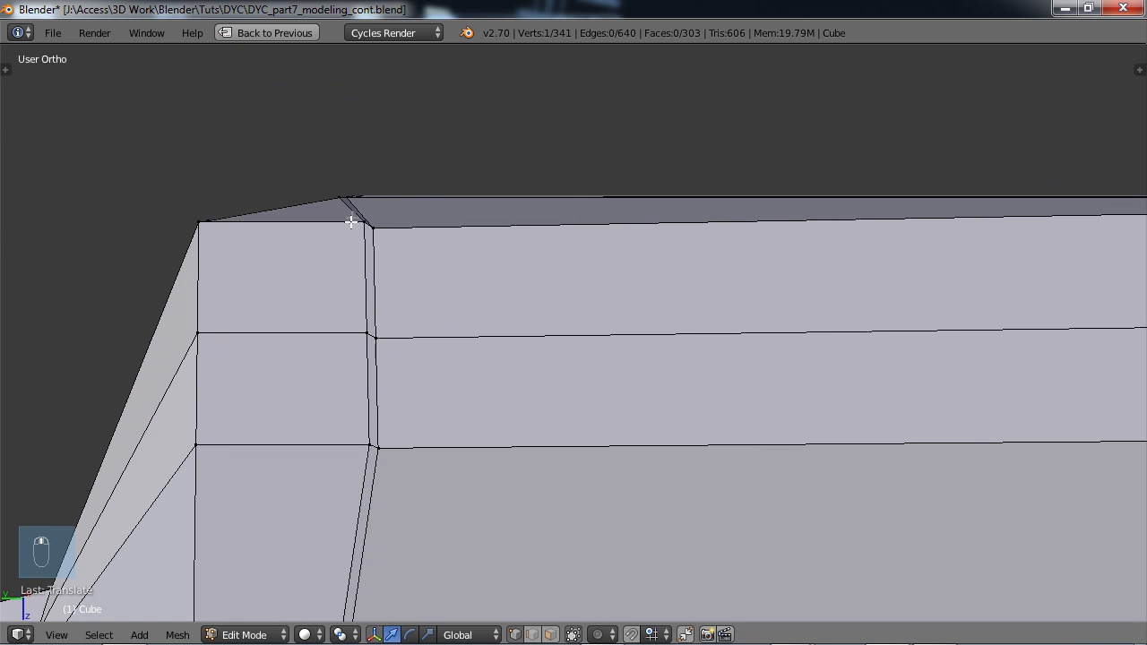
pyautogui.moveTo(402, 267); pyautogui.dragTo(698, 379, button='middle')
pyautogui.scroll(3, 402, 328)
pyautogui.press('g')
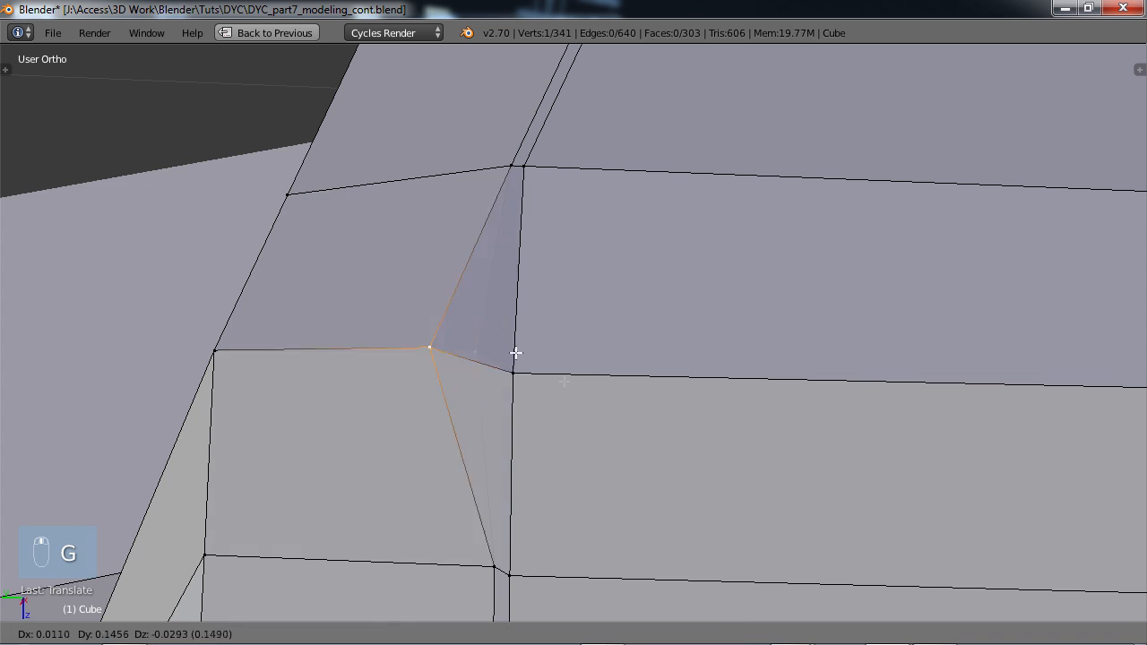
pyautogui.rightClick(524, 369)
pyautogui.rightClick(527, 375)
pyautogui.press('g')
pyautogui.rightClick(532, 340)
# - Move the rear corner vertex of the door's rear border strip up along Z by about 0.014
pyautogui.rightClick(493, 347)
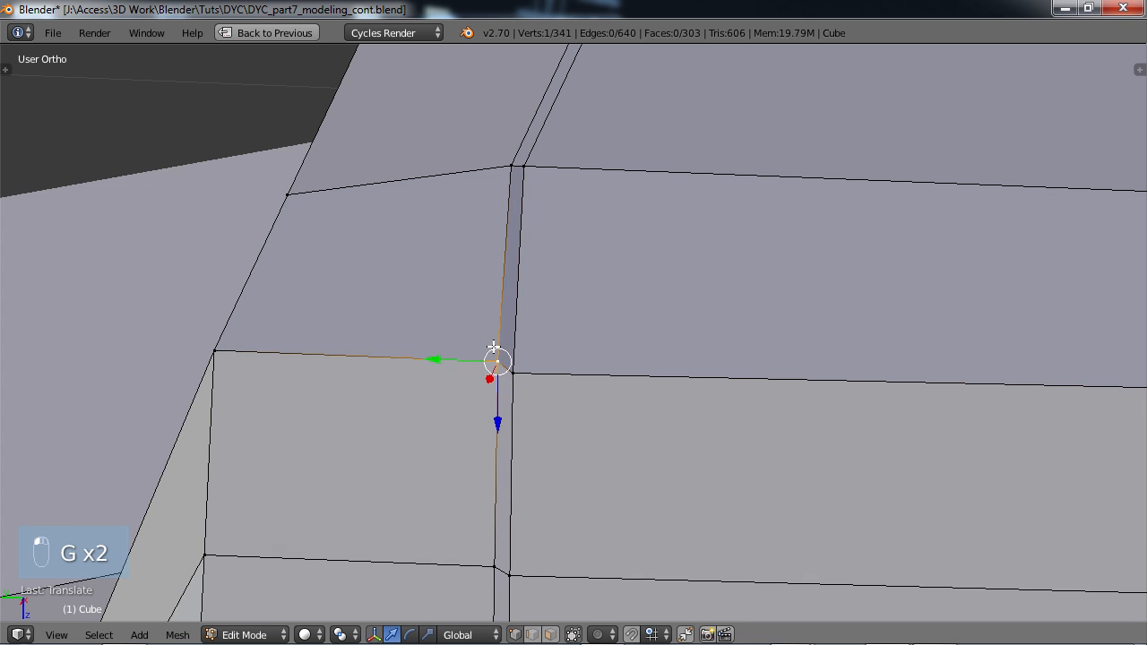
pyautogui.press('g')
pyautogui.press('z')
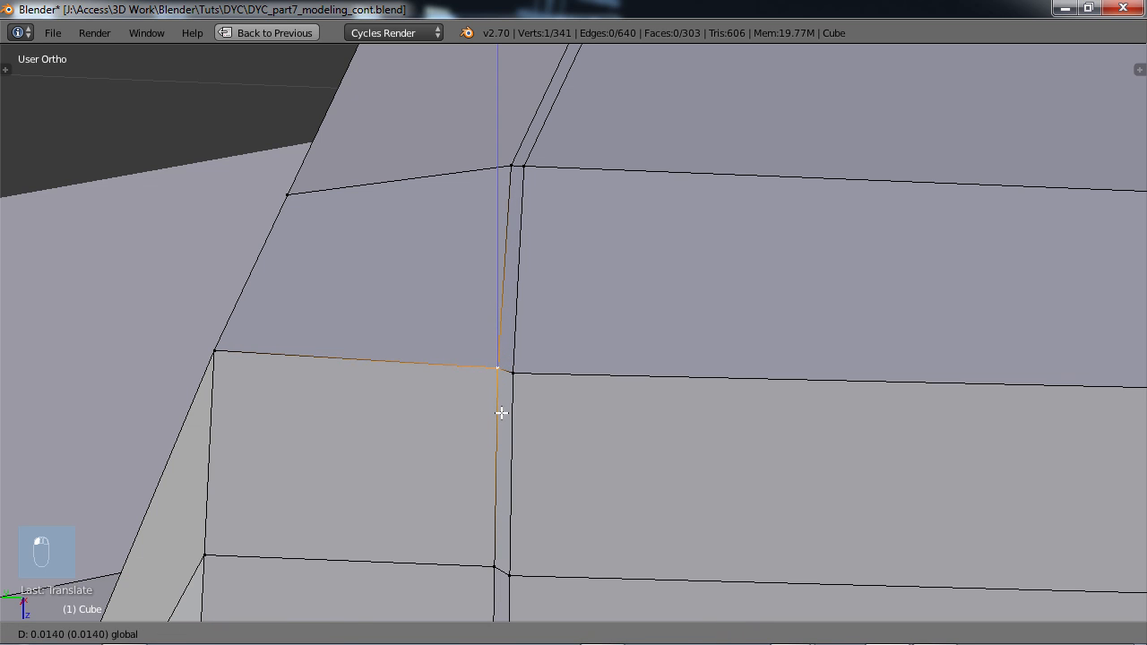
pyautogui.click(501, 412)
# - Examine the body's lower edge below the door from the side, from the rear border to the front border
pyautogui.press('KP_3')
pyautogui.scroll(-5, 618, 256)
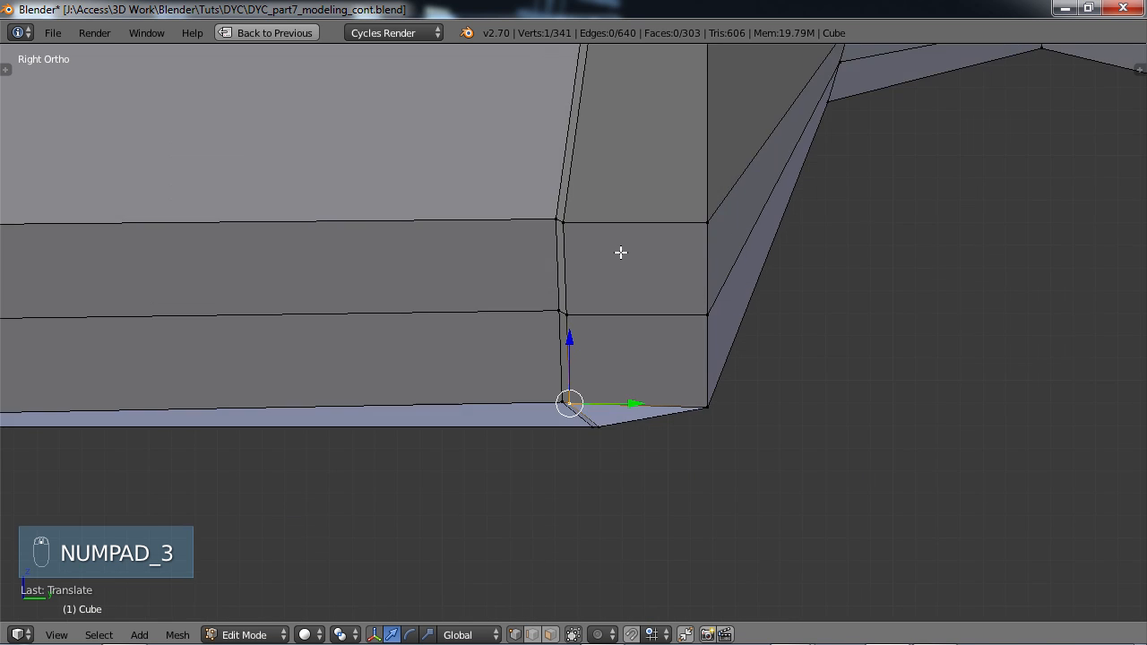
pyautogui.scroll(3, 600, 304)
pyautogui.scroll(5, 601, 305)
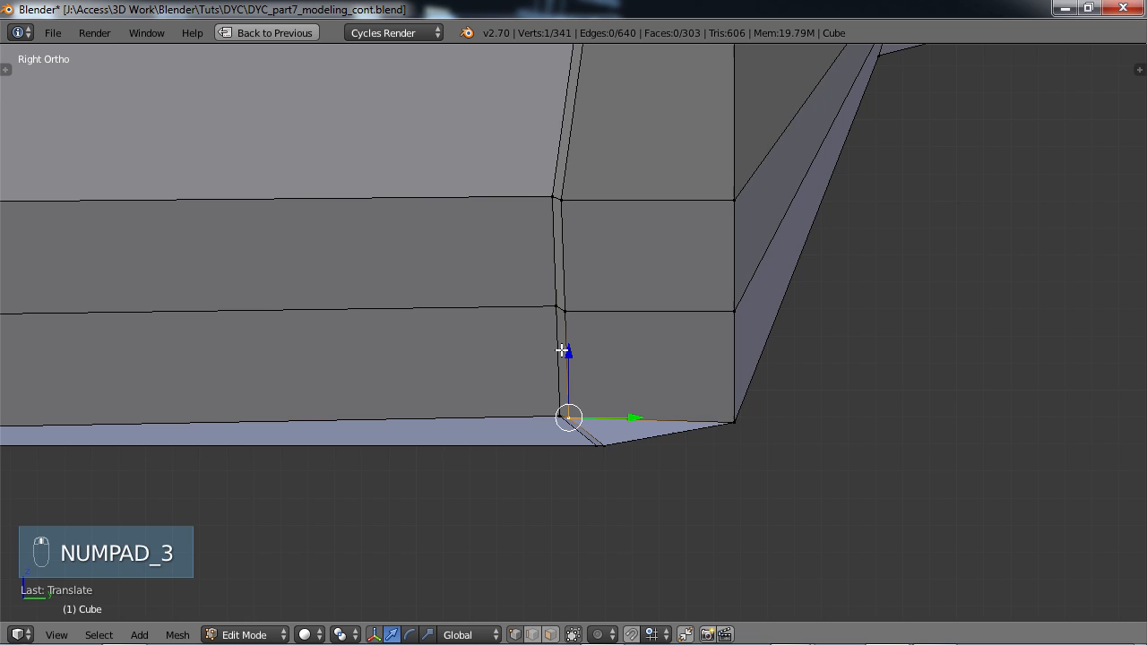
pyautogui.keyDown('shift'); pyautogui.moveTo(351, 375); pyautogui.dragTo(790, 358, button='middle'); pyautogui.keyUp('shift')
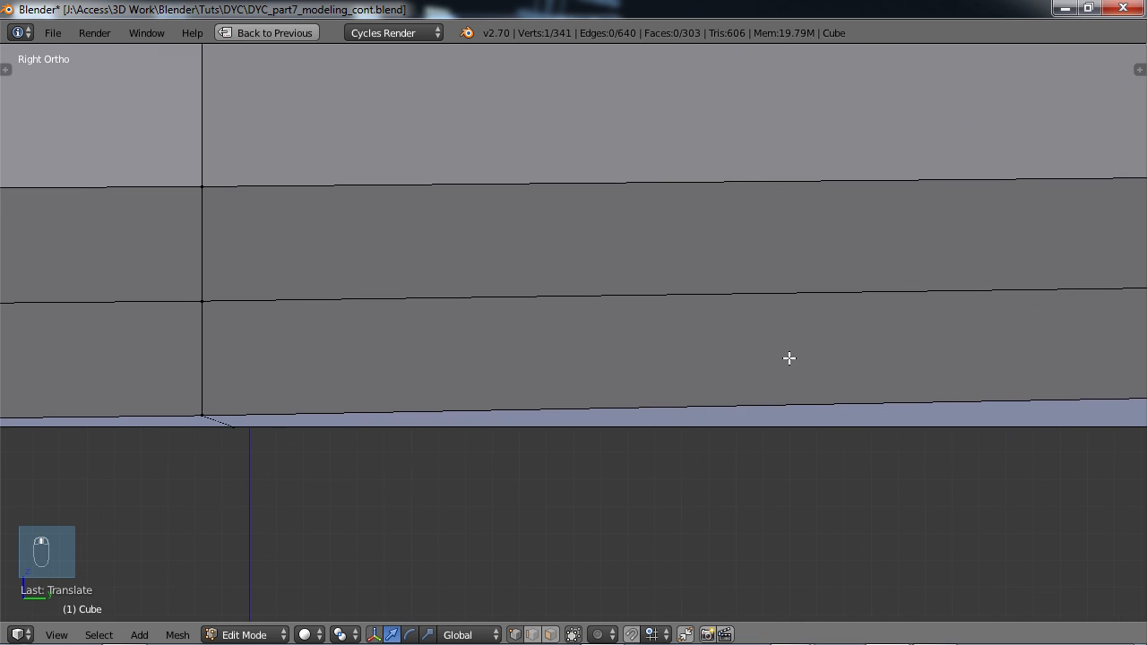
pyautogui.scroll(-4, 536, 346)
pyautogui.moveTo(361, 347)
pyautogui.keyDown('shift'); pyautogui.mouseDown(button='middle')
pyautogui.moveTo(589, 340)
pyautogui.moveTo(559, 337)
pyautogui.moveTo(558, 295)
pyautogui.moveTo(594, 328)
pyautogui.moveTo(558, 343)
pyautogui.moveTo(726, 341)
pyautogui.moveTo(738, 355)
pyautogui.moveTo(726, 336)
pyautogui.moveTo(357, 367)
pyautogui.mouseUp(button='middle'); pyautogui.keyUp('shift')
pyautogui.scroll(6, 587, 341)
pyautogui.scroll(-4, 558, 295)
pyautogui.scroll(4, 735, 333)
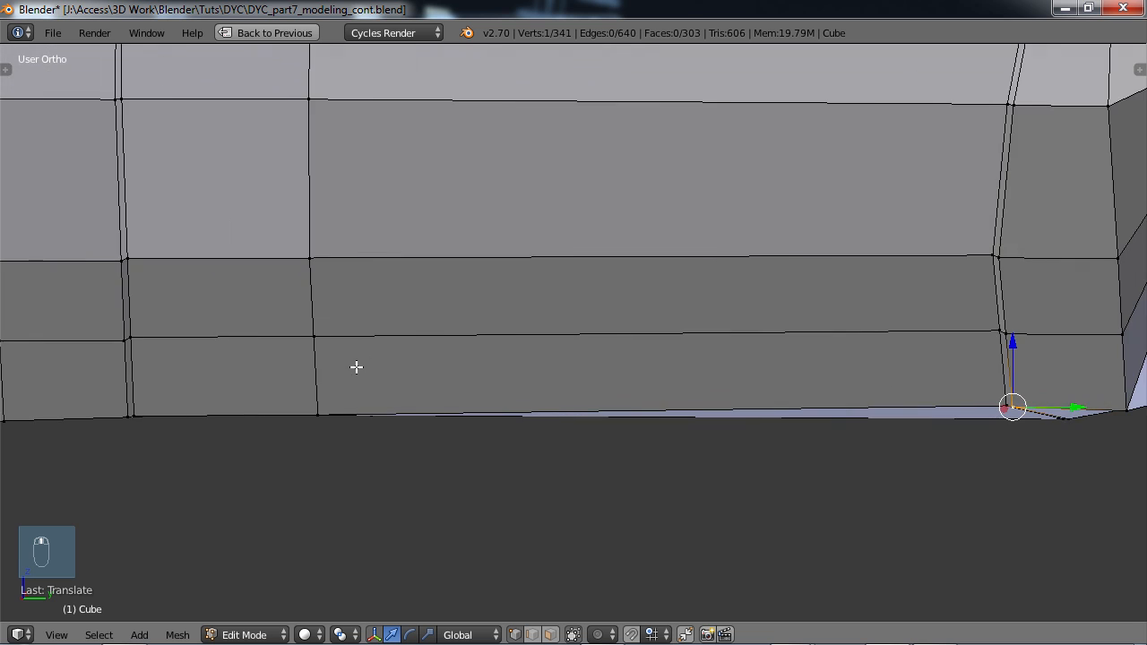
# - Add a horizontal edge loop along the lower body side, slid down to just above the existing lower loop
pyautogui.scroll(-2, 666, 346)
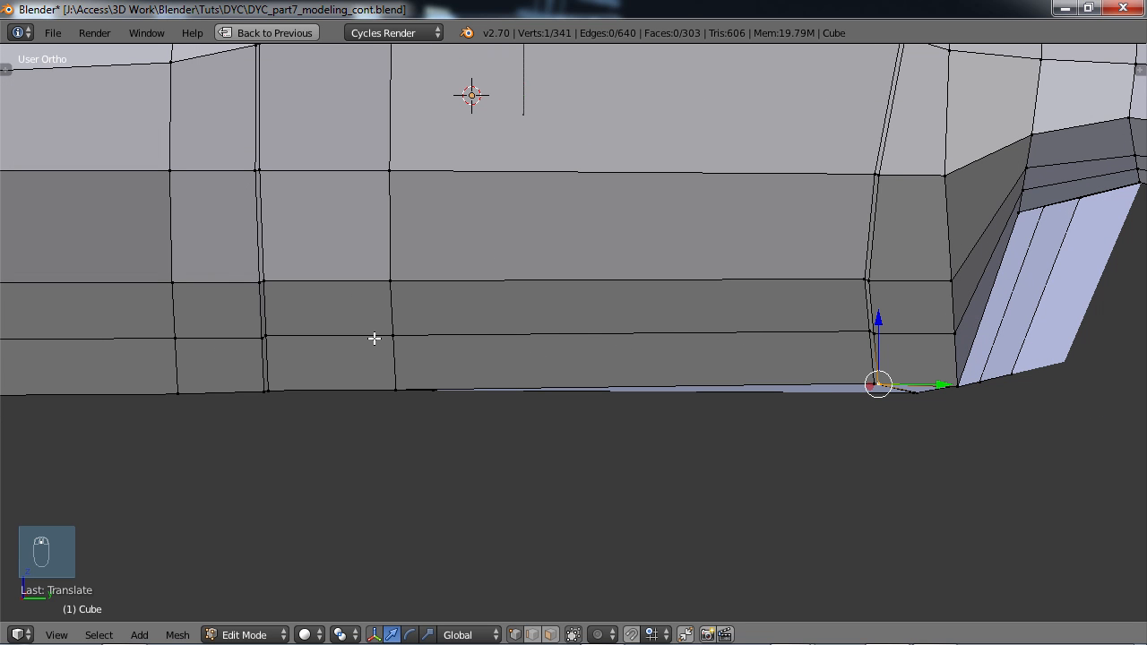
pyautogui.scroll(2, 599, 330)
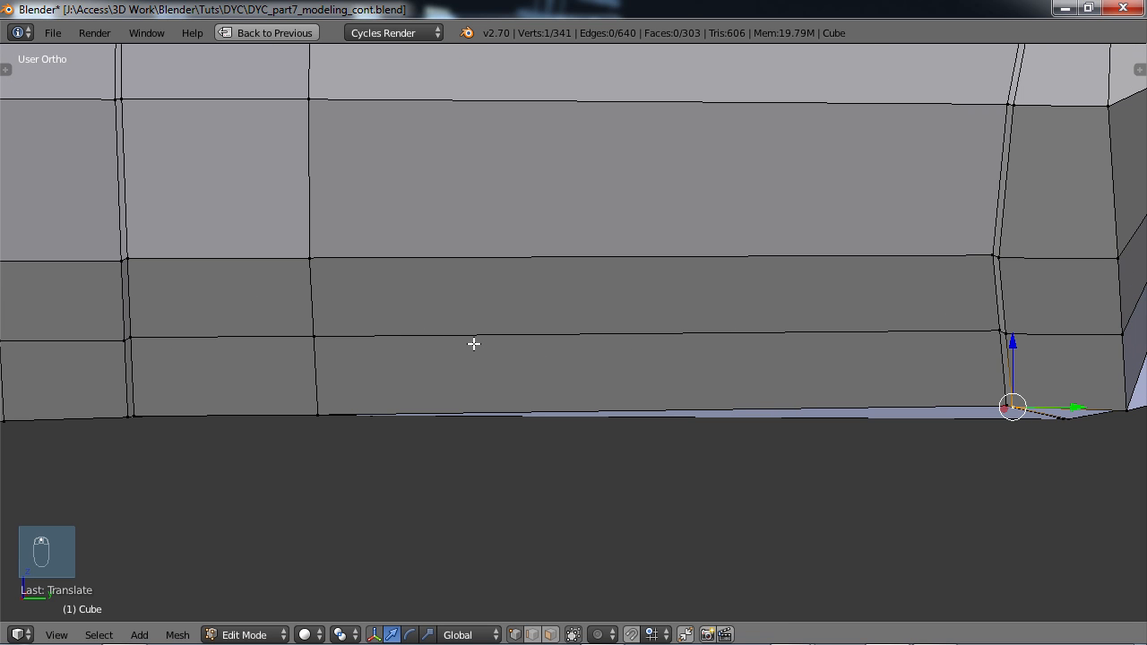
pyautogui.hotkey('ctrl', 'r')
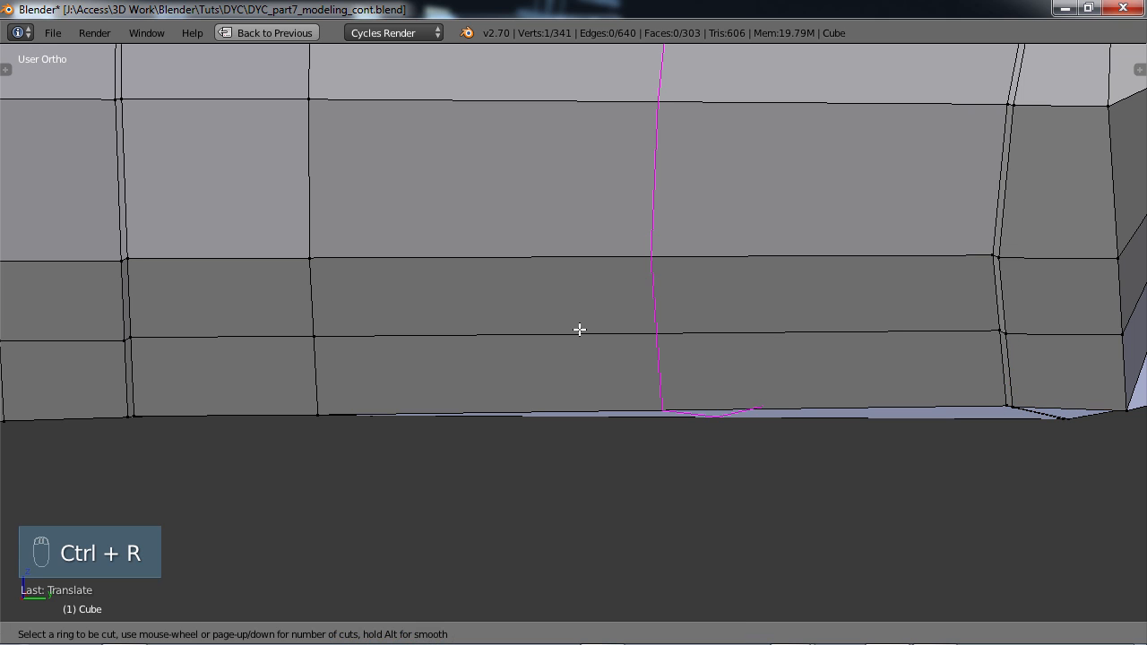
pyautogui.click(116, 321)
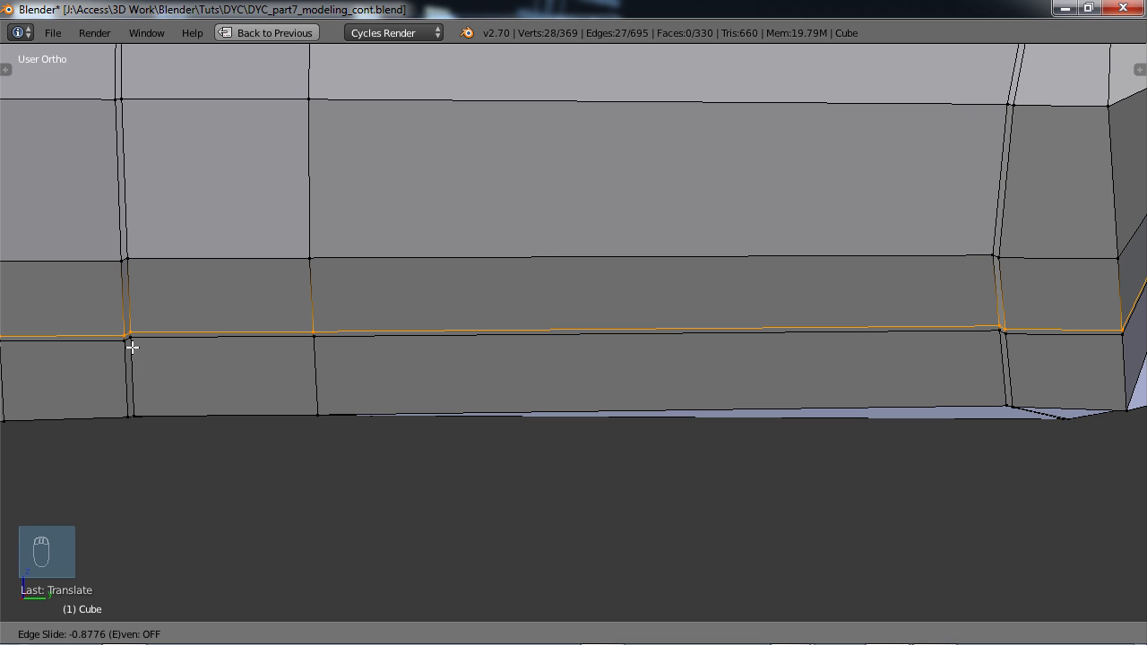
pyautogui.click(133, 344)
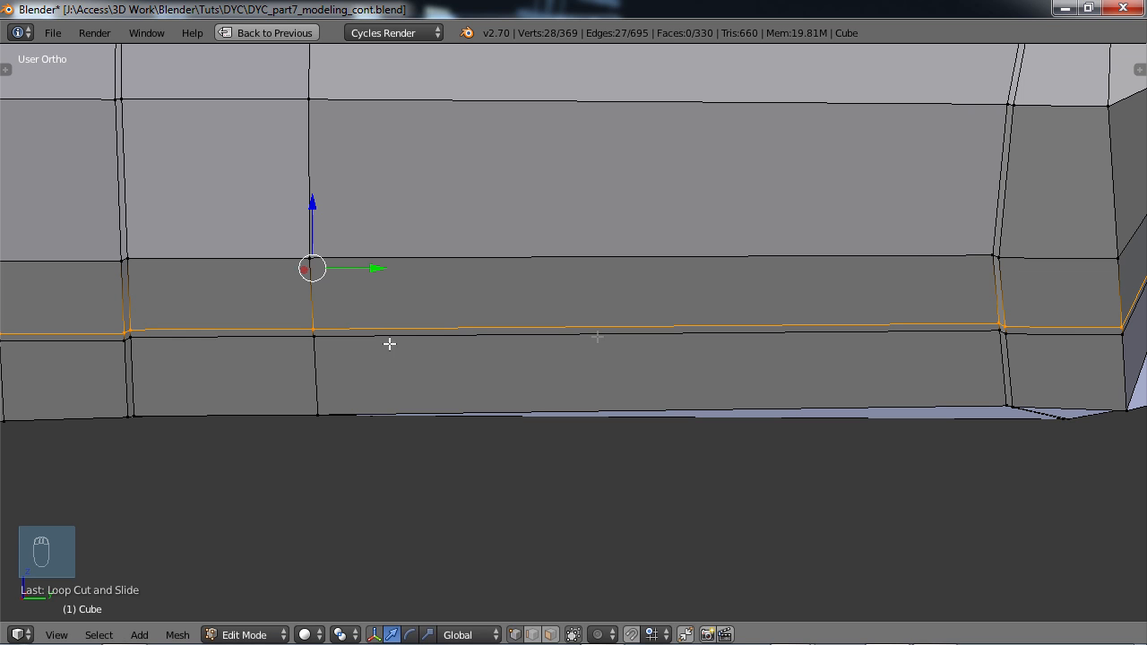
# - Slide the two vertices where the paired lower loops meet the rear edge of the door's rear border strip upward
pyautogui.keyDown('shift'); pyautogui.moveTo(939, 322); pyautogui.dragTo(520, 368, button='middle'); pyautogui.keyUp('shift')
pyautogui.scroll(8, 507, 324)
pyautogui.rightClick(506, 353)
pyautogui.press('g')
pyautogui.press('g')
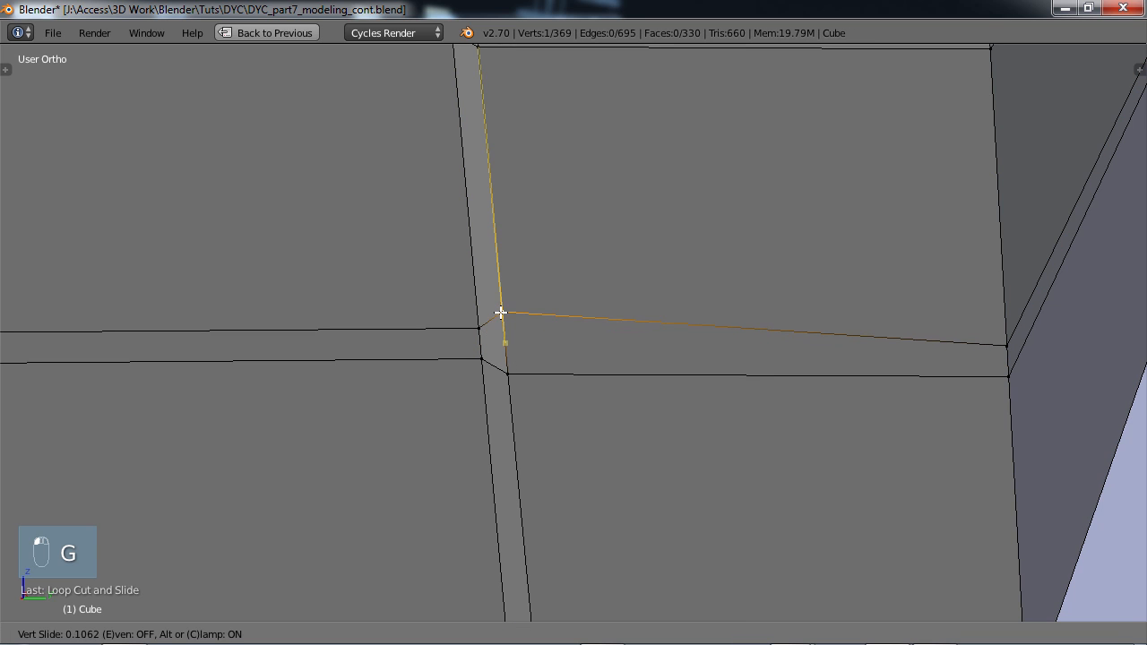
pyautogui.click(500, 312)
pyautogui.press('g')
pyautogui.press('g')
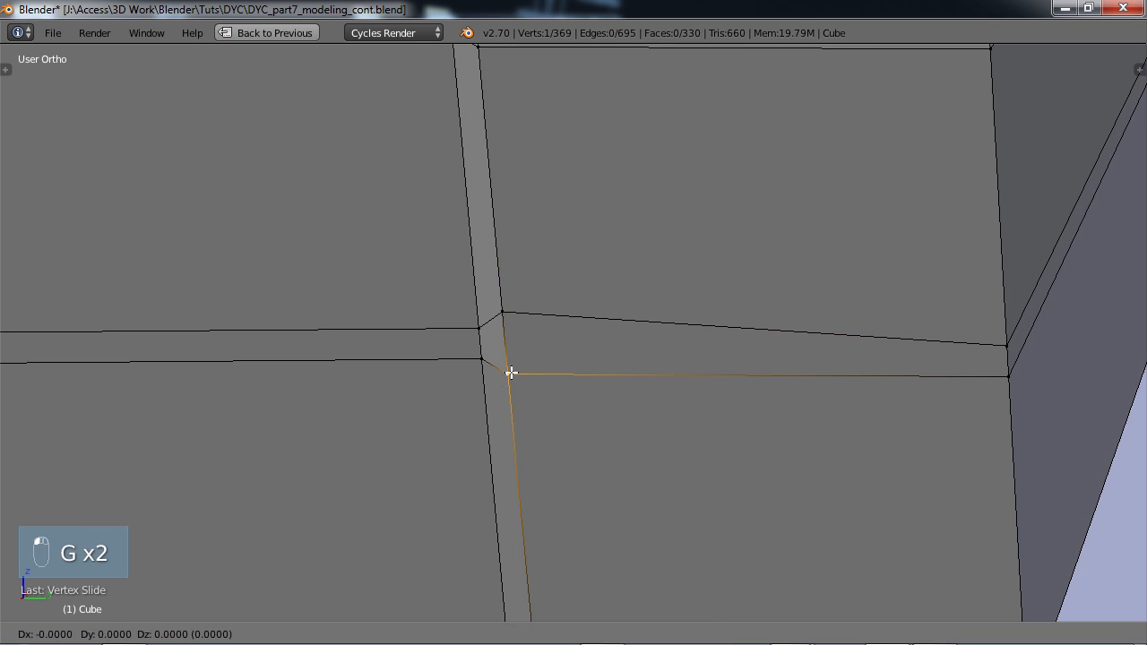
pyautogui.click(506, 349)
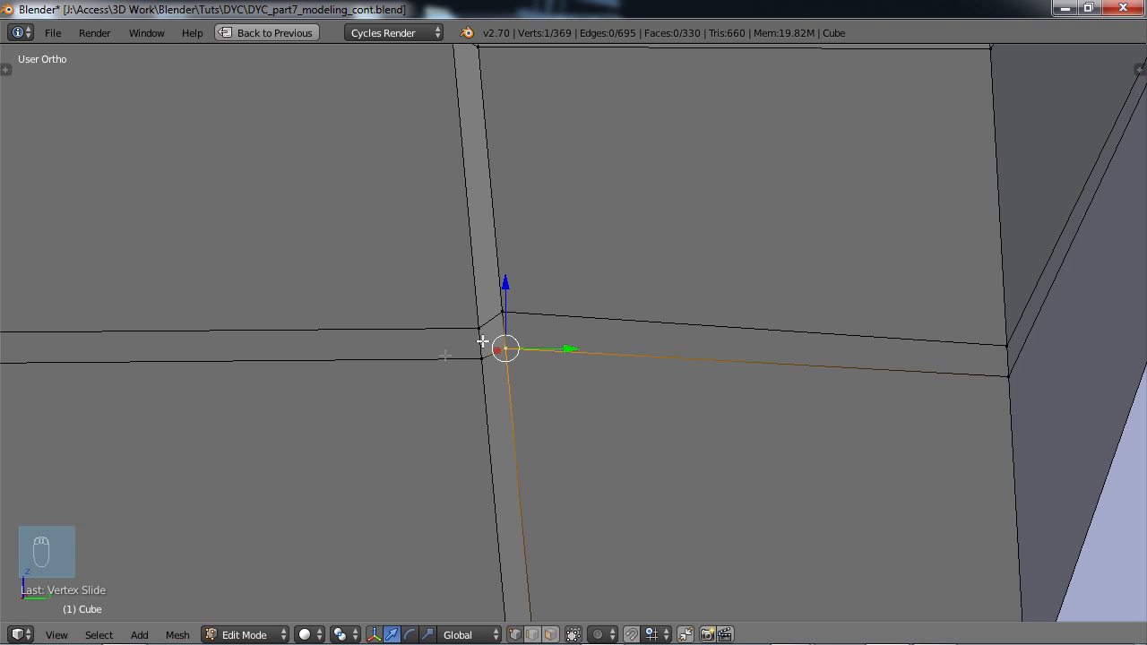
# - Raise the two vertices where the paired lower loops meet the front edge of the door's front border strip
pyautogui.keyDown('shift'); pyautogui.moveTo(268, 371); pyautogui.dragTo(761, 399, button='middle'); pyautogui.keyUp('shift')
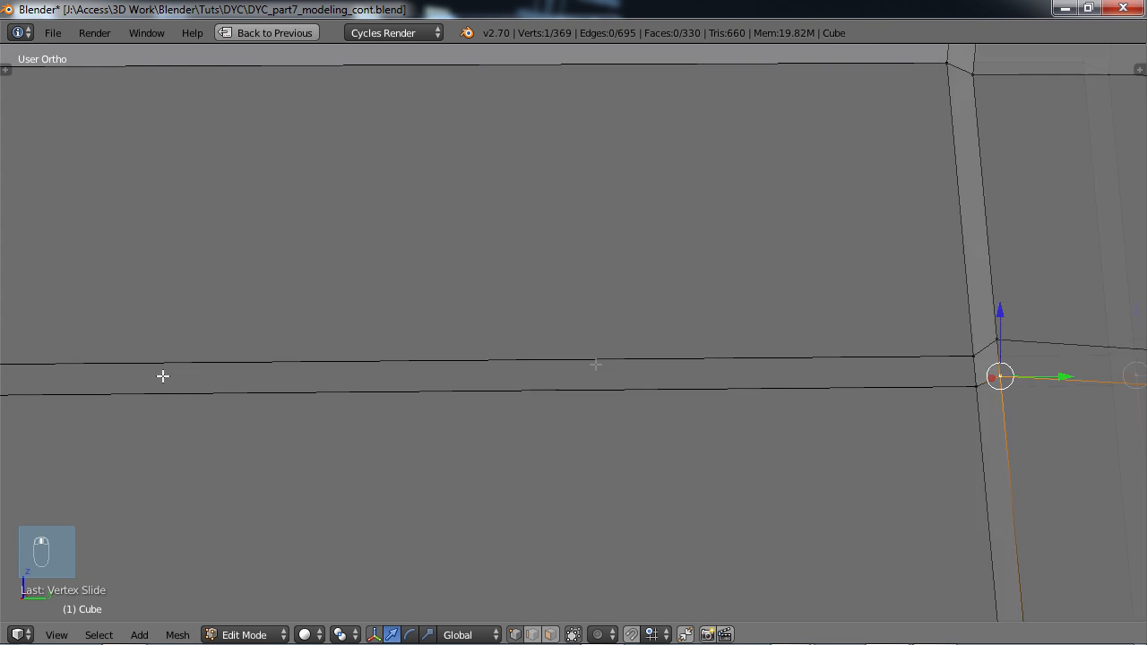
pyautogui.keyDown('shift'); pyautogui.moveTo(161, 376); pyautogui.dragTo(681, 351, button='middle'); pyautogui.keyUp('shift')
pyautogui.scroll(-5, 561, 304)
pyautogui.keyDown('shift'); pyautogui.moveTo(368, 365); pyautogui.dragTo(768, 410, button='middle'); pyautogui.keyUp('shift')
pyautogui.keyDown('shift'); pyautogui.moveTo(469, 420); pyautogui.dragTo(529, 421, button='middle'); pyautogui.keyUp('shift')
pyautogui.scroll(3, 512, 422)
pyautogui.scroll(1, 511, 421)
pyautogui.rightClick(326, 485)
pyautogui.keyDown('shift'); pyautogui.rightClick(327, 512); pyautogui.keyUp('shift')
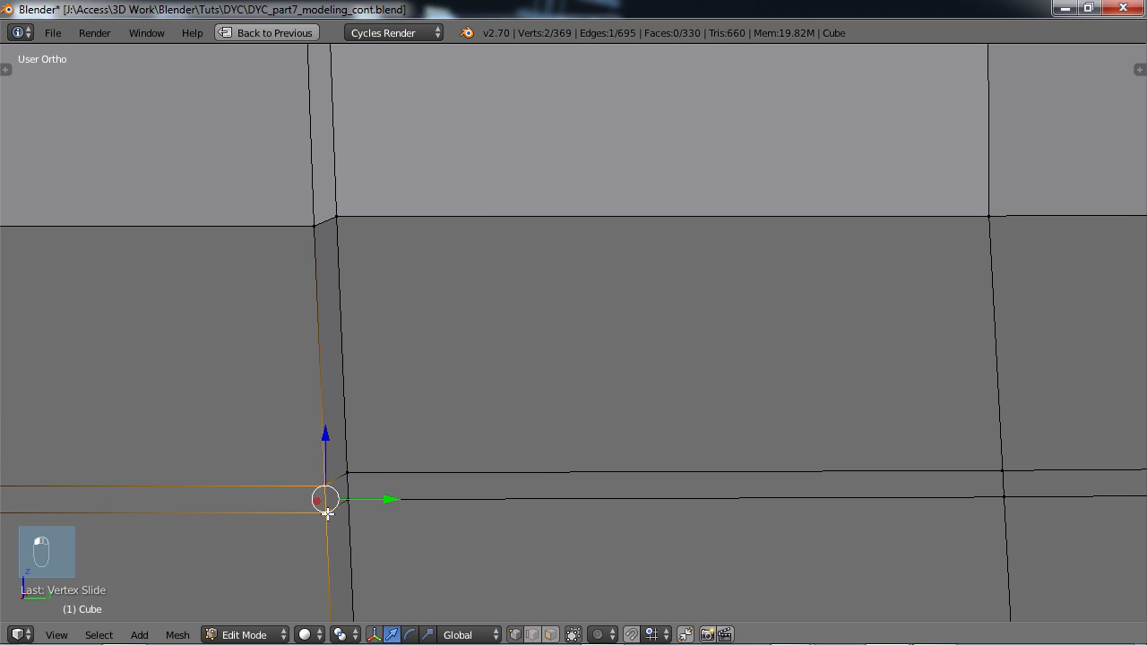
pyautogui.press('g')
pyautogui.click(325, 415)
pyautogui.scroll(-4, 374, 412)
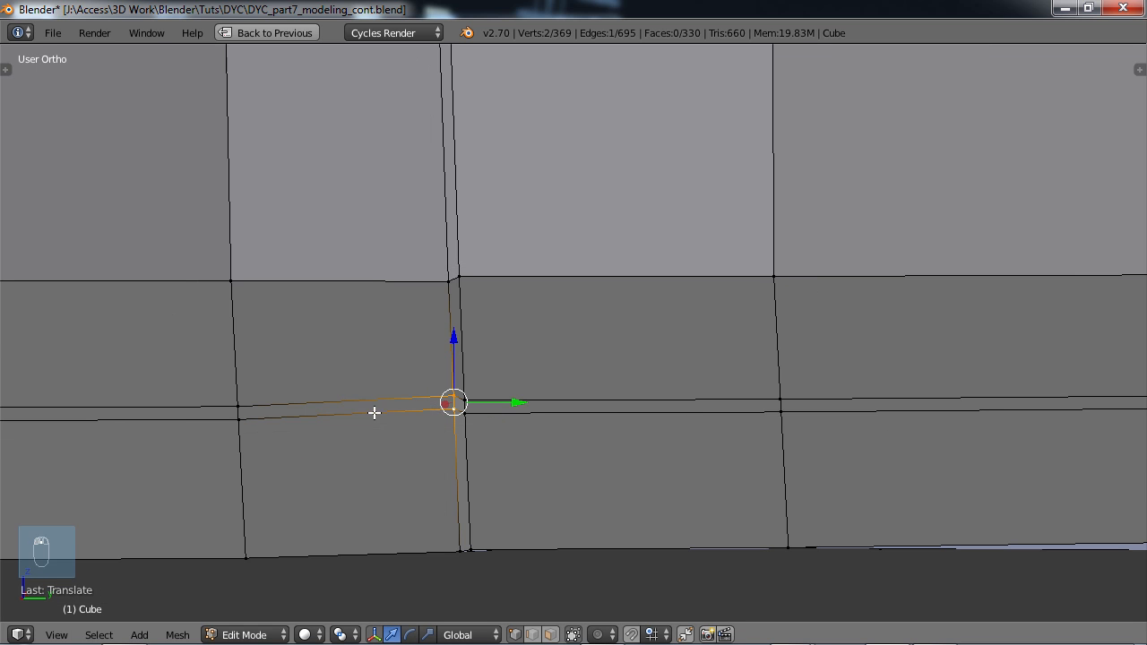
# - Lower the door-side vertices of the front and rear border strips slightly along Z at the crease above the paired loops
pyautogui.rightClick(464, 279)
pyautogui.moveTo(463, 243); pyautogui.dragTo(463, 248)
pyautogui.scroll(-4, 749, 325)
pyautogui.keyDown('shift'); pyautogui.moveTo(750, 325); pyautogui.dragTo(474, 328, button='middle'); pyautogui.keyUp('shift')
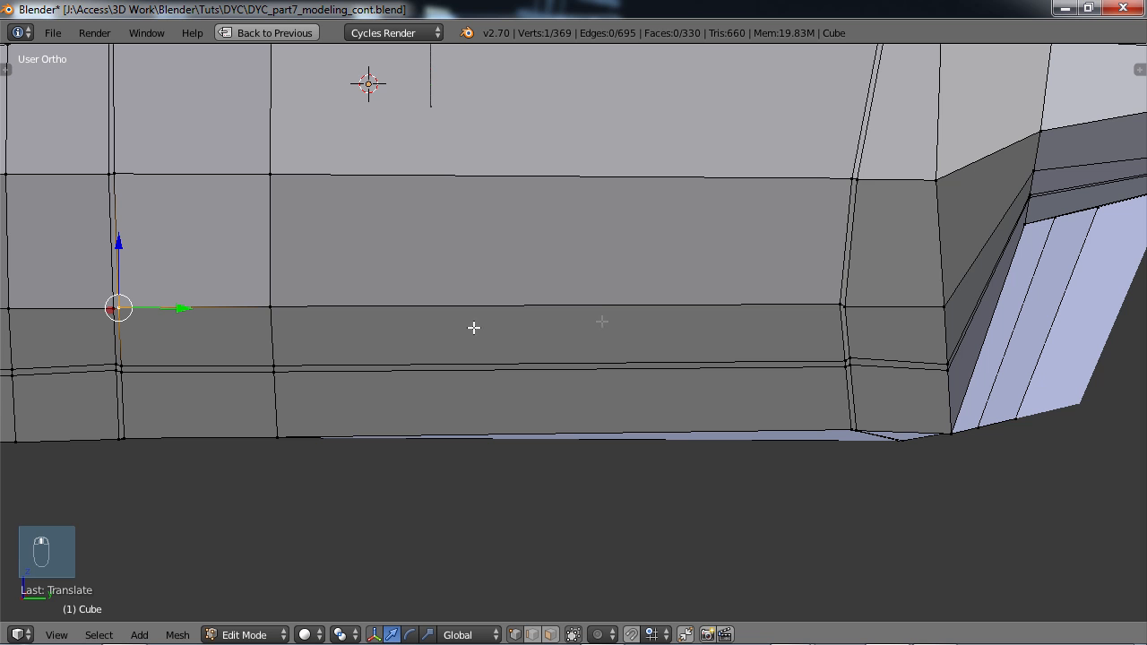
pyautogui.rightClick(822, 306)
pyautogui.moveTo(838, 241); pyautogui.dragTo(837, 244)
pyautogui.scroll(-5, 771, 340)
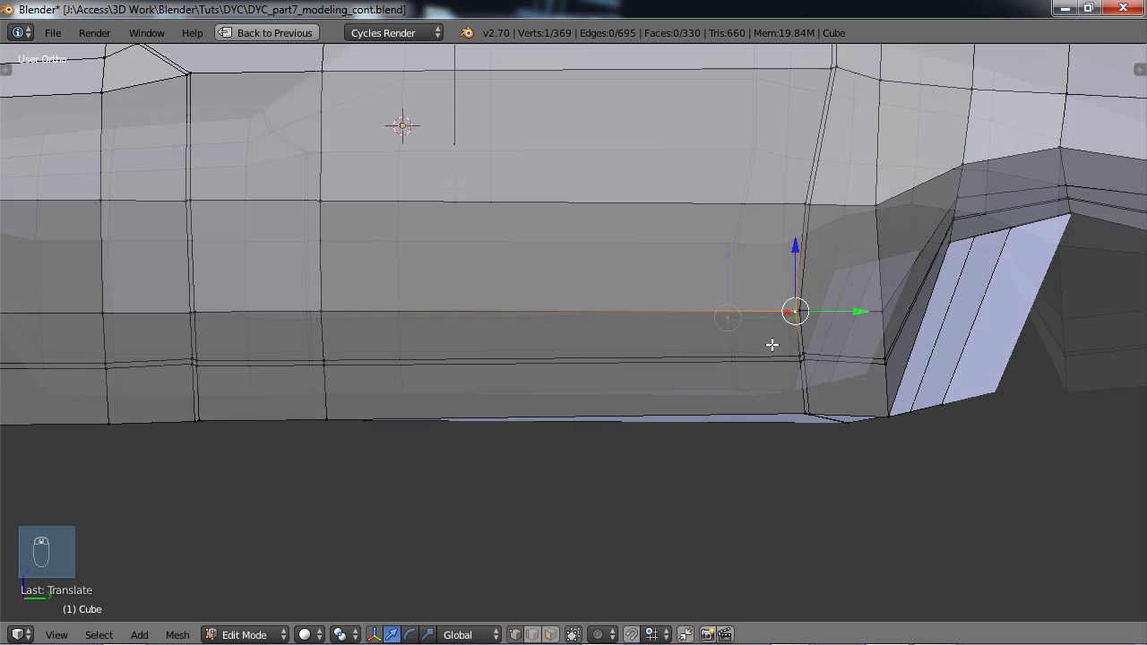
# - Examine the car body from the side, from below and from above the rear deck
pyautogui.moveTo(503, 394); pyautogui.dragTo(533, 401, button='middle')
pyautogui.scroll(2, 633, 109)
pyautogui.keyDown('shift'); pyautogui.moveTo(640, 95); pyautogui.dragTo(584, 313, button='middle'); pyautogui.keyUp('shift')
pyautogui.scroll(3, 583, 302)
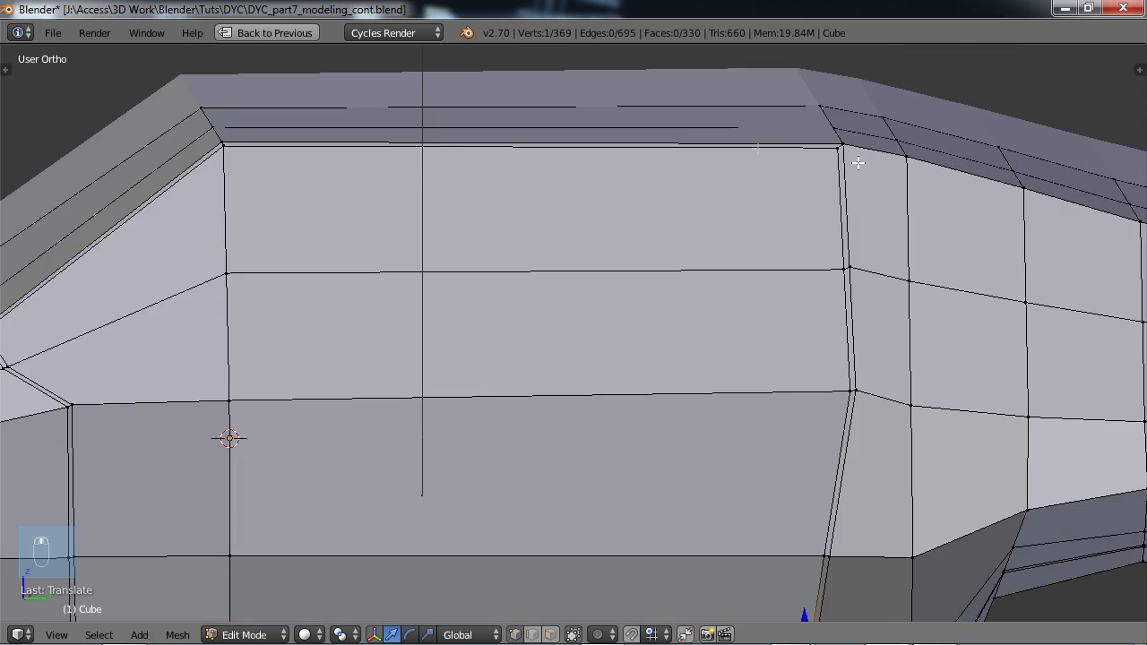
pyautogui.scroll(-3, 442, 159)
pyautogui.scroll(-2, 416, 373)
pyautogui.moveTo(419, 410); pyautogui.dragTo(609, 239, button='middle')
pyautogui.scroll(-2, 502, 394)
pyautogui.scroll(3, 755, 397)
pyautogui.moveTo(717, 295); pyautogui.dragTo(683, 251, button='middle')
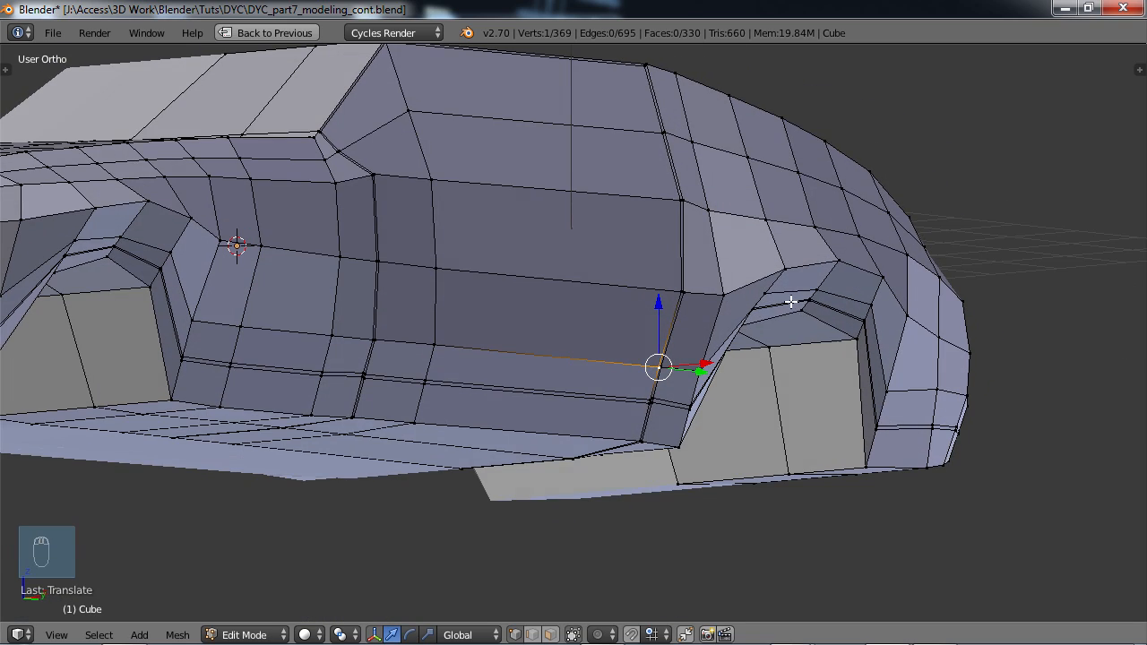
pyautogui.moveTo(241, 354); pyautogui.dragTo(657, 433, button='middle')
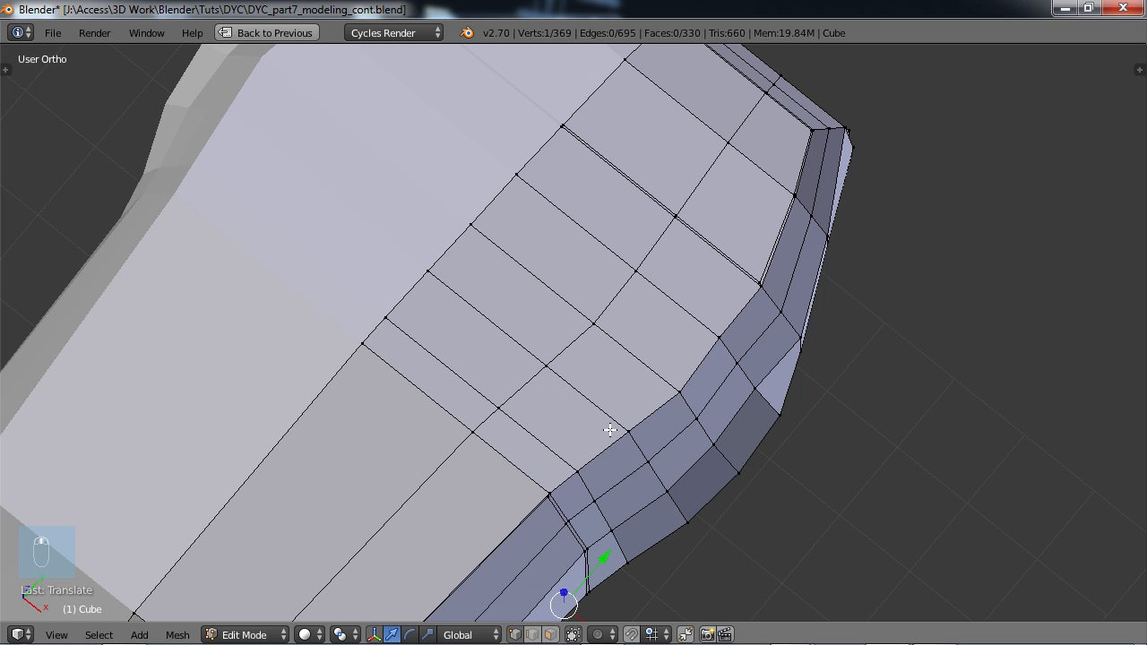
# - Move the vertices along the rear deck's side edge, including the overlapping pair at the double line, slightly inward along X
pyautogui.scroll(-2, 617, 402)
pyautogui.keyDown('shift'); pyautogui.moveTo(575, 447); pyautogui.dragTo(528, 519, button='middle'); pyautogui.keyUp('shift')
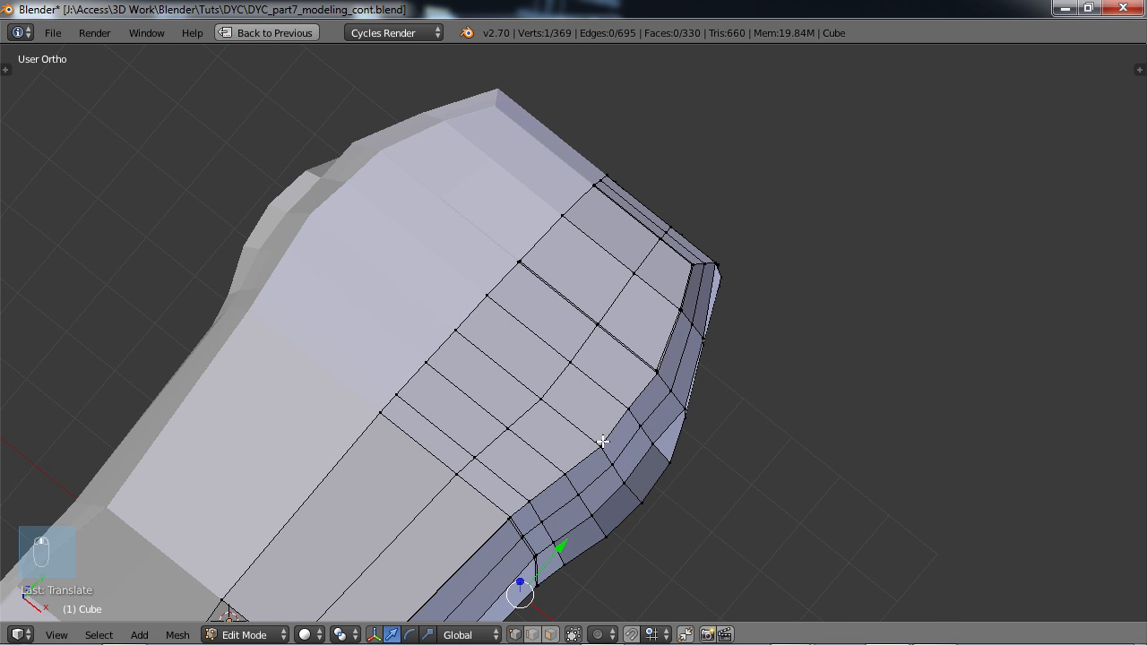
pyautogui.moveTo(646, 483); pyautogui.dragTo(634, 478)
pyautogui.moveTo(675, 442); pyautogui.dragTo(668, 439)
pyautogui.rightClick(660, 374)
pyautogui.press('b')
pyautogui.moveTo(674, 387); pyautogui.dragTo(642, 358)
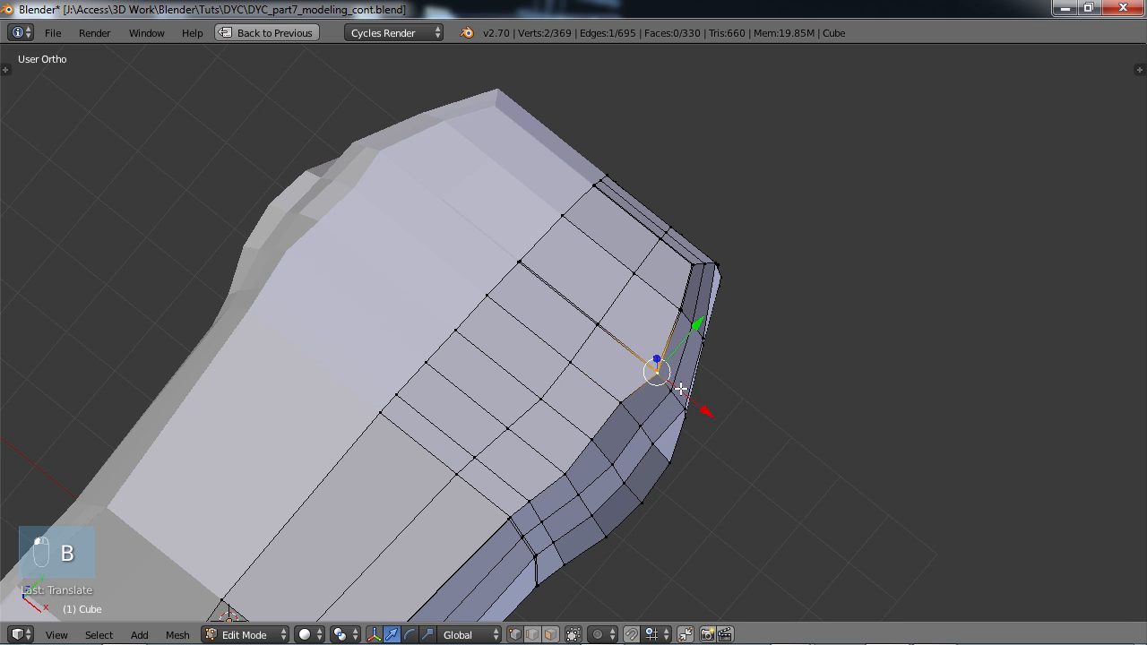
pyautogui.moveTo(699, 414); pyautogui.dragTo(695, 406)
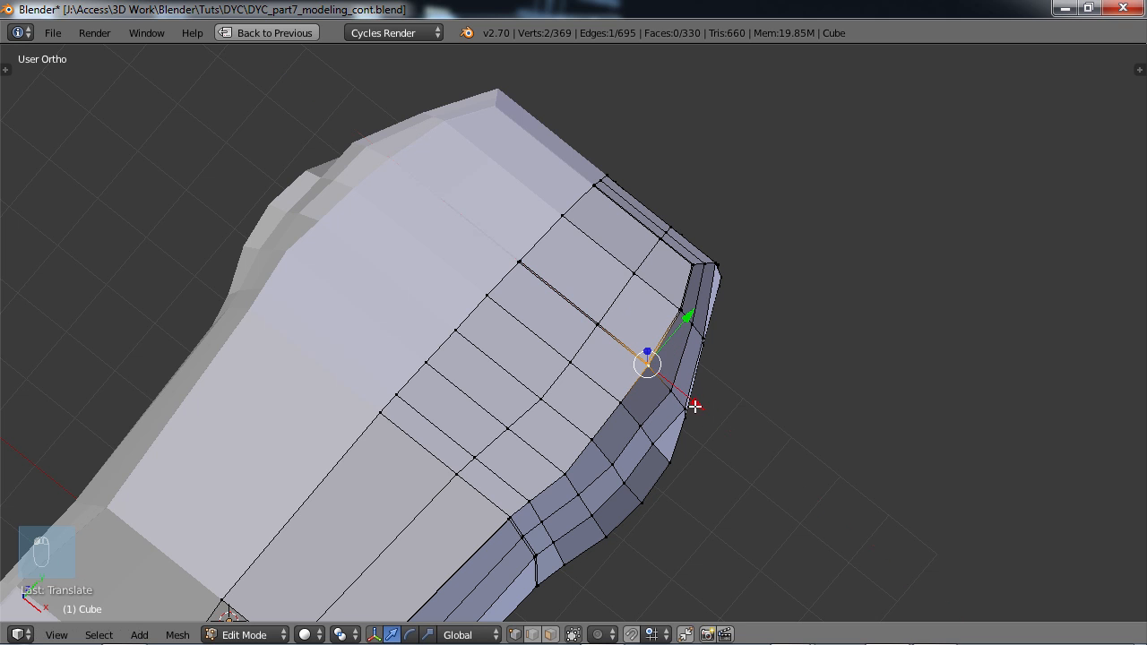
pyautogui.rightClick(562, 476)
pyautogui.moveTo(615, 505); pyautogui.dragTo(613, 503)
# - Move the pair of vertices on the deck's side edge behind the double line inward along X by about 0.08
pyautogui.moveTo(618, 492); pyautogui.dragTo(625, 358, button='middle')
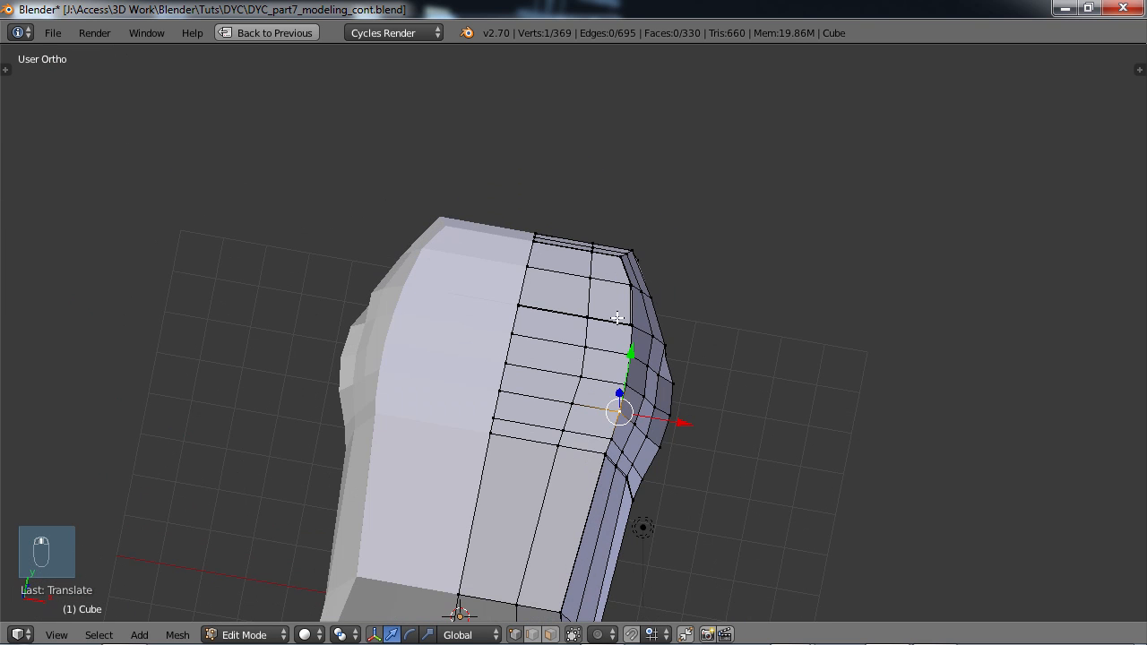
pyautogui.scroll(3, 608, 358)
pyautogui.keyDown('shift'); pyautogui.moveTo(573, 309); pyautogui.dragTo(541, 471, button='middle'); pyautogui.keyUp('shift')
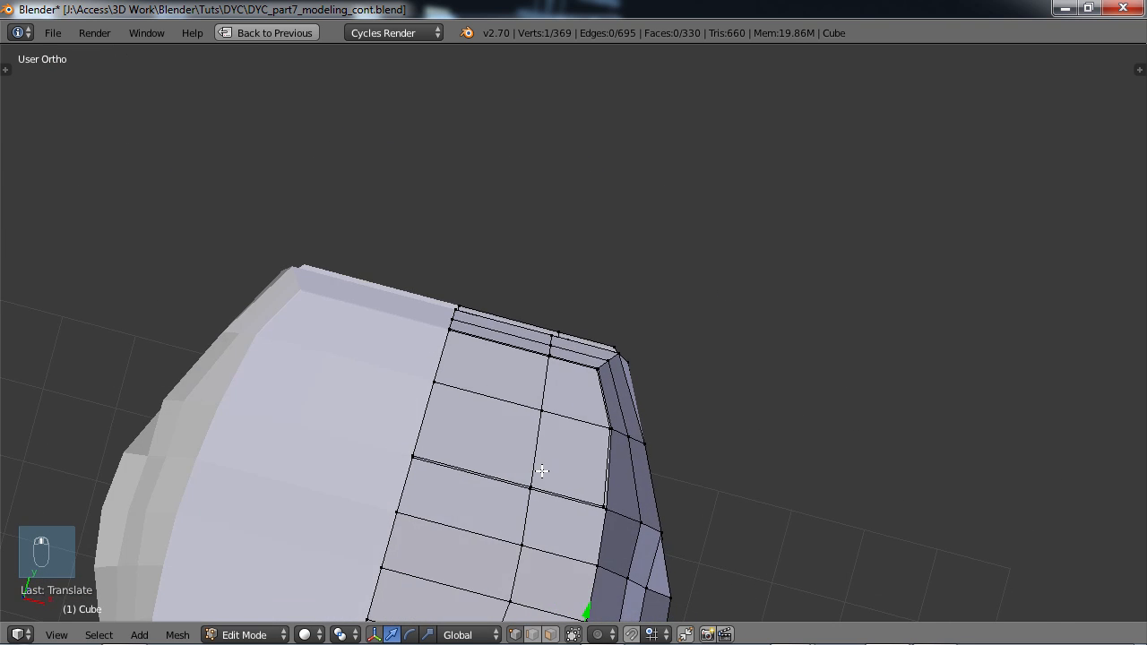
pyautogui.scroll(3, 579, 464)
pyautogui.press('b')
pyautogui.moveTo(620, 475); pyautogui.dragTo(699, 510)
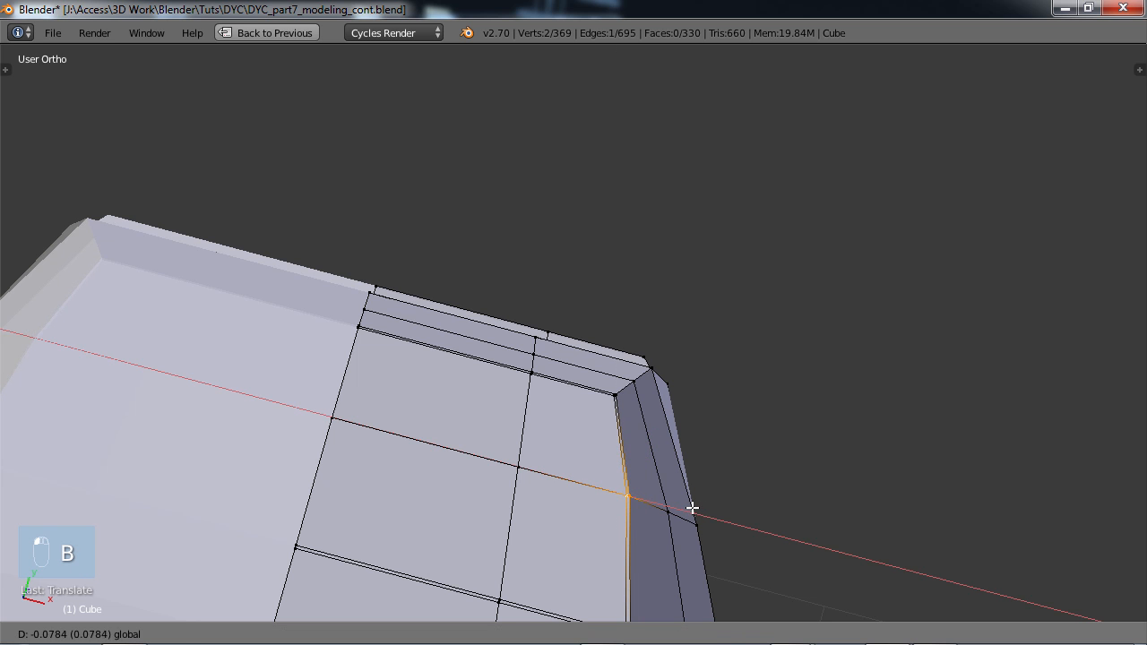
pyautogui.click(693, 509)
# - Move two vertices on the body side near the rear corner inward along X, the forward one by about 0.1
pyautogui.moveTo(693, 509); pyautogui.dragTo(632, 479, button='middle')
pyautogui.moveTo(626, 530); pyautogui.dragTo(513, 436, button='middle')
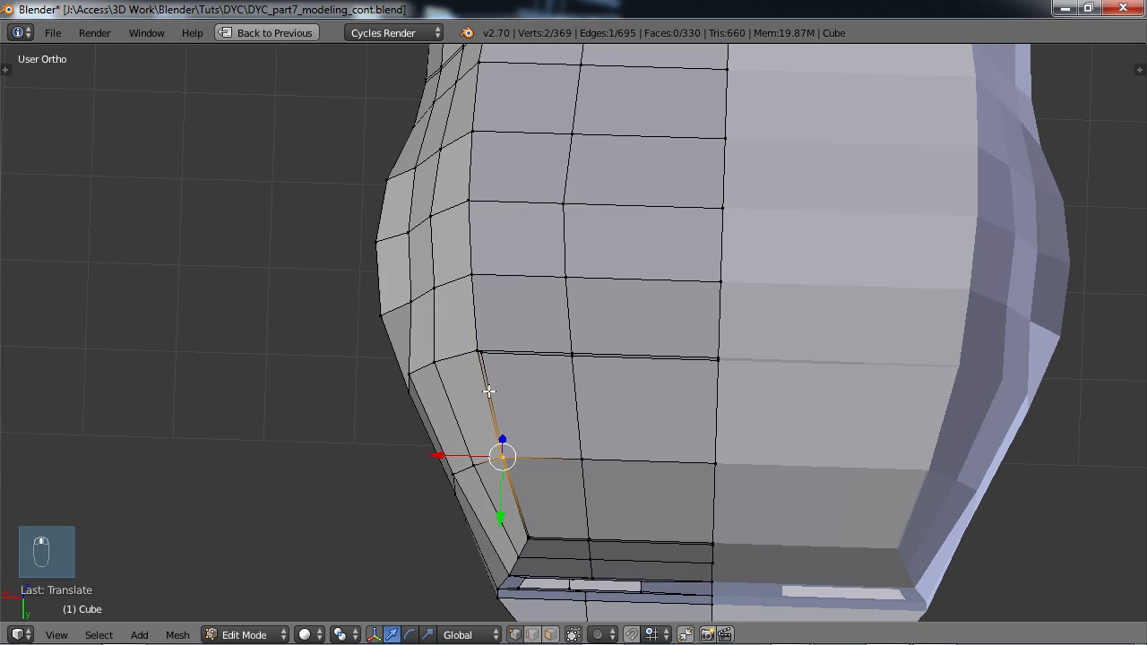
pyautogui.rightClick(415, 376)
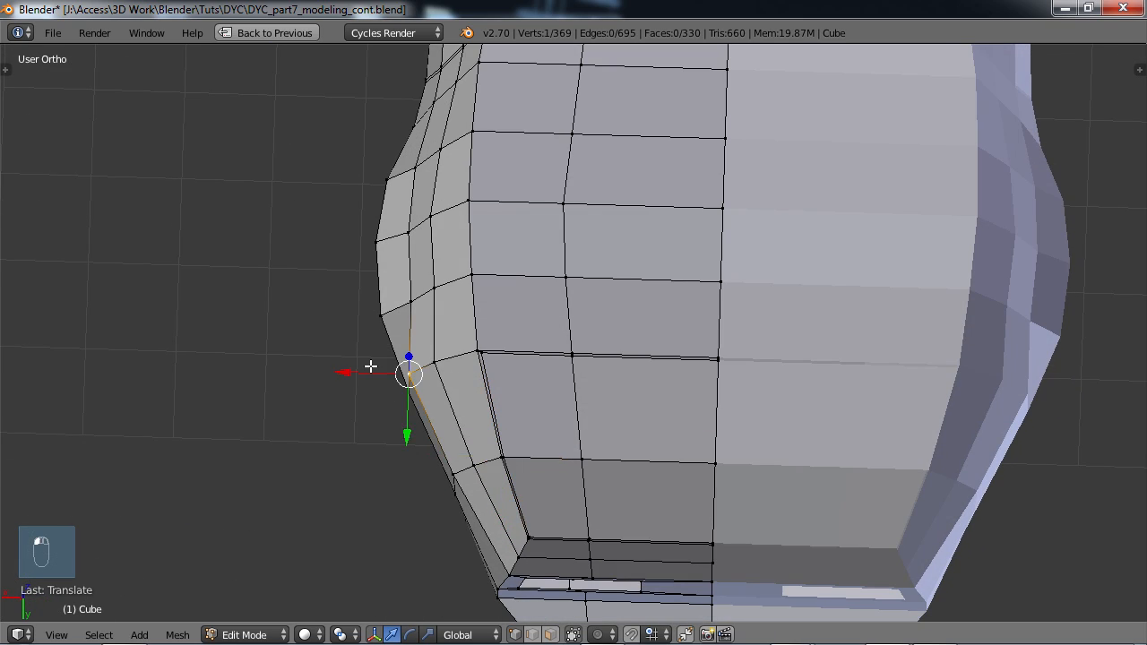
pyautogui.press('g')
pyautogui.press('x')
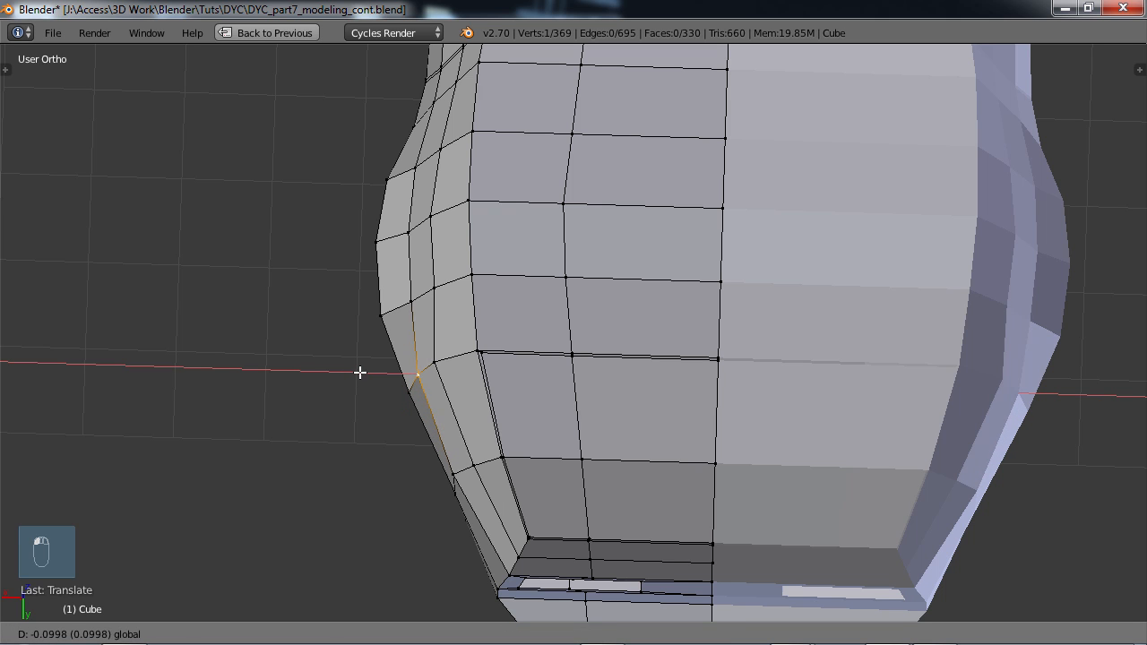
pyautogui.click(361, 374)
pyautogui.rightClick(393, 470)
pyautogui.press('g')
pyautogui.press('x')
pyautogui.click(397, 472)
# - Examine the rear deck, the rear corner and the light openings from above and behind
pyautogui.moveTo(397, 472); pyautogui.dragTo(661, 428, button='middle')
pyautogui.scroll(3, 588, 379)
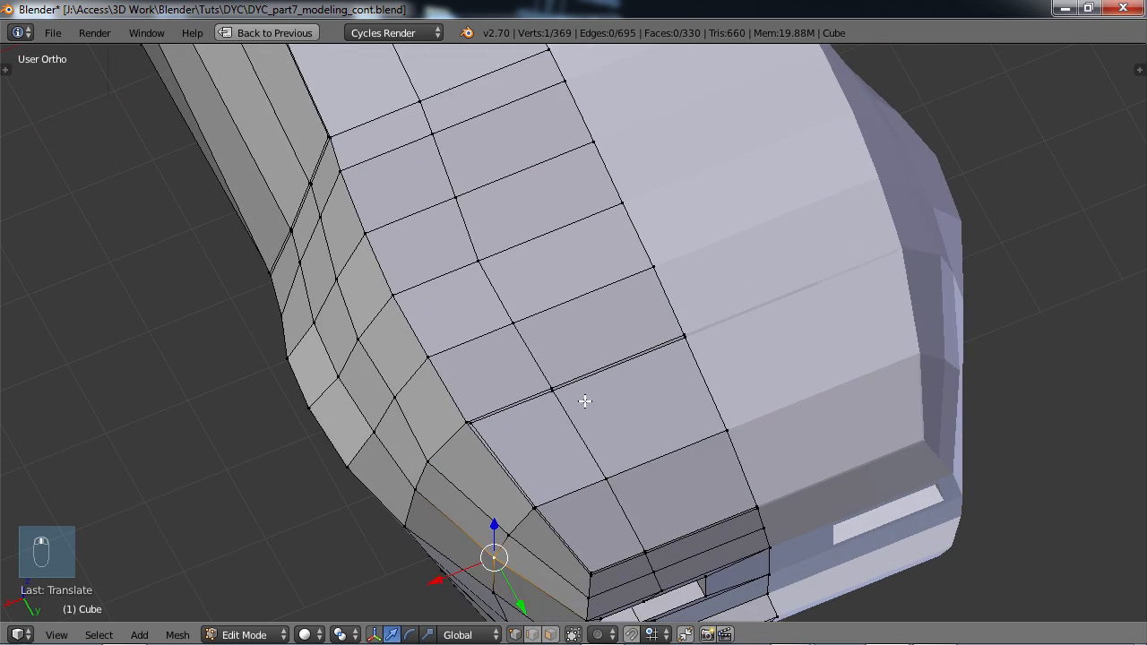
pyautogui.keyDown('shift'); pyautogui.moveTo(622, 471); pyautogui.dragTo(528, 318, button='middle'); pyautogui.keyUp('shift')
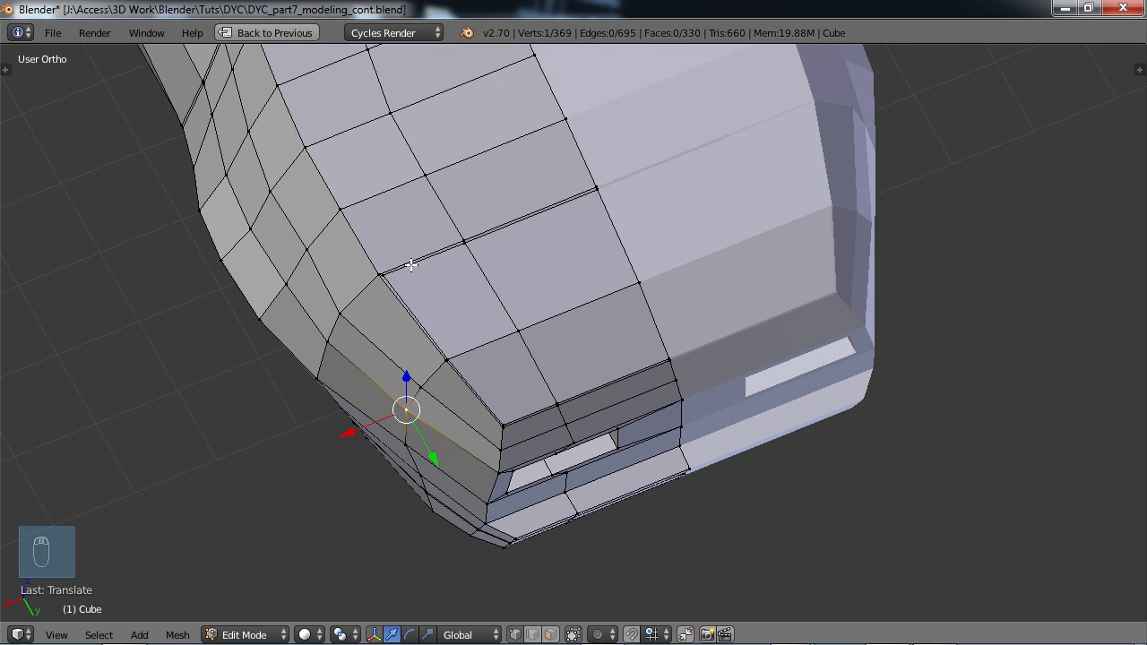
pyautogui.moveTo(663, 364); pyautogui.dragTo(579, 275, button='middle')
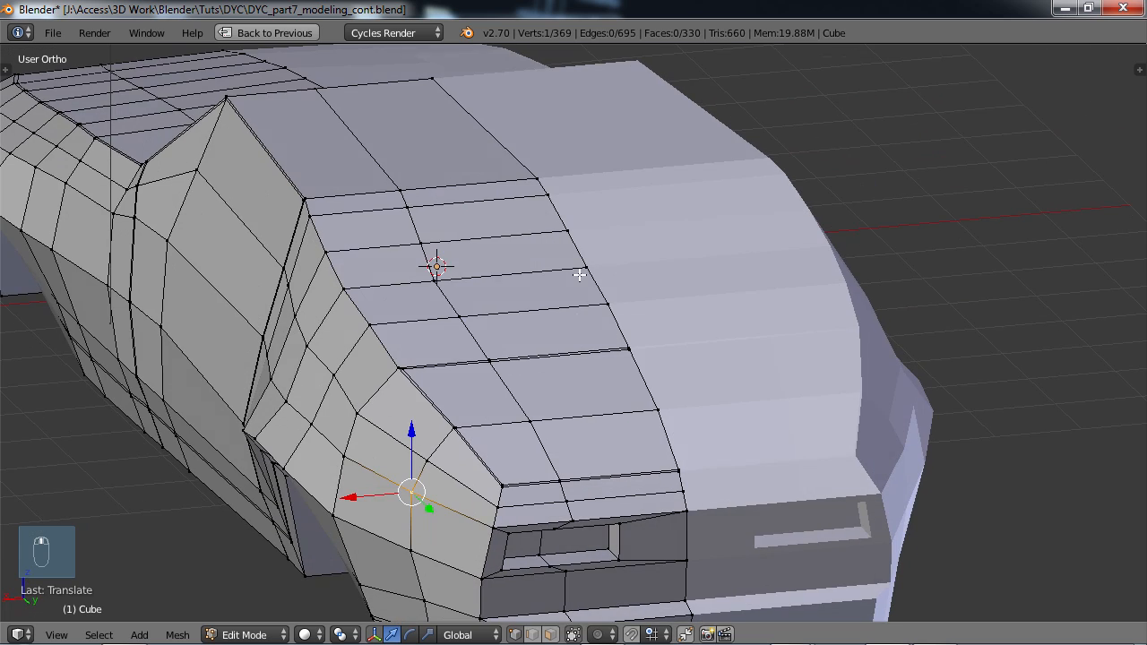
pyautogui.moveTo(509, 344); pyautogui.dragTo(526, 248, button='middle')
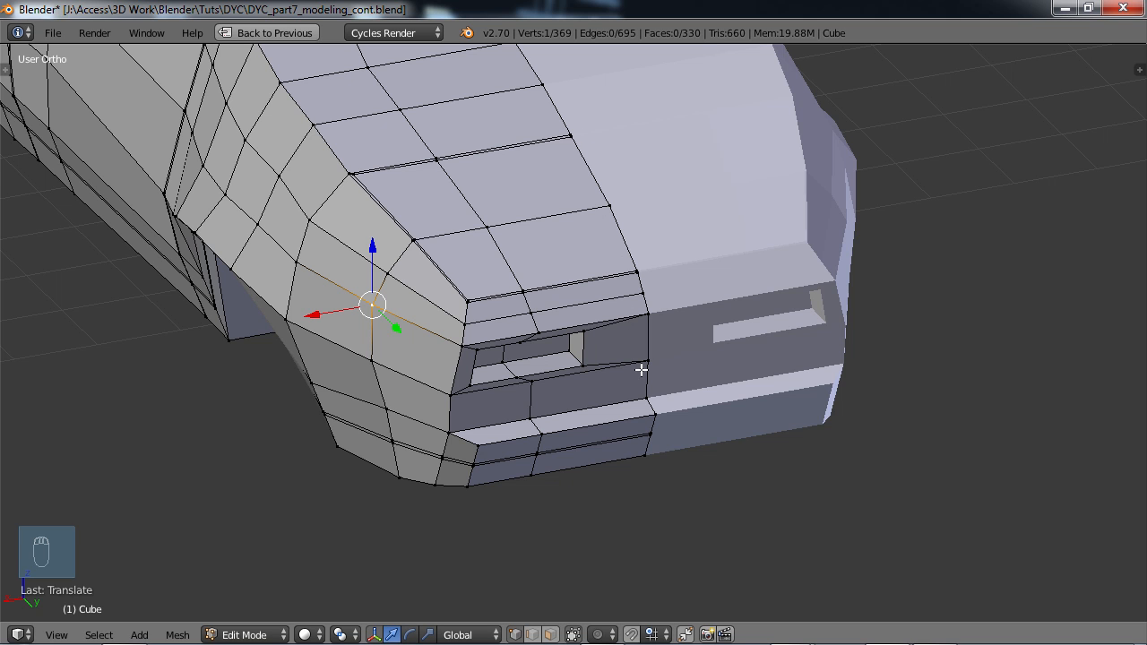
pyautogui.moveTo(582, 351); pyautogui.dragTo(558, 376, button='middle')
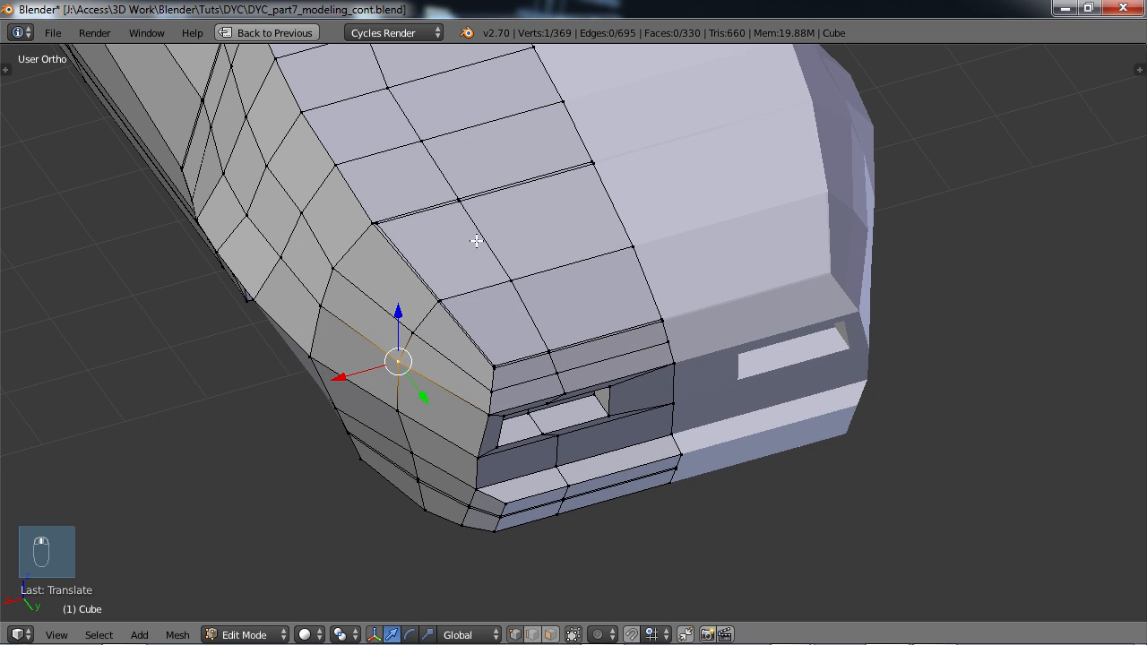
pyautogui.moveTo(532, 329); pyautogui.dragTo(612, 377, button='middle')
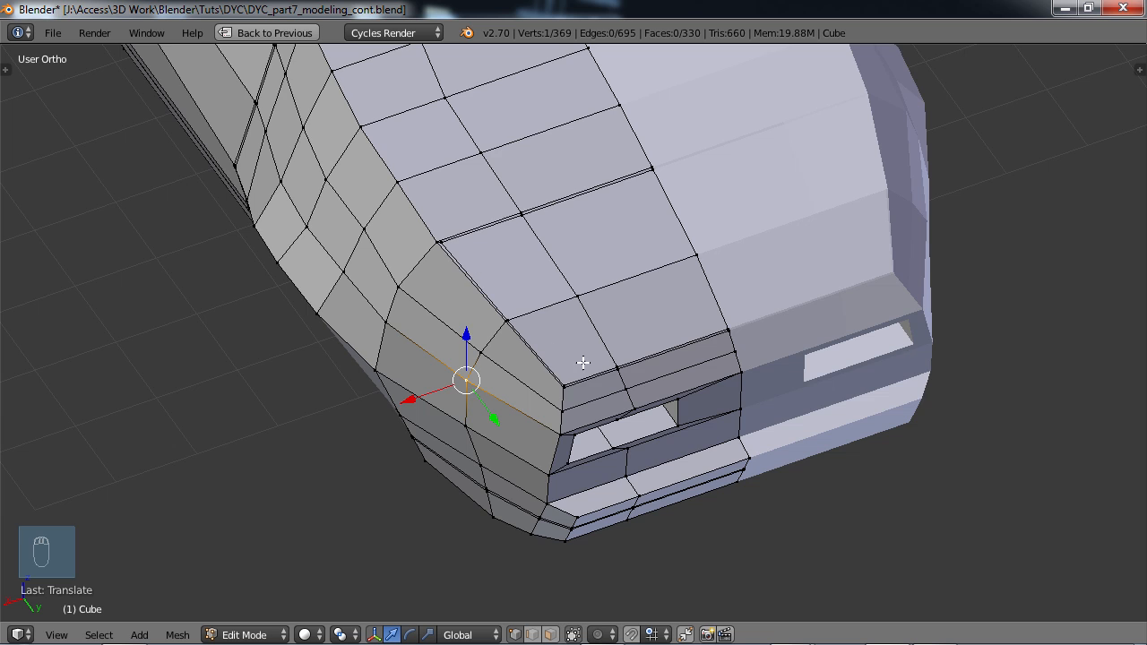
# - In edge mode, slide the rearward edges of the double line across the rear deck onto the neighbouring edges
pyautogui.scroll(2, 582, 351)
pyautogui.keyDown('shift'); pyautogui.moveTo(568, 276); pyautogui.dragTo(596, 399, button='middle'); pyautogui.keyUp('shift')
pyautogui.scroll(3, 593, 377)
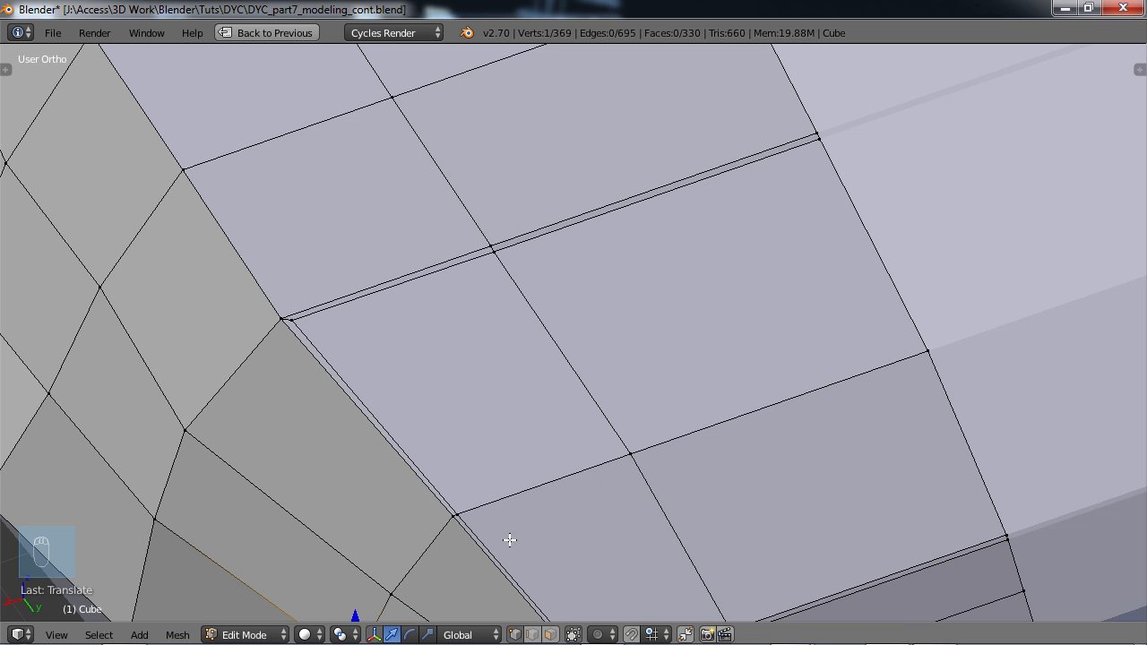
pyautogui.press('a')
pyautogui.rightClick(558, 234)
pyautogui.keyDown('shift'); pyautogui.rightClick(464, 261); pyautogui.keyUp('shift')
pyautogui.press('g')
pyautogui.press('g')
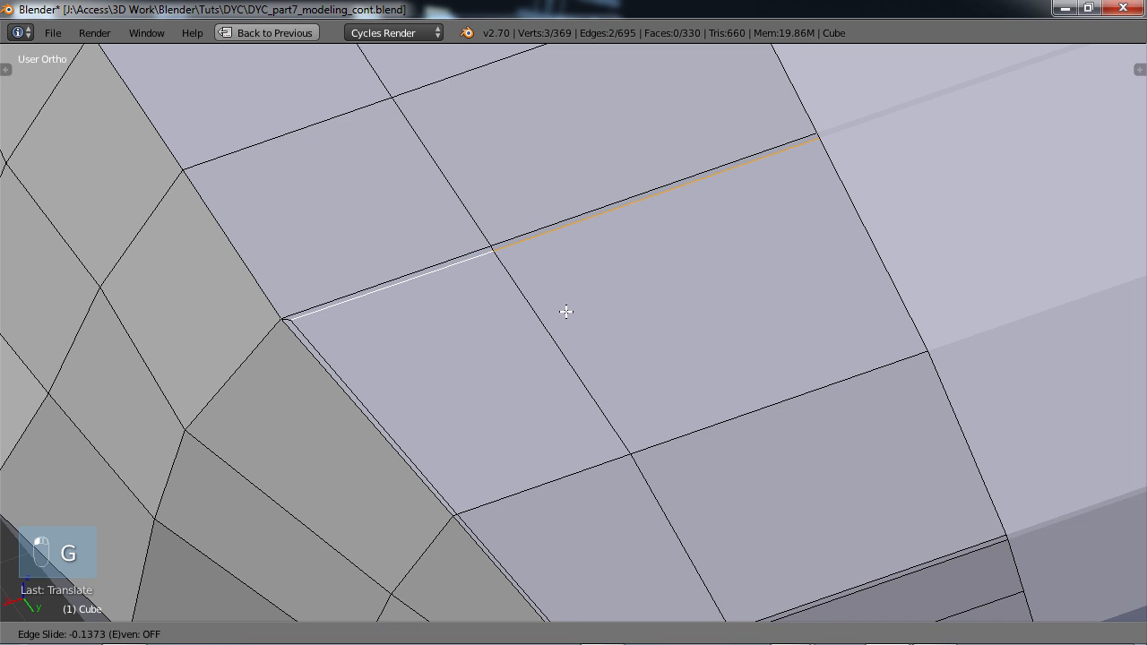
pyautogui.click(360, 237)
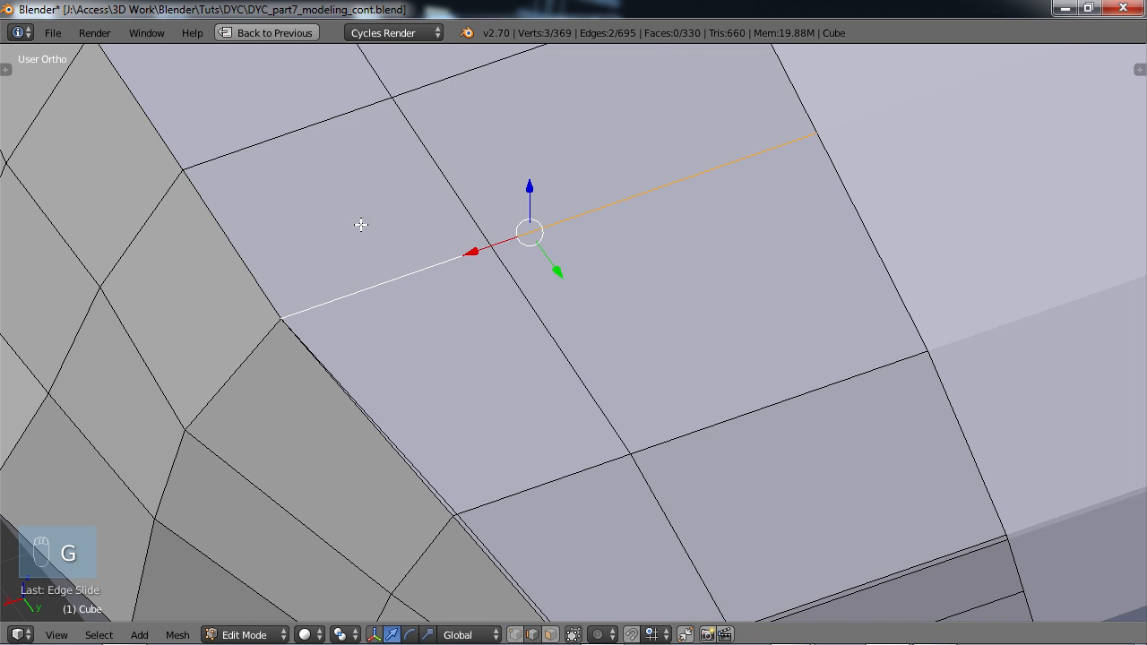
# - Slide the two edges along the rear deck's side border near the corner onto the neighbouring edges
pyautogui.scroll(-3, 360, 227)
pyautogui.rightClick(453, 410)
pyautogui.keyDown('shift'); pyautogui.rightClick(554, 509); pyautogui.keyUp('shift')
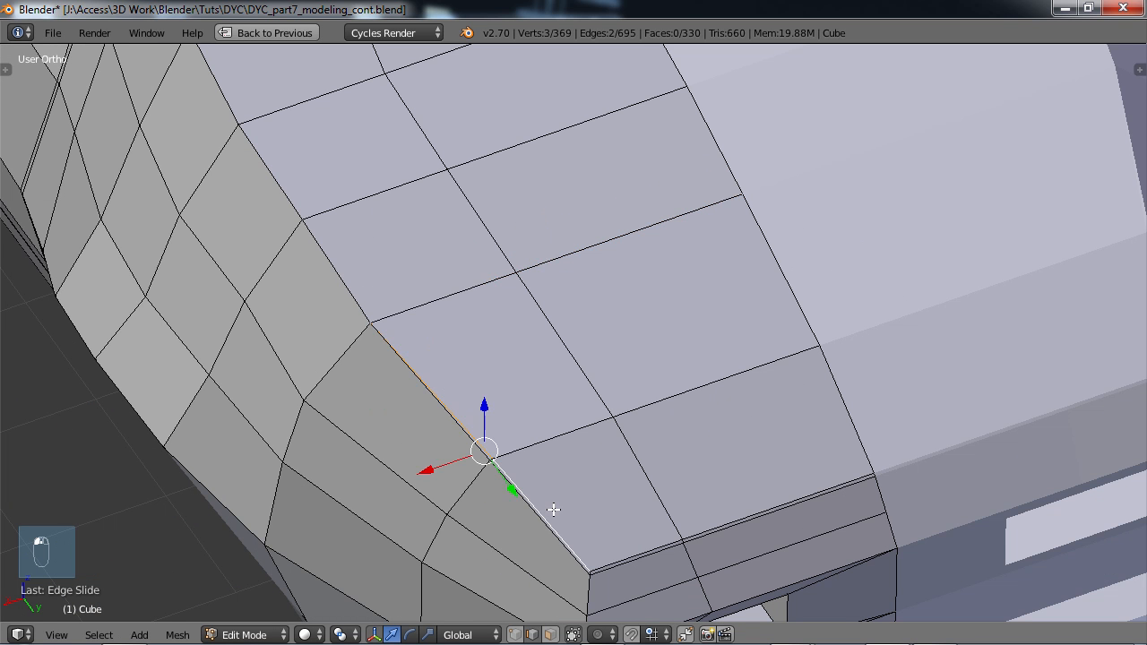
pyautogui.press('g')
pyautogui.press('g')
pyautogui.click(484, 577)
# - Slide the two rearmost cross edges of the deck back onto the line just above the light opening
pyautogui.rightClick(639, 545)
pyautogui.keyDown('shift'); pyautogui.rightClick(748, 491); pyautogui.keyUp('shift')
pyautogui.press('g')
pyautogui.press('g')
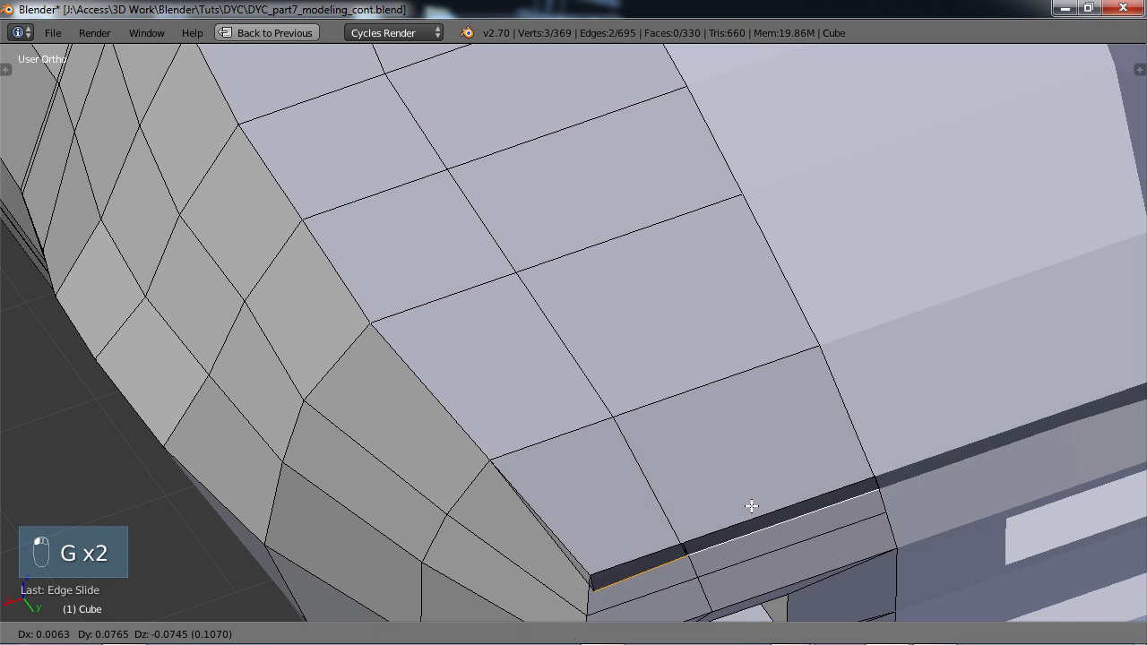
pyautogui.click(742, 505)
pyautogui.press('g')
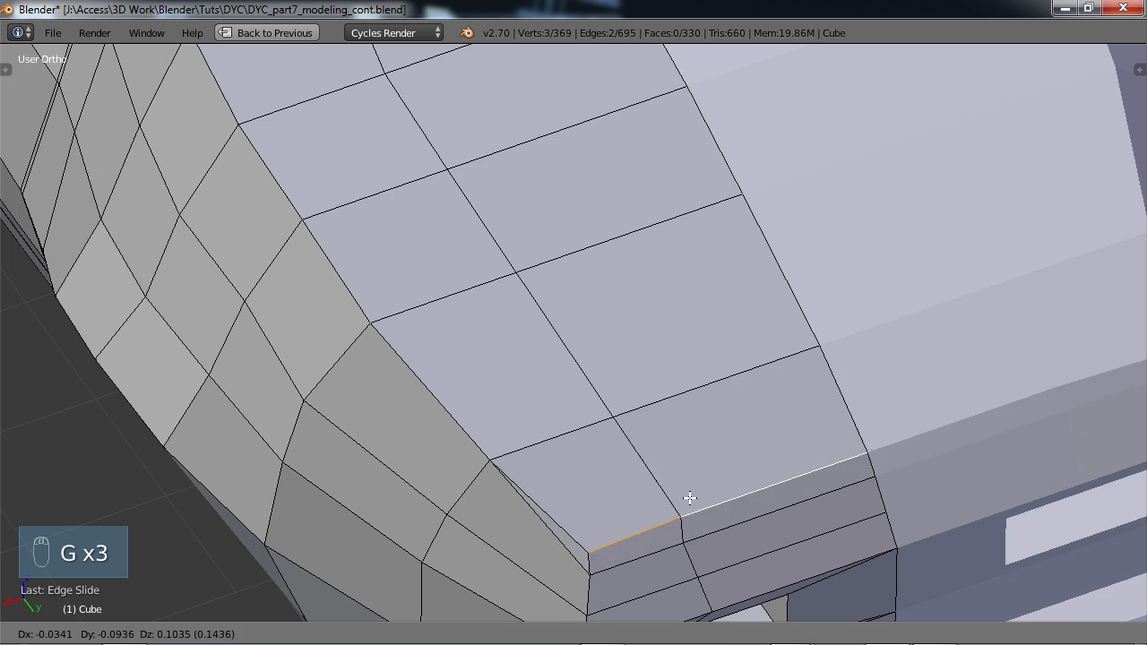
pyautogui.rightClick(690, 498)
pyautogui.keyDown('shift'); pyautogui.moveTo(689, 507); pyautogui.dragTo(615, 332, button='middle'); pyautogui.keyUp('shift')
pyautogui.scroll(2, 588, 479)
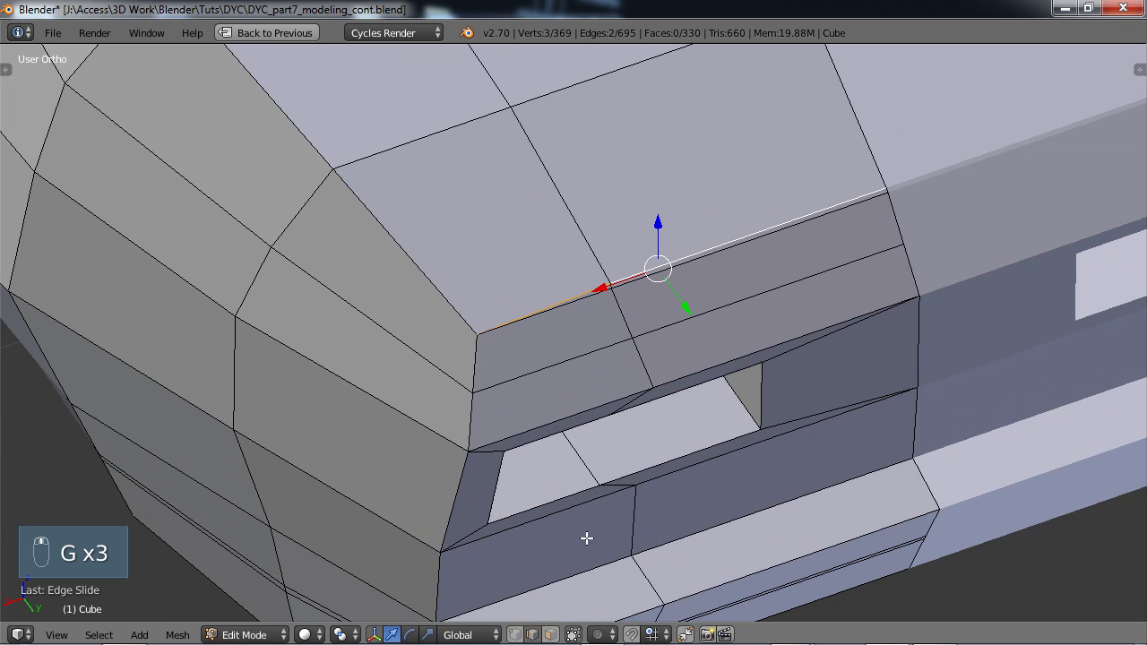
# - In vertex mode, slide the centre-line vertex and the middle vertex of the deck's rear edge onto the vertices just behind them
pyautogui.click(514, 634)
pyautogui.scroll(3, 491, 291)
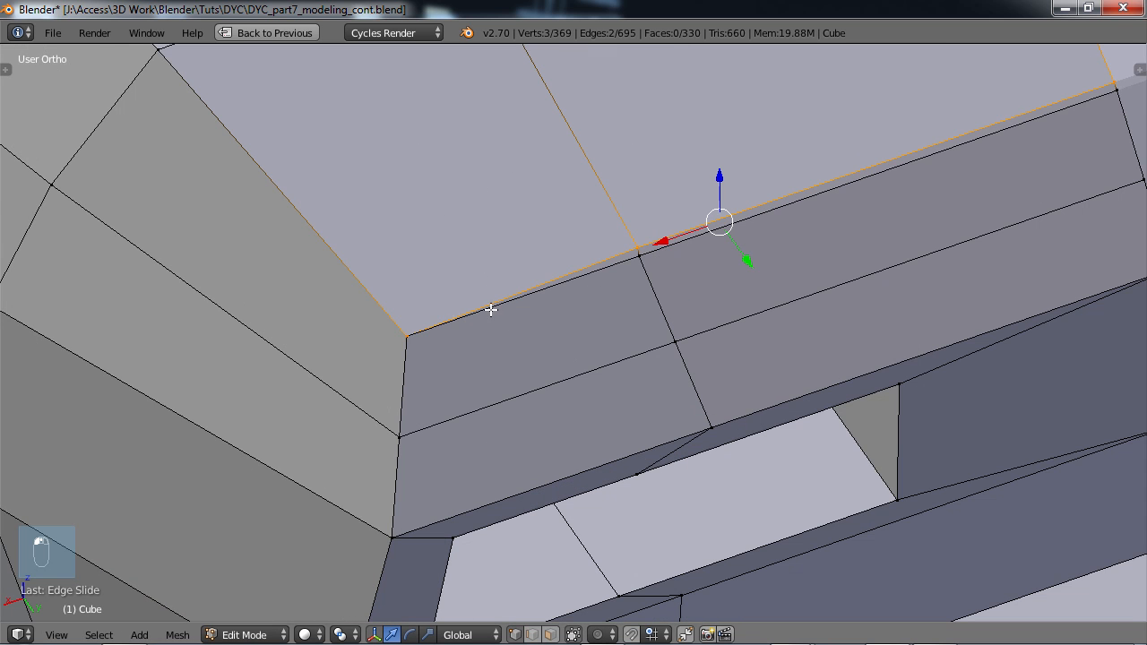
pyautogui.keyDown('shift'); pyautogui.moveTo(990, 155); pyautogui.dragTo(834, 256, button='middle'); pyautogui.keyUp('shift')
pyautogui.rightClick(889, 205)
pyautogui.press('g')
pyautogui.press('g')
pyautogui.click(915, 235)
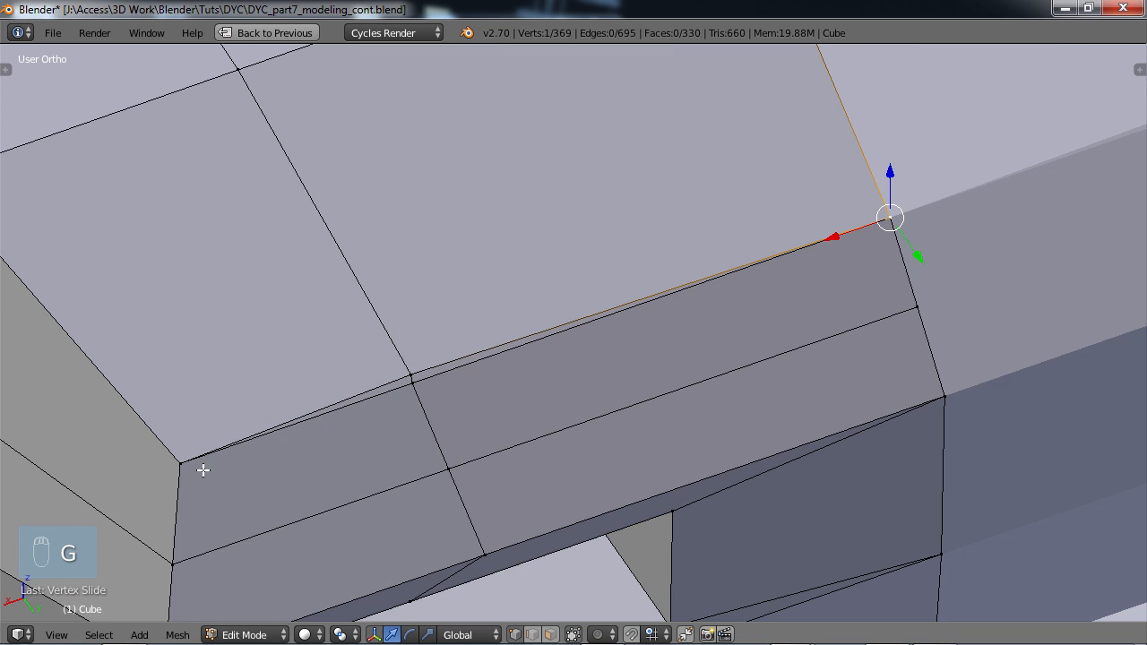
pyautogui.rightClick(407, 376)
pyautogui.press('g')
pyautogui.press('g')
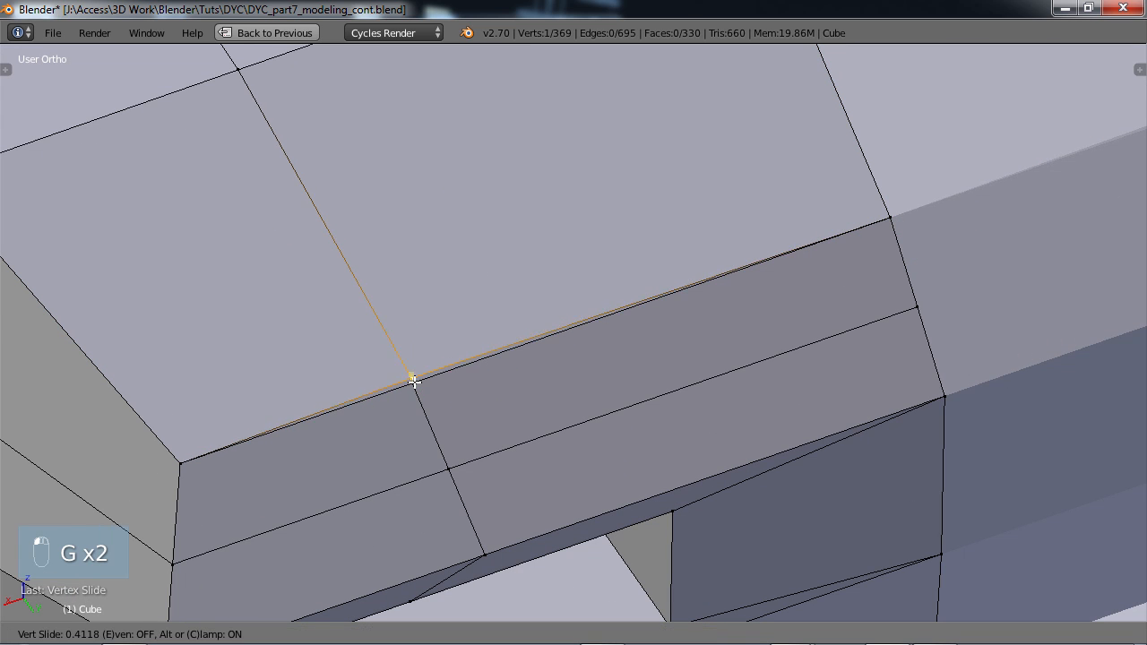
pyautogui.click(413, 395)
# - Nudge the deck's rear corner vertex by about 0.007, then merge the two overlapping corner vertices at their center, selecting through the mesh
pyautogui.rightClick(195, 461)
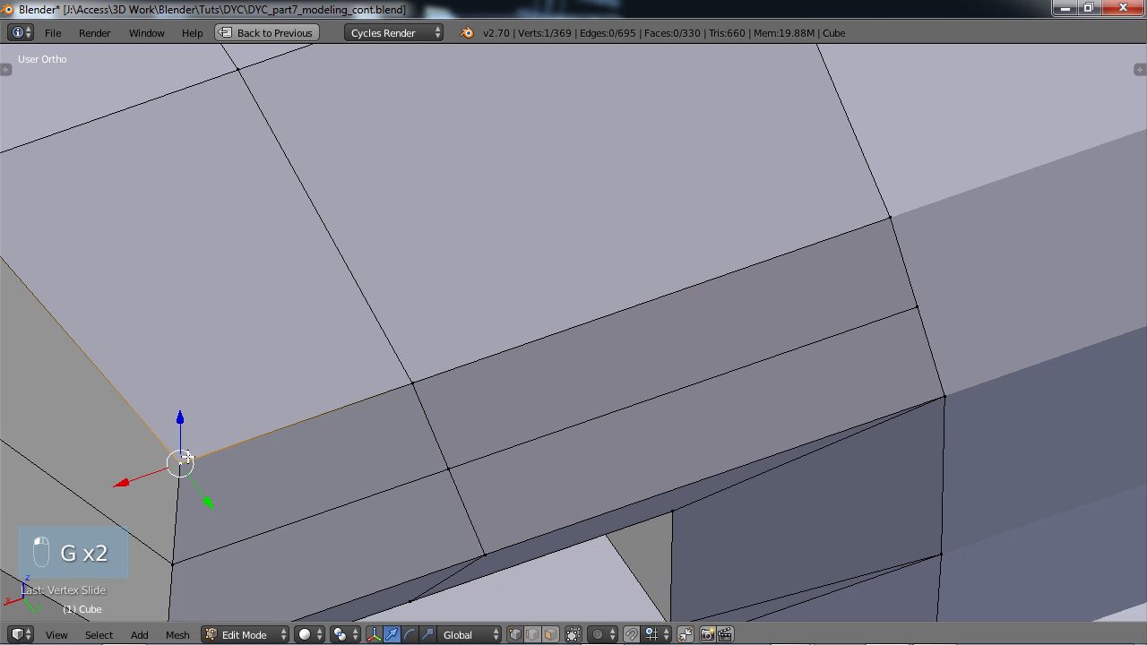
pyautogui.press('g')
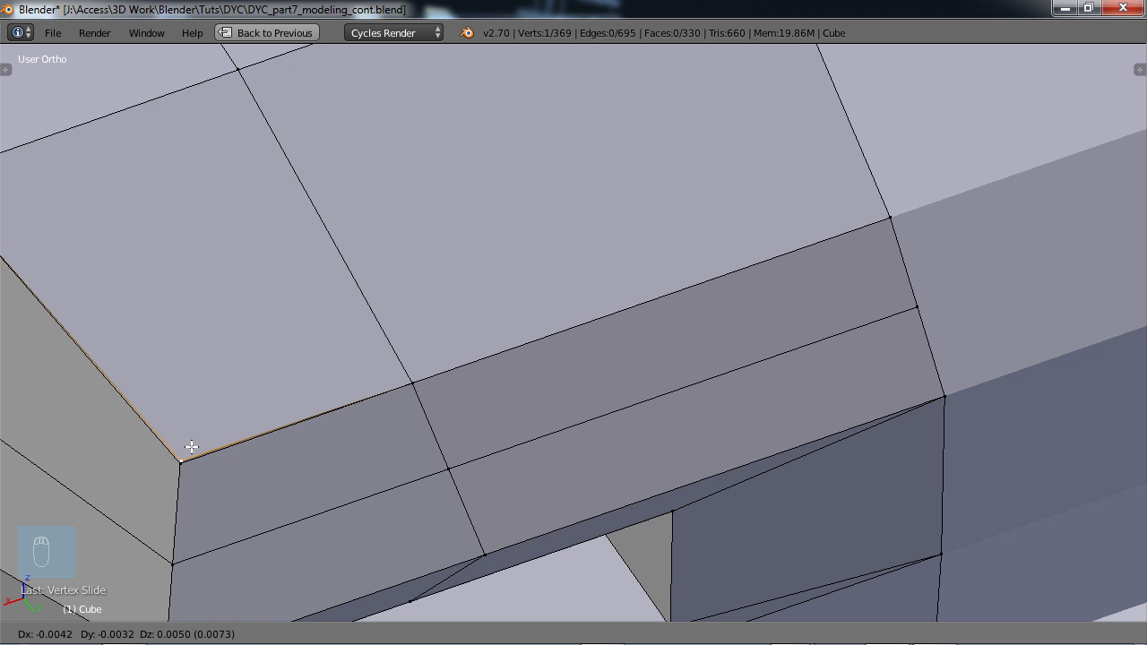
pyautogui.click(191, 447)
pyautogui.keyDown('shift'); pyautogui.moveTo(277, 487); pyautogui.dragTo(536, 419, button='middle'); pyautogui.keyUp('shift')
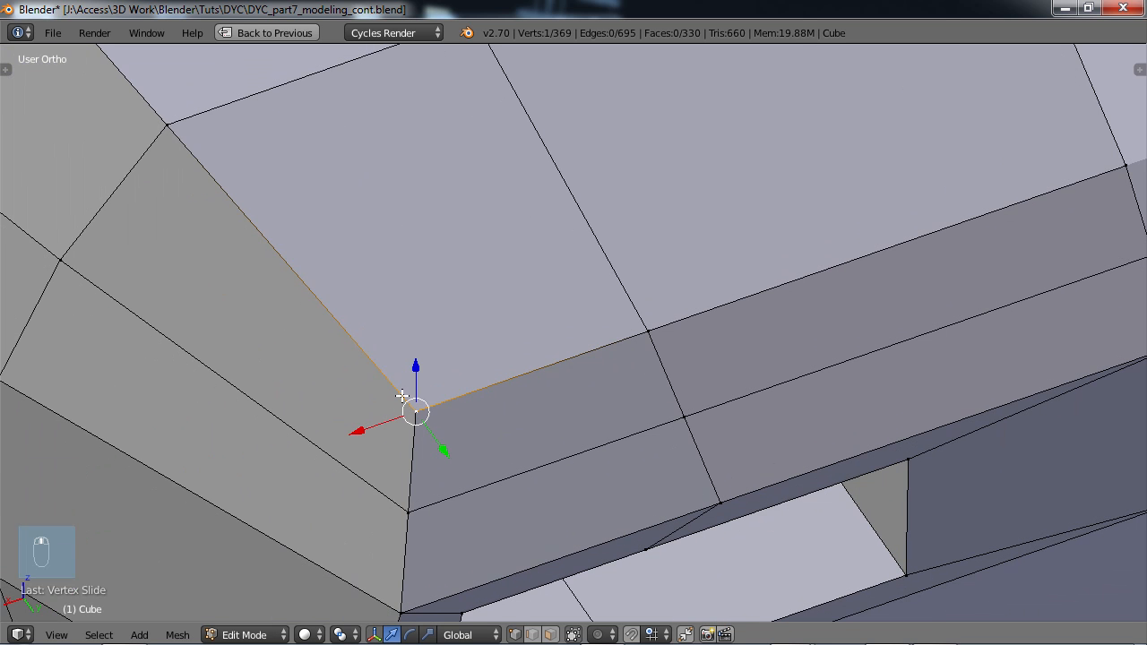
pyautogui.press('b')
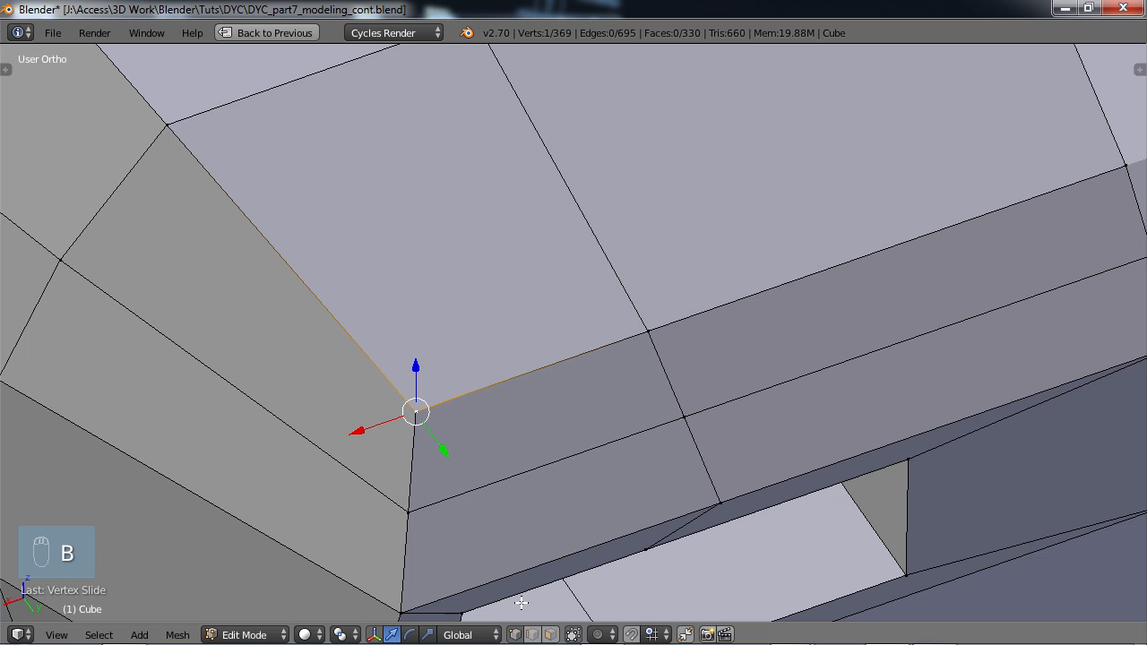
pyautogui.click(578, 635)
pyautogui.press('b')
pyautogui.moveTo(395, 393); pyautogui.dragTo(445, 422)
pyautogui.hotkey('alt', 'm')
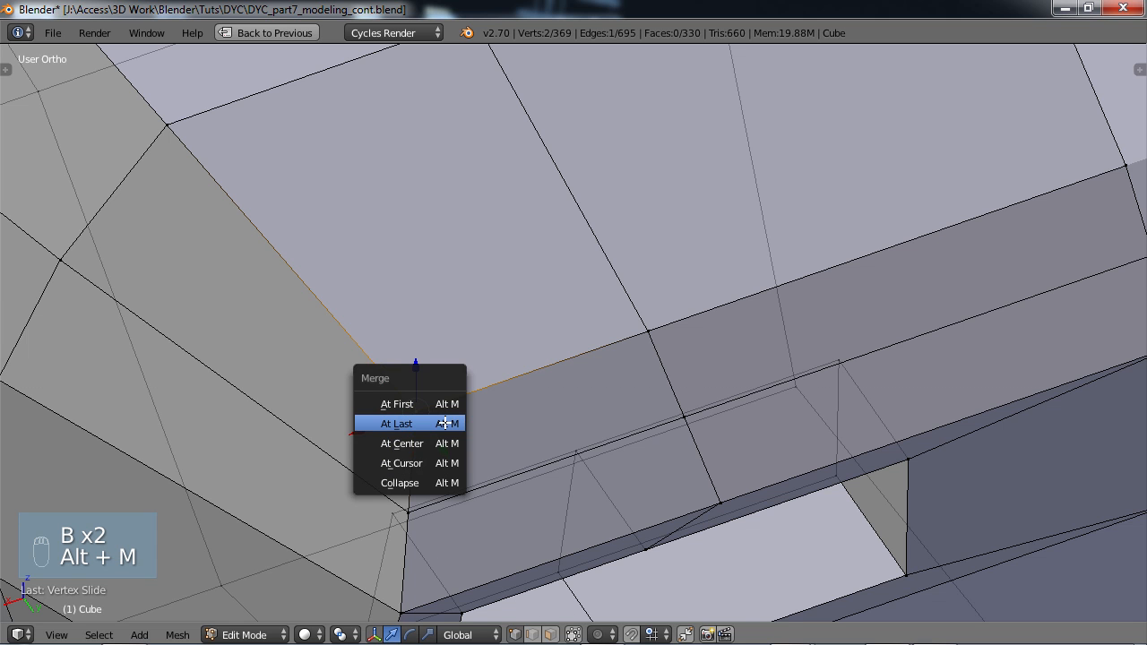
pyautogui.click(412, 440)
pyautogui.scroll(-3, 427, 334)
pyautogui.scroll(-2, 426, 334)
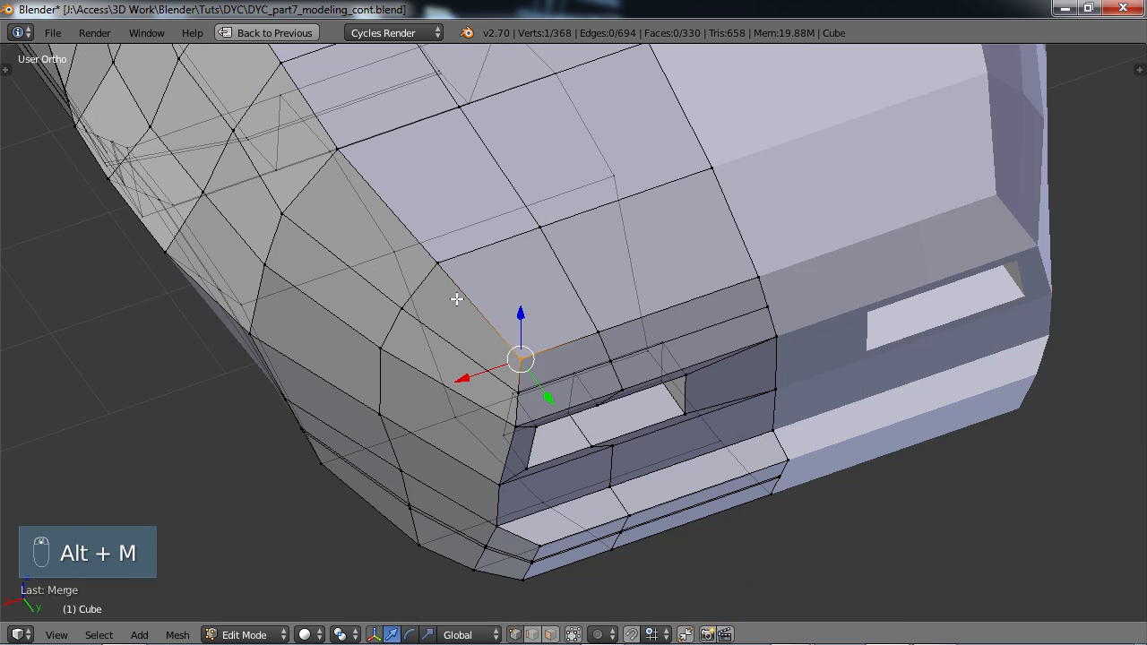
# - Remove double vertices from the whole car body mesh
pyautogui.press('a')
pyautogui.press('a')
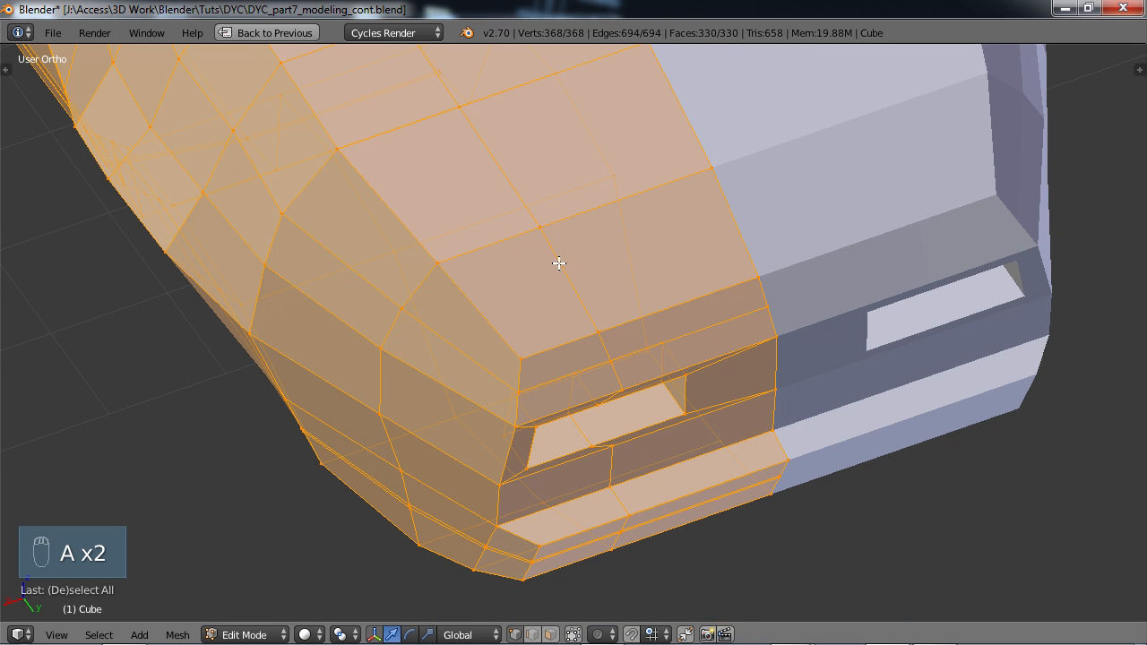
pyautogui.press('w')
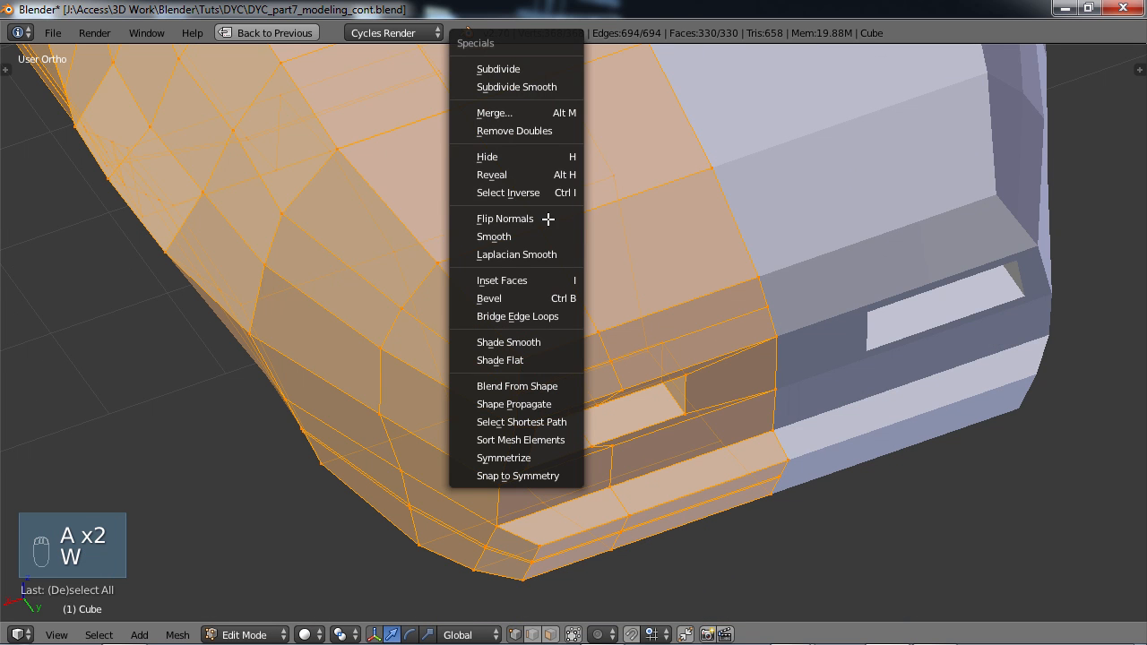
pyautogui.click(531, 130)
pyautogui.scroll(-1, 568, 267)
pyautogui.press('a')
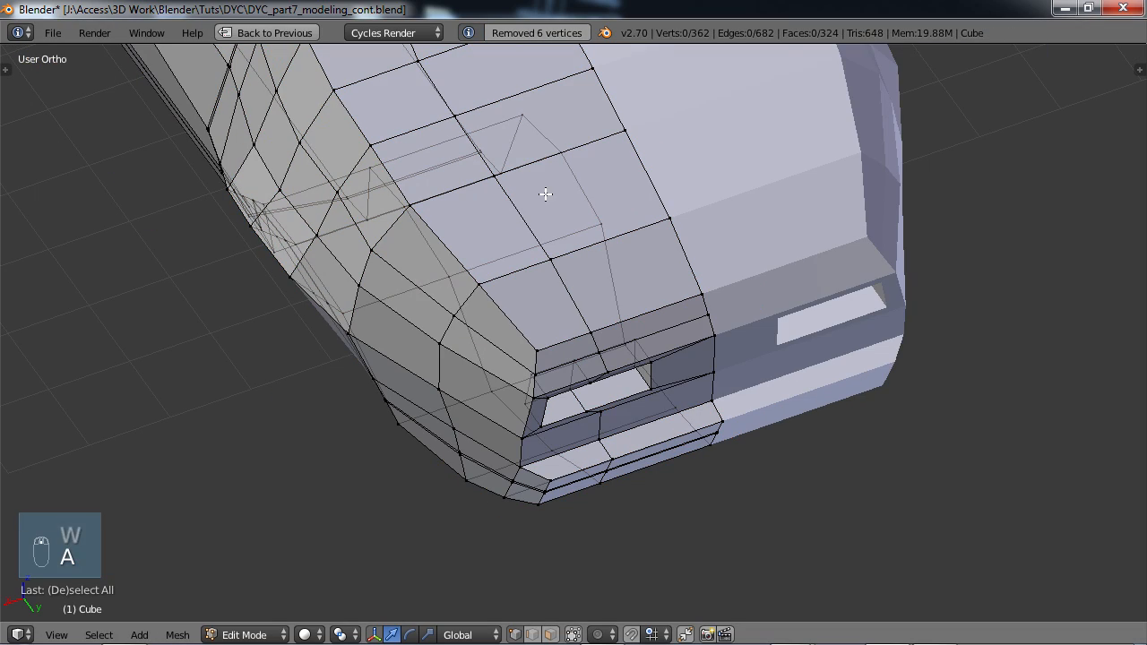
# - Move the kinked vertex on the rear deck's middle lengthwise line sideways so the line runs evenly
pyautogui.keyDown('shift'); pyautogui.moveTo(464, 232); pyautogui.dragTo(487, 368, button='middle'); pyautogui.keyUp('shift')
pyautogui.scroll(1, 479, 381)
pyautogui.click(403, 471)
pyautogui.press('g')
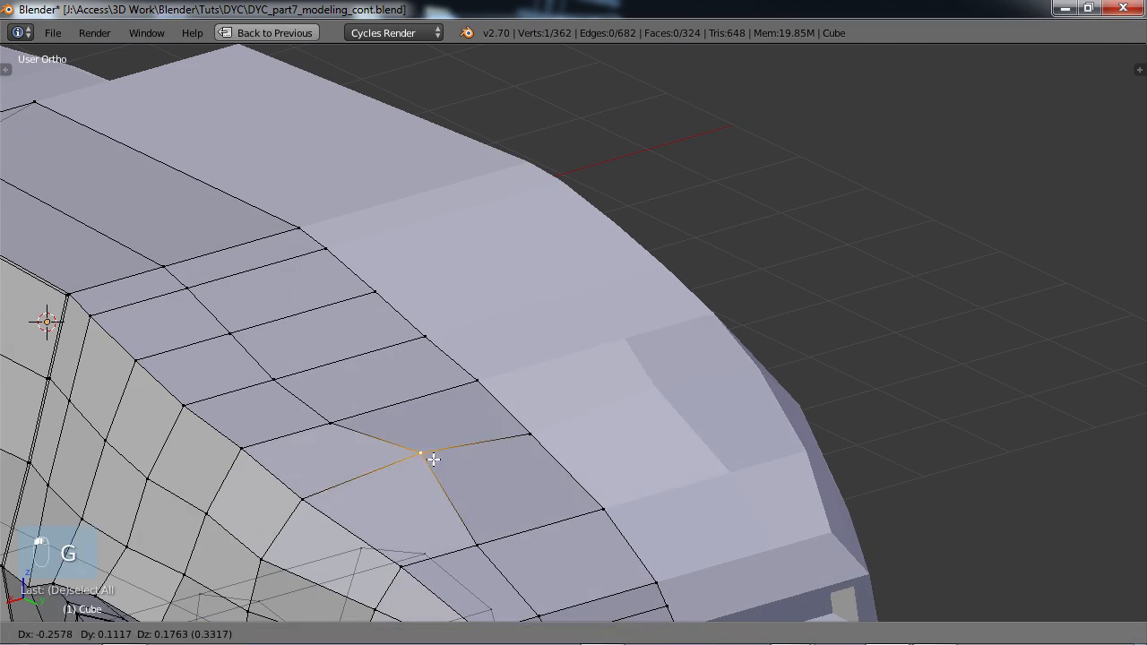
pyautogui.click(366, 466)
pyautogui.scroll(-2, 453, 501)
pyautogui.moveTo(486, 461); pyautogui.dragTo(504, 523, button='middle')
# - In face mode, select the rearmost deck faces and the rear panel faces around the light opening, down to the bumper ledge
pyautogui.click(574, 635)
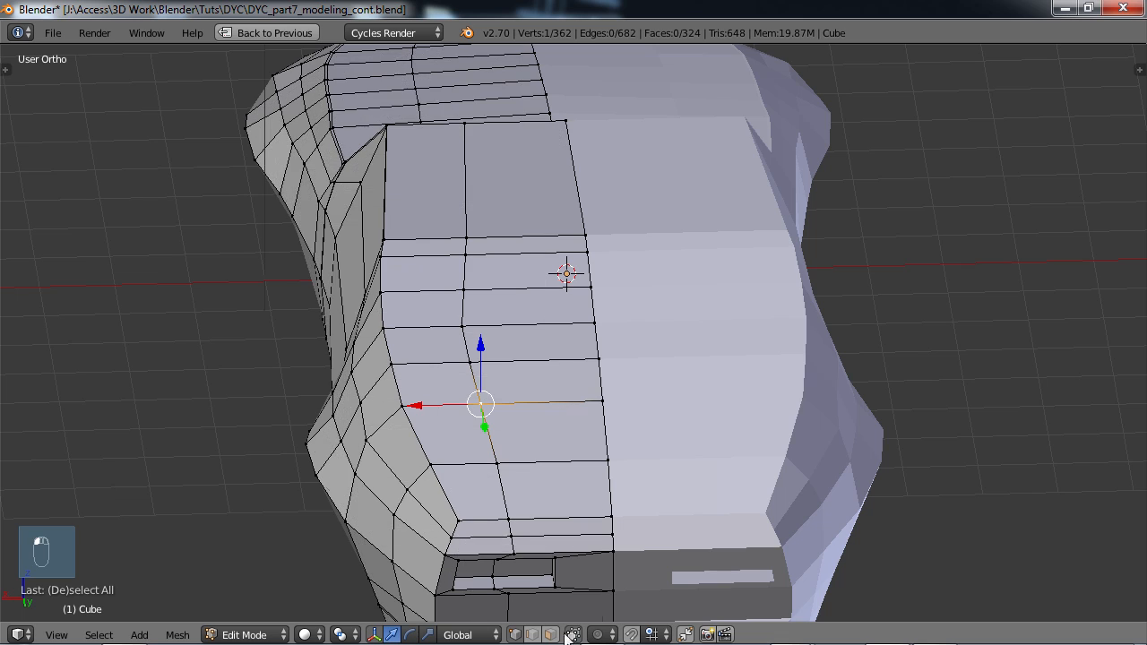
pyautogui.click(553, 635)
pyautogui.moveTo(555, 516); pyautogui.dragTo(609, 522, button='middle')
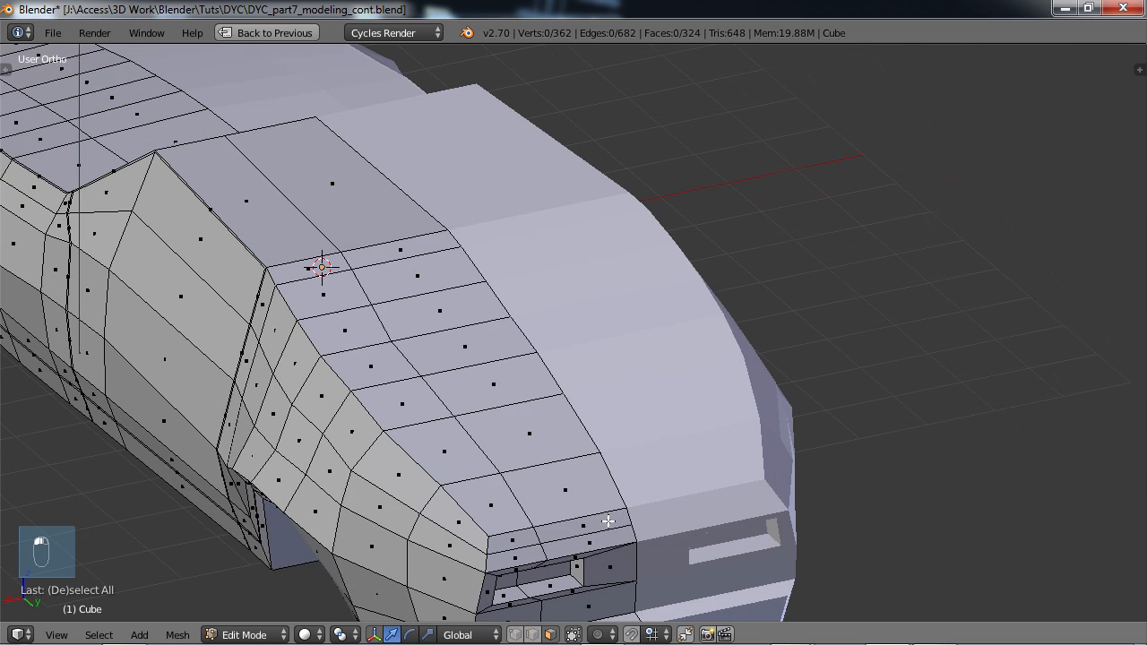
pyautogui.click(465, 463)
pyautogui.keyDown('shift'); pyautogui.click(544, 435); pyautogui.keyUp('shift')
pyautogui.keyDown('shift'); pyautogui.click(564, 491); pyautogui.keyUp('shift')
pyautogui.moveTo(548, 461); pyautogui.dragTo(507, 459, button='middle')
pyautogui.moveTo(560, 412)
pyautogui.mouseDown(button='middle')
pyautogui.moveTo(551, 385)
pyautogui.moveTo(540, 392)
pyautogui.mouseUp(button='middle')
pyautogui.press('c')
pyautogui.moveTo(540, 392)
pyautogui.mouseDown()
pyautogui.moveTo(504, 412)
pyautogui.moveTo(605, 468)
pyautogui.moveTo(506, 496)
pyautogui.moveTo(574, 500)
pyautogui.mouseUp()
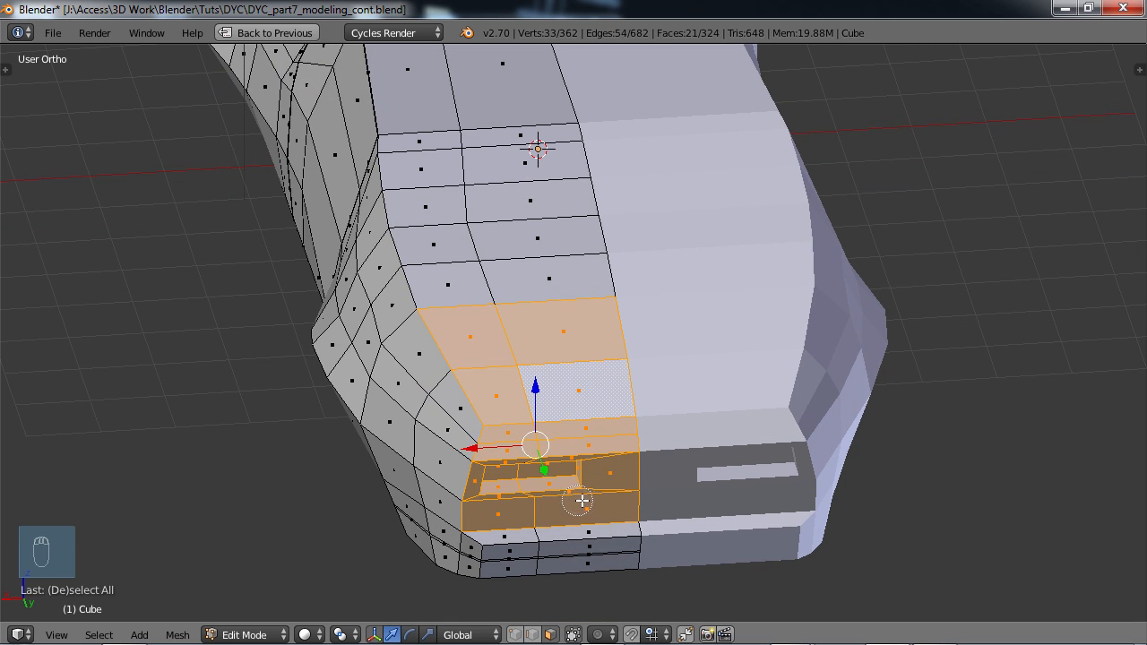
# - Add the hidden faces inside the light recess to the face selection, selecting through the mesh
pyautogui.moveTo(589, 499); pyautogui.dragTo(726, 494, button='middle')
pyautogui.click(573, 634)
pyautogui.press('c')
pyautogui.click(588, 462)
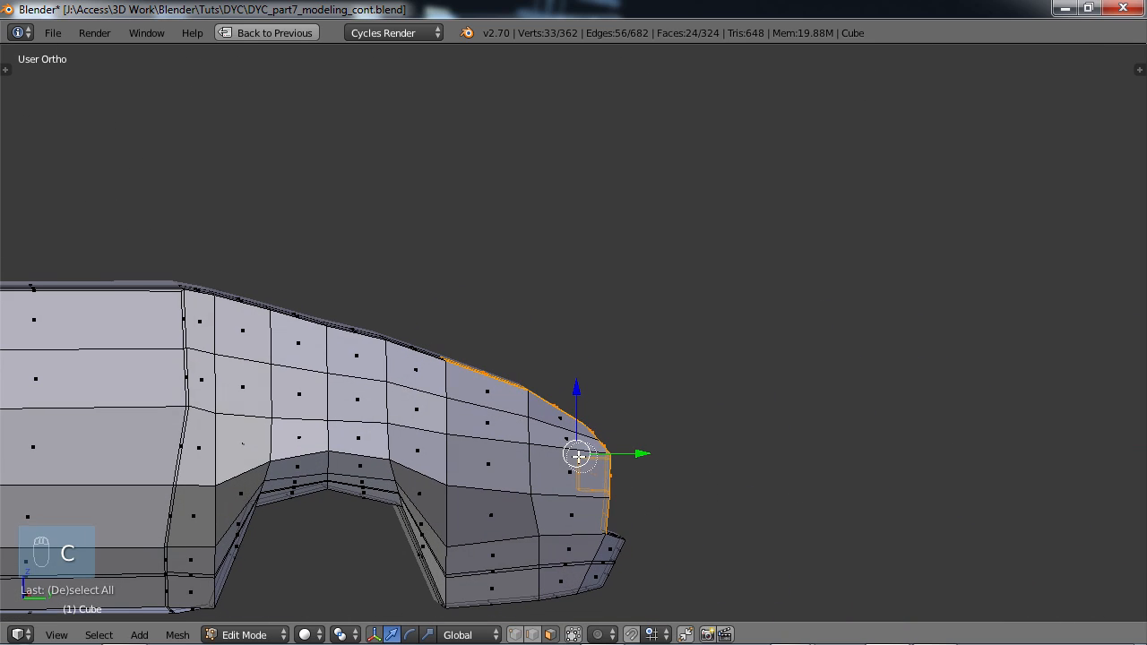
pyautogui.rightClick(679, 481)
pyautogui.moveTo(678, 482)
pyautogui.mouseDown(button='middle')
pyautogui.moveTo(491, 479)
pyautogui.moveTo(400, 425)
pyautogui.moveTo(496, 504)
pyautogui.moveTo(490, 484)
pyautogui.mouseUp(button='middle')
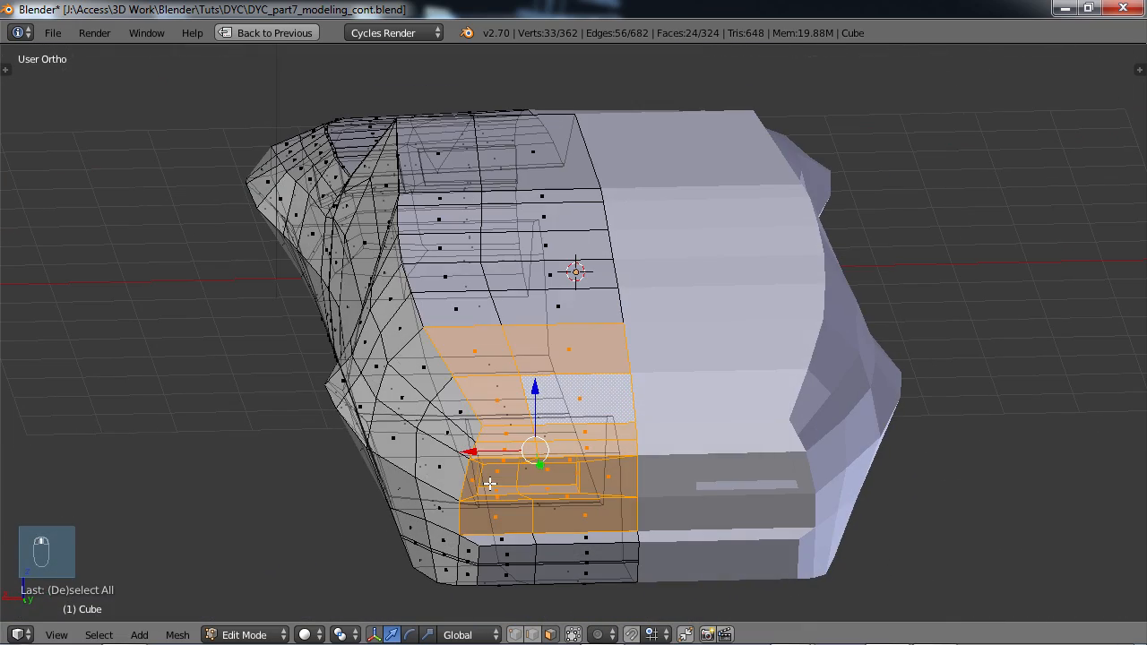
pyautogui.click(574, 634)
pyautogui.scroll(4, 574, 621)
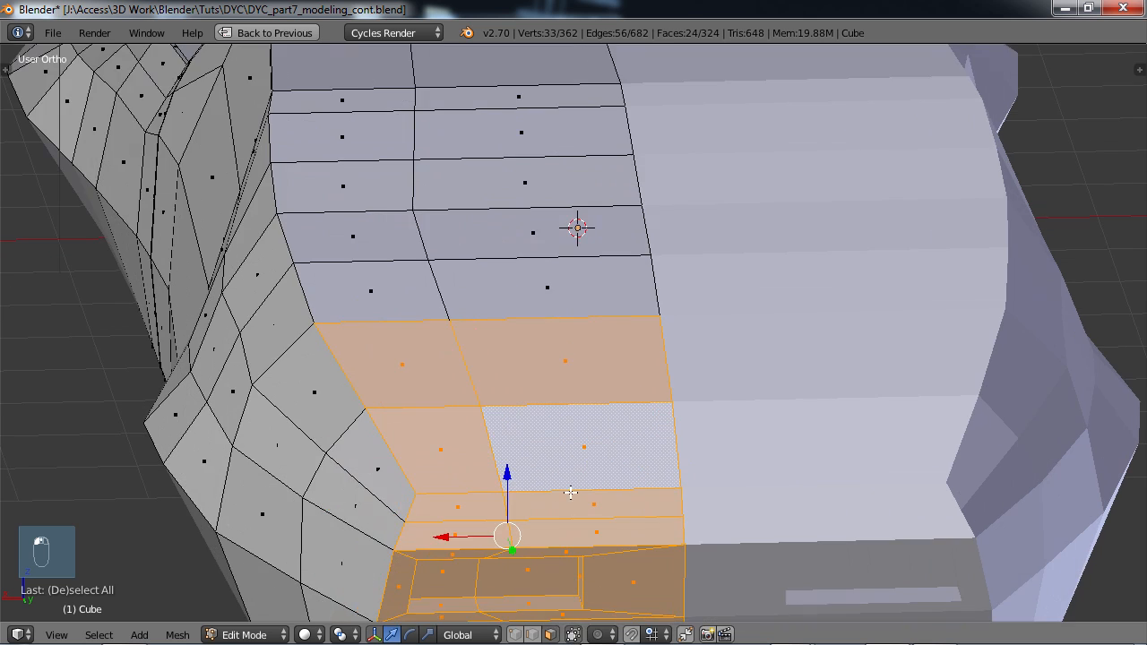
# - Extrude the selected rear faces in place and scale them to about 0.98
pyautogui.press('e')
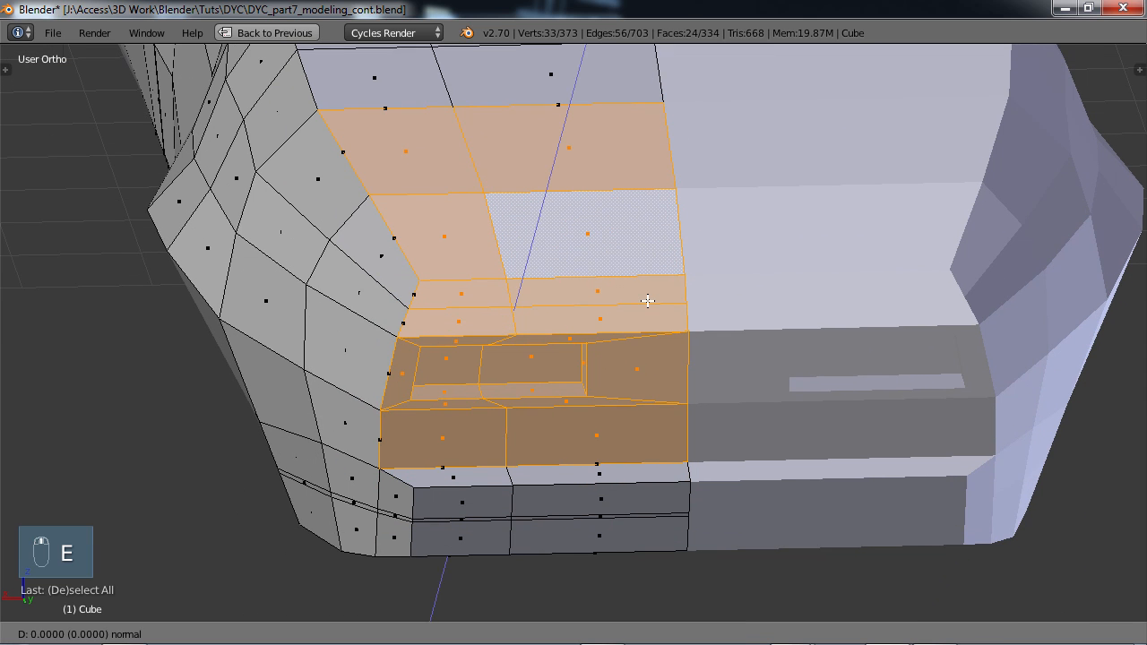
pyautogui.click(648, 301)
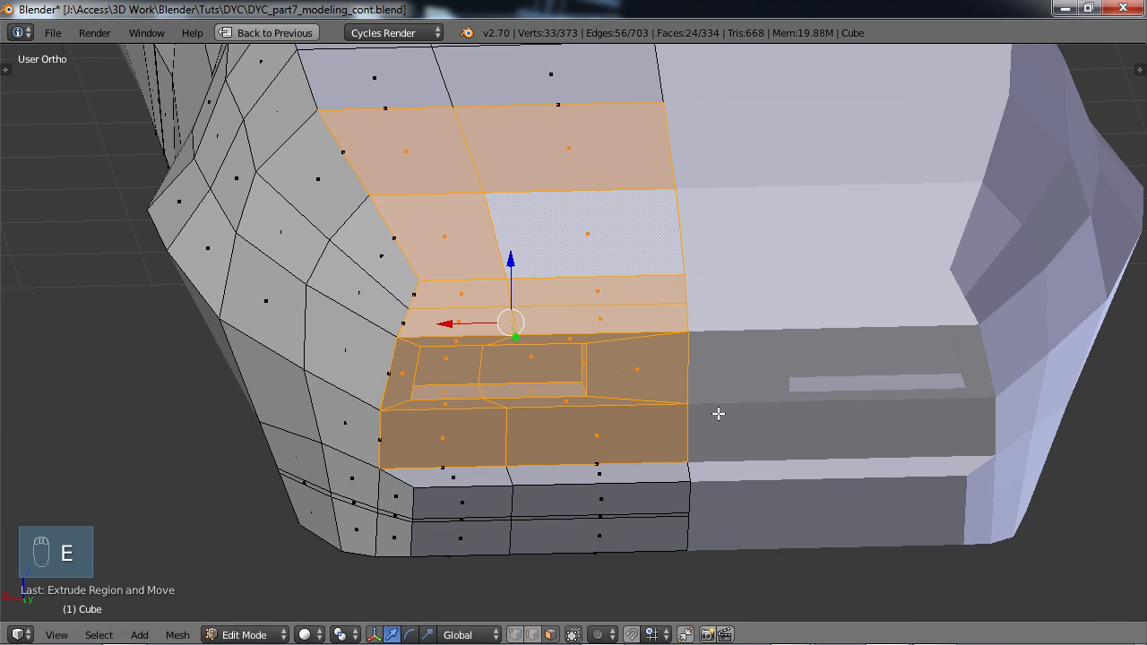
pyautogui.press('s')
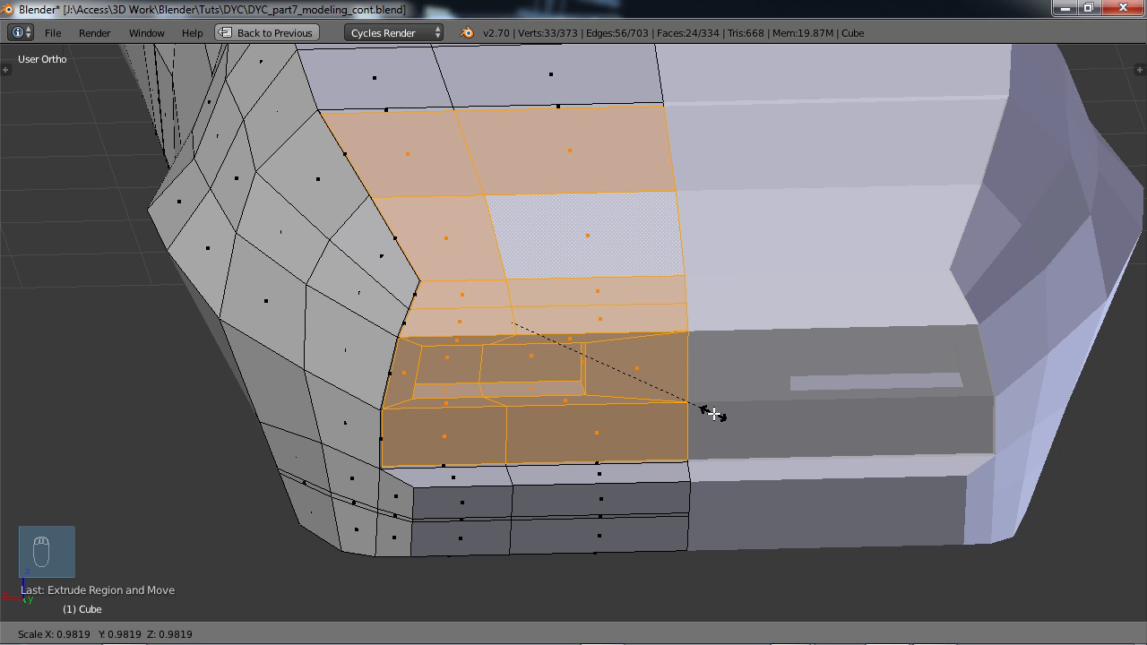
pyautogui.click(713, 413)
# - Select the extruded region's side border edges from the deck down past the light and move them slightly inward along X
pyautogui.moveTo(568, 238); pyautogui.dragTo(622, 292, button='middle')
pyautogui.moveTo(393, 246); pyautogui.dragTo(610, 378, button='middle')
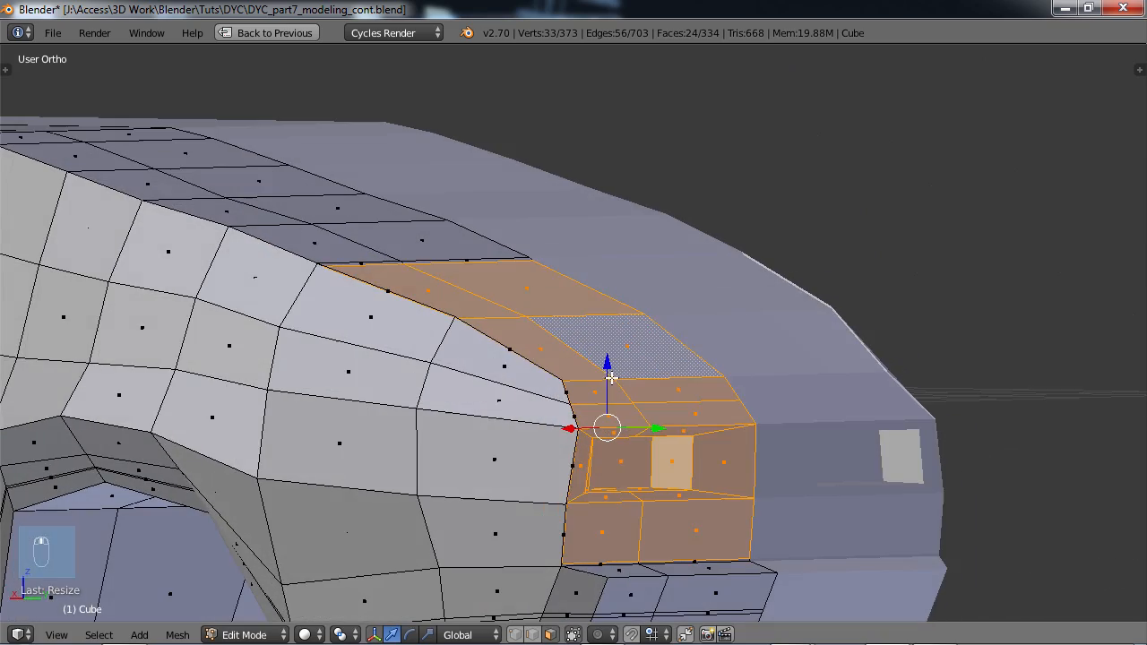
pyautogui.moveTo(655, 468); pyautogui.dragTo(499, 392, button='middle')
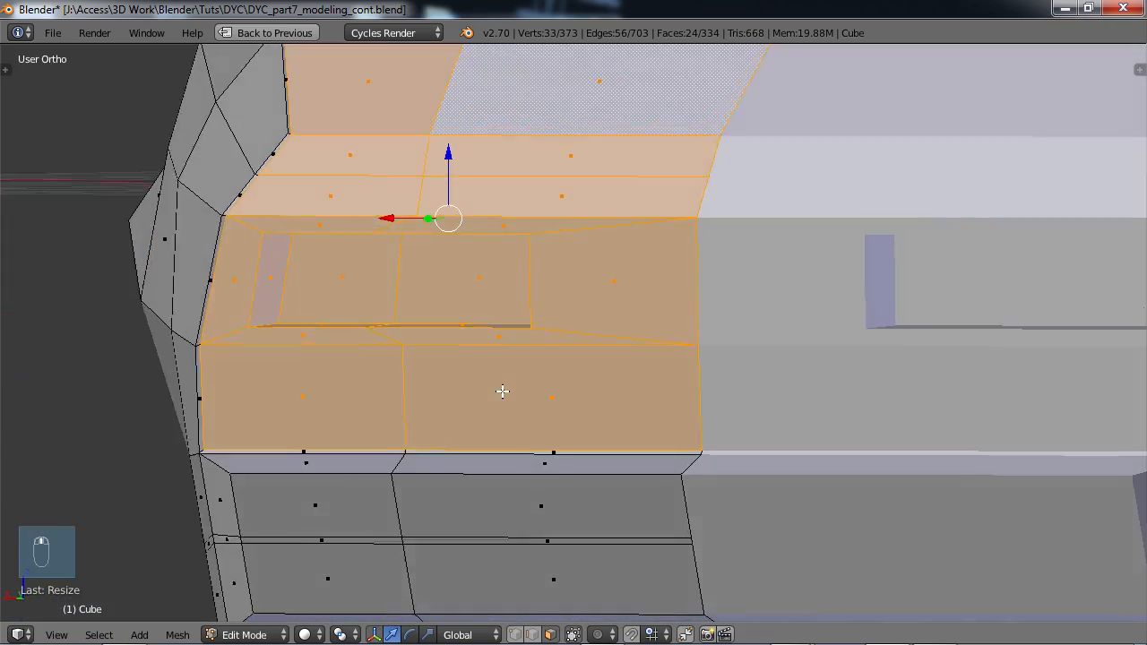
pyautogui.moveTo(443, 299); pyautogui.dragTo(580, 365, button='middle')
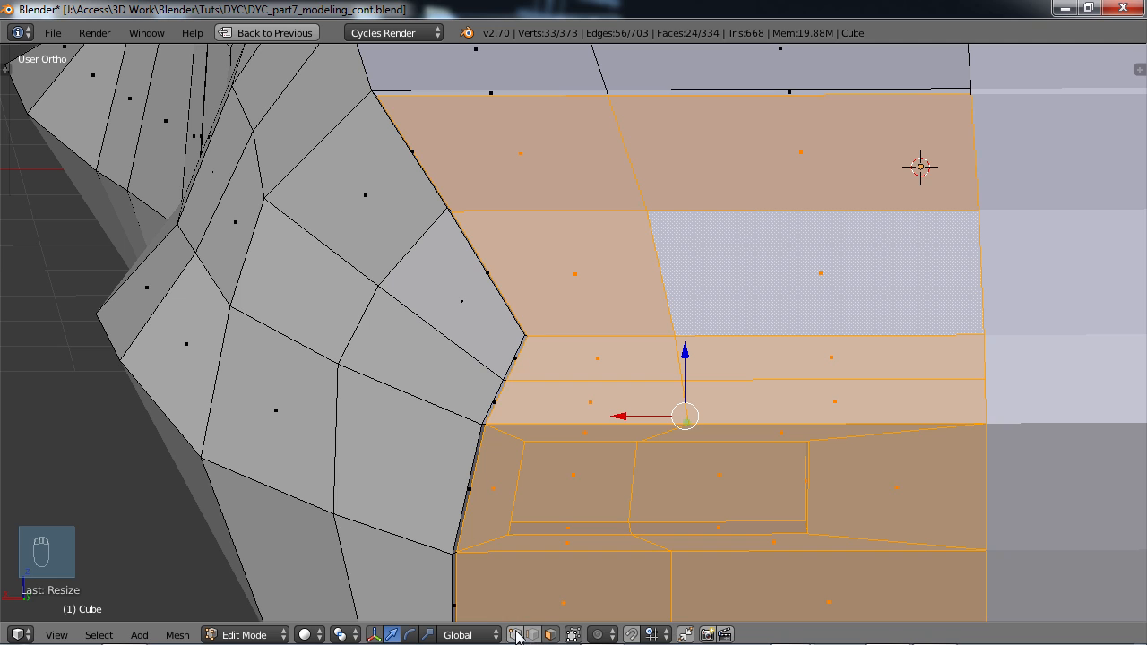
pyautogui.keyDown('alt'); pyautogui.rightClick(481, 253); pyautogui.keyUp('alt')
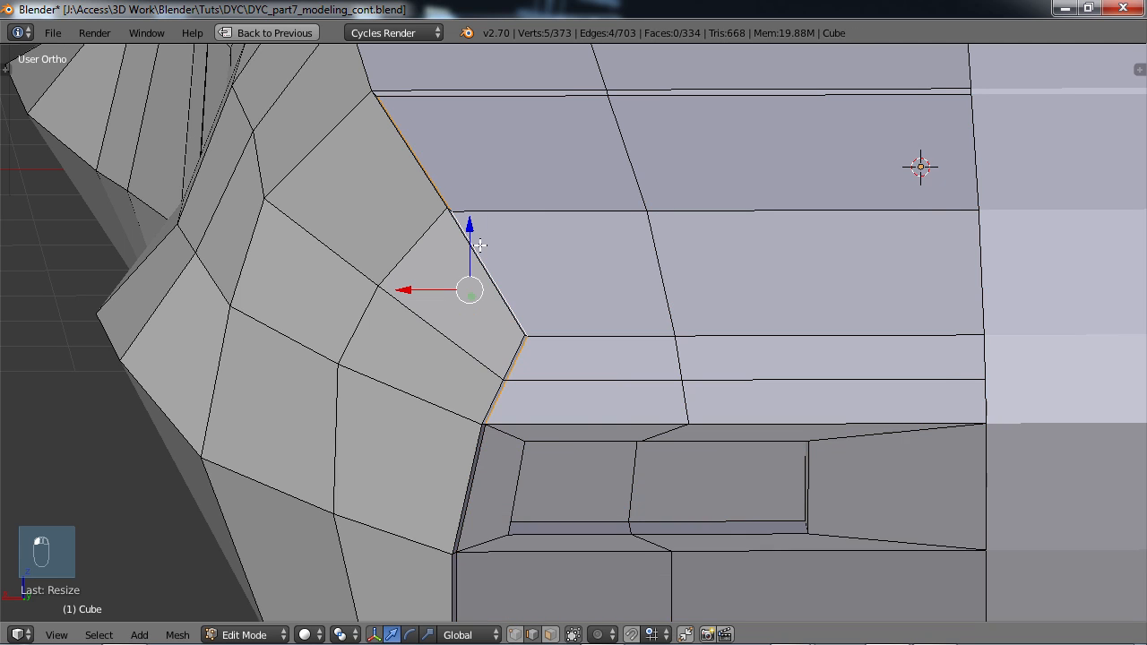
pyautogui.keyDown('alt'); pyautogui.keyDown('shift'); pyautogui.rightClick(482, 466); pyautogui.keyUp('shift'); pyautogui.keyUp('alt')
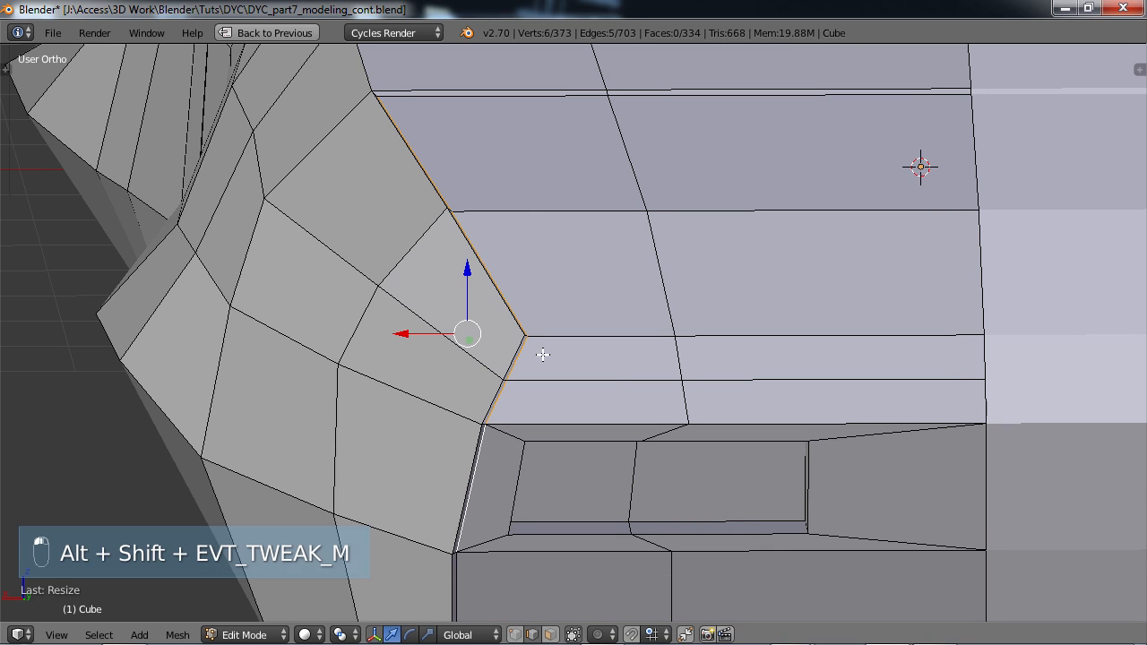
pyautogui.keyDown('alt'); pyautogui.keyDown('shift'); pyautogui.rightClick(466, 575); pyautogui.keyUp('shift'); pyautogui.keyUp('alt')
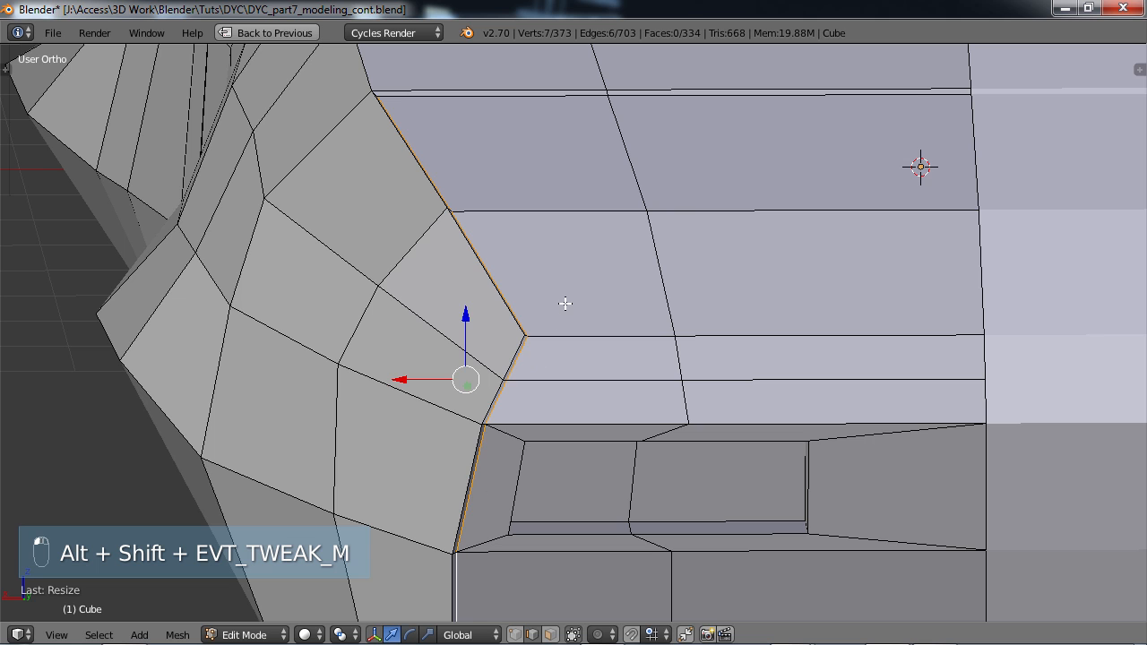
pyautogui.moveTo(557, 321); pyautogui.dragTo(565, 304, button='middle')
pyautogui.moveTo(435, 363); pyautogui.dragTo(440, 362)
# - Select two border edges near the upper rear corner, nudge them slightly upward and clear the selection
pyautogui.moveTo(572, 292); pyautogui.dragTo(746, 318, button='middle')
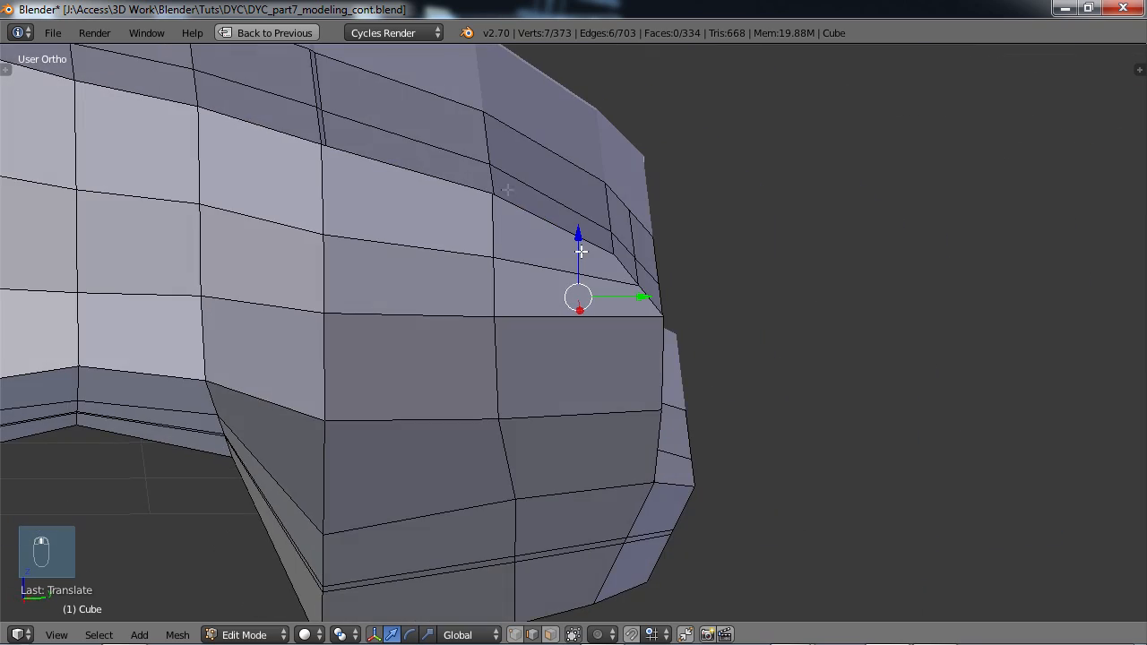
pyautogui.keyDown('shift'); pyautogui.moveTo(519, 198); pyautogui.dragTo(842, 402, button='middle'); pyautogui.keyUp('shift')
pyautogui.moveTo(772, 367); pyautogui.dragTo(743, 353, button='middle')
pyautogui.scroll(3, 709, 280)
pyautogui.click(709, 262)
pyautogui.keyDown('shift'); pyautogui.click(667, 301); pyautogui.keyUp('shift')
pyautogui.moveTo(699, 207); pyautogui.dragTo(697, 205)
pyautogui.moveTo(845, 364); pyautogui.dragTo(673, 335, button='middle')
pyautogui.press('a')
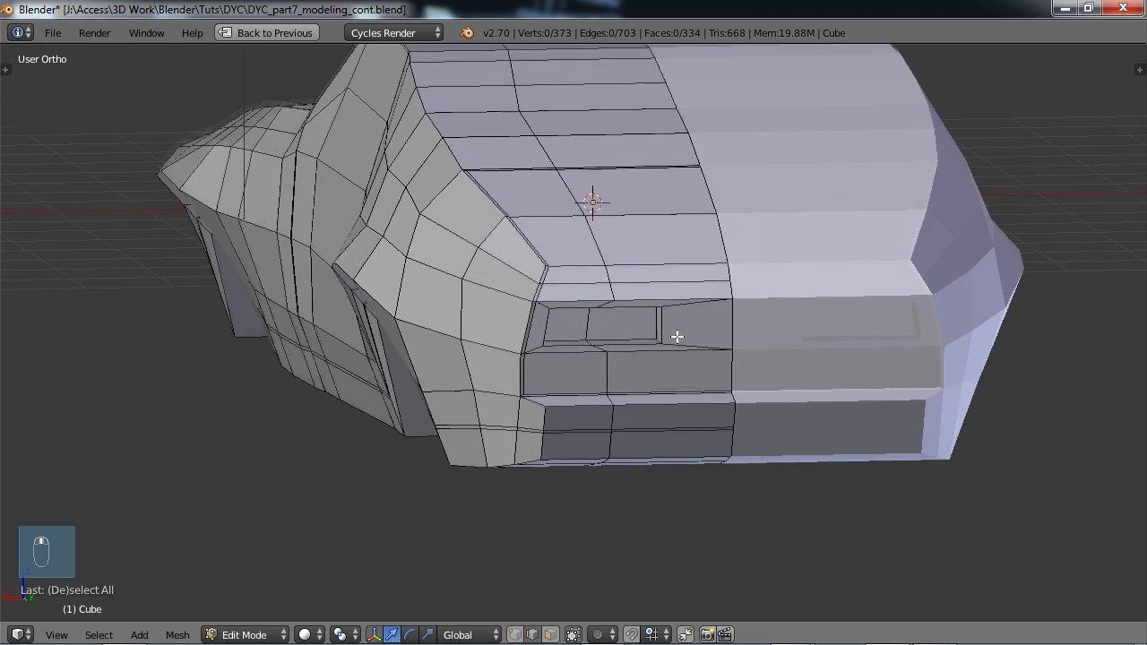
pyautogui.scroll(3, 690, 359)
pyautogui.scroll(2, 690, 359)
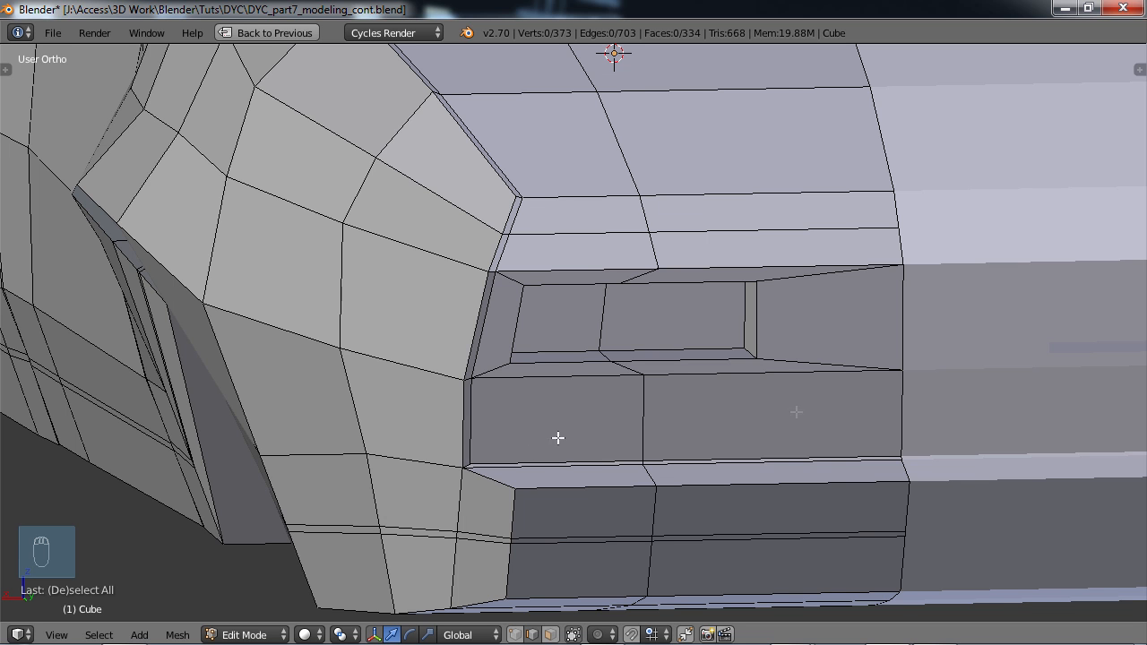
# - Examine the rear light recess, bumper and deck surfaces from several angles
pyautogui.scroll(-4, 287, 399)
pyautogui.moveTo(411, 366); pyautogui.dragTo(257, 377, button='middle')
pyautogui.moveTo(706, 371); pyautogui.dragTo(683, 384, button='middle')
pyautogui.scroll(3, 548, 466)
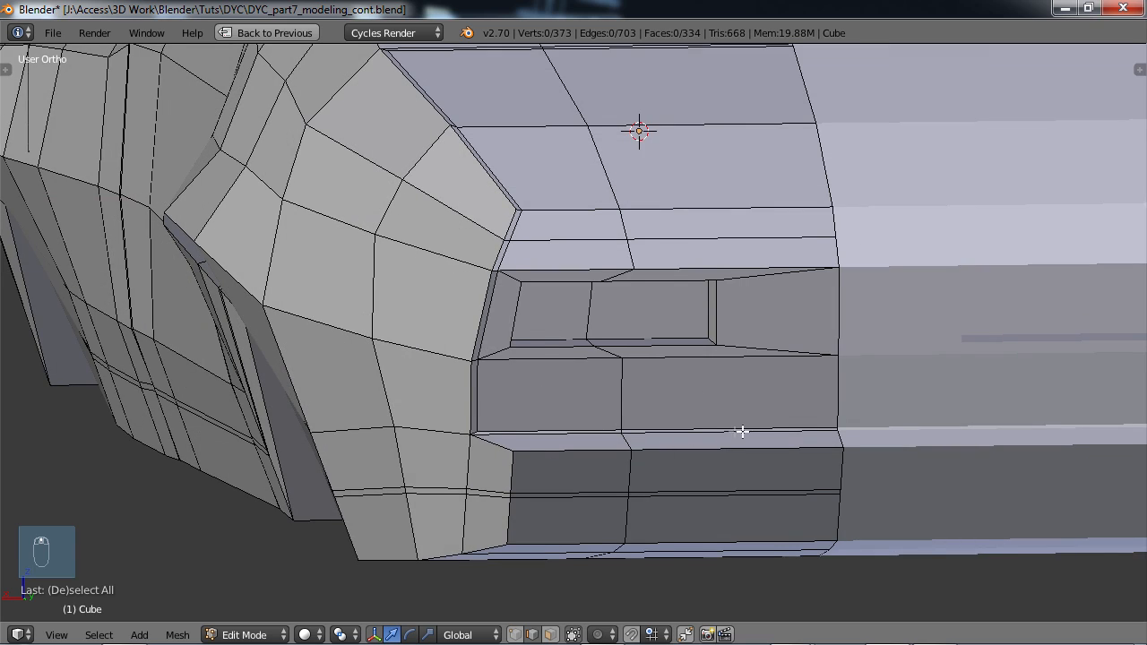
pyautogui.keyDown('shift'); pyautogui.moveTo(743, 432); pyautogui.dragTo(684, 424, button='middle'); pyautogui.keyUp('shift')
pyautogui.moveTo(607, 436); pyautogui.dragTo(691, 424, button='middle')
pyautogui.scroll(-3, 558, 420)
pyautogui.moveTo(558, 421); pyautogui.dragTo(652, 408, button='middle')
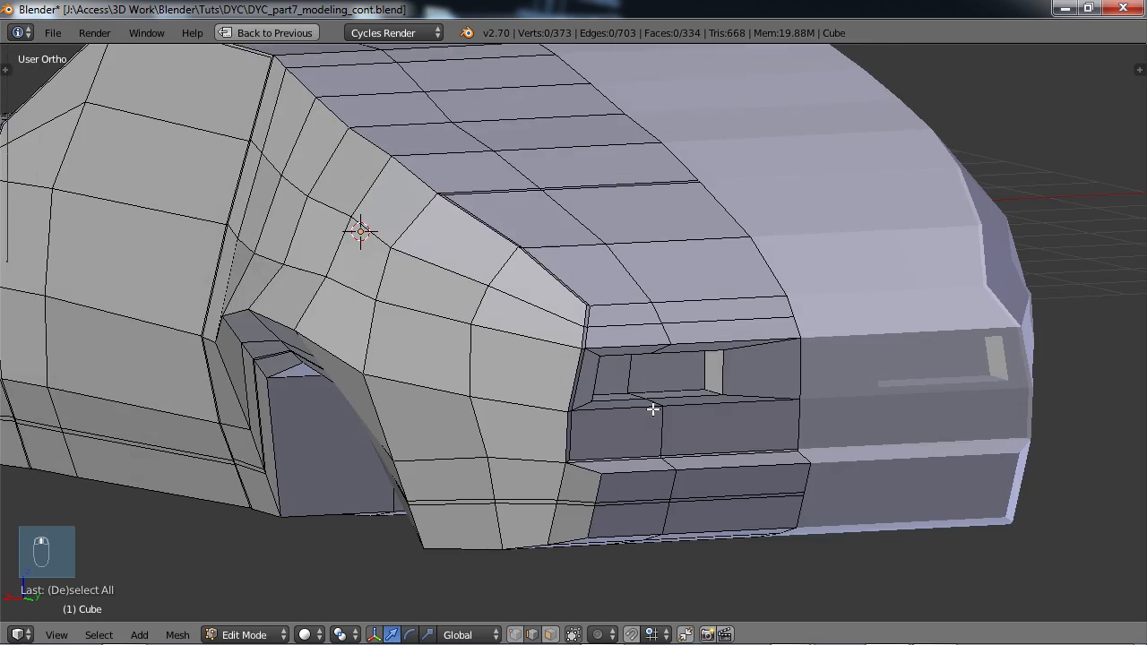
pyautogui.moveTo(670, 371); pyautogui.dragTo(773, 336, button='middle')
# - Switch to vertex selection and nudge a single vertex on the car's rear side
pyautogui.click(519, 633)
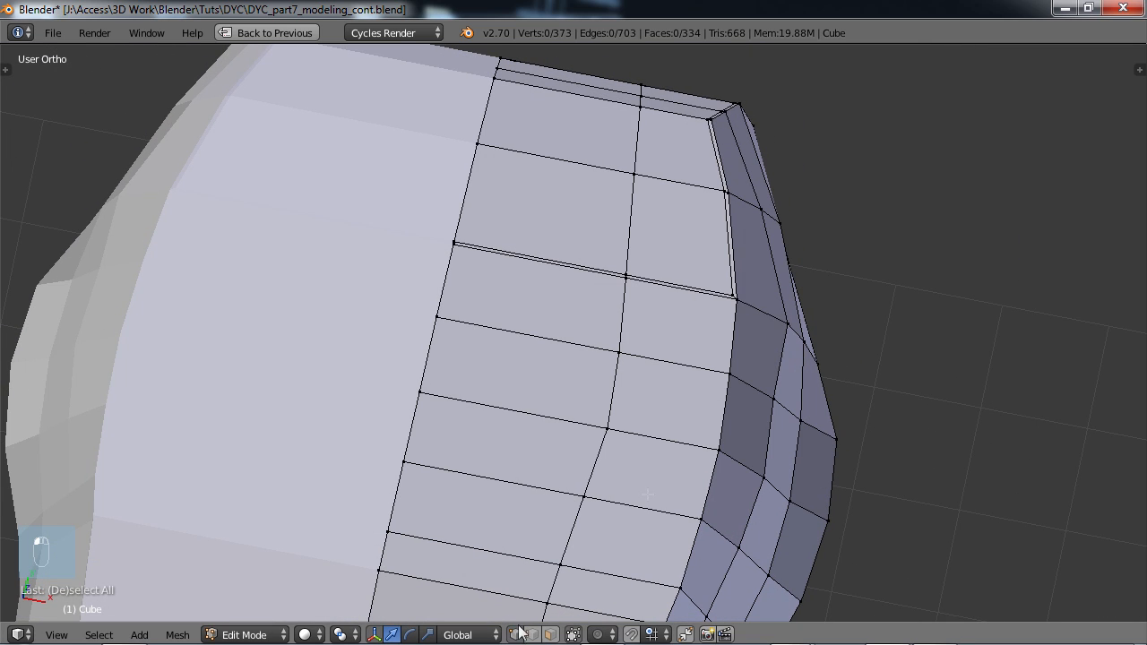
pyautogui.moveTo(855, 336); pyautogui.dragTo(848, 332)
pyautogui.scroll(-3, 827, 412)
pyautogui.moveTo(827, 412); pyautogui.dragTo(653, 350, button='middle')
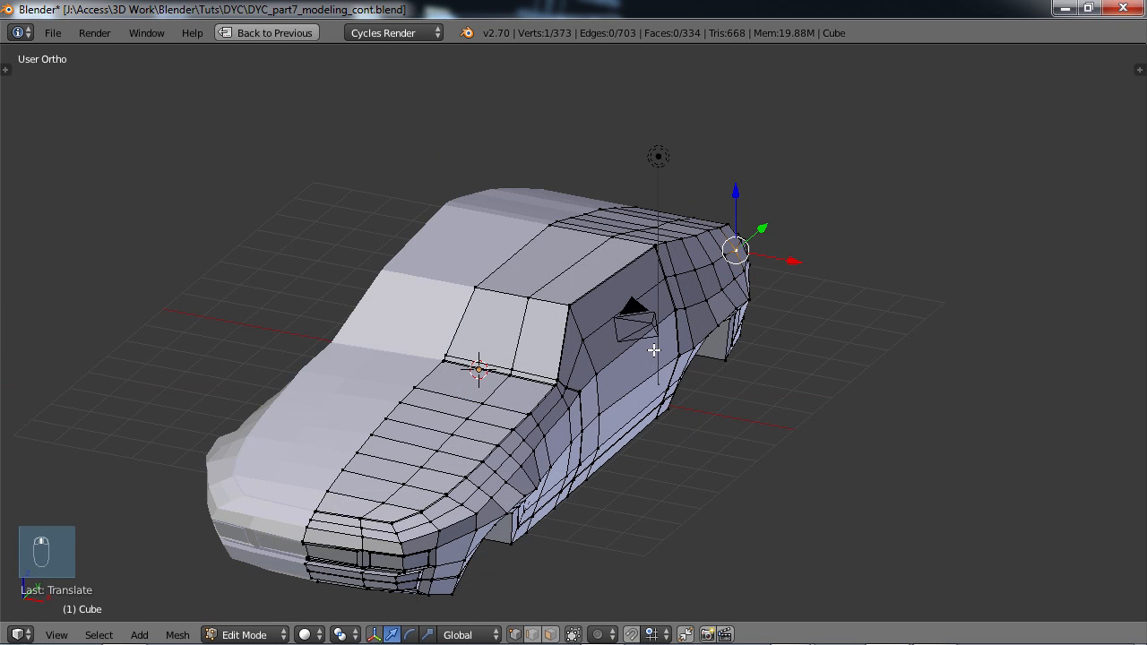
# - Save the file over the existing version and clear the vertex selection
pyautogui.hotkey('ctrl', 's')
pyautogui.click(558, 325)
pyautogui.scroll(-2, 551, 336)
pyautogui.moveTo(534, 360); pyautogui.dragTo(585, 313, button='middle')
pyautogui.press('a')
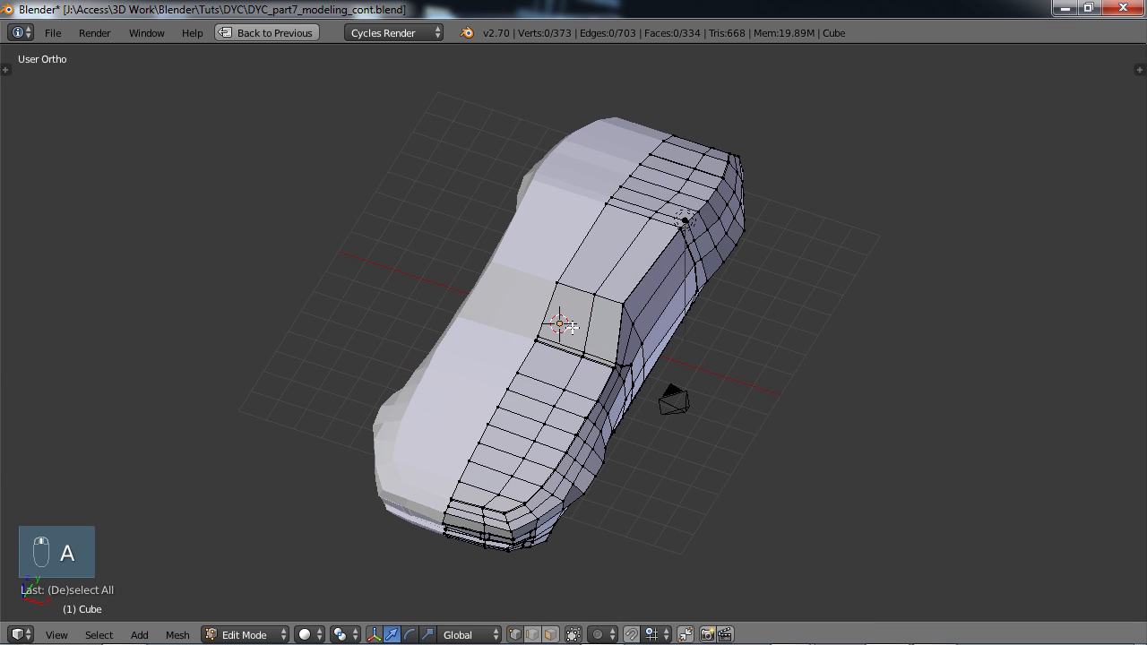
# - Switch to face selection, select the thin face loop outlining the hood and delete its faces
pyautogui.scroll(4, 568, 383)
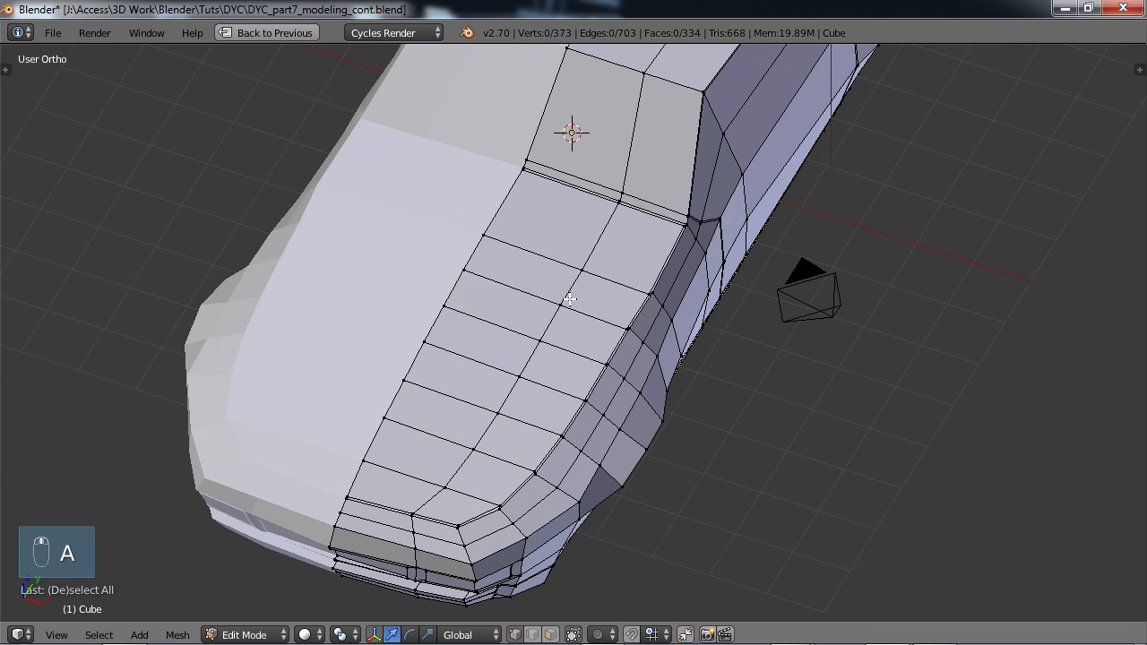
pyautogui.click(551, 635)
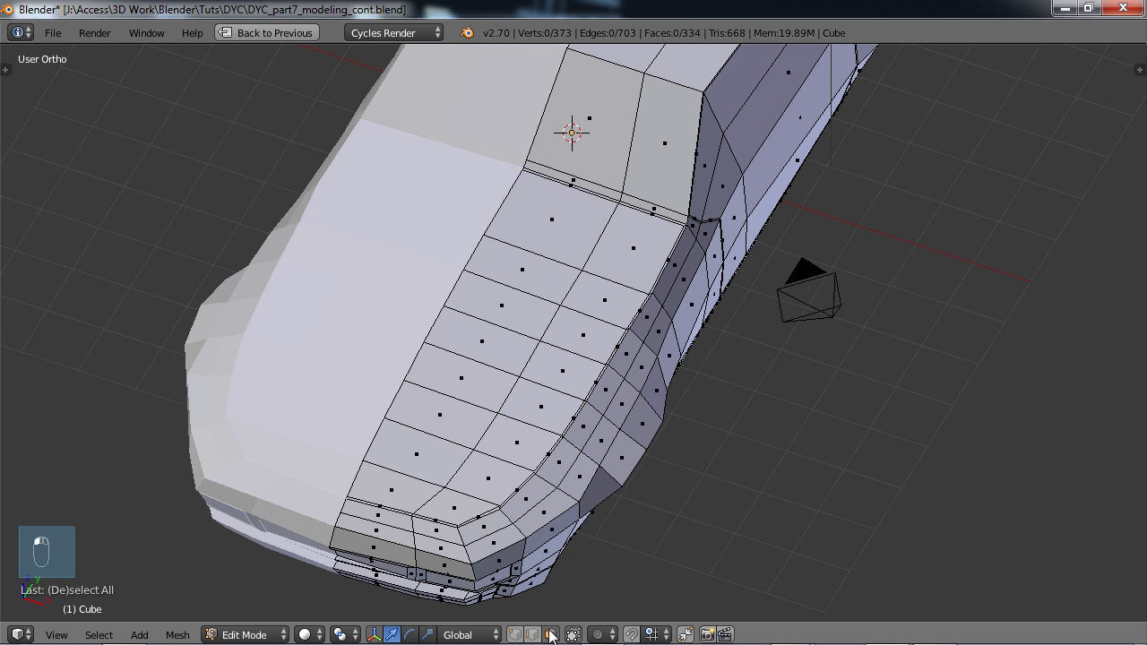
pyautogui.scroll(1, 532, 282)
pyautogui.keyDown('shift'); pyautogui.moveTo(532, 248); pyautogui.dragTo(458, 403, button='middle'); pyautogui.keyUp('shift')
pyautogui.scroll(4, 466, 402)
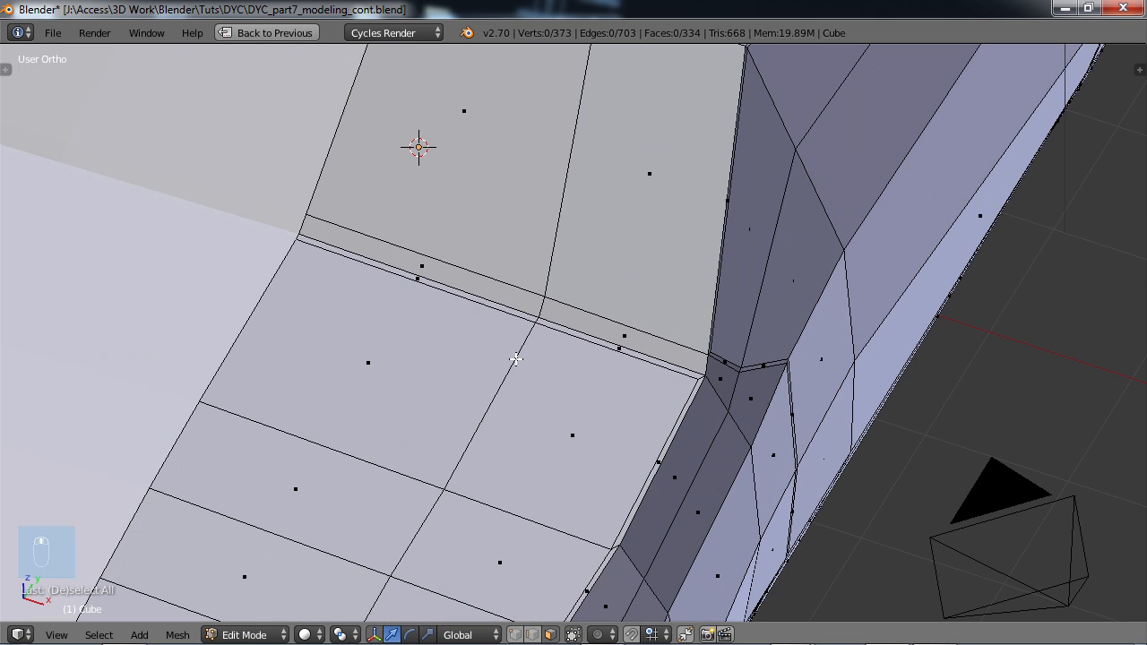
pyautogui.keyDown('alt'); pyautogui.rightClick(535, 317); pyautogui.keyUp('alt')
pyautogui.keyDown('alt'); pyautogui.rightClick(537, 320); pyautogui.keyUp('alt')
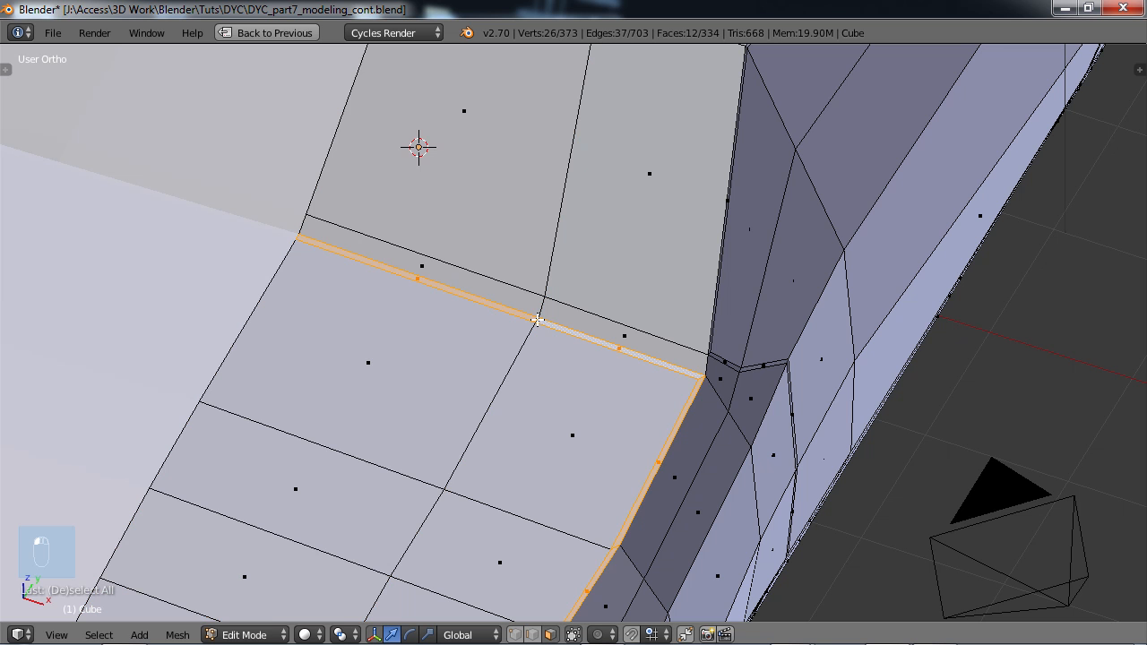
pyautogui.scroll(-5, 539, 317)
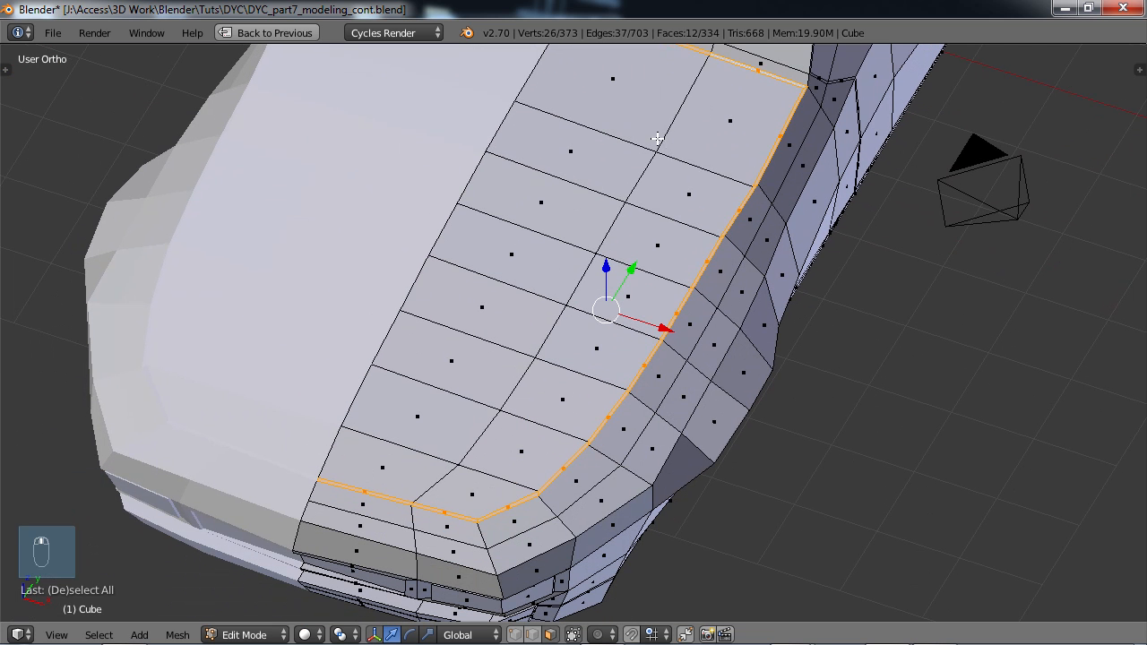
pyautogui.moveTo(329, 494); pyautogui.dragTo(440, 438, button='middle')
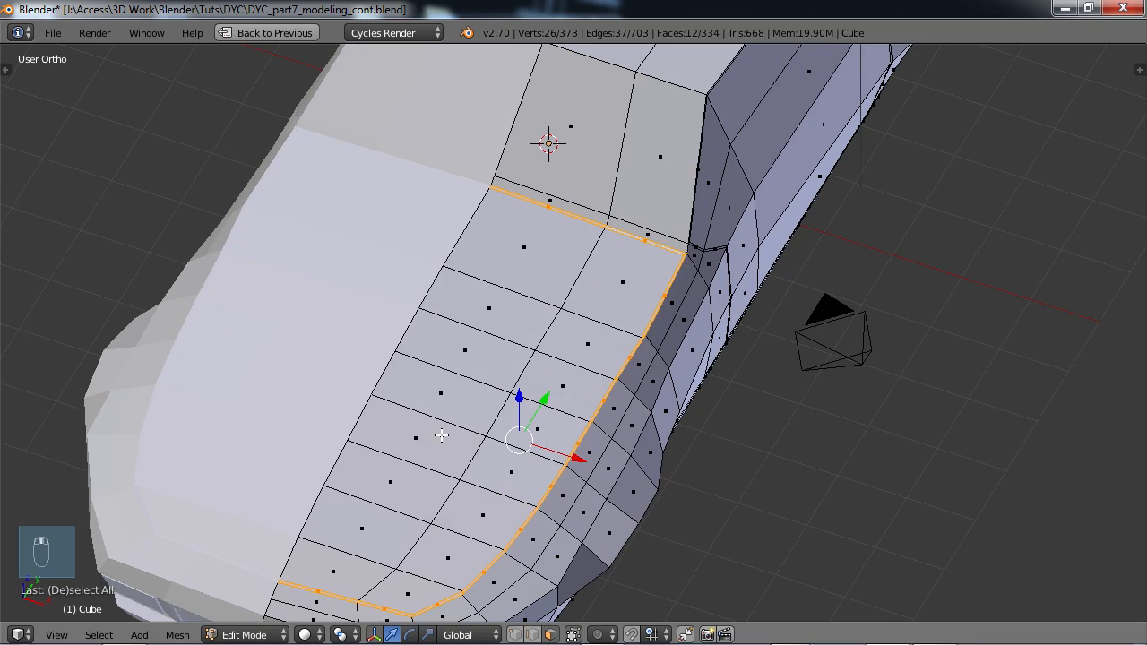
pyautogui.press('x')
pyautogui.click(441, 436)
# - Select the thin face loop around the door and deselect its front and rear sections from the horizontal sill strip downward
pyautogui.scroll(-2, 500, 377)
pyautogui.moveTo(500, 377)
pyautogui.mouseDown(button='middle')
pyautogui.moveTo(397, 397)
pyautogui.moveTo(458, 241)
pyautogui.moveTo(492, 418)
pyautogui.moveTo(514, 386)
pyautogui.mouseUp(button='middle')
pyautogui.scroll(5, 510, 389)
pyautogui.scroll(2, 534, 477)
pyautogui.keyDown('shift'); pyautogui.moveTo(534, 477); pyautogui.dragTo(501, 478, button='middle'); pyautogui.keyUp('shift')
pyautogui.scroll(4, 438, 442)
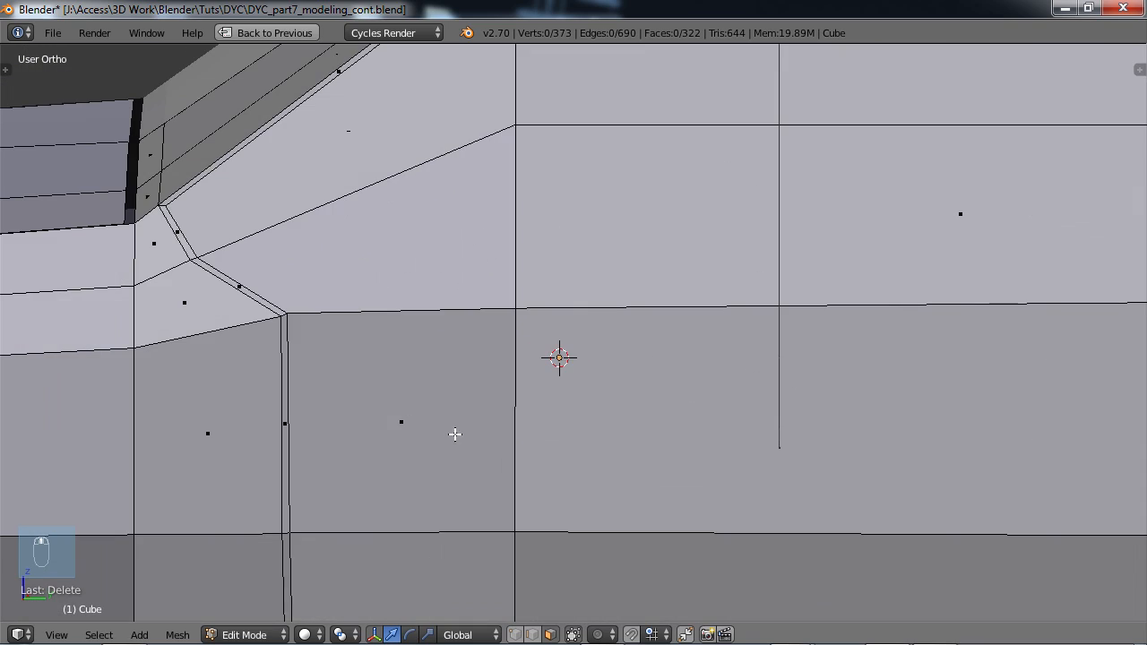
pyautogui.keyDown('ctrl'); pyautogui.keyDown('alt'); pyautogui.rightClick(286, 530); pyautogui.keyUp('alt'); pyautogui.keyUp('ctrl')
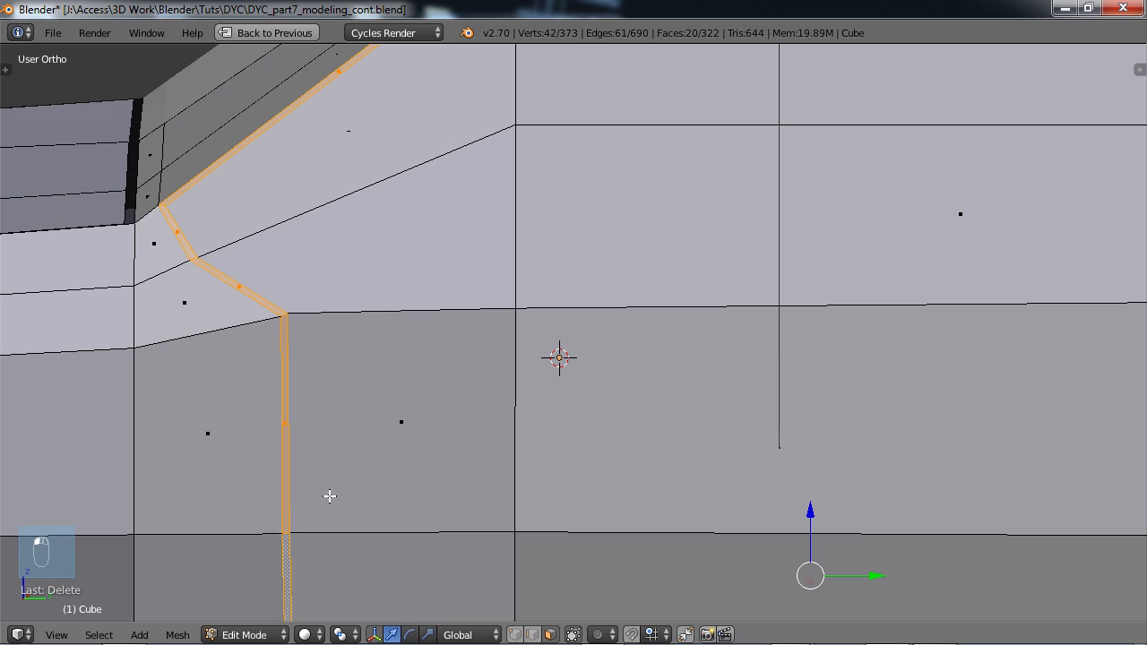
pyautogui.scroll(-6, 372, 458)
pyautogui.moveTo(501, 454); pyautogui.dragTo(460, 344, button='middle')
pyautogui.press('c')
pyautogui.moveTo(461, 409)
pyautogui.mouseDown(button='middle')
pyautogui.moveTo(433, 350)
pyautogui.moveTo(436, 323)
pyautogui.mouseUp(button='middle')
pyautogui.moveTo(814, 414); pyautogui.dragTo(789, 337, button='middle')
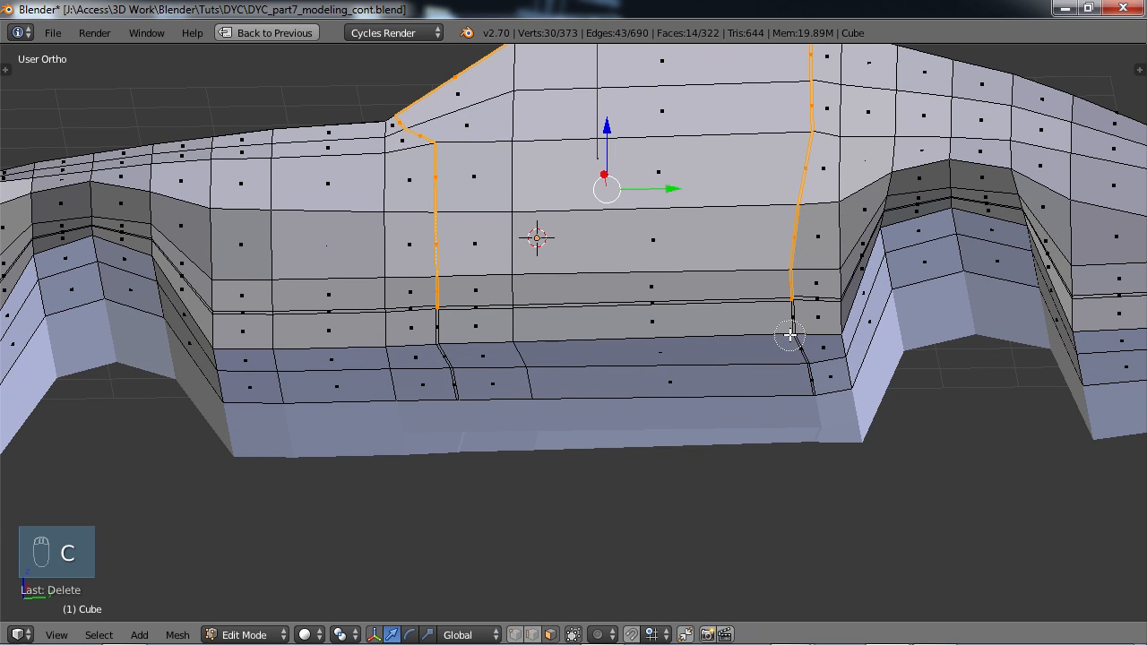
# - Add the two thin faces along the door's lower edge to the selection and delete the complete door outline
pyautogui.scroll(2, 579, 328)
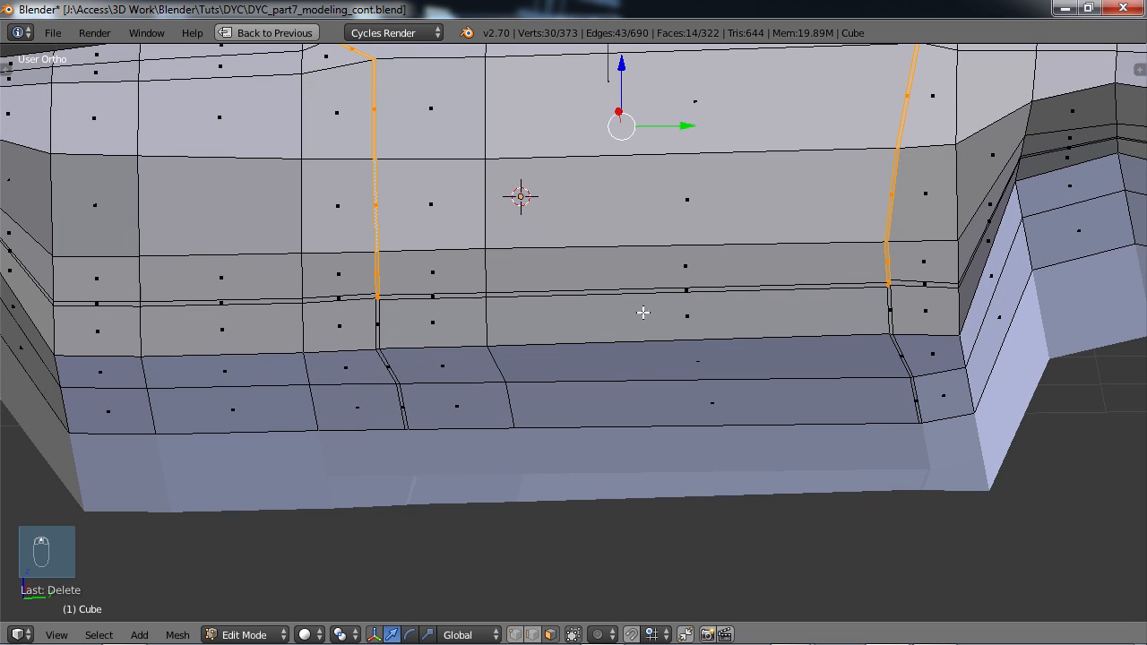
pyautogui.keyDown('shift'); pyautogui.rightClick(687, 291); pyautogui.keyUp('shift')
pyautogui.keyDown('shift'); pyautogui.rightClick(432, 295); pyautogui.keyUp('shift')
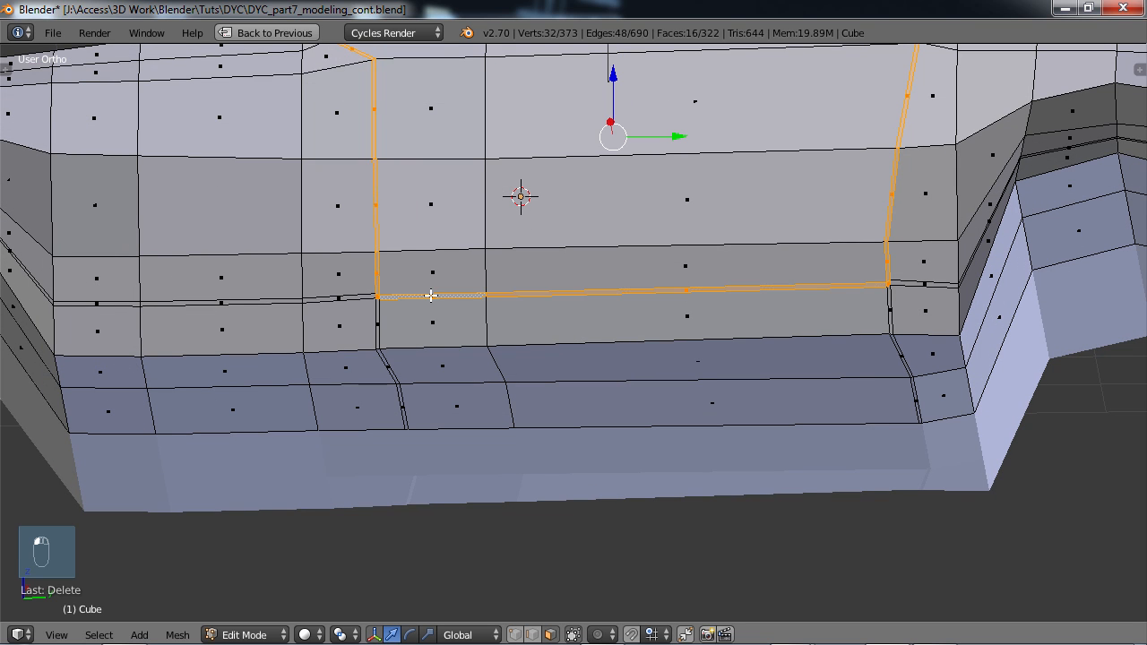
pyautogui.scroll(-4, 457, 344)
pyautogui.moveTo(457, 344); pyautogui.dragTo(474, 386, button='middle')
pyautogui.press('x')
pyautogui.click(493, 373)
# - Select the thin face loop outlining the rear deck and light panel and delete its faces
pyautogui.scroll(3, 471, 396)
pyautogui.scroll(2, 470, 394)
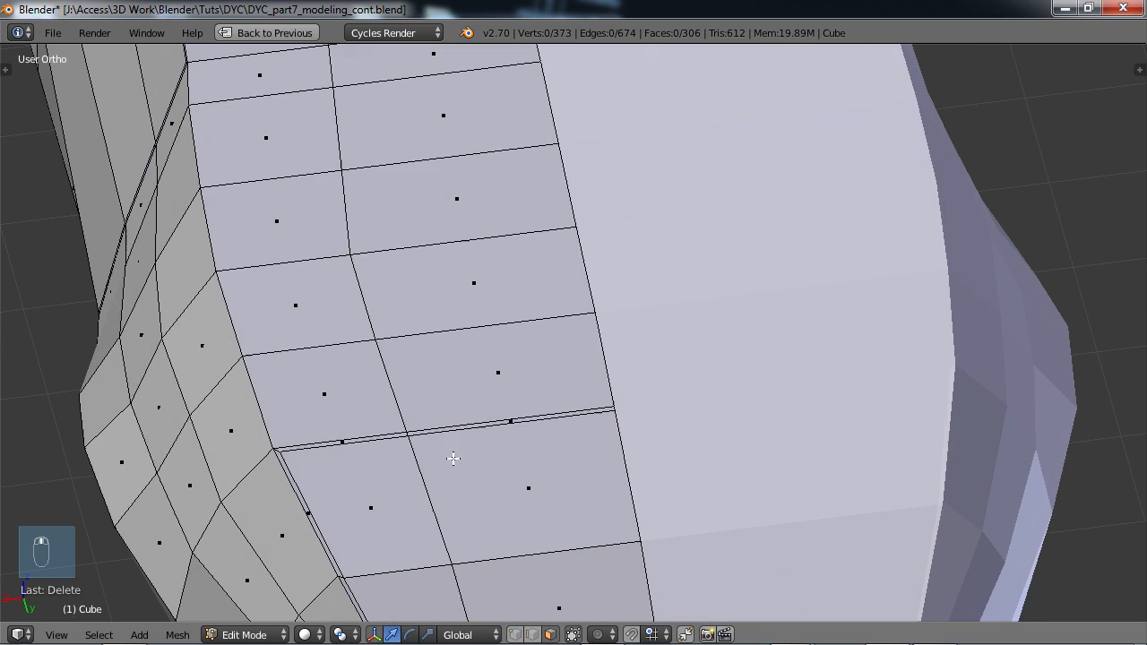
pyautogui.keyDown('alt'); pyautogui.rightClick(409, 433); pyautogui.keyUp('alt')
pyautogui.scroll(-5, 410, 435)
pyautogui.moveTo(410, 435); pyautogui.dragTo(502, 412, button='middle')
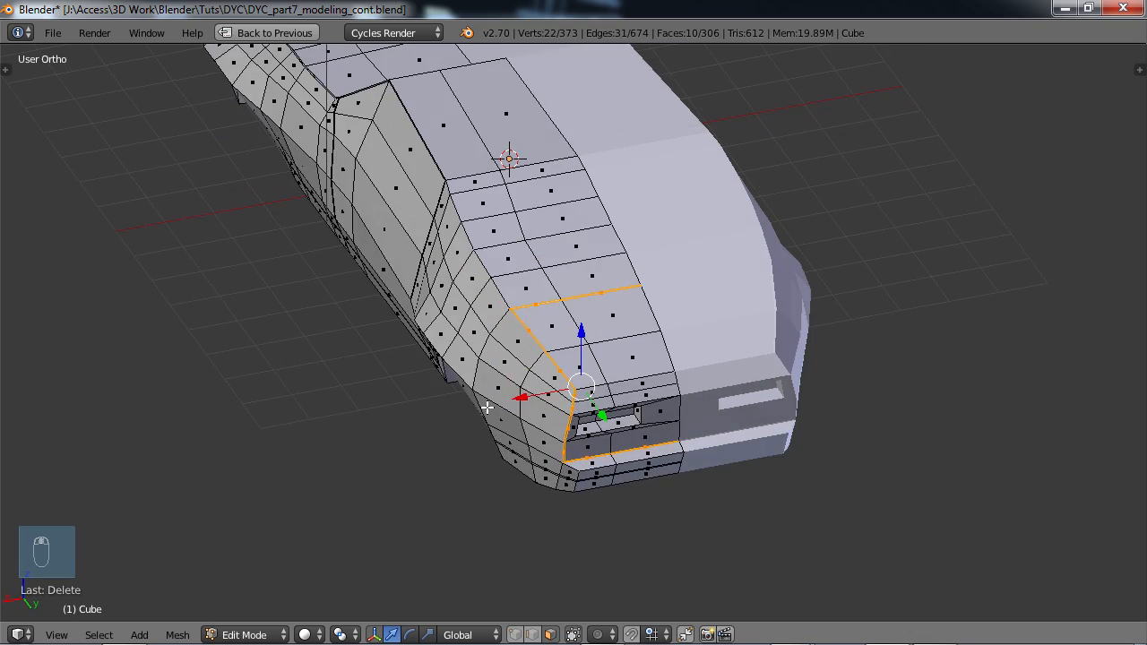
pyautogui.scroll(4, 538, 431)
pyautogui.press('x')
pyautogui.click(554, 440)
# - Return to Object Mode and save the file over the existing version
pyautogui.moveTo(555, 440); pyautogui.dragTo(609, 410, button='middle')
pyautogui.scroll(-2, 560, 415)
pyautogui.press('Tab')
pyautogui.scroll(-5, 619, 365)
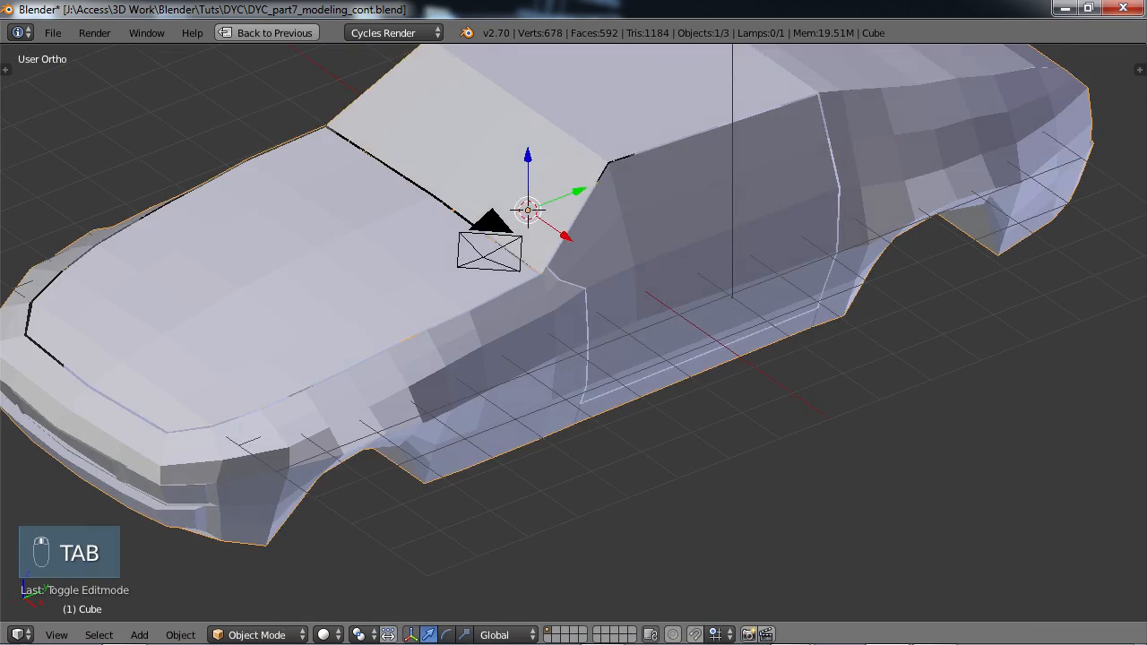
pyautogui.moveTo(617, 359); pyautogui.dragTo(547, 423, button='middle')
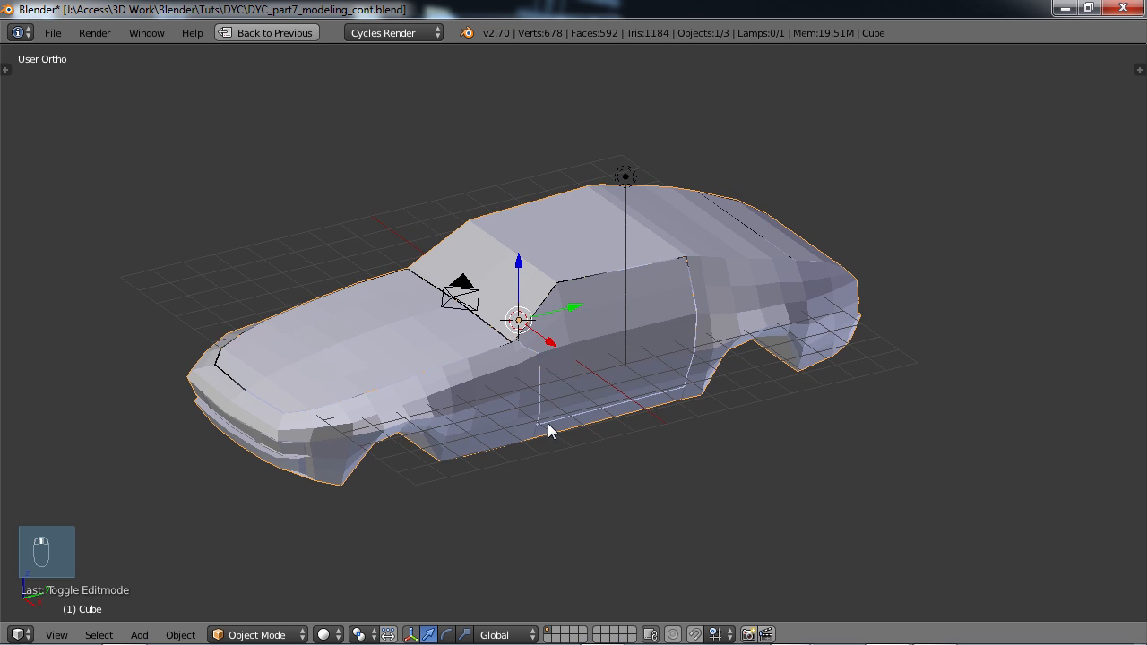
pyautogui.hotkey('ctrl', 's')
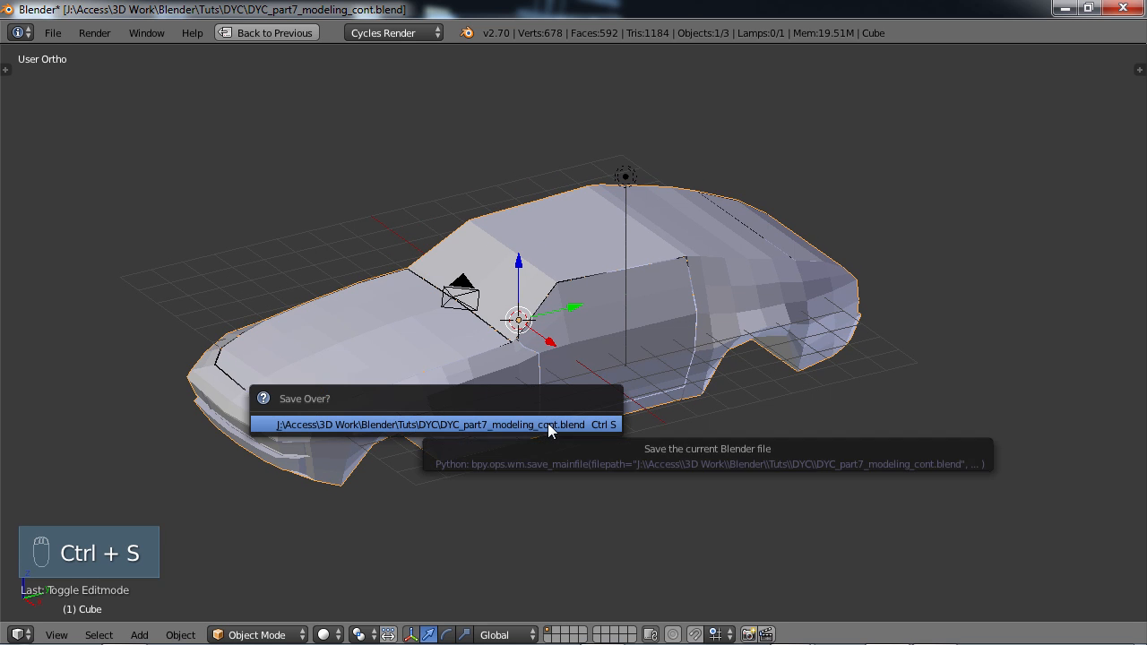
pyautogui.click(548, 423)
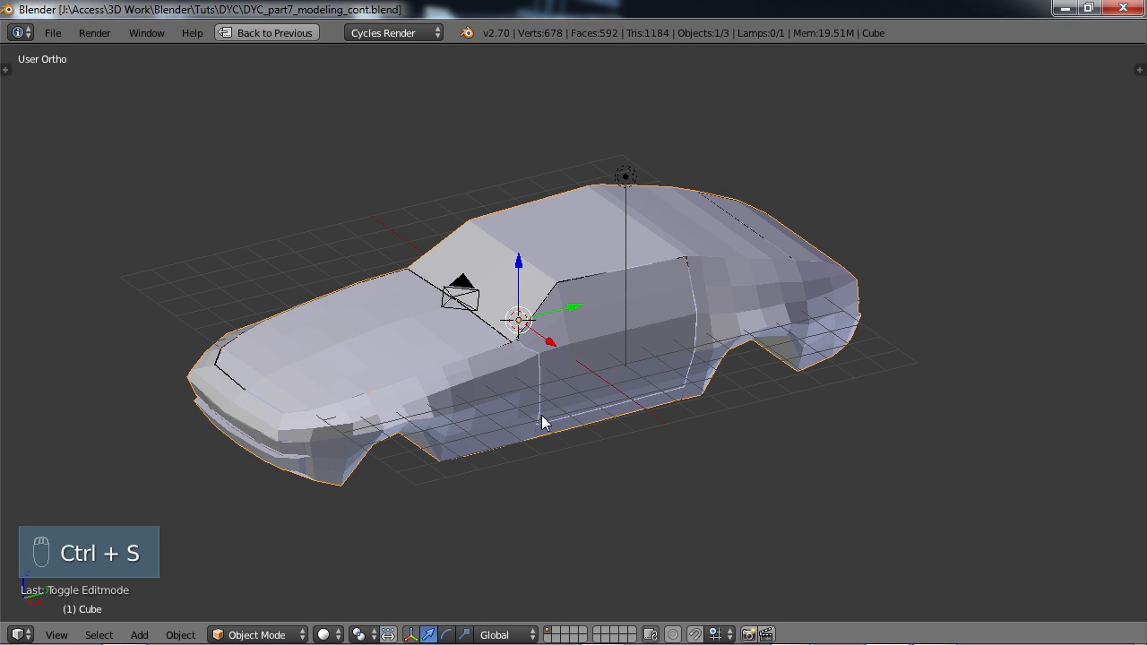
# - Restore the multi-view layout, add a Subdivision Surface modifier to the car body and set its view subdivisions to 2
pyautogui.moveTo(554, 428); pyautogui.dragTo(595, 416, button='middle')
pyautogui.hotkey('ctrl', 'Up')
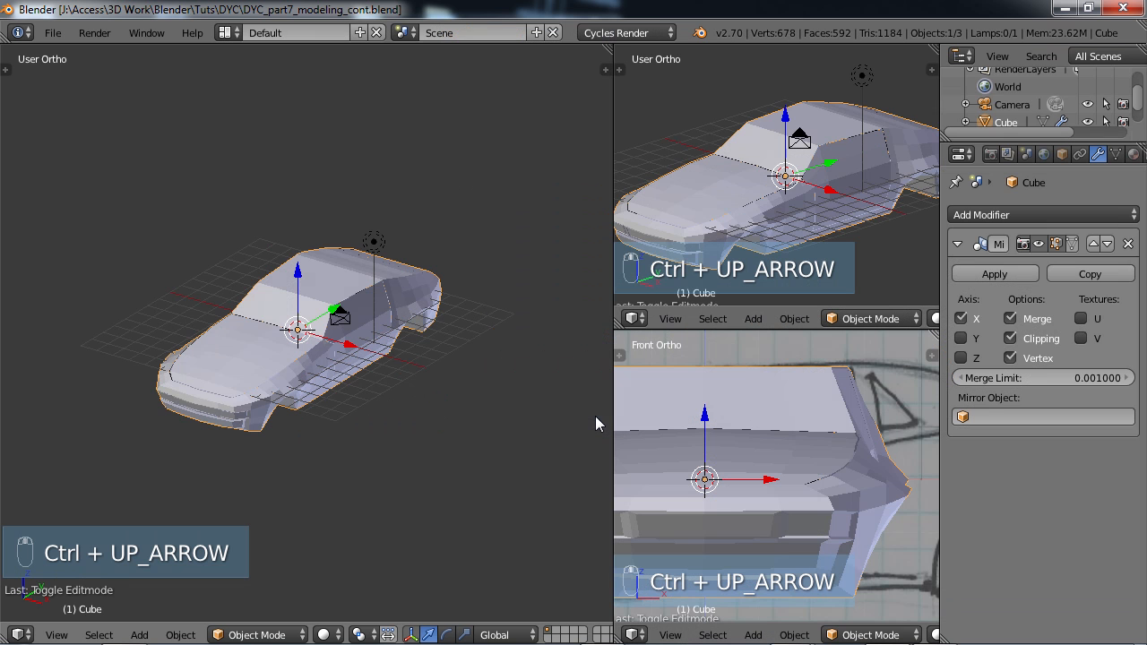
pyautogui.keyDown('shift'); pyautogui.moveTo(404, 336); pyautogui.dragTo(372, 367, button='middle'); pyautogui.keyUp('shift')
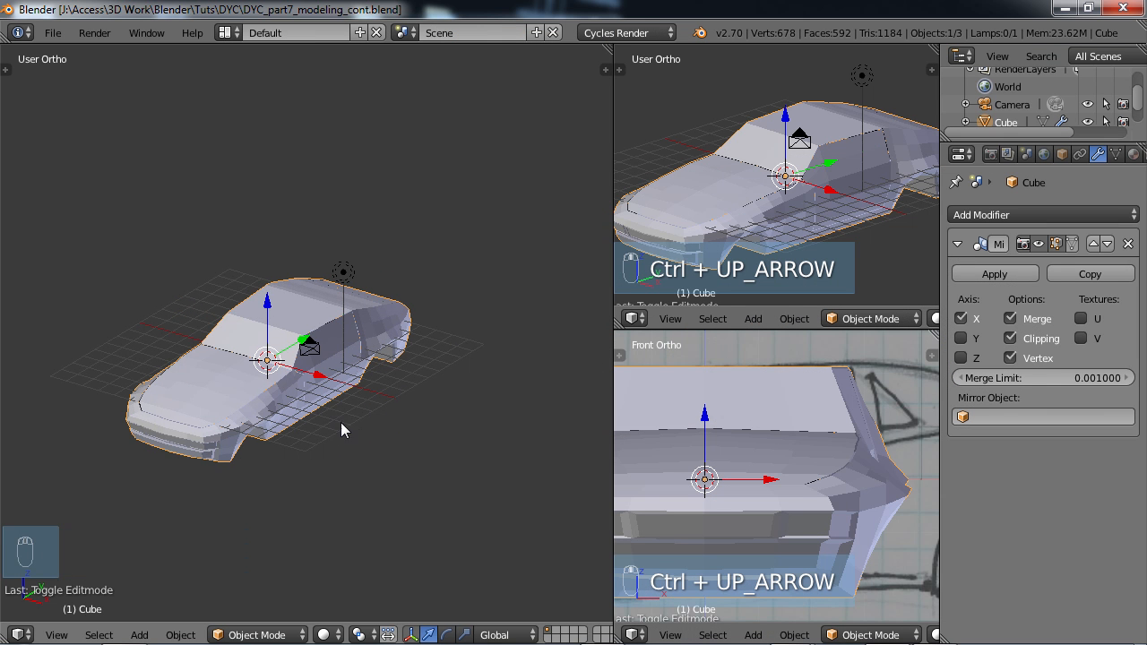
pyautogui.click(997, 220)
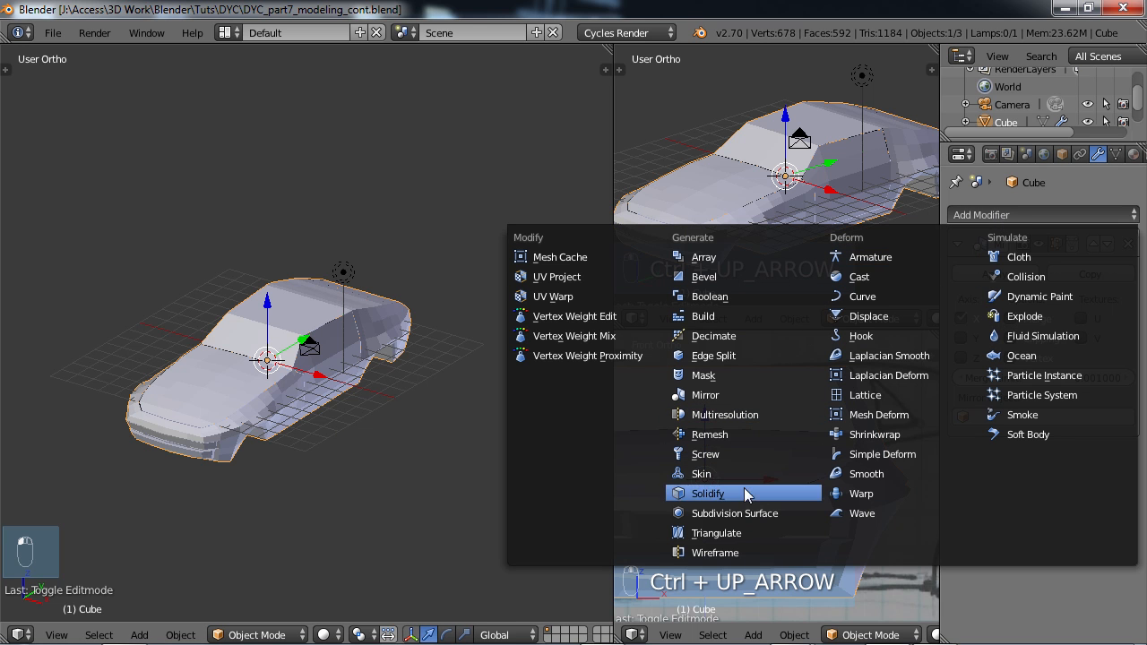
pyautogui.click(740, 512)
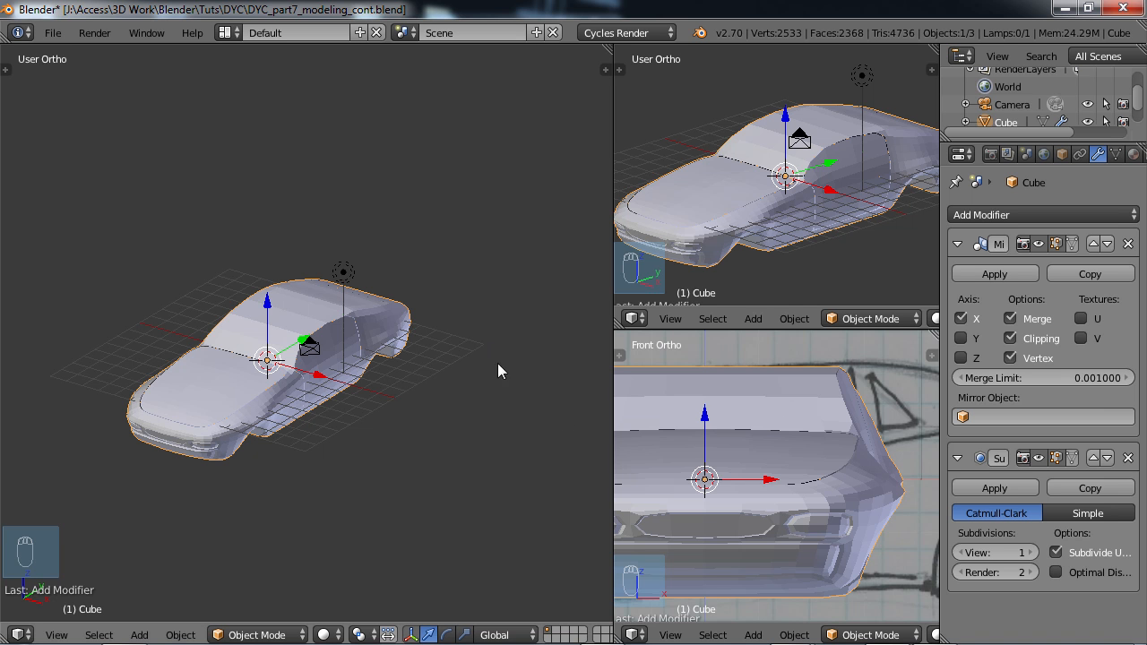
pyautogui.moveTo(365, 414); pyautogui.dragTo(299, 332, button='middle')
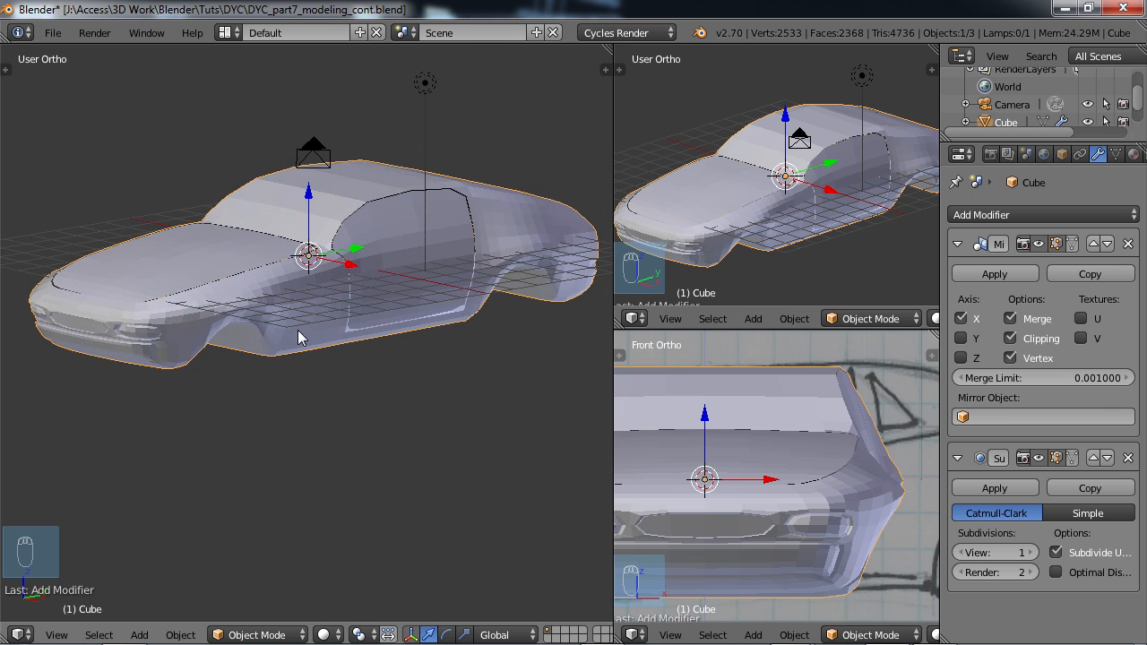
pyautogui.click(1032, 553)
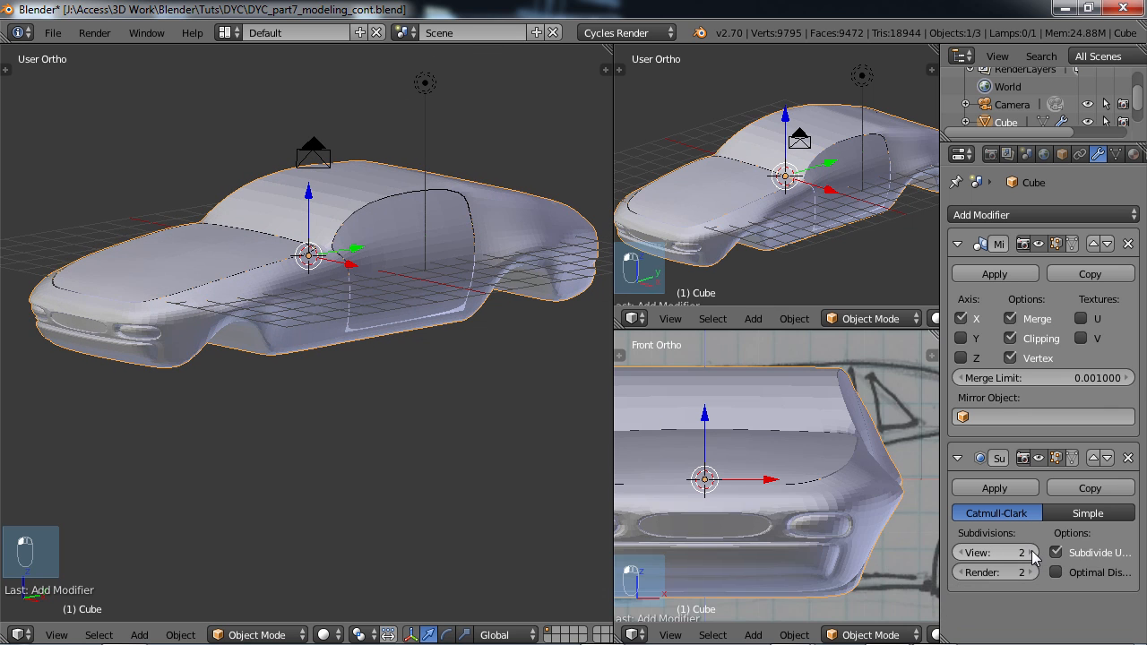
pyautogui.moveTo(381, 412); pyautogui.dragTo(376, 374, button='middle')
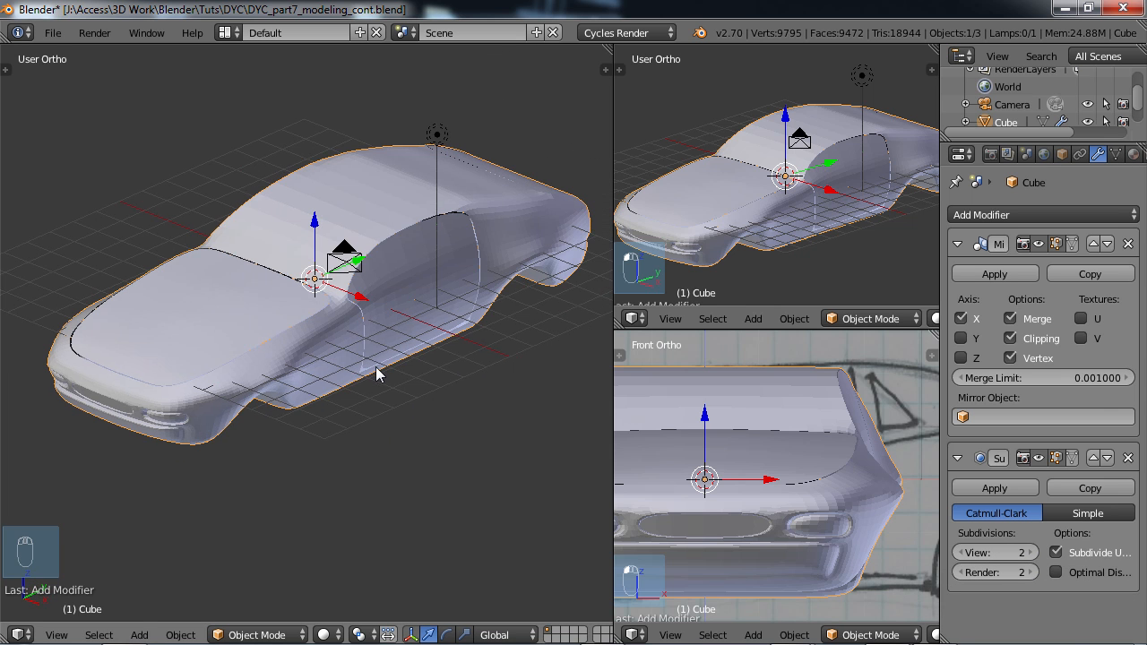
# - Apply smooth shading to the car body
pyautogui.press('t')
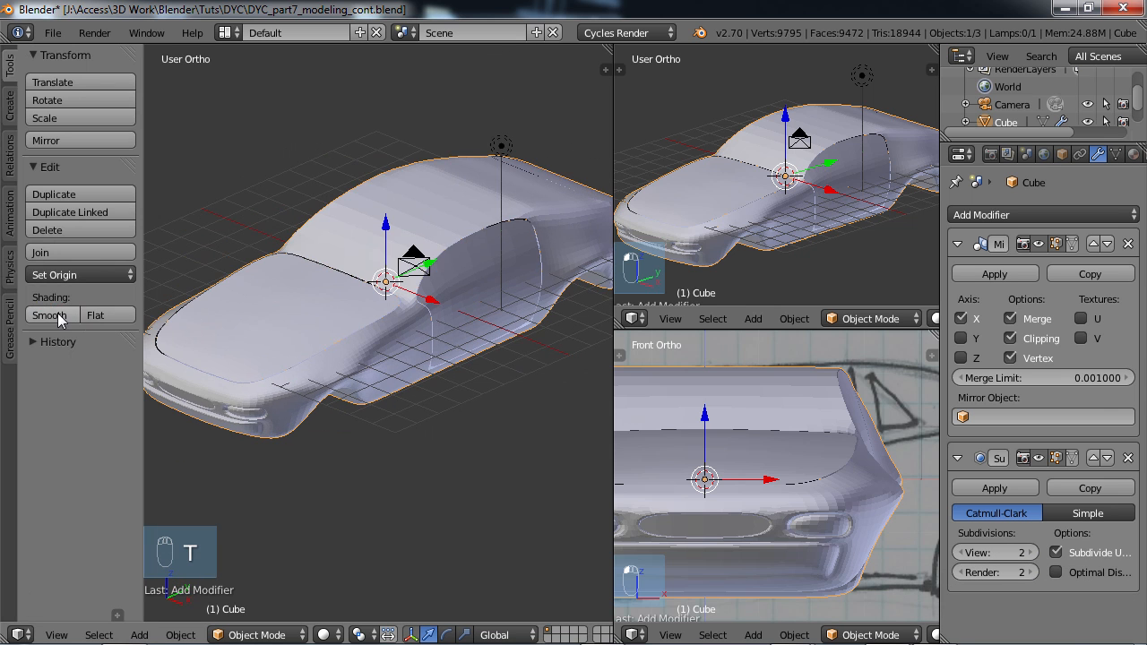
pyautogui.click(52, 317)
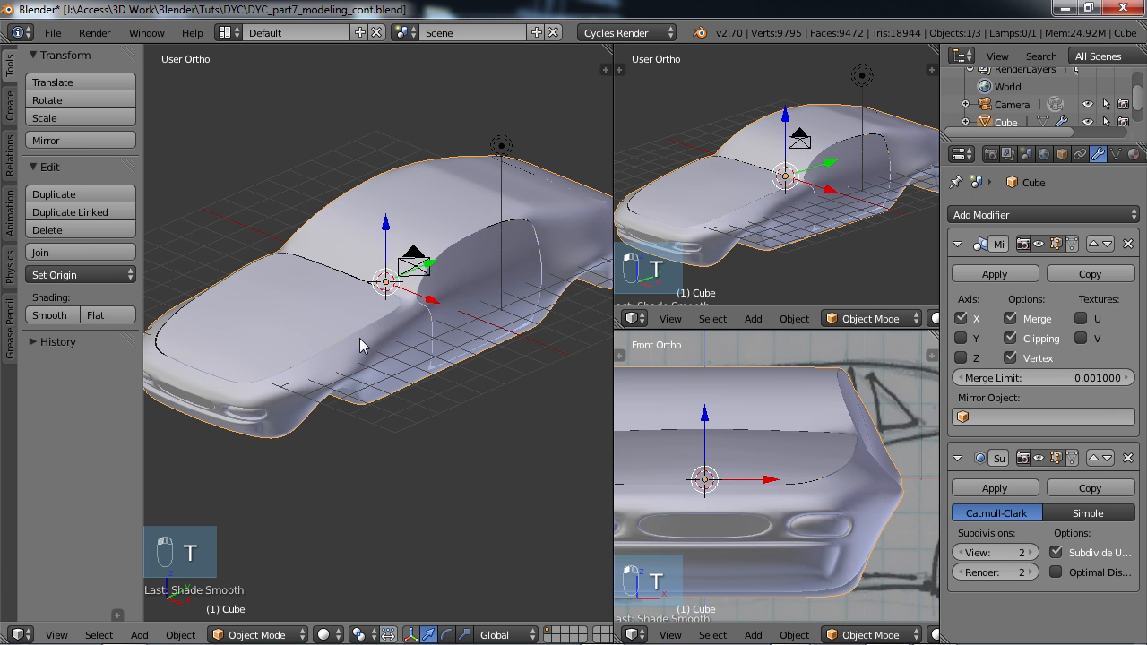
pyautogui.press('t')
pyautogui.moveTo(298, 332); pyautogui.dragTo(375, 322, button='middle')
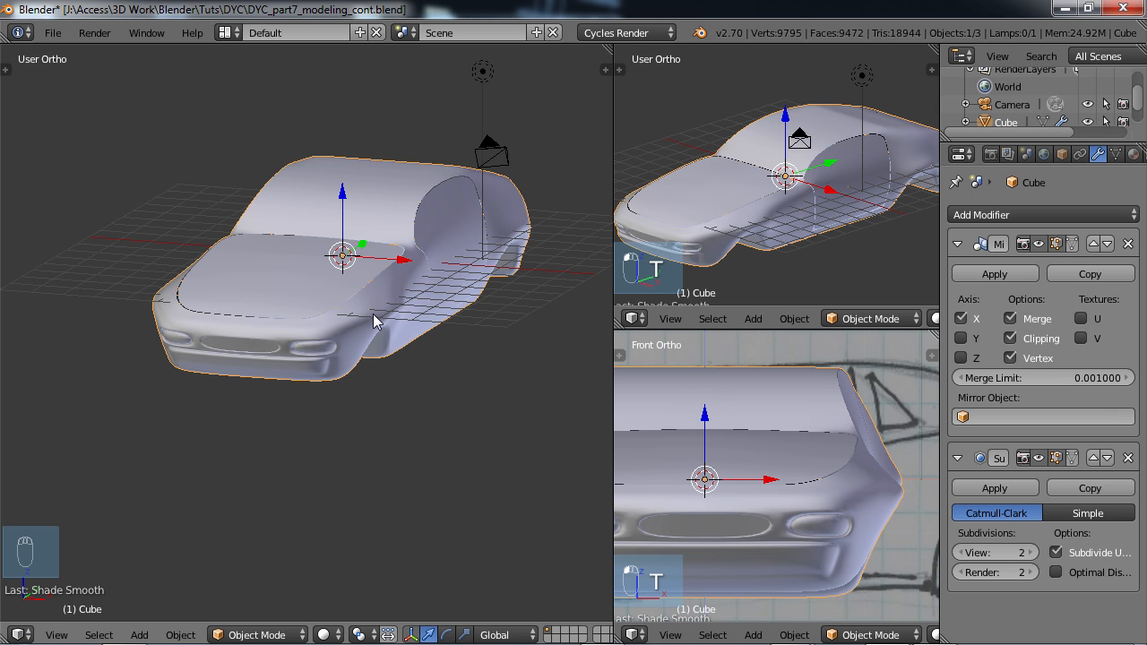
# - Maximize the 3D view and enter Edit Mode on the car body around the door
pyautogui.hotkey('ctrl', 'Up')
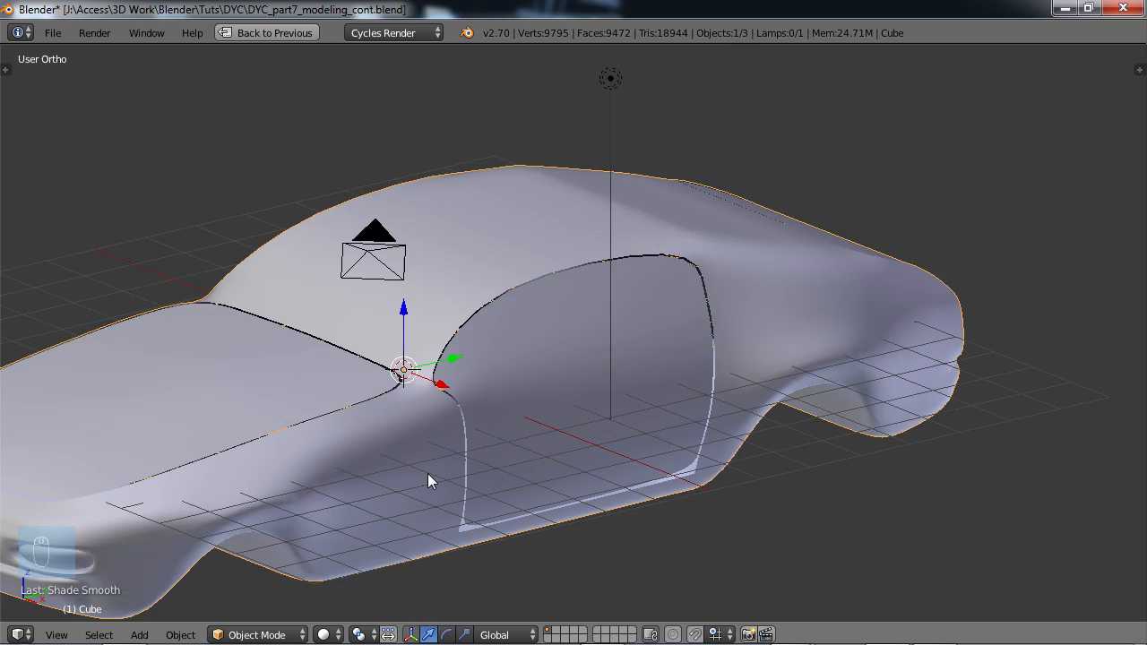
pyautogui.press('Tab')
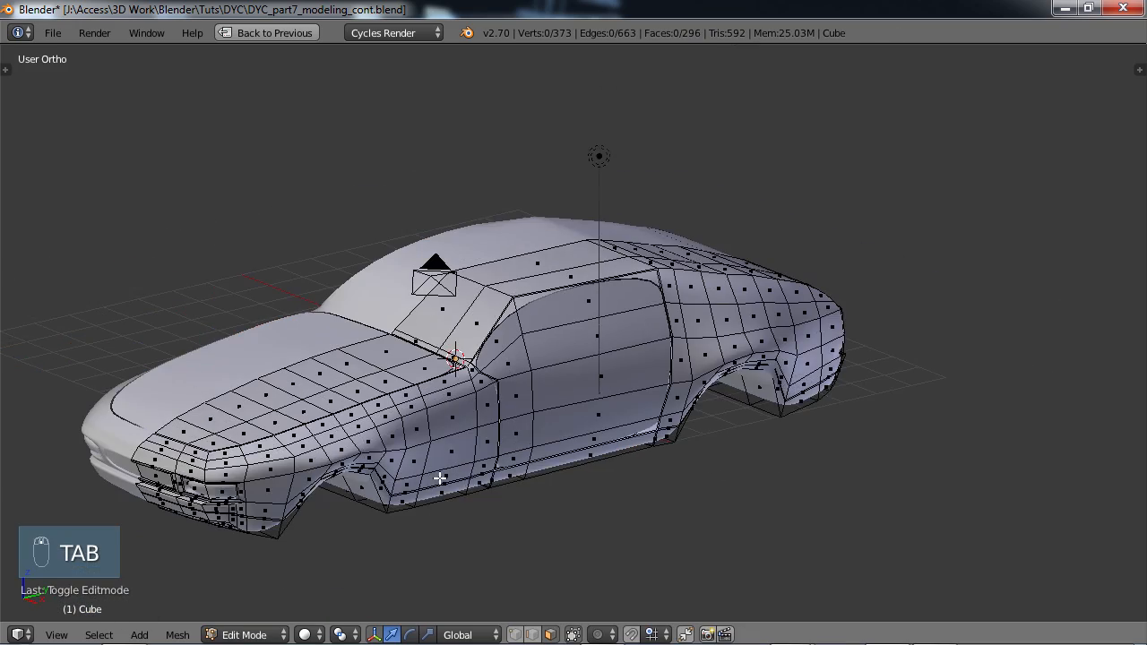
pyautogui.scroll(-1, 465, 423)
pyautogui.scroll(5, 464, 424)
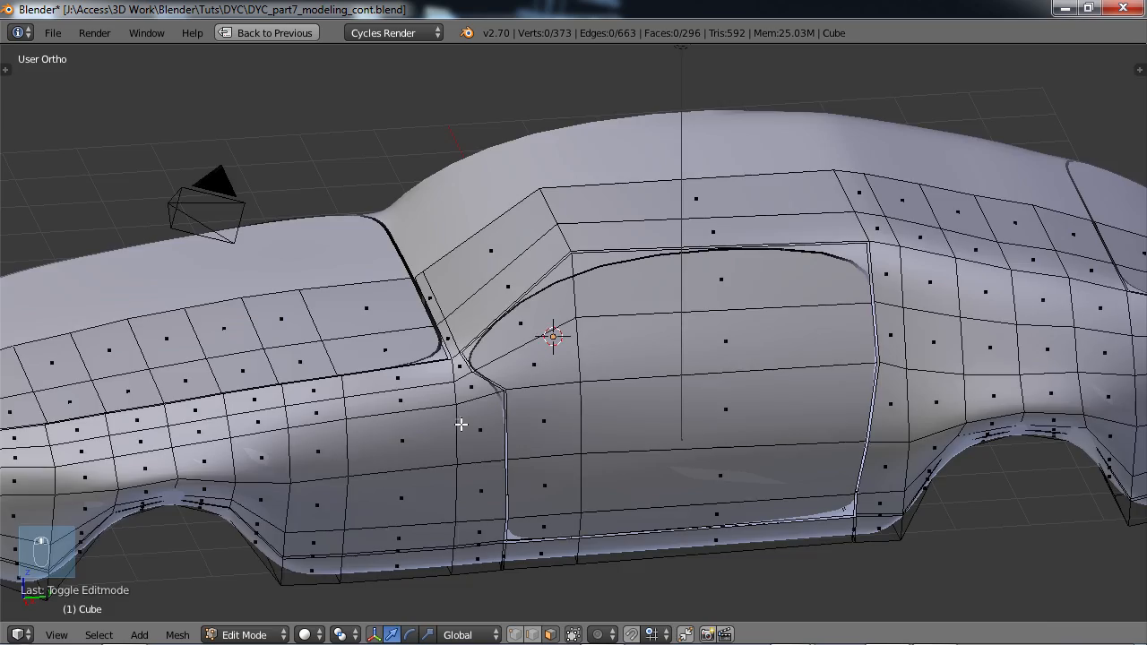
# - Add an edge loop between the hood gap and the door gap, running down the fender, and slide it close to the hood gap
pyautogui.scroll(4, 473, 387)
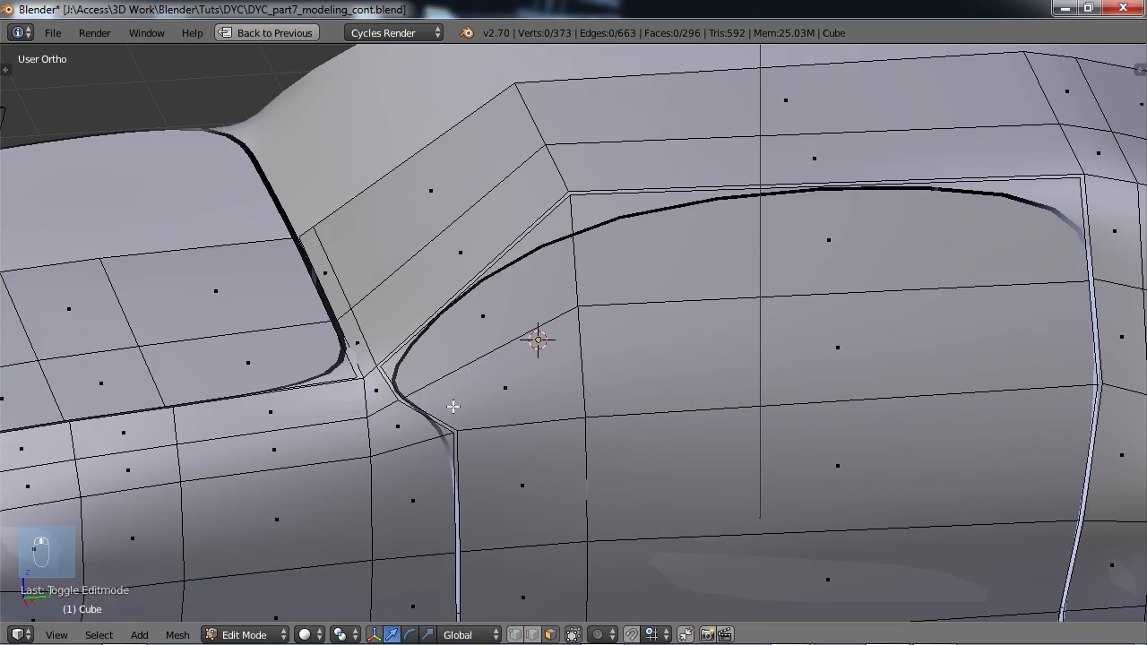
pyautogui.scroll(-3, 347, 287)
pyautogui.moveTo(361, 302); pyautogui.dragTo(424, 304, button='middle')
pyautogui.scroll(4, 425, 321)
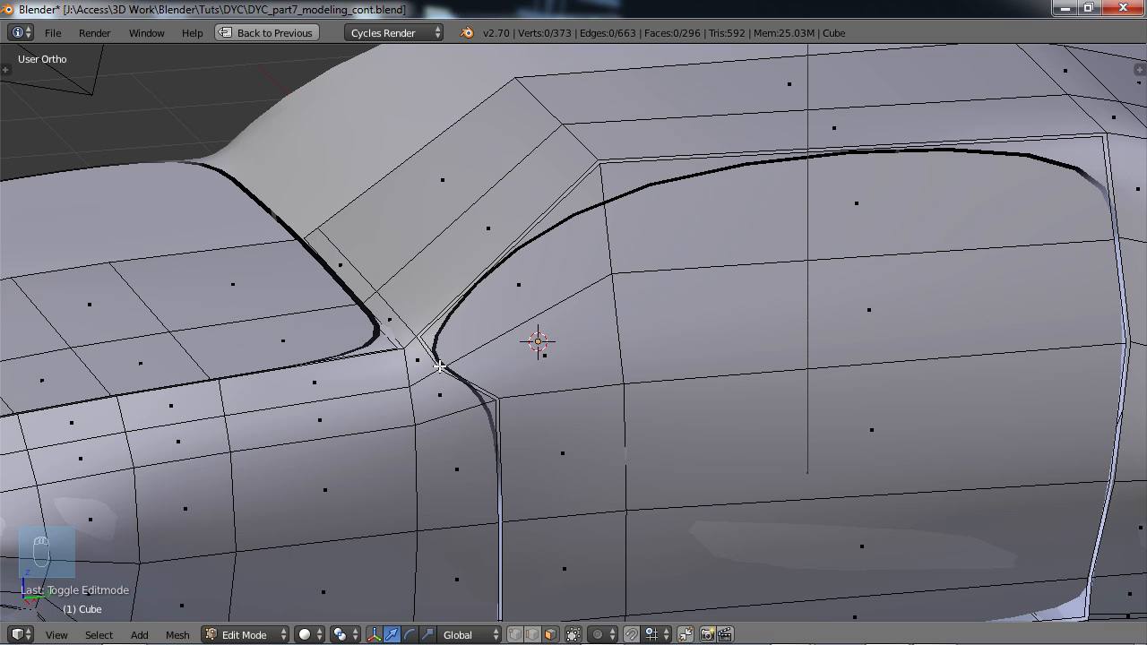
pyautogui.scroll(3, 440, 357)
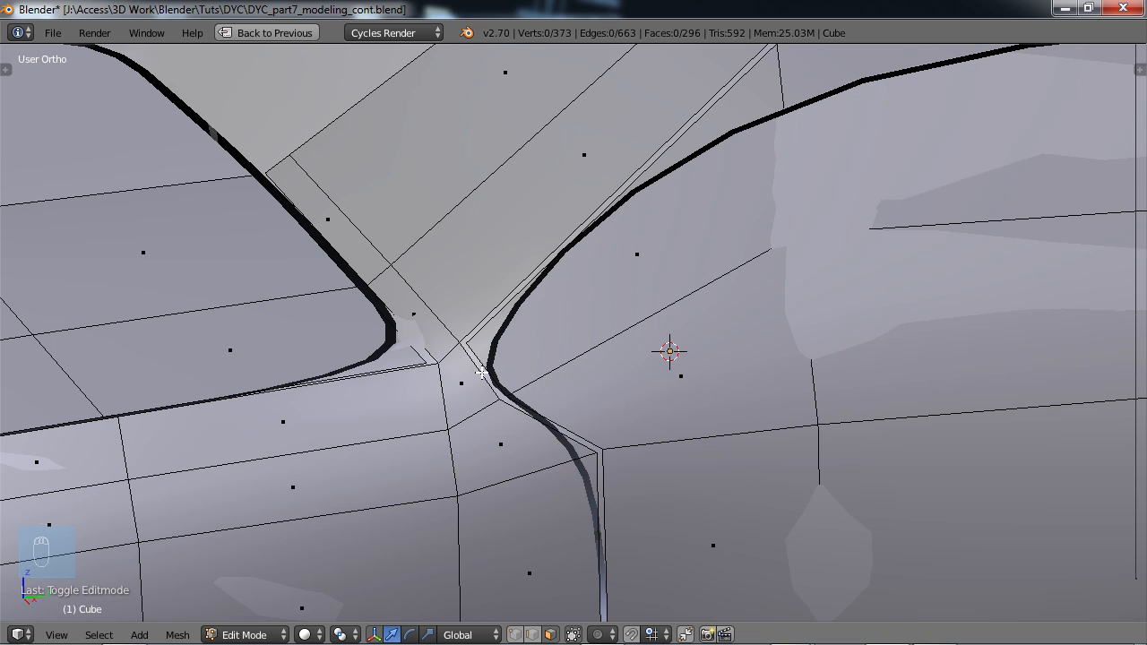
pyautogui.scroll(-2, 531, 382)
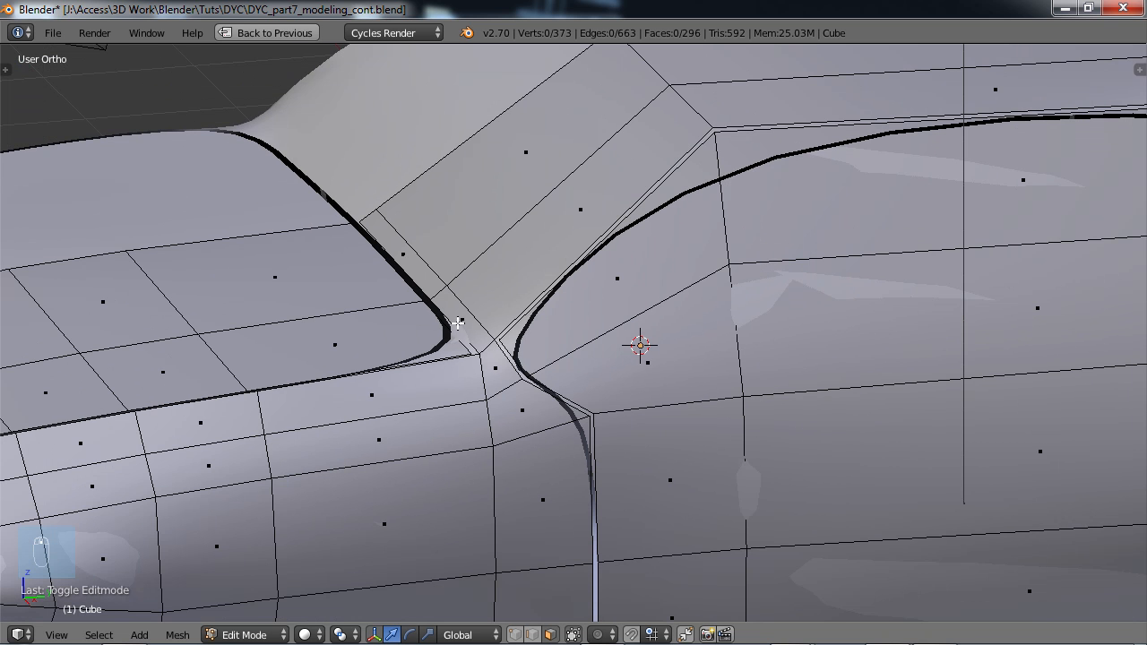
pyautogui.scroll(1, 455, 308)
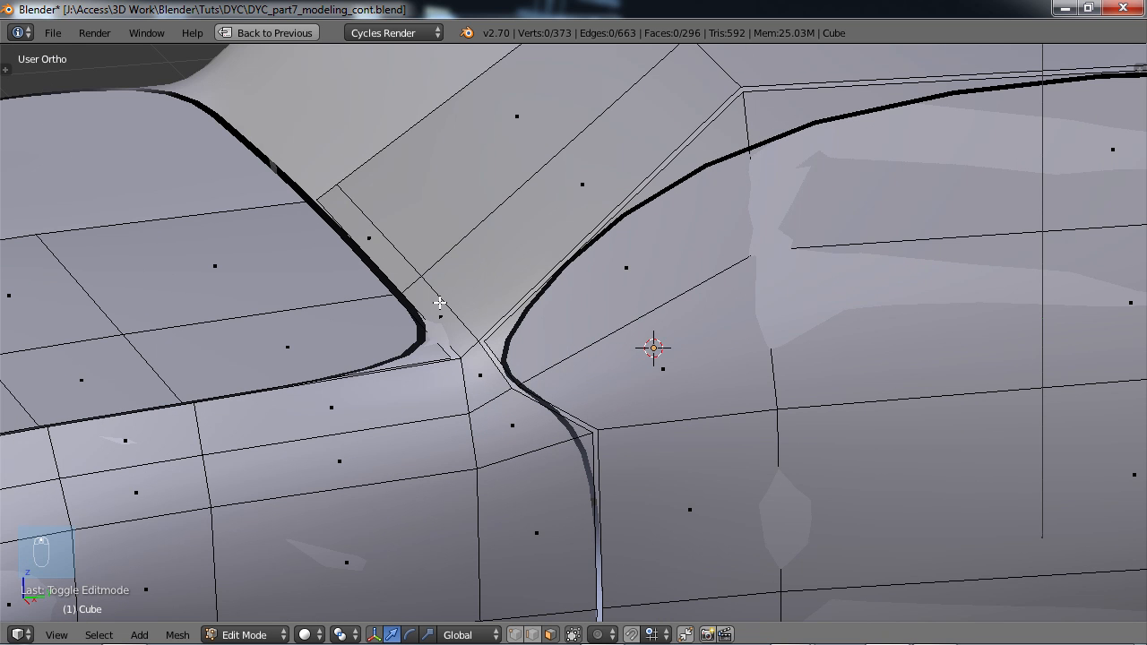
pyautogui.hotkey('ctrl', 'r')
pyautogui.click(417, 282)
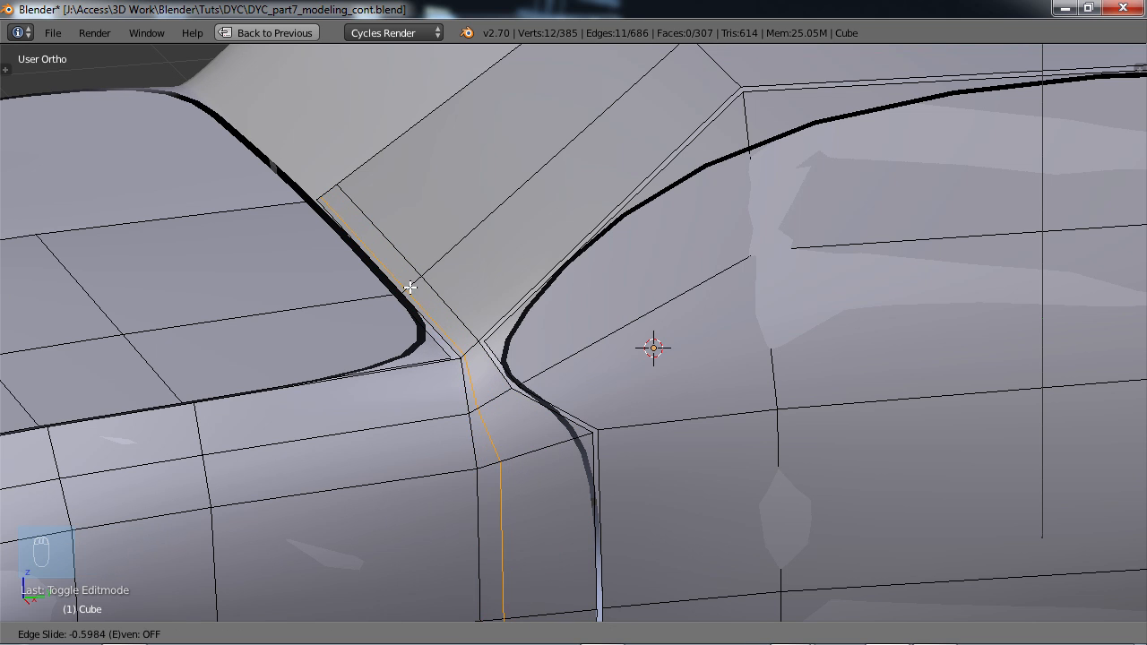
pyautogui.click(409, 290)
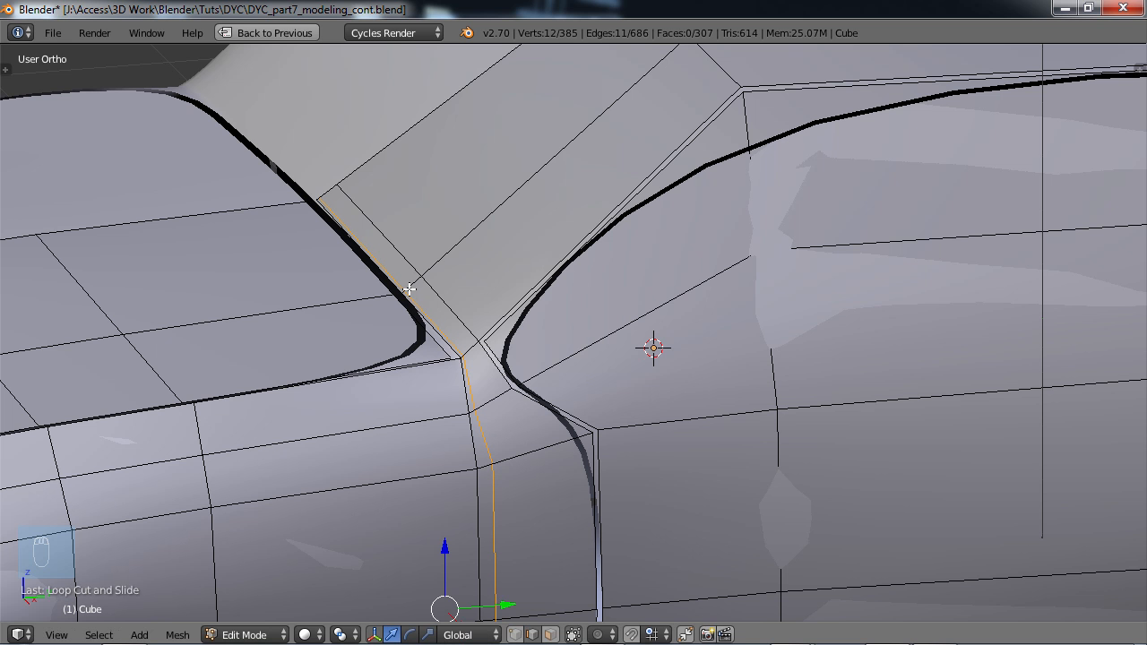
# - Slide the new loop's two vertices just below the hood corner along their edges towards the door gap
pyautogui.moveTo(367, 249); pyautogui.dragTo(452, 349, button='middle')
pyautogui.scroll(3, 425, 328)
pyautogui.scroll(4, 452, 349)
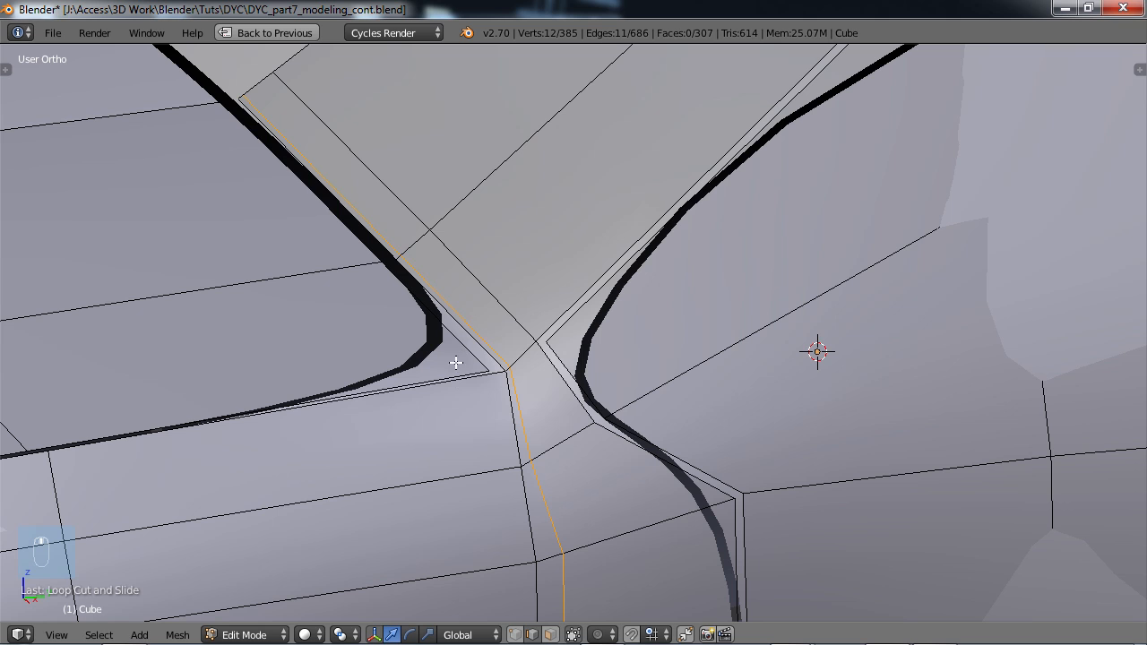
pyautogui.click(516, 634)
pyautogui.rightClick(534, 461)
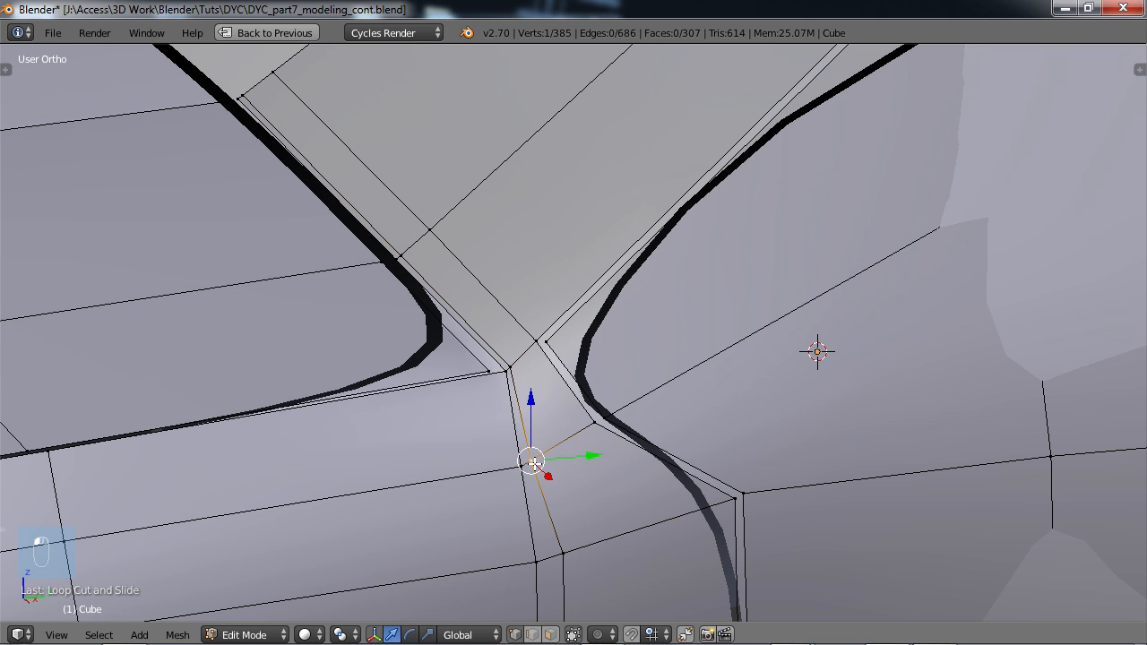
pyautogui.press('g')
pyautogui.press('g')
pyautogui.click(551, 450)
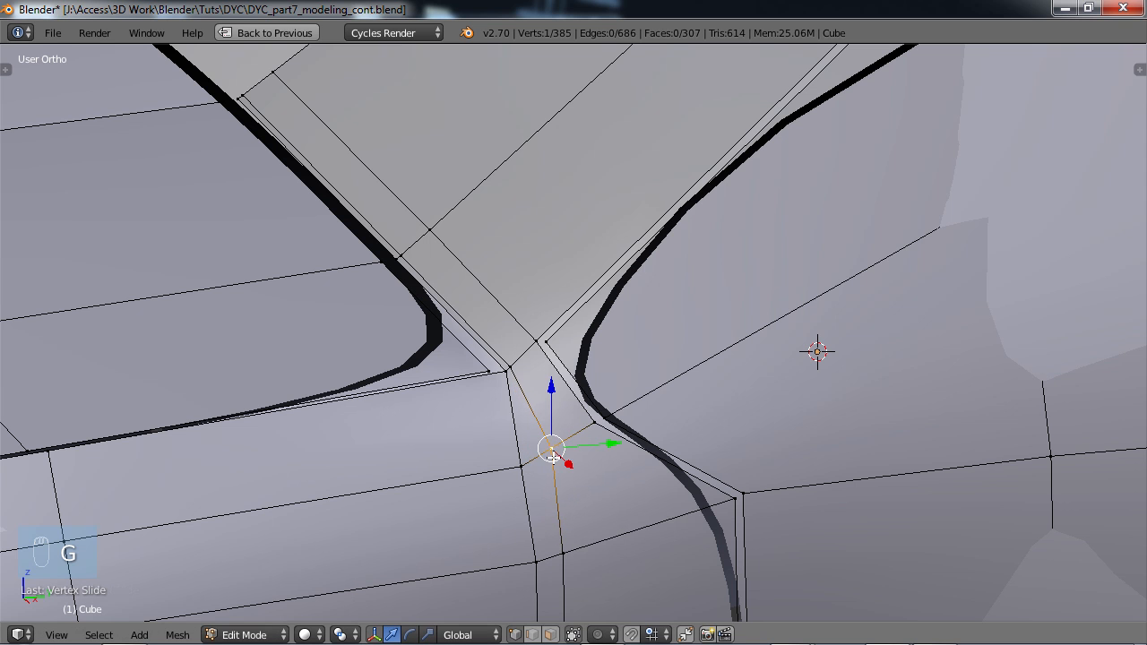
pyautogui.rightClick(566, 550)
pyautogui.press('g')
pyautogui.press('g')
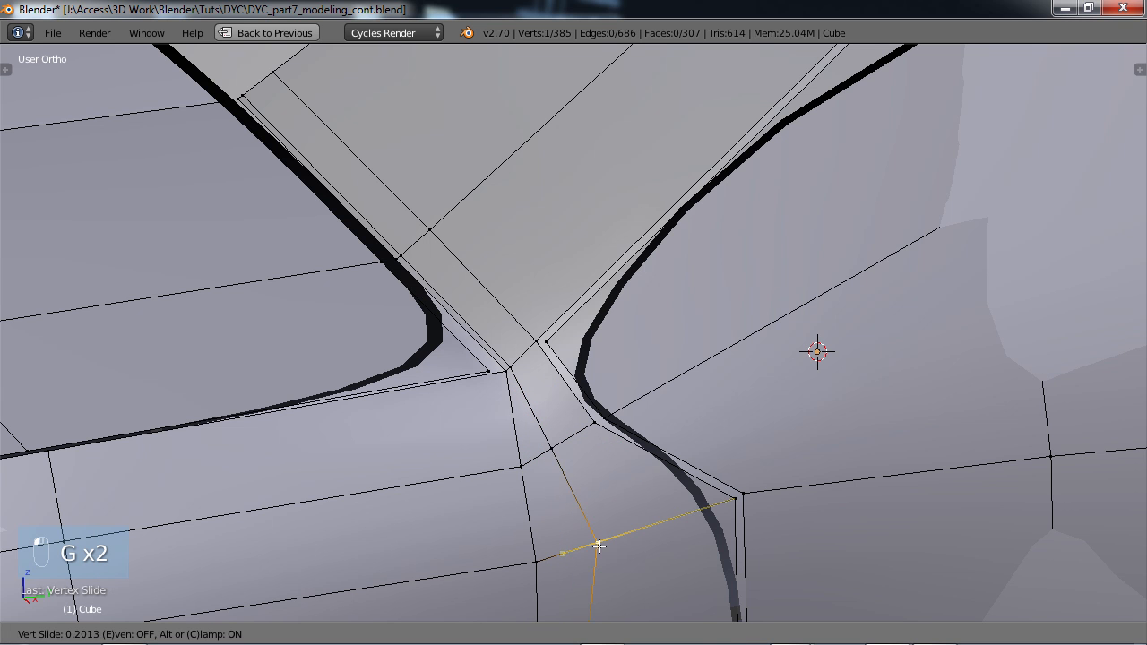
pyautogui.click(614, 531)
# - Select the loop's remaining lower vertices down to the underside of the sill and edge-slide them about 0.36 towards the door gap
pyautogui.keyDown('shift'); pyautogui.moveTo(609, 506); pyautogui.dragTo(446, 213, button='middle'); pyautogui.keyUp('shift')
pyautogui.scroll(-3, 477, 285)
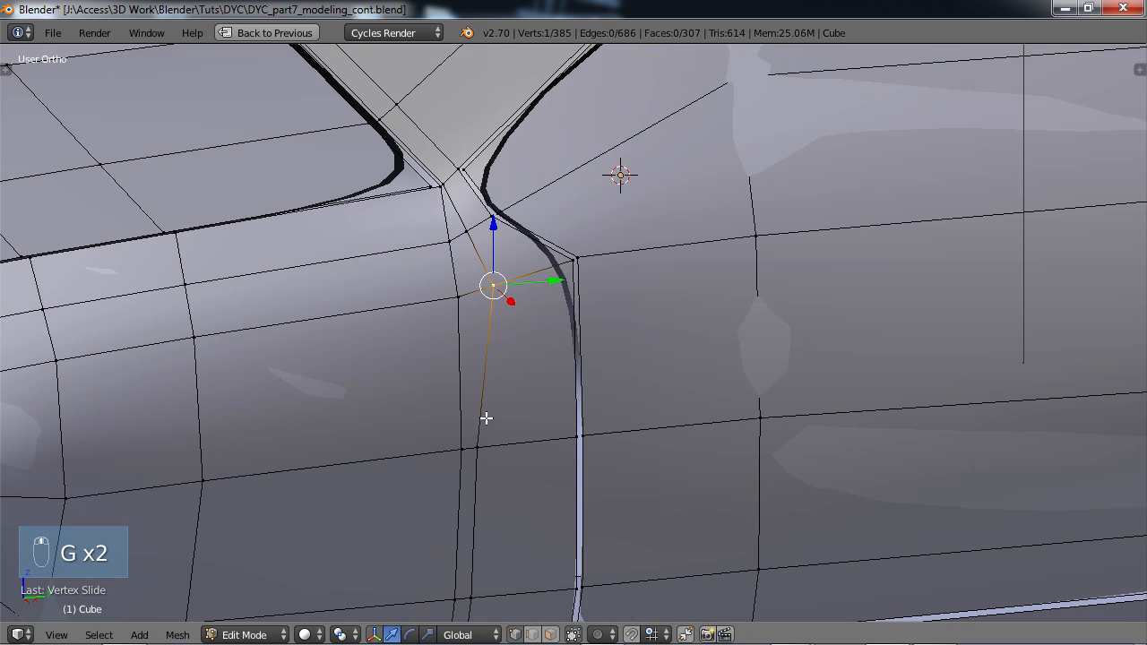
pyautogui.keyDown('shift'); pyautogui.moveTo(467, 406); pyautogui.dragTo(439, 339, button='middle'); pyautogui.keyUp('shift')
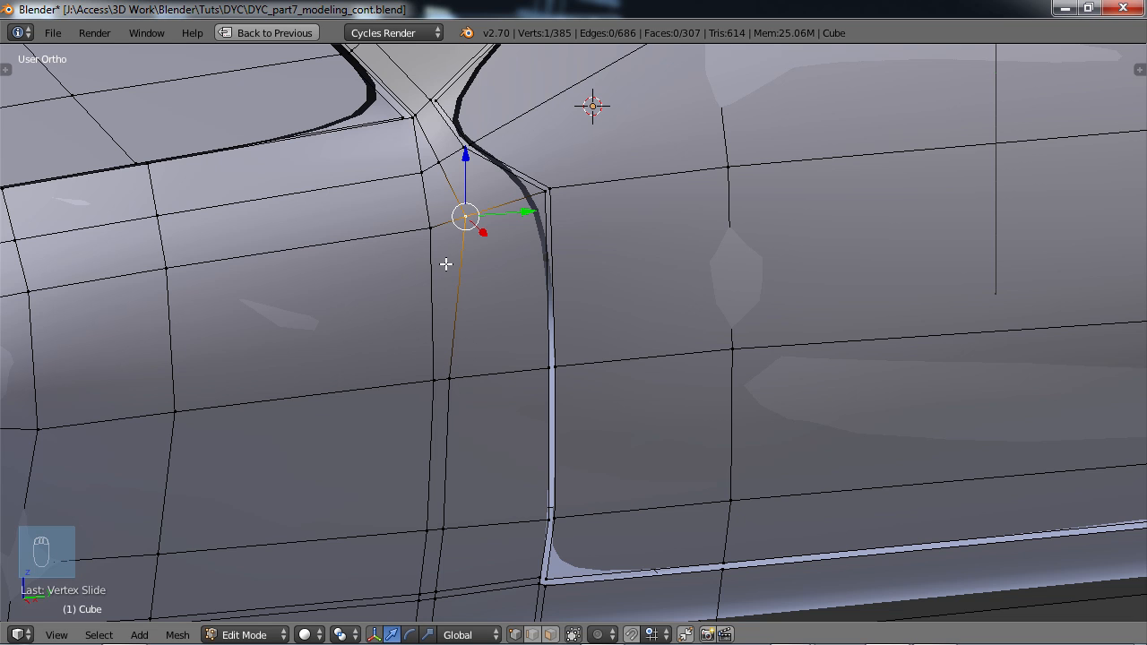
pyautogui.rightClick(453, 374)
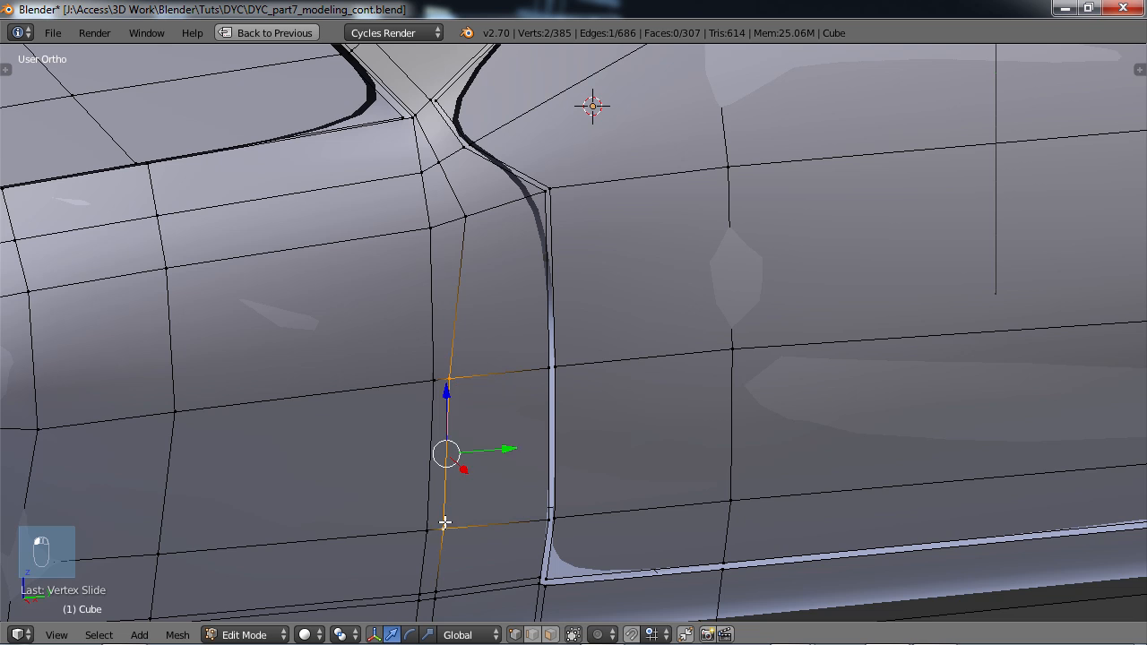
pyautogui.keyDown('shift'); pyautogui.rightClick(451, 525); pyautogui.keyUp('shift')
pyautogui.keyDown('shift'); pyautogui.scroll(-5, 454, 406); pyautogui.keyUp('shift')
pyautogui.keyDown('shift'); pyautogui.rightClick(410, 369); pyautogui.keyUp('shift')
pyautogui.keyDown('shift'); pyautogui.rightClick(407, 381); pyautogui.keyUp('shift')
pyautogui.keyDown('shift'); pyautogui.rightClick(400, 442); pyautogui.keyUp('shift')
pyautogui.moveTo(449, 468); pyautogui.dragTo(419, 340, button='middle')
pyautogui.keyDown('shift'); pyautogui.rightClick(330, 196); pyautogui.keyUp('shift')
pyautogui.keyDown('shift'); pyautogui.rightClick(258, 349); pyautogui.keyUp('shift')
pyautogui.moveTo(402, 172); pyautogui.dragTo(424, 268, button='middle')
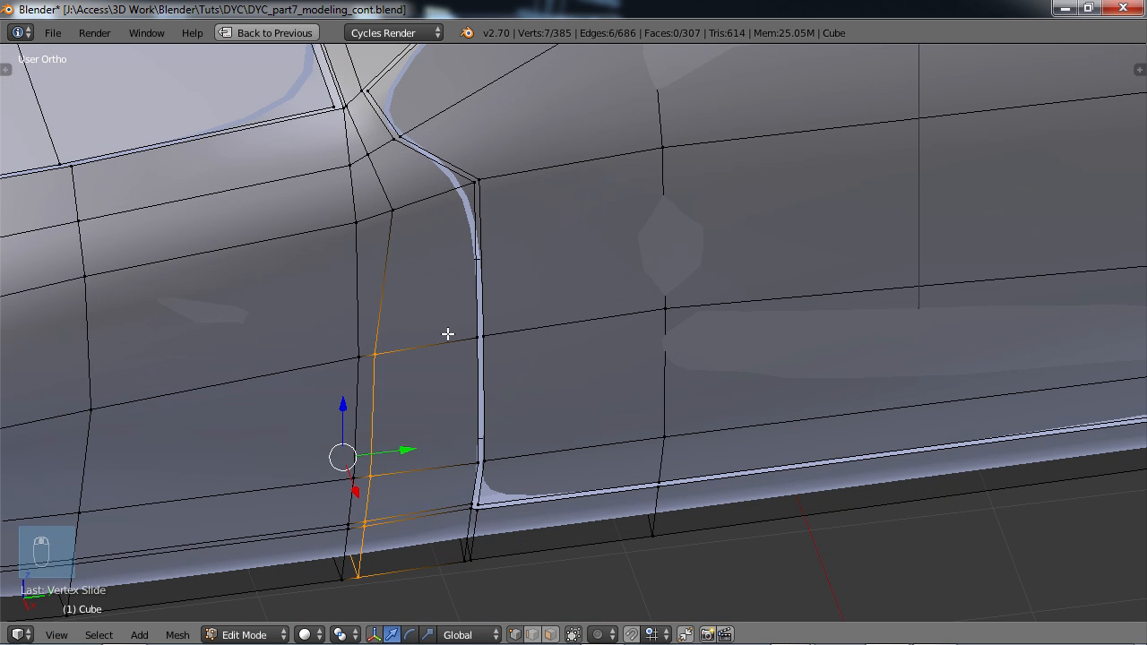
pyautogui.press('g')
pyautogui.press('g')
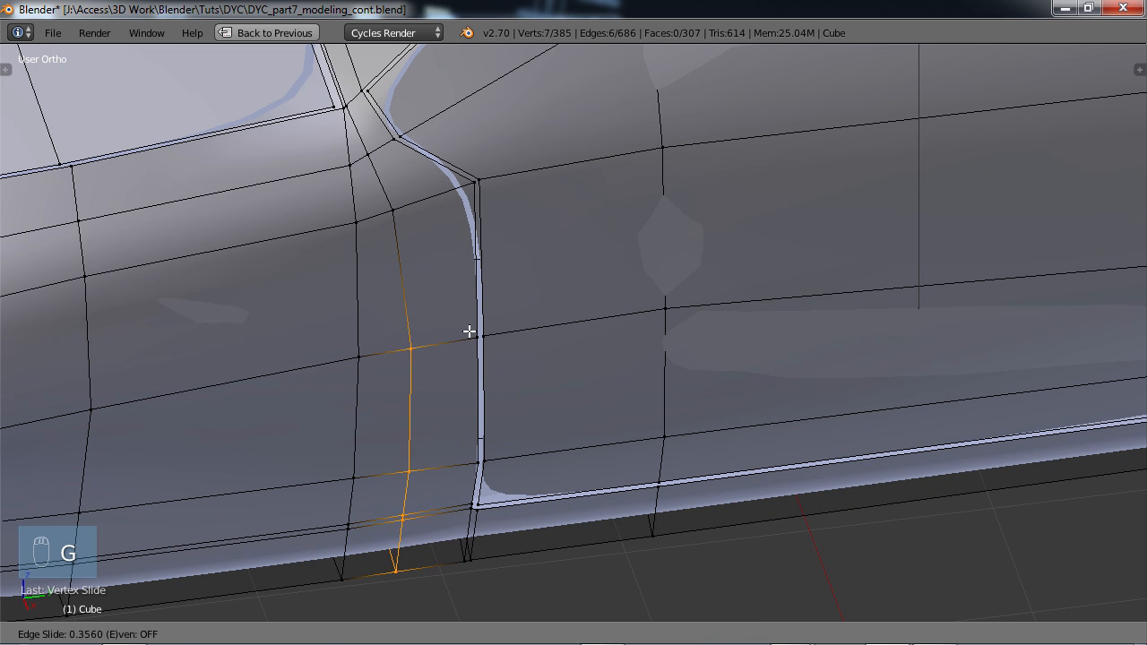
pyautogui.click(470, 332)
# - Add two edge loops tight on either side of the front roof corner, one across the windshield pillar and one across the roof
pyautogui.scroll(-4, 473, 317)
pyautogui.moveTo(483, 231); pyautogui.dragTo(500, 343, button='middle')
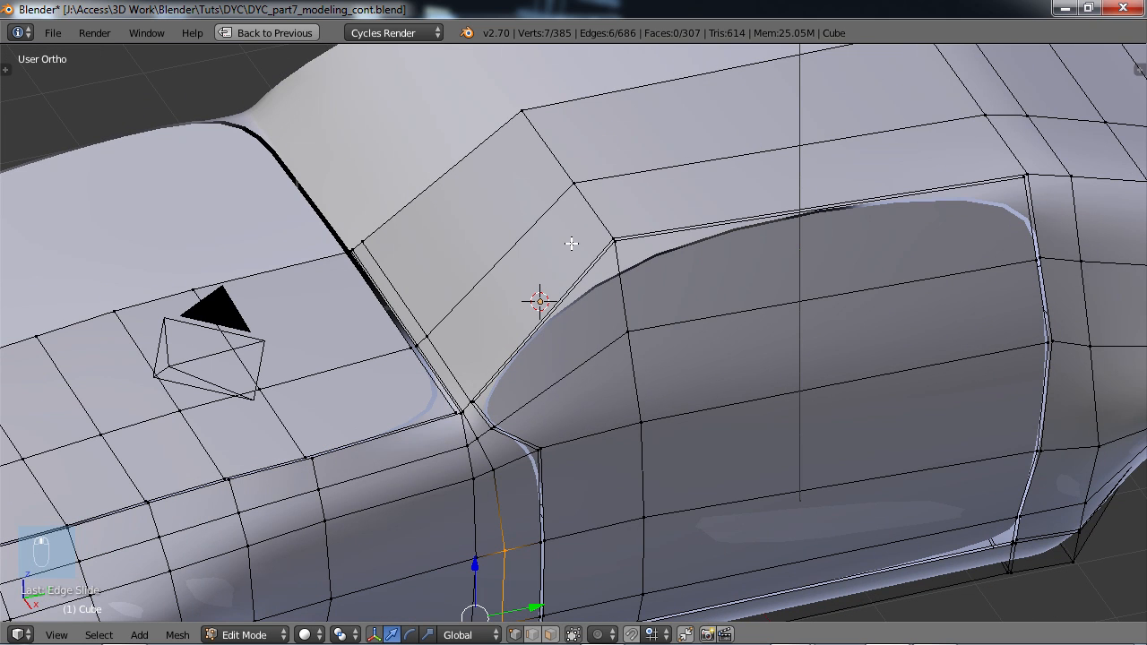
pyautogui.hotkey('ctrl', 'r')
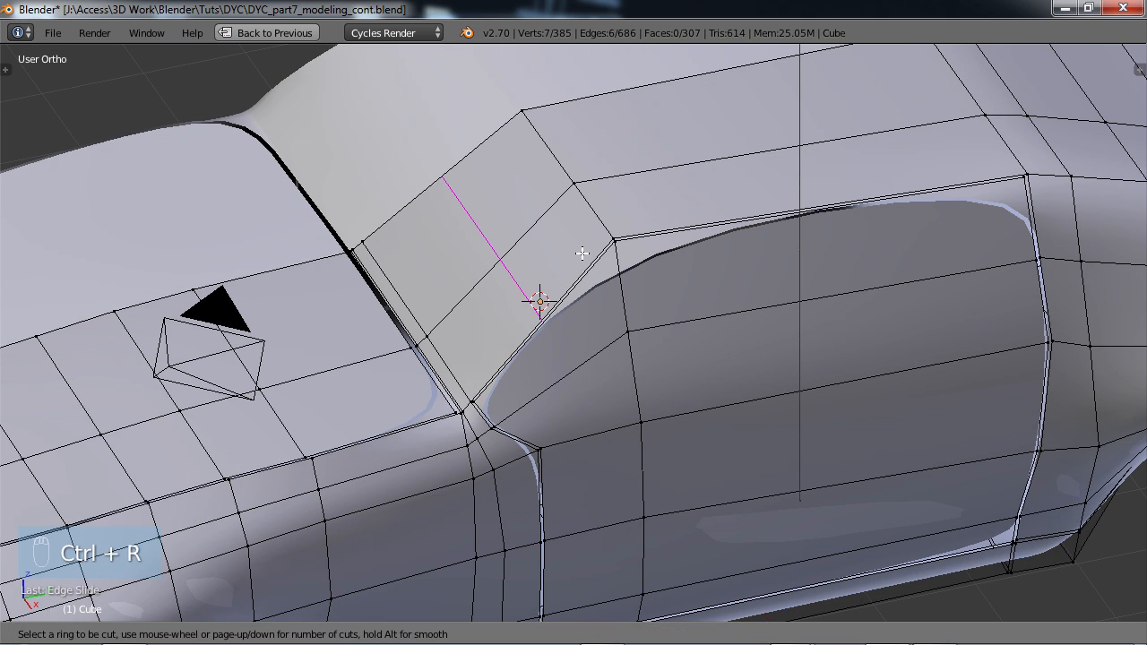
pyautogui.click(581, 254)
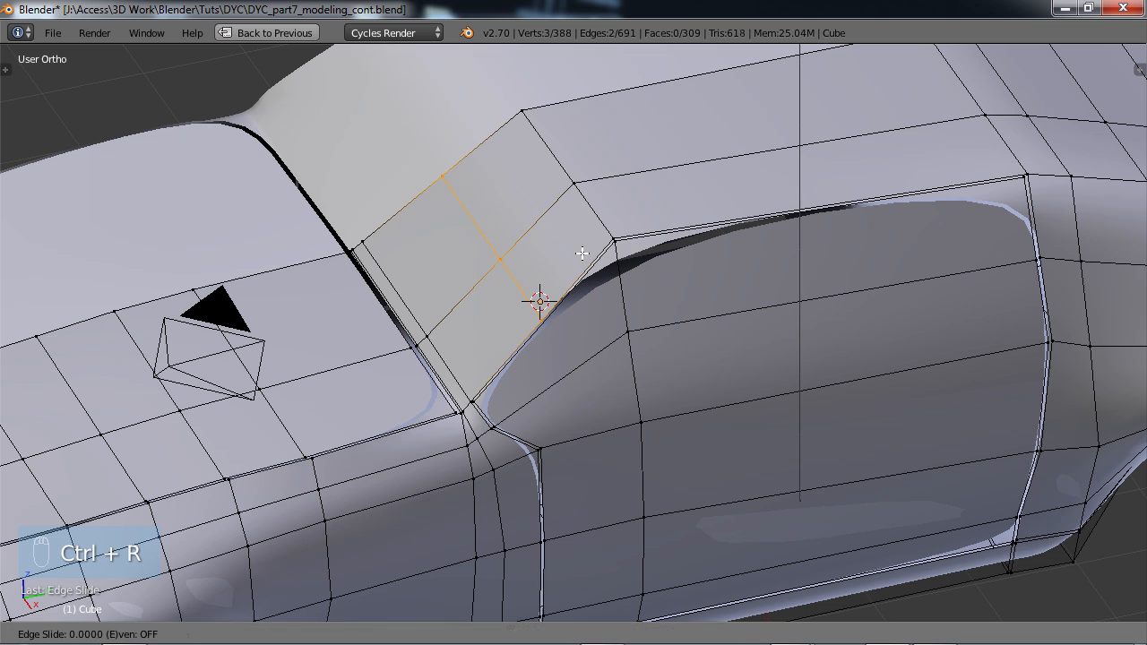
pyautogui.click(648, 174)
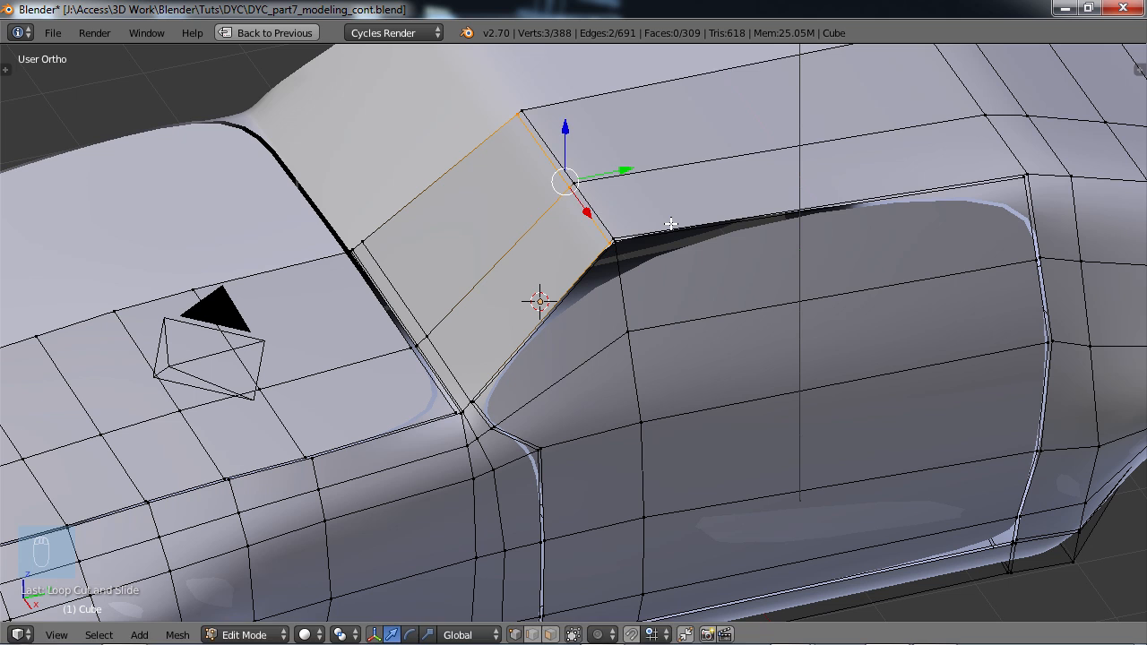
pyautogui.hotkey('ctrl', 'r')
pyautogui.click(583, 231)
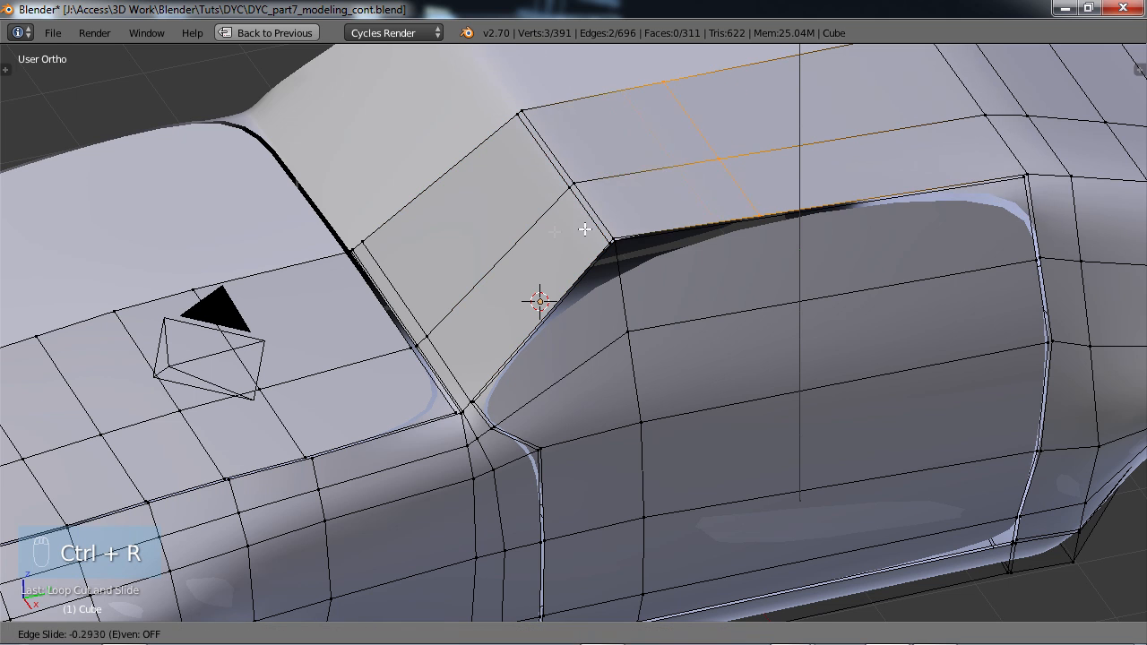
pyautogui.click(470, 248)
# - Try adding an edge loop across the roof at its rear corner and another down the body just behind the door gap
pyautogui.keyDown('shift'); pyautogui.moveTo(486, 293); pyautogui.dragTo(432, 293, button='middle'); pyautogui.keyUp('shift')
pyautogui.moveTo(548, 354); pyautogui.dragTo(518, 339, button='middle')
pyautogui.keyDown('shift'); pyautogui.moveTo(679, 227); pyautogui.dragTo(431, 339, button='middle'); pyautogui.keyUp('shift')
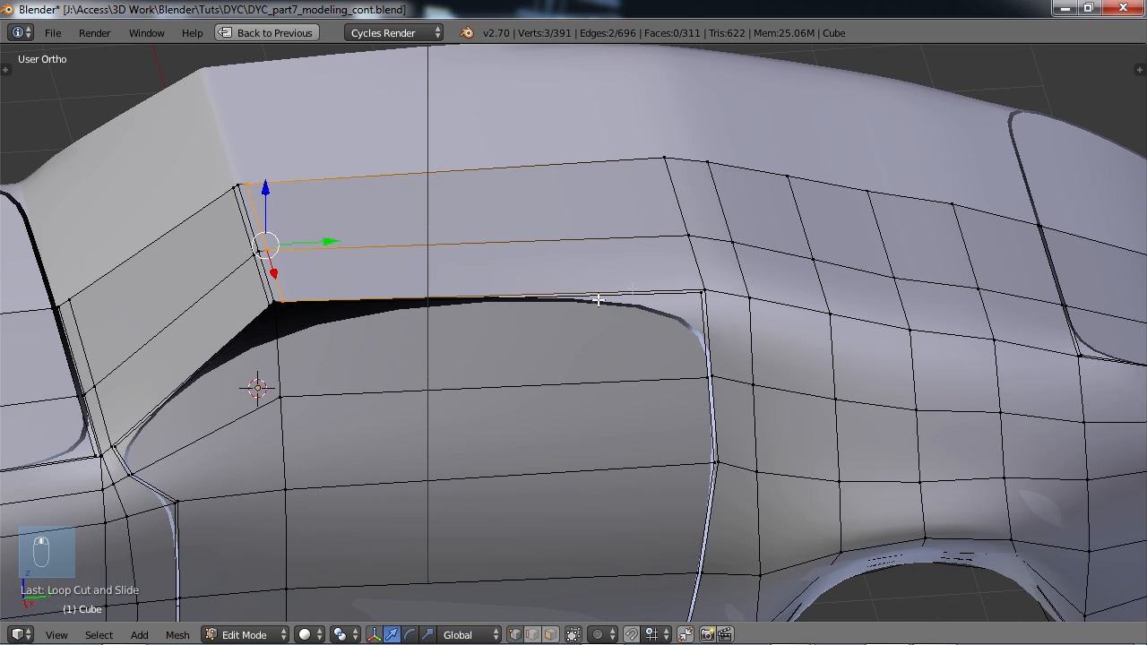
pyautogui.hotkey('ctrl', 'r')
pyautogui.click(666, 284)
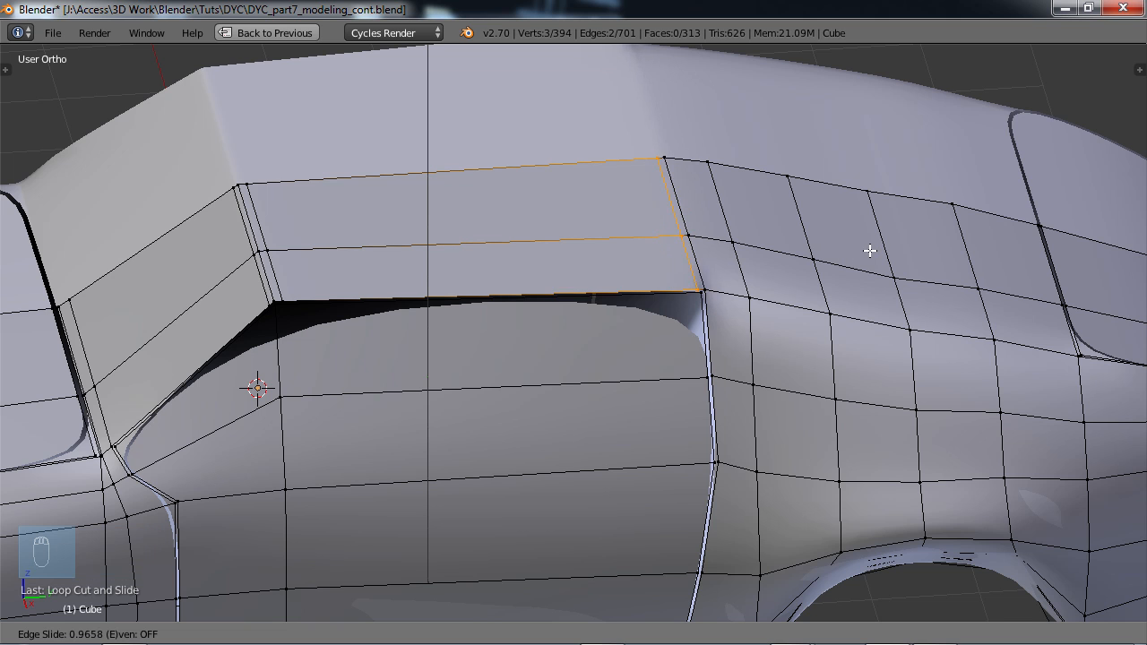
pyautogui.click(875, 252)
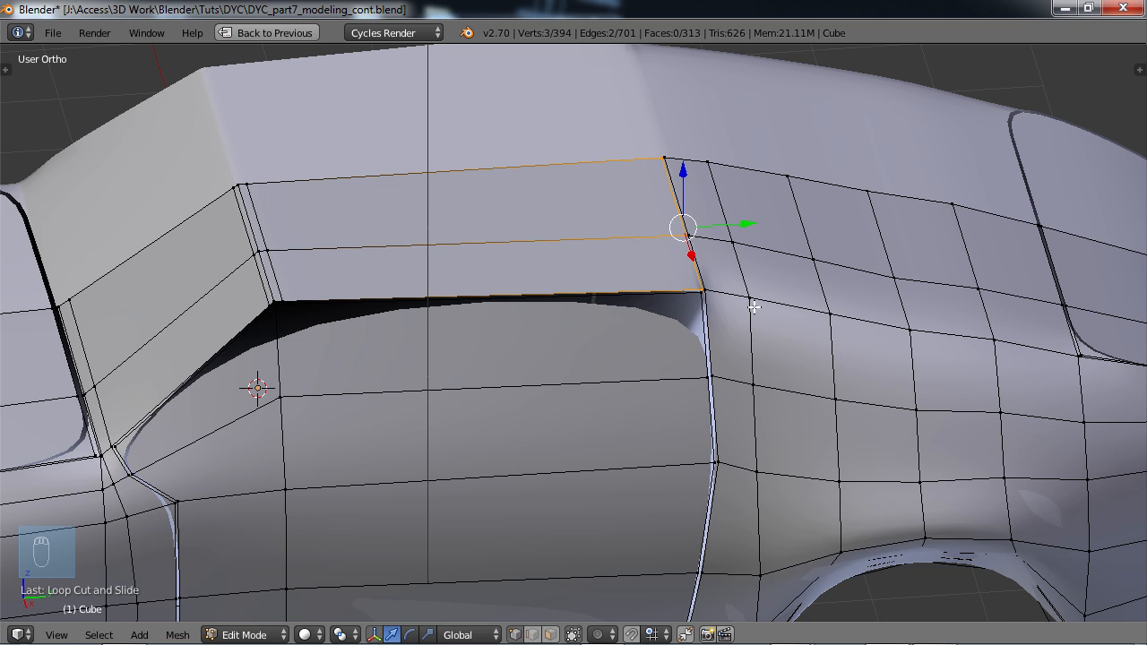
pyautogui.hotkey('ctrl', 'r')
pyautogui.click(719, 303)
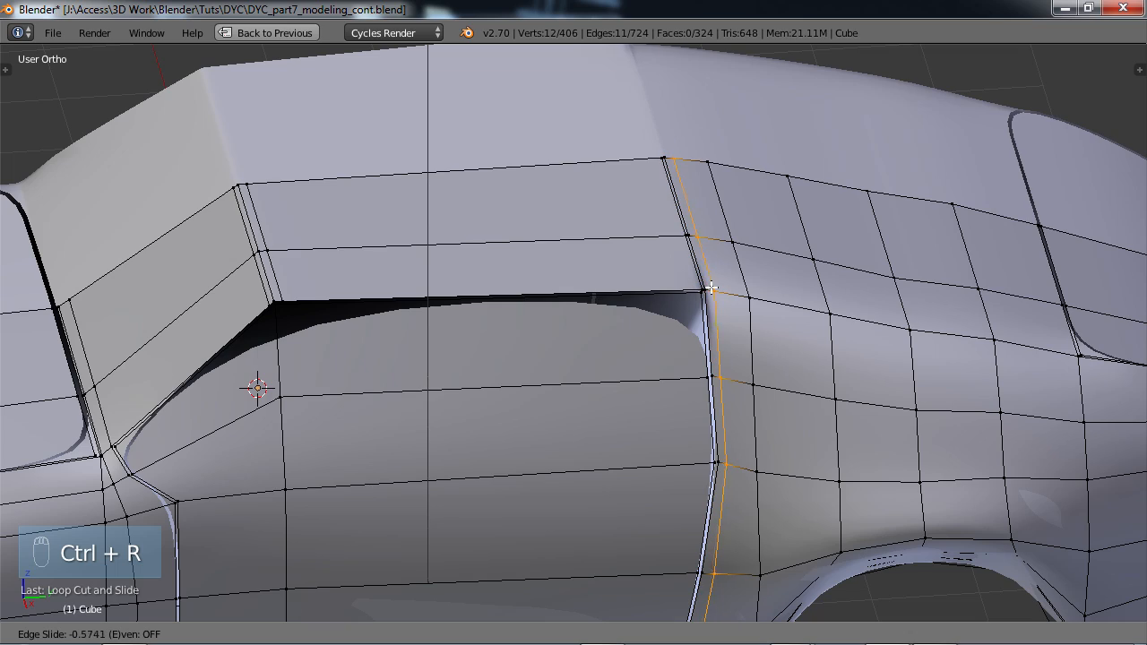
pyautogui.click(708, 286)
pyautogui.scroll(-4, 712, 296)
pyautogui.moveTo(713, 296); pyautogui.dragTo(558, 256, button='middle')
pyautogui.scroll(2, 583, 224)
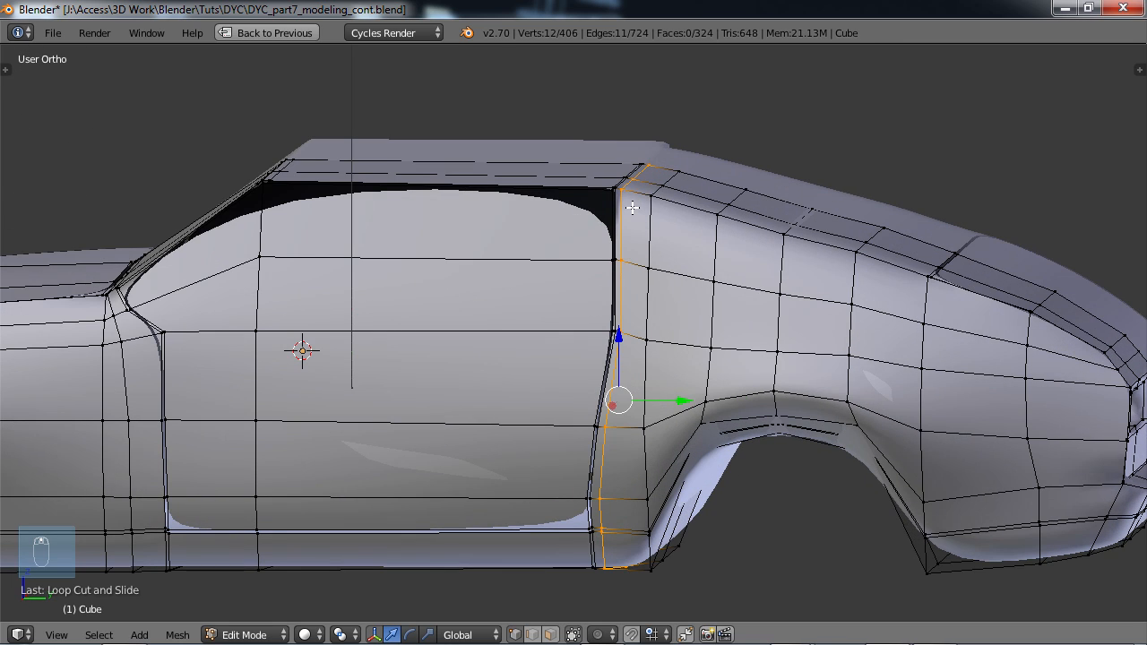
# - Undo the last two loop cuts, behind the door gap and at the roof's rear corner
pyautogui.hotkey('ctrl', 'z')
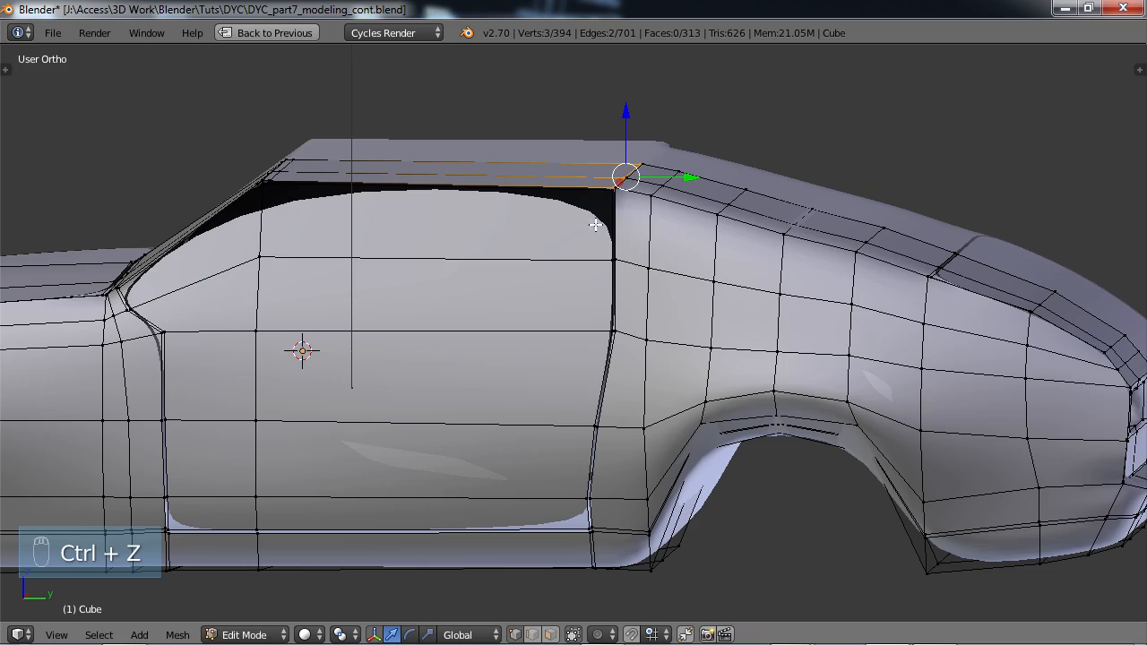
pyautogui.moveTo(630, 216); pyautogui.dragTo(591, 240, button='middle')
pyautogui.hotkey('ctrl', 'z')
pyautogui.moveTo(674, 202); pyautogui.dragTo(666, 225, button='middle')
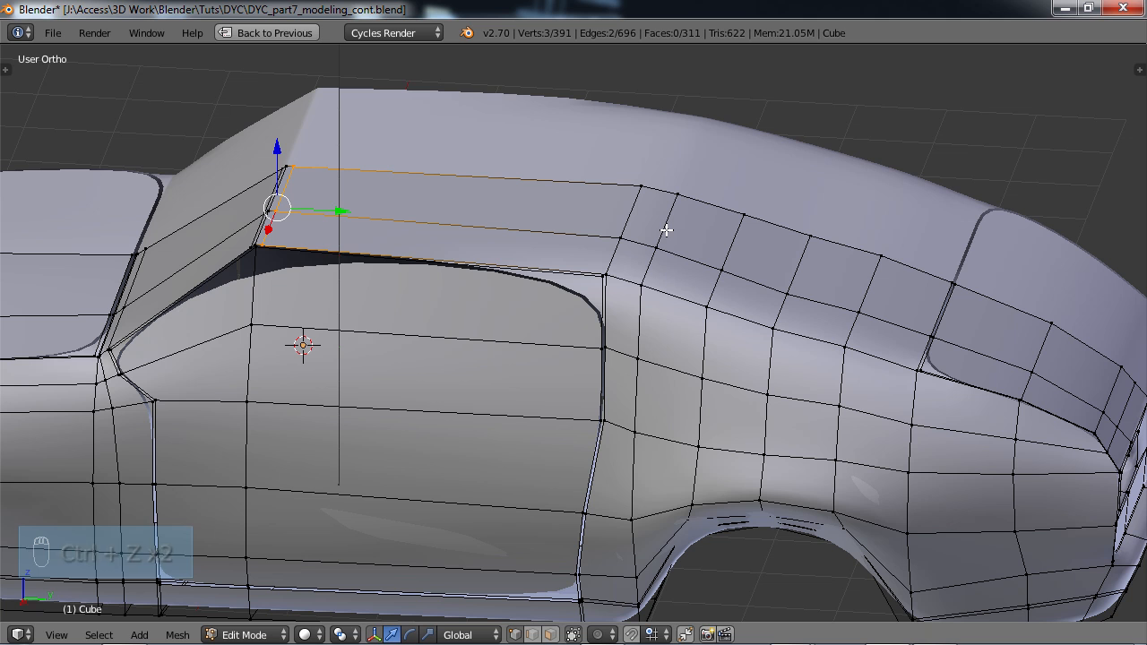
# - Add an edge loop down the body just behind the door's rear gap, slid close to the gap
pyautogui.hotkey('ctrl', 'r')
pyautogui.click(626, 290)
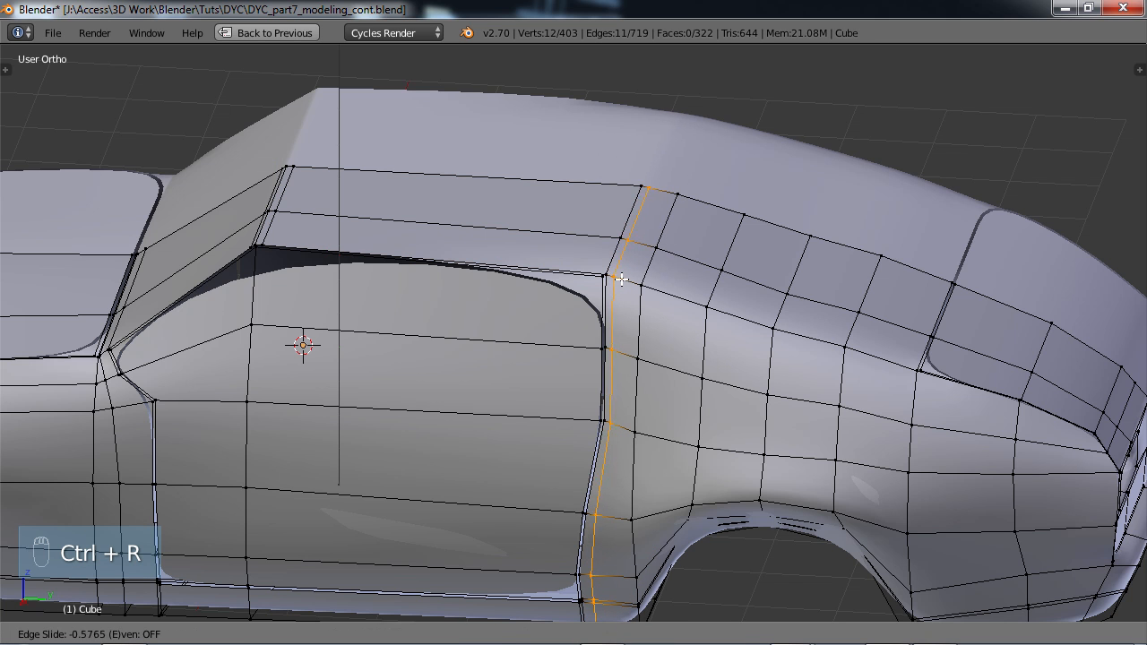
pyautogui.click(622, 280)
# - Add a vertical edge loop through the door panel close to its rear edge
pyautogui.moveTo(618, 273); pyautogui.dragTo(777, 197, button='middle')
pyautogui.scroll(-2, 682, 226)
pyautogui.moveTo(670, 287); pyautogui.dragTo(629, 290, button='middle')
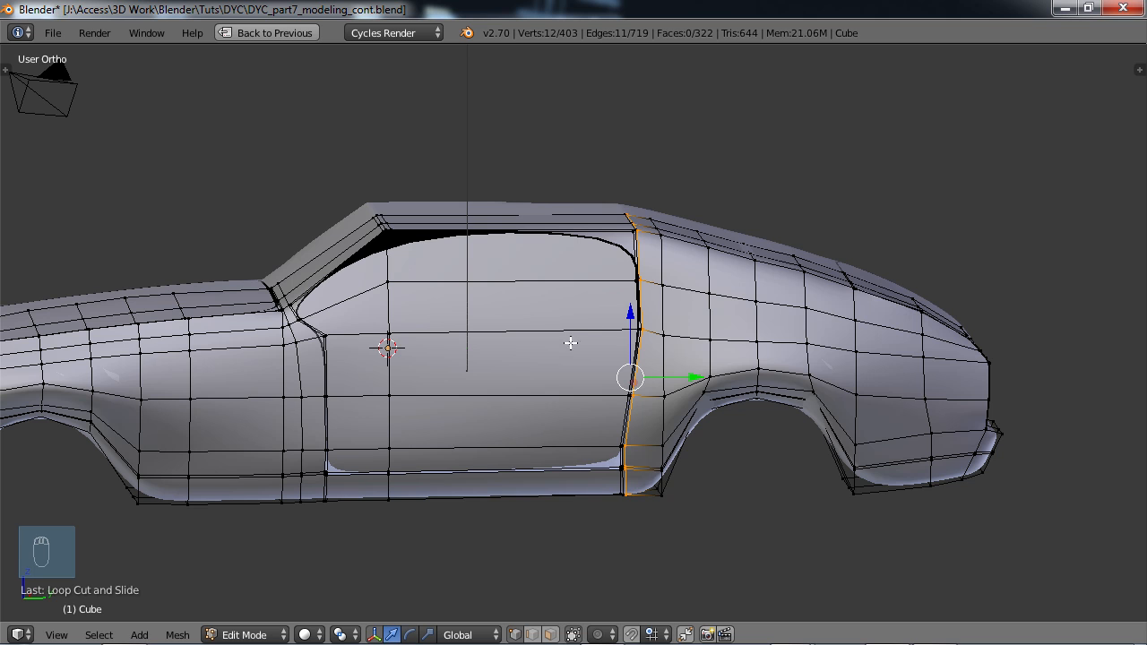
pyautogui.hotkey('ctrl', 'r')
pyautogui.click(594, 397)
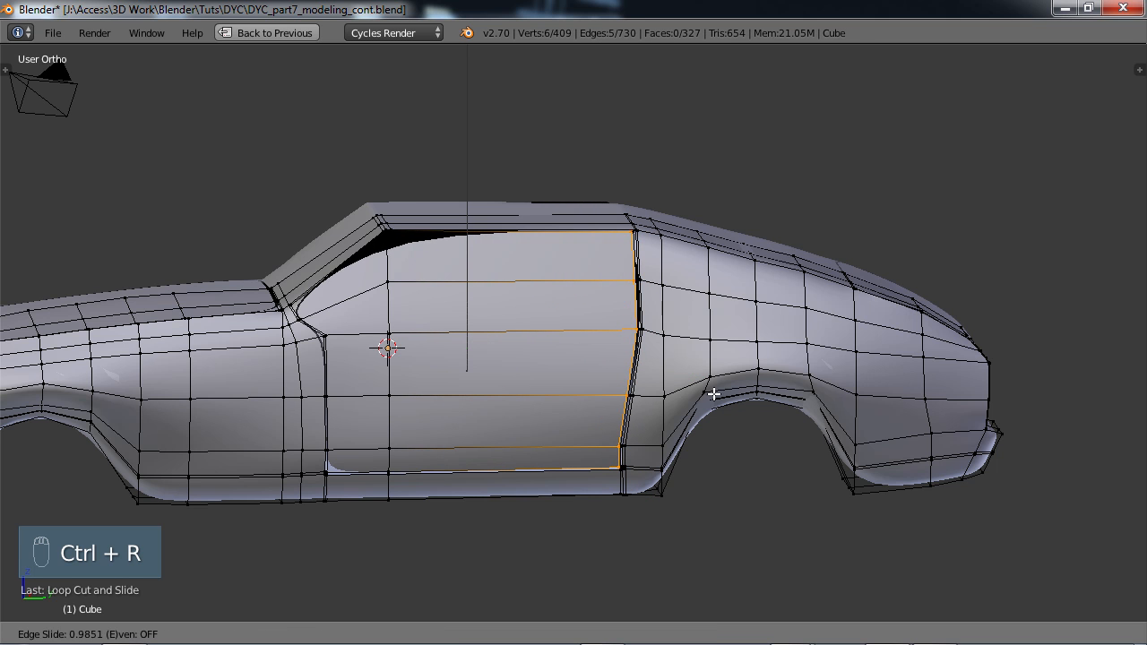
pyautogui.click(572, 417)
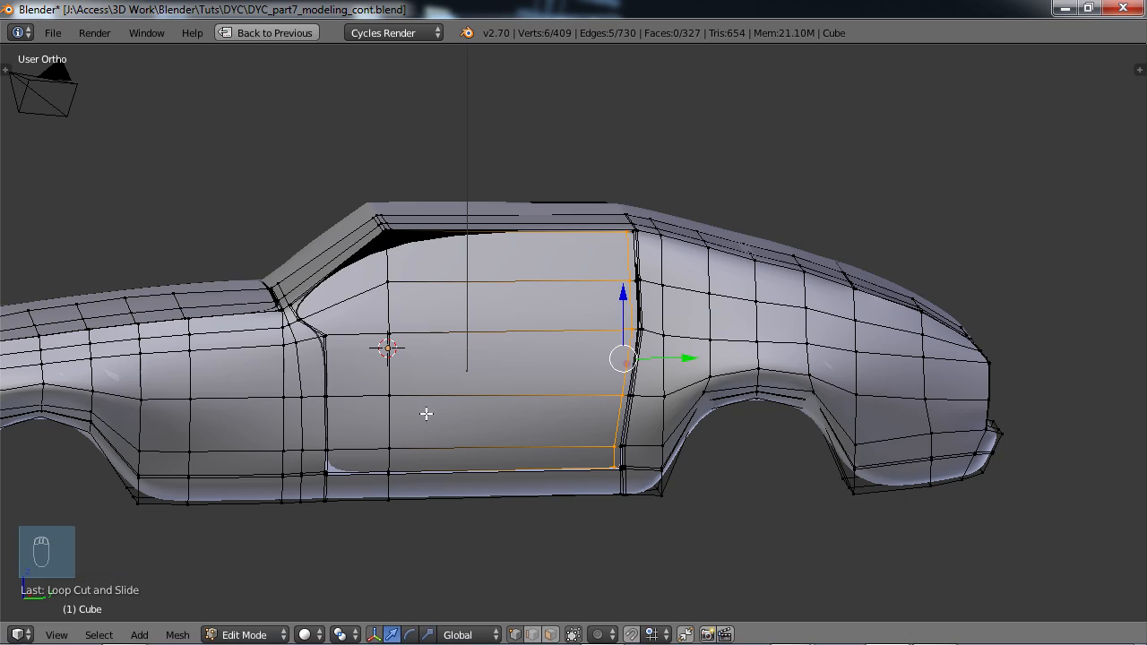
# - Slide the selected vertical door loop further back so it sits closer to the door's rear edge
pyautogui.scroll(2, 420, 426)
pyautogui.moveTo(418, 346); pyautogui.dragTo(616, 373, button='middle')
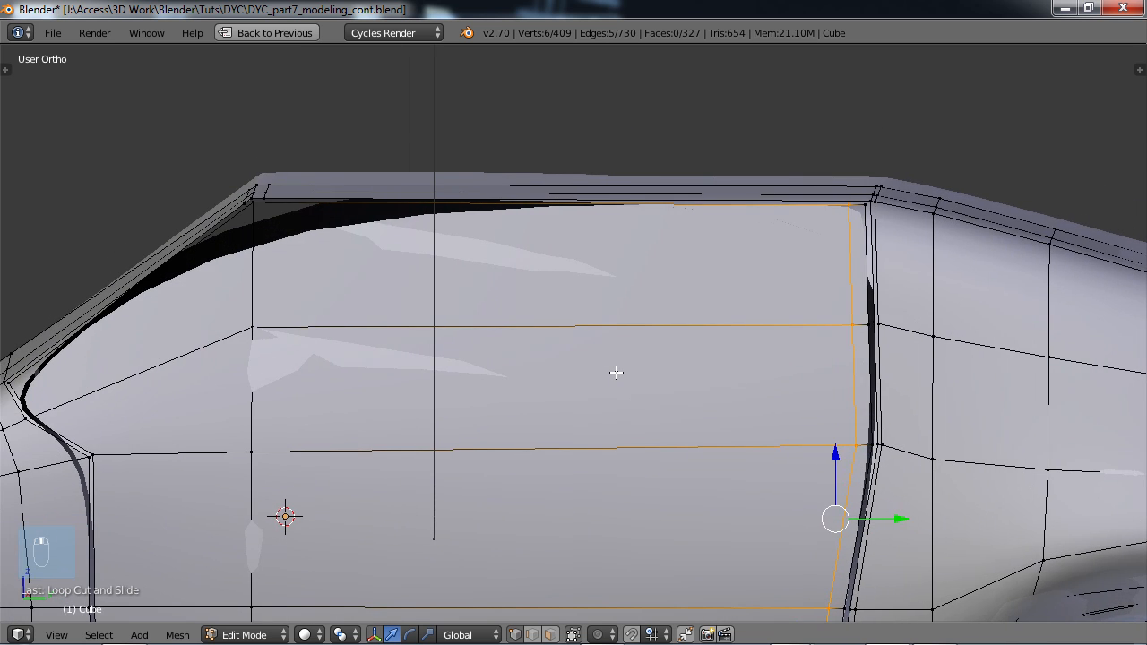
pyautogui.scroll(1, 616, 373)
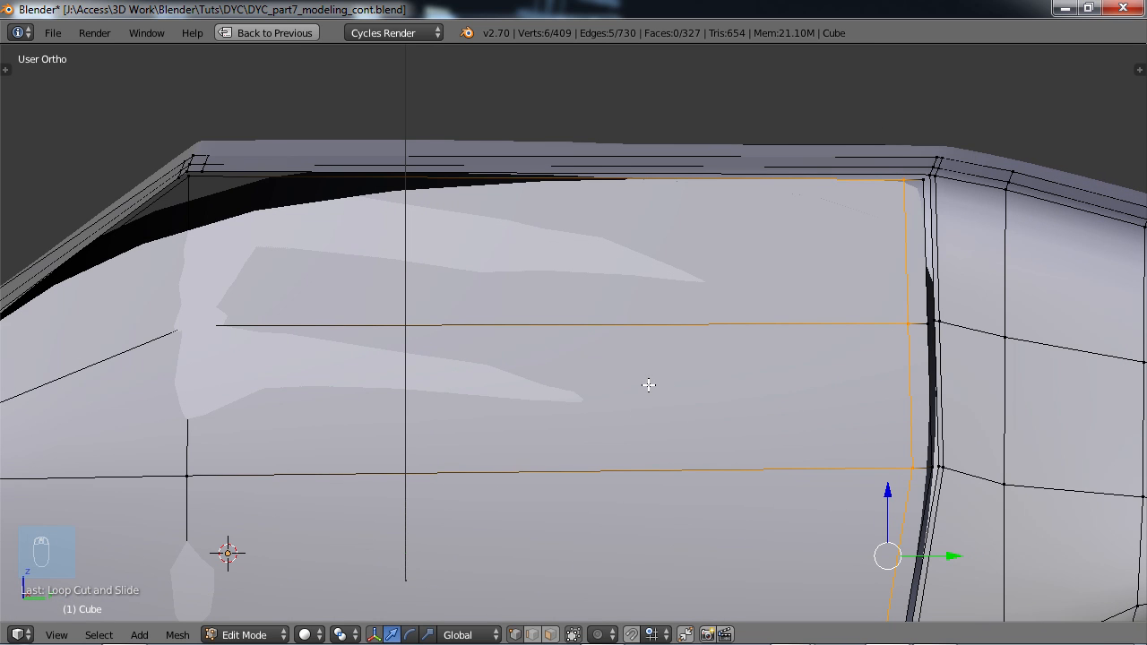
pyautogui.press('g')
pyautogui.press('g')
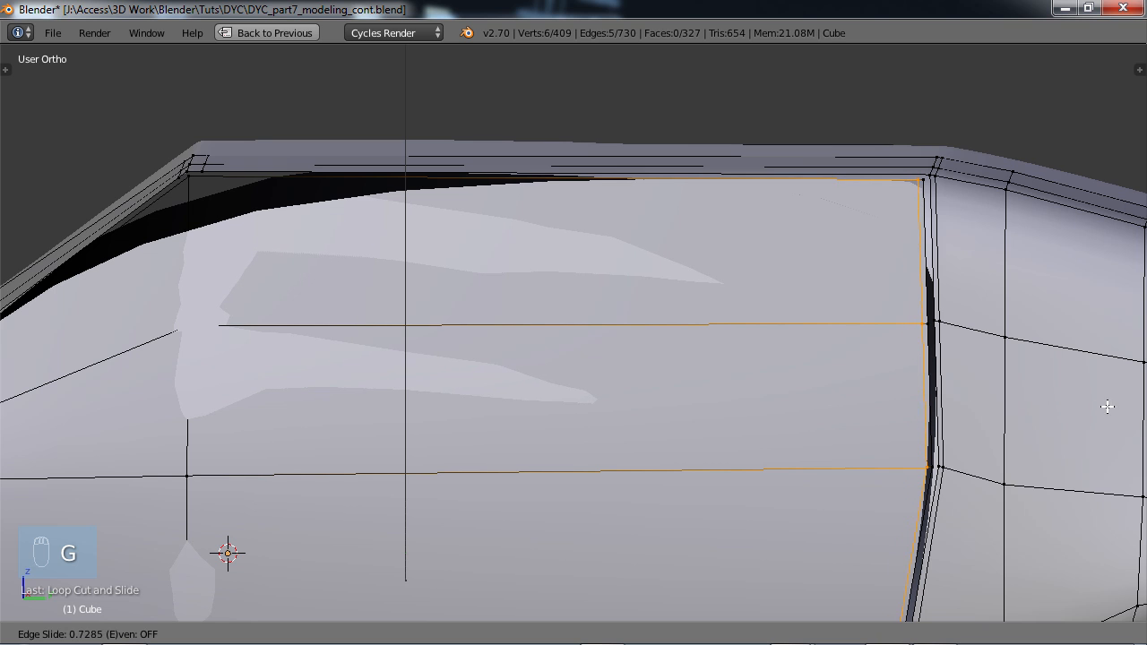
pyautogui.click(1043, 407)
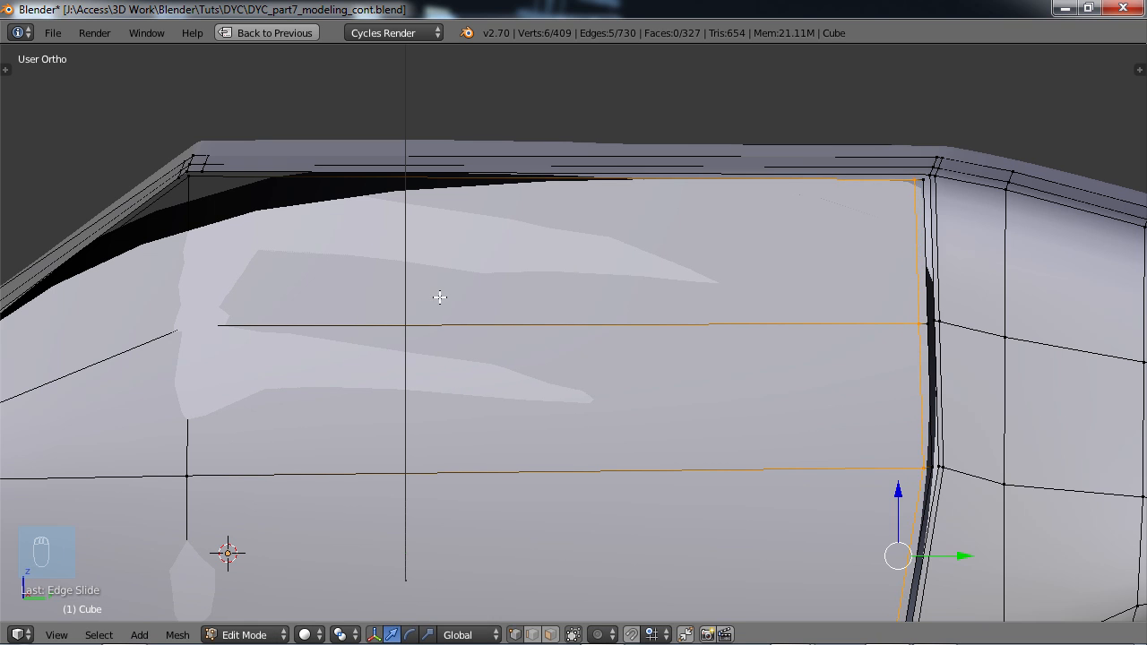
# - Add a vertical edge loop through the door panel, slid tight behind the existing loop at the windshield's upper corner
pyautogui.scroll(-2, 616, 344)
pyautogui.keyDown('shift'); pyautogui.moveTo(586, 391); pyautogui.dragTo(686, 273, button='middle'); pyautogui.keyUp('shift')
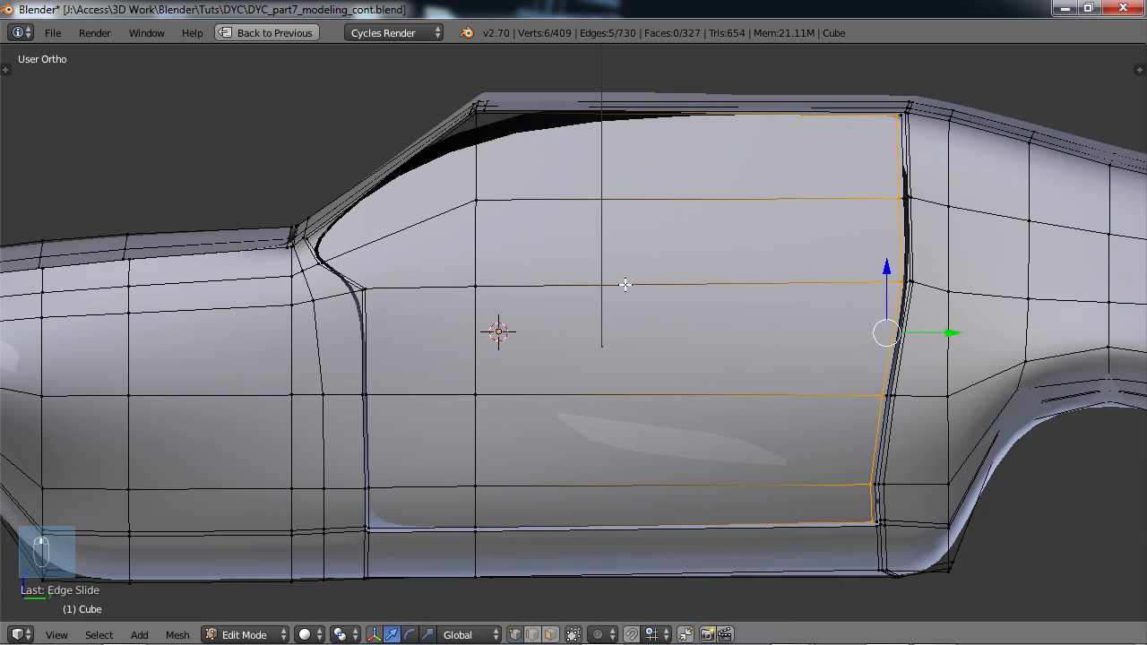
pyautogui.hotkey('ctrl', 'r')
pyautogui.click(597, 274)
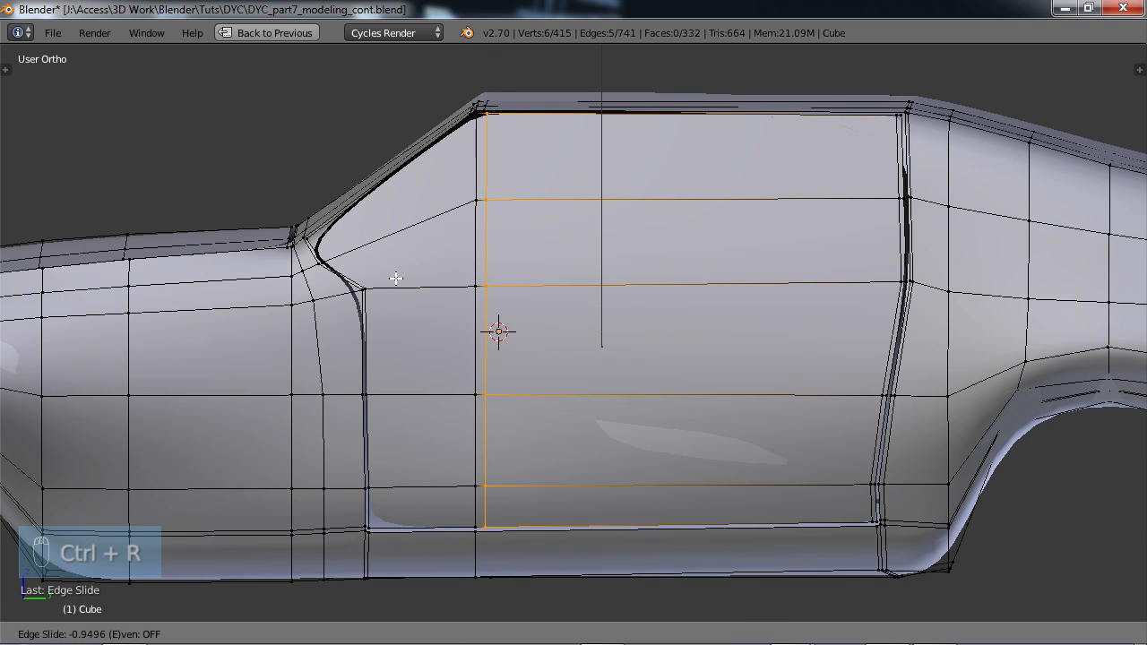
pyautogui.click(389, 280)
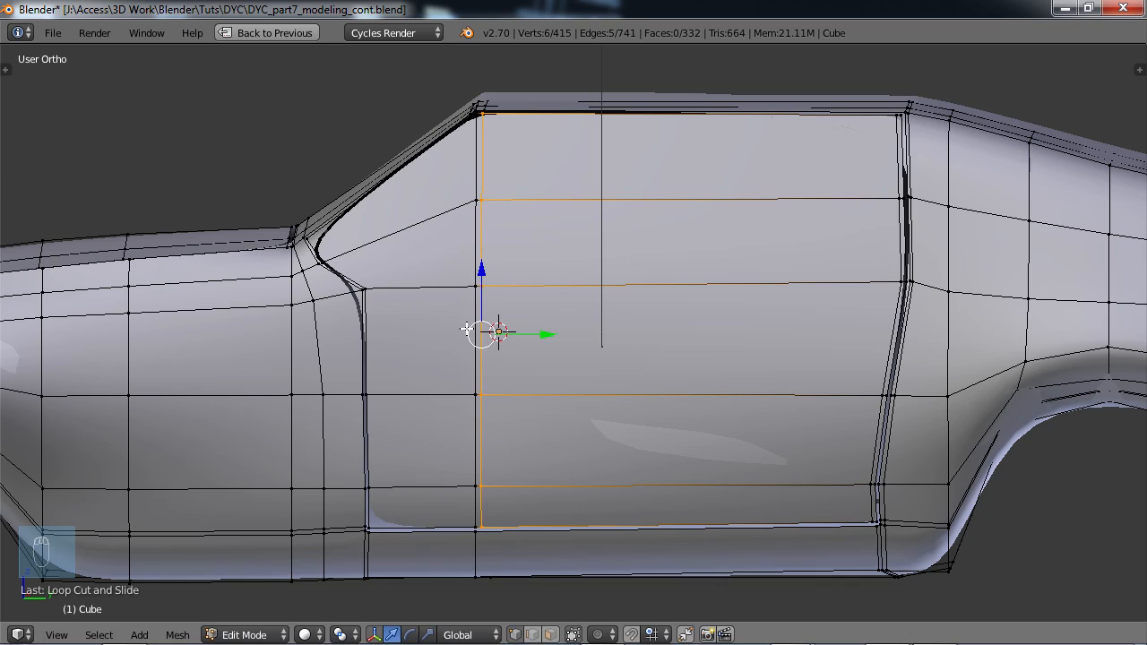
# - Add an edge loop along the door panel's upper edge, following the windshield pillar and roof gap, with an edge slide of about 0.85
pyautogui.moveTo(448, 312); pyautogui.dragTo(520, 344, button='middle')
pyautogui.scroll(2, 524, 348)
pyautogui.scroll(3, 524, 348)
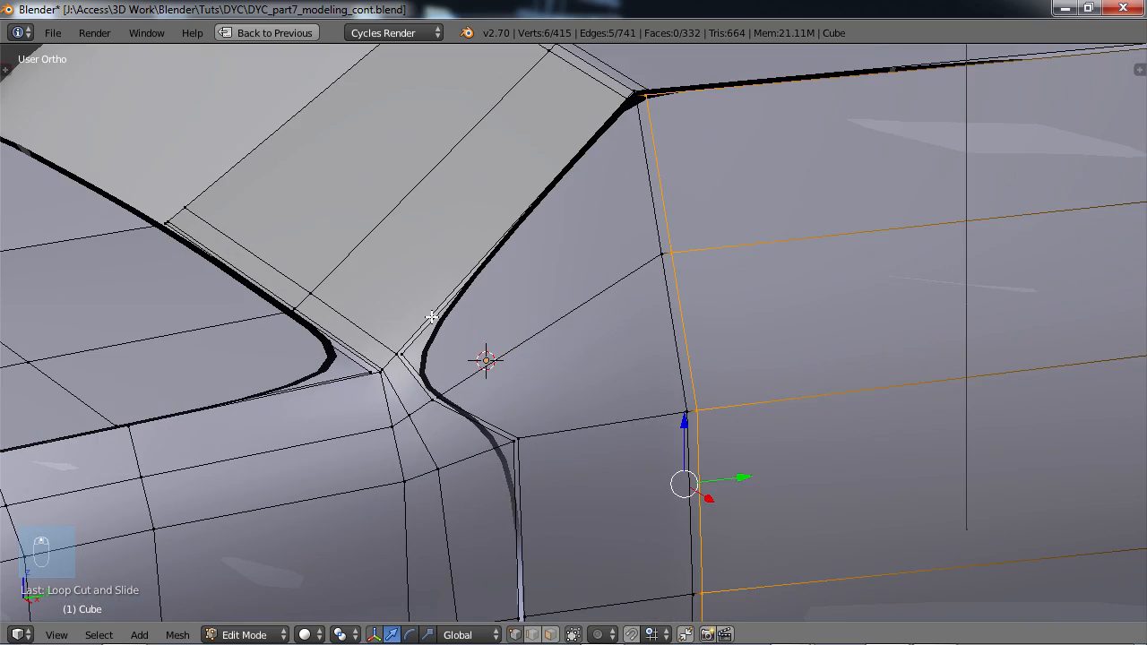
pyautogui.scroll(-3, 485, 444)
pyautogui.moveTo(642, 464); pyautogui.dragTo(587, 438, button='middle')
pyautogui.scroll(-2, 473, 304)
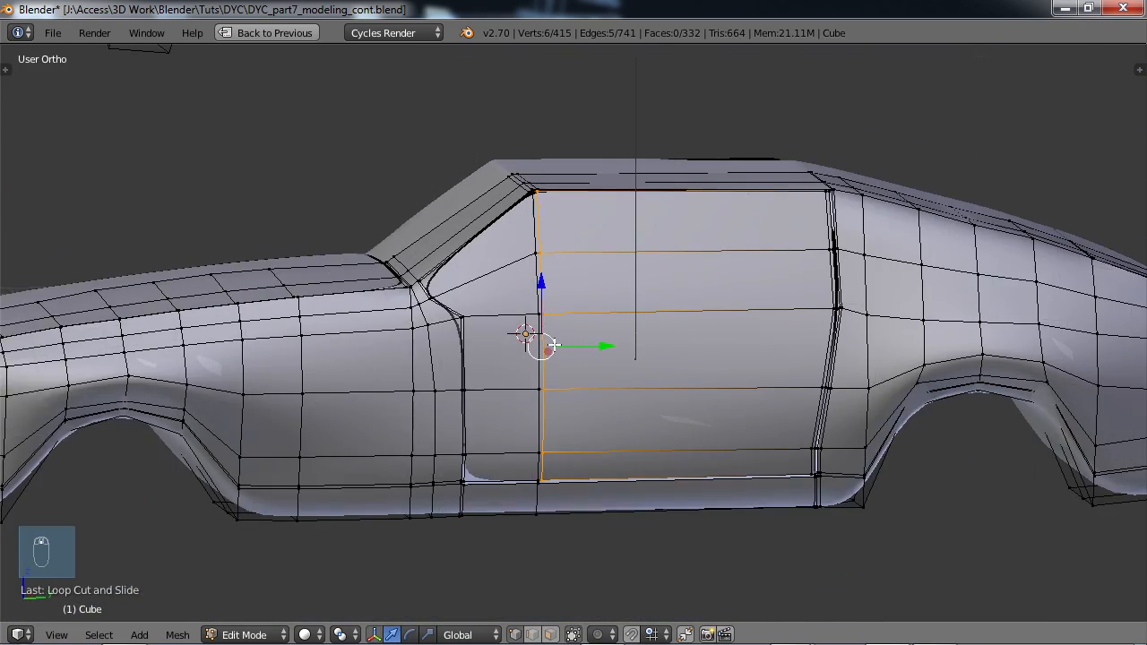
pyautogui.keyDown('shift'); pyautogui.moveTo(531, 330); pyautogui.dragTo(462, 338, button='middle'); pyautogui.keyUp('shift')
pyautogui.moveTo(621, 318); pyautogui.dragTo(603, 337, button='middle')
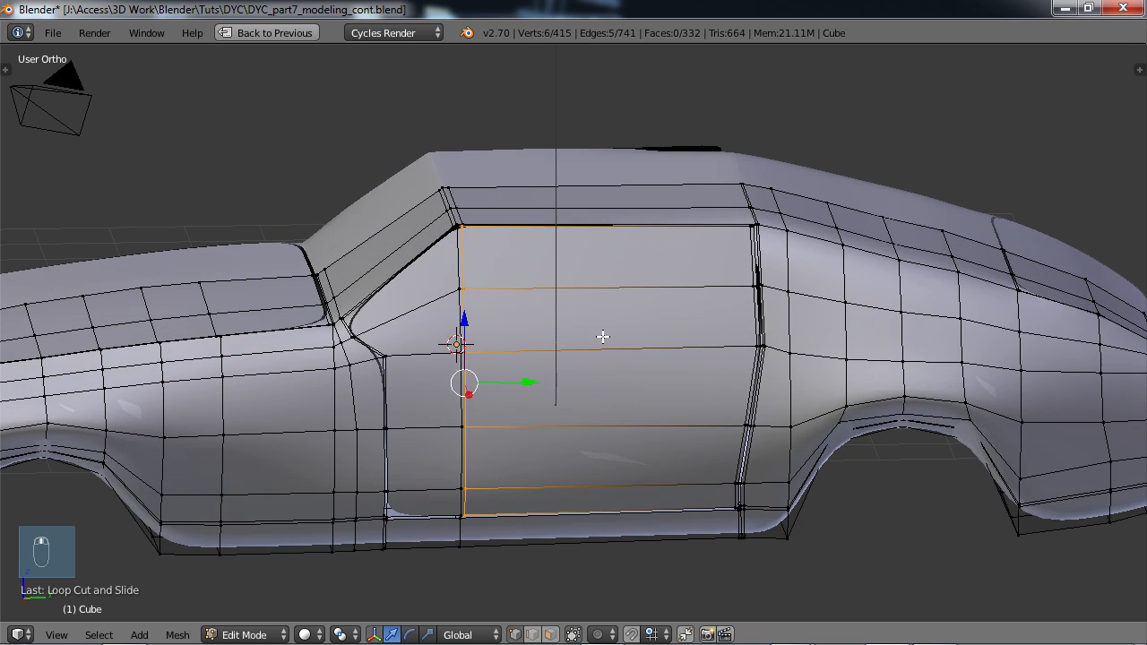
pyautogui.hotkey('ctrl', 'r')
pyautogui.click(462, 265)
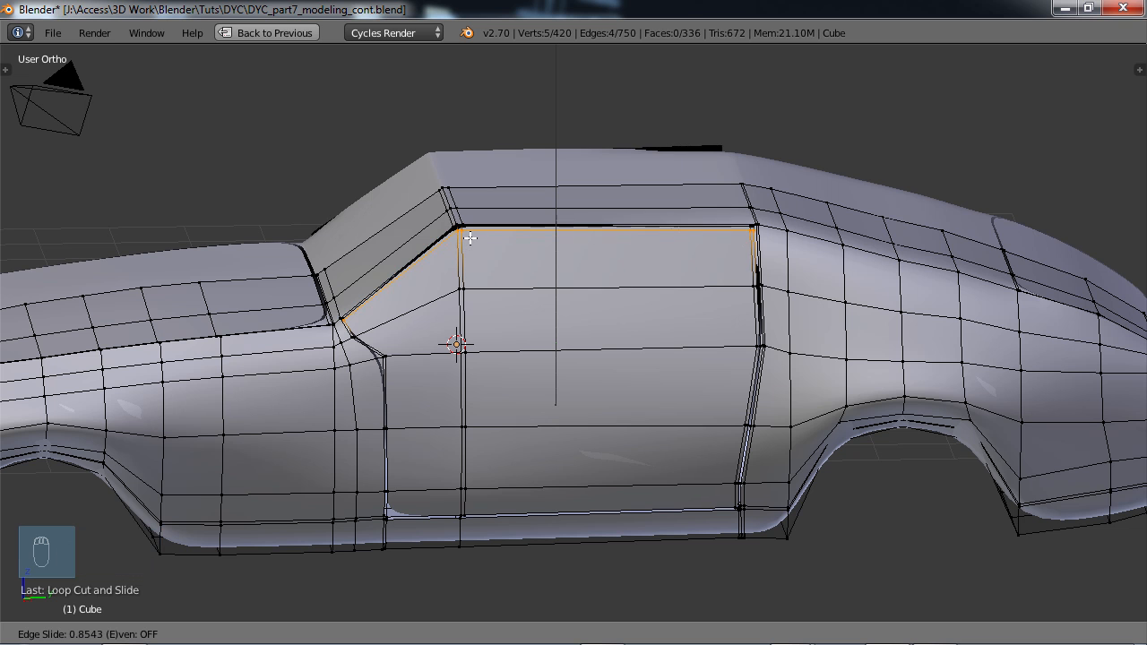
pyautogui.click(470, 237)
# - Try adding a horizontal edge loop across the door just above its bottom edge, and undo it
pyautogui.scroll(4, 502, 289)
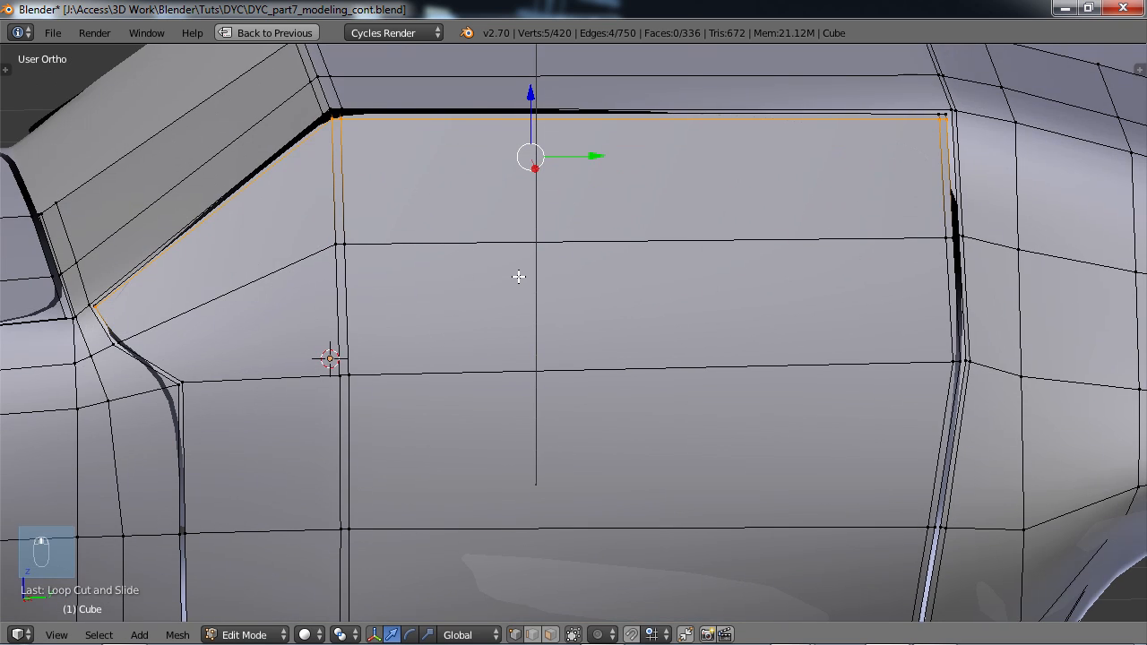
pyautogui.keyDown('shift'); pyautogui.moveTo(921, 229); pyautogui.dragTo(622, 377, button='middle'); pyautogui.keyUp('shift')
pyautogui.scroll(4, 622, 376)
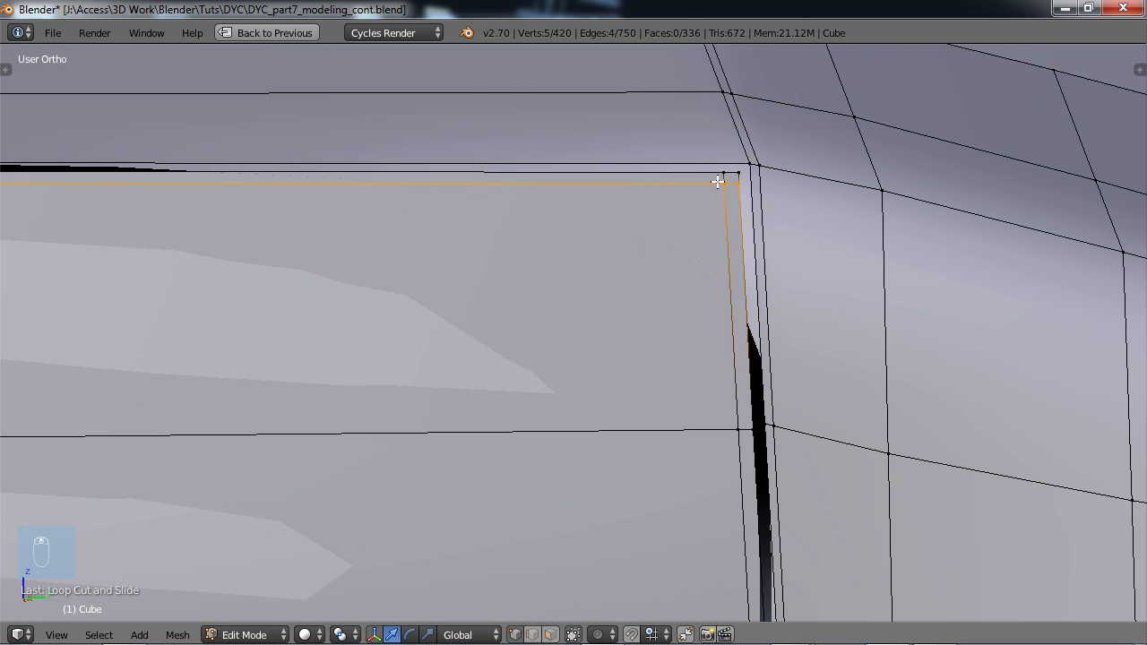
pyautogui.scroll(-4, 730, 271)
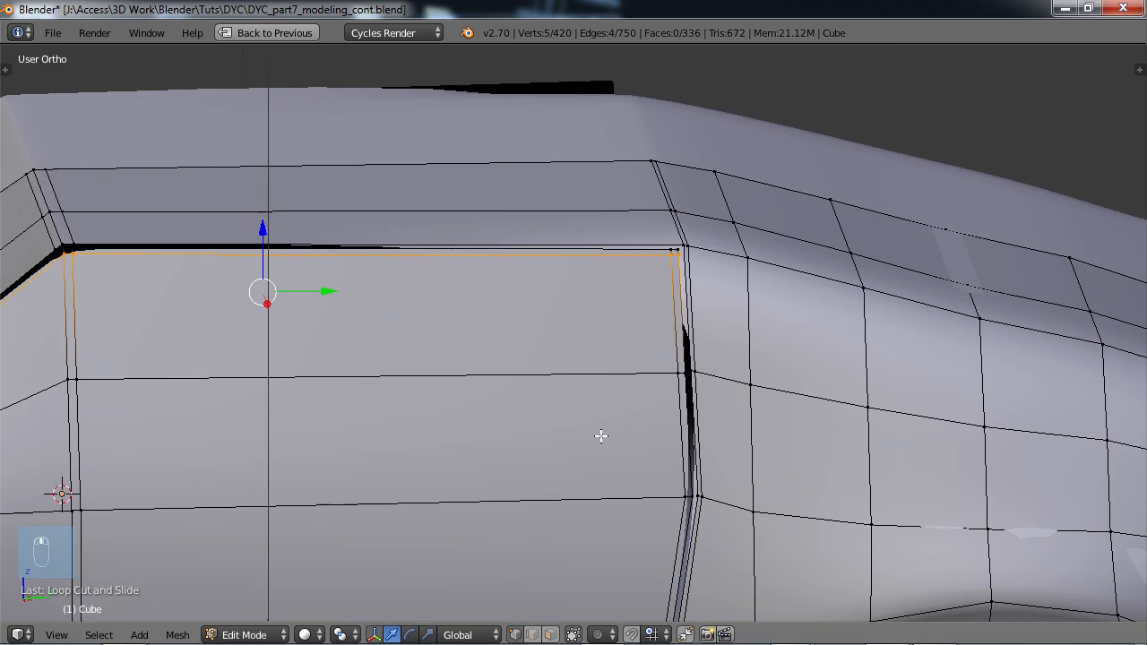
pyautogui.keyDown('shift'); pyautogui.moveTo(526, 451); pyautogui.dragTo(719, 399, button='middle'); pyautogui.keyUp('shift')
pyautogui.scroll(-6, 664, 357)
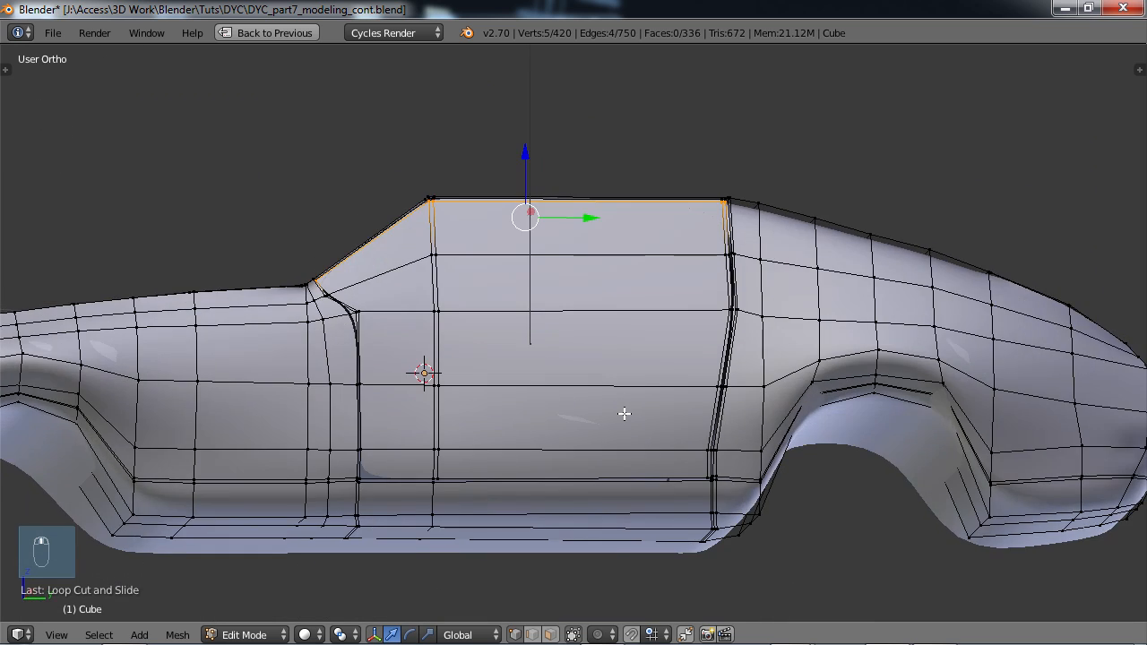
pyautogui.scroll(2, 558, 481)
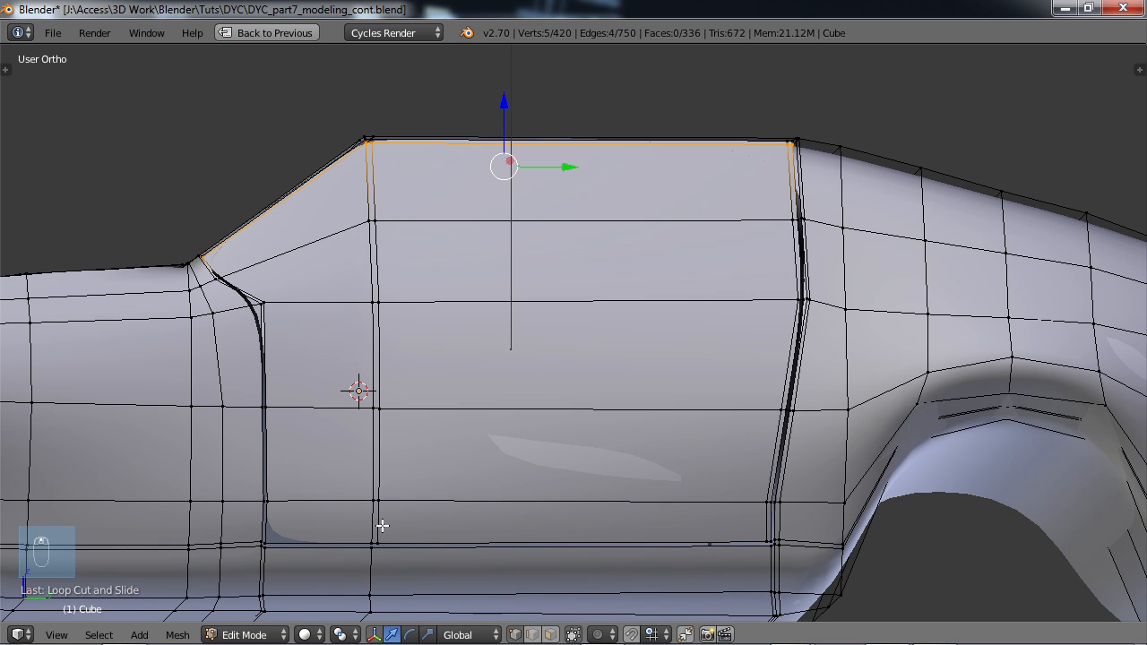
pyautogui.hotkey('ctrl', 'r')
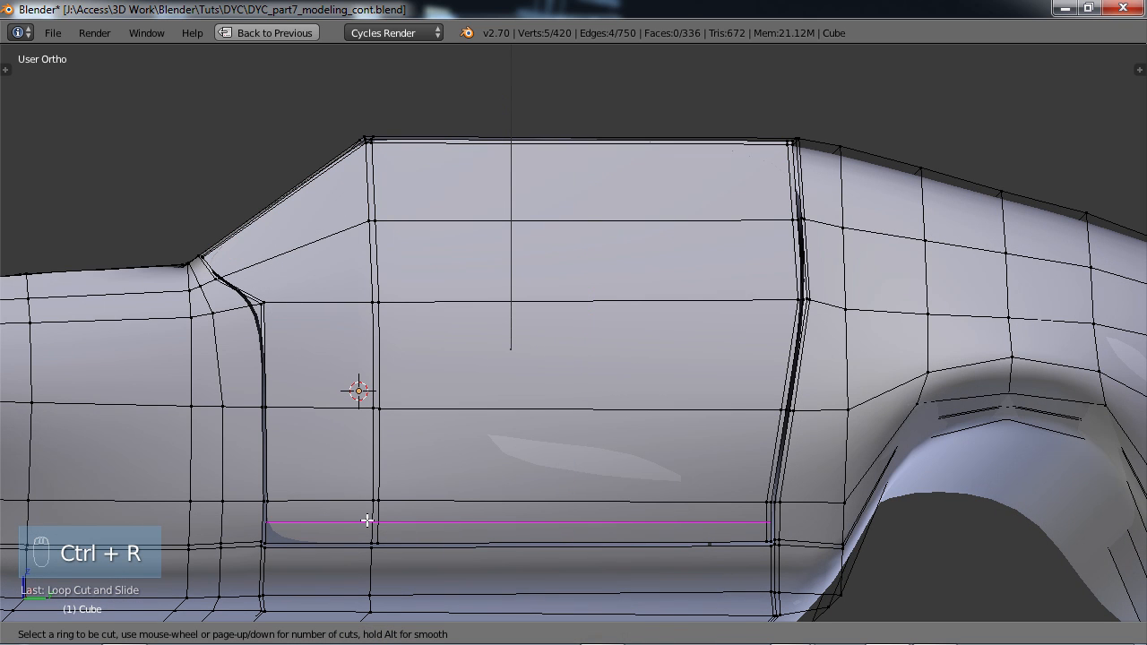
pyautogui.click(367, 520)
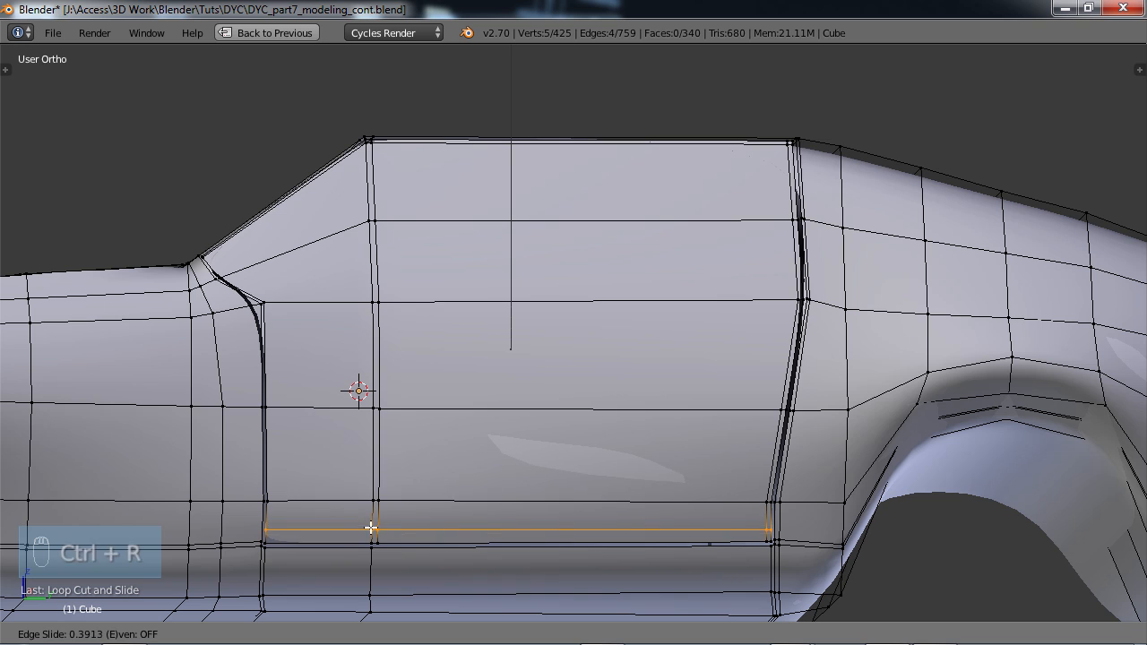
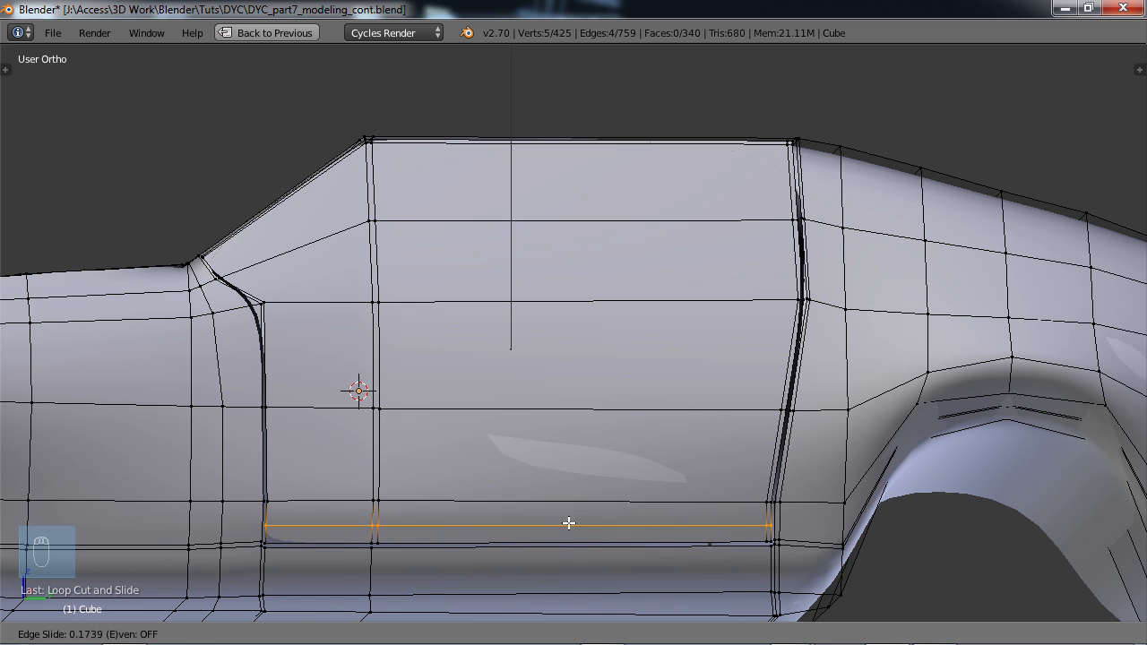
pyautogui.click(588, 513)
pyautogui.hotkey('ctrl', 'z')
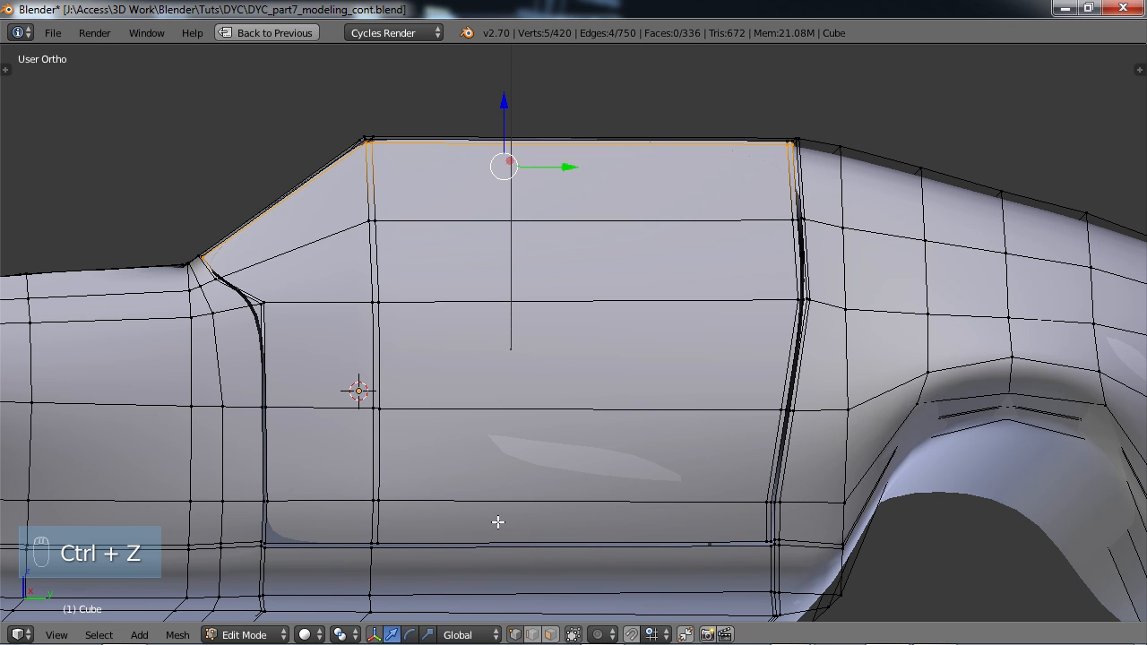
# - Try moving the three body vertices at the door gap's lower front corner in the right orthographic view
pyautogui.scroll(6, 542, 549)
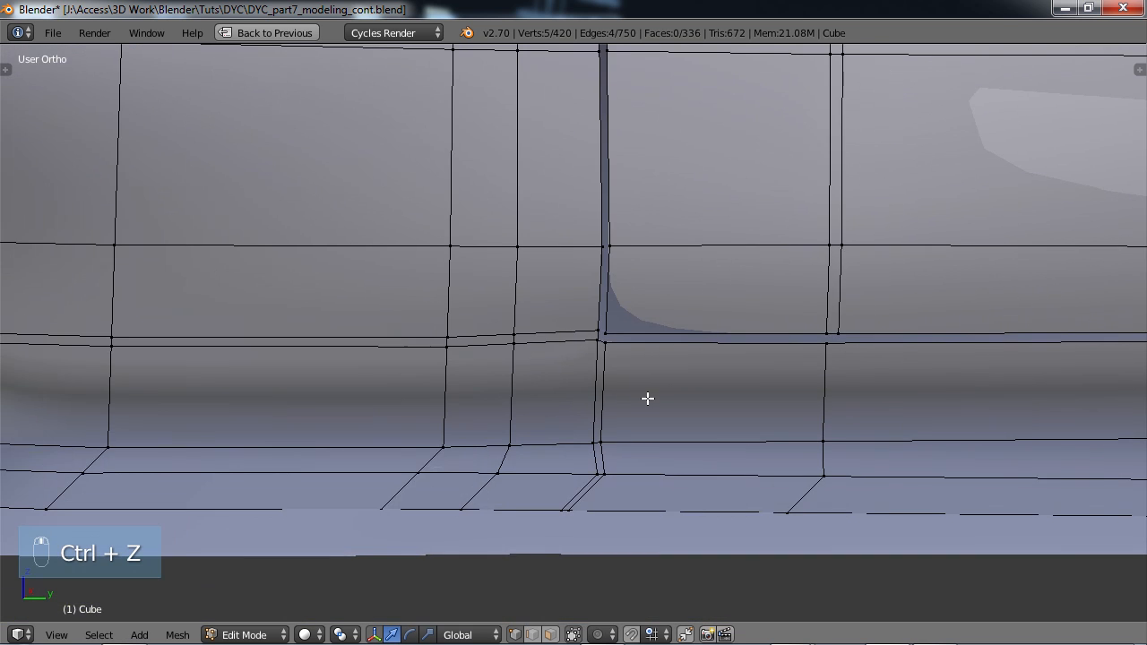
pyautogui.keyDown('shift'); pyautogui.moveTo(647, 398); pyautogui.dragTo(546, 462, button='middle'); pyautogui.keyUp('shift')
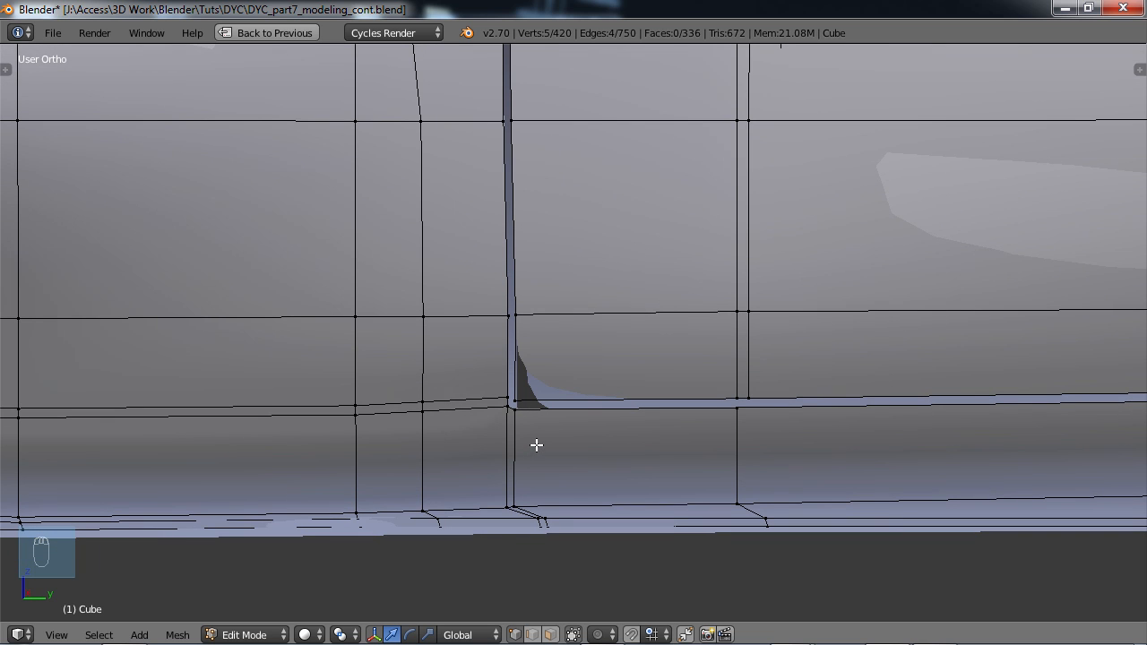
pyautogui.rightClick(512, 409)
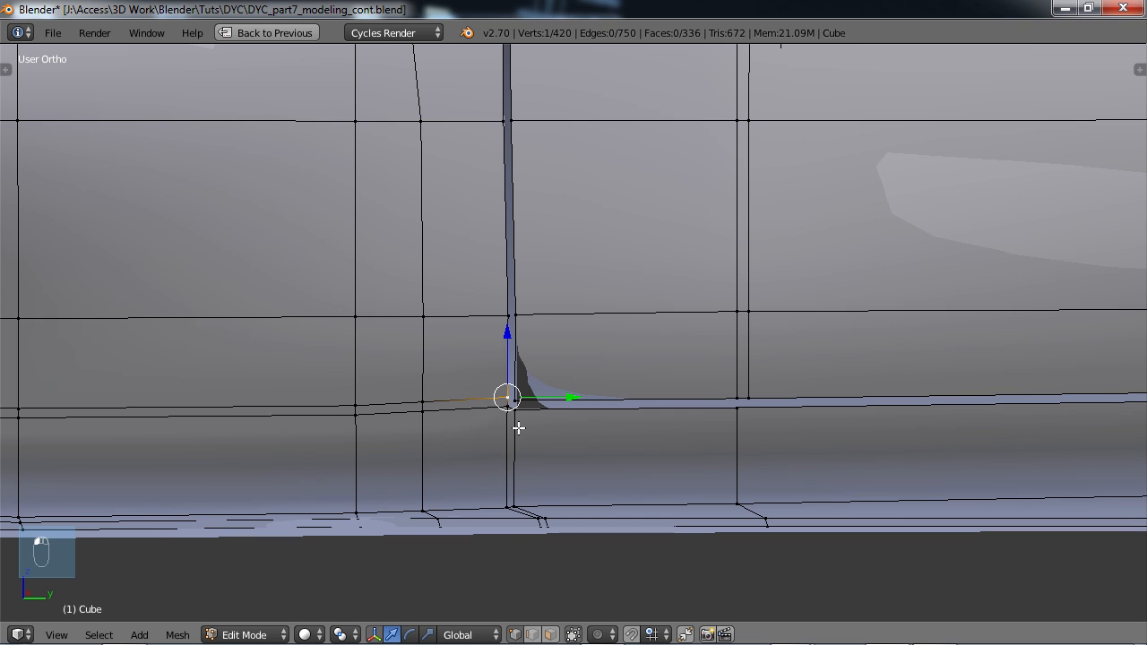
pyautogui.press('c')
pyautogui.moveTo(488, 405); pyautogui.dragTo(518, 426)
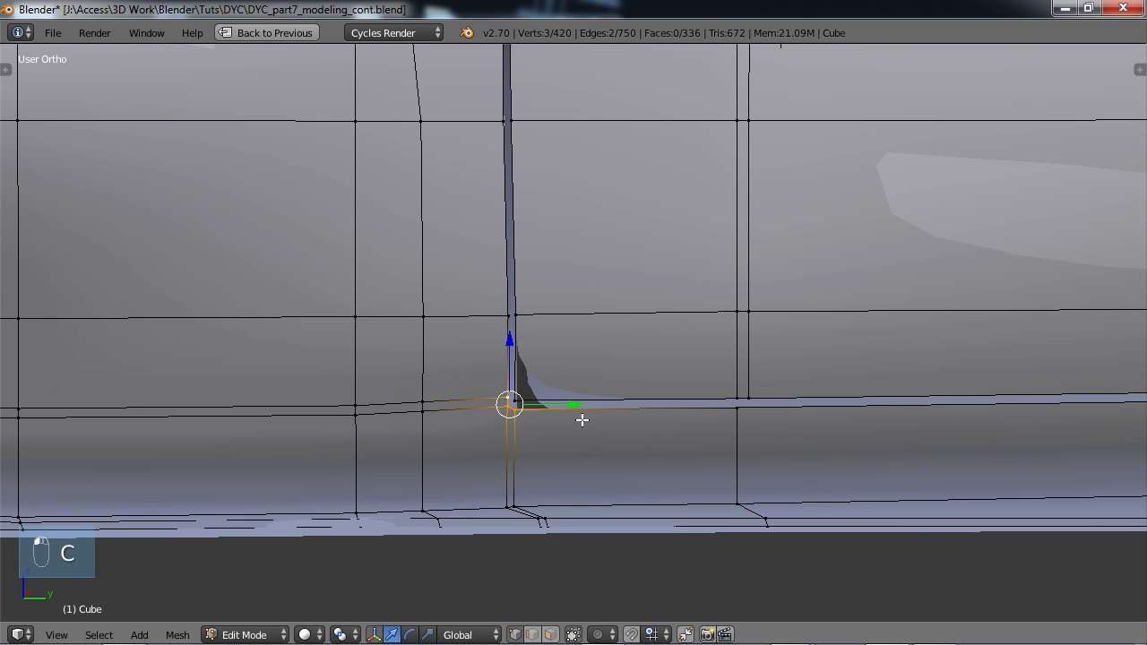
pyautogui.press('KP_3')
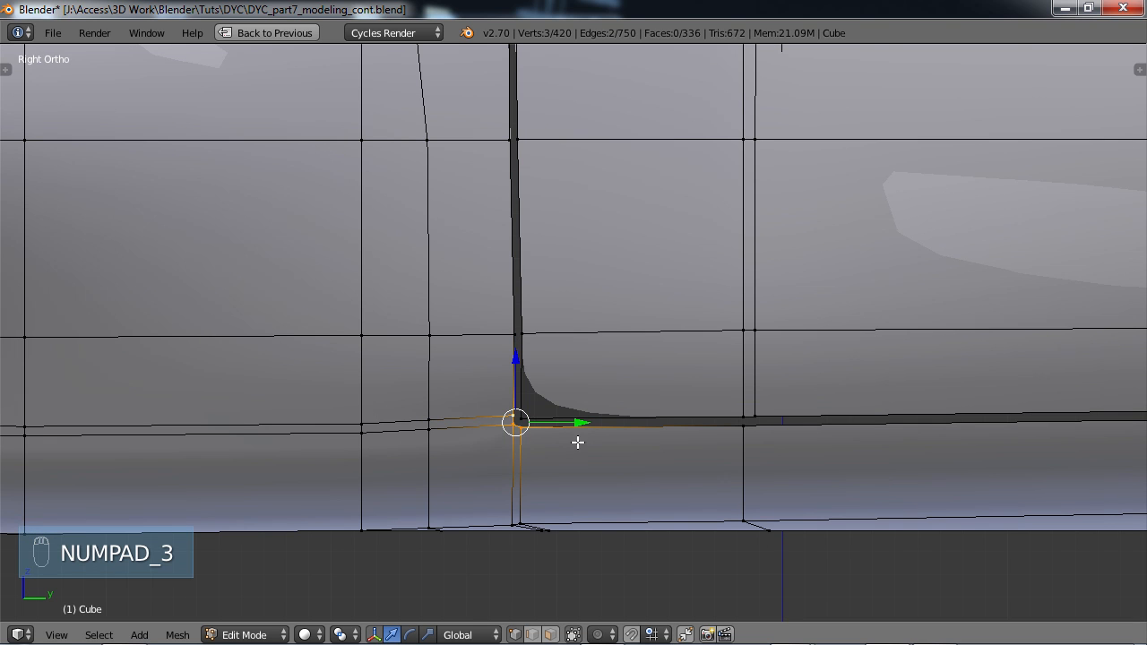
pyautogui.press('g')
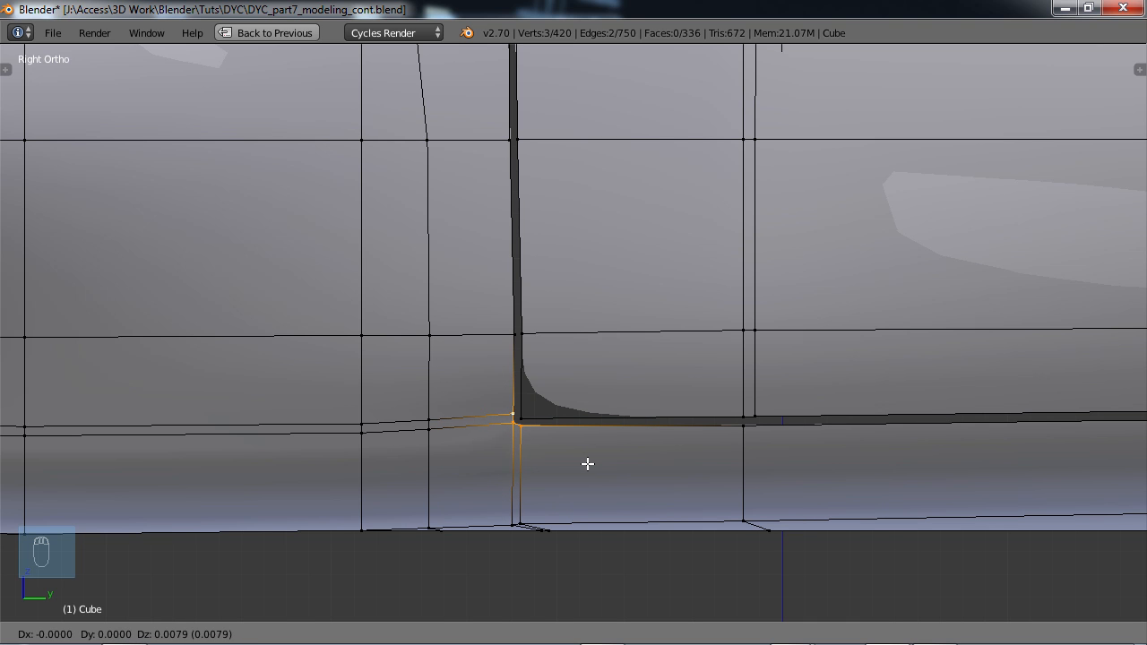
pyautogui.click(587, 463)
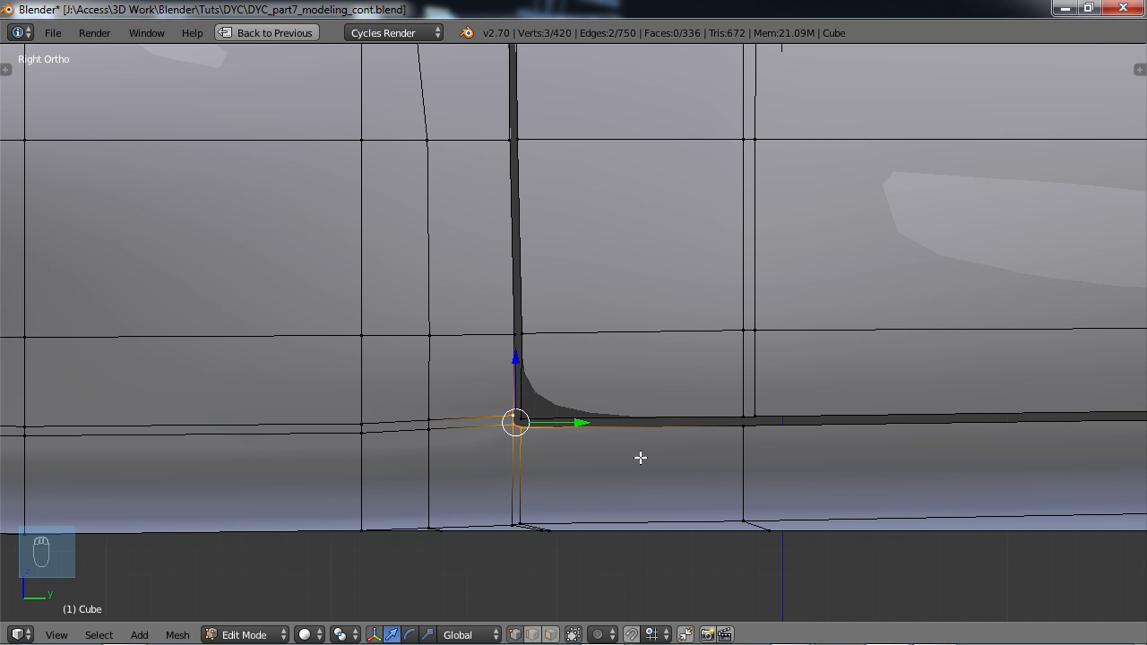
# - Move the rearmost body vertex at the door gap's lower front corner about 0.26 rearward along the Y axis
pyautogui.rightClick(533, 441)
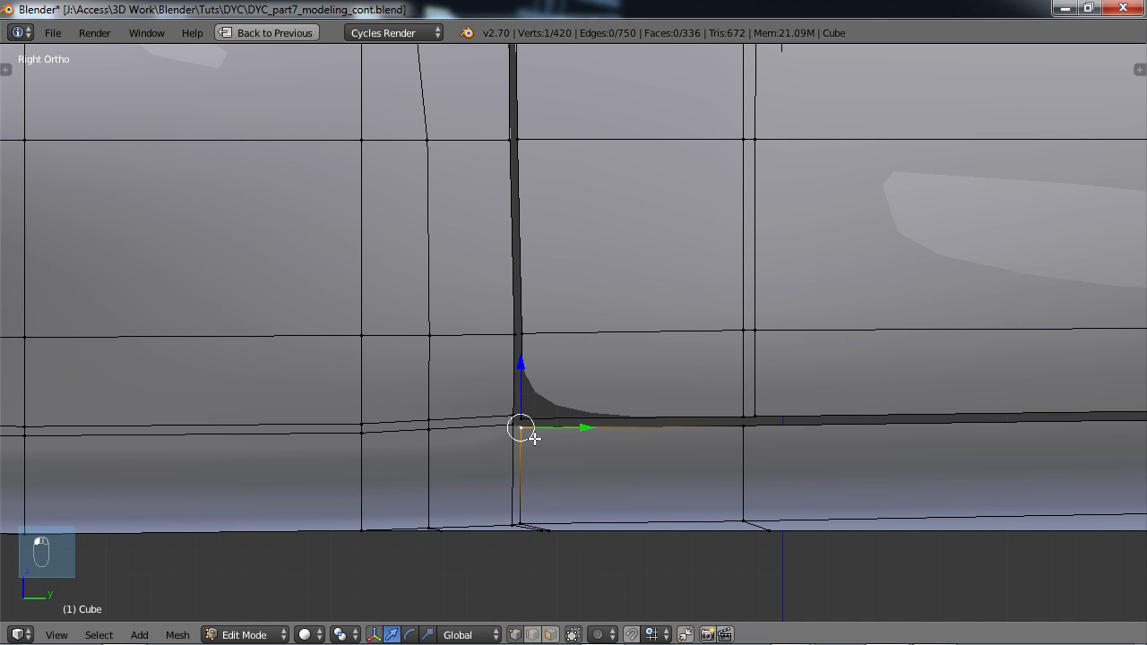
pyautogui.press('g')
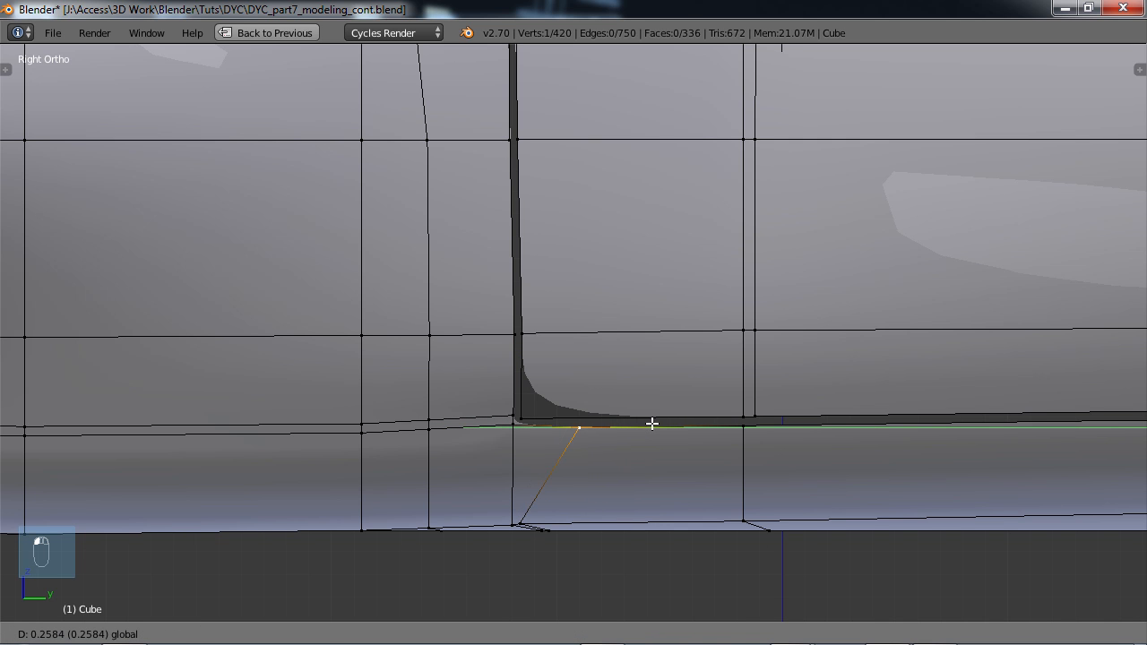
pyautogui.click(653, 420)
# - Try moving the upper body vertex at that corner upward along the Z axis, and undo the move
pyautogui.rightClick(508, 404)
pyautogui.press('g')
pyautogui.press('z')
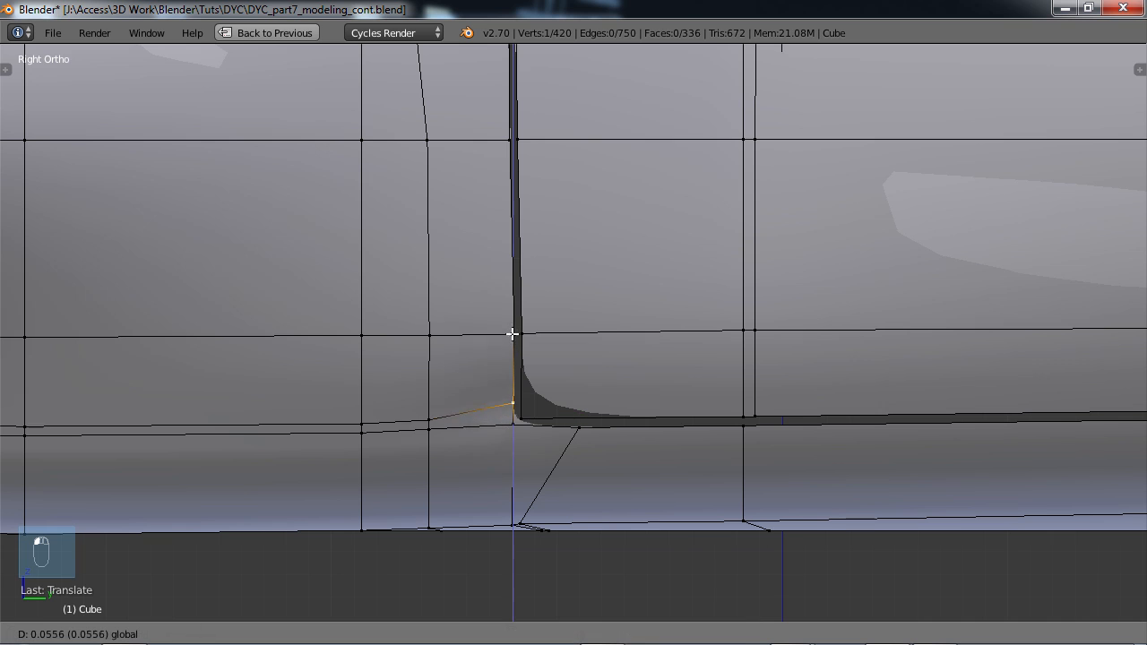
pyautogui.click(512, 315)
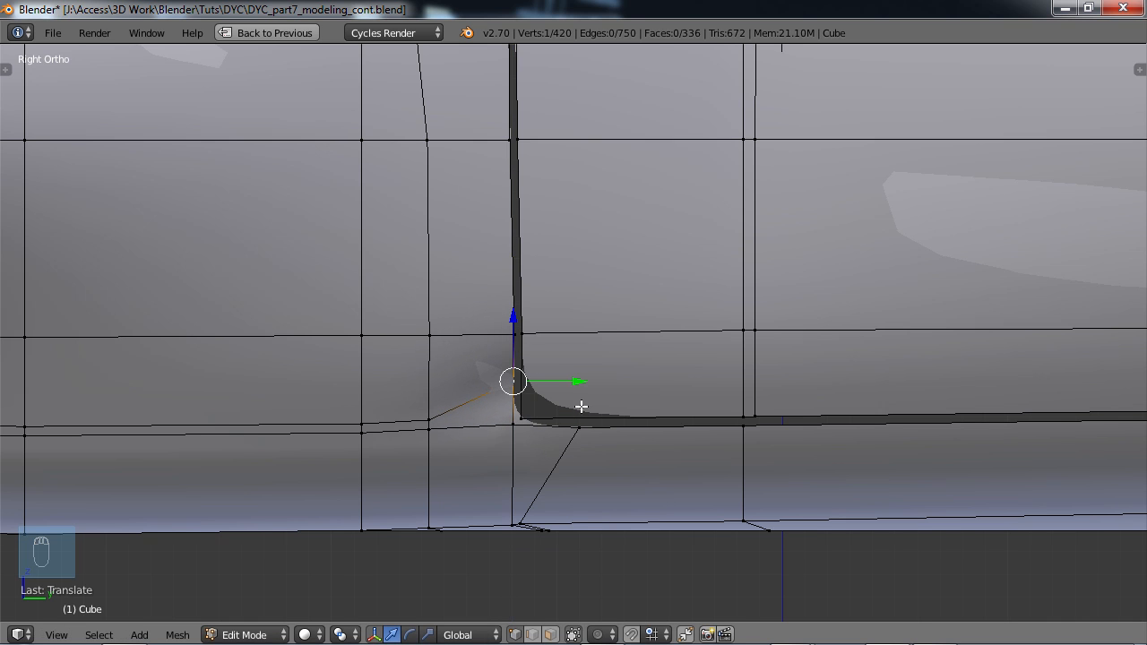
pyautogui.hotkey('ctrl', 'z')
# - Slide the corner's upper body vertex up along the edge of the front door gap
pyautogui.press('g')
pyautogui.press('g')
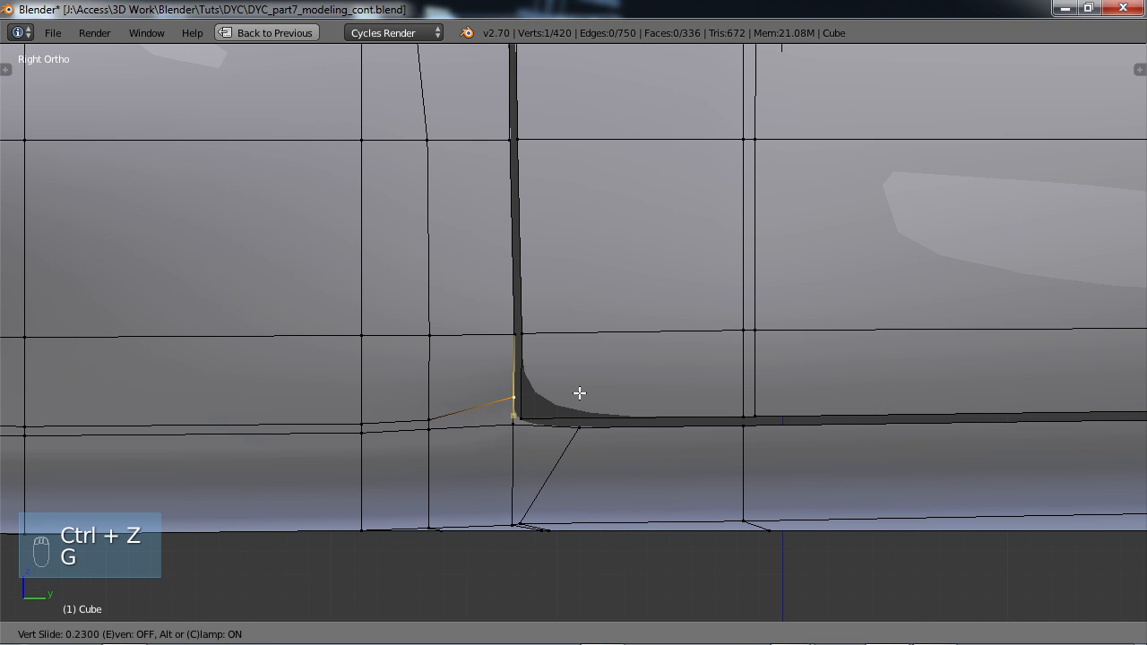
pyautogui.click(582, 448)
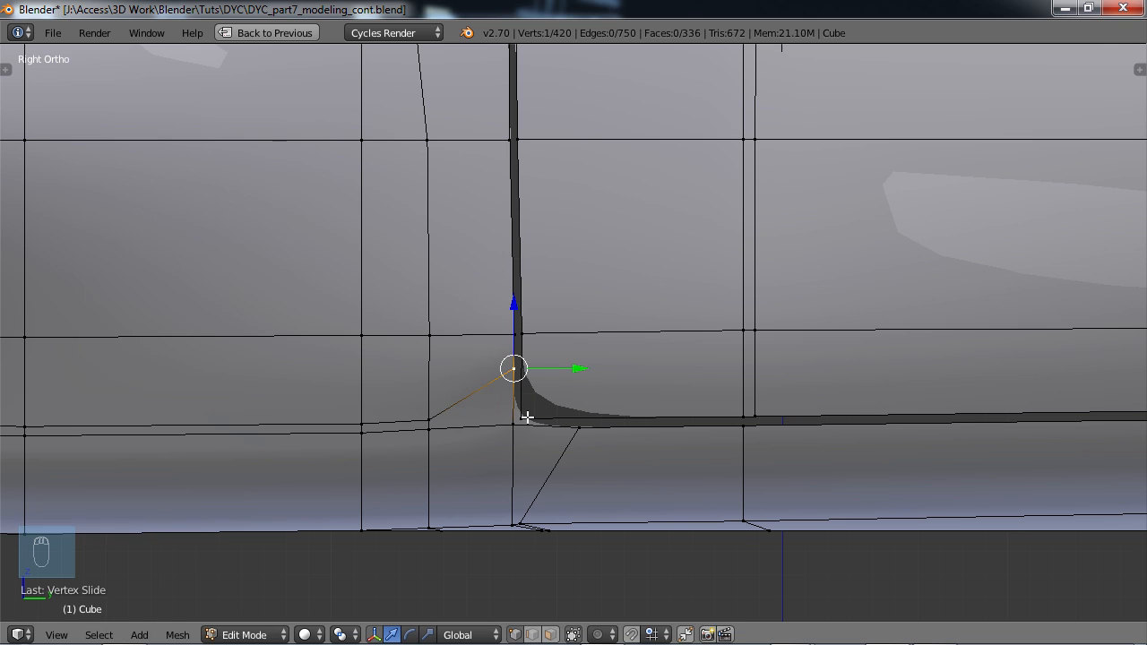
# - Move the body vertex at the door gap's lower front corner inward and up, and the adjacent sill vertex about 0.08 rearward
pyautogui.rightClick(512, 423)
pyautogui.press('g')
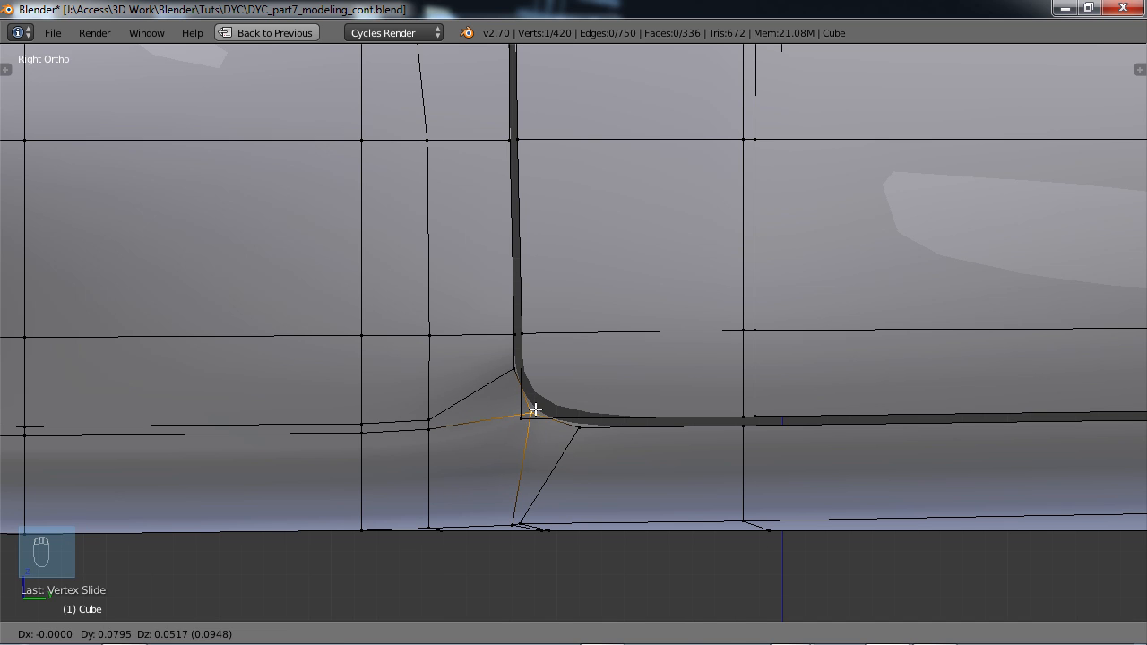
pyautogui.click(532, 408)
pyautogui.rightClick(584, 430)
pyautogui.press('g')
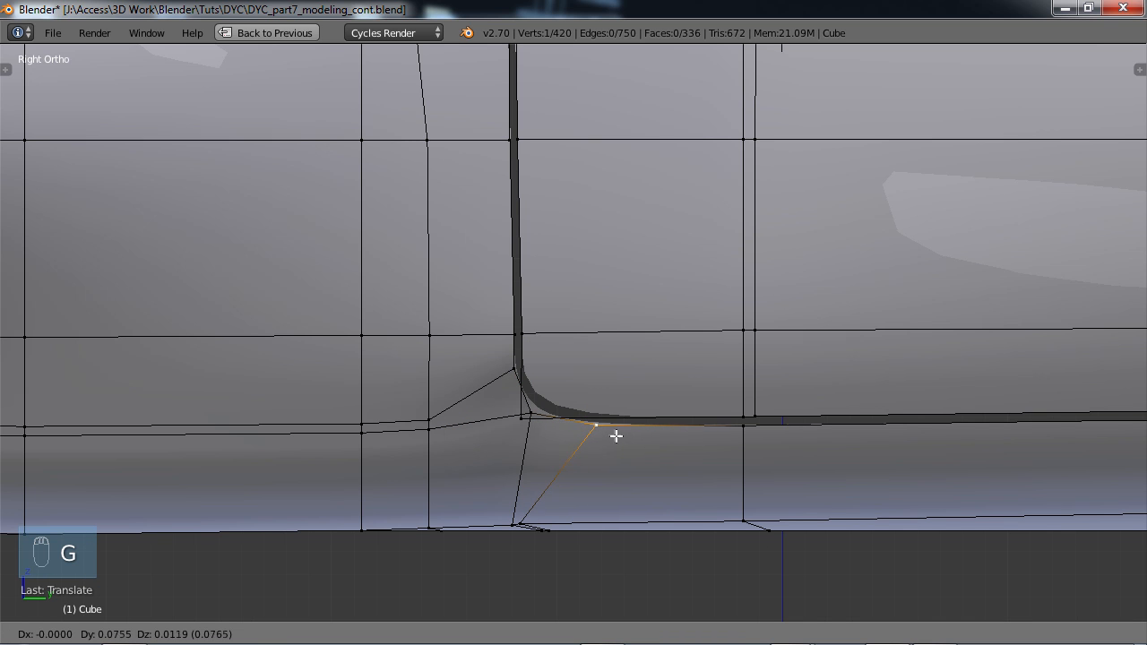
pyautogui.click(617, 437)
# - Move the door's lower front corner vertex about 0.02 downward to even out the rounded gap
pyautogui.scroll(-5, 625, 423)
pyautogui.keyDown('shift'); pyautogui.moveTo(857, 369); pyautogui.dragTo(512, 386, button='middle'); pyautogui.keyUp('shift')
pyautogui.keyDown('shift'); pyautogui.moveTo(292, 443); pyautogui.dragTo(716, 423, button='middle'); pyautogui.keyUp('shift')
pyautogui.scroll(5, 475, 454)
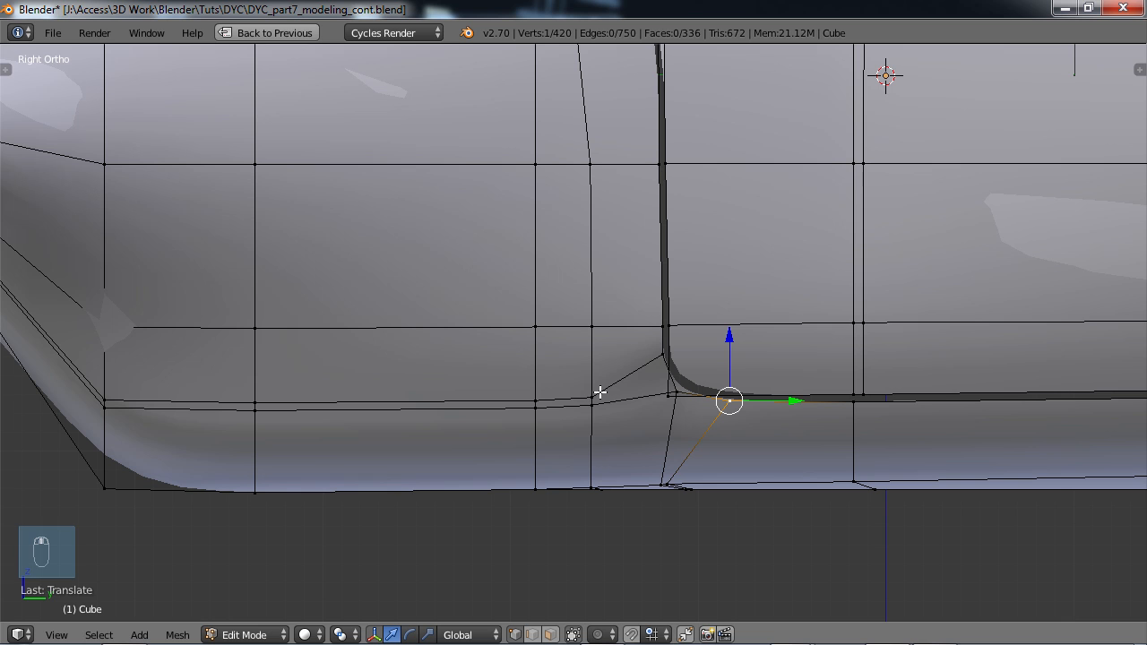
pyautogui.scroll(4, 709, 422)
pyautogui.rightClick(768, 463)
pyautogui.press('g')
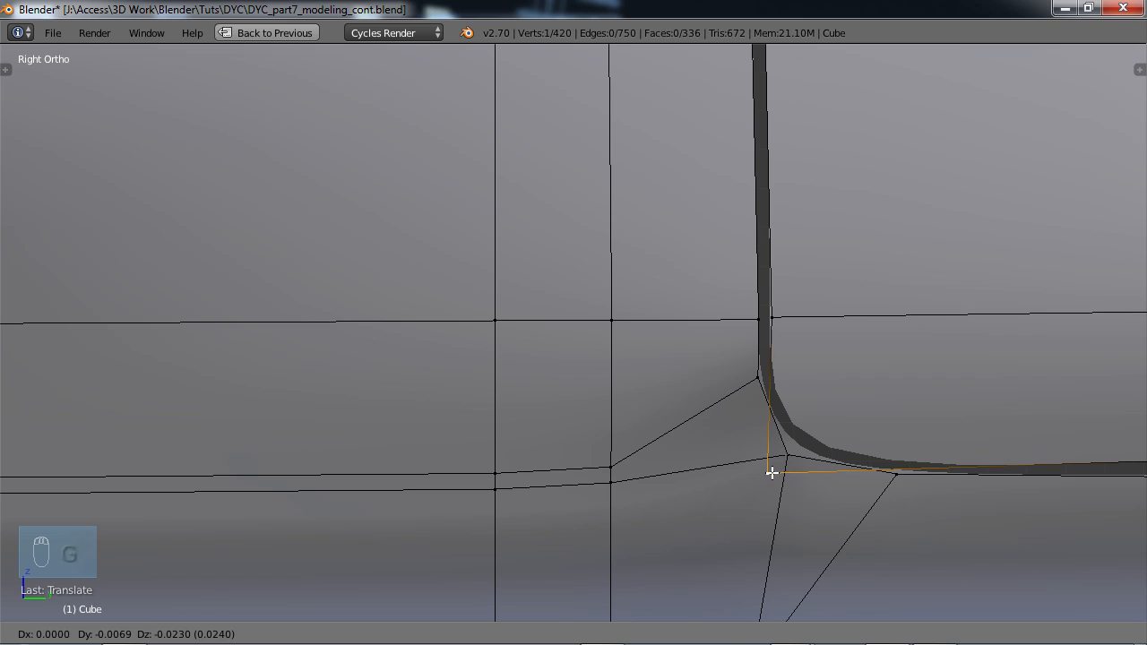
pyautogui.click(772, 472)
# - Examine the reshaped lower front door corner and front fender from several angles, in and out of Edit Mode
pyautogui.scroll(-3, 690, 475)
pyautogui.moveTo(683, 468); pyautogui.dragTo(762, 471, button='middle')
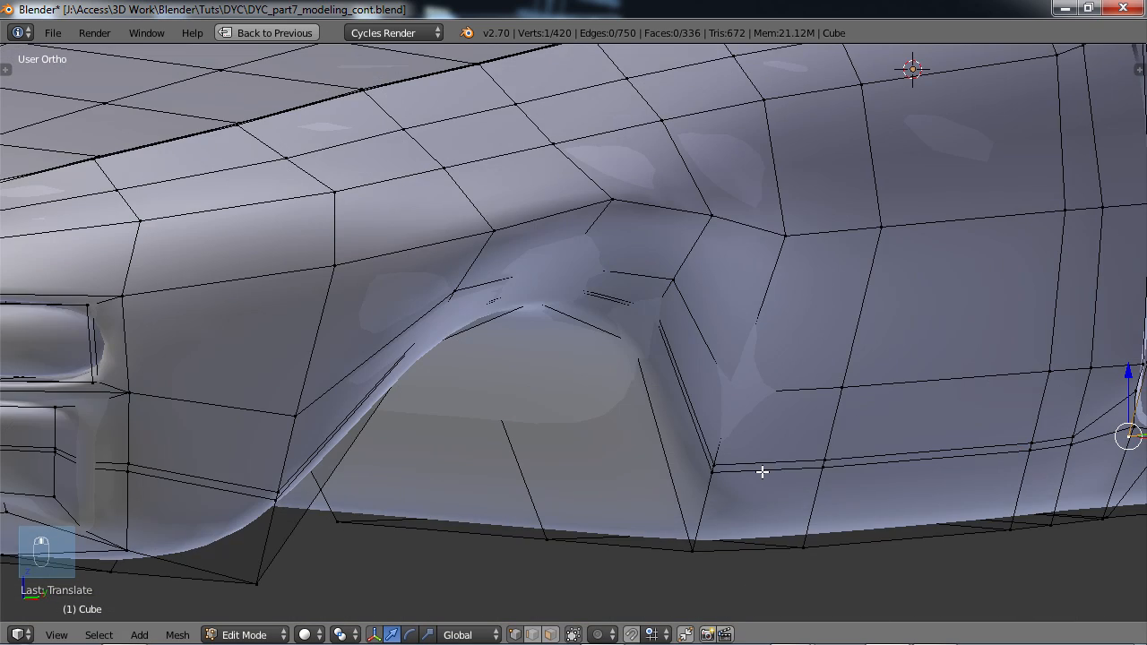
pyautogui.scroll(-3, 764, 445)
pyautogui.scroll(3, 837, 429)
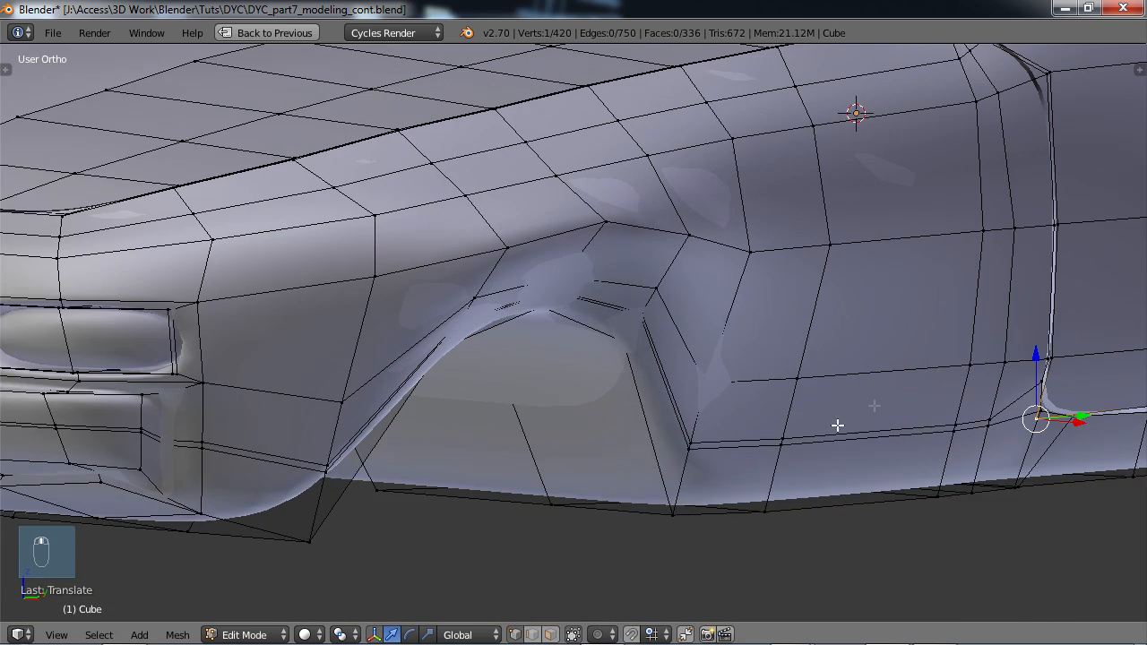
pyautogui.keyDown('shift'); pyautogui.moveTo(837, 422); pyautogui.dragTo(561, 458, button='middle'); pyautogui.keyUp('shift')
pyautogui.moveTo(747, 471); pyautogui.dragTo(641, 461, button='middle')
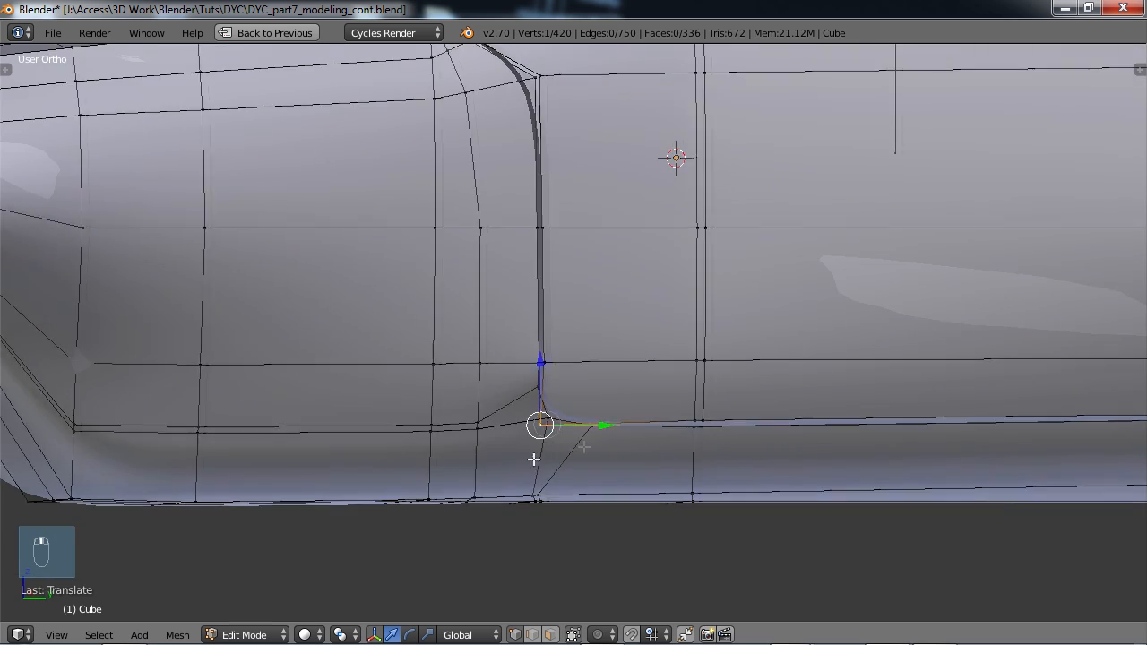
pyautogui.keyDown('shift'); pyautogui.moveTo(533, 461); pyautogui.dragTo(827, 423, button='middle'); pyautogui.keyUp('shift')
pyautogui.moveTo(672, 468); pyautogui.dragTo(639, 465, button='middle')
pyautogui.scroll(-2, 590, 452)
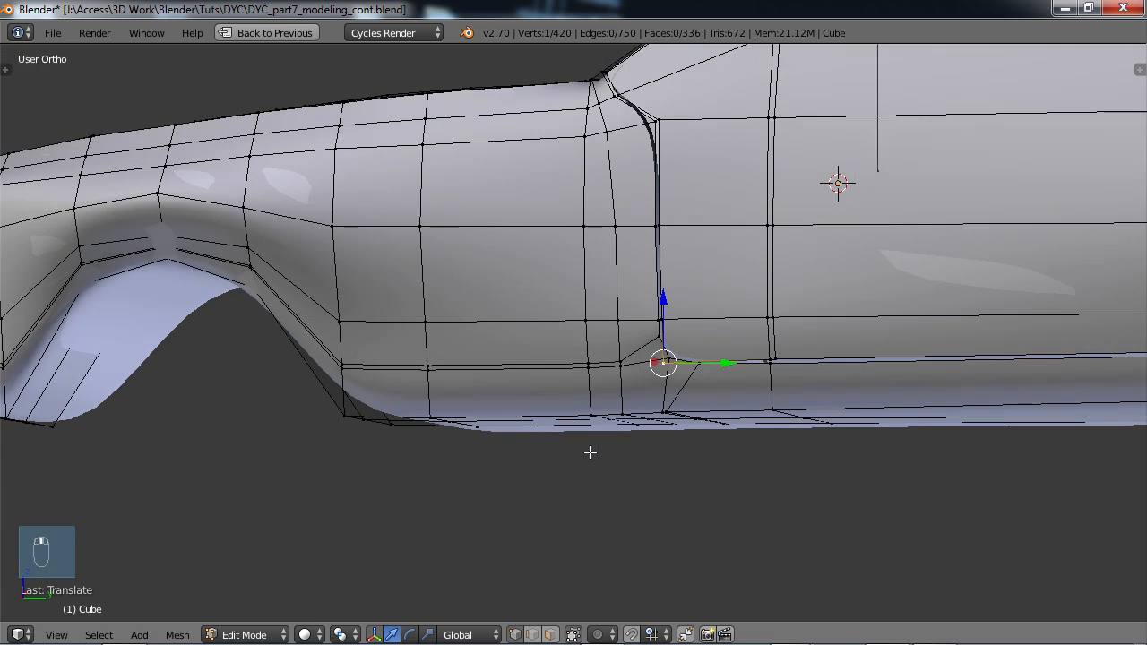
pyautogui.moveTo(423, 403); pyautogui.dragTo(558, 413, button='middle')
pyautogui.press('Tab')
pyautogui.press('Tab')
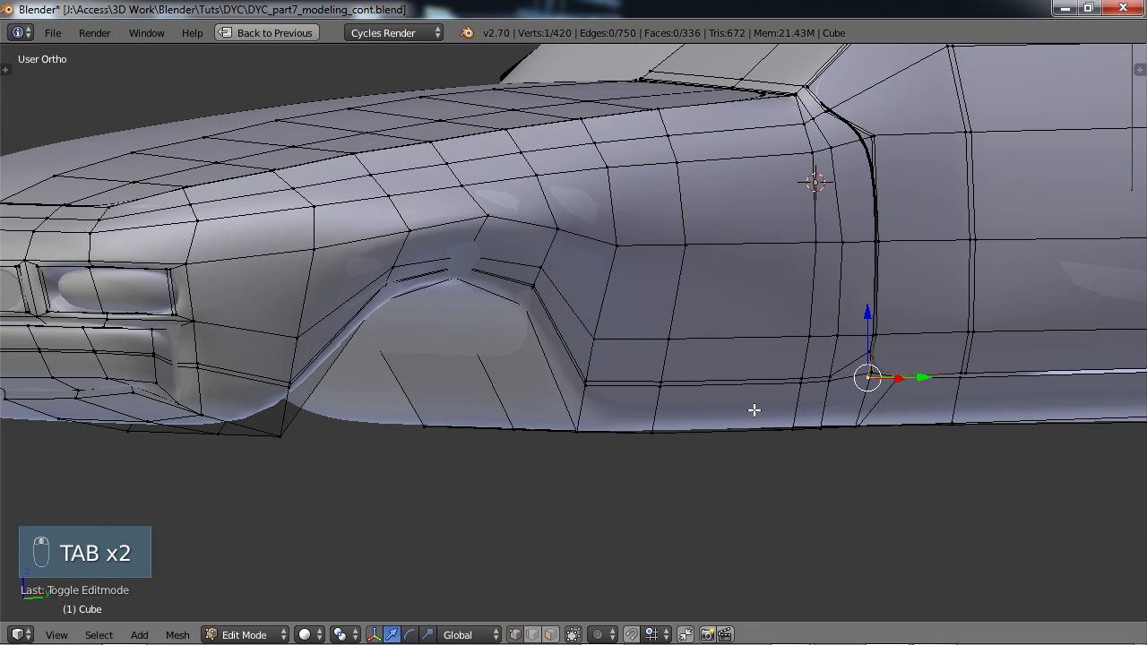
# - Slide the edge loop along the lower front fender and wheel arch upward by about 0.4, leaving out its door-gap corner vertex
pyautogui.moveTo(755, 409); pyautogui.dragTo(686, 410, button='middle')
pyautogui.scroll(3, 686, 411)
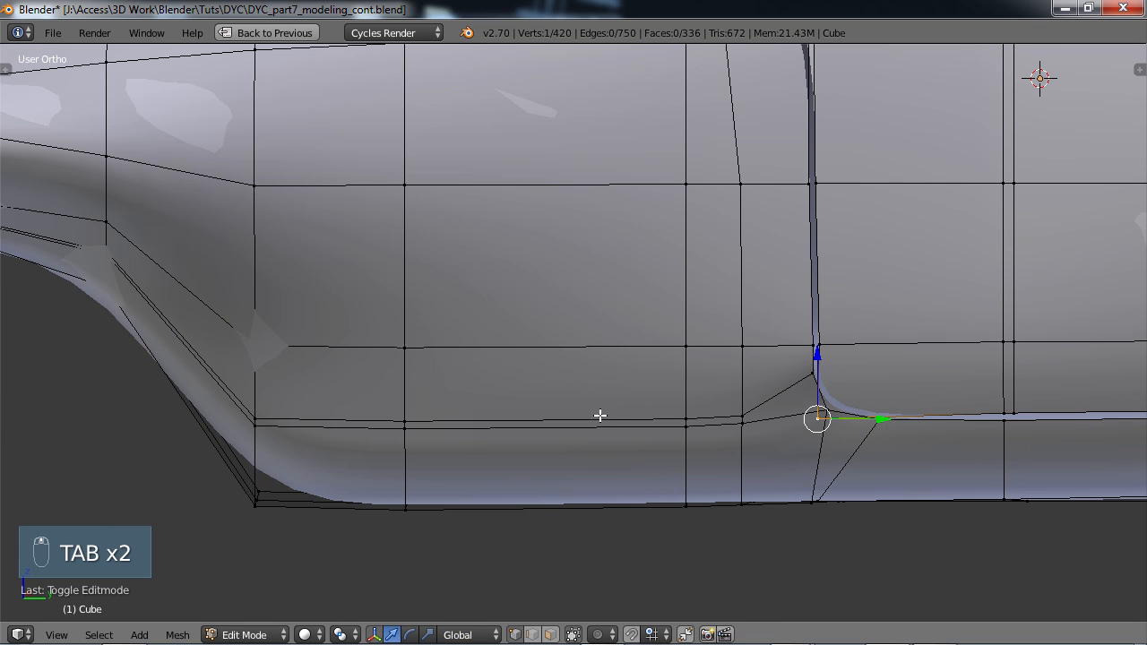
pyautogui.keyDown('alt'); pyautogui.rightClick(601, 416); pyautogui.keyUp('alt')
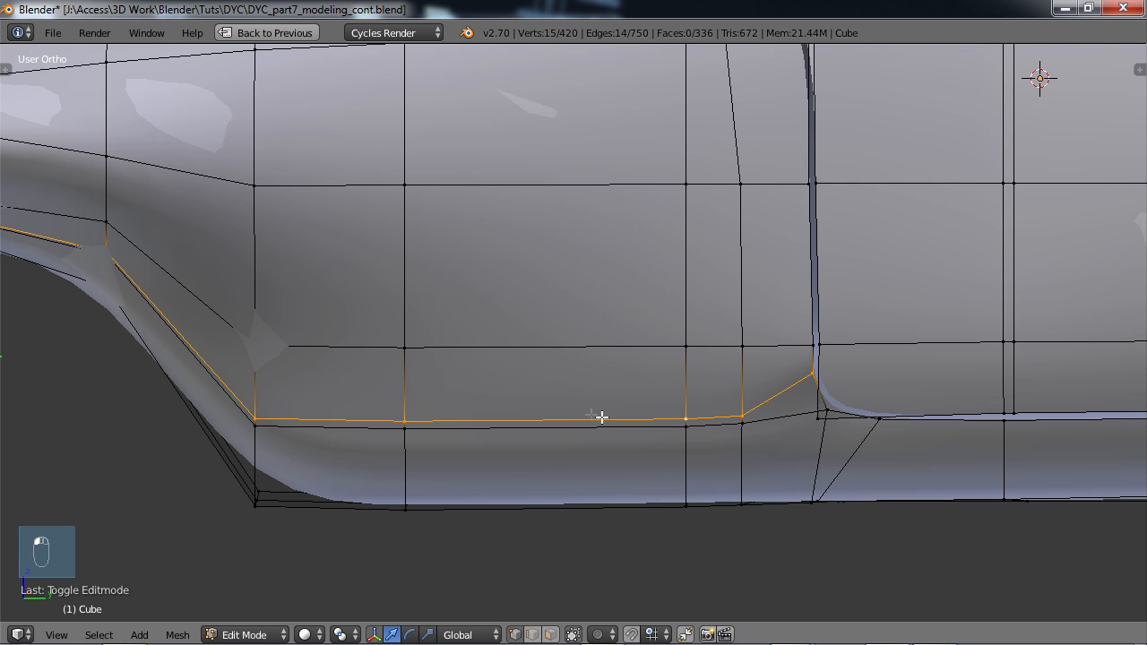
pyautogui.scroll(-3, 488, 397)
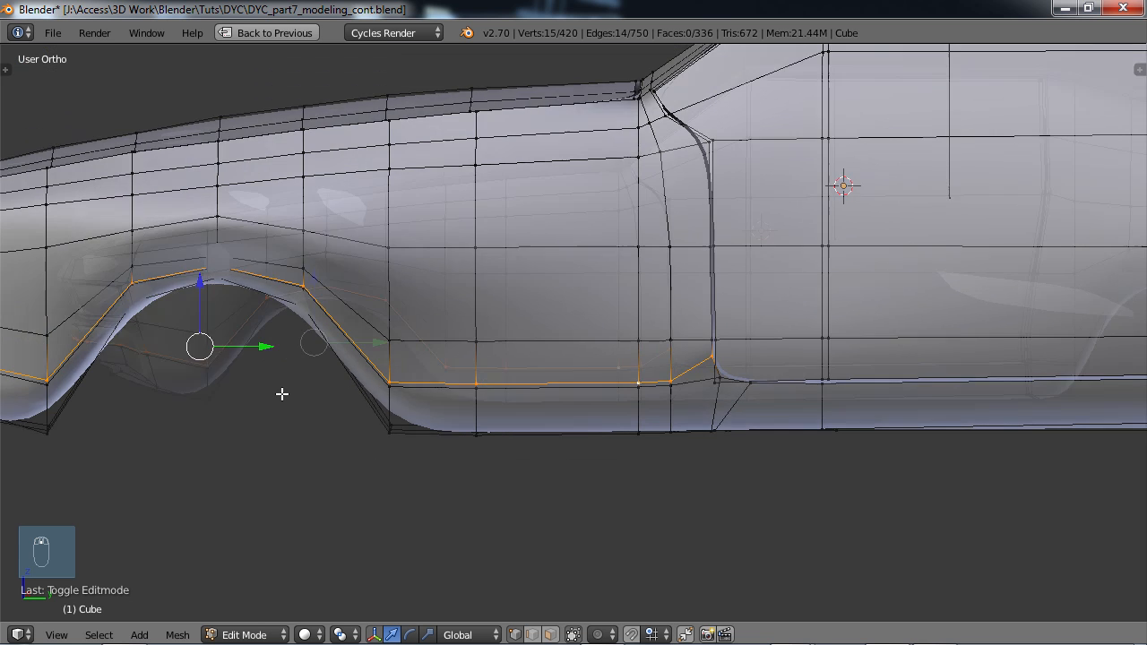
pyautogui.scroll(-2, 281, 393)
pyautogui.scroll(4, 289, 392)
pyautogui.press('c')
pyautogui.middleClick(771, 365)
pyautogui.press('g')
pyautogui.press('g')
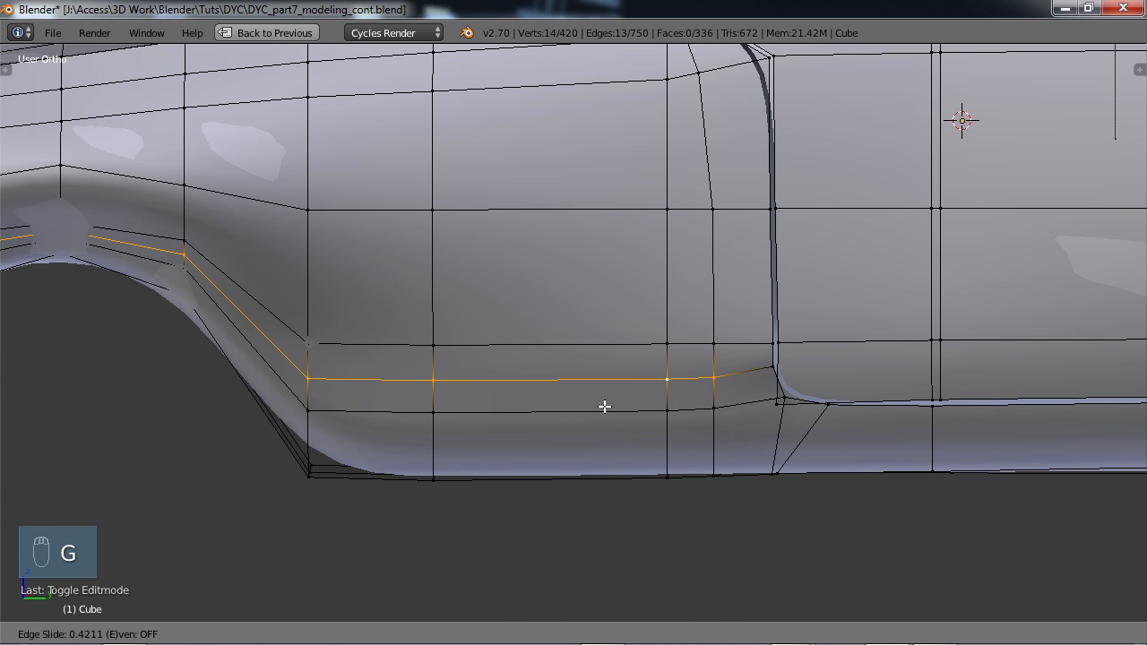
pyautogui.click(599, 409)
# - Slide the matching edge loop around the rear wheel arch and lower rear fender upward toward the loop above it
pyautogui.keyDown('shift'); pyautogui.moveTo(367, 392); pyautogui.dragTo(937, 356, button='middle'); pyautogui.keyUp('shift')
pyautogui.keyDown('shift'); pyautogui.moveTo(858, 354); pyautogui.dragTo(629, 348, button='middle'); pyautogui.keyUp('shift')
pyautogui.scroll(-3, 766, 350)
pyautogui.keyDown('shift'); pyautogui.moveTo(952, 353); pyautogui.dragTo(537, 359, button='middle'); pyautogui.keyUp('shift')
pyautogui.keyDown('shift'); pyautogui.moveTo(647, 354); pyautogui.dragTo(408, 353, button='middle'); pyautogui.keyUp('shift')
pyautogui.scroll(3, 549, 385)
pyautogui.keyDown('shift'); pyautogui.moveTo(681, 365); pyautogui.dragTo(423, 365, button='middle'); pyautogui.keyUp('shift')
pyautogui.keyDown('alt'); pyautogui.rightClick(512, 356); pyautogui.keyUp('alt')
pyautogui.scroll(-1, 512, 356)
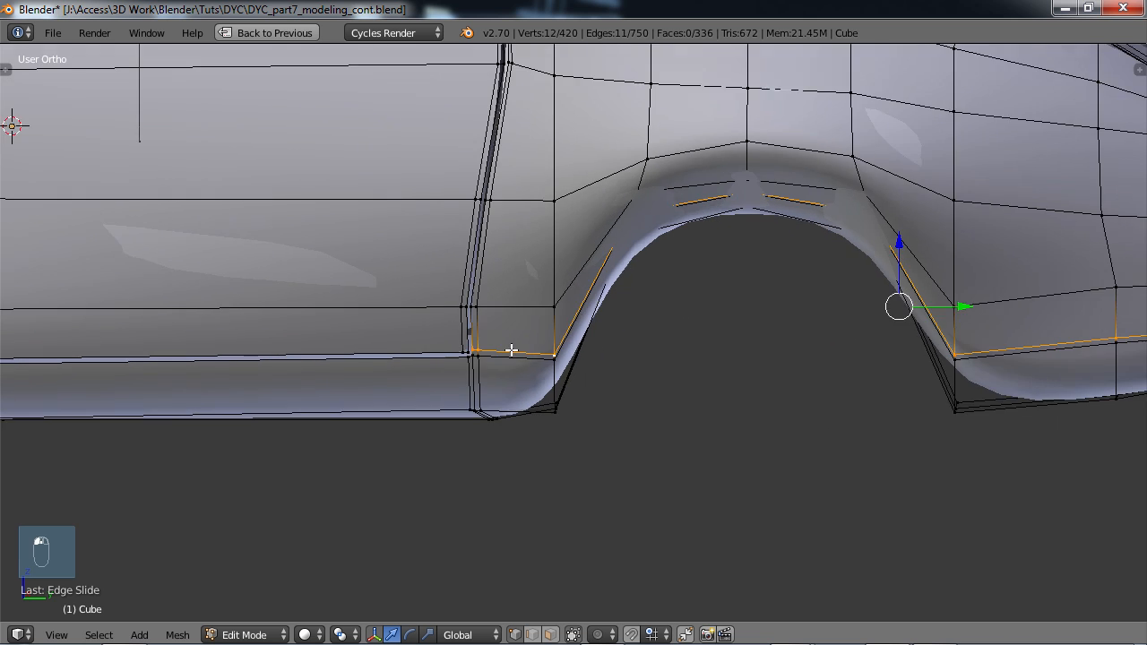
pyautogui.press('g')
pyautogui.press('g')
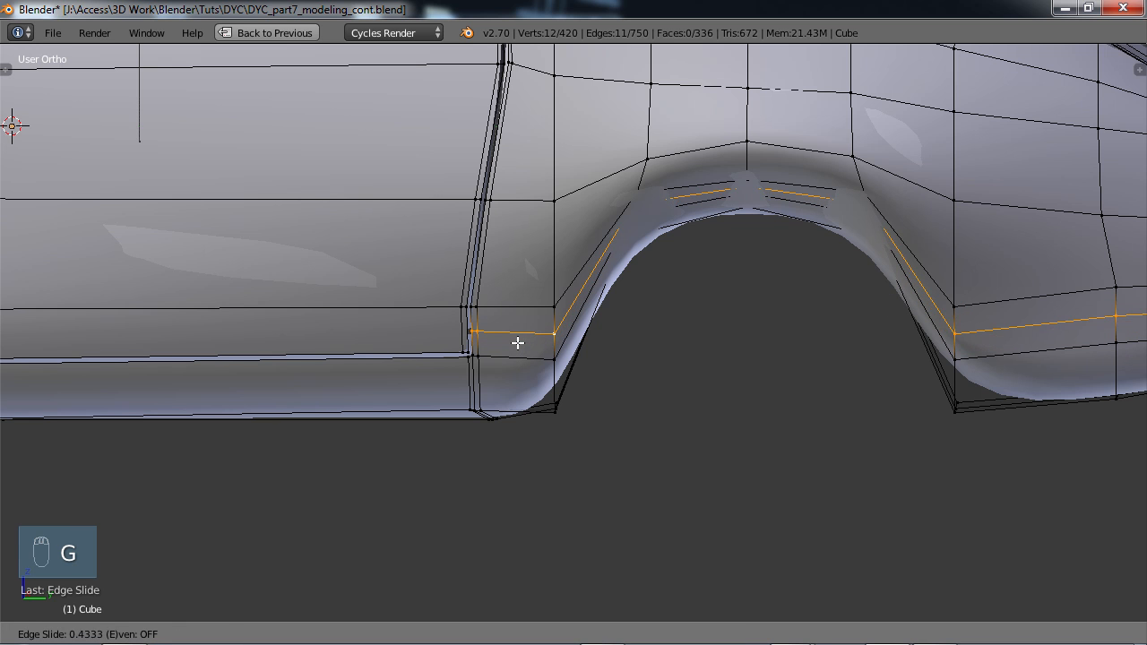
pyautogui.click(518, 347)
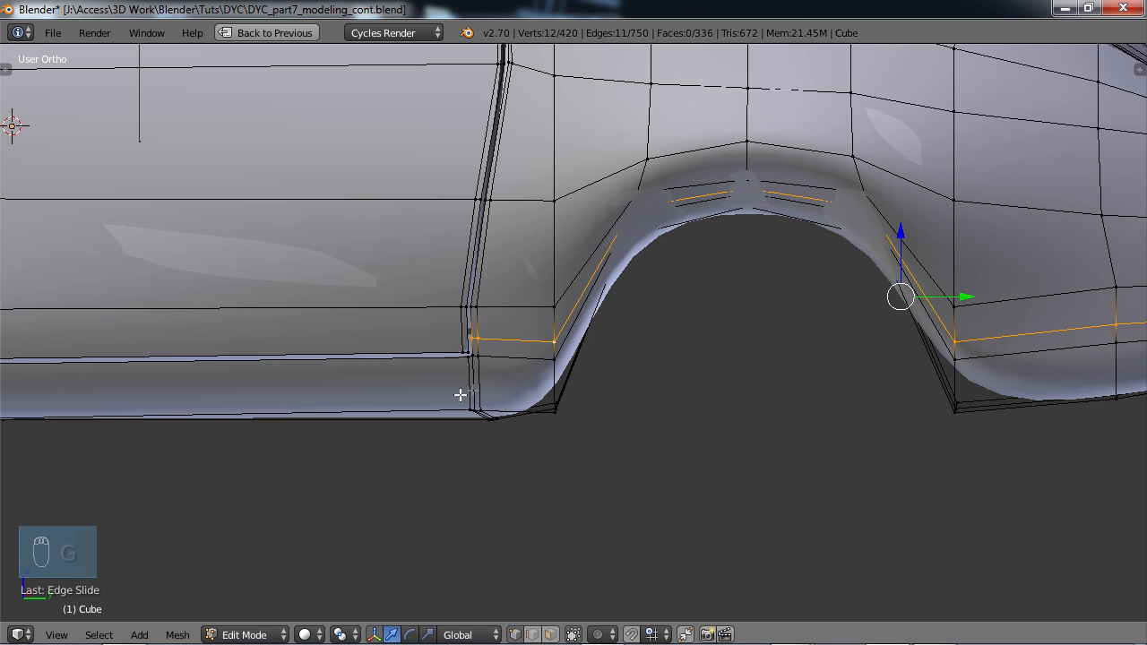
# - Examine the gap along the door's bottom edge and at its lower rear corner
pyautogui.scroll(7, 478, 387)
pyautogui.scroll(3, 615, 406)
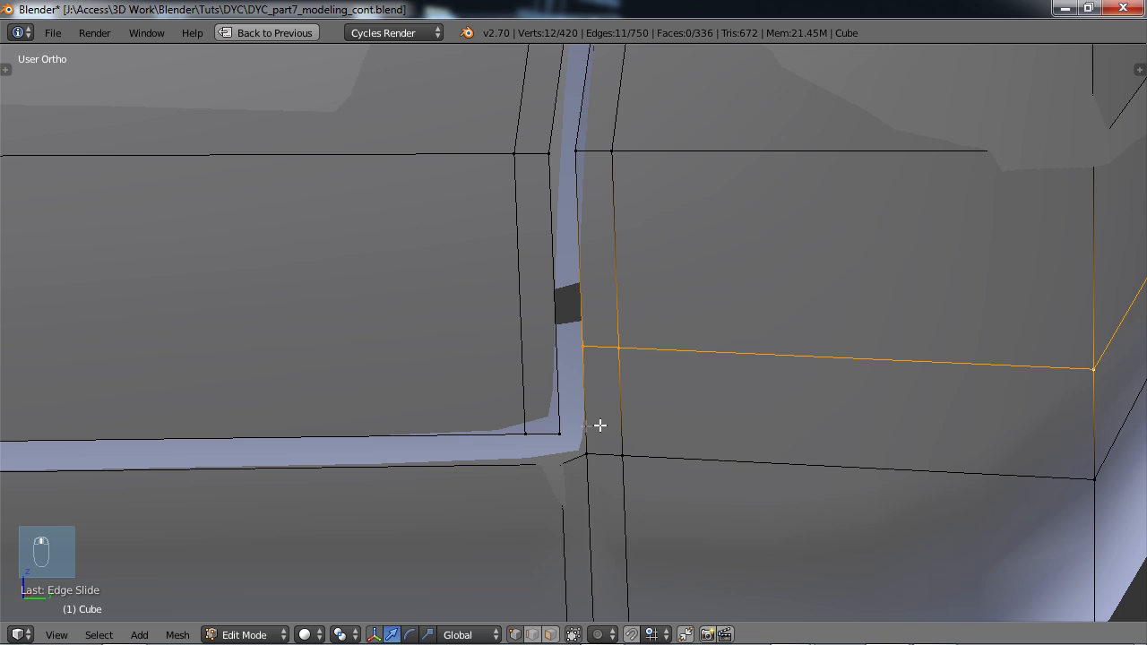
pyautogui.scroll(-5, 539, 416)
pyautogui.keyDown('shift'); pyautogui.moveTo(412, 391); pyautogui.dragTo(835, 361, button='middle'); pyautogui.keyUp('shift')
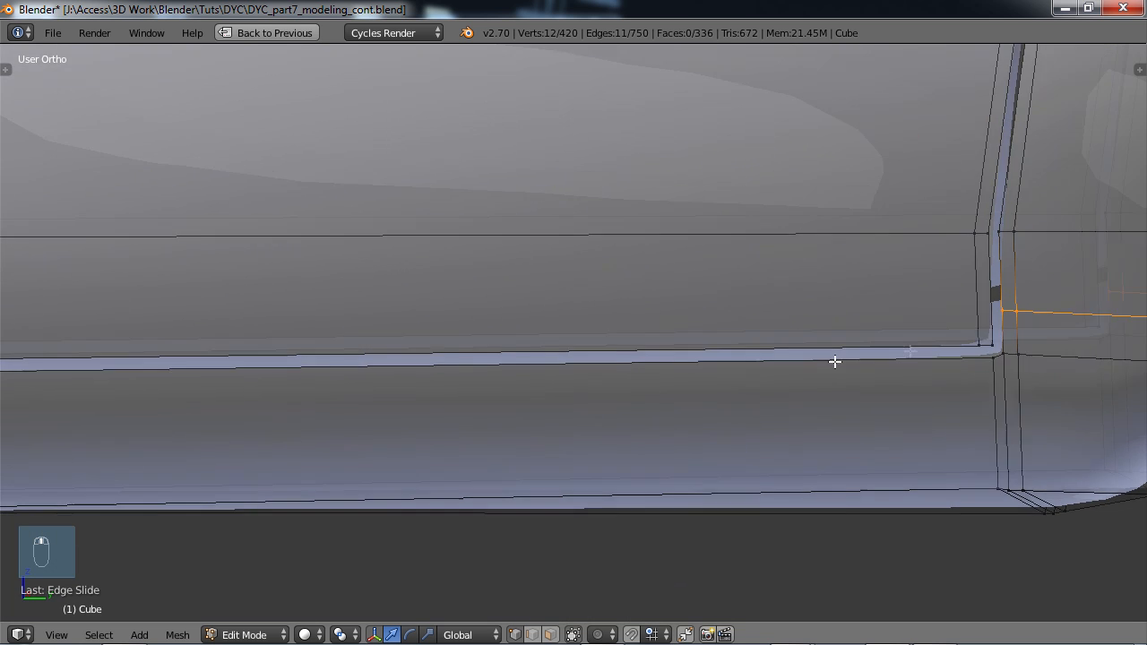
pyautogui.keyDown('shift'); pyautogui.moveTo(502, 394); pyautogui.dragTo(906, 367, button='middle'); pyautogui.keyUp('shift')
pyautogui.moveTo(505, 365)
pyautogui.keyDown('shift'); pyautogui.mouseDown(button='middle')
pyautogui.moveTo(814, 361)
pyautogui.moveTo(715, 336)
pyautogui.moveTo(381, 371)
pyautogui.mouseUp(button='middle'); pyautogui.keyUp('shift')
pyautogui.scroll(-8, 517, 401)
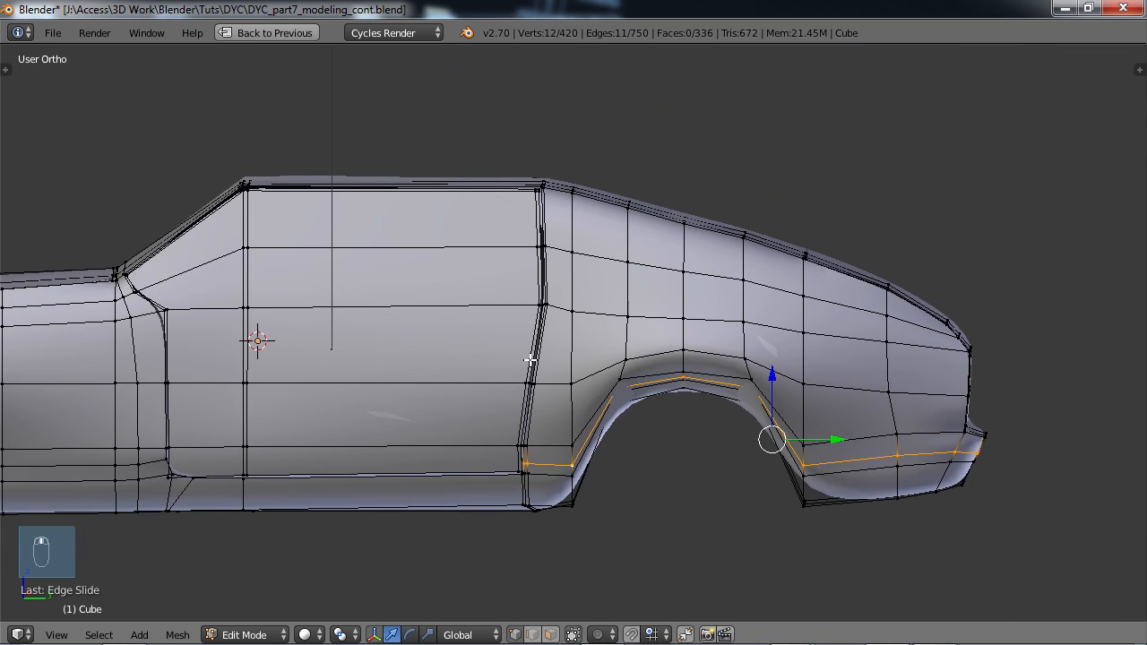
pyautogui.moveTo(530, 359)
pyautogui.mouseDown(button='middle')
pyautogui.moveTo(528, 325)
pyautogui.moveTo(527, 368)
pyautogui.moveTo(532, 353)
pyautogui.mouseUp(button='middle')
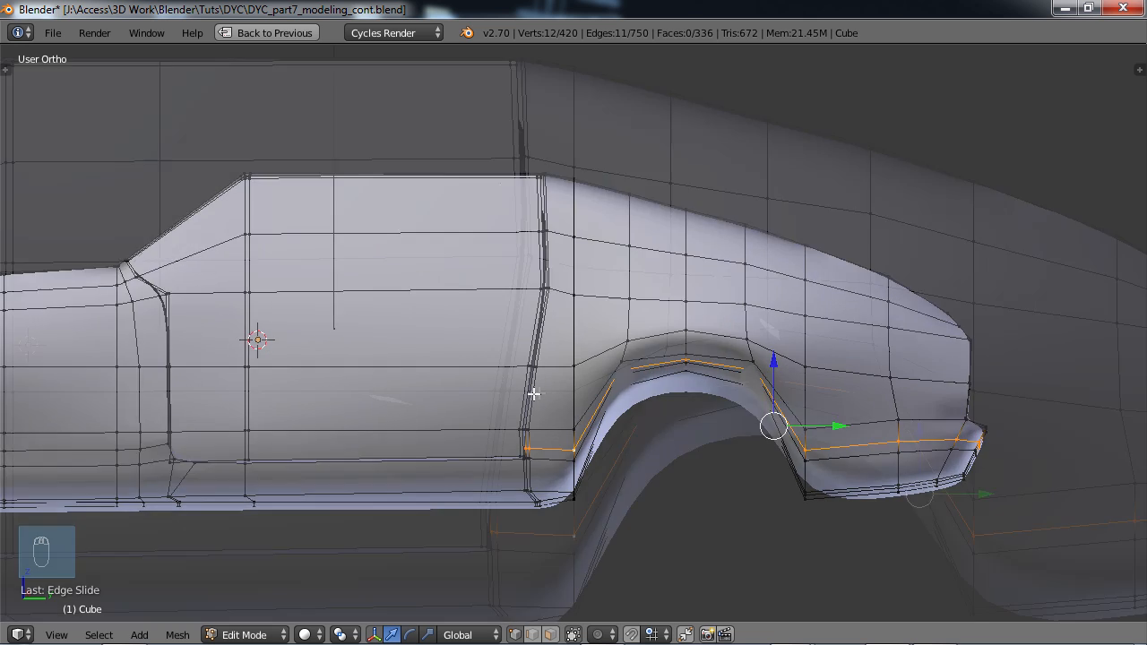
# - Slide the door's lower vertex near the rear corner forward along the bottom door edge by about 0.06
pyautogui.scroll(8, 533, 394)
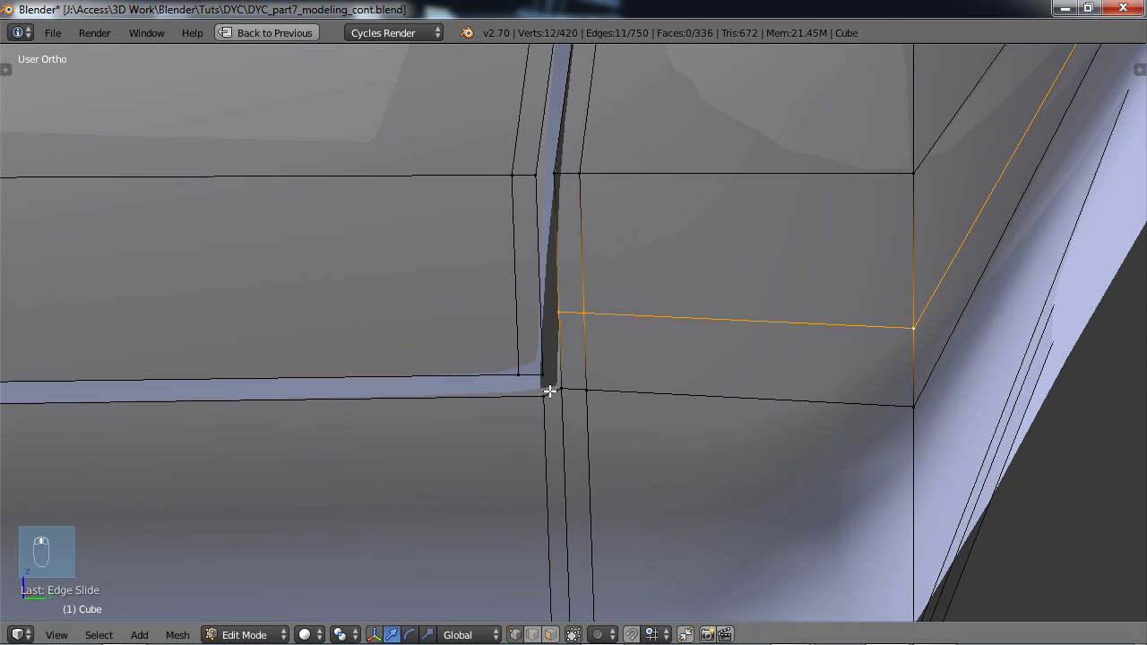
pyautogui.keyDown('shift'); pyautogui.moveTo(550, 391); pyautogui.dragTo(613, 410, button='middle'); pyautogui.keyUp('shift')
pyautogui.rightClick(598, 390)
pyautogui.press('g')
pyautogui.press('g')
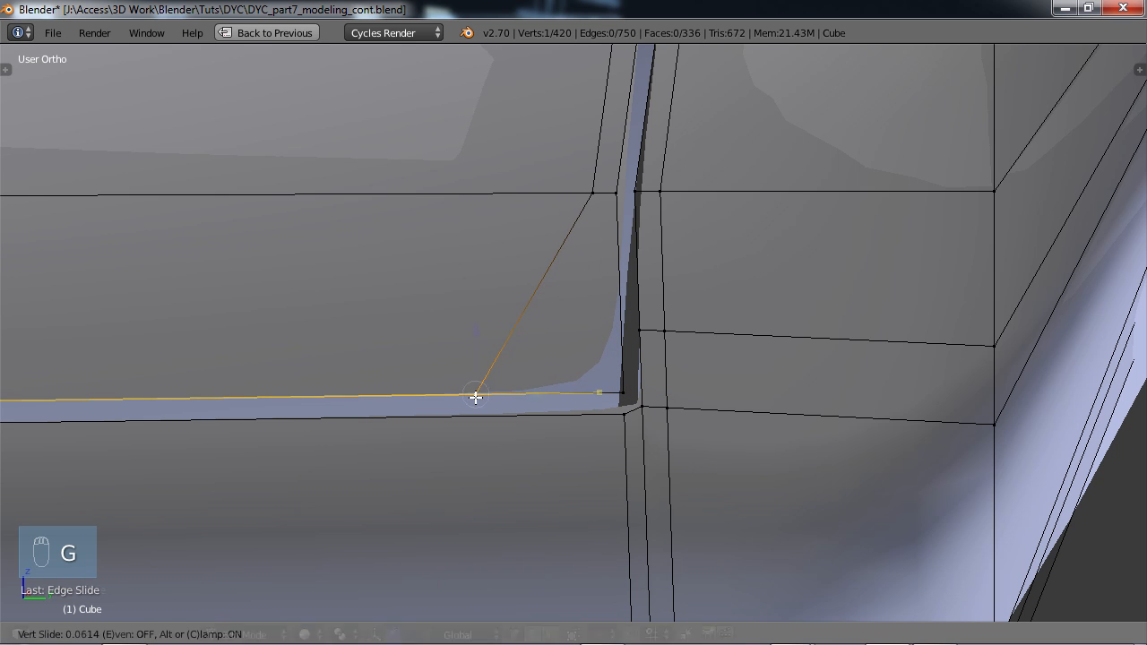
pyautogui.click(474, 397)
# - Slide the sill vertex below the door's lower rear corner forward along the gap edge by about 0.10
pyautogui.rightClick(623, 413)
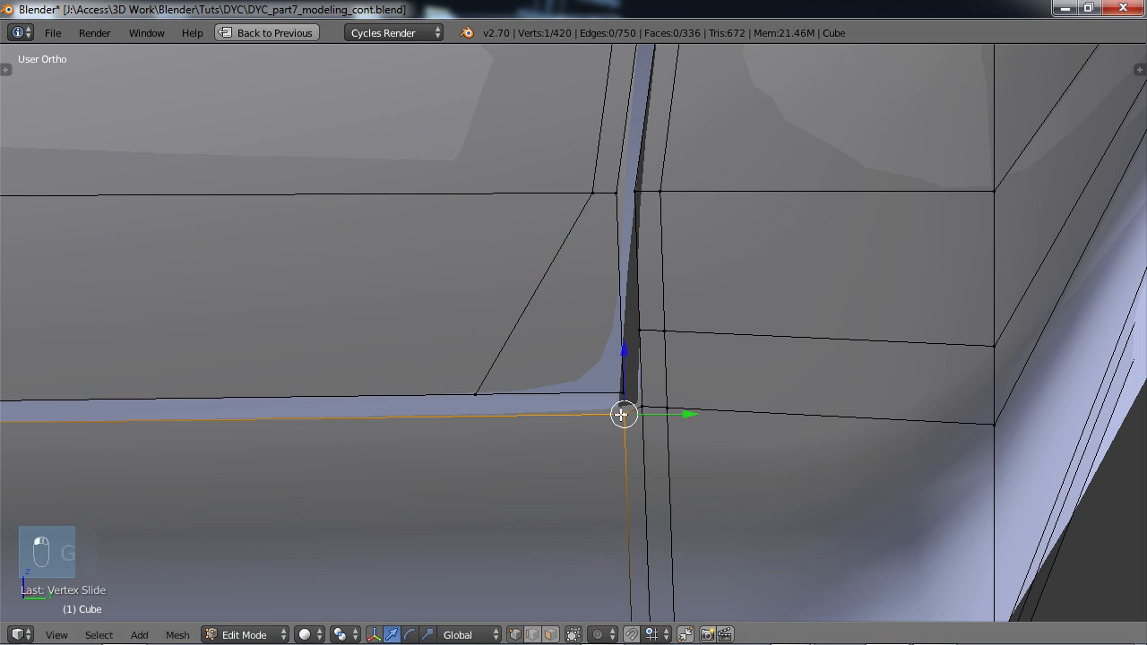
pyautogui.press('g')
pyautogui.press('g')
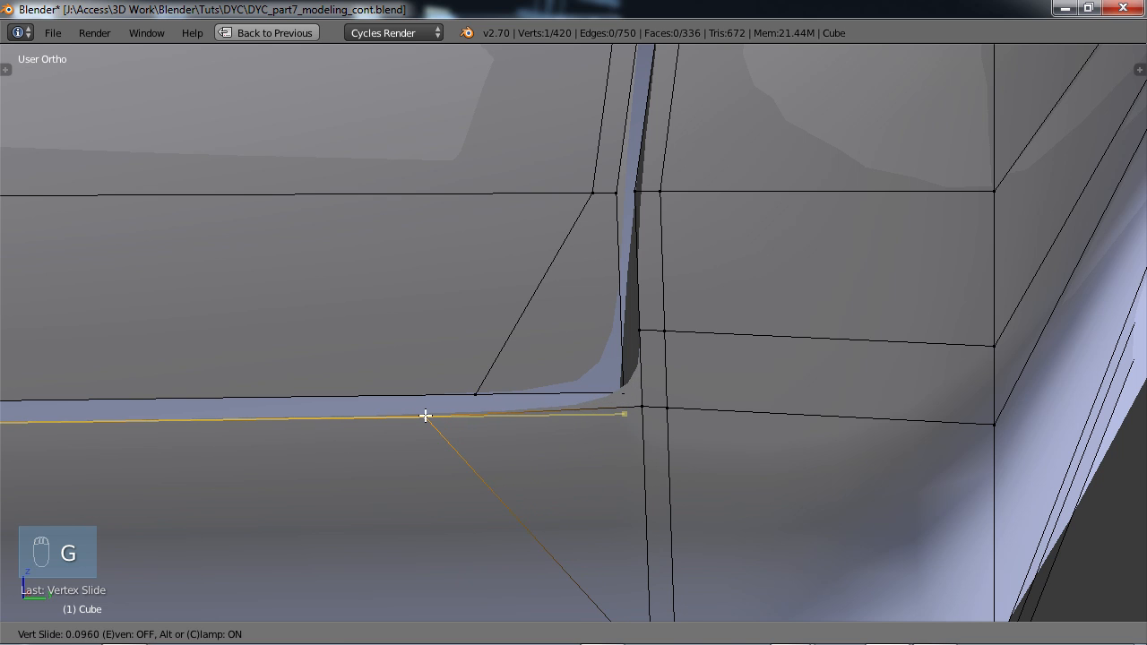
pyautogui.click(424, 416)
# - Slide the body vertex above the lower rear corner up along the rear door gap edge
pyautogui.rightClick(641, 330)
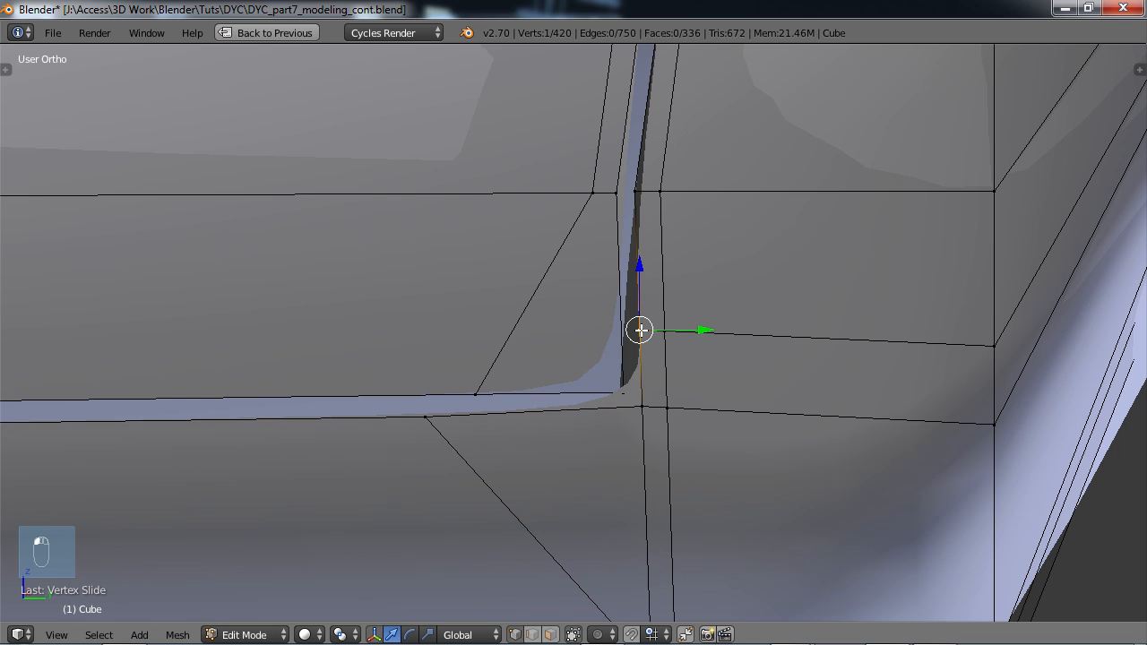
pyautogui.press('g')
pyautogui.press('g')
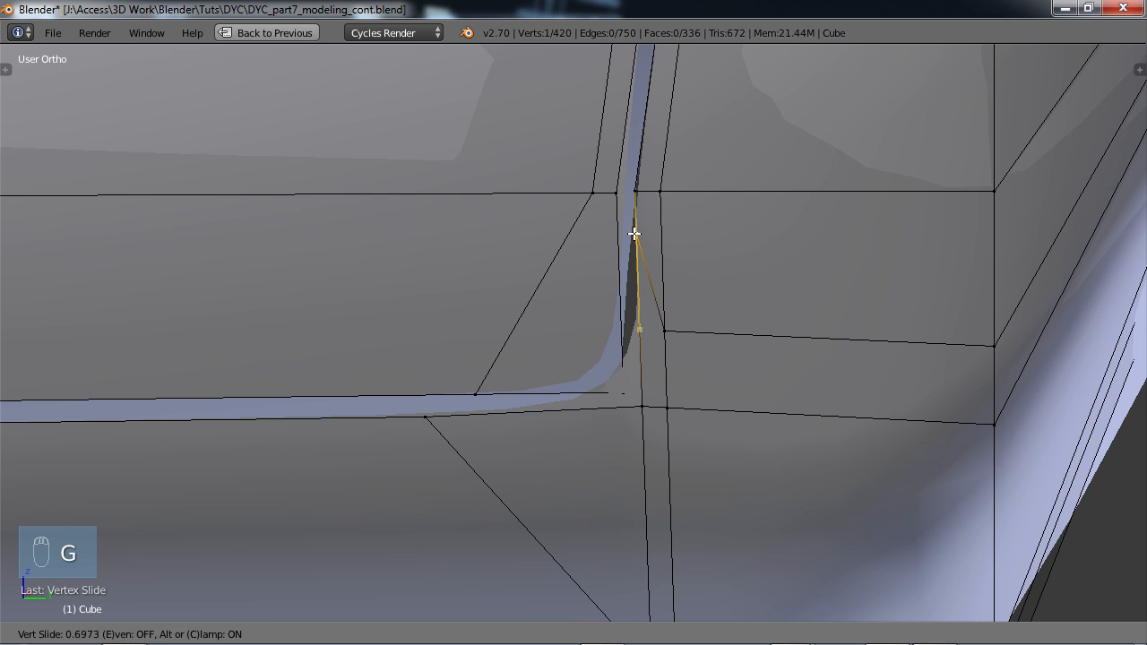
pyautogui.click(634, 246)
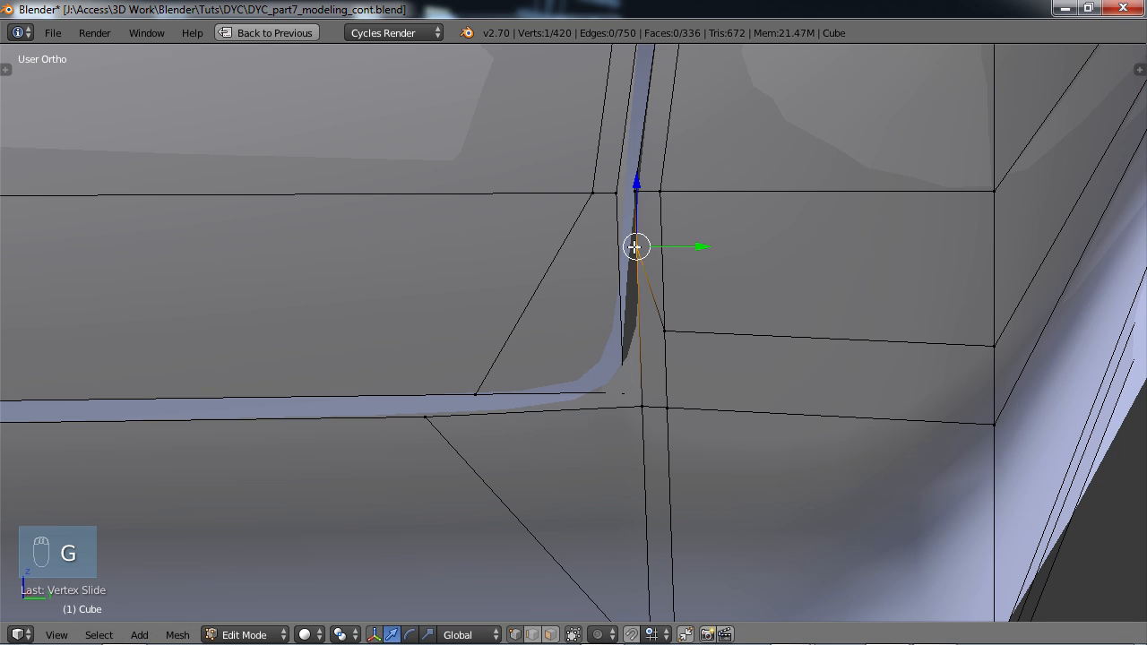
# - Slide the next two vertices rearward on that edge loop upward, the first by about 0.46 and the second by about 0.4
pyautogui.rightClick(665, 331)
pyautogui.press('g')
pyautogui.press('g')
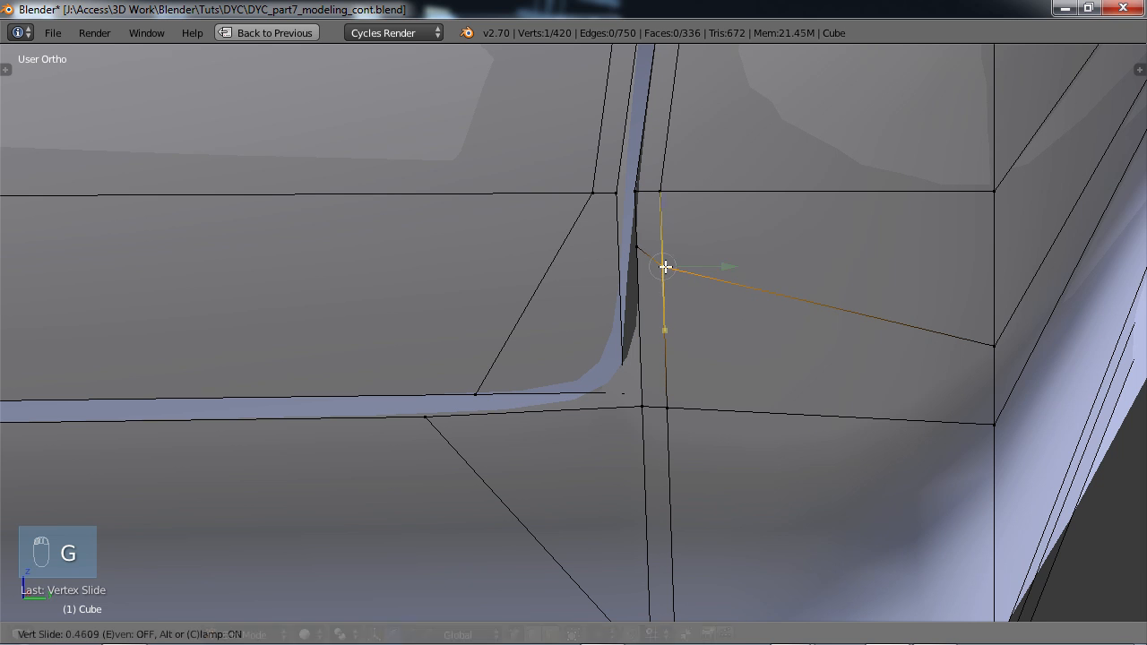
pyautogui.click(663, 264)
pyautogui.rightClick(994, 346)
pyautogui.press('g')
pyautogui.press('g')
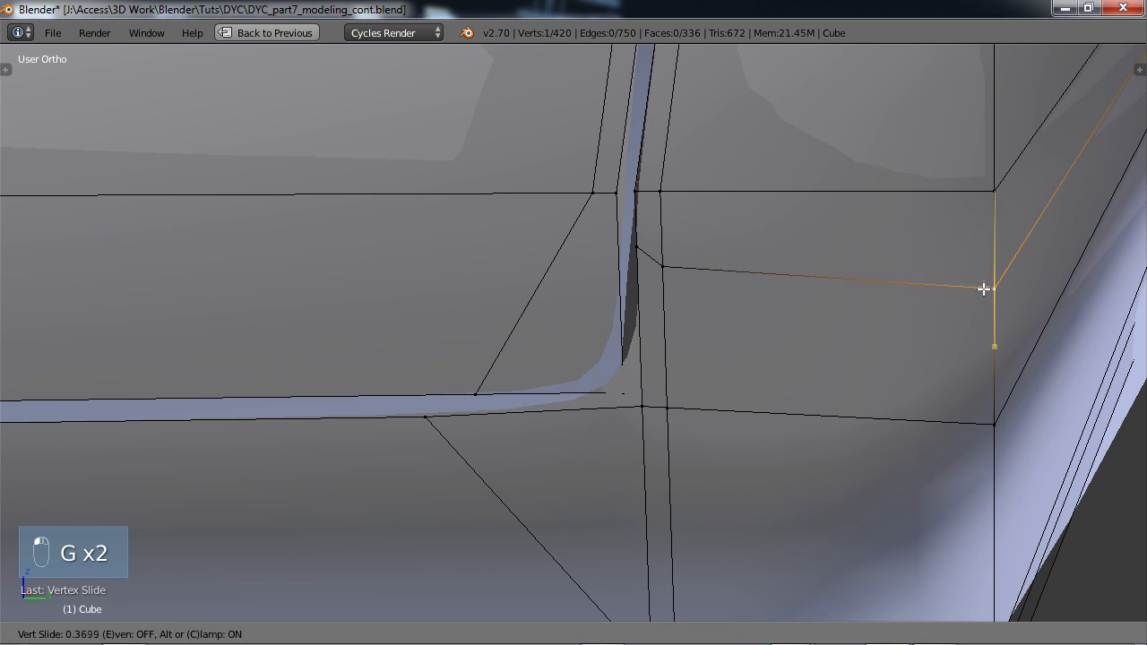
pyautogui.click(986, 284)
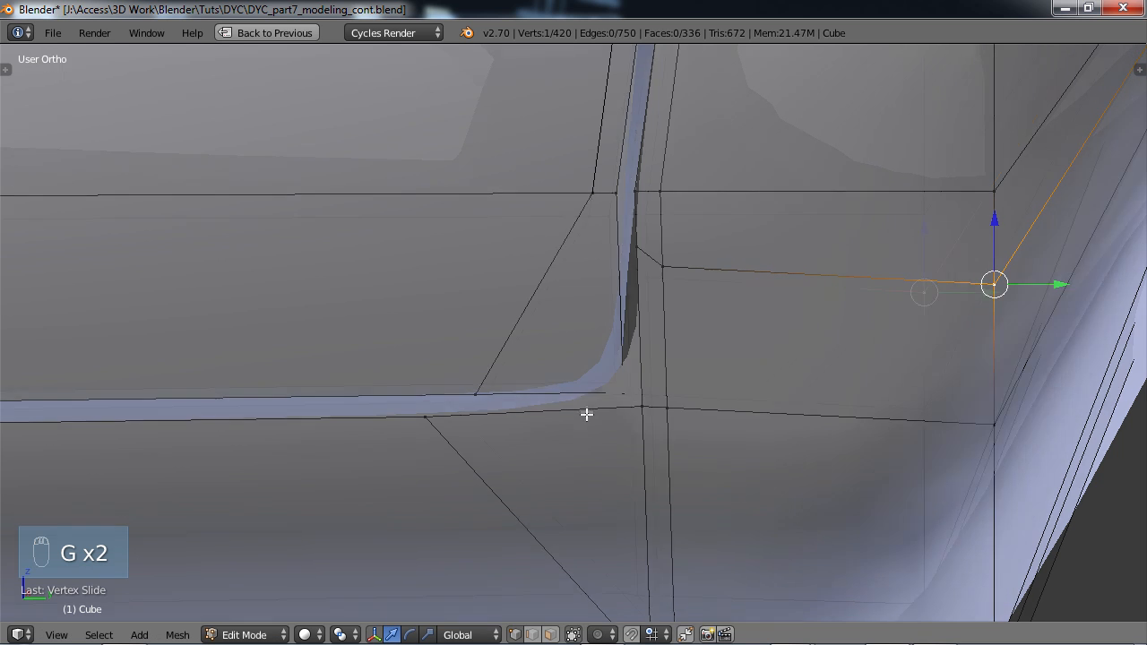
# - Slide the sill vertex in front of the lower rear corner rearward along the gap edge by about 0.14
pyautogui.scroll(-3, 587, 415)
pyautogui.moveTo(600, 405); pyautogui.dragTo(600, 396, button='middle')
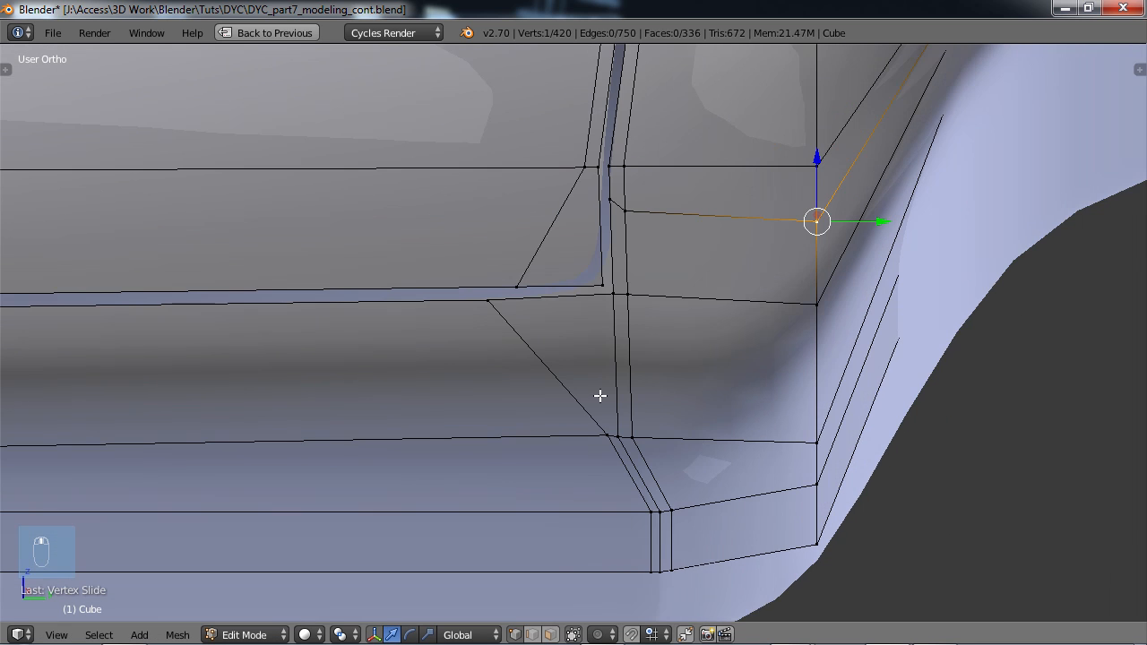
pyautogui.rightClick(486, 301)
pyautogui.press('g')
pyautogui.press('g')
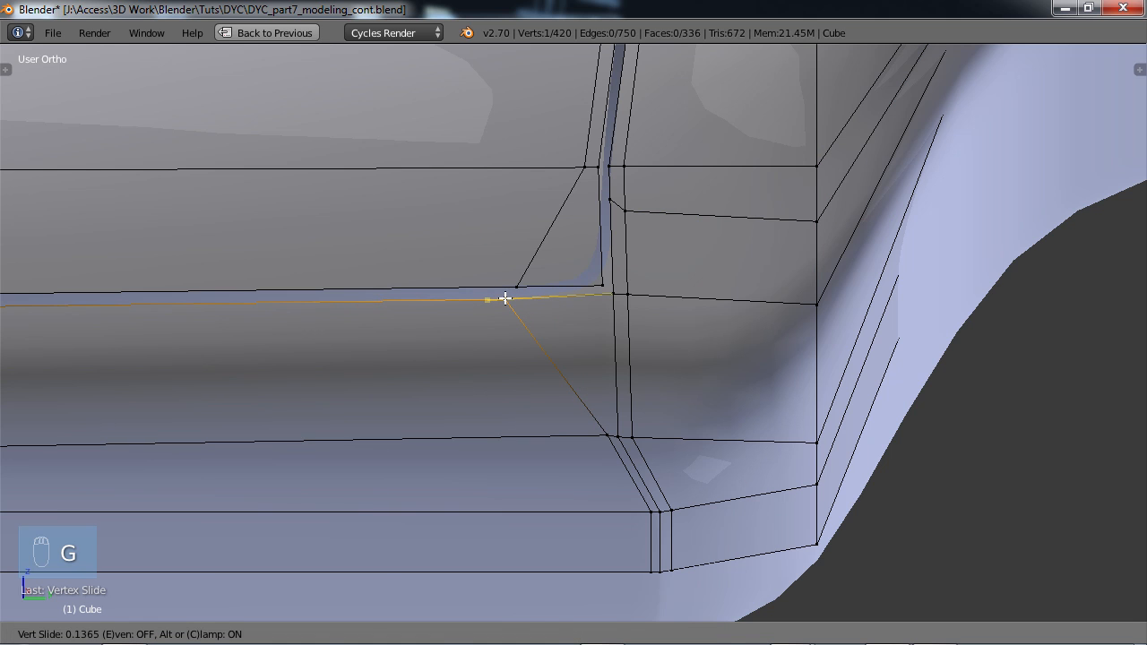
pyautogui.click(506, 298)
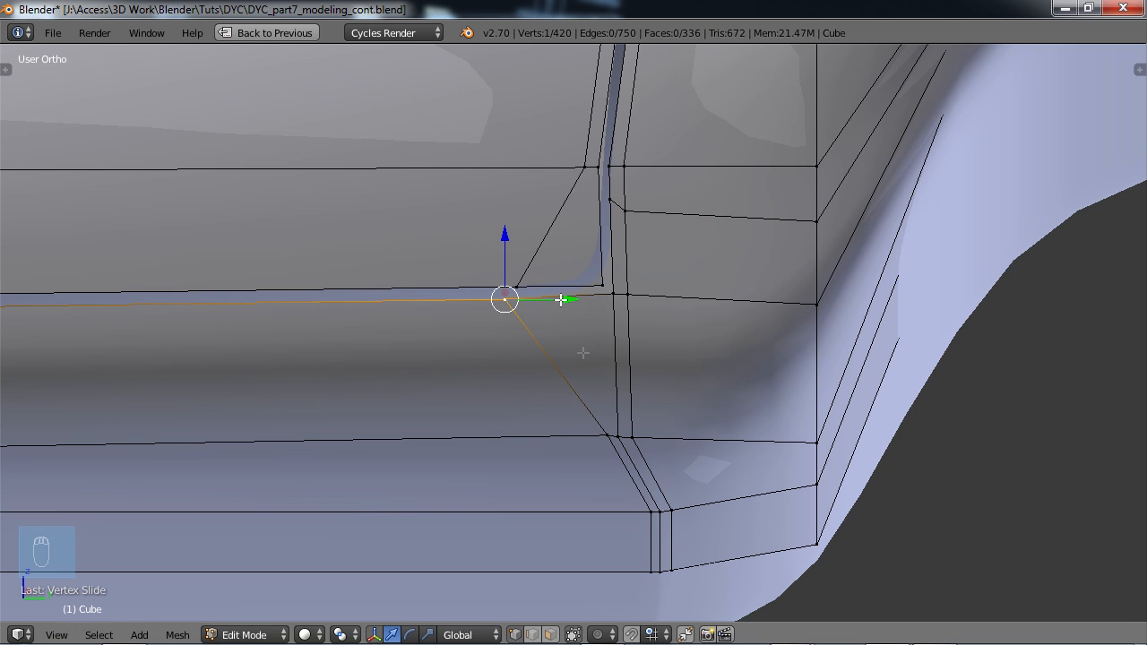
# - Slide the door vertex above the lower rear corner forward along its horizontal edge by about 0.04
pyautogui.scroll(-2, 576, 196)
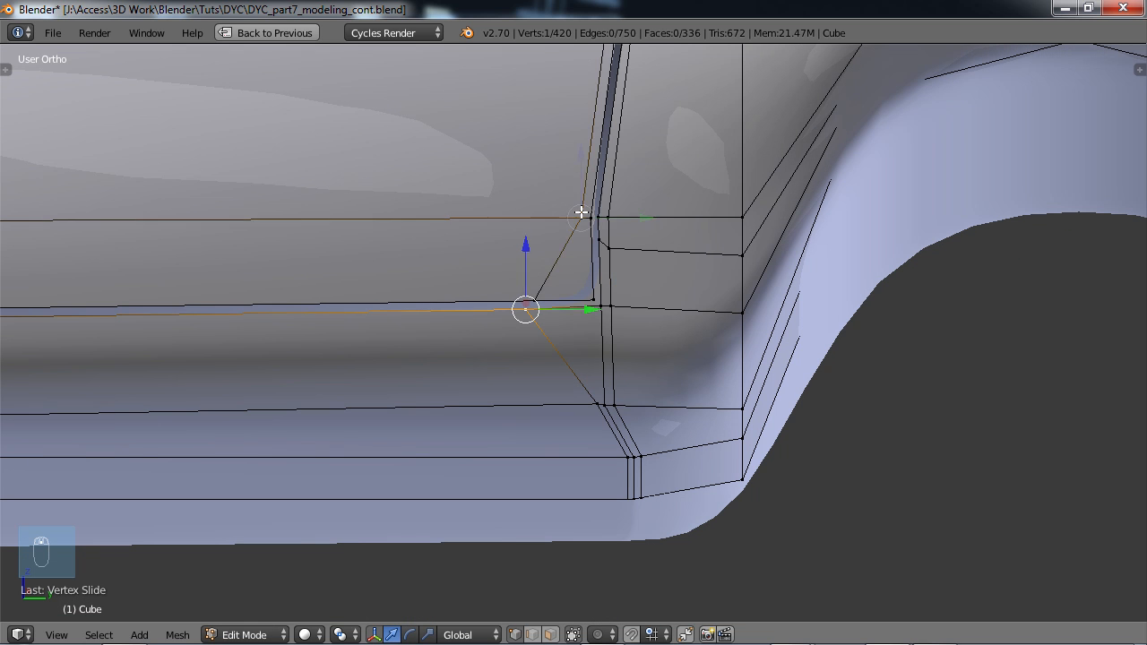
pyautogui.rightClick(582, 212)
pyautogui.press('g')
pyautogui.press('g')
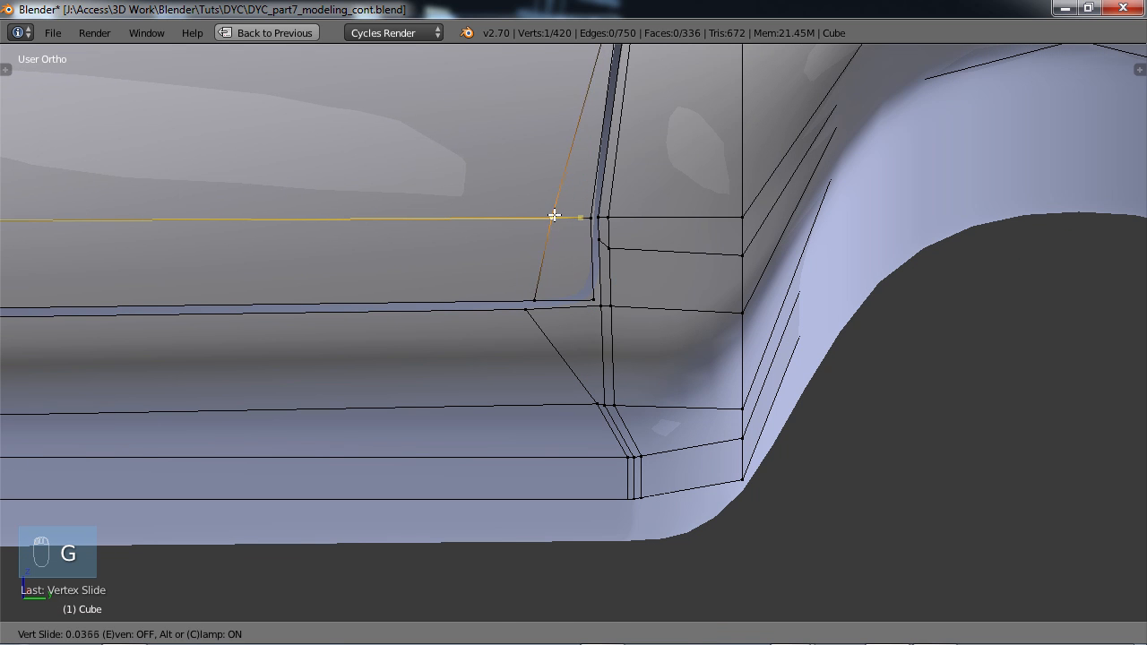
pyautogui.click(554, 215)
# - Try to slide the whole sill edge loop beneath the door's lower rear corner forward by about 0.03
pyautogui.scroll(-3, 570, 189)
pyautogui.keyDown('shift'); pyautogui.moveTo(597, 128); pyautogui.dragTo(573, 213, button='middle'); pyautogui.keyUp('shift')
pyautogui.keyDown('shift'); pyautogui.moveTo(581, 262); pyautogui.dragTo(717, 97, button='middle'); pyautogui.keyUp('shift')
pyautogui.keyDown('shift'); pyautogui.moveTo(661, 382); pyautogui.dragTo(666, 205, button='middle'); pyautogui.keyUp('shift')
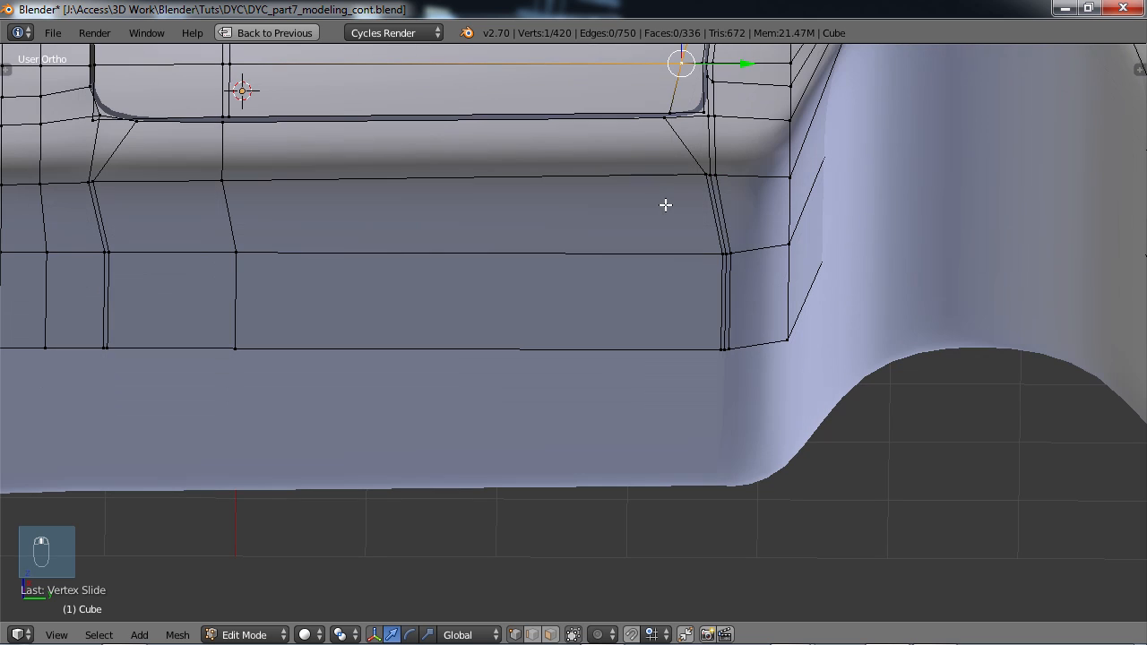
pyautogui.keyDown('alt'); pyautogui.rightClick(697, 164); pyautogui.keyUp('alt')
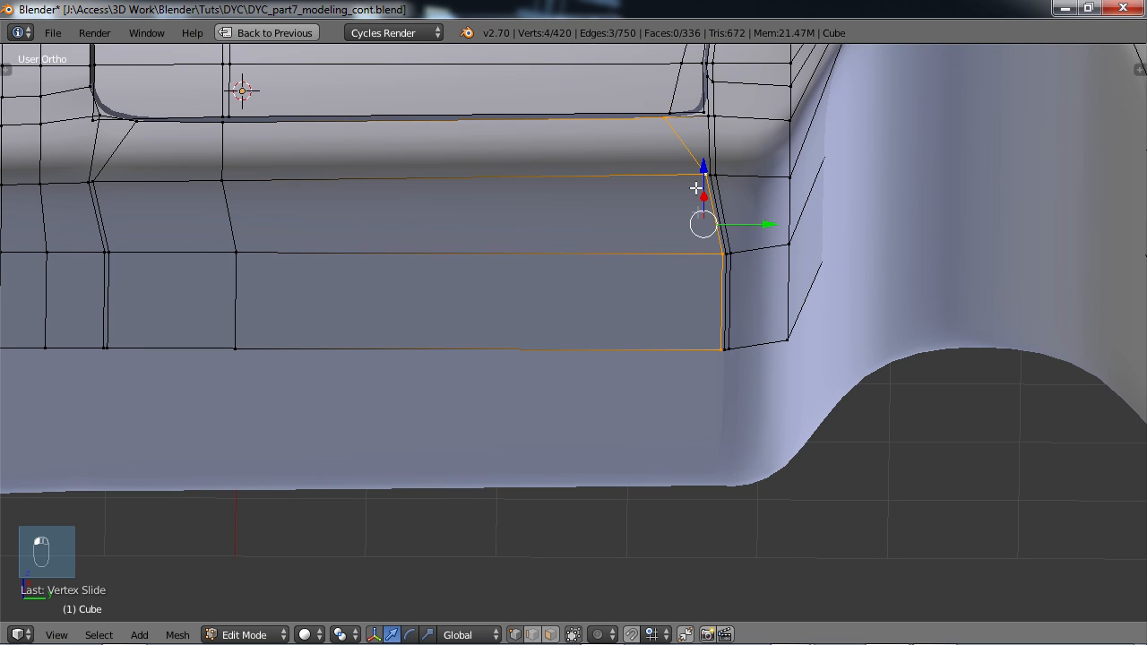
pyautogui.press('g')
pyautogui.press('g')
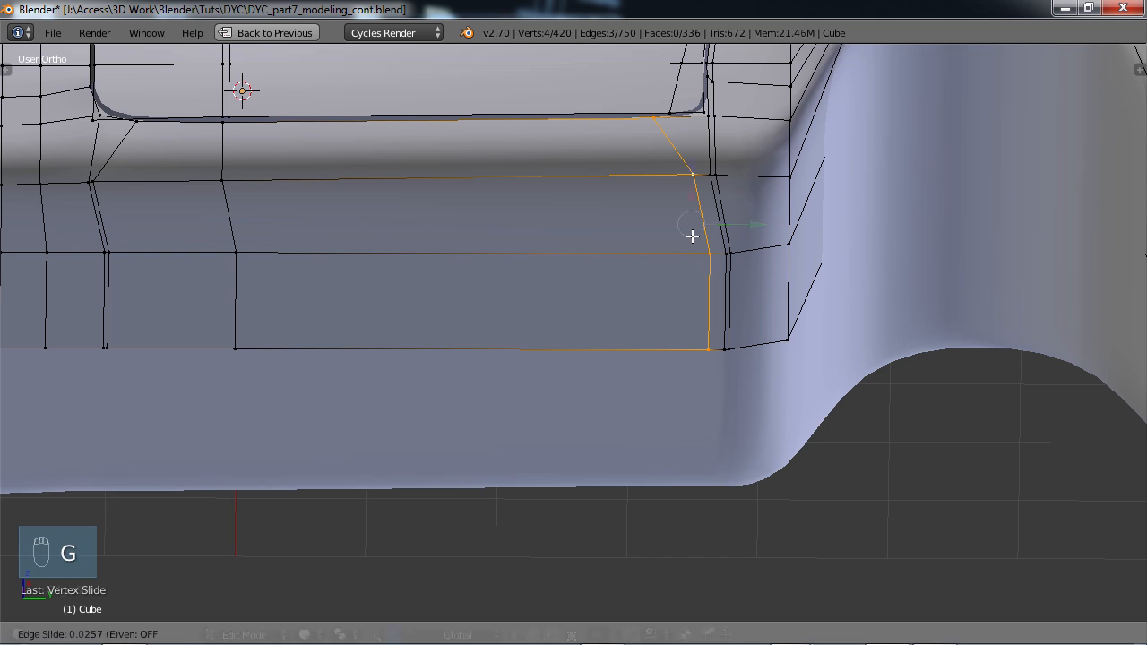
pyautogui.click(692, 235)
pyautogui.hotkey('ctrl', 'z')
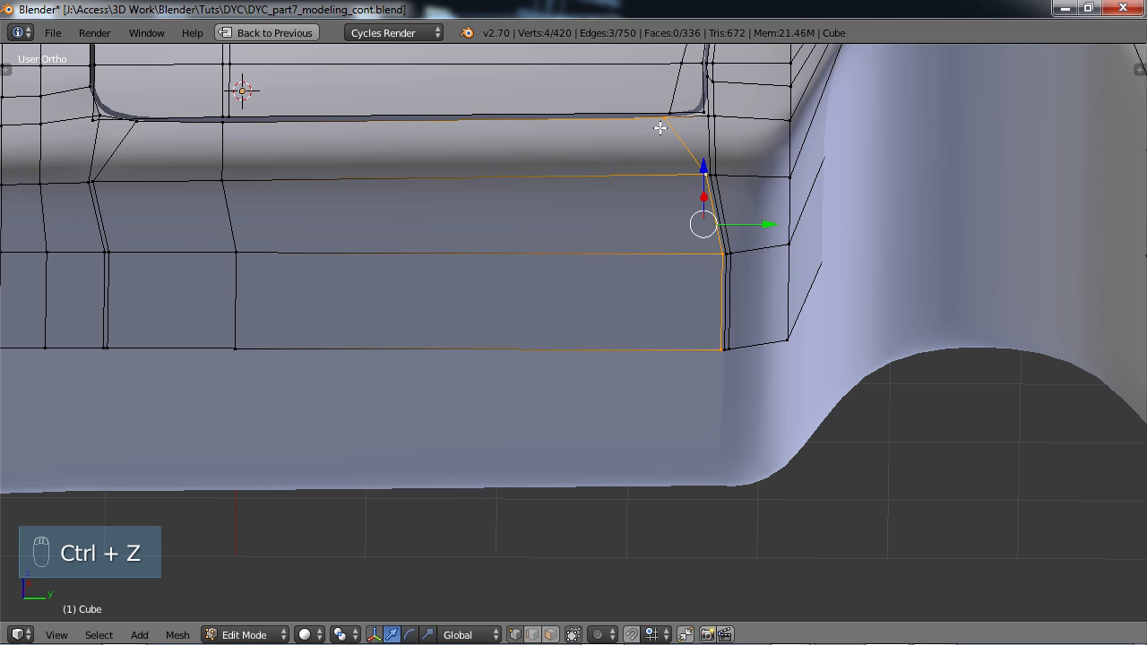
# - Exclude the gap vertex from the selected rear sill loop and slide its three lower vertices forward by about 0.06
pyautogui.press('c')
pyautogui.moveTo(661, 117); pyautogui.dragTo(628, 118, button='middle')
pyautogui.press('g')
pyautogui.press('g')
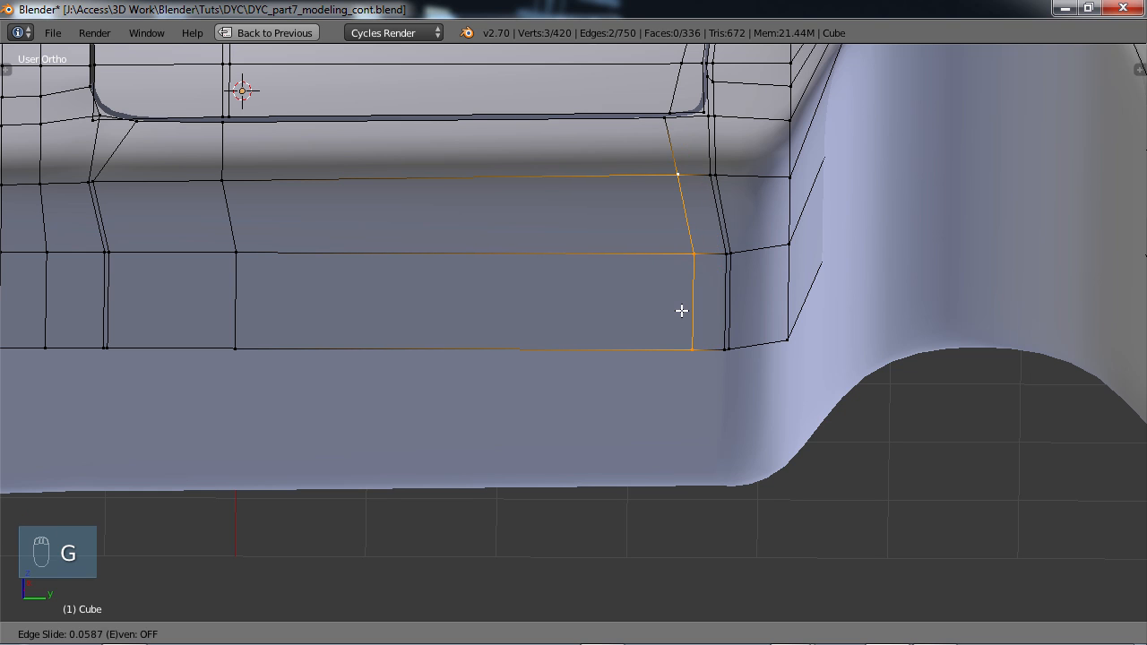
pyautogui.click(681, 310)
# - Slide the three lower vertices of the sill edge loop beneath the door's front corner rearward by about 0.30
pyautogui.keyDown('shift'); pyautogui.moveTo(245, 286); pyautogui.dragTo(626, 323, button='middle'); pyautogui.keyUp('shift')
pyautogui.keyDown('alt'); pyautogui.rightClick(488, 267); pyautogui.keyUp('alt')
pyautogui.press('c')
pyautogui.press('g')
pyautogui.press('g')
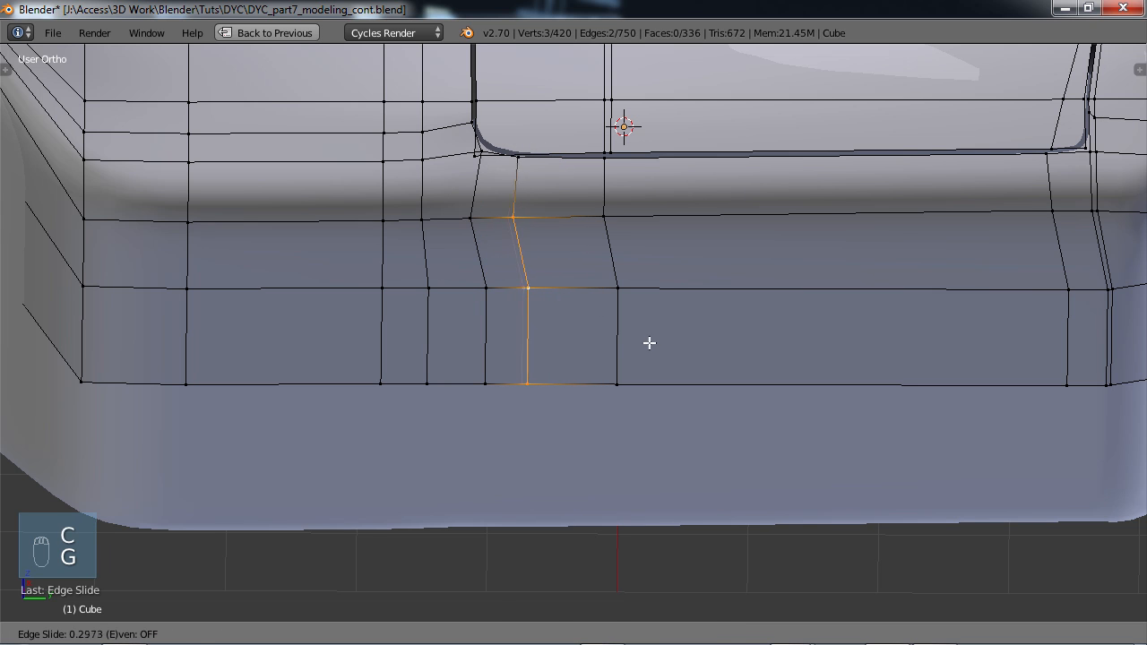
pyautogui.click(649, 343)
# - Slide the sill vertex beneath the door's lower front corner slightly rearward, and clear the selection
pyautogui.rightClick(472, 219)
pyautogui.press('g')
pyautogui.press('g')
pyautogui.click(479, 219)
pyautogui.press('a')
# - Examine the door's panel gap and corners on the smoothed car body in Object Mode
pyautogui.scroll(-2, 635, 277)
pyautogui.scroll(-4, 636, 277)
pyautogui.moveTo(726, 254); pyautogui.dragTo(720, 331, button='middle')
pyautogui.press('Tab')
pyautogui.moveTo(646, 342); pyautogui.dragTo(615, 374, button='middle')
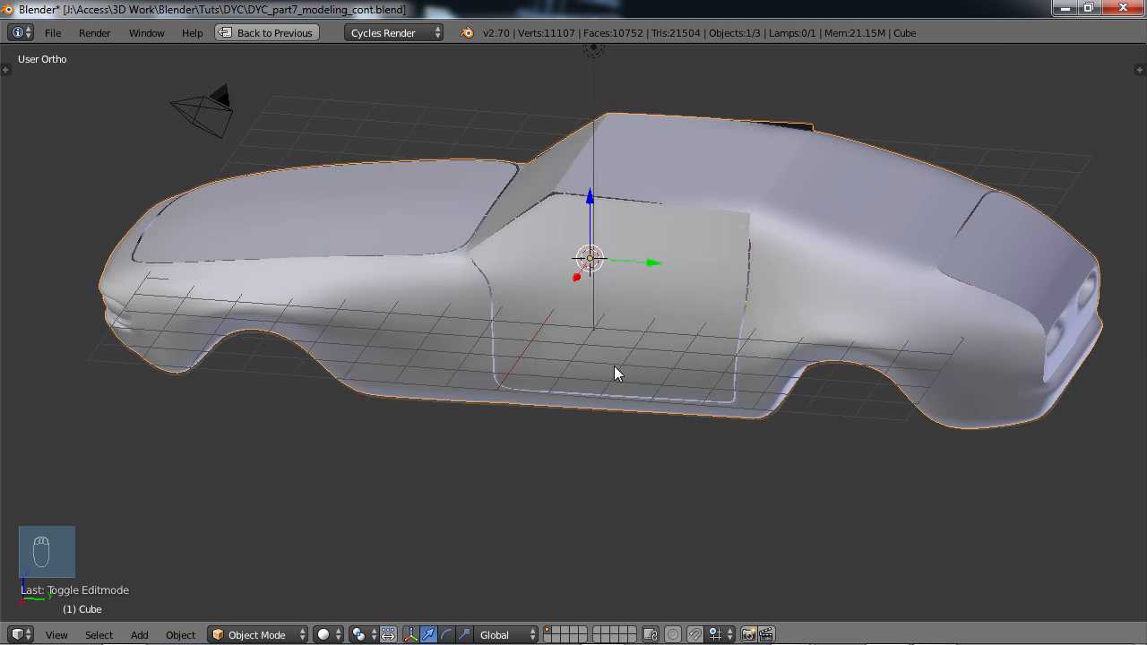
pyautogui.scroll(5, 691, 371)
pyautogui.moveTo(404, 379); pyautogui.dragTo(719, 231, button='middle')
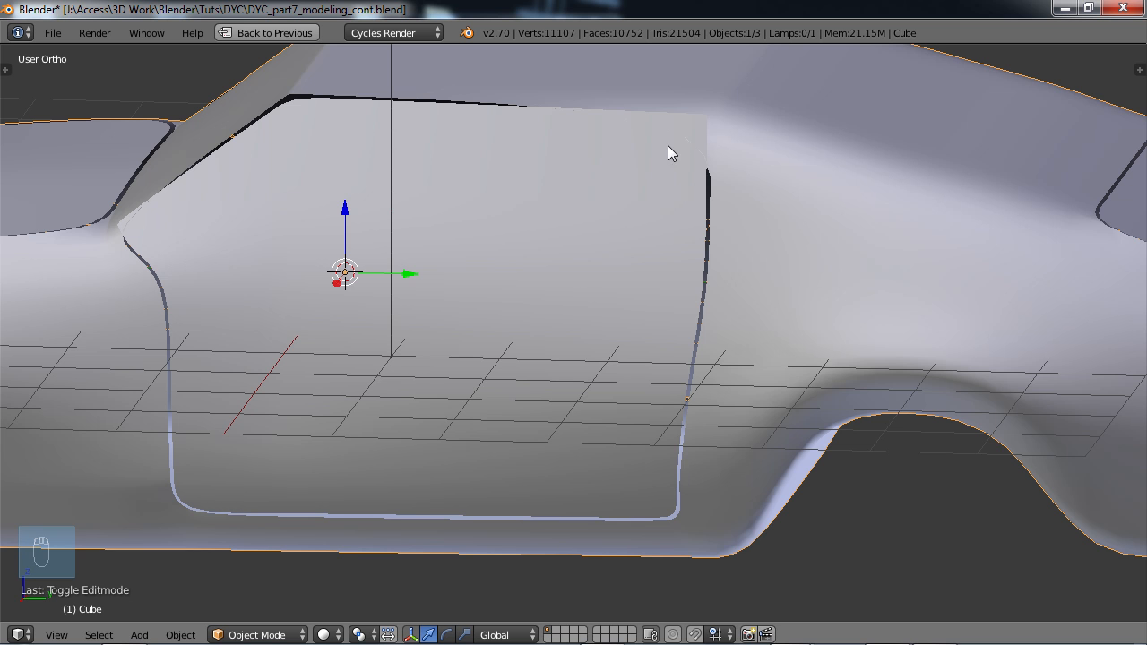
pyautogui.moveTo(662, 225); pyautogui.dragTo(669, 235, button='middle')
pyautogui.moveTo(653, 284)
pyautogui.mouseDown(button='middle')
pyautogui.moveTo(643, 252)
pyautogui.moveTo(671, 281)
pyautogui.moveTo(669, 272)
pyautogui.mouseUp(button='middle')
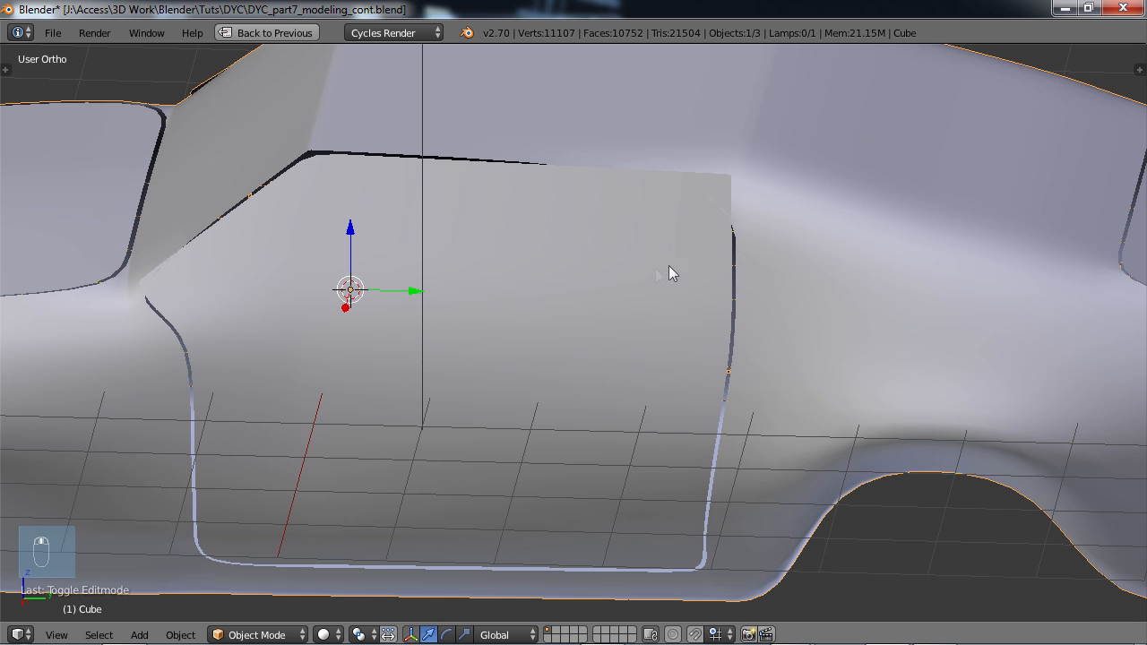
# - Try deleting the vertical edge loop along the door's rear edge in Edit Mode, and undo the deletion
pyautogui.press('Tab')
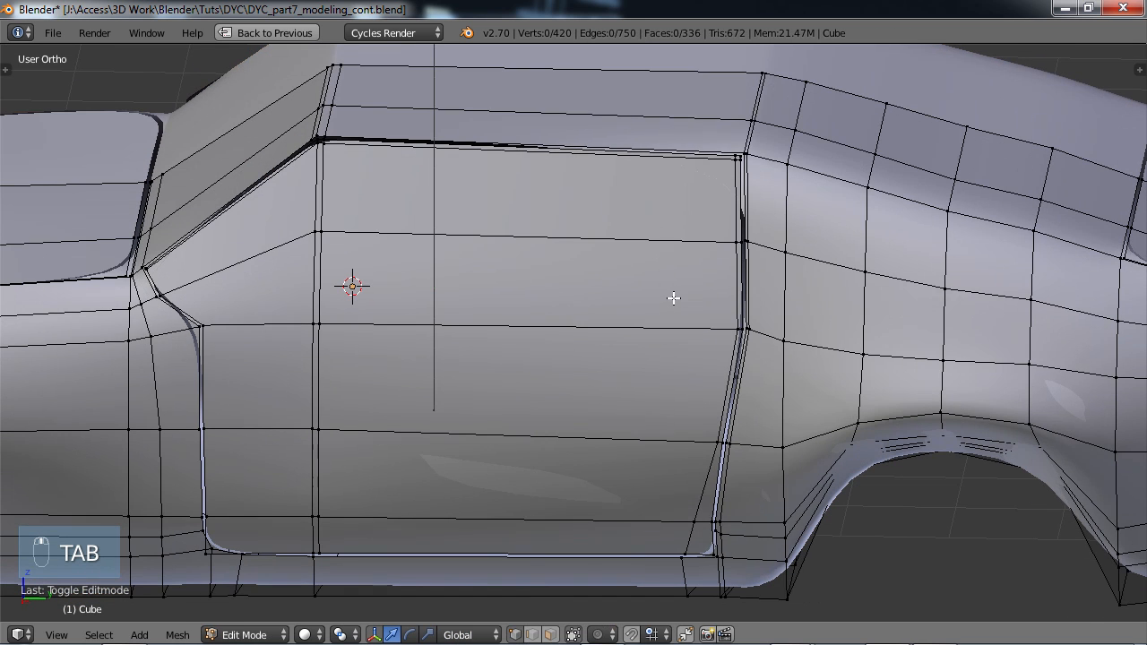
pyautogui.moveTo(670, 295); pyautogui.dragTo(668, 293, button='middle')
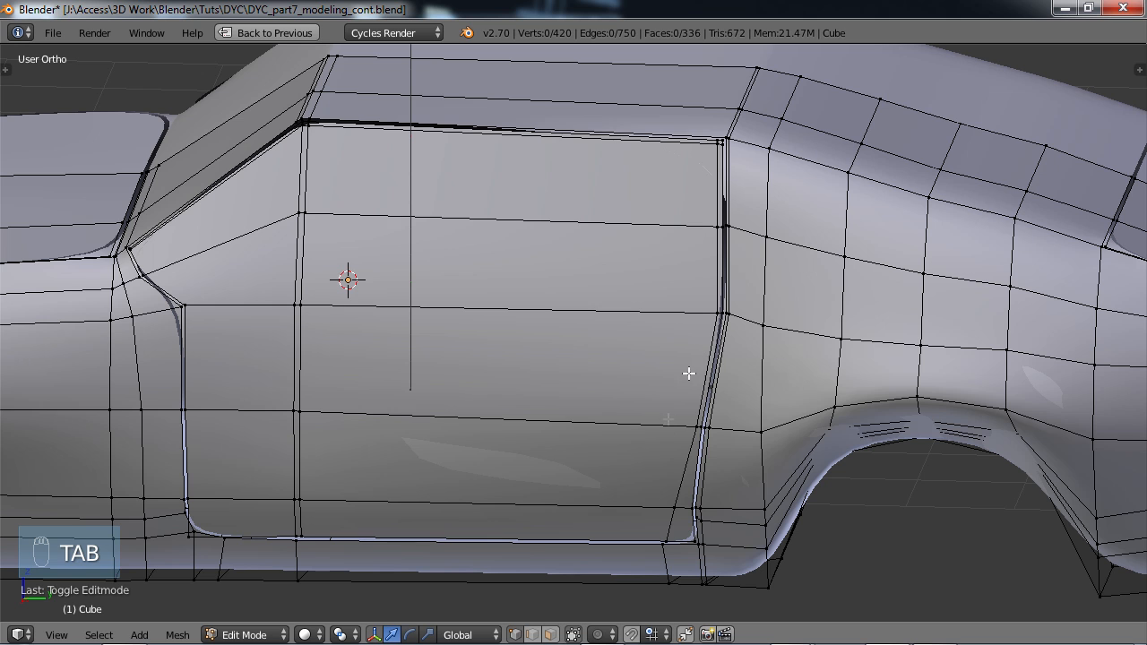
pyautogui.keyDown('alt'); pyautogui.rightClick(686, 452); pyautogui.keyUp('alt')
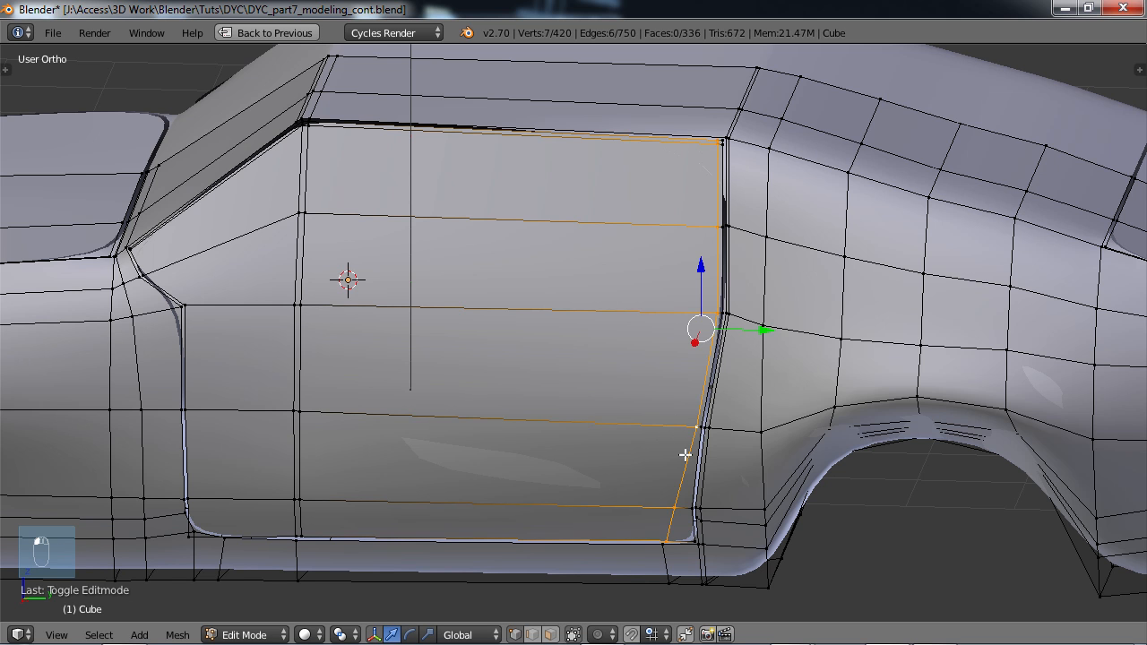
pyautogui.moveTo(685, 446); pyautogui.dragTo(660, 423, button='middle')
pyautogui.press('x')
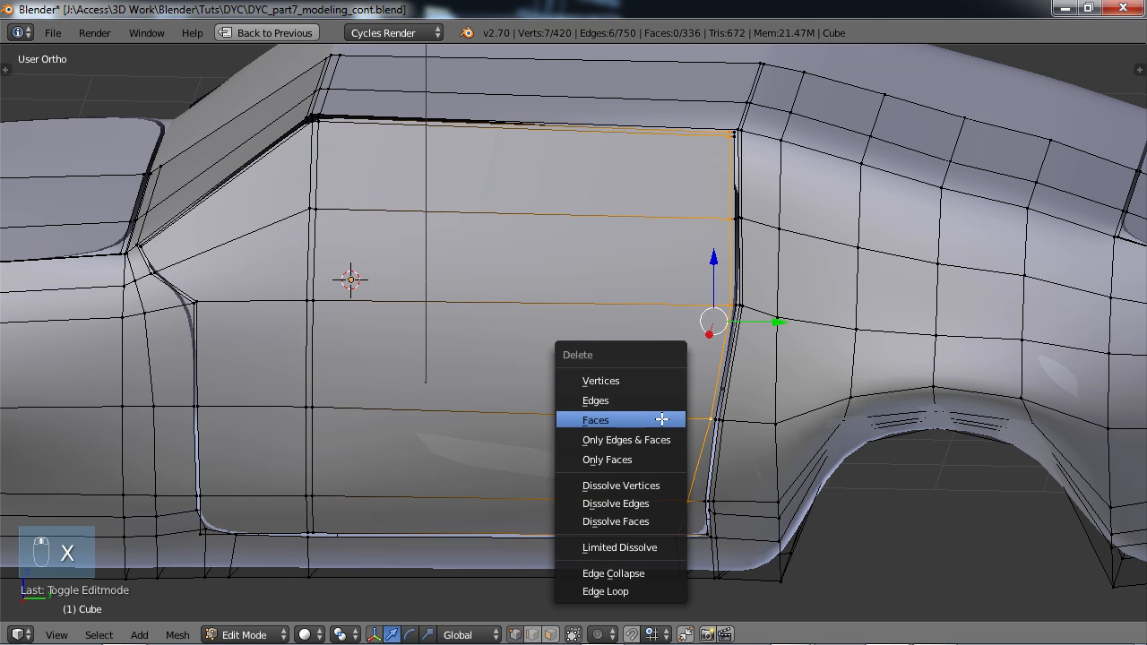
pyautogui.click(618, 592)
pyautogui.moveTo(676, 422); pyautogui.dragTo(674, 389, button='middle')
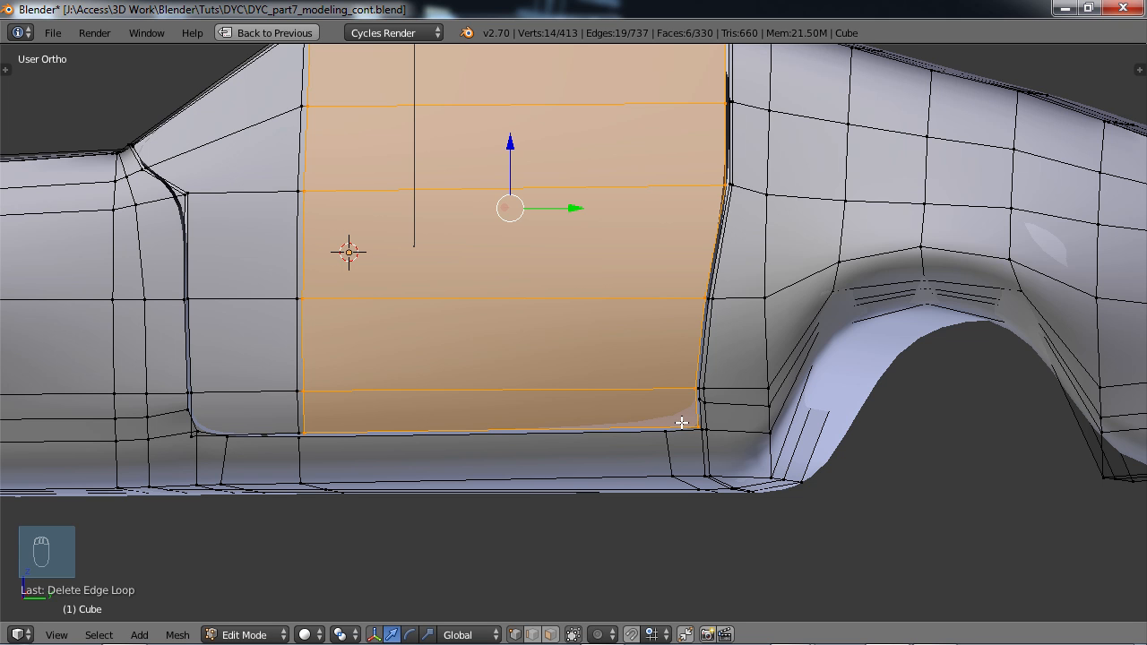
pyautogui.scroll(2, 681, 422)
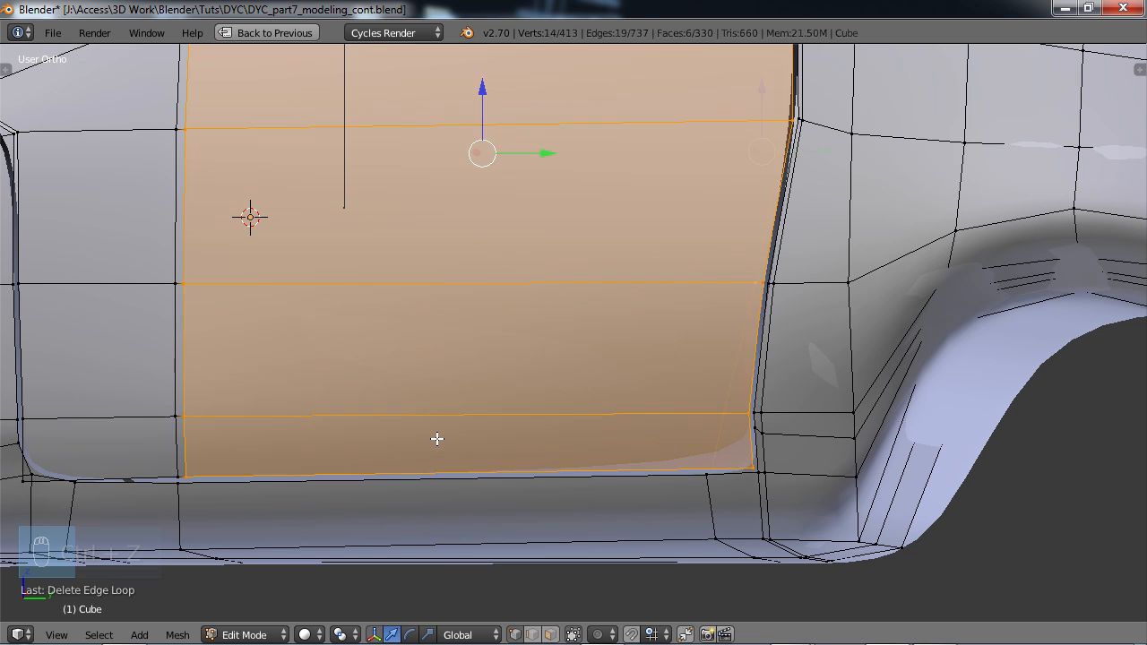
pyautogui.hotkey('ctrl', 'z')
pyautogui.keyDown('shift'); pyautogui.moveTo(666, 124); pyautogui.dragTo(496, 426, button='middle'); pyautogui.keyUp('shift')
pyautogui.moveTo(516, 324); pyautogui.dragTo(531, 363, button='middle')
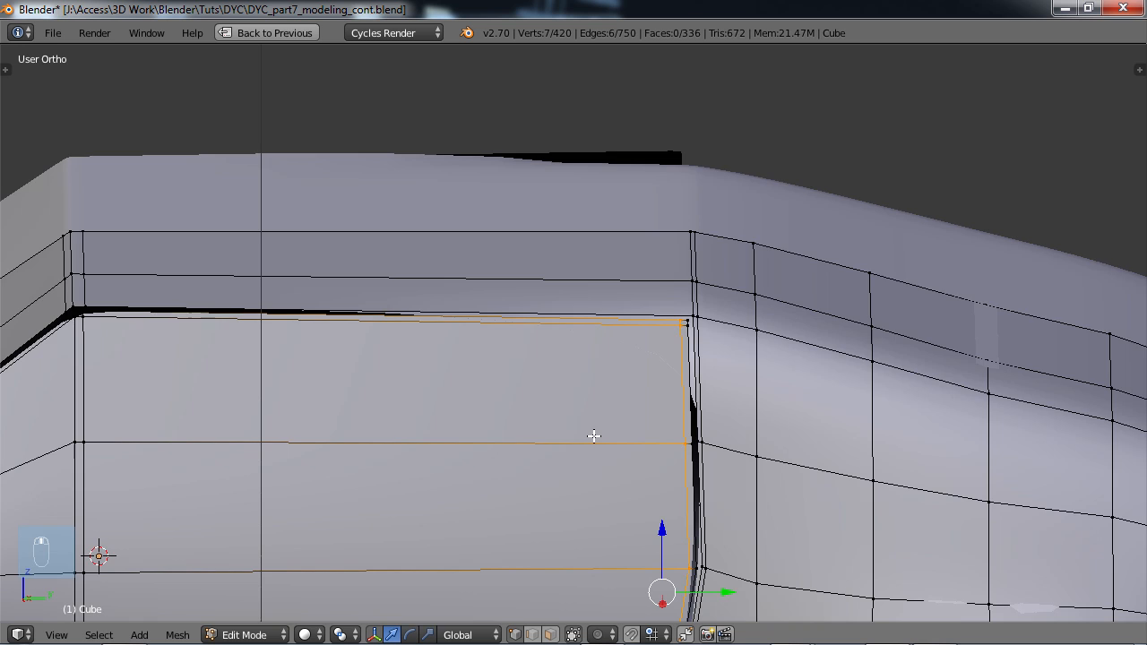
pyautogui.scroll(3, 595, 436)
pyautogui.keyDown('shift'); pyautogui.moveTo(671, 411); pyautogui.dragTo(640, 317, button='middle'); pyautogui.keyUp('shift')
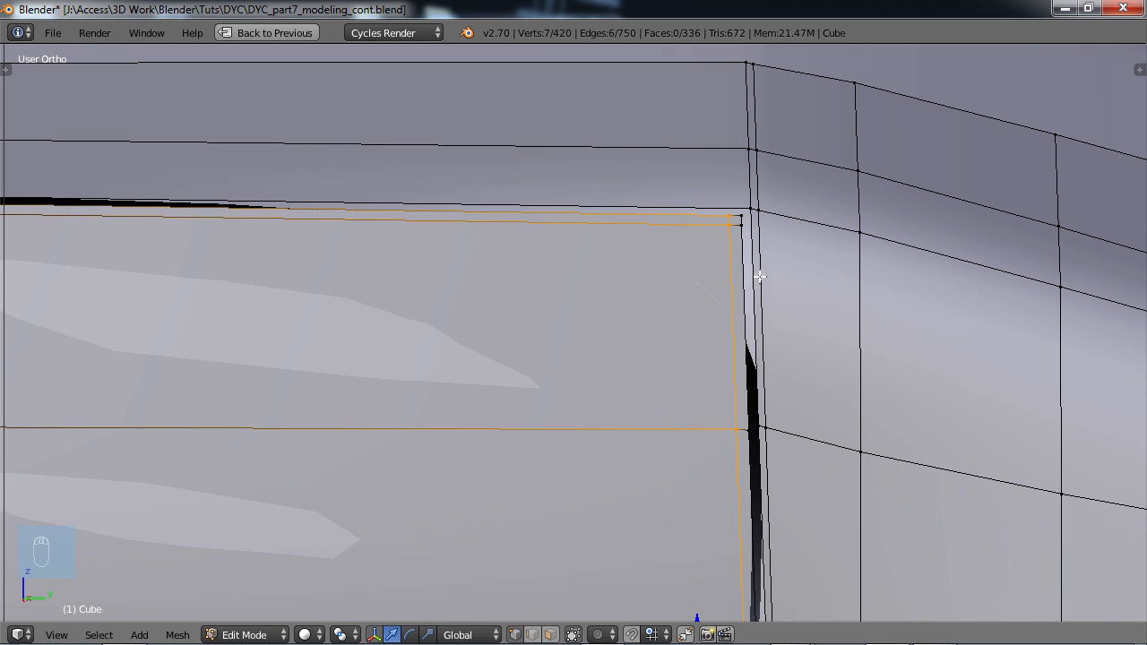
pyautogui.keyDown('alt'); pyautogui.rightClick(736, 221); pyautogui.keyUp('alt')
pyautogui.press('c')
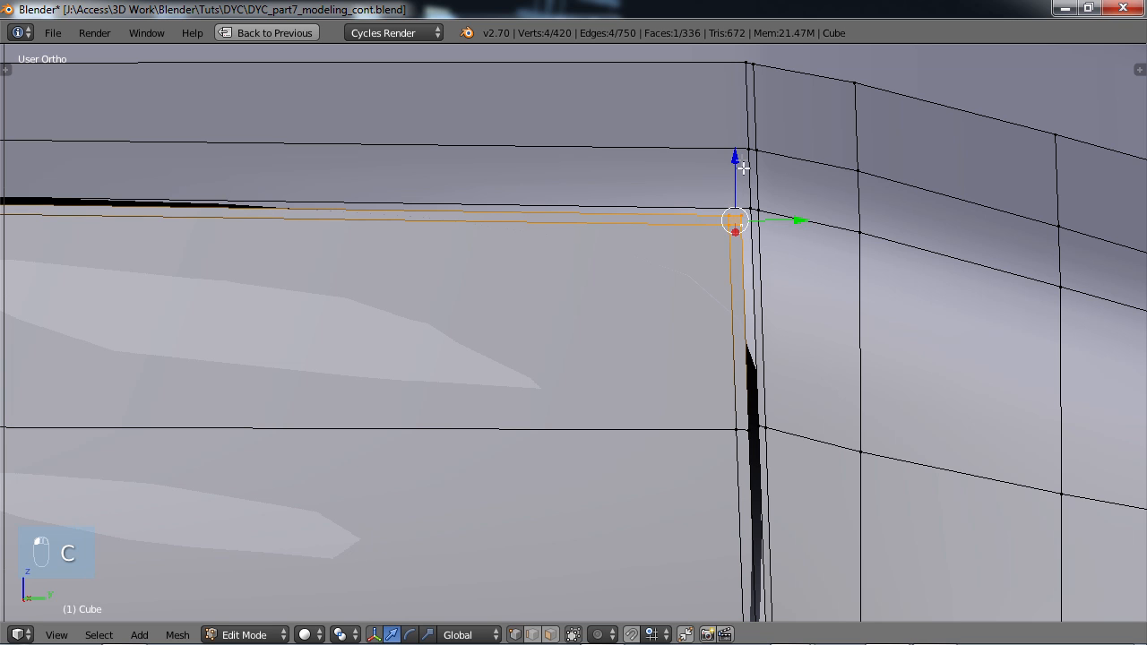
pyautogui.press('g')
pyautogui.press('g')
pyautogui.rightClick(762, 266)
pyautogui.press('g')
pyautogui.press('z')
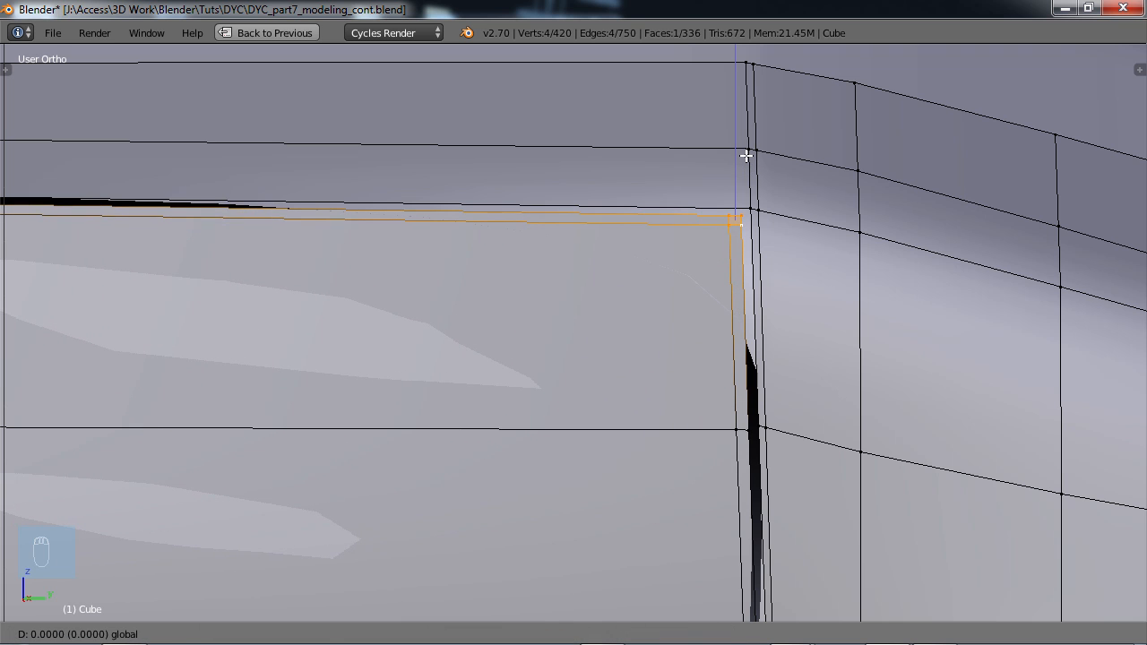
pyautogui.click(746, 155)
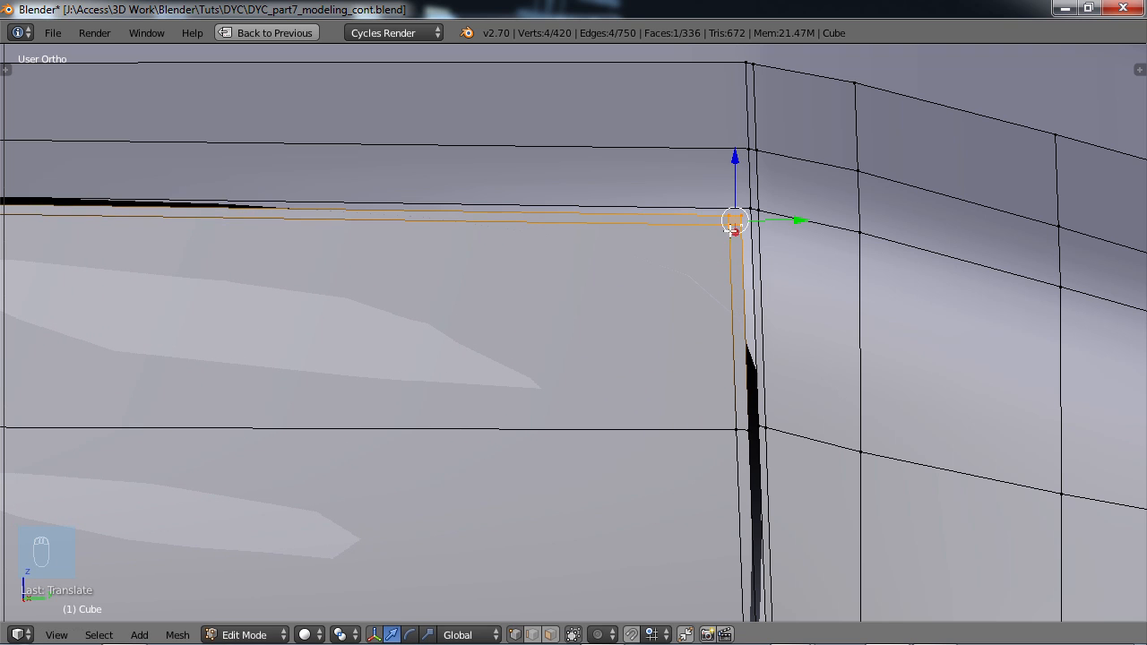
# - Slide the inner vertex at the door's upper rear corner forward along its horizontal edge
pyautogui.rightClick(740, 469)
pyautogui.press('g')
pyautogui.rightClick(727, 241)
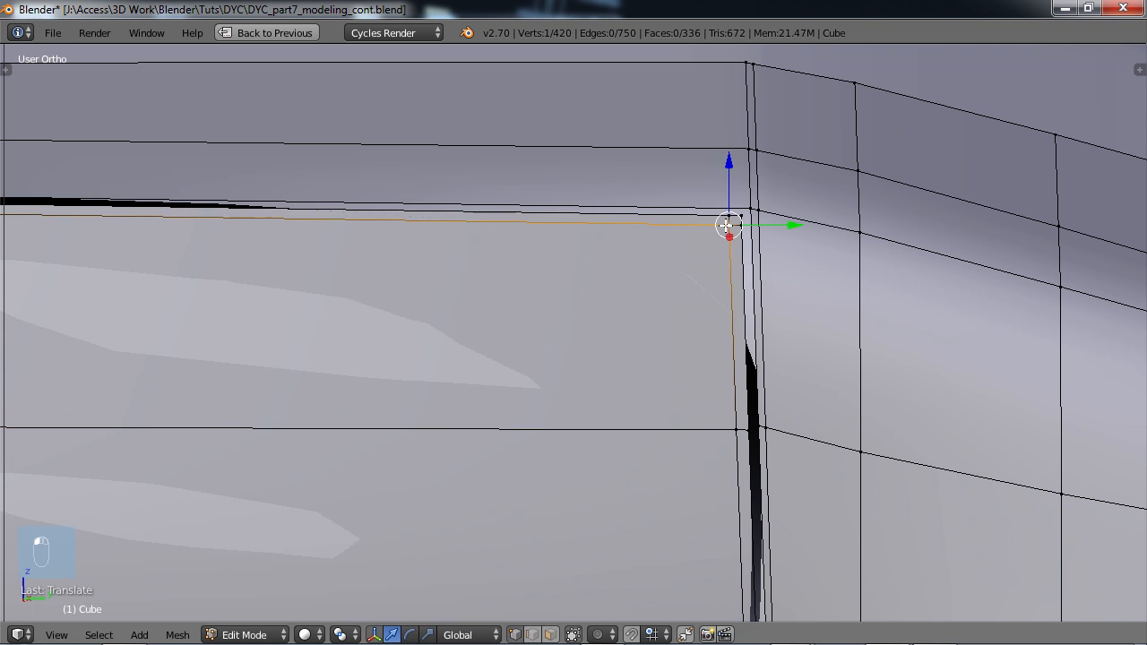
pyautogui.press('g')
pyautogui.press('g')
pyautogui.click(768, 249)
# - Slide the vertex just below the door's upper rear corner down the rear gap edge by about 0.26
pyautogui.rightClick(743, 232)
pyautogui.press('g')
pyautogui.press('g')
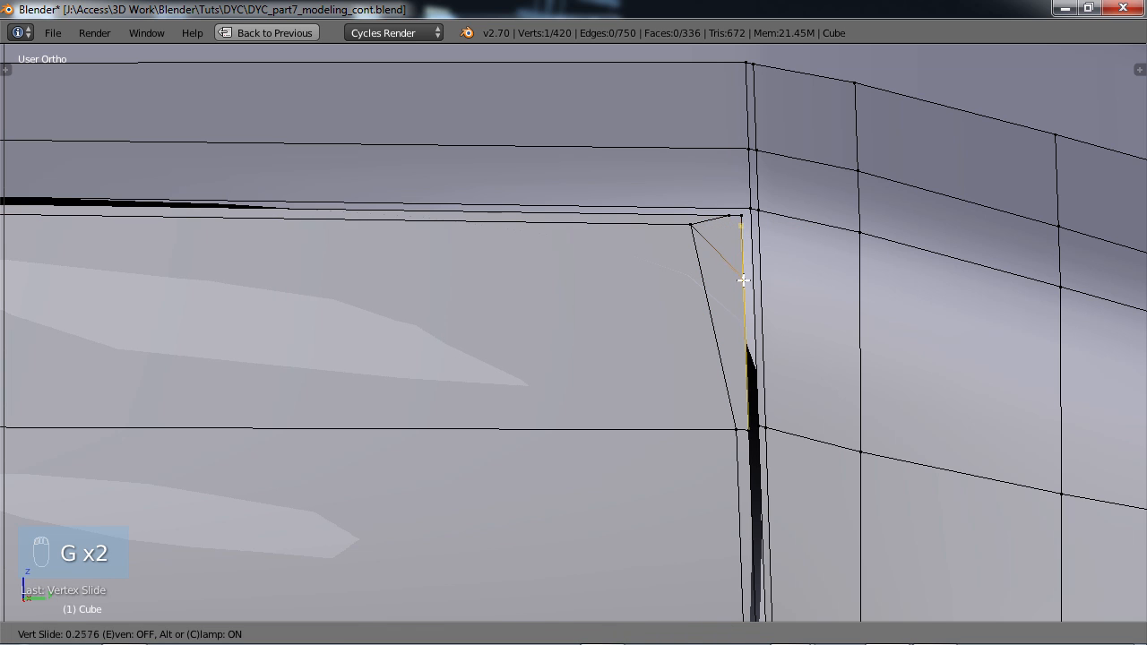
pyautogui.click(743, 280)
# - Slide the top-edge vertex beside the upper rear corner forward, and the outermost corner vertex down by about 0.29
pyautogui.press('g')
pyautogui.press('g')
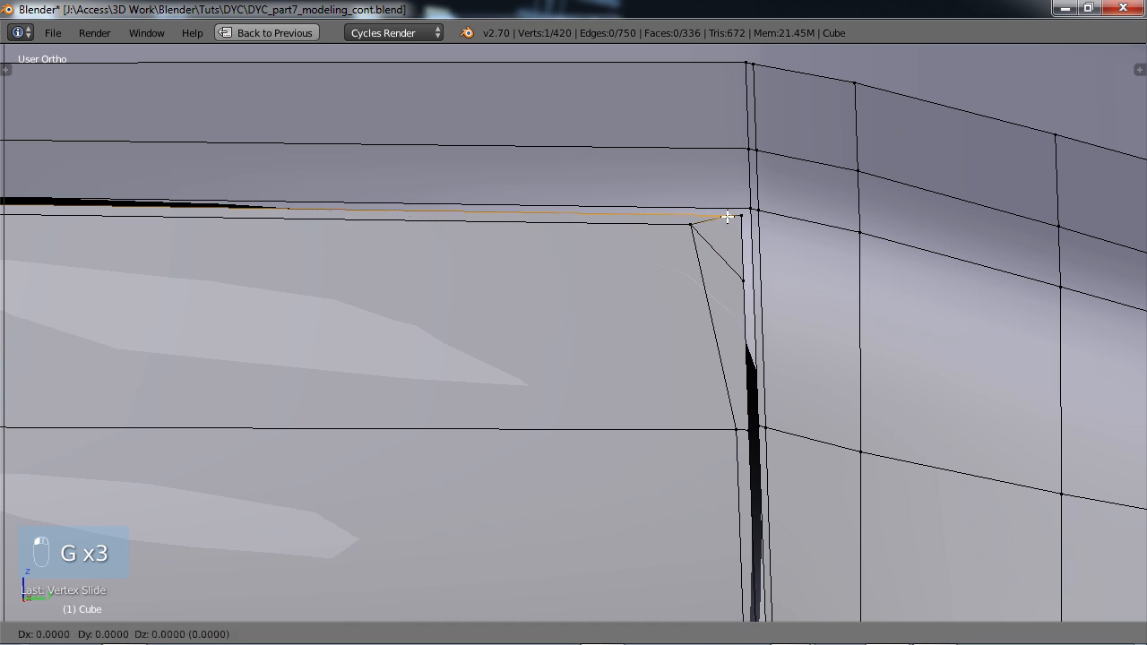
pyautogui.click(693, 215)
pyautogui.rightClick(742, 217)
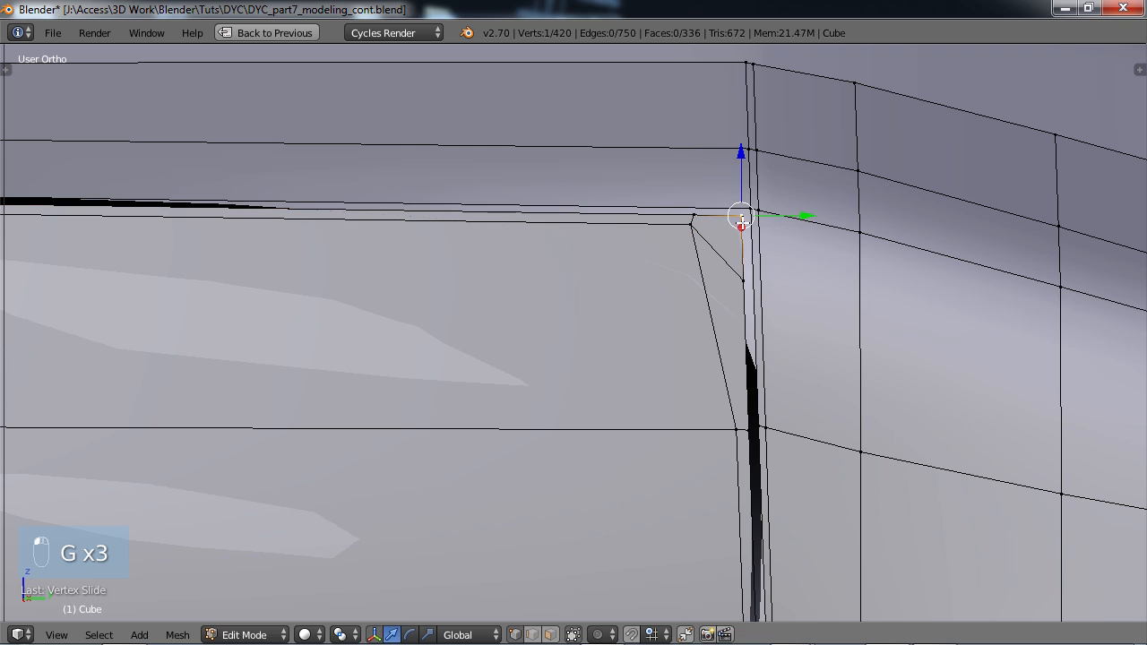
pyautogui.press('g')
pyautogui.press('g')
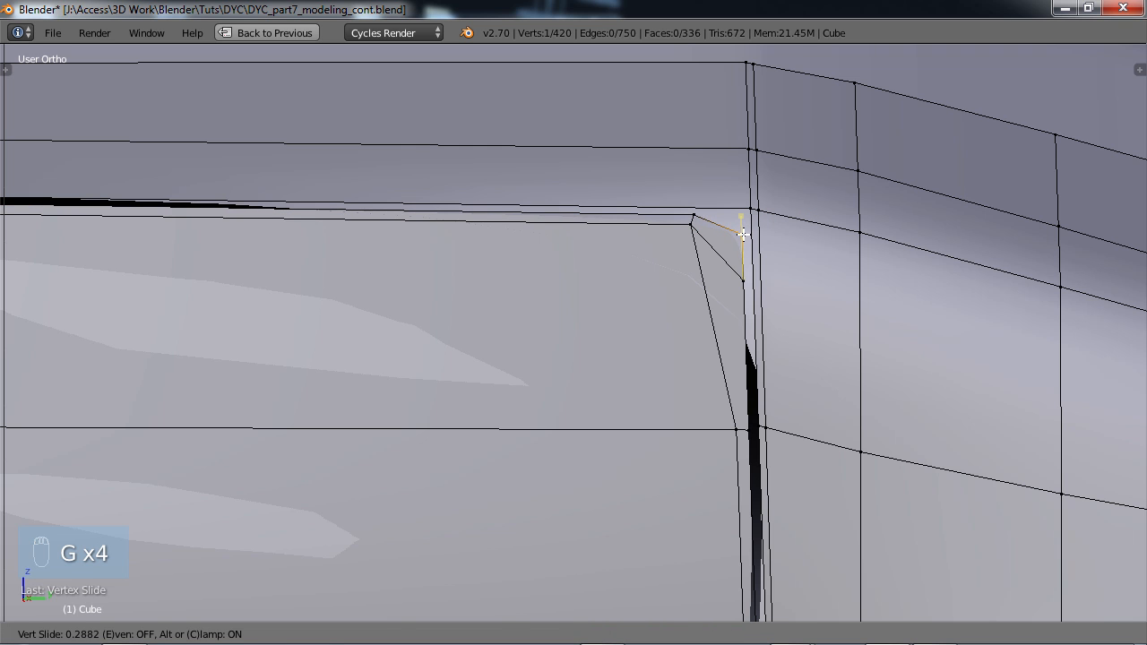
pyautogui.click(742, 234)
# - Insert an edge loop along the rear body side behind the door's upper corner, slid toward the roofline by about 0.41
pyautogui.scroll(-5, 776, 322)
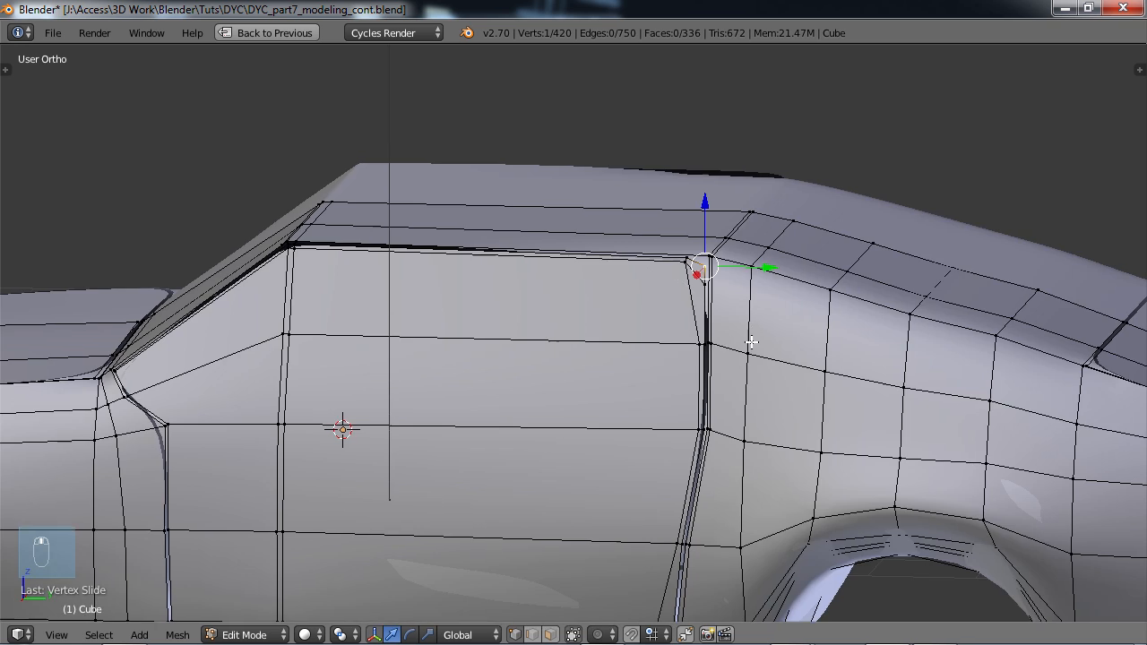
pyautogui.keyDown('shift'); pyautogui.moveTo(689, 289); pyautogui.dragTo(677, 331, button='middle'); pyautogui.keyUp('shift')
pyautogui.scroll(3, 710, 347)
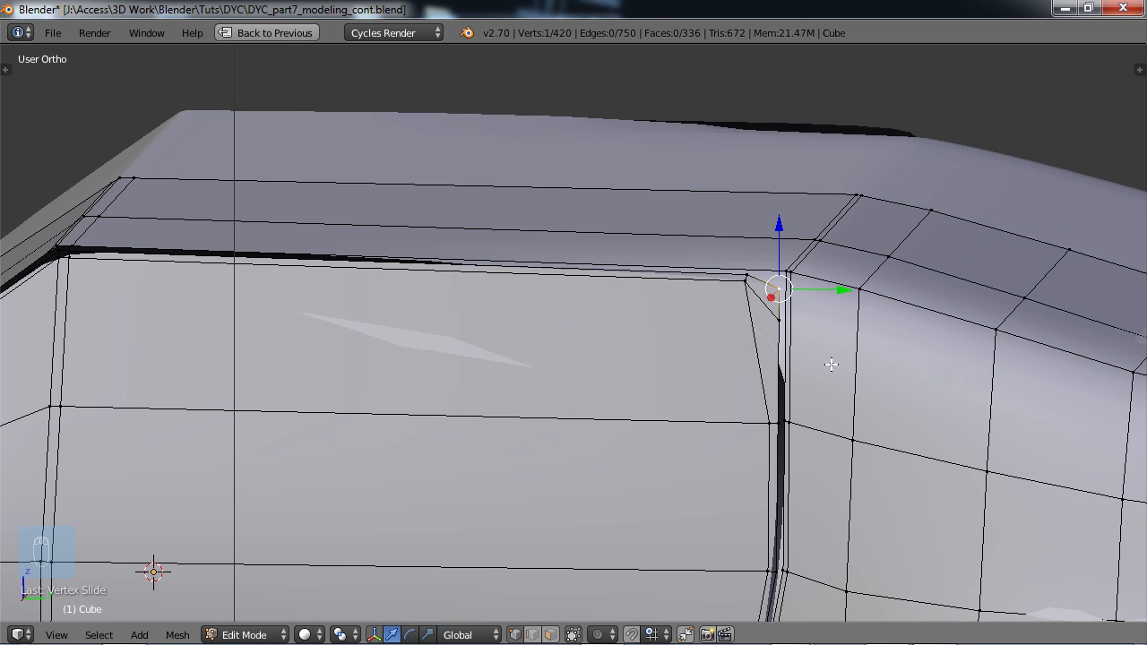
pyautogui.hotkey('ctrl', 'r')
pyautogui.click(794, 358)
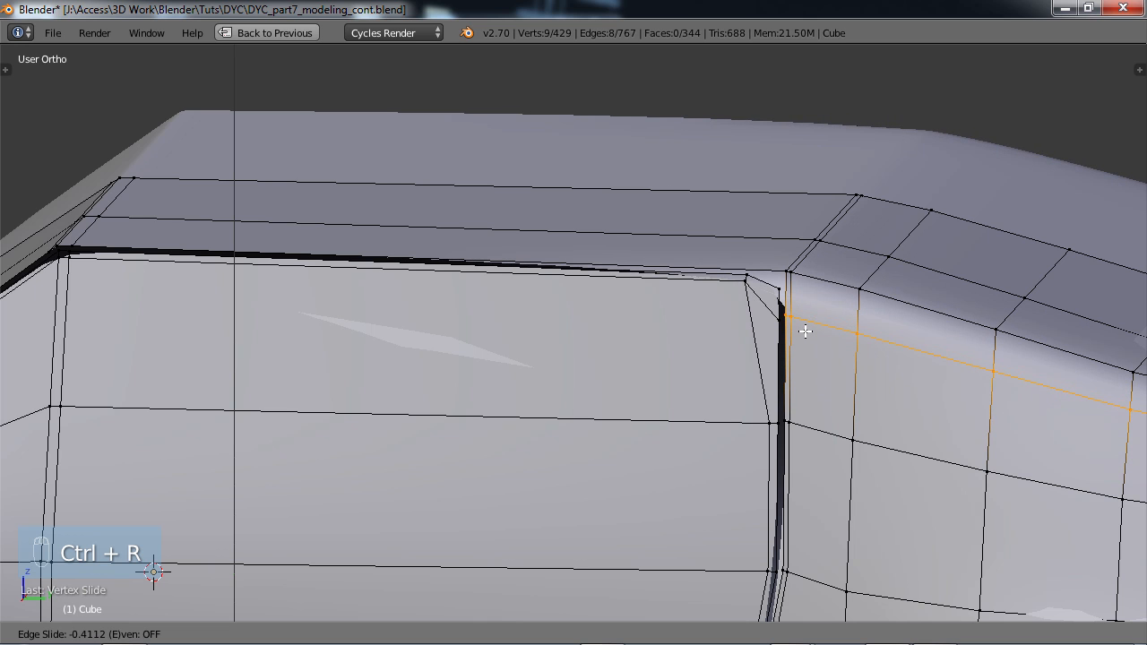
pyautogui.click(806, 333)
# - Examine the smoothed rear body side and the door gap's upper rear corner around the inserted edge loop
pyautogui.scroll(-4, 899, 382)
pyautogui.moveTo(873, 402); pyautogui.dragTo(635, 404, button='middle')
pyautogui.press('Tab')
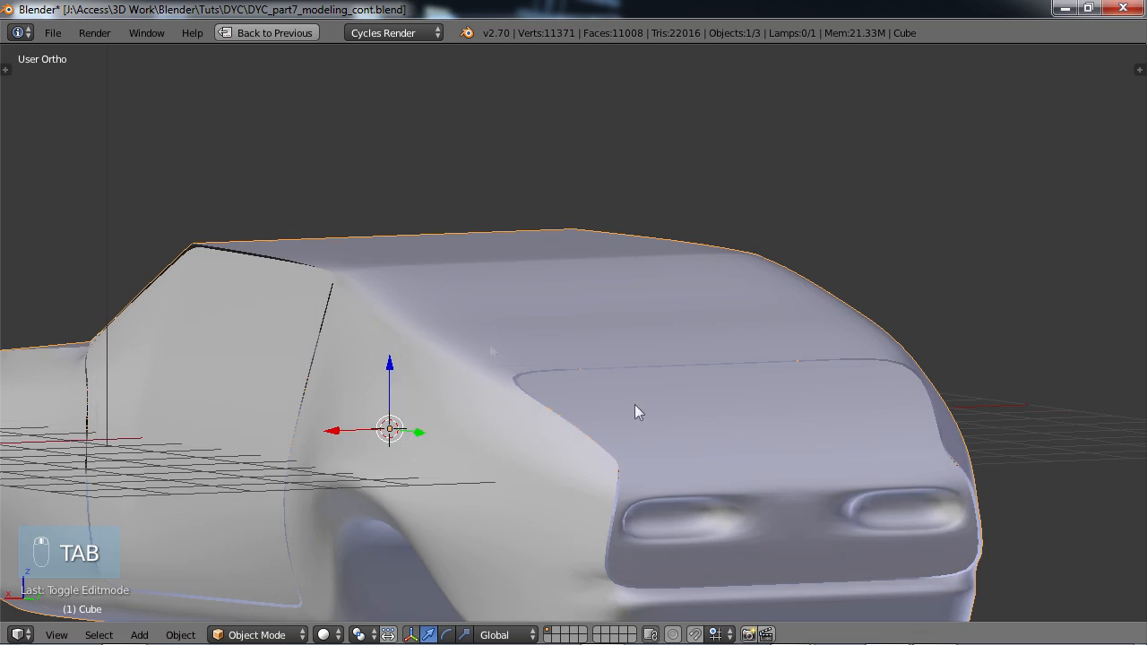
pyautogui.moveTo(374, 328); pyautogui.dragTo(476, 404, button='middle')
pyautogui.press('Tab')
pyautogui.scroll(3, 633, 417)
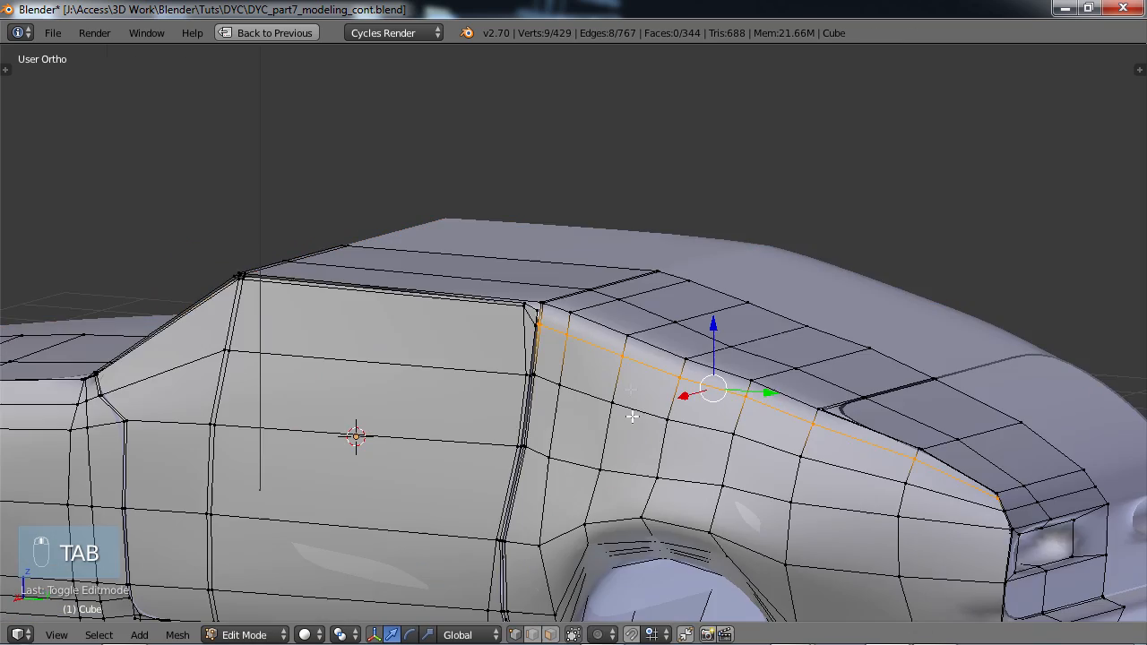
pyautogui.moveTo(622, 368); pyautogui.dragTo(669, 423, button='middle')
pyautogui.scroll(2, 823, 380)
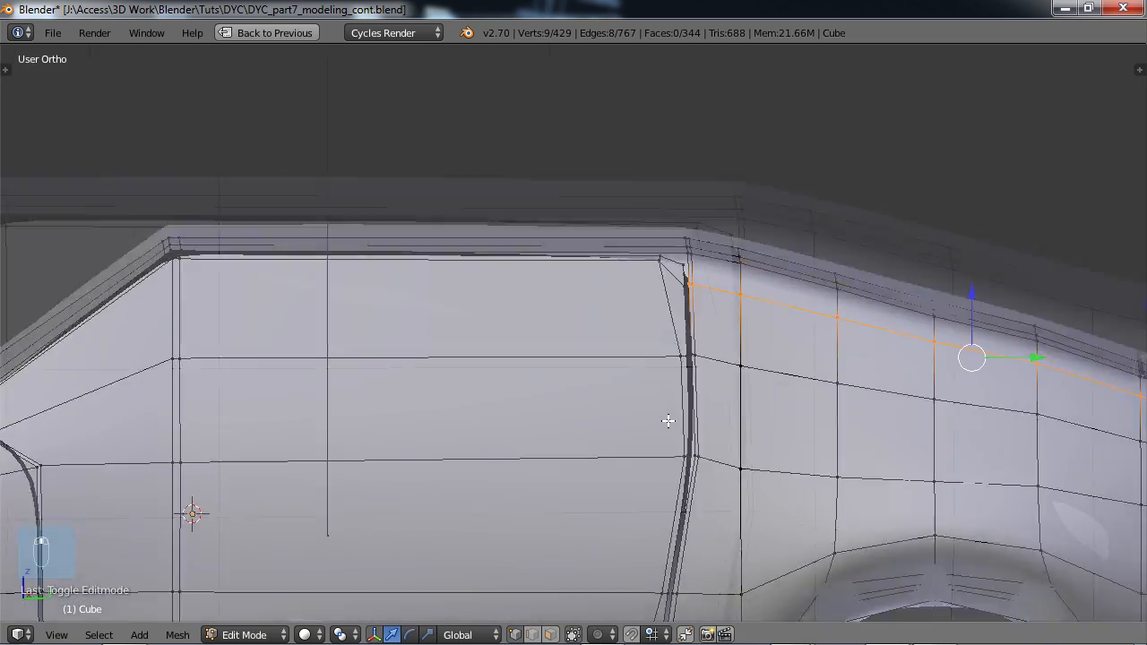
pyautogui.scroll(4, 697, 341)
pyautogui.keyDown('shift'); pyautogui.moveTo(745, 356); pyautogui.dragTo(597, 401, button='middle'); pyautogui.keyUp('shift')
pyautogui.scroll(4, 647, 363)
pyautogui.keyDown('shift'); pyautogui.moveTo(651, 359); pyautogui.dragTo(545, 407, button='middle'); pyautogui.keyUp('shift')
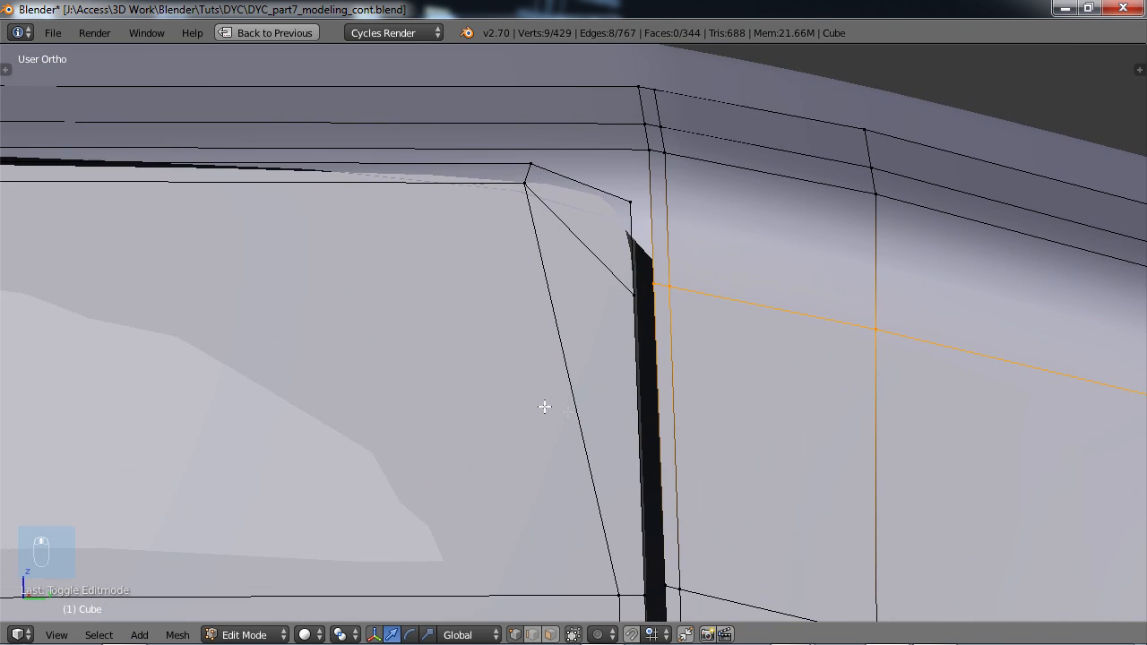
pyautogui.scroll(2, 617, 407)
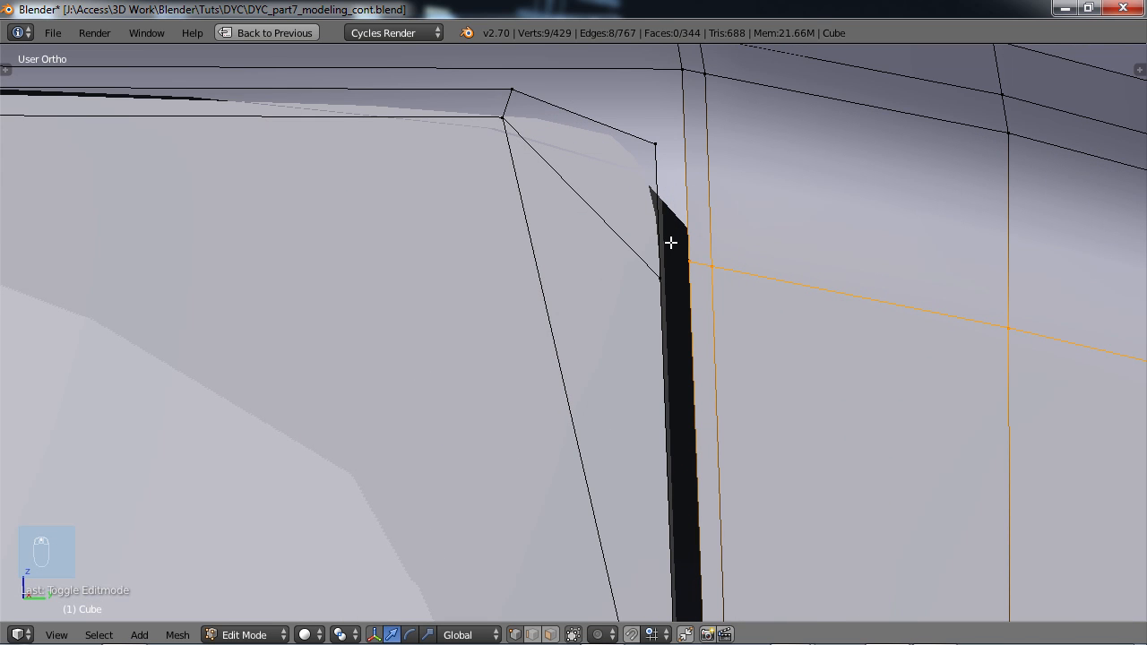
# - Move the two top-edge vertices in front of the door gap's upper rear corner slightly straight down along Z
pyautogui.rightClick(510, 120)
pyautogui.keyDown('shift'); pyautogui.rightClick(522, 86); pyautogui.keyUp('shift')
pyautogui.moveTo(510, 56); pyautogui.dragTo(512, 83)
# - Slide the door's outermost upper rear corner vertex down the rear gap edge by about 0.61
pyautogui.rightClick(656, 149)
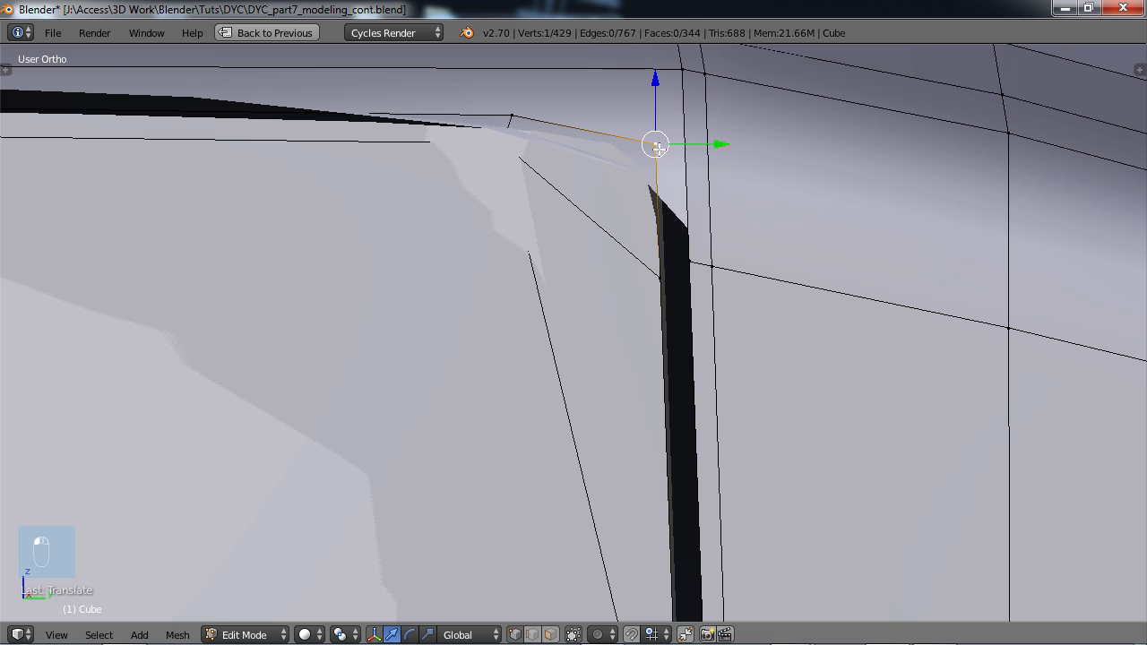
pyautogui.click(653, 91)
pyautogui.press('g')
pyautogui.press('g')
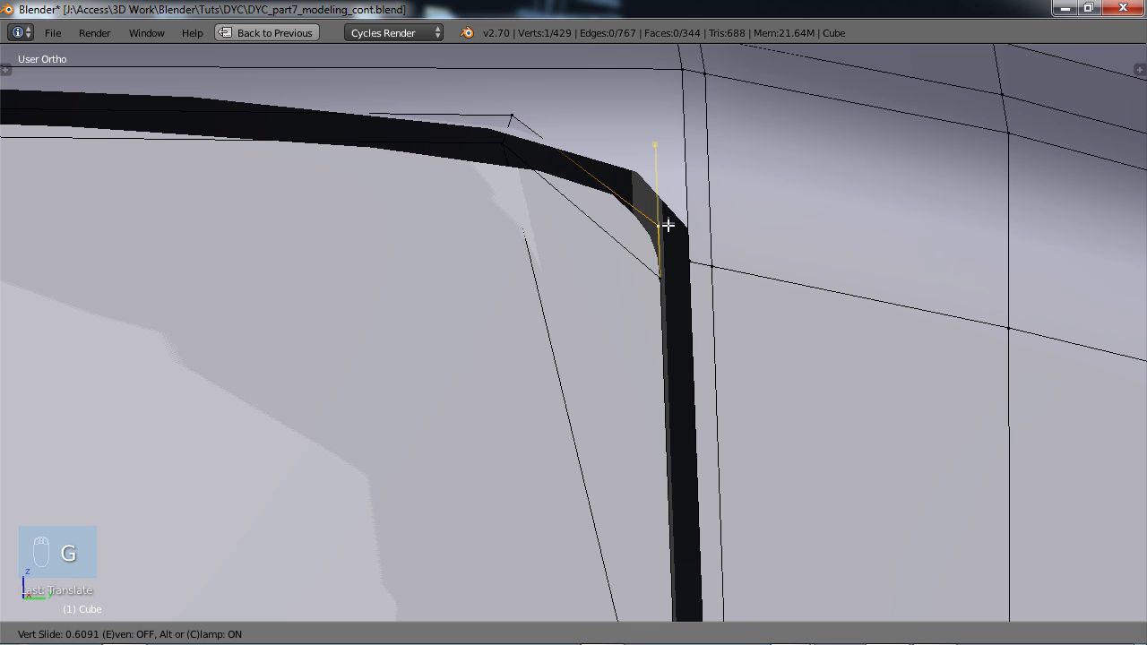
pyautogui.click(668, 223)
pyautogui.scroll(-1, 484, 199)
pyautogui.keyDown('shift'); pyautogui.moveTo(336, 289); pyautogui.dragTo(935, 261, button='middle'); pyautogui.keyUp('shift')
pyautogui.scroll(-4, 285, 257)
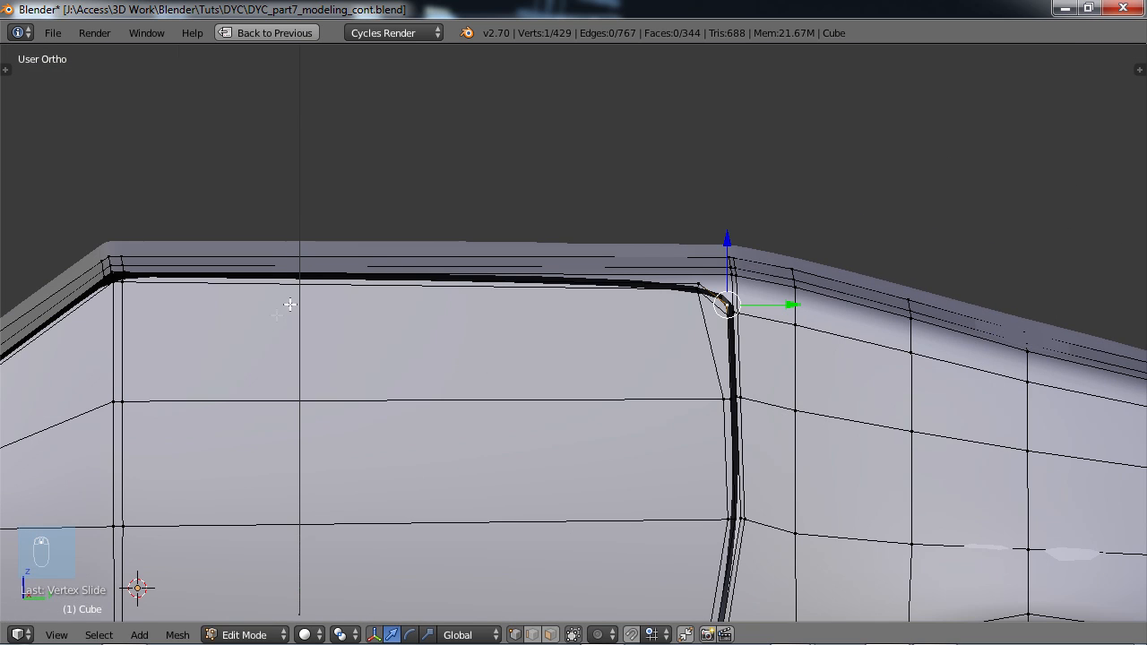
pyautogui.scroll(-5, 276, 315)
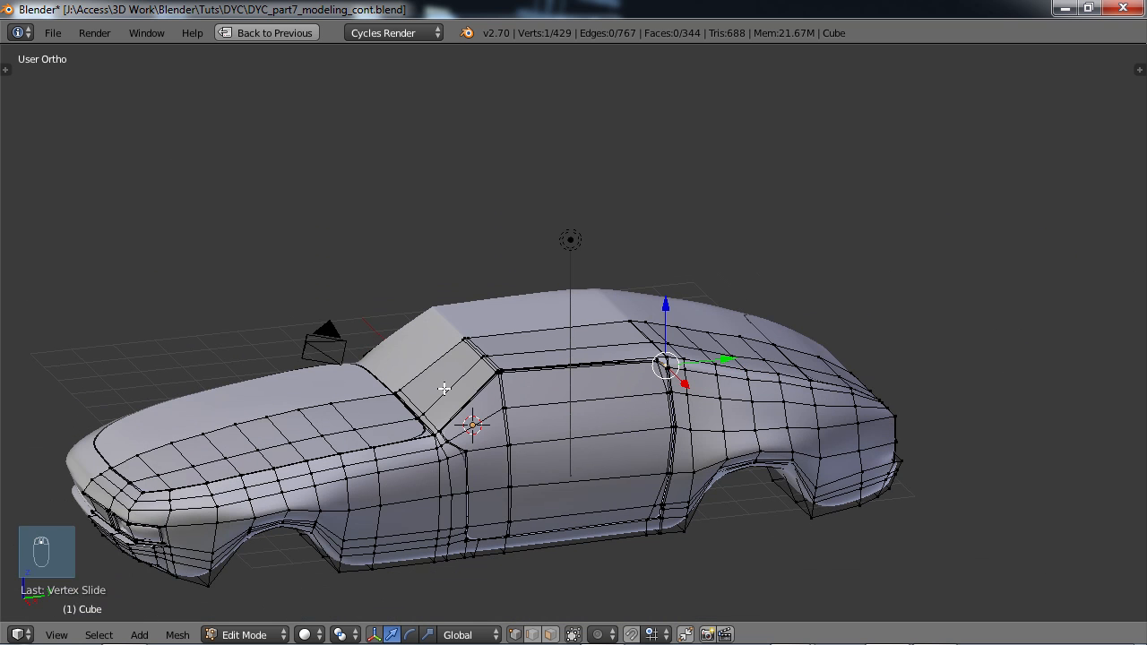
# - Move the lamp from above the car to beyond its rear end, and return to editing the car body's mesh
pyautogui.press('Tab')
pyautogui.rightClick(572, 240)
pyautogui.press('g')
pyautogui.click(1003, 209)
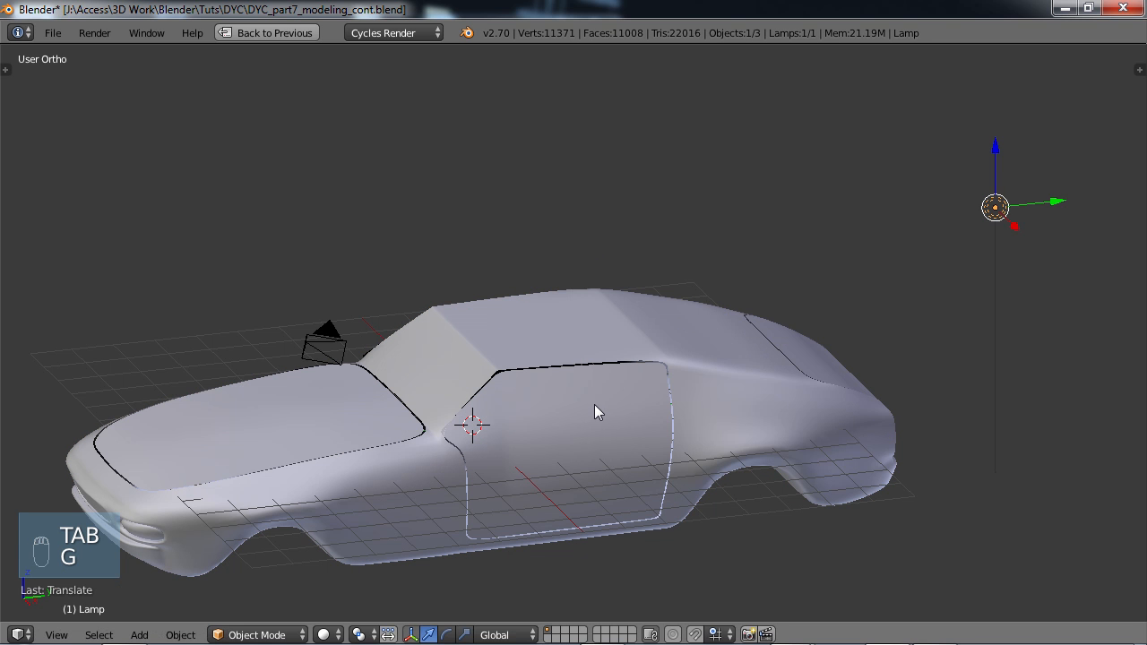
pyautogui.rightClick(594, 404)
pyautogui.press('Tab')
# - Examine the door gap's outline and its rounded upper rear corner from the side of the car body
pyautogui.moveTo(594, 404); pyautogui.dragTo(583, 386, button='middle')
pyautogui.scroll(5, 583, 387)
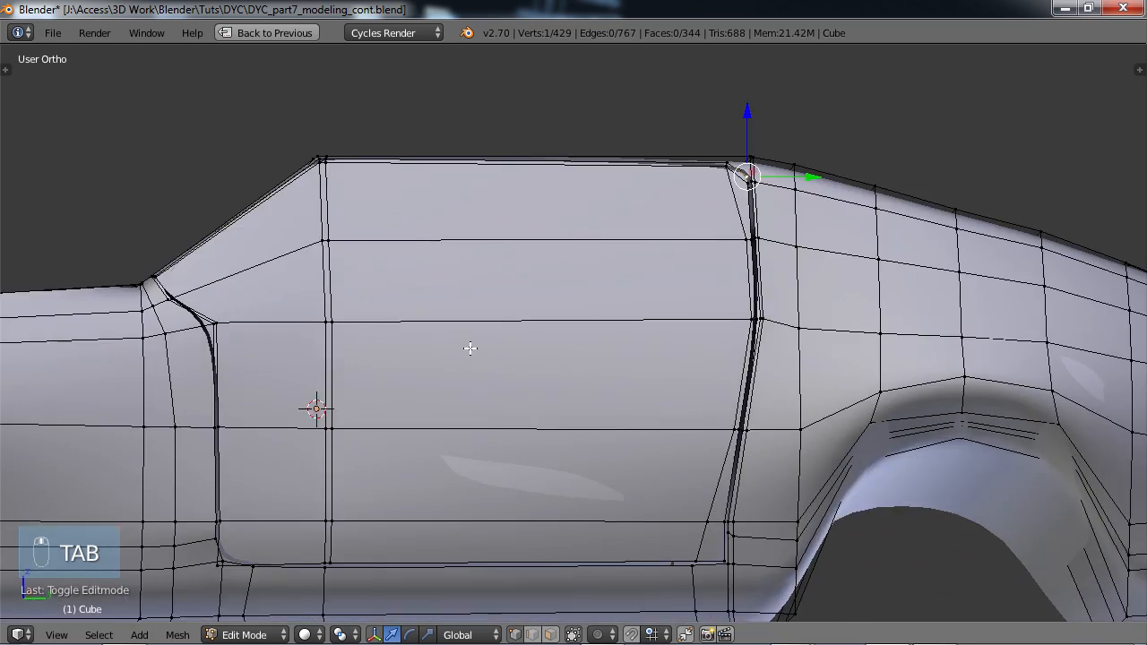
pyautogui.moveTo(470, 348); pyautogui.dragTo(563, 386, button='middle')
pyautogui.scroll(3, 564, 387)
pyautogui.moveTo(725, 340); pyautogui.dragTo(677, 322, button='middle')
pyautogui.scroll(-4, 677, 322)
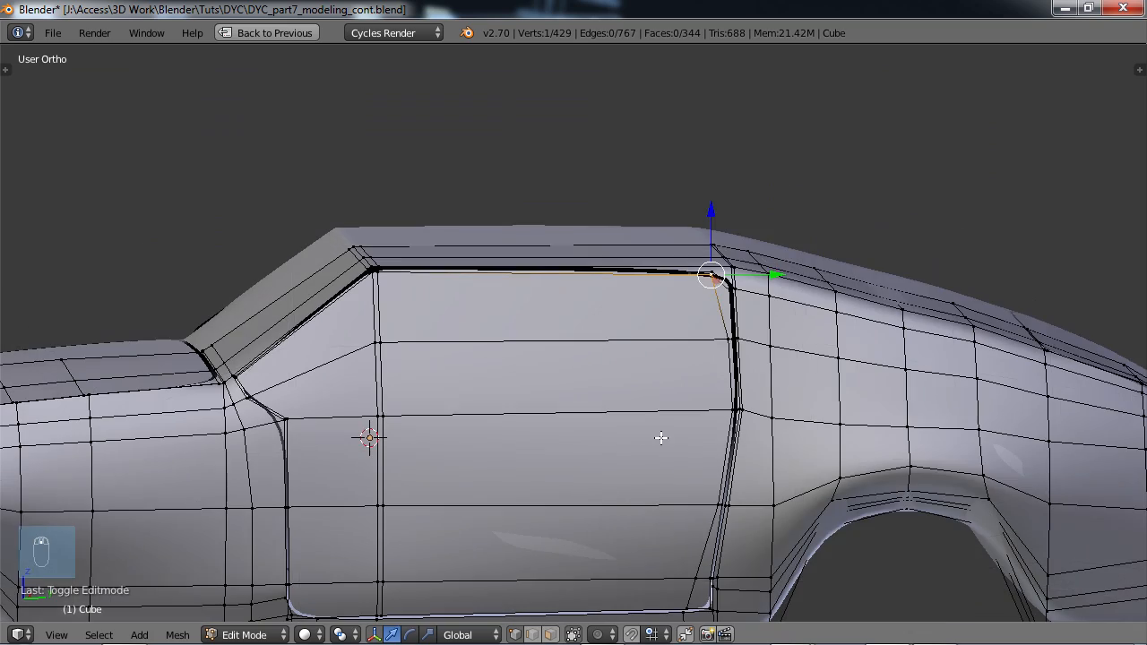
pyautogui.scroll(-3, 587, 551)
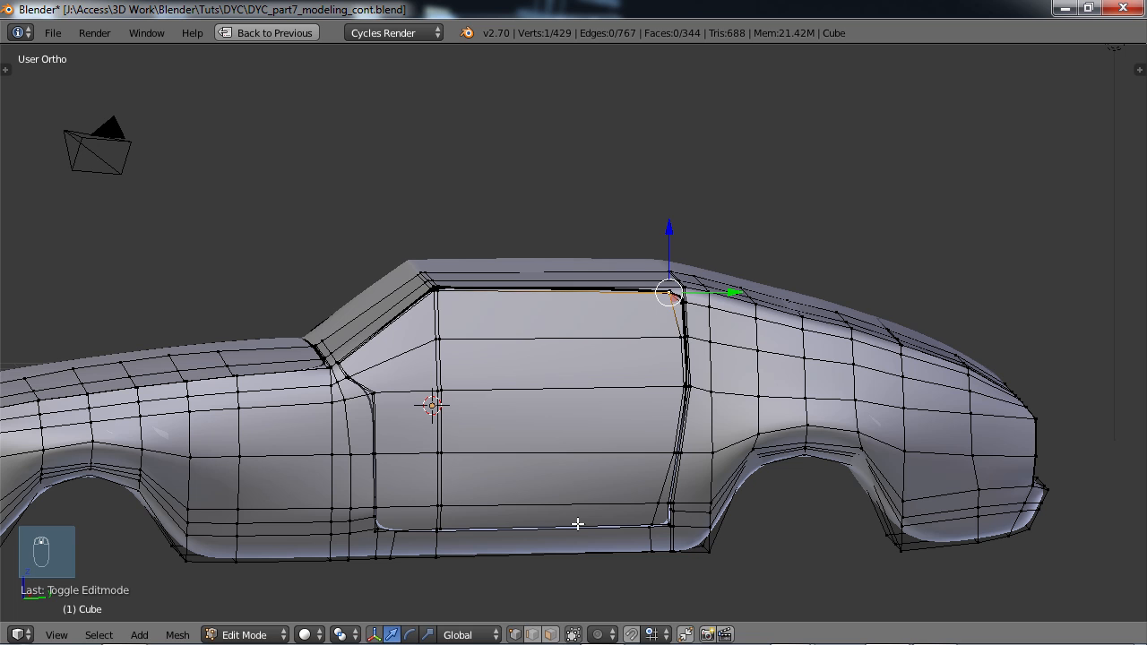
# - Cut a centred vertical edge loop through the main door panel and select its upper vertex at the door's top edge
pyautogui.hotkey('ctrl', 'r')
pyautogui.click(575, 517)
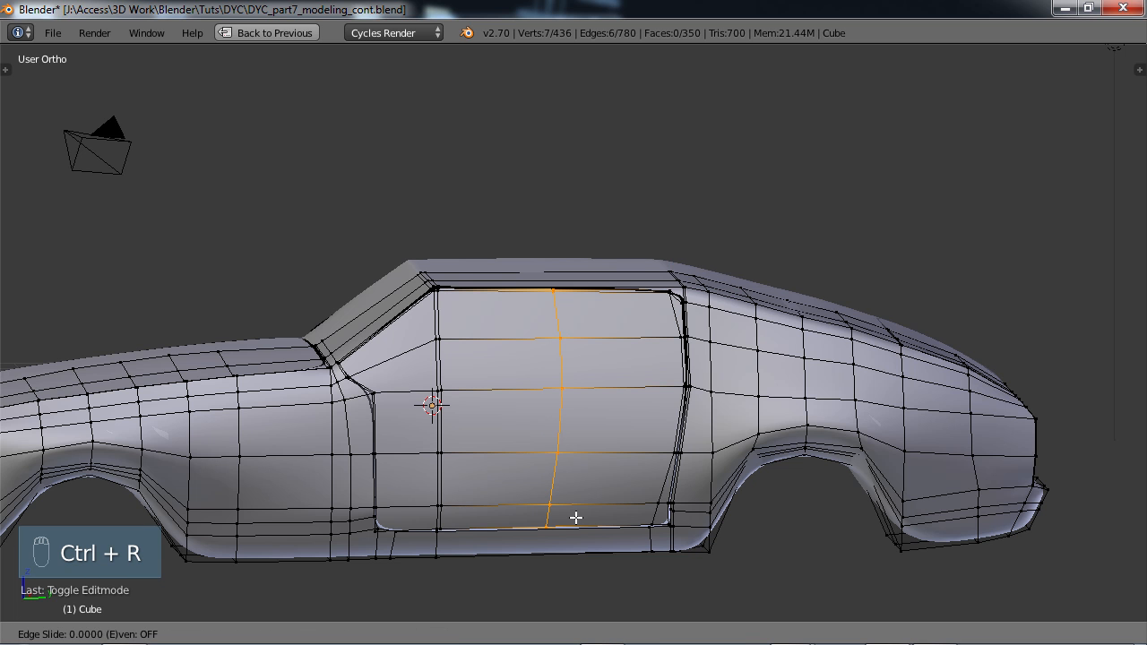
pyautogui.click(579, 517)
pyautogui.scroll(6, 587, 391)
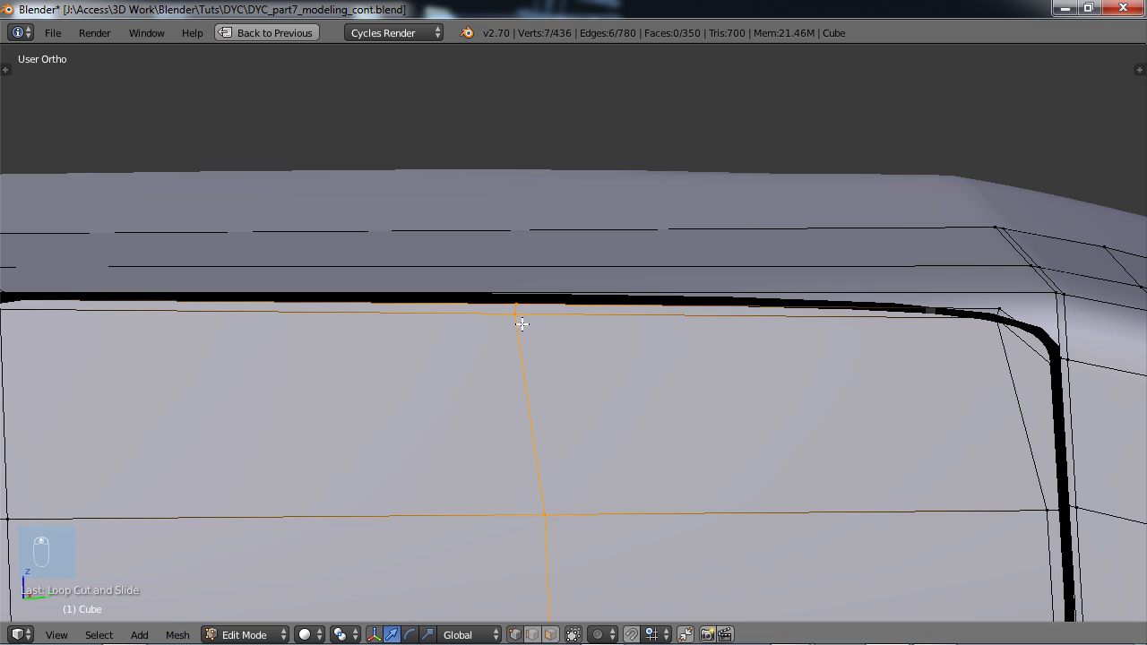
pyautogui.rightClick(516, 316)
pyautogui.press('g')
pyautogui.press('g')
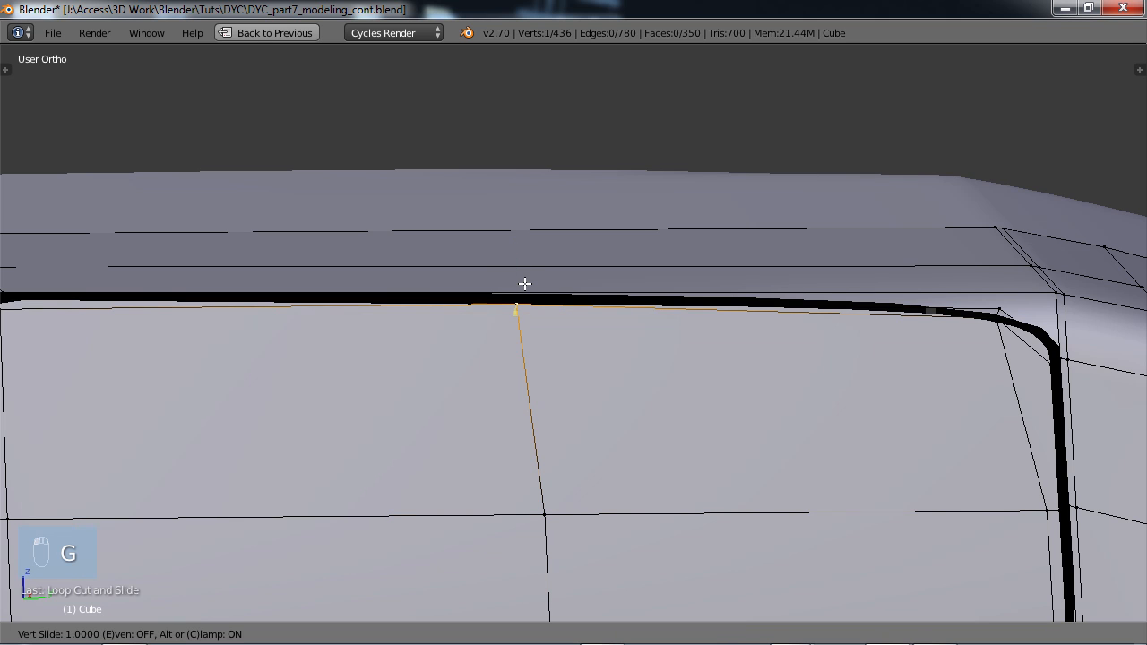
pyautogui.rightClick(523, 312)
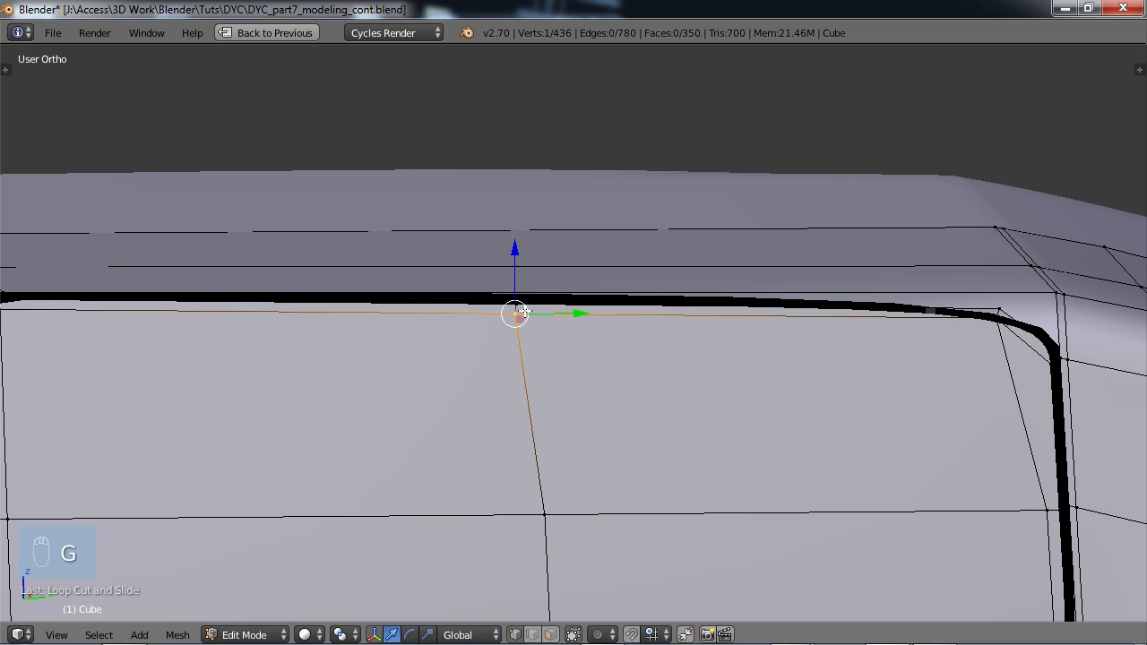
# - Raise the new loop's top vertices slightly along Z to even the gap between door and roof
pyautogui.moveTo(515, 254); pyautogui.dragTo(520, 251)
pyautogui.scroll(-2, 861, 409)
pyautogui.keyDown('shift'); pyautogui.moveTo(583, 456); pyautogui.dragTo(409, 383, button='middle'); pyautogui.keyUp('shift')
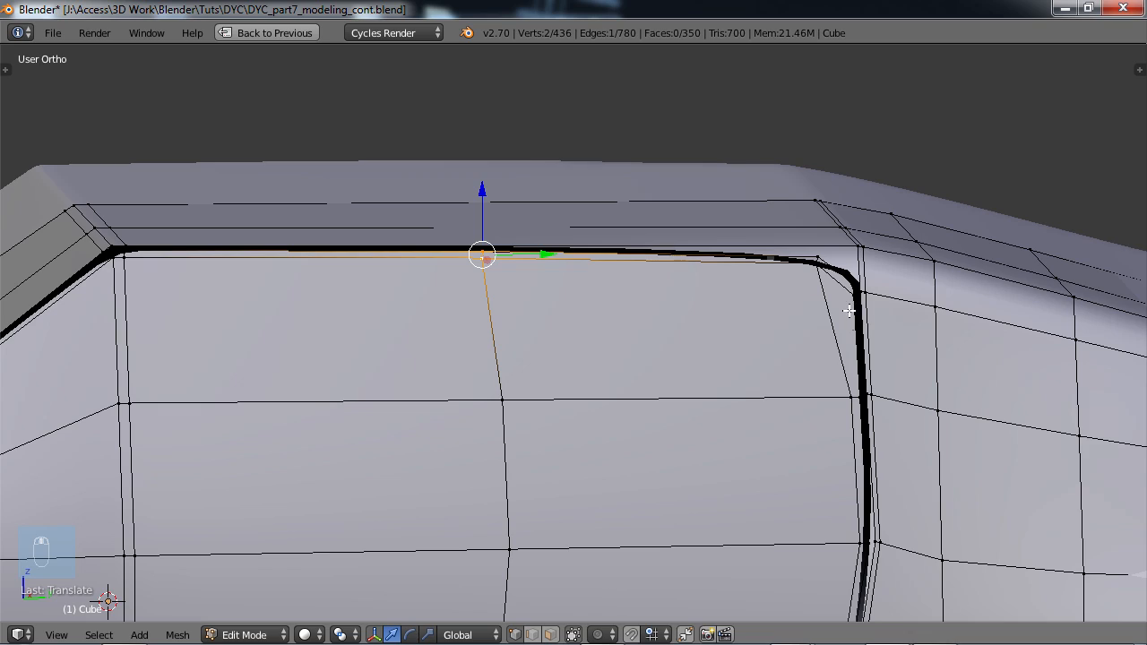
# - Move the two vertices at the door's front upper corner about 0.13 rearward along Y and about 0.07 down
pyautogui.moveTo(190, 437); pyautogui.dragTo(603, 368, button='middle')
pyautogui.keyDown('shift'); pyautogui.moveTo(404, 413); pyautogui.dragTo(492, 423, button='middle'); pyautogui.keyUp('shift')
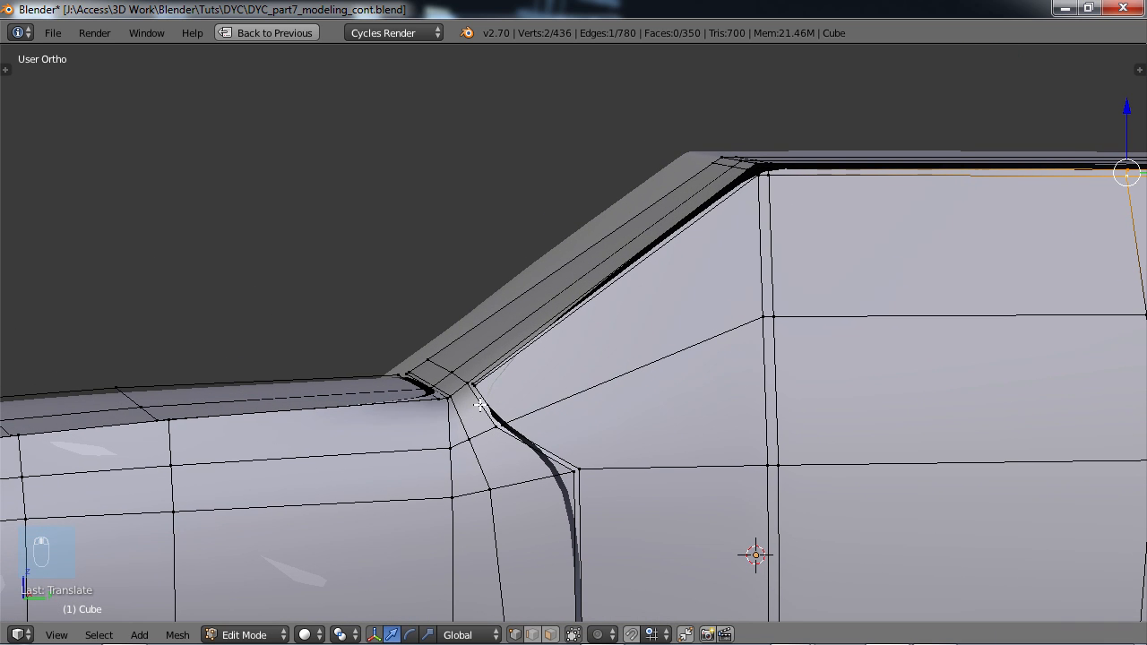
pyautogui.scroll(3, 477, 406)
pyautogui.rightClick(405, 426)
pyautogui.press('c')
pyautogui.click(405, 423)
pyautogui.rightClick(406, 423)
pyautogui.press('c')
pyautogui.middleClick(378, 415)
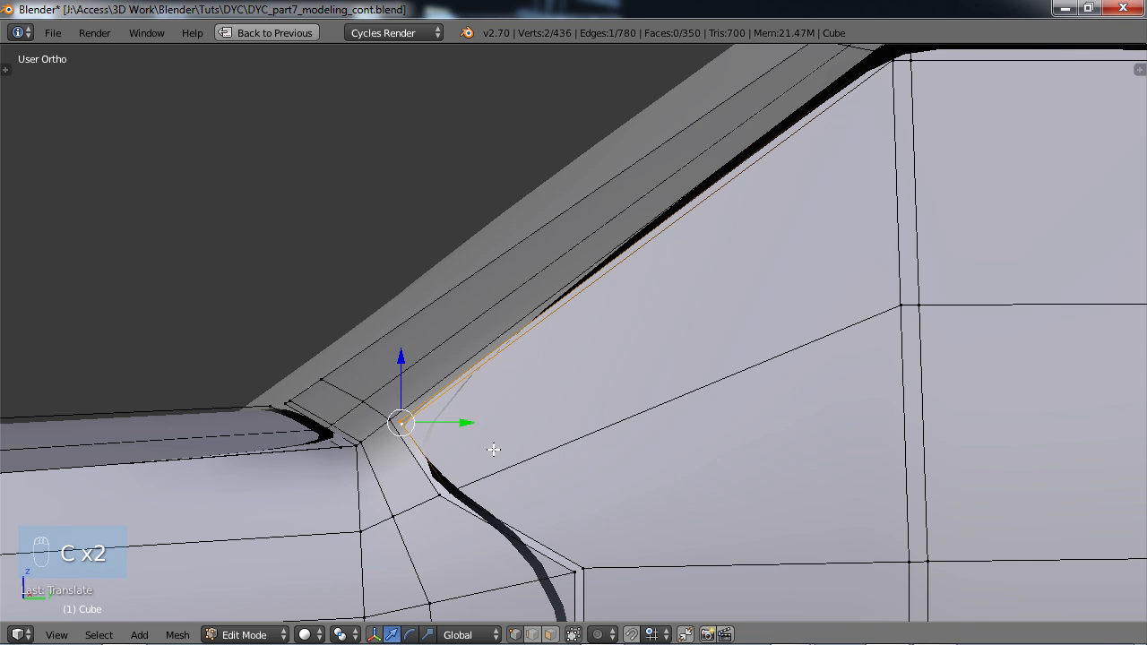
pyautogui.moveTo(473, 422); pyautogui.dragTo(511, 422)
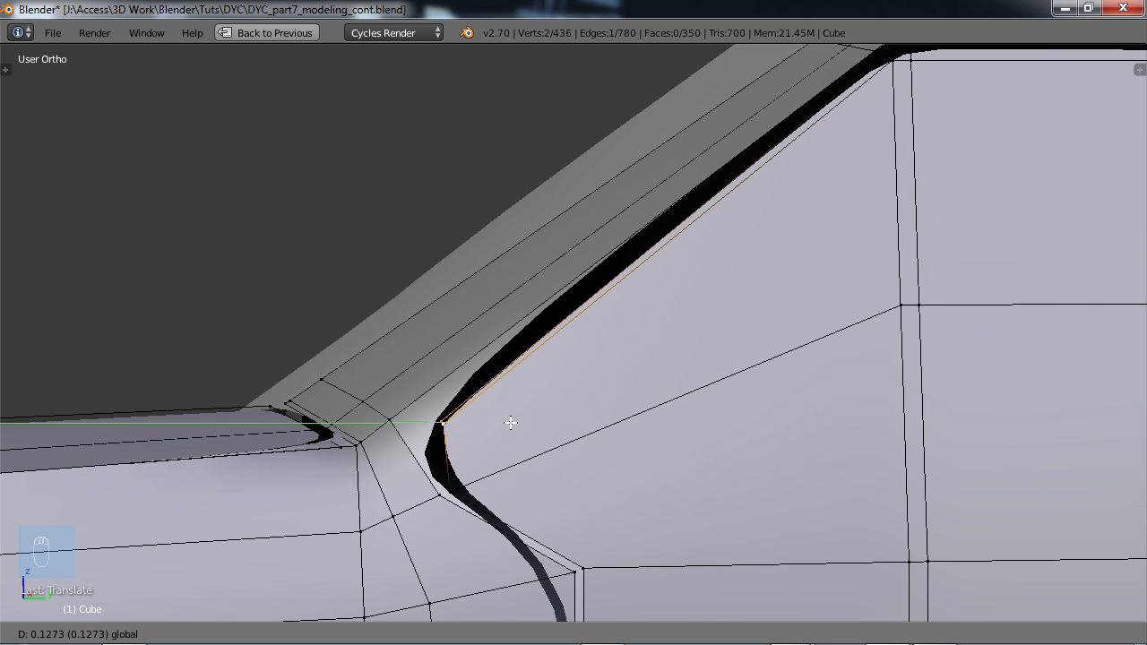
pyautogui.click(512, 422)
pyautogui.press('g')
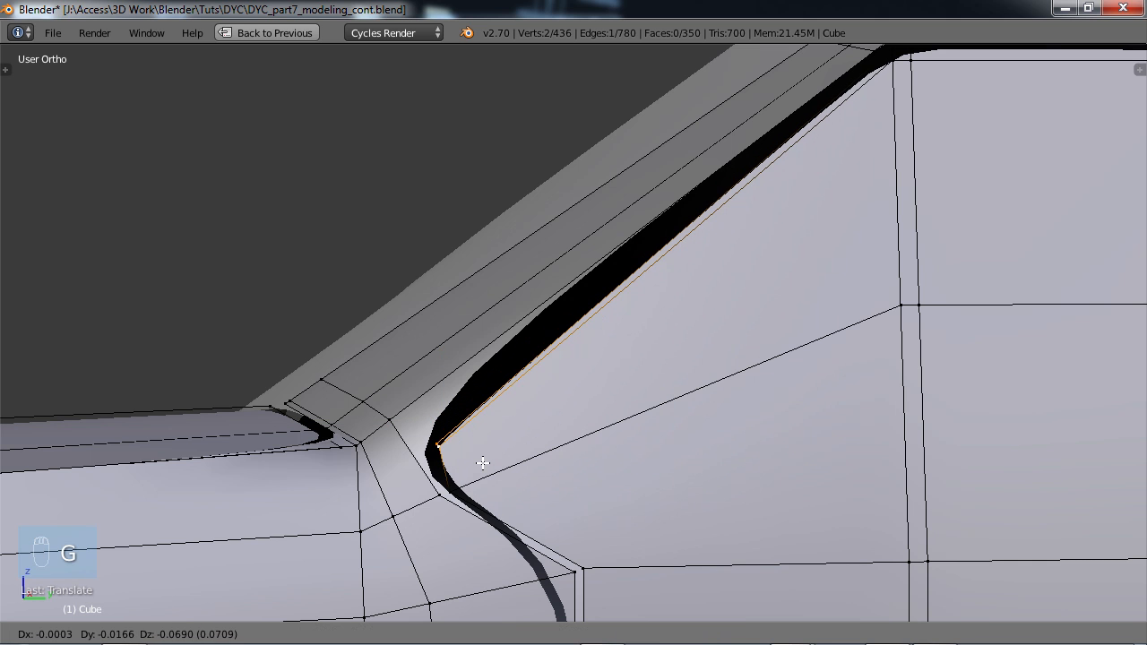
pyautogui.click(482, 463)
# - Cut a centred vertical edge loop through the door's front section beside the windshield pillar
pyautogui.scroll(-2, 726, 455)
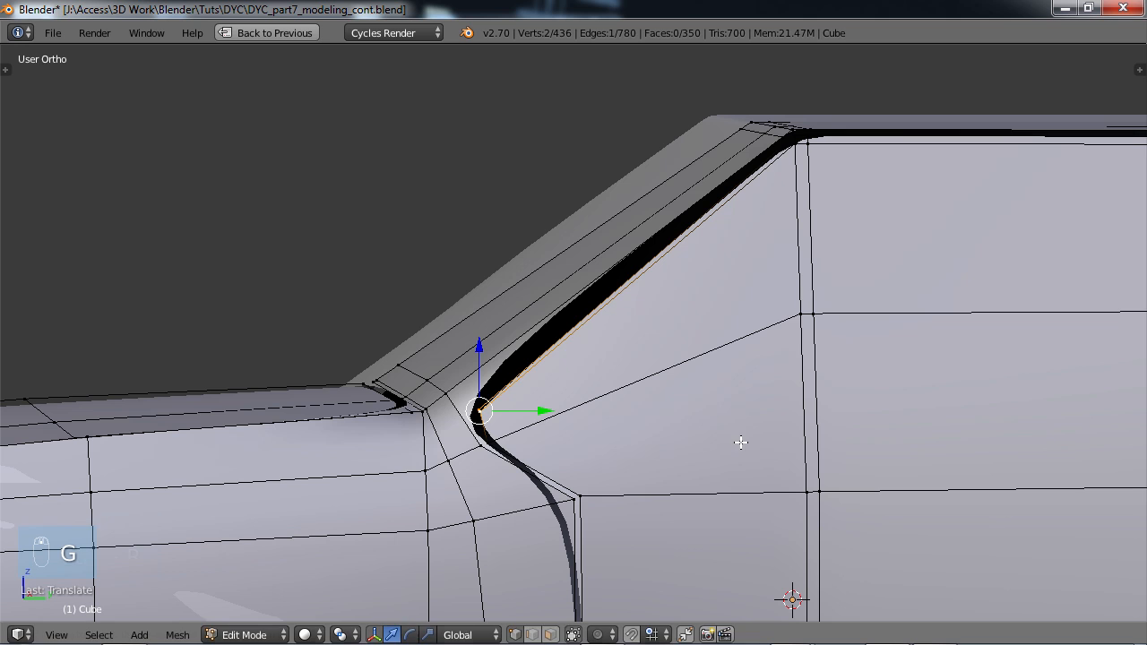
pyautogui.hotkey('ctrl', 'r')
pyautogui.click(683, 335)
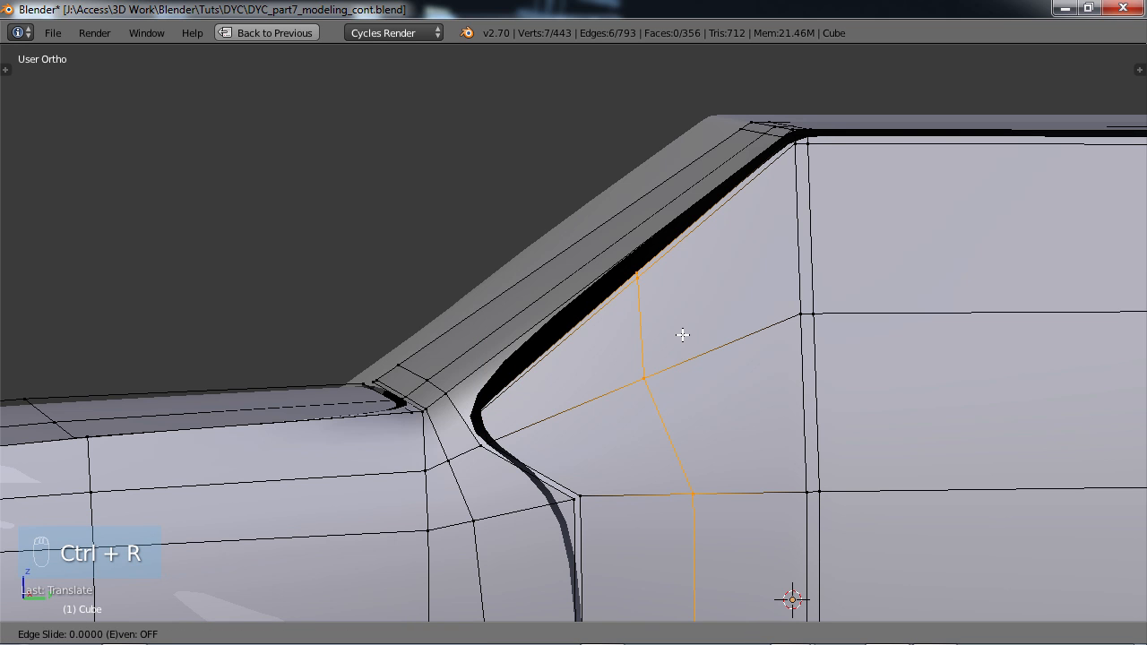
pyautogui.click(683, 336)
# - Raise the new loop's two top vertices along Z toward the windshield pillar to narrow the gap
pyautogui.rightClick(636, 276)
pyautogui.press('c')
pyautogui.rightClick(631, 278)
pyautogui.moveTo(637, 225); pyautogui.dragTo(619, 212)
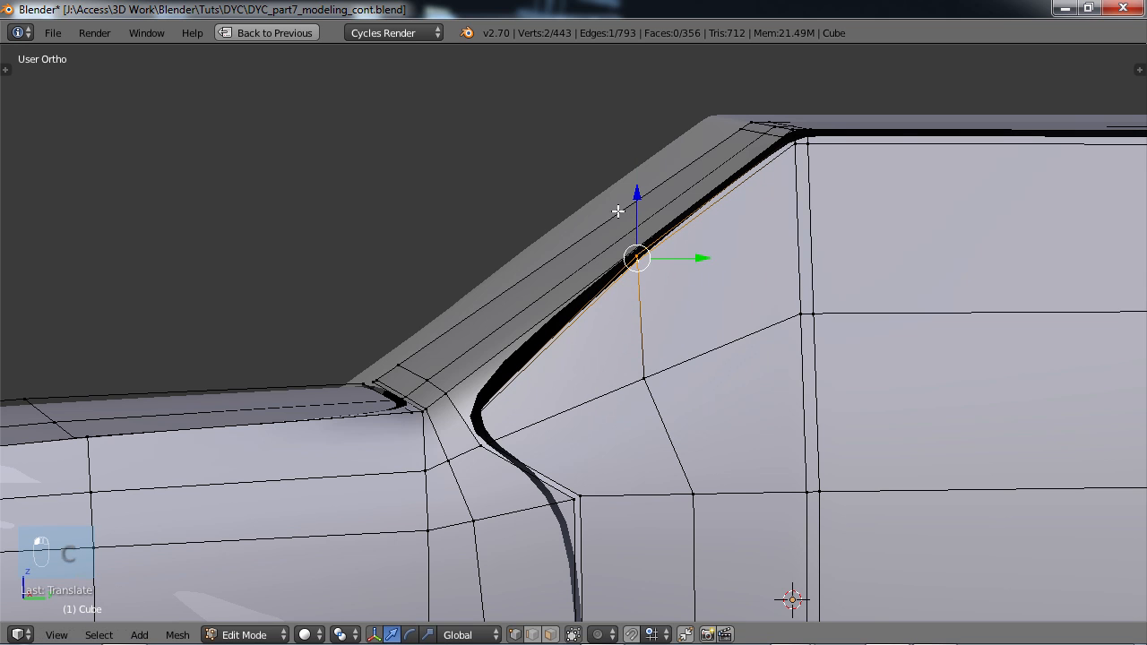
pyautogui.click(700, 258)
pyautogui.rightClick(694, 287)
# - Slide the two vertices down along the door's sloped edge, and nudge them about 0.02 forward and 0.02 up
pyautogui.press('g')
pyautogui.press('g')
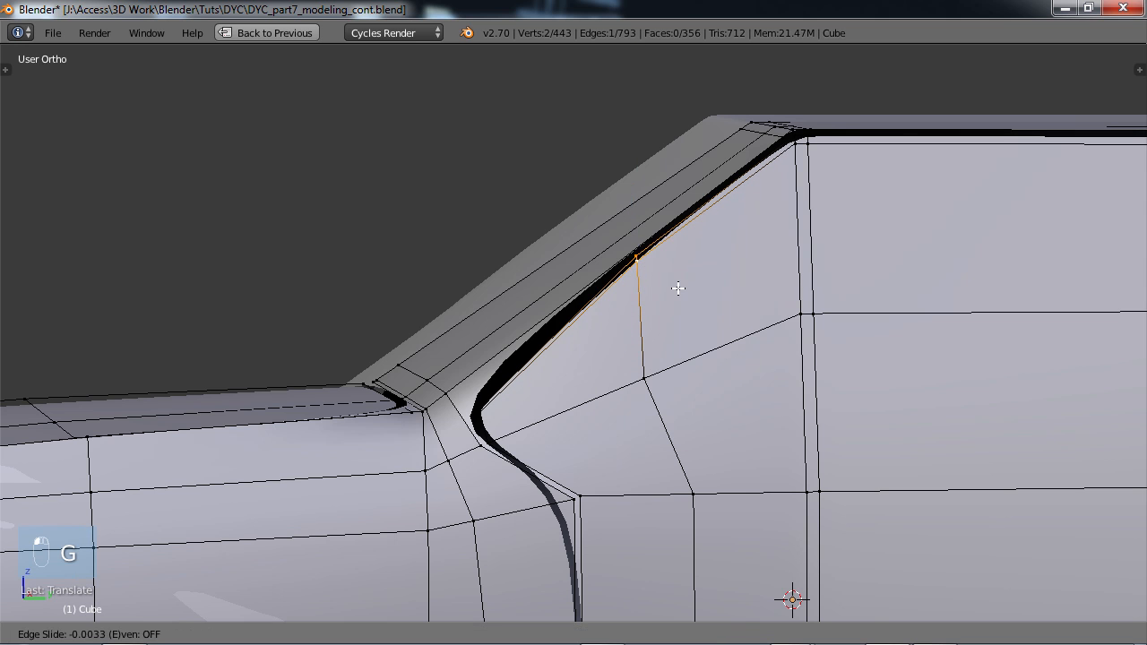
pyautogui.click(609, 325)
pyautogui.press('g')
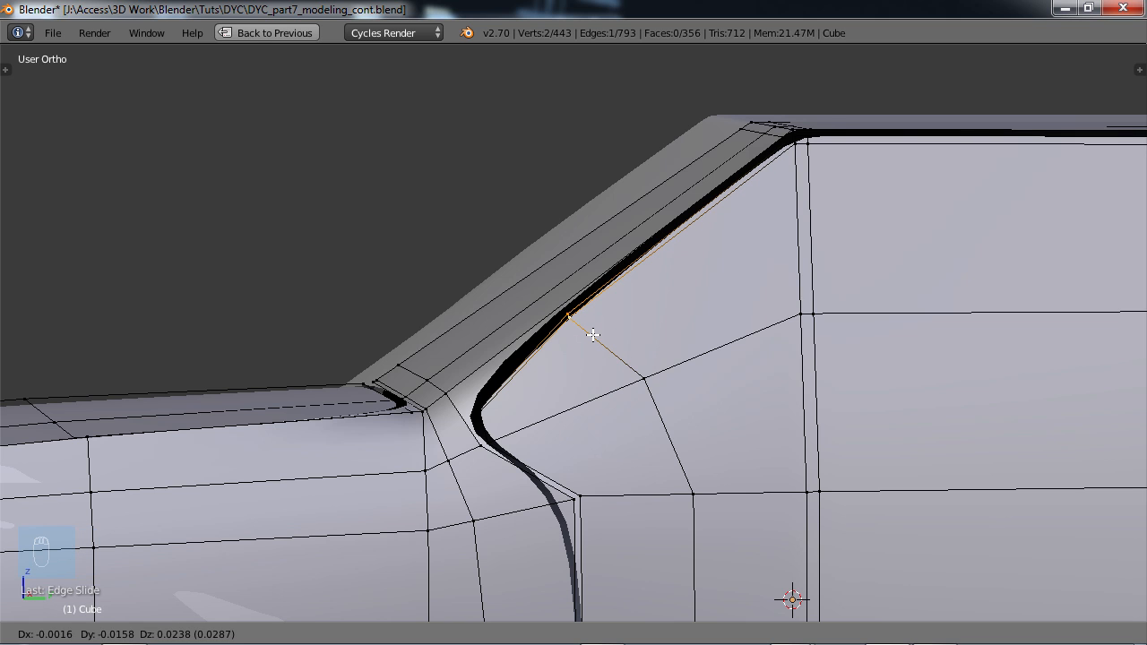
pyautogui.click(593, 334)
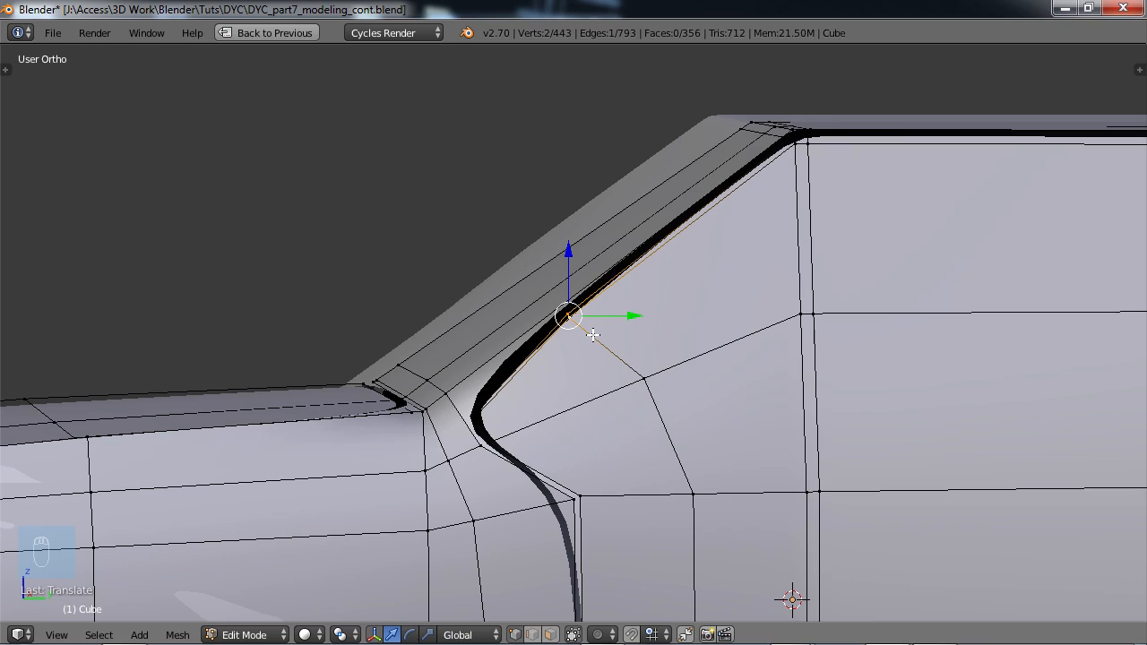
# - Cut an edge loop across the windshield pillar and slide it toward the pillar's base
pyautogui.scroll(-3, 592, 348)
pyautogui.moveTo(610, 404); pyautogui.dragTo(639, 346, button='middle')
pyautogui.scroll(3, 350, 485)
pyautogui.scroll(2, 641, 344)
pyautogui.keyDown('shift'); pyautogui.moveTo(620, 289); pyautogui.dragTo(630, 347, button='middle'); pyautogui.keyUp('shift')
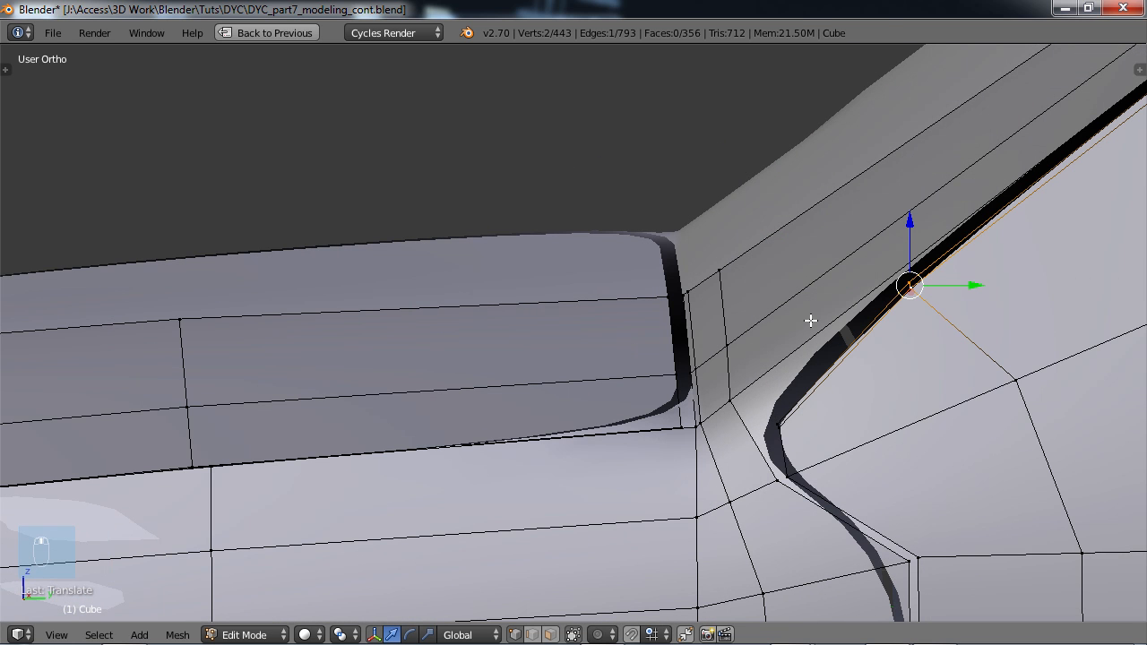
pyautogui.hotkey('ctrl', 'r')
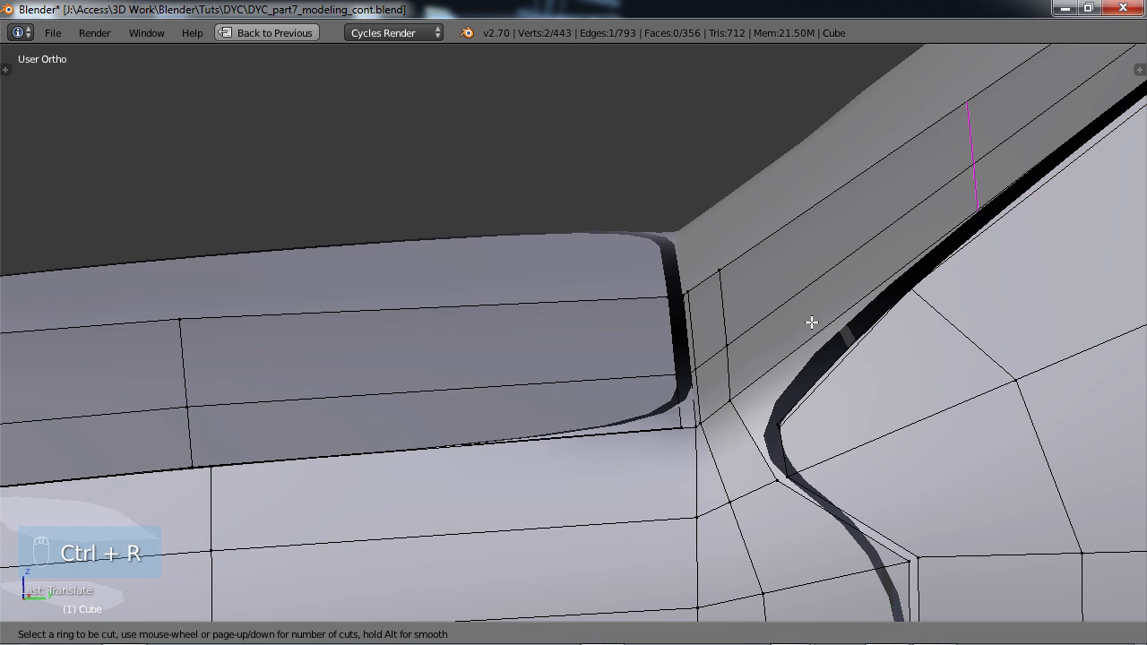
pyautogui.click(806, 325)
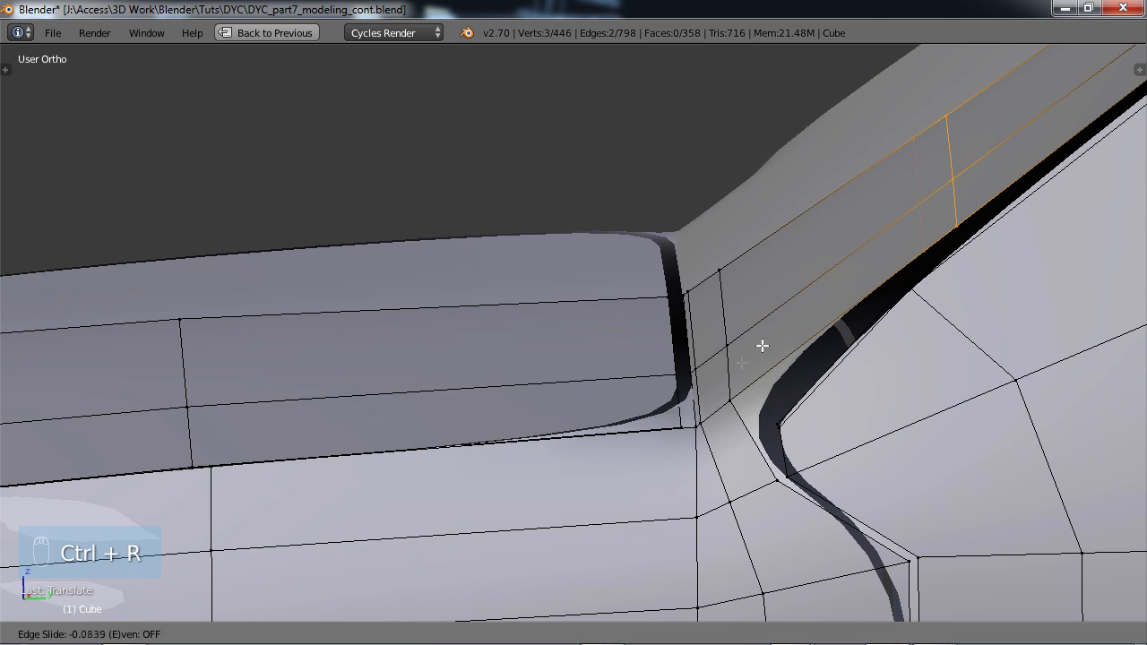
pyautogui.click(673, 452)
# - In the right side view, move the pillar loop's outer vertex about 0.02 rearward and 0.02 down toward the door
pyautogui.moveTo(761, 419); pyautogui.dragTo(768, 391, button='middle')
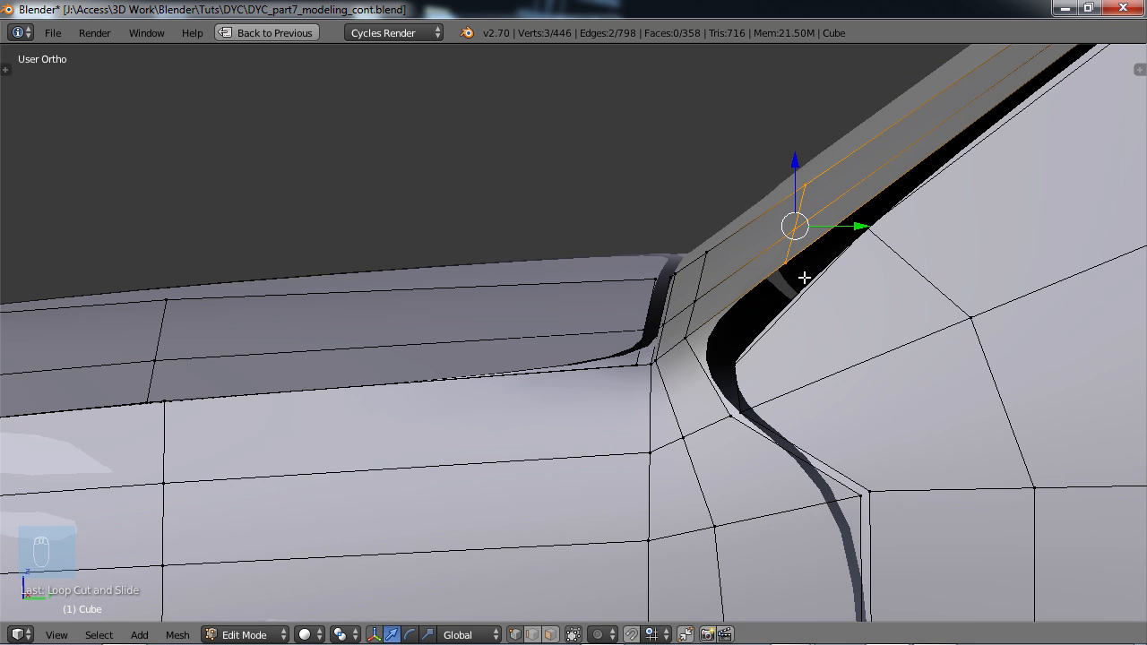
pyautogui.press('KP_3')
pyautogui.rightClick(799, 204)
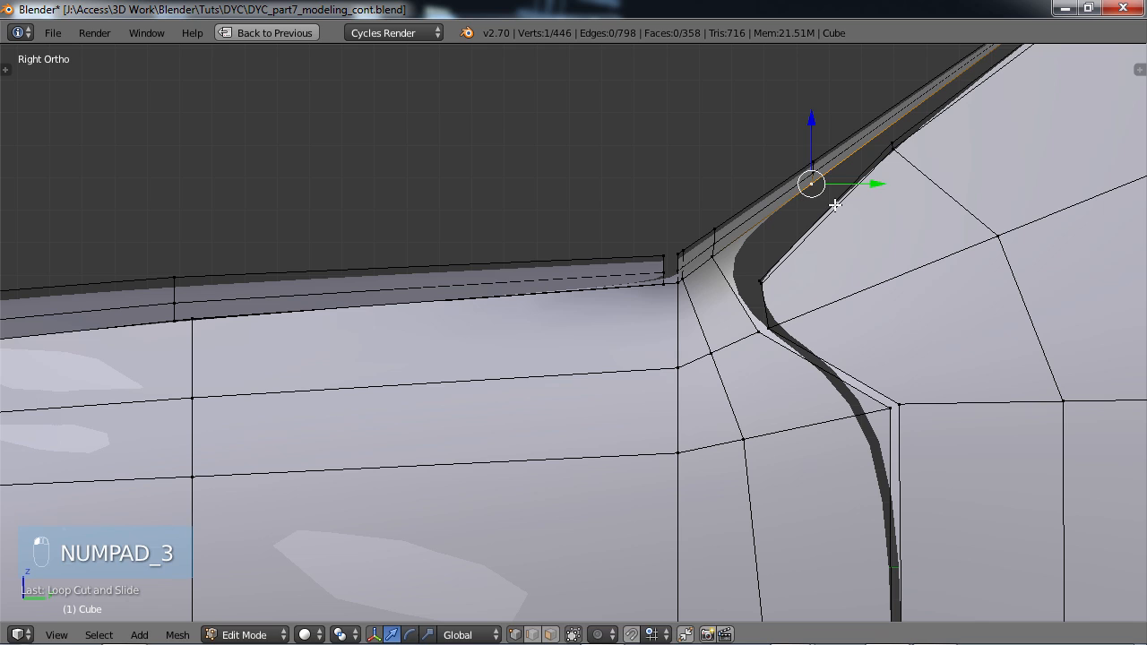
pyautogui.press('g')
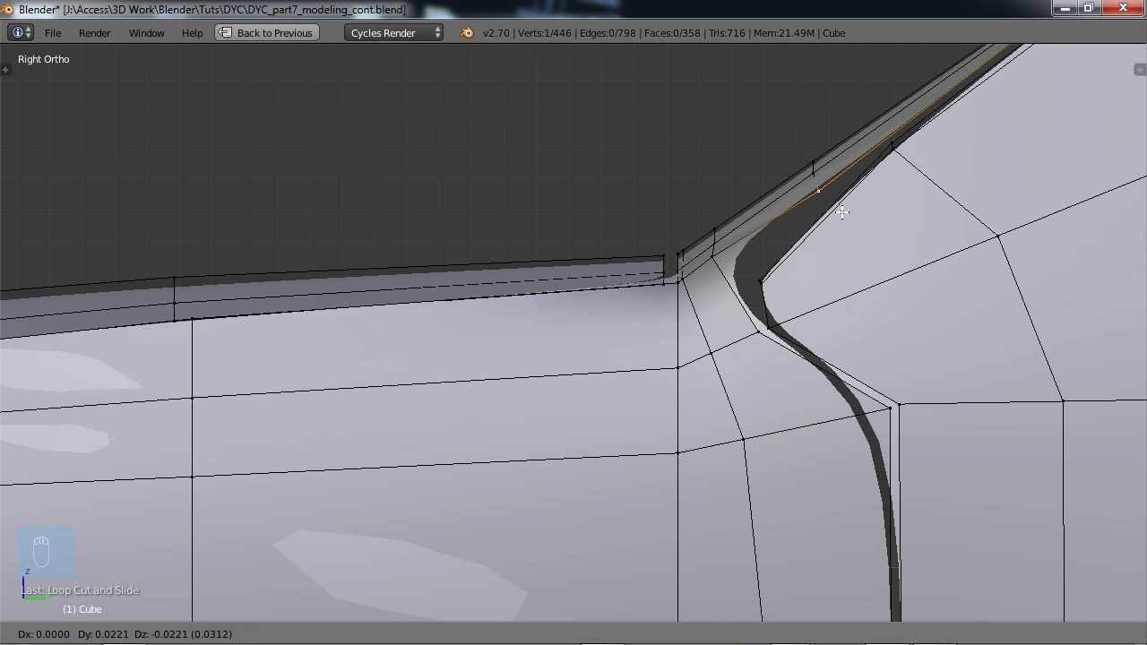
pyautogui.click(840, 215)
# - Move the pillar's base corner vertex back and down toward the door corner, and shift the loop's outer vertex down and forward to match
pyautogui.rightClick(717, 257)
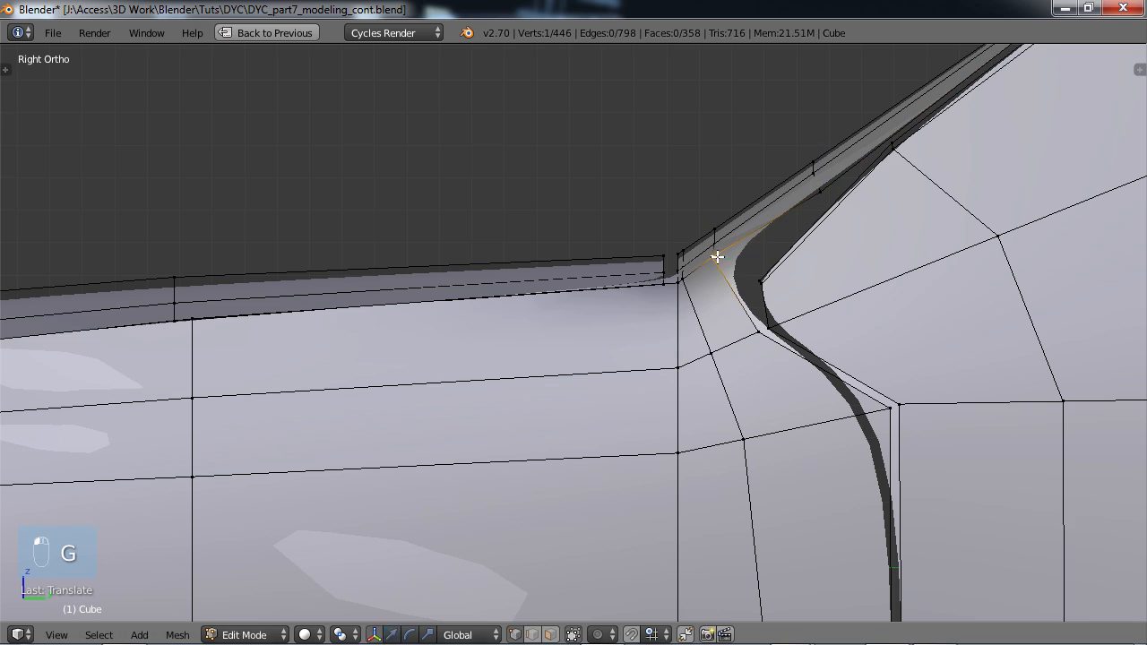
pyautogui.press('g')
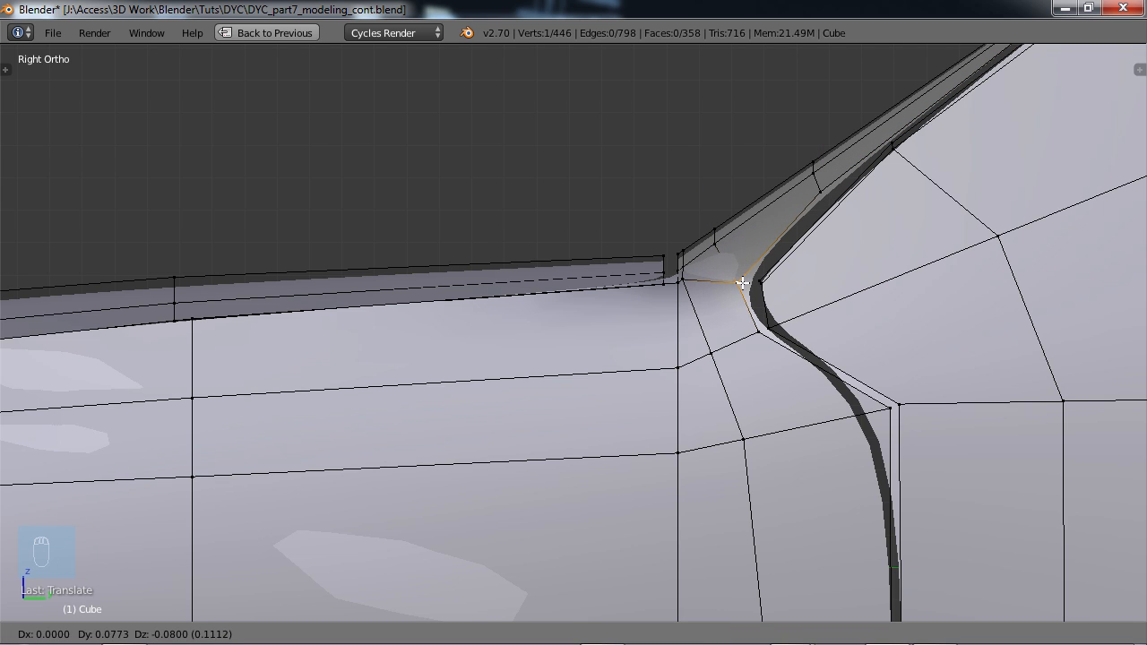
pyautogui.click(737, 280)
pyautogui.rightClick(824, 204)
pyautogui.press('g')
pyautogui.click(805, 218)
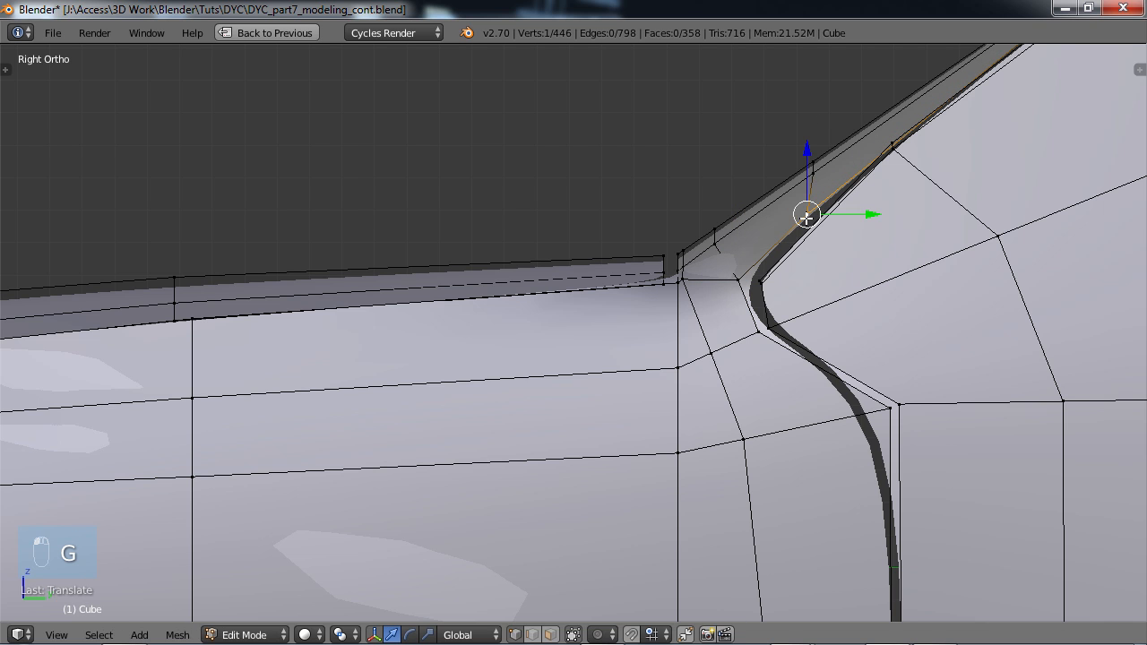
pyautogui.rightClick(893, 148)
pyautogui.press('g')
pyautogui.press('g')
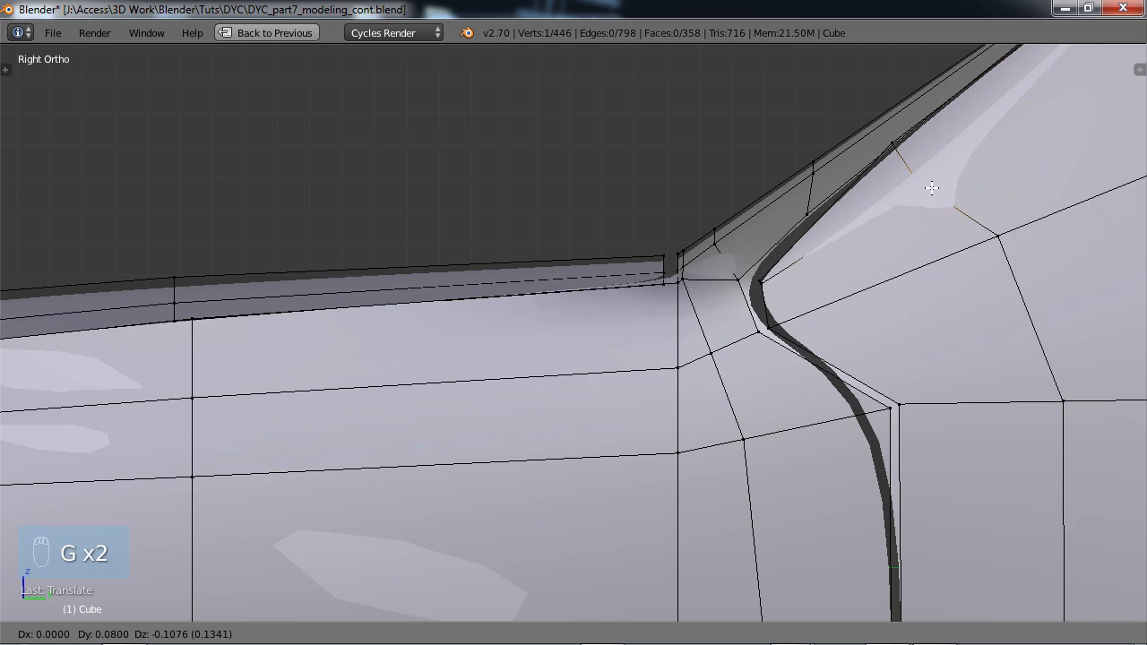
pyautogui.rightClick(915, 164)
# - Lower the inner vertex midway along the door's sloped edge and shift the adjacent outer vertex up and forward to even the pillar gap
pyautogui.moveTo(889, 215); pyautogui.dragTo(379, 129, button='middle')
pyautogui.scroll(3, 540, 269)
pyautogui.moveTo(609, 369); pyautogui.dragTo(570, 358, button='middle')
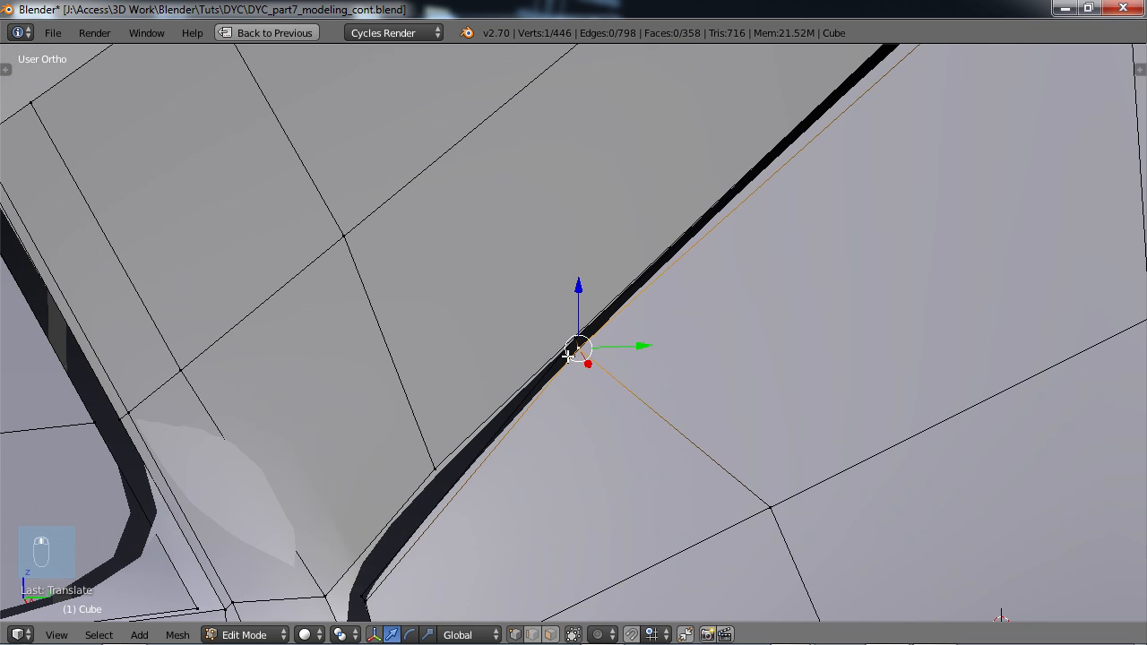
pyautogui.scroll(8, 579, 360)
pyautogui.scroll(3, 658, 394)
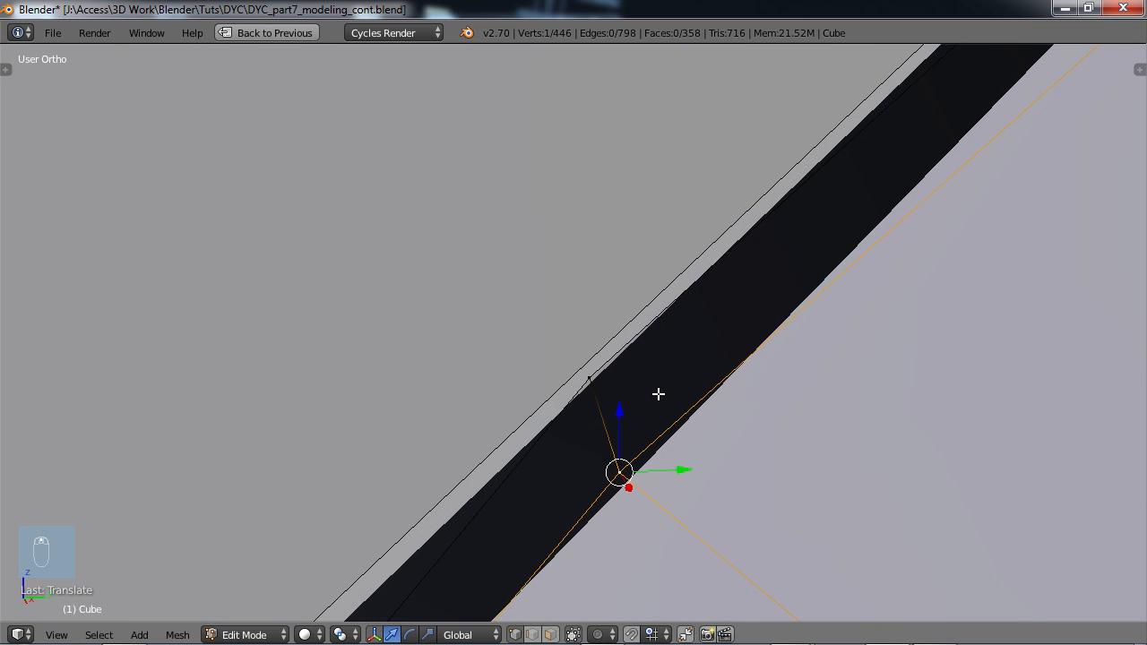
pyautogui.scroll(-10, 657, 393)
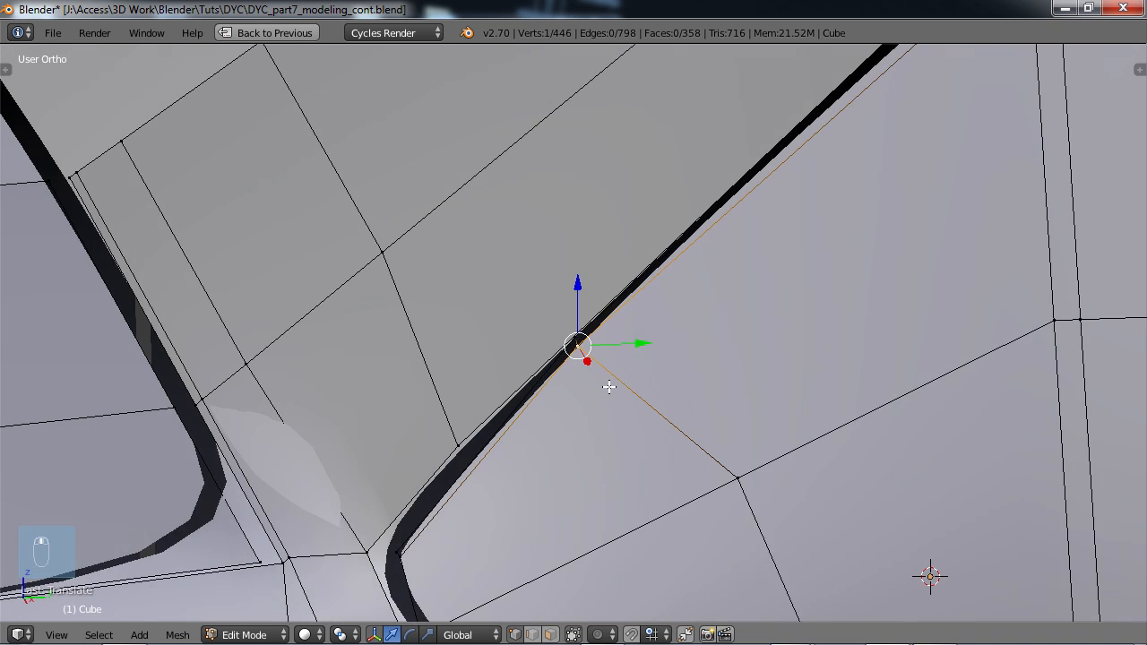
pyautogui.moveTo(608, 386); pyautogui.dragTo(614, 383, button='middle')
pyautogui.scroll(2, 614, 370)
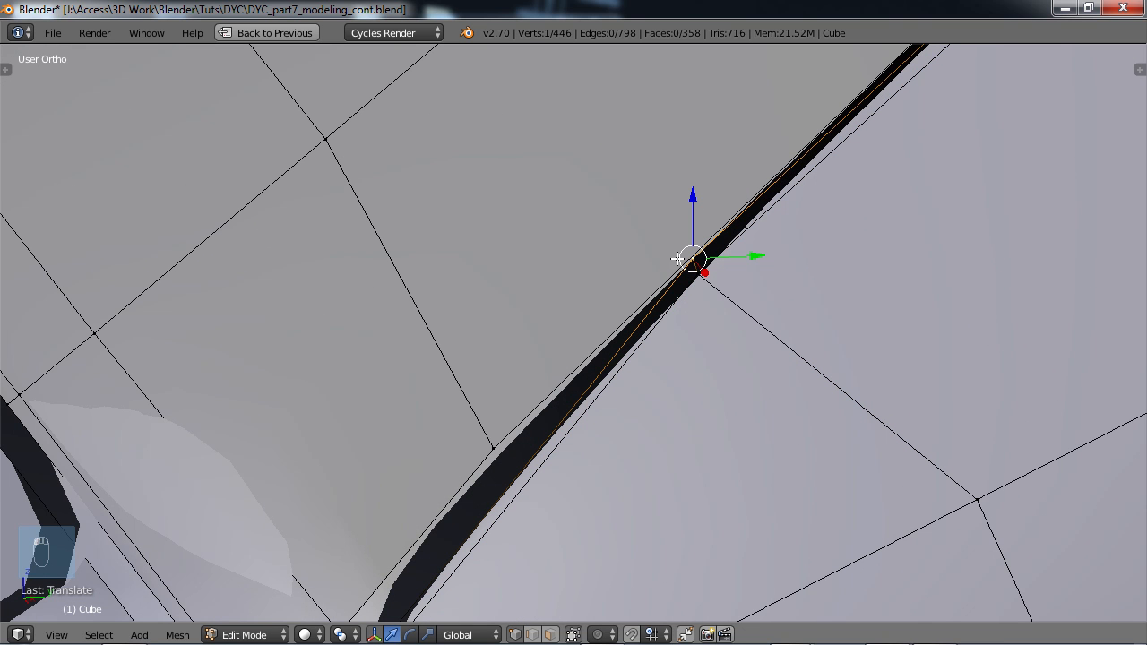
pyautogui.moveTo(697, 203); pyautogui.dragTo(711, 237)
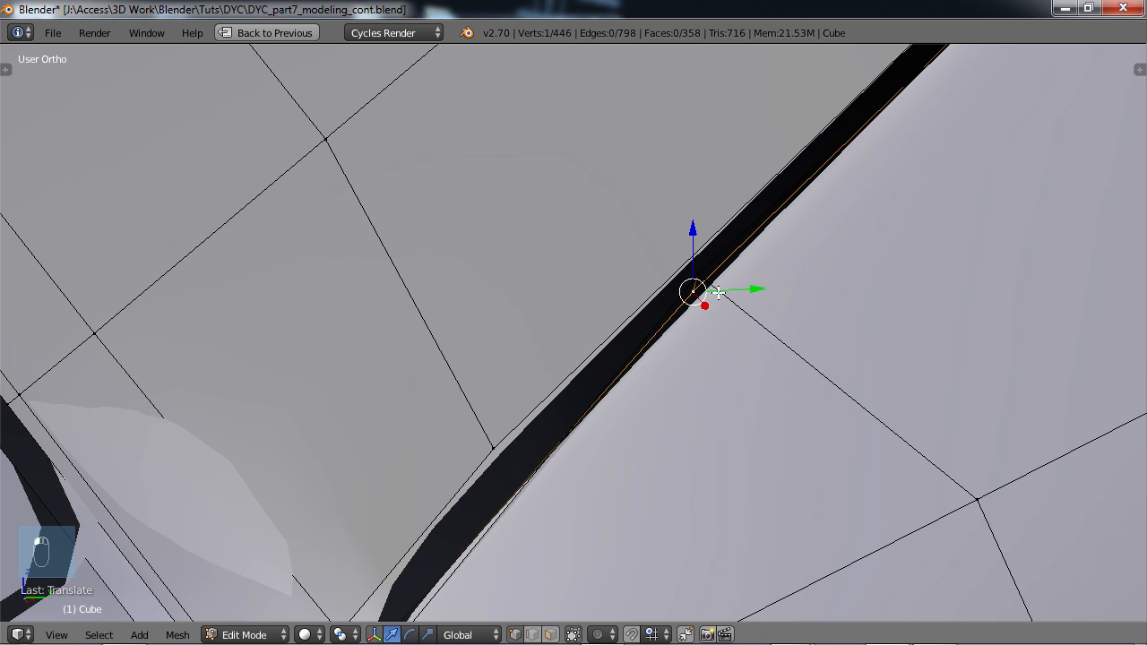
pyautogui.moveTo(674, 297); pyautogui.dragTo(664, 287, button='middle')
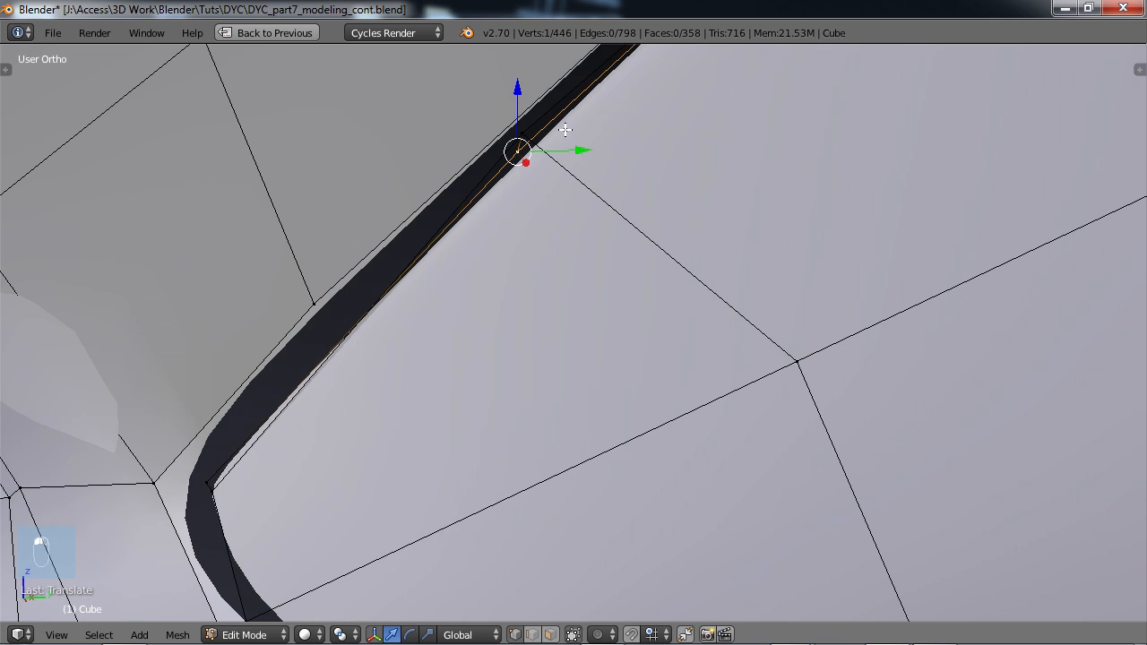
pyautogui.rightClick(543, 135)
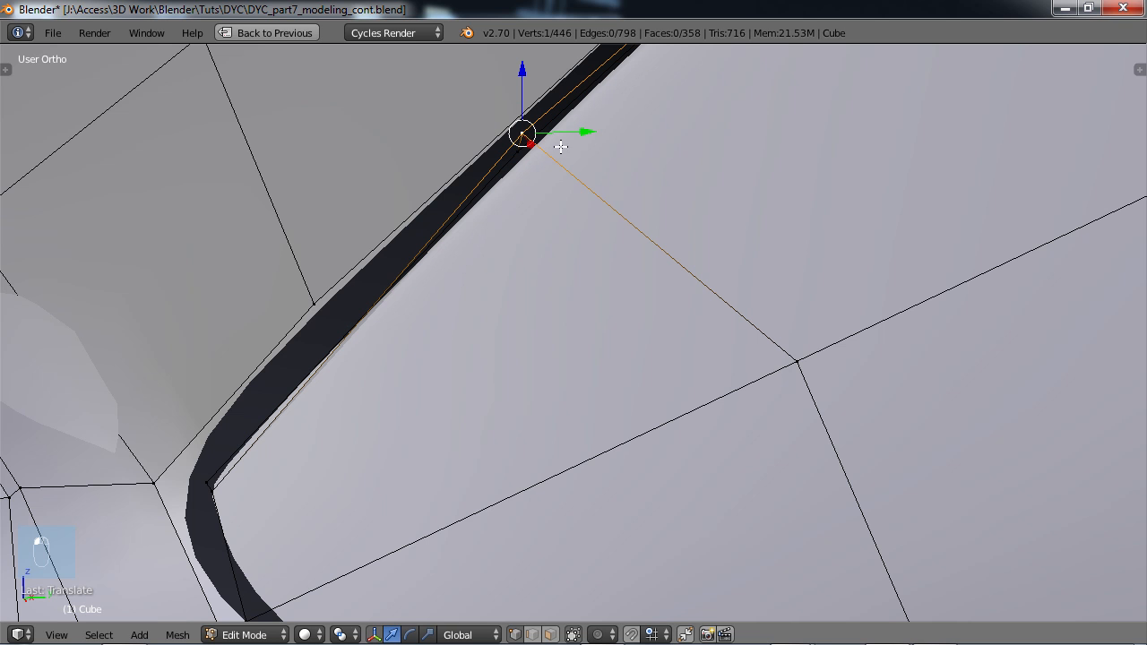
# - Select the whole mesh and examine the gap between the windshield pillar and the door from the front
pyautogui.press('a')
pyautogui.press('a')
pyautogui.scroll(-6, 540, 158)
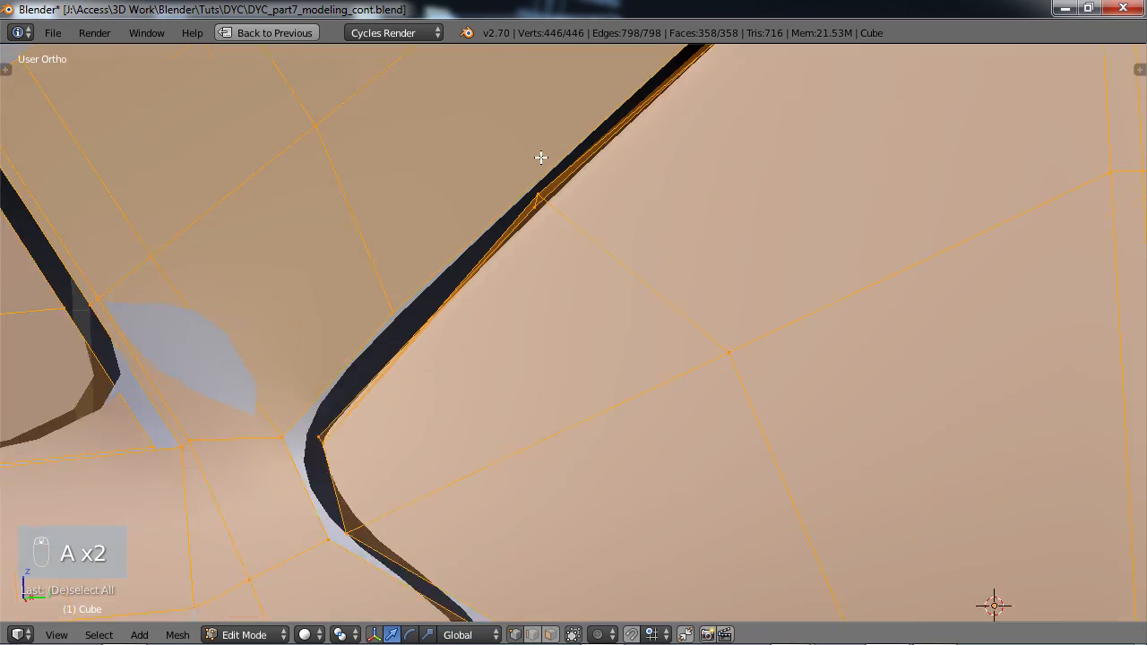
pyautogui.moveTo(602, 310); pyautogui.dragTo(671, 343, button='middle')
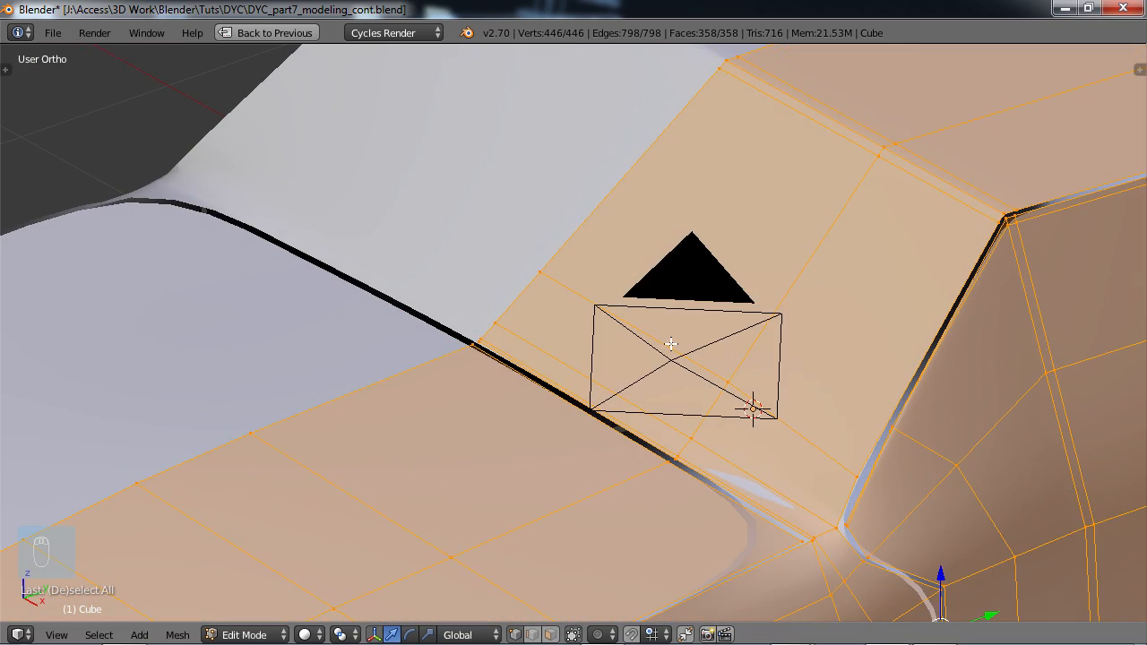
pyautogui.keyDown('shift'); pyautogui.moveTo(768, 358); pyautogui.dragTo(390, 285, button='middle'); pyautogui.keyUp('shift')
pyautogui.moveTo(486, 329); pyautogui.dragTo(508, 324, button='middle')
pyautogui.scroll(4, 519, 328)
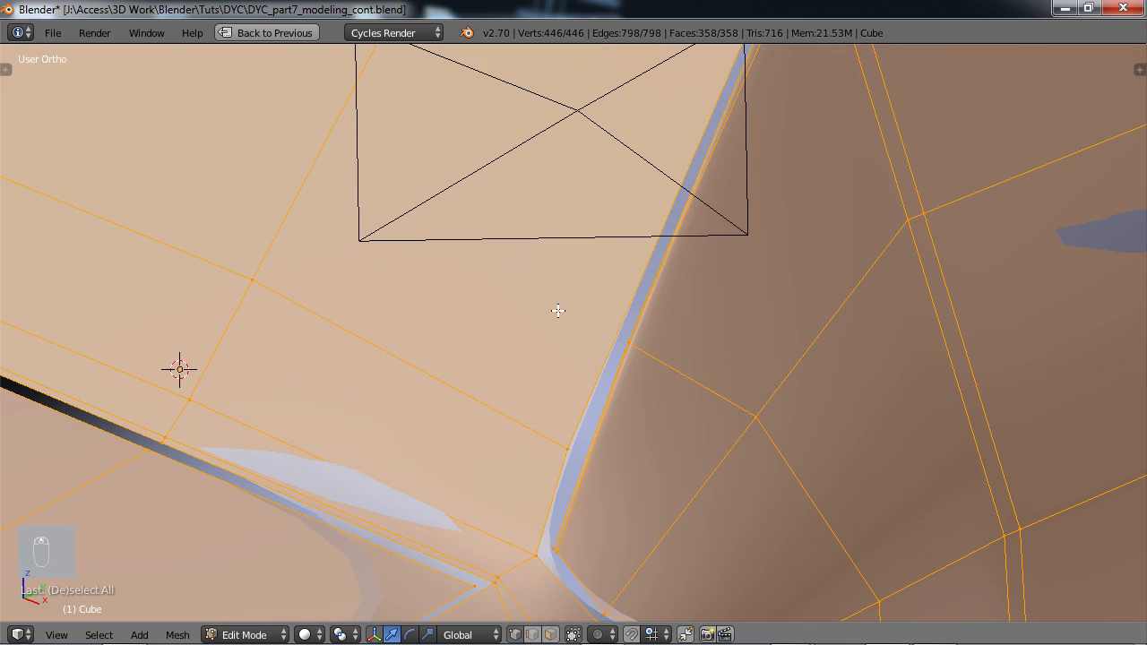
# - Select the inner door edge running from the upper front corner to mid-slope and edge-slide it slightly away from the pillar gap
pyautogui.scroll(-2, 558, 310)
pyautogui.moveTo(617, 327); pyautogui.dragTo(588, 329, button='middle')
pyautogui.scroll(2, 532, 338)
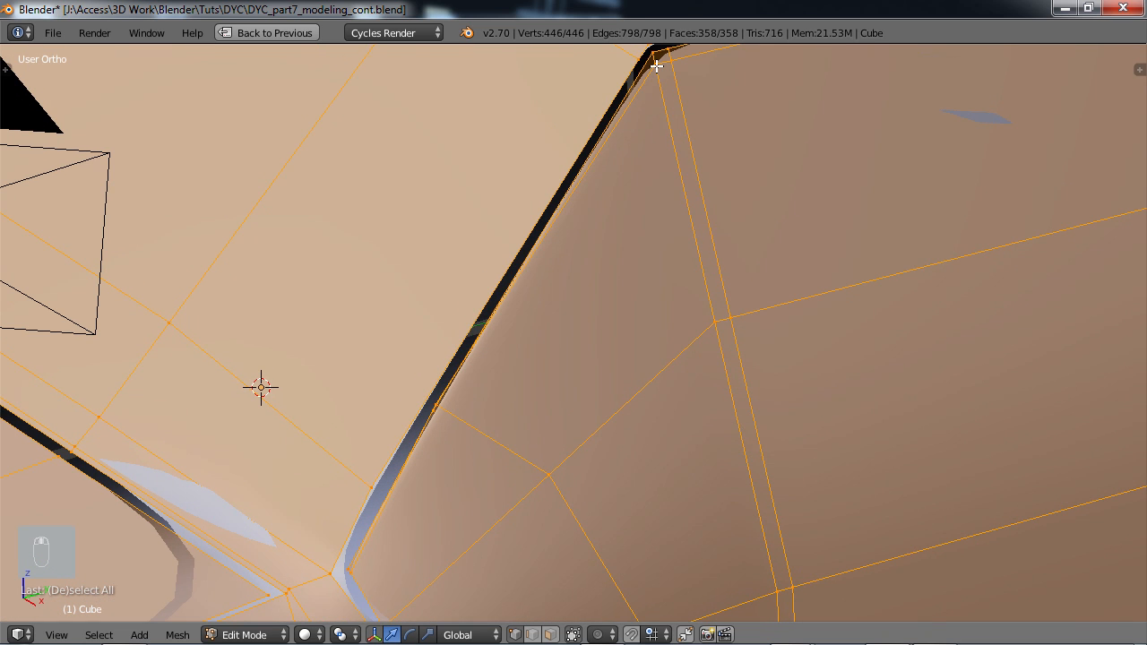
pyautogui.rightClick(656, 67)
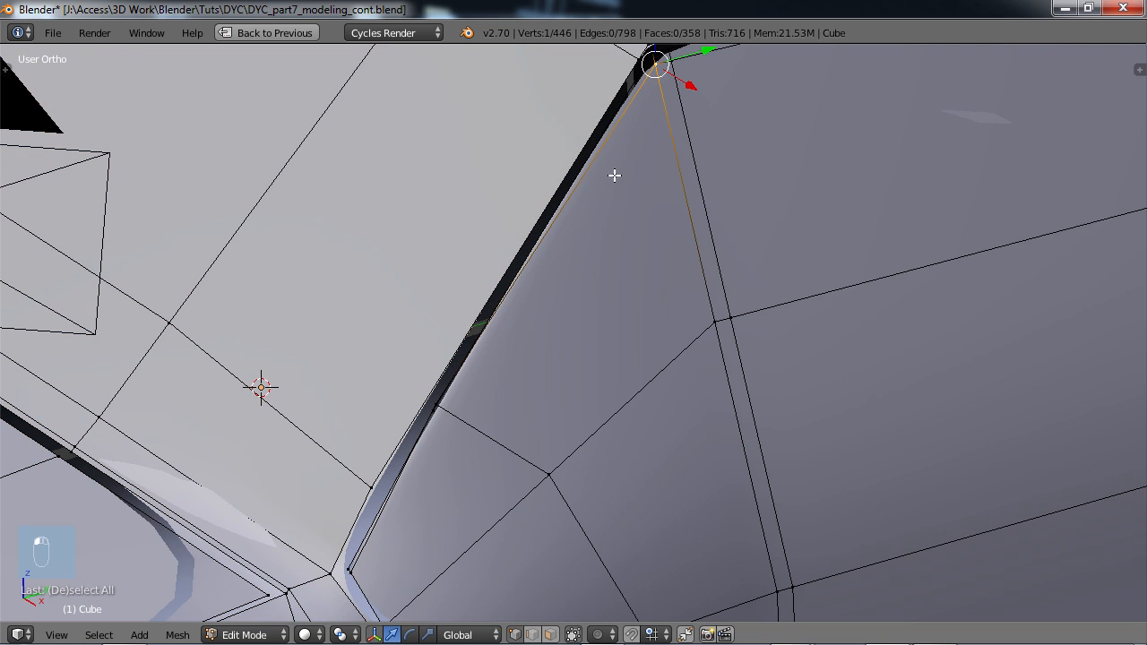
pyautogui.keyDown('shift'); pyautogui.rightClick(438, 406); pyautogui.keyUp('shift')
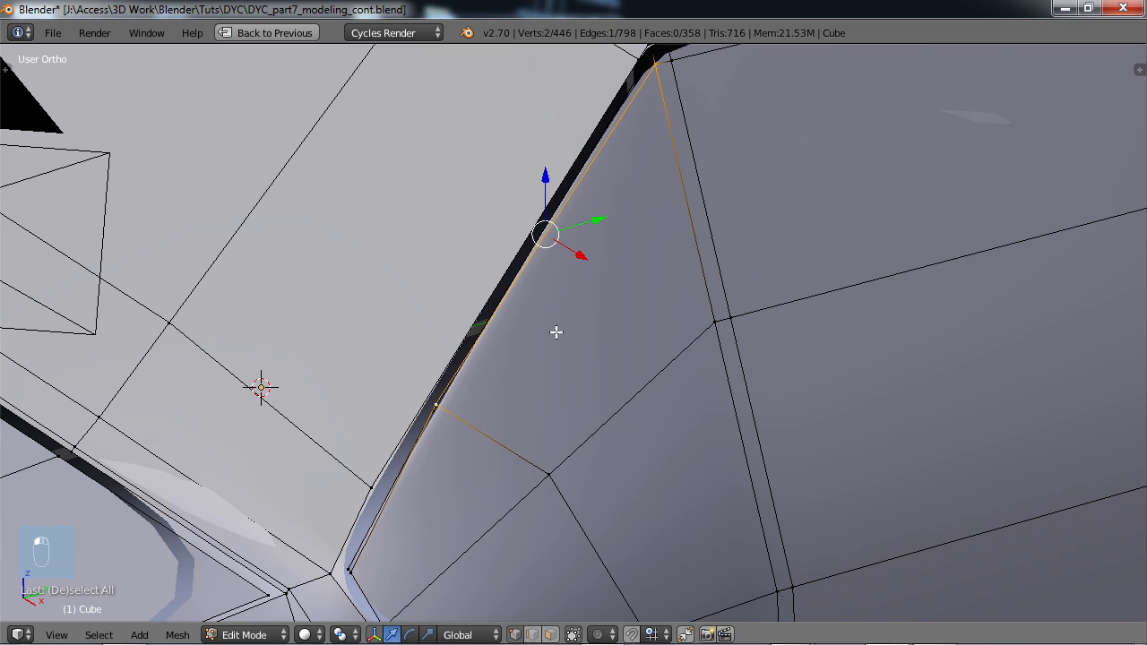
pyautogui.press('g')
pyautogui.press('g')
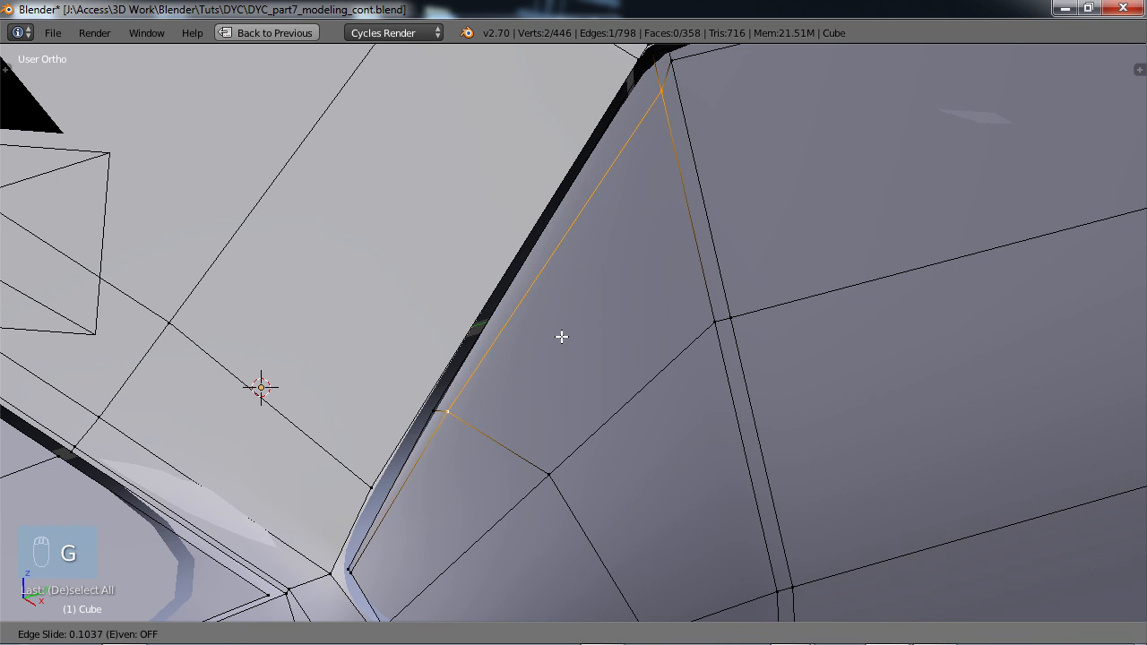
pyautogui.click(556, 335)
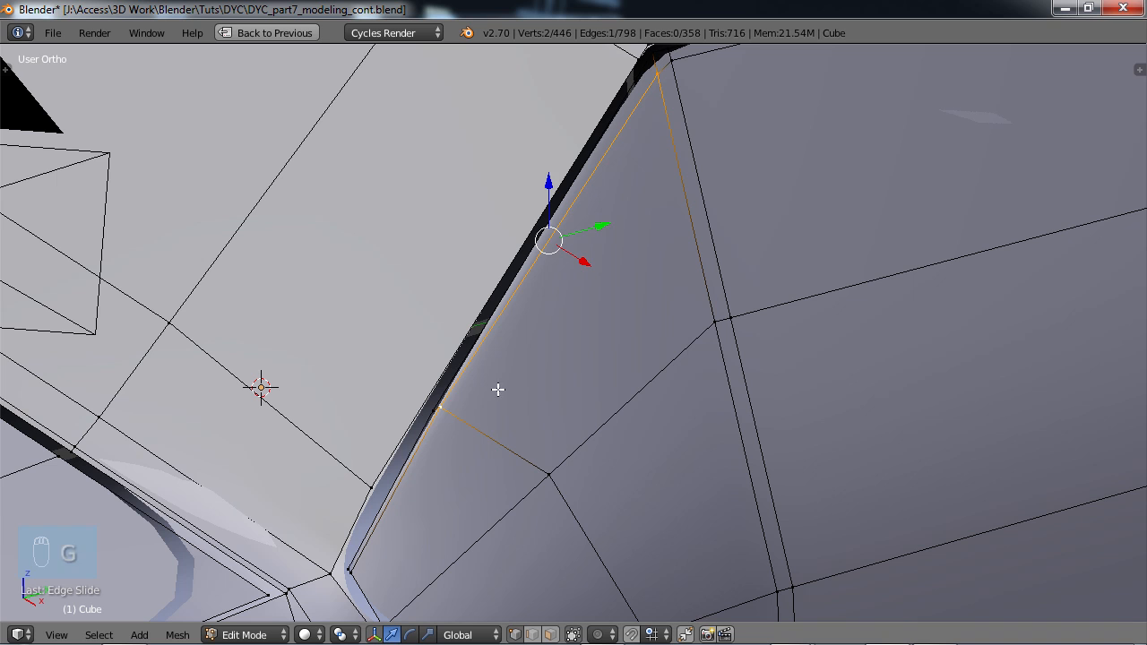
# - Vertex-slide the mid-slope inner door vertex further inward, and slide the inner vertex at the door's front corner downward
pyautogui.rightClick(440, 411)
pyautogui.press('g')
pyautogui.press('g')
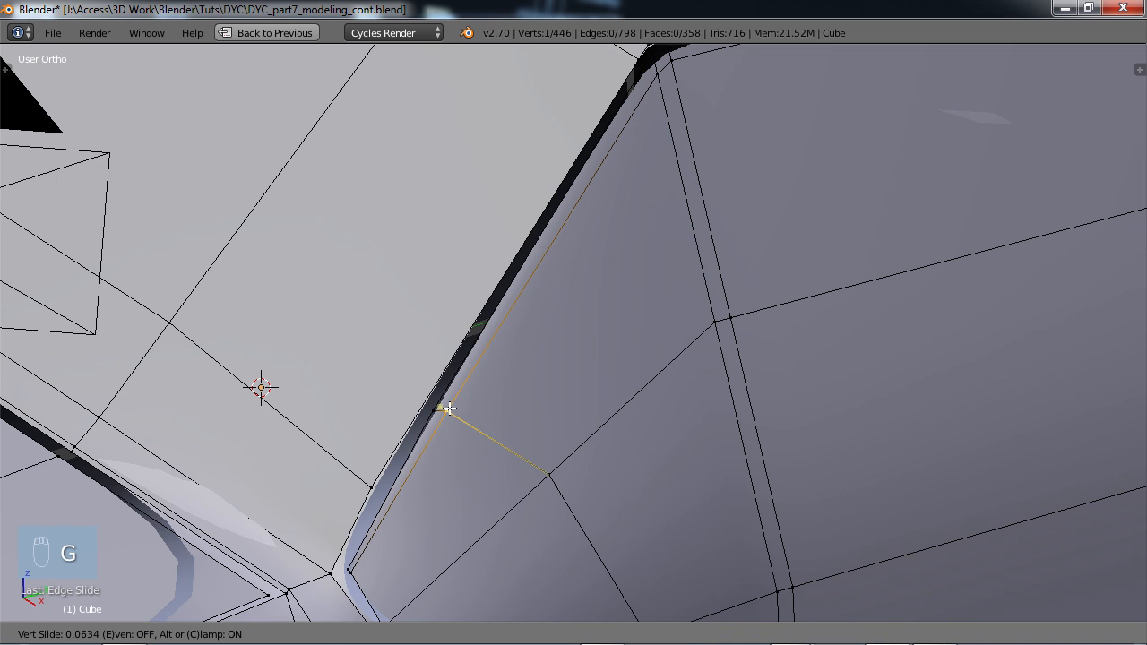
pyautogui.click(449, 409)
pyautogui.rightClick(353, 575)
pyautogui.press('g')
pyautogui.press('g')
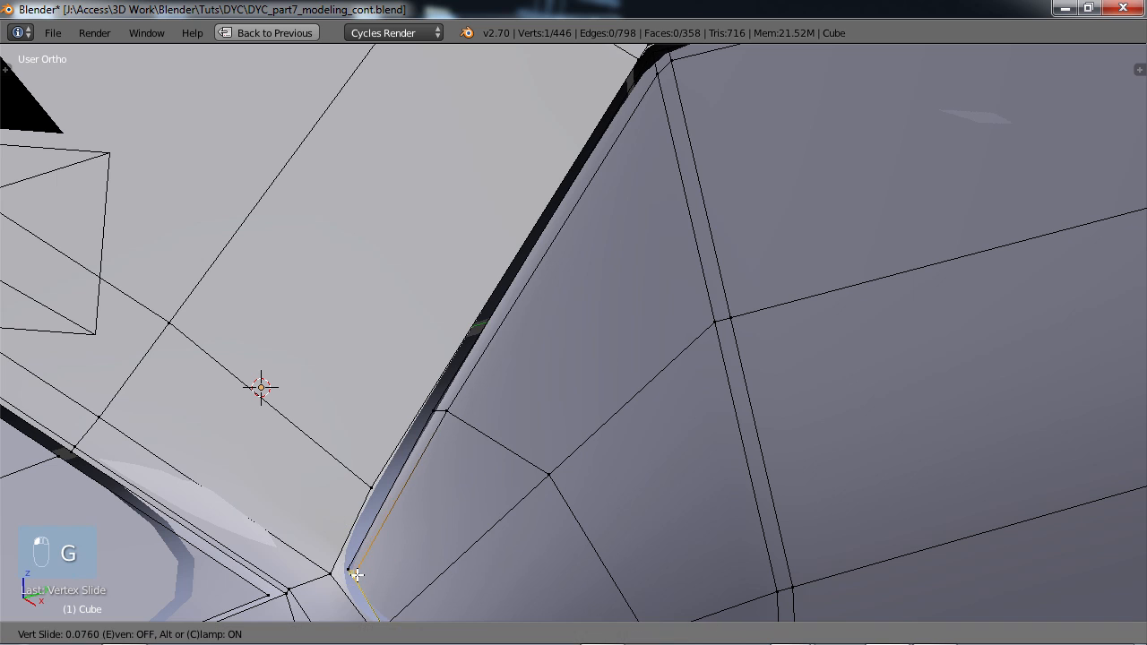
pyautogui.click(358, 580)
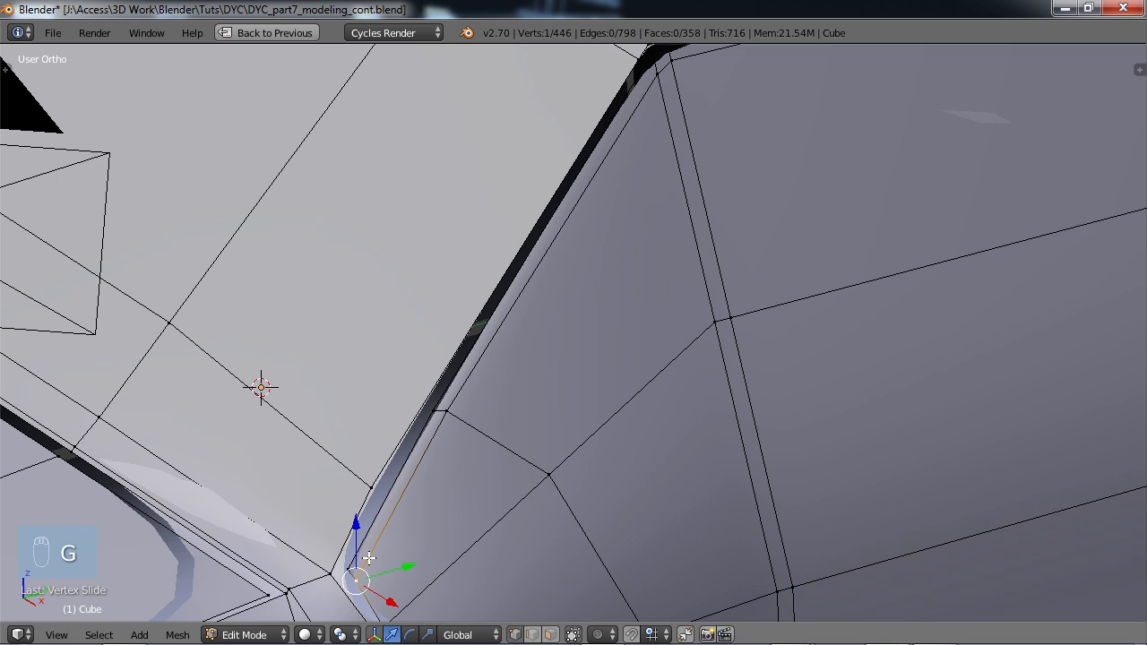
# - Move the windshield pillar's lower edge vertex outward along X by about 0.03, and nudge its position in the right side view
pyautogui.rightClick(372, 484)
pyautogui.press('g')
pyautogui.press('x')
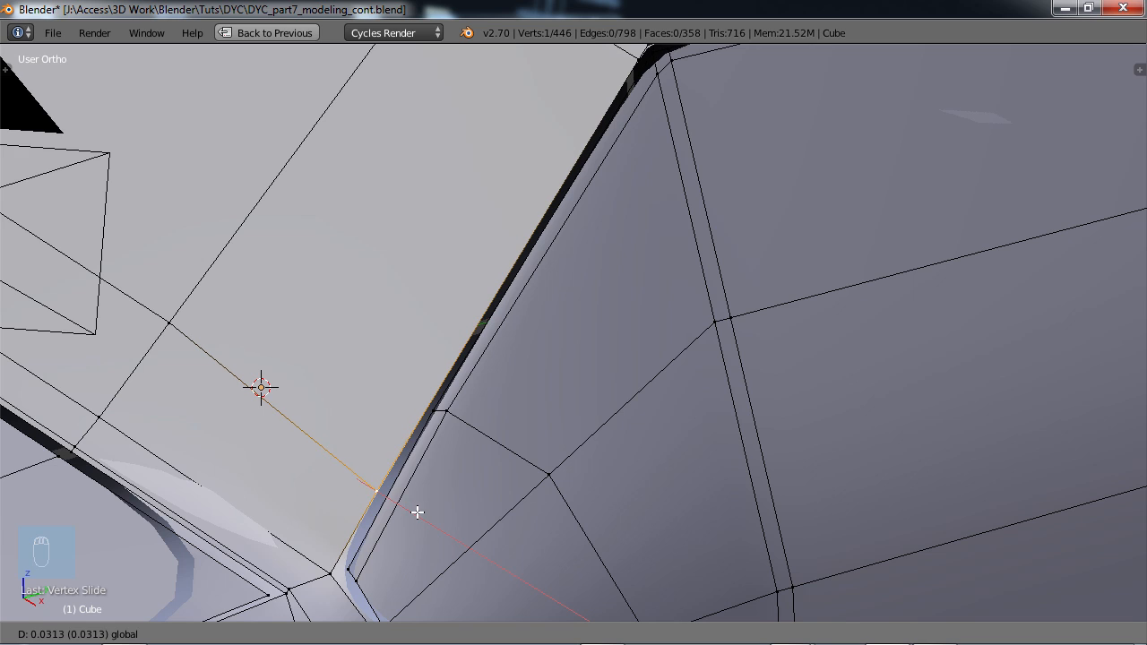
pyautogui.click(408, 511)
pyautogui.scroll(-3, 440, 512)
pyautogui.moveTo(446, 497); pyautogui.dragTo(534, 508, button='middle')
pyautogui.press('KP_3')
pyautogui.scroll(4, 534, 508)
pyautogui.moveTo(340, 347); pyautogui.dragTo(349, 340)
# - Slide the mid-slope inner door vertex inward, and move the adjacent door-edge vertex rearward along Y by about 0.02
pyautogui.rightClick(466, 327)
pyautogui.press('g')
pyautogui.press('g')
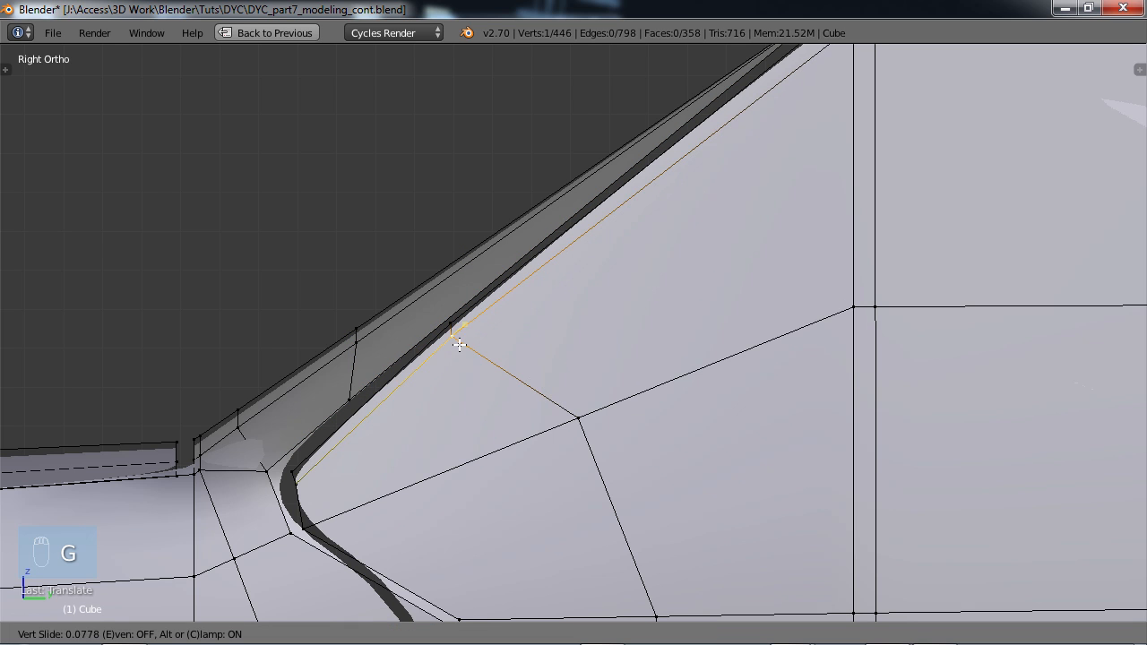
pyautogui.click(470, 345)
pyautogui.rightClick(448, 324)
pyautogui.press('g')
pyautogui.press('y')
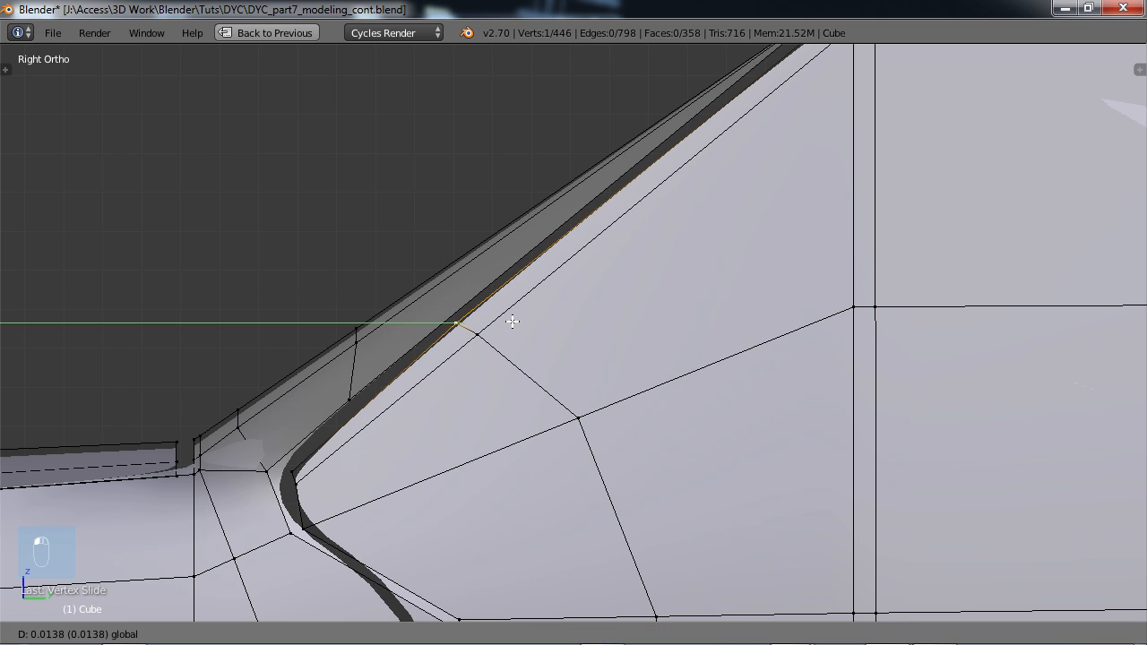
pyautogui.click(517, 321)
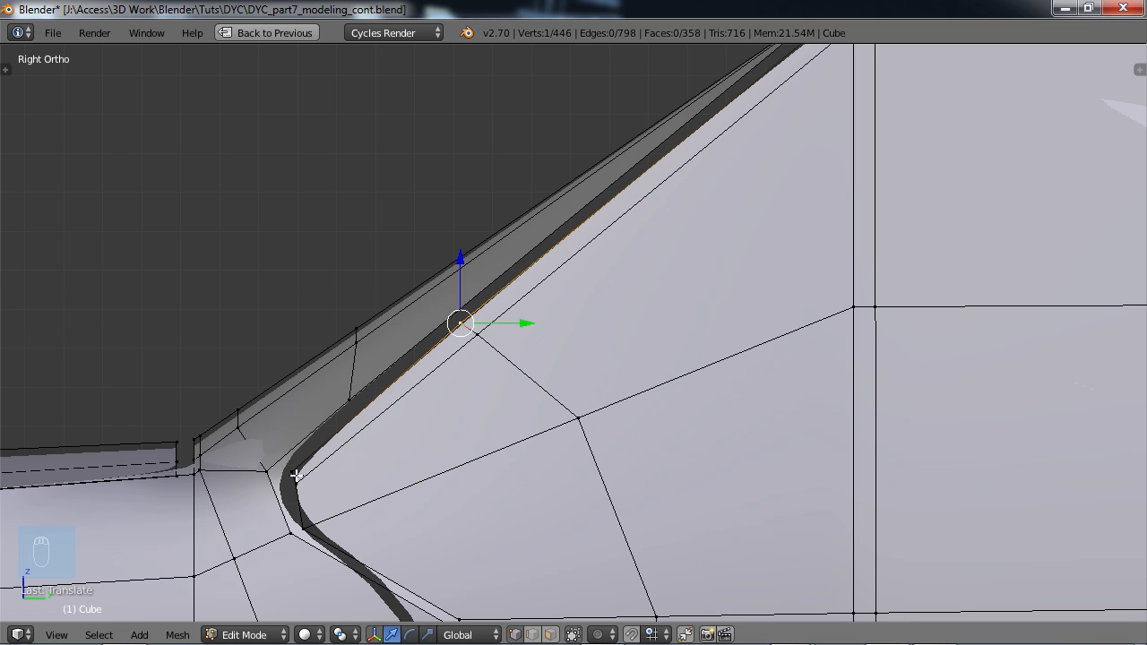
# - Move the door's front corner vertex pair about 0.016 forward and 0.012 up, and shift the mid-slope vertex pair slightly forward
pyautogui.keyDown('shift'); pyautogui.rightClick(299, 473); pyautogui.keyUp('shift')
pyautogui.press('c')
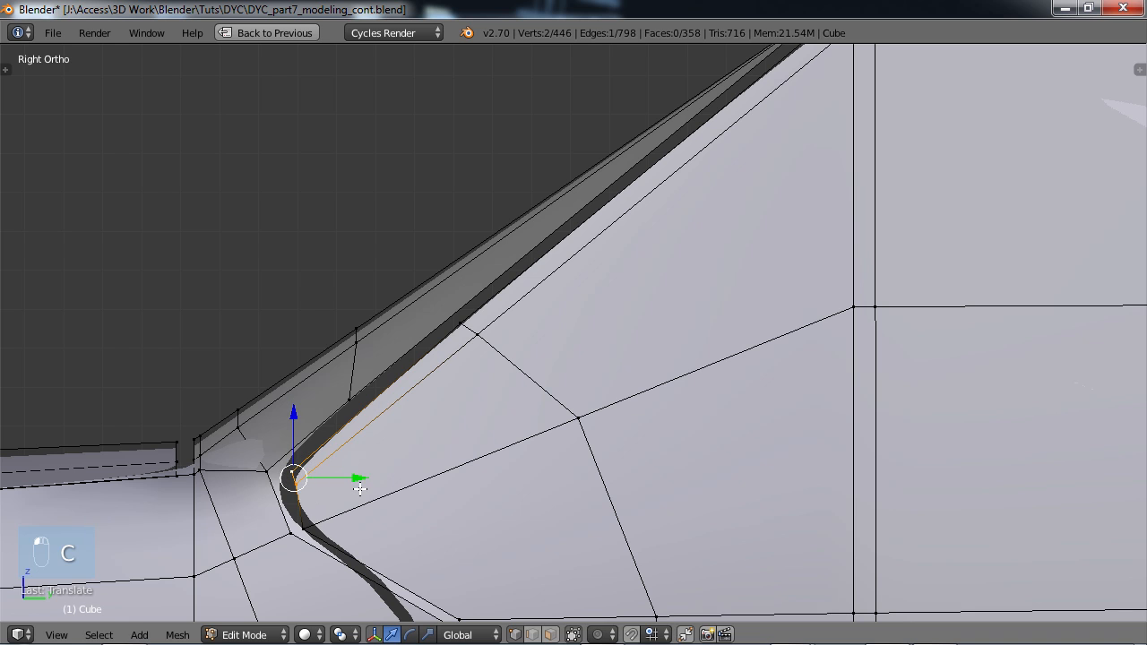
pyautogui.press('g')
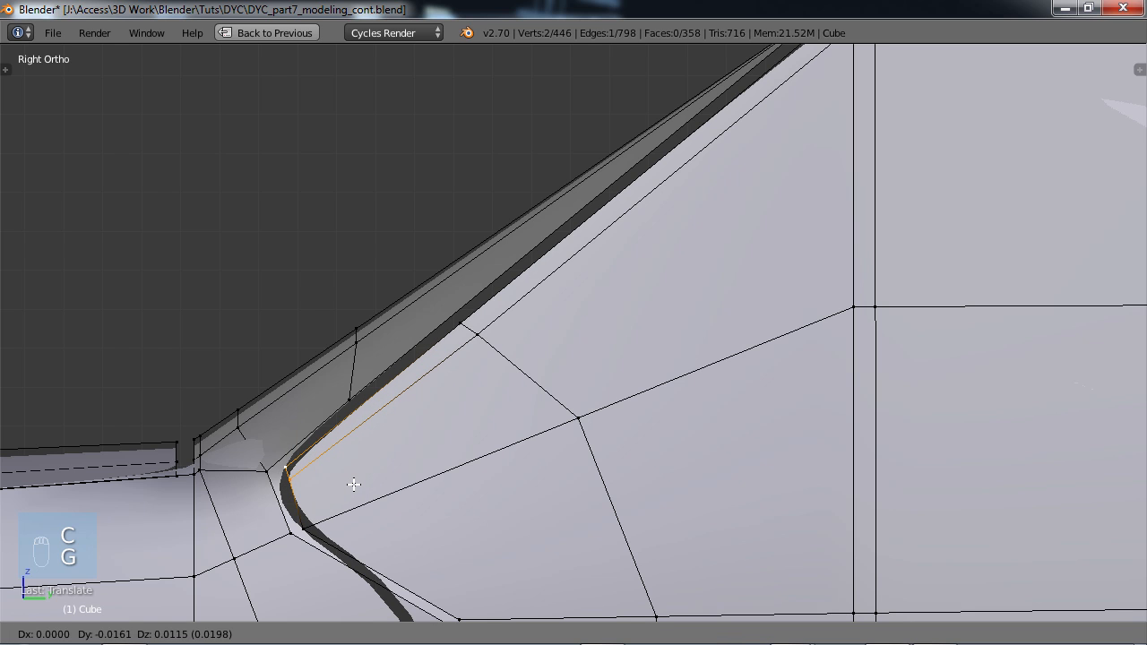
pyautogui.click(354, 484)
pyautogui.rightClick(476, 334)
pyautogui.keyDown('shift'); pyautogui.rightClick(462, 329); pyautogui.keyUp('shift')
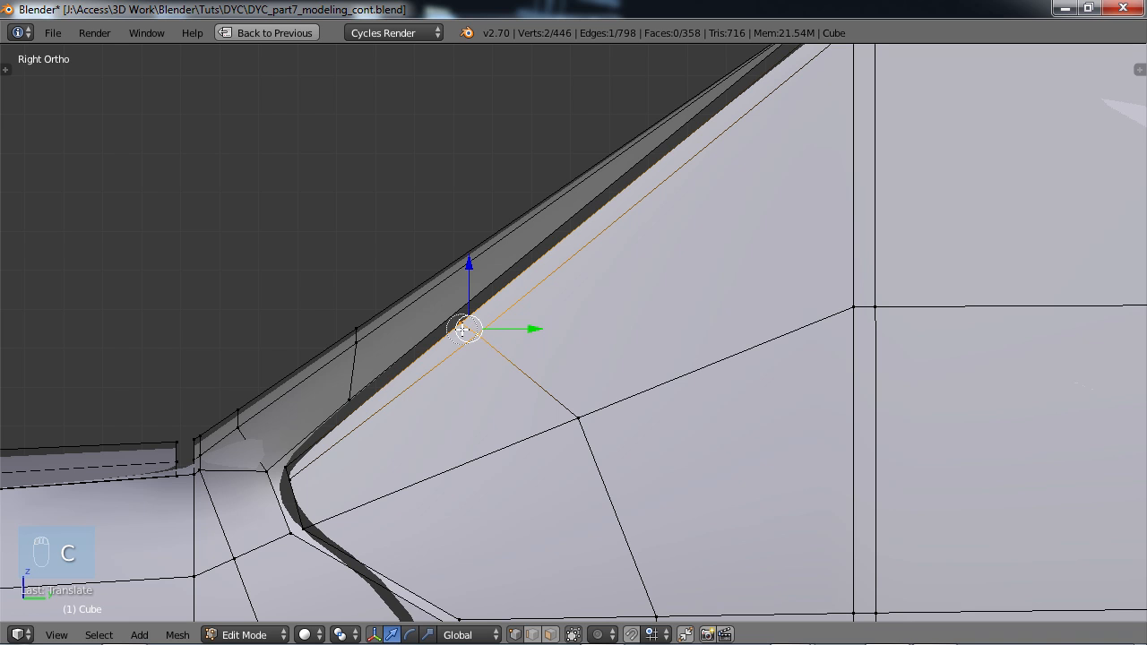
pyautogui.press('g')
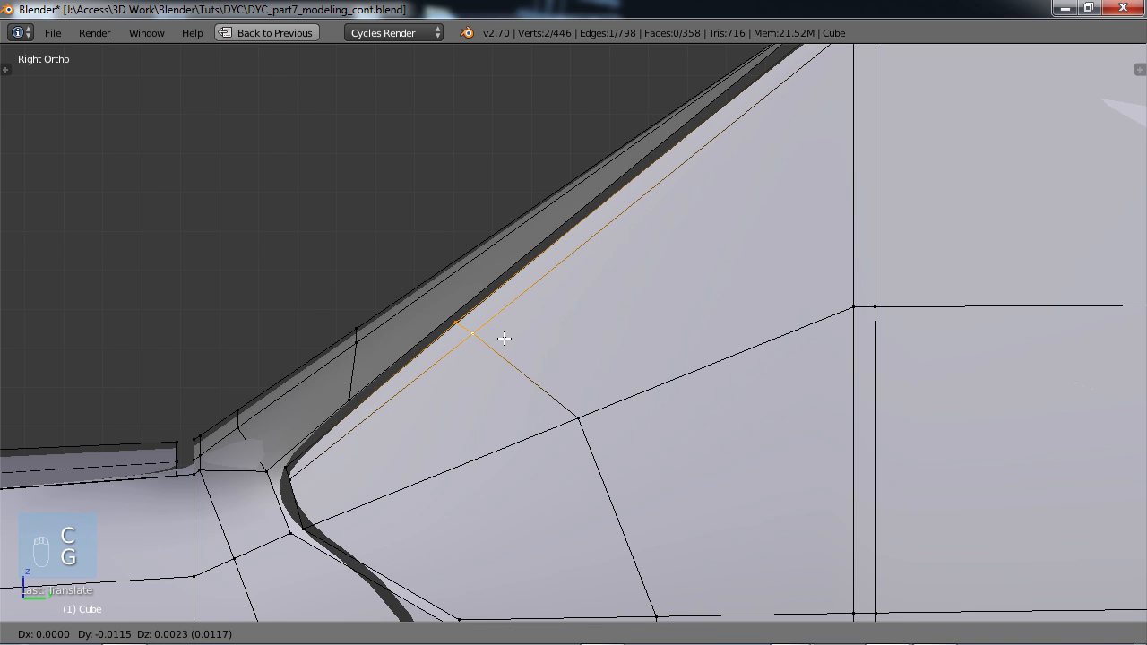
pyautogui.click(501, 338)
# - Vertex-slide the windshield pillar's lower edge vertex up along the sloped gap toward the roof
pyautogui.rightClick(351, 401)
pyautogui.press('g')
pyautogui.press('g')
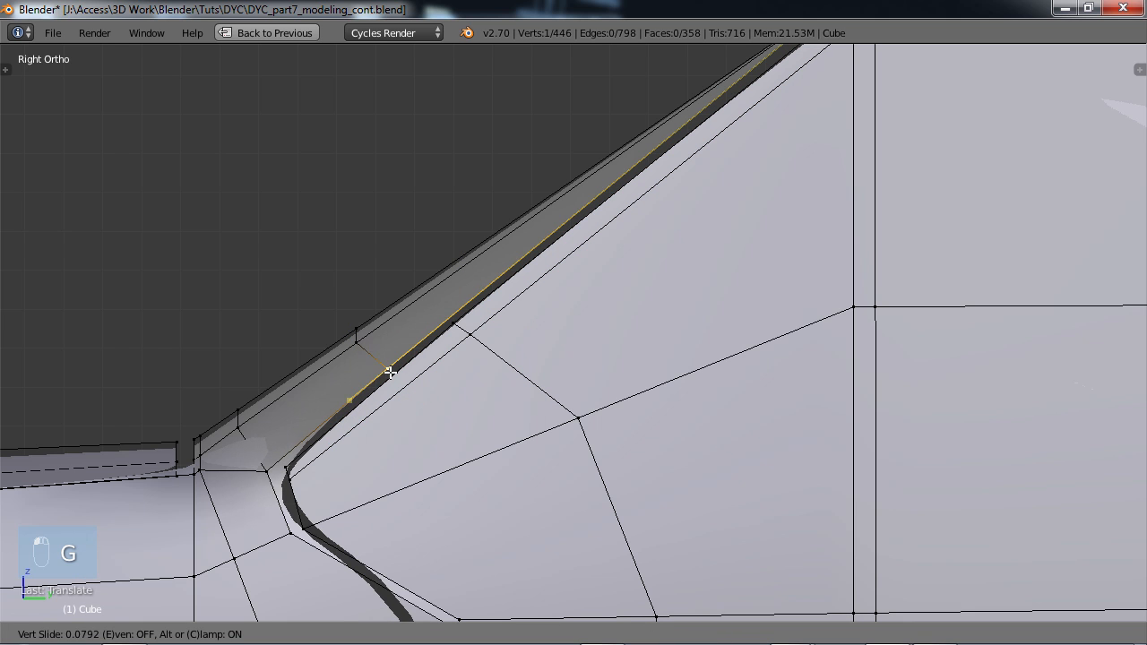
pyautogui.click(385, 376)
# - Slide the mid-slope inner door vertex back toward the door edge, and slide the upper front corner's inner vertex slightly upward
pyautogui.rightClick(471, 336)
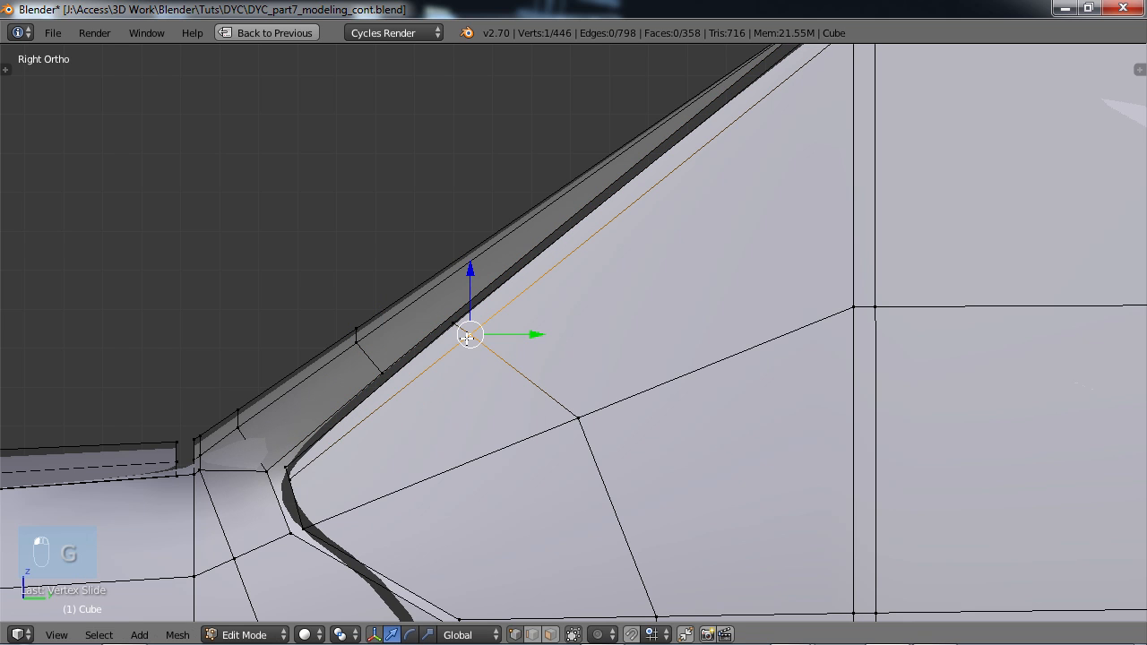
pyautogui.press('g')
pyautogui.press('g')
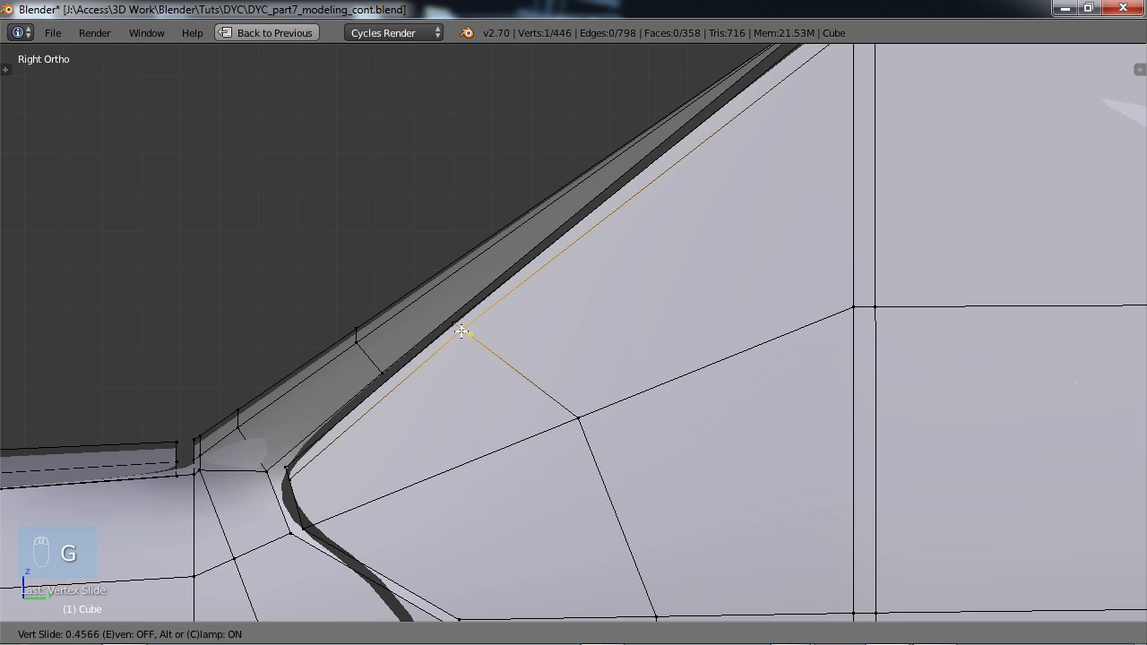
pyautogui.click(464, 329)
pyautogui.keyDown('shift'); pyautogui.moveTo(621, 203); pyautogui.dragTo(411, 369, button='middle'); pyautogui.keyUp('shift')
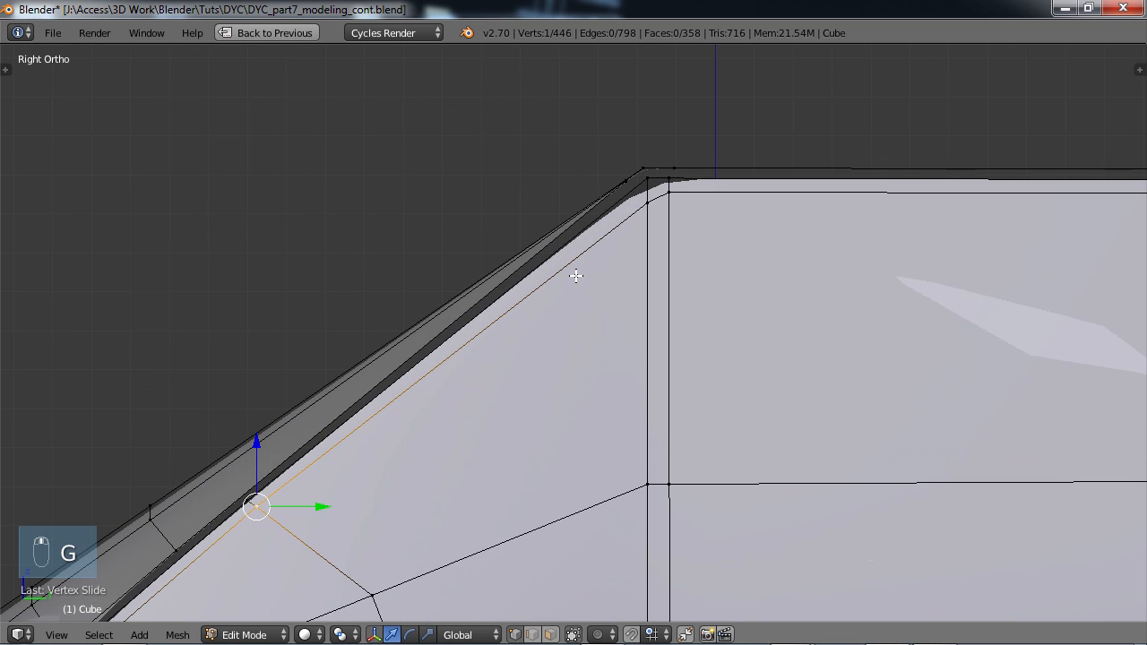
pyautogui.rightClick(649, 204)
pyautogui.press('g')
pyautogui.press('g')
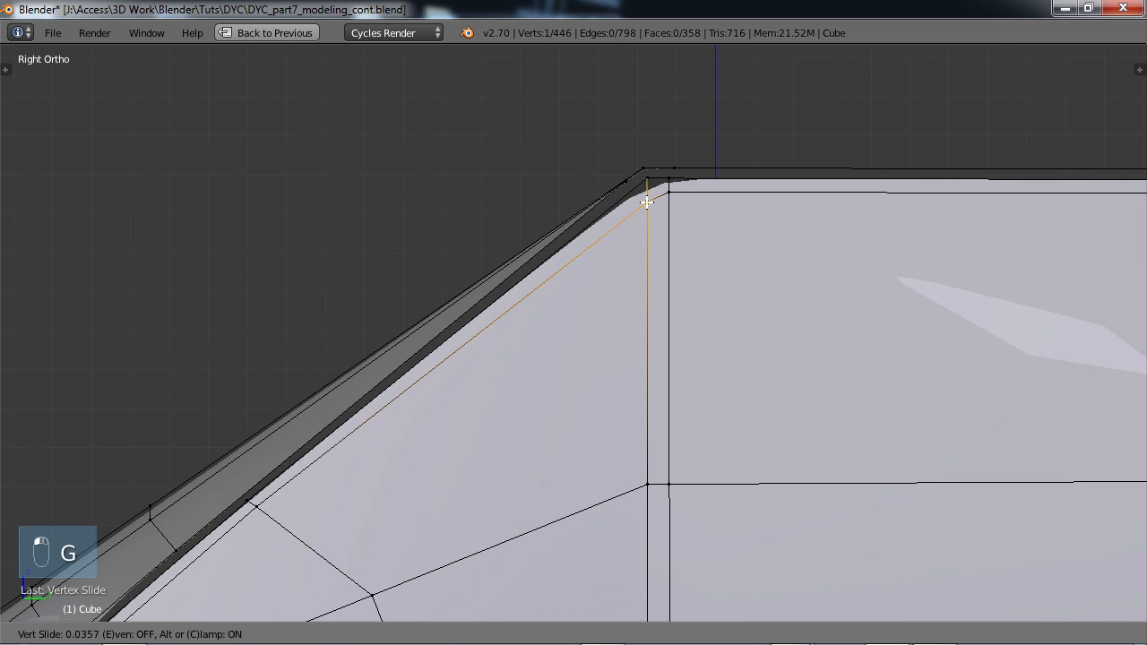
pyautogui.click(647, 201)
# - Deselect everything and inspect the smoothed car body and door gap in Object Mode
pyautogui.scroll(-3, 687, 249)
pyautogui.moveTo(666, 379)
pyautogui.mouseDown(button='middle')
pyautogui.moveTo(681, 392)
pyautogui.moveTo(863, 389)
pyautogui.moveTo(679, 397)
pyautogui.moveTo(654, 384)
pyautogui.moveTo(690, 363)
pyautogui.moveTo(618, 286)
pyautogui.moveTo(581, 310)
pyautogui.moveTo(816, 366)
pyautogui.moveTo(768, 412)
pyautogui.moveTo(725, 413)
pyautogui.moveTo(621, 369)
pyautogui.moveTo(618, 334)
pyautogui.moveTo(646, 389)
pyautogui.moveTo(686, 415)
pyautogui.moveTo(499, 457)
pyautogui.moveTo(607, 441)
pyautogui.moveTo(675, 378)
pyautogui.moveTo(673, 399)
pyautogui.moveTo(650, 395)
pyautogui.mouseUp(button='middle')
pyautogui.scroll(-5, 775, 306)
pyautogui.press('a')
pyautogui.press('Tab')
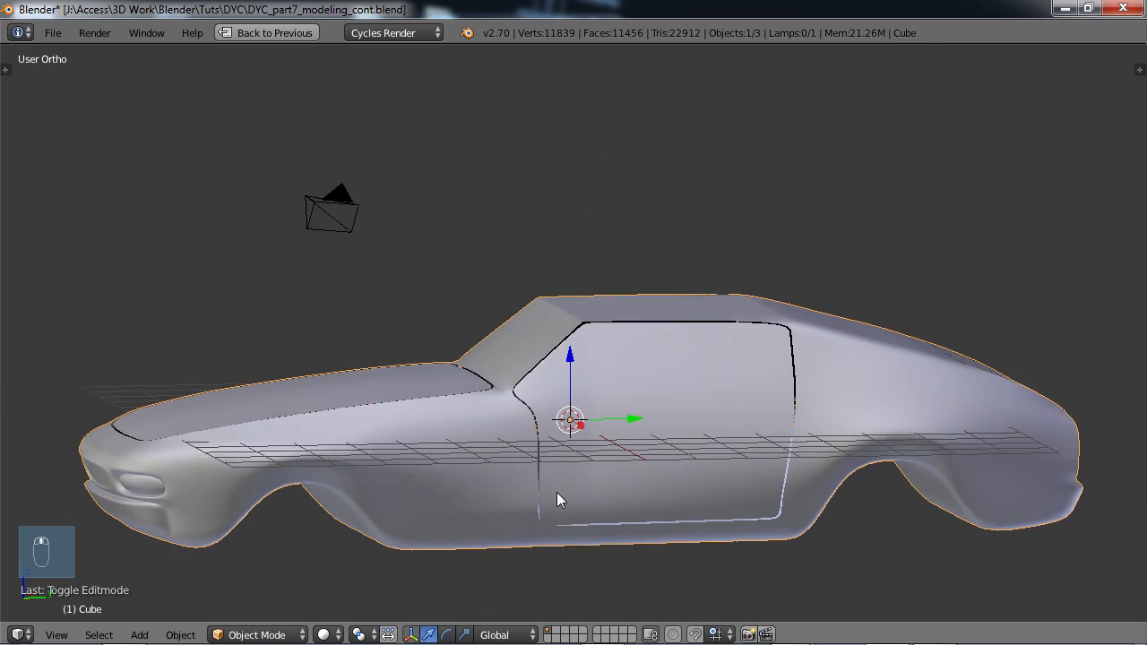
# - In Edit Mode, select the rear line of the door's paired vertical edges below the window corner and edge-slide it rearward
pyautogui.press('Tab')
pyautogui.scroll(4, 599, 445)
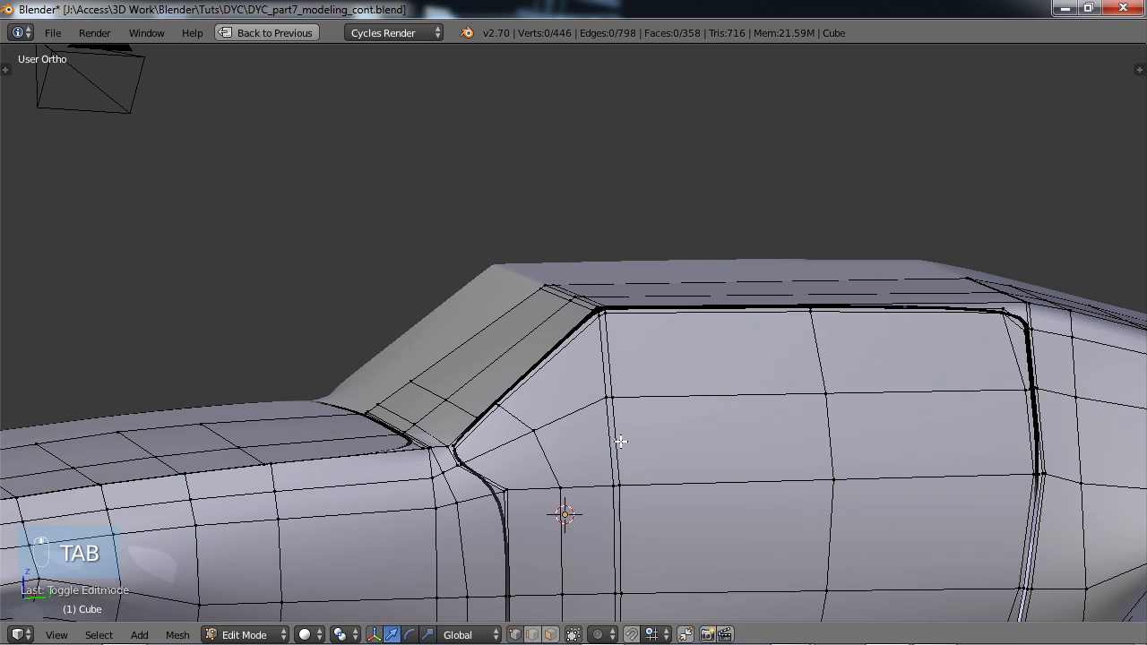
pyautogui.keyDown('shift'); pyautogui.moveTo(623, 438); pyautogui.dragTo(534, 259, button='middle'); pyautogui.keyUp('shift')
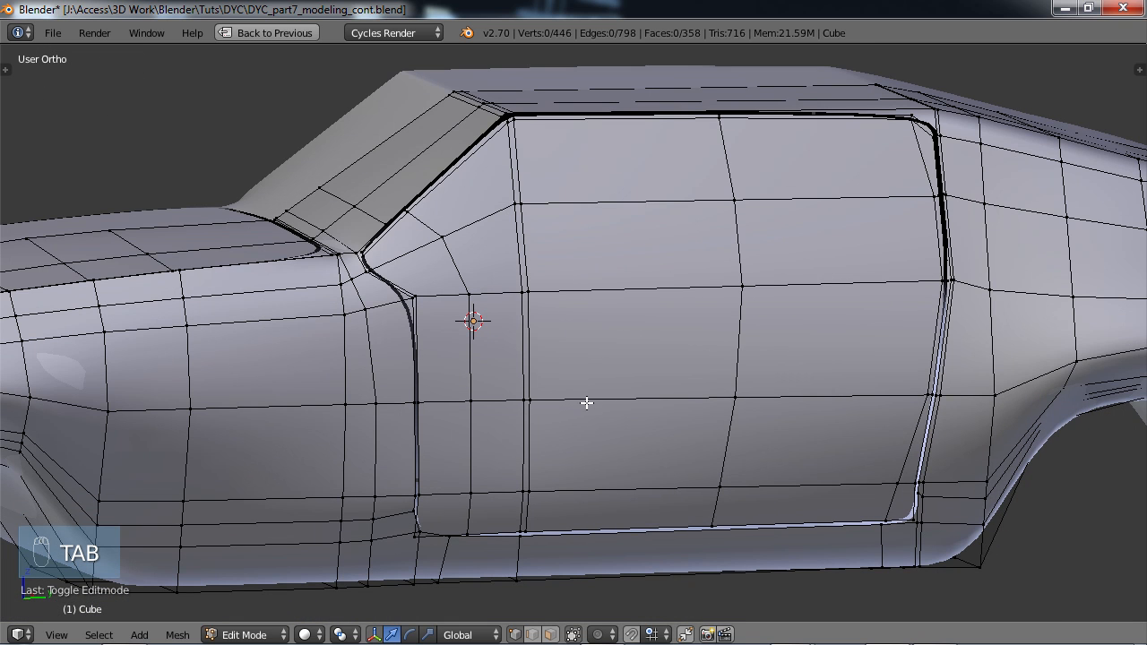
pyautogui.scroll(1, 569, 385)
pyautogui.keyDown('shift'); pyautogui.moveTo(526, 248); pyautogui.dragTo(536, 341, button='middle'); pyautogui.keyUp('shift')
pyautogui.rightClick(520, 259)
pyautogui.keyDown('shift'); pyautogui.rightClick(533, 377); pyautogui.keyUp('shift')
pyautogui.keyDown('shift'); pyautogui.rightClick(541, 489); pyautogui.keyUp('shift')
pyautogui.keyDown('shift'); pyautogui.rightClick(534, 601); pyautogui.keyUp('shift')
pyautogui.keyDown('shift'); pyautogui.moveTo(574, 528); pyautogui.dragTo(586, 381, button='middle'); pyautogui.keyUp('shift')
pyautogui.keyDown('shift'); pyautogui.rightClick(552, 403); pyautogui.keyUp('shift')
pyautogui.press('g')
pyautogui.press('g')
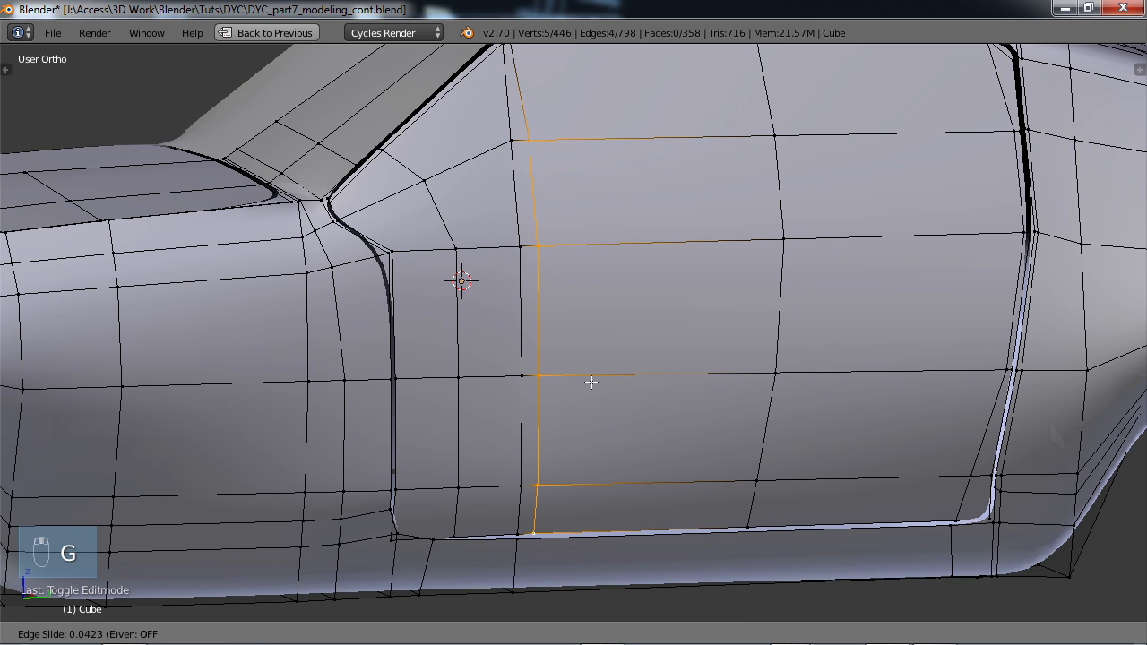
pyautogui.click(597, 381)
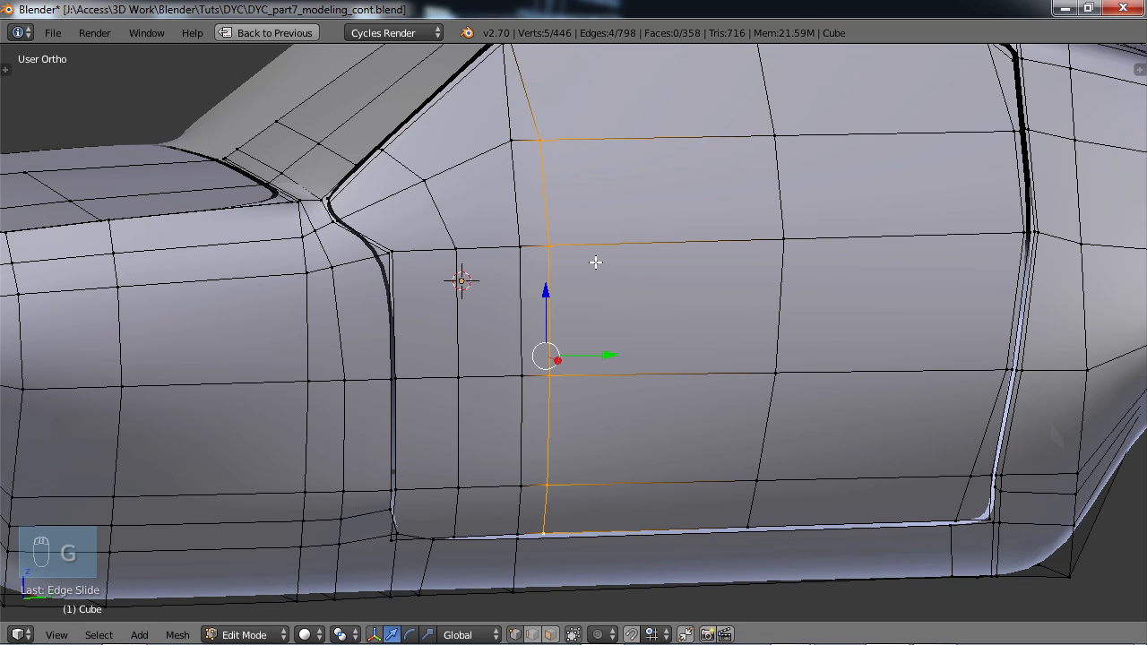
# - Examine the smoothed door surface in Object Mode from a more frontal angle, and return to Edit Mode
pyautogui.scroll(-3, 595, 323)
pyautogui.press('Tab')
pyautogui.moveTo(648, 341); pyautogui.dragTo(572, 336, button='middle')
pyautogui.scroll(2, 572, 337)
pyautogui.press('Tab')
# - Select the front line of the door's paired vertical edges down to the sill and edge-slide it forward by about 0.22
pyautogui.scroll(2, 615, 346)
pyautogui.scroll(2, 572, 341)
pyautogui.keyDown('shift'); pyautogui.moveTo(563, 270); pyautogui.dragTo(596, 449, button='middle'); pyautogui.keyUp('shift')
pyautogui.rightClick(520, 285)
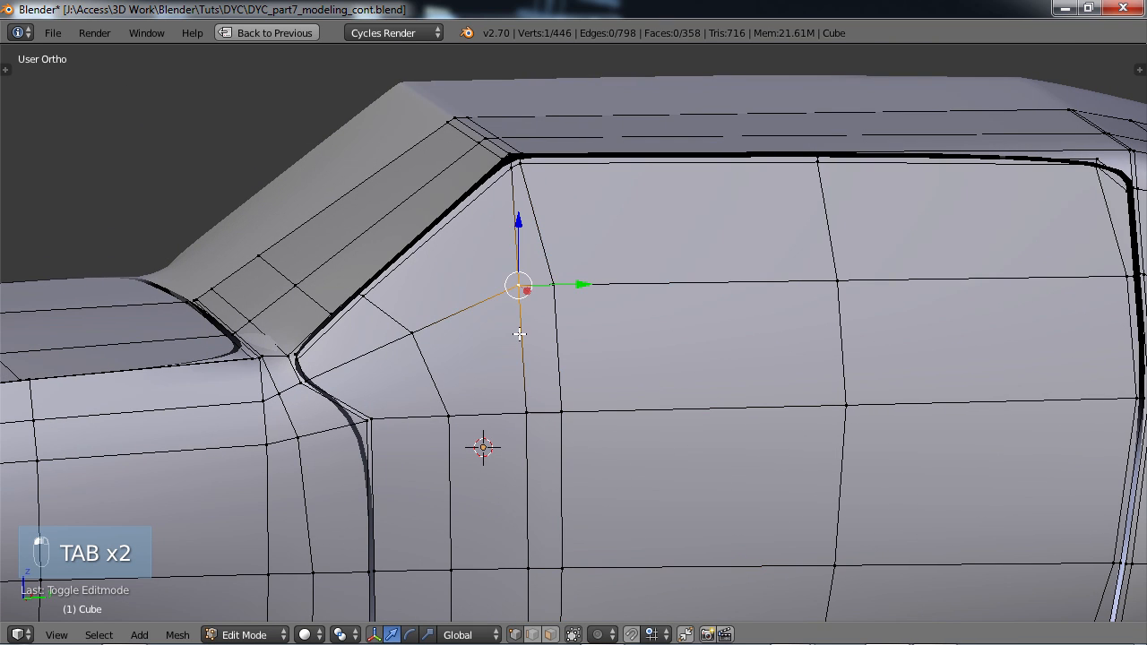
pyautogui.keyDown('shift'); pyautogui.rightClick(526, 414); pyautogui.keyUp('shift')
pyautogui.keyDown('shift'); pyautogui.rightClick(528, 564); pyautogui.keyUp('shift')
pyautogui.keyDown('shift'); pyautogui.moveTo(610, 470); pyautogui.dragTo(617, 324, button='middle'); pyautogui.keyUp('shift')
pyautogui.keyDown('shift'); pyautogui.rightClick(534, 548); pyautogui.keyUp('shift')
pyautogui.keyDown('shift'); pyautogui.rightClick(536, 598); pyautogui.keyUp('shift')
pyautogui.press('g')
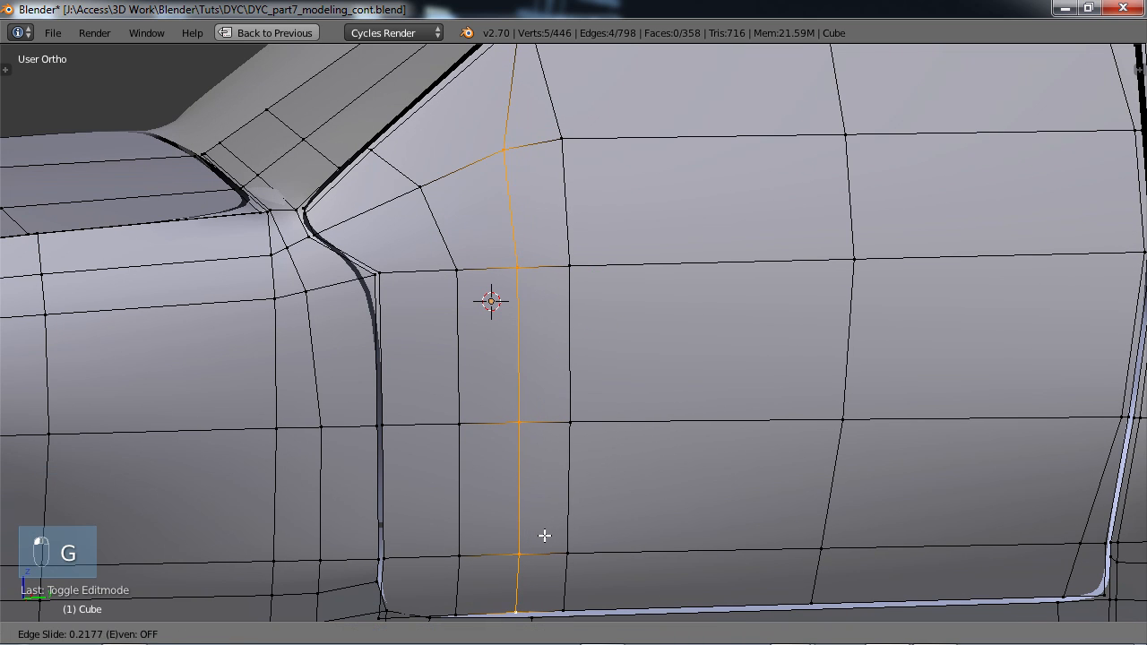
pyautogui.click(545, 535)
# - Deselect the mesh, check the whole car body in Object Mode, and save the file
pyautogui.press('a')
pyautogui.press('Tab')
pyautogui.scroll(-3, 570, 452)
pyautogui.moveTo(571, 392); pyautogui.dragTo(655, 392, button='middle')
pyautogui.scroll(-3, 654, 391)
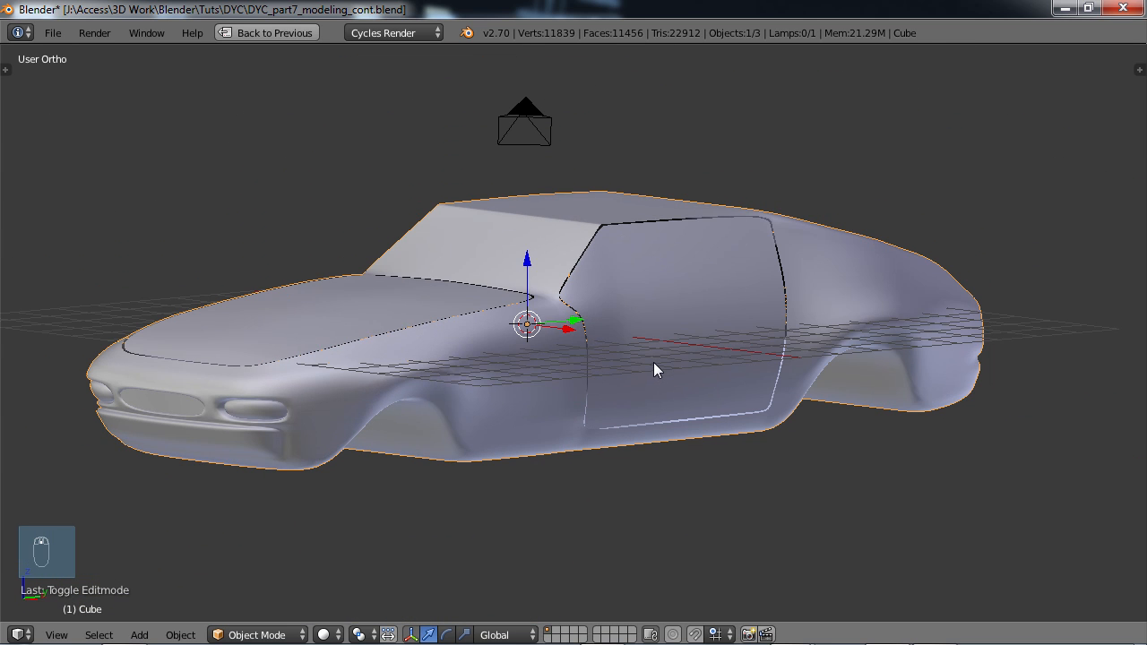
pyautogui.hotkey('ctrl', 's')
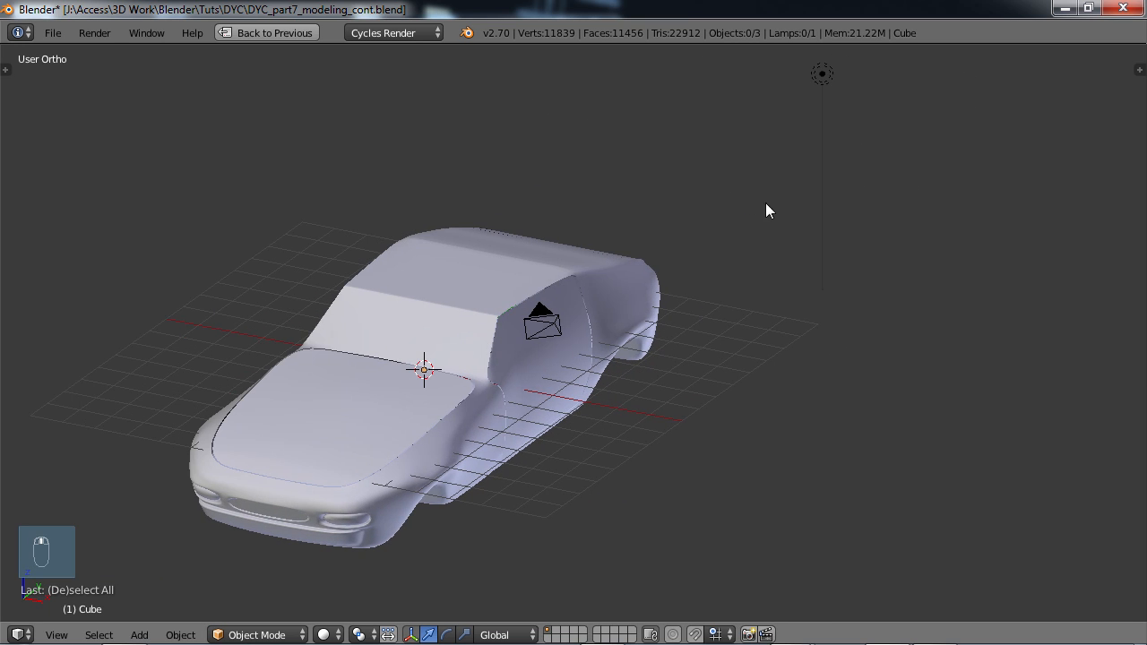
# - Select the scene's lamp, restore the multi-panel layout, change the lamp type to Sun, and view it from the front
pyautogui.rightClick(816, 89)
pyautogui.hotkey('shift', 'a')
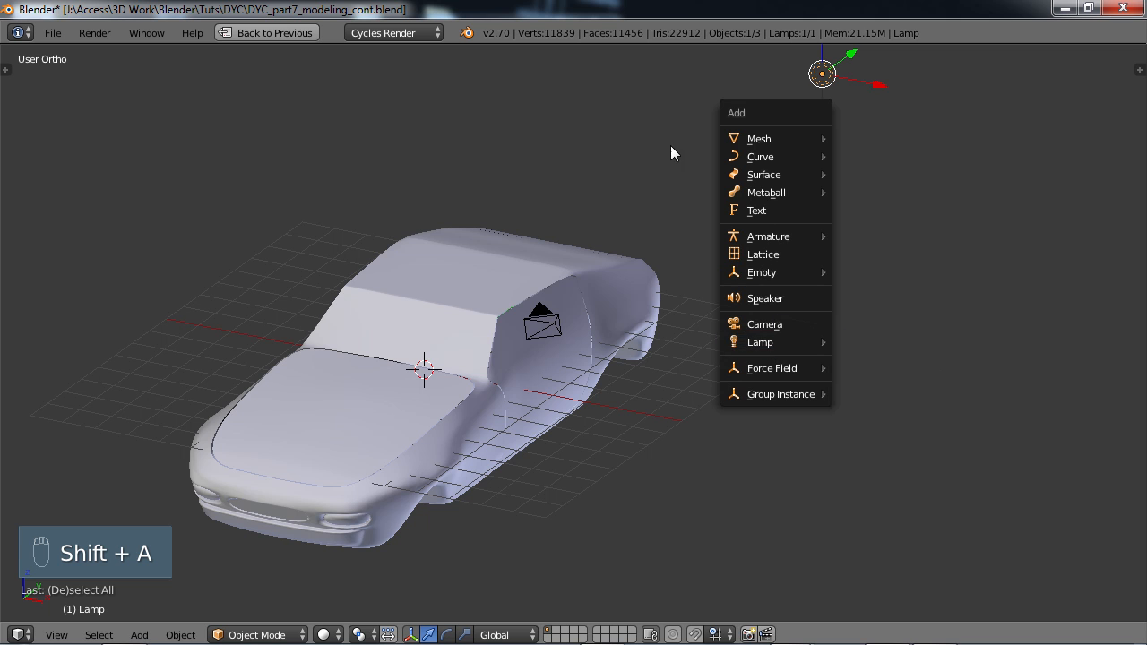
pyautogui.scroll(-4, 665, 198)
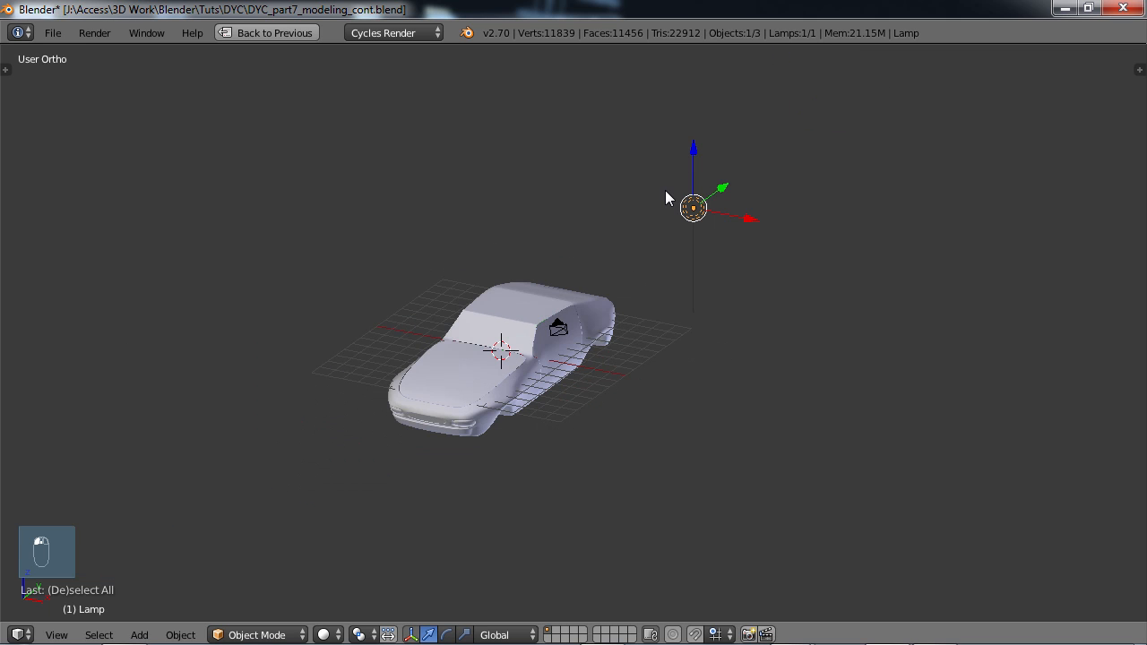
pyautogui.click(693, 210)
pyautogui.hotkey('ctrl', 'Up')
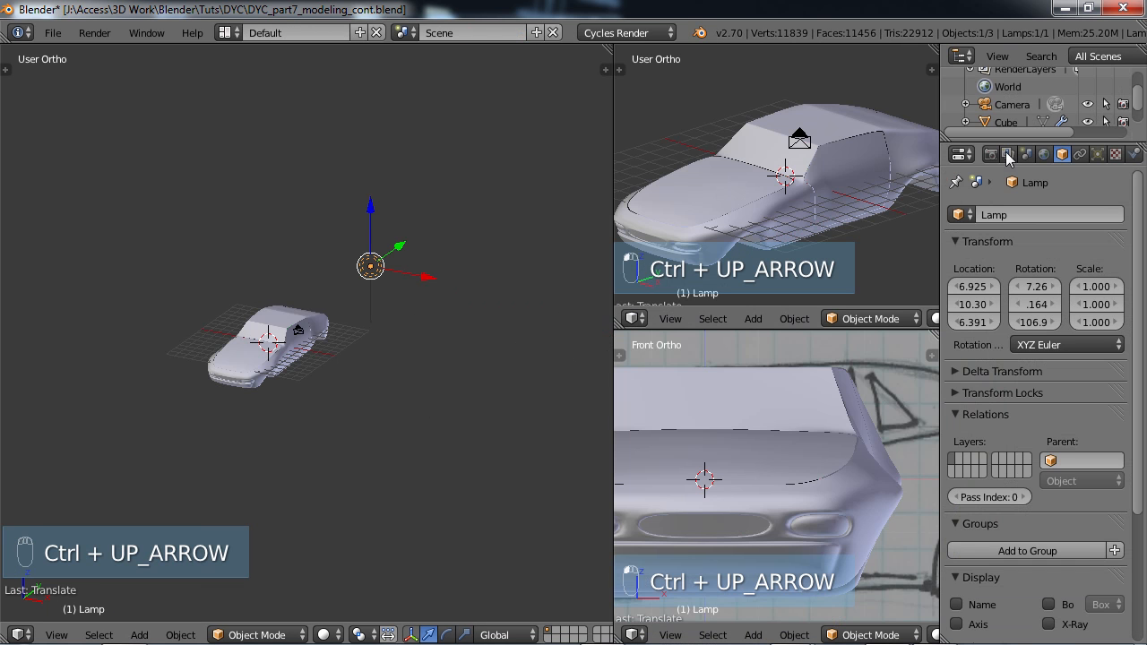
pyautogui.click(1097, 154)
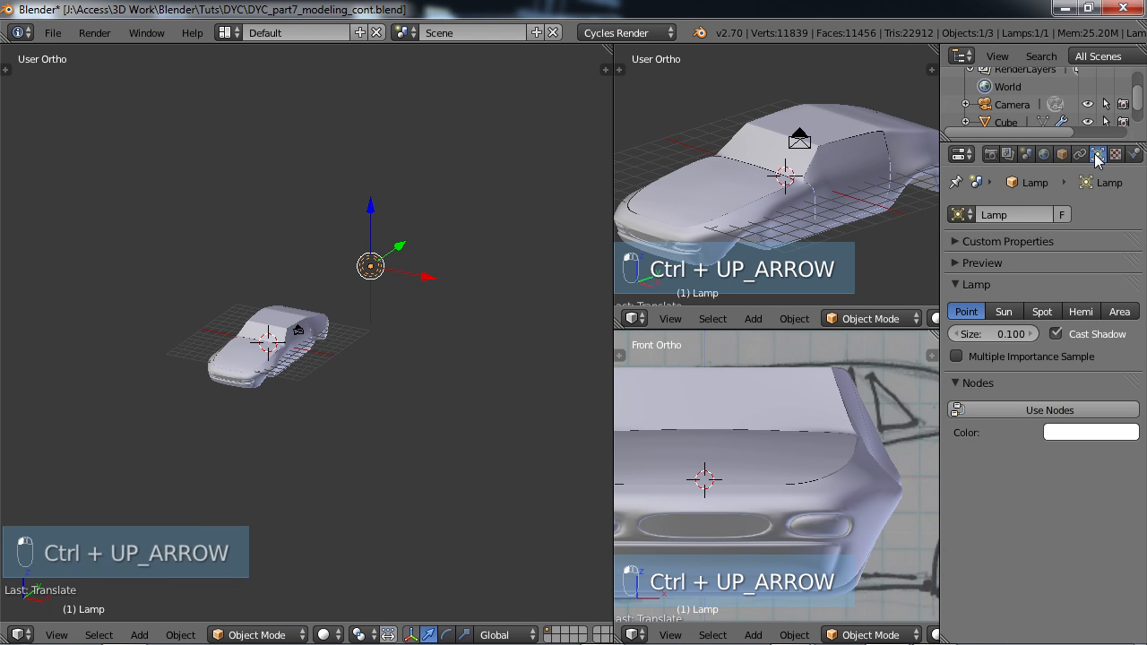
pyautogui.click(1002, 312)
pyautogui.press('KP_1')
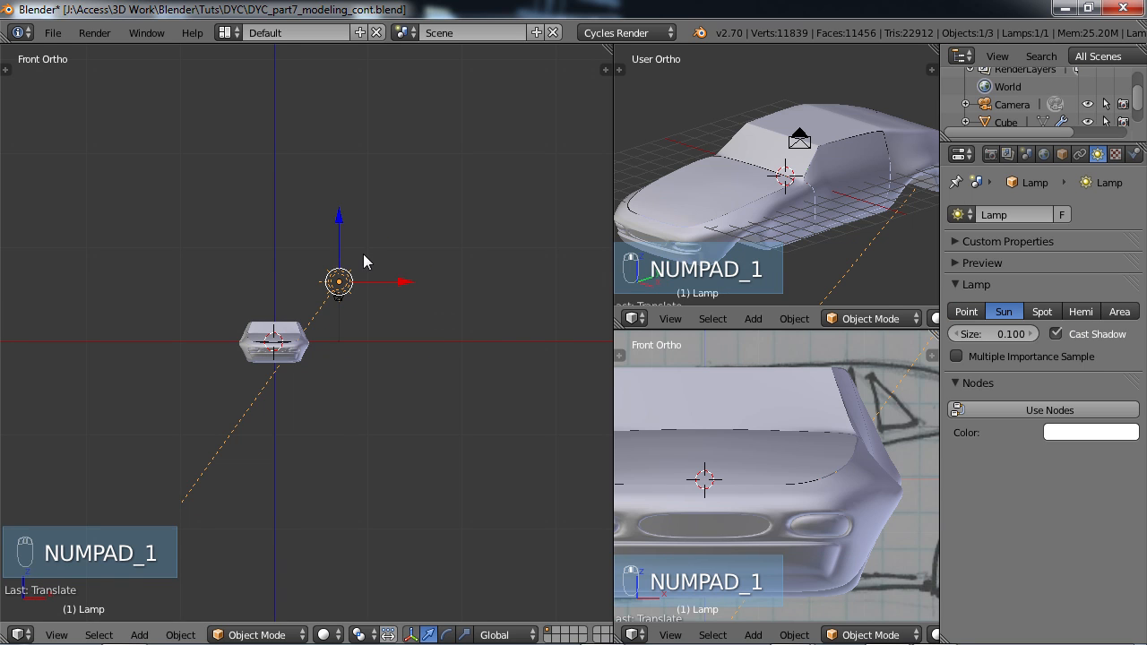
# - Move the sun lamp higher above the car body and slightly farther out to its side
pyautogui.press('g')
pyautogui.click(370, 136)
pyautogui.moveTo(370, 136); pyautogui.dragTo(140, 211, button='middle')
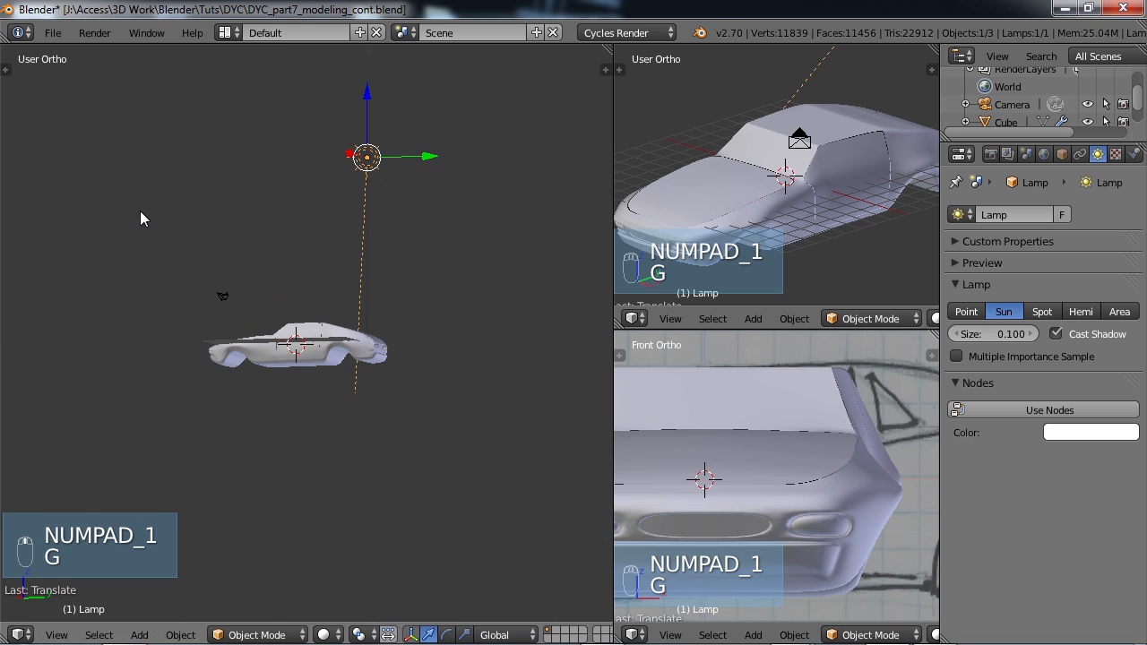
# - Rotate the sun lamp in the right side view so it points toward the front of the car, and save the file
pyautogui.press('KP_3')
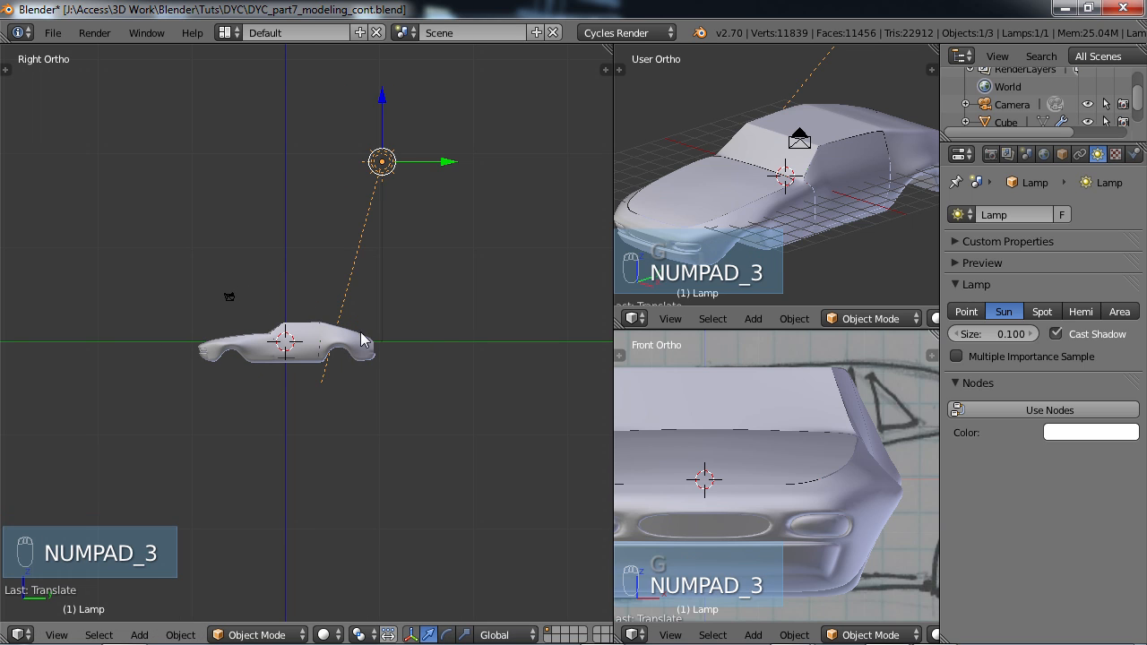
pyautogui.press('r')
pyautogui.click(533, 338)
pyautogui.moveTo(551, 335); pyautogui.dragTo(307, 359, button='middle')
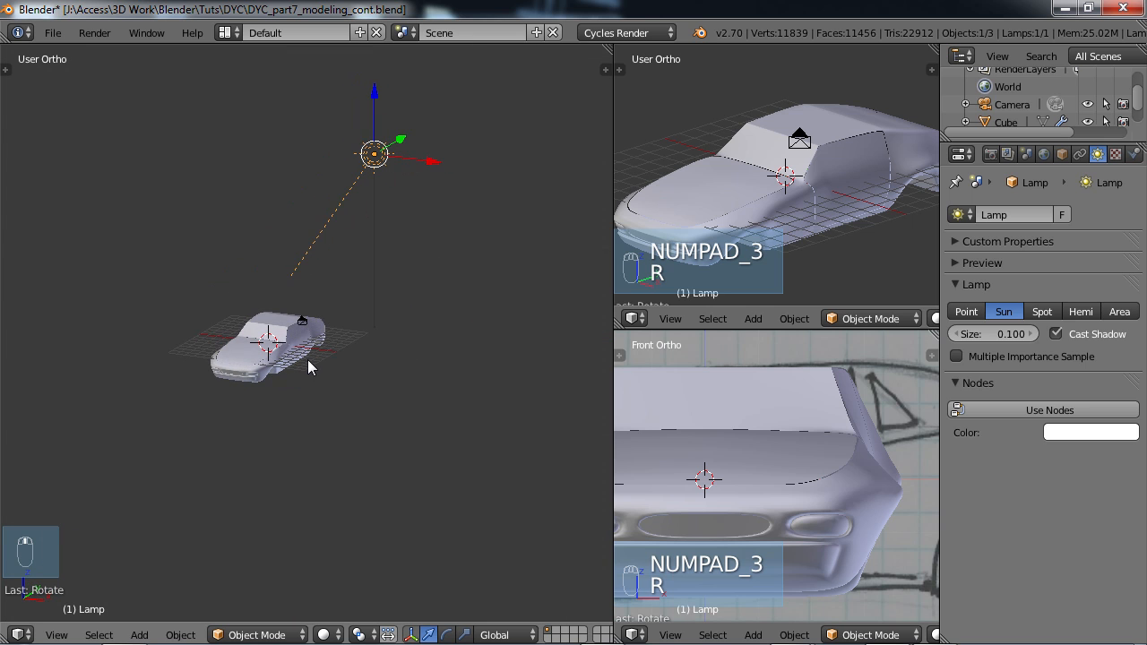
pyautogui.hotkey('ctrl', 's')
pyautogui.click(311, 363)
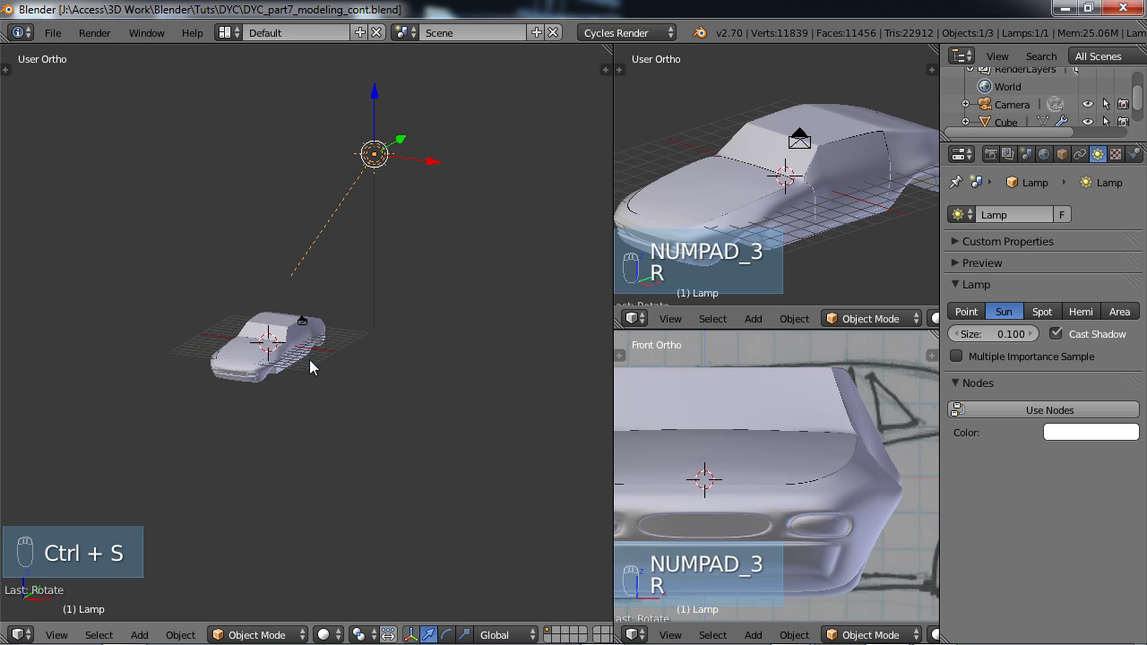
# - Preview the car body in Rendered viewport shading with the whole front and door side in close view
pyautogui.moveTo(333, 361); pyautogui.dragTo(349, 404, button='middle')
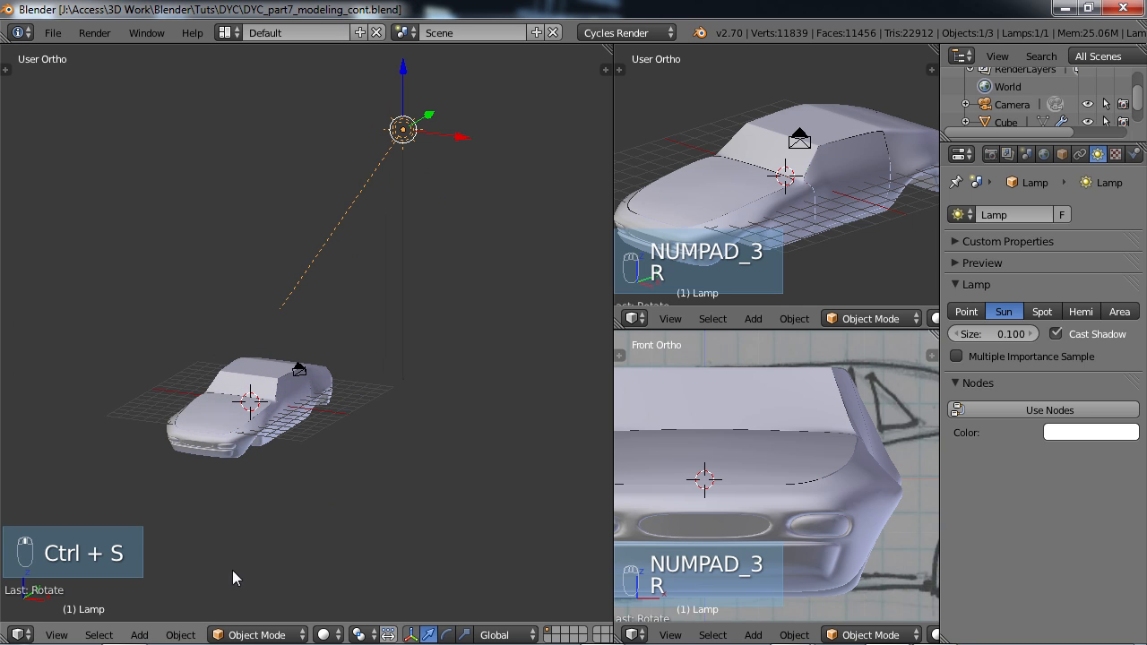
pyautogui.click(324, 634)
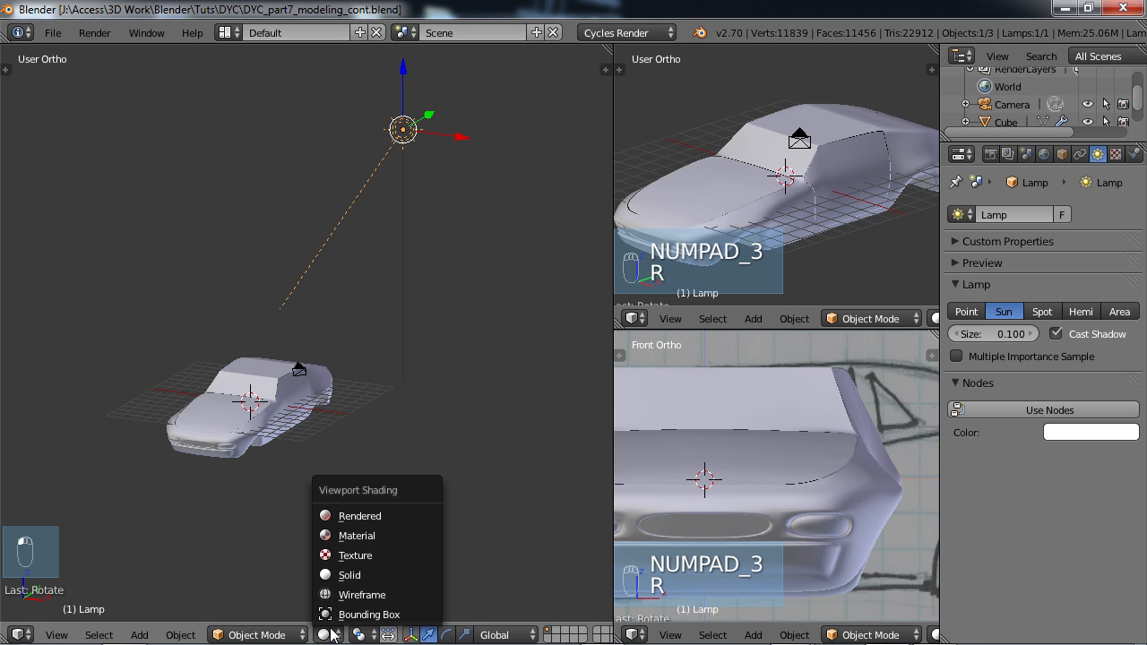
pyautogui.click(359, 516)
pyautogui.moveTo(348, 460); pyautogui.dragTo(358, 408, button='middle')
pyautogui.scroll(3, 316, 468)
pyautogui.scroll(4, 412, 420)
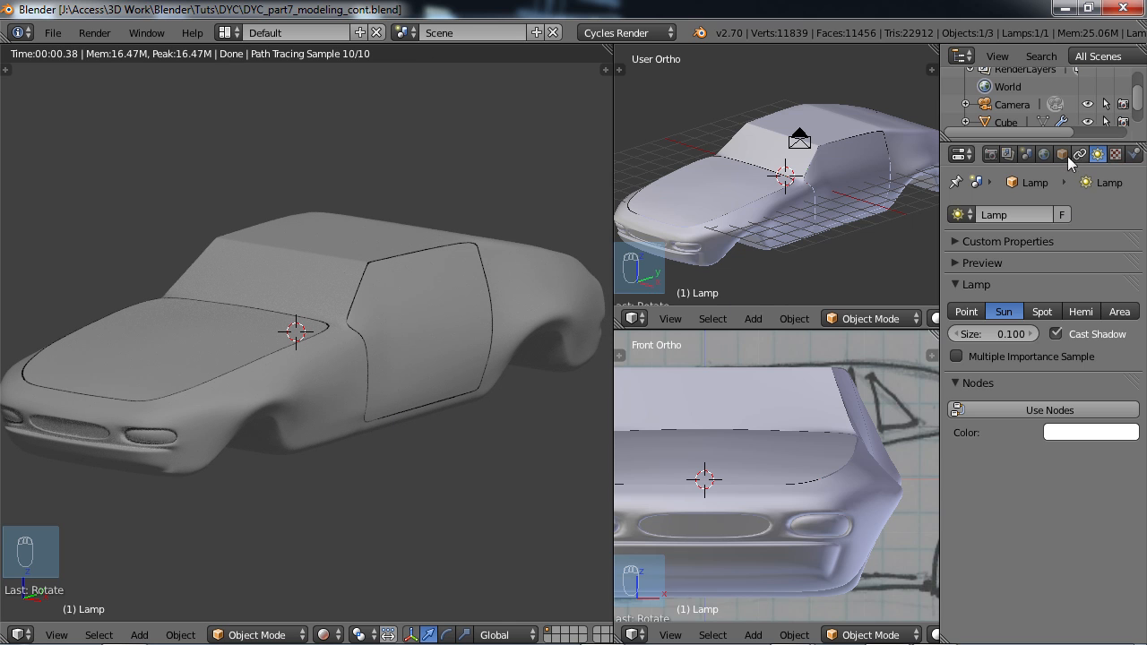
# - Check the render sampling settings and examine the rendered car body from a slightly different angle
pyautogui.click(990, 154)
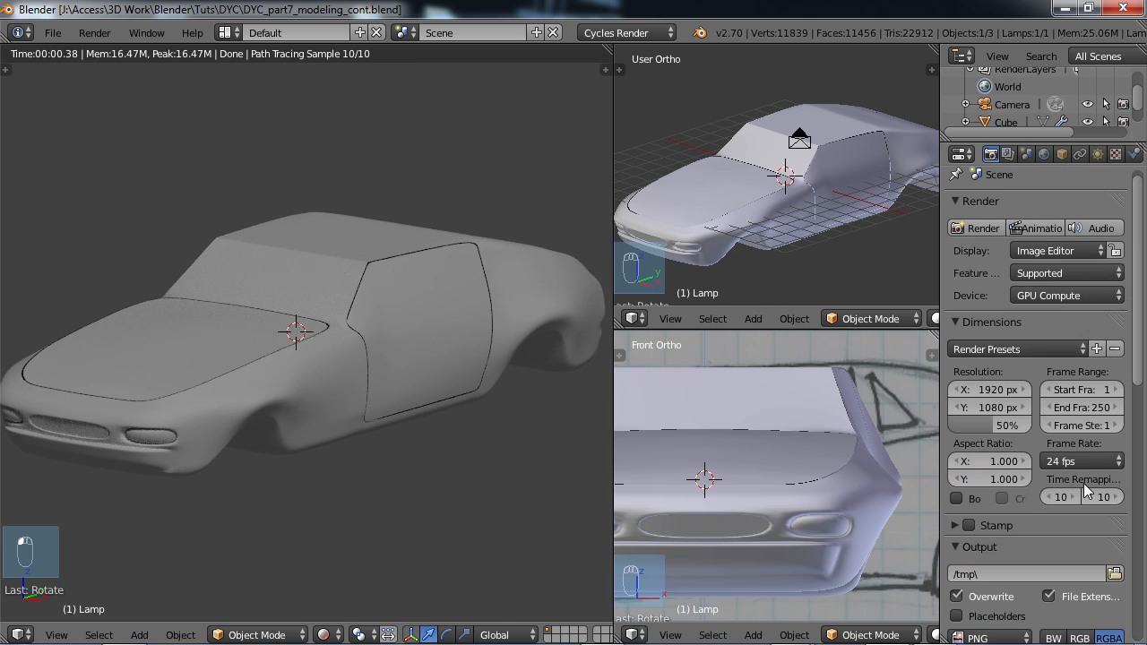
pyautogui.moveTo(1138, 390); pyautogui.dragTo(1138, 547)
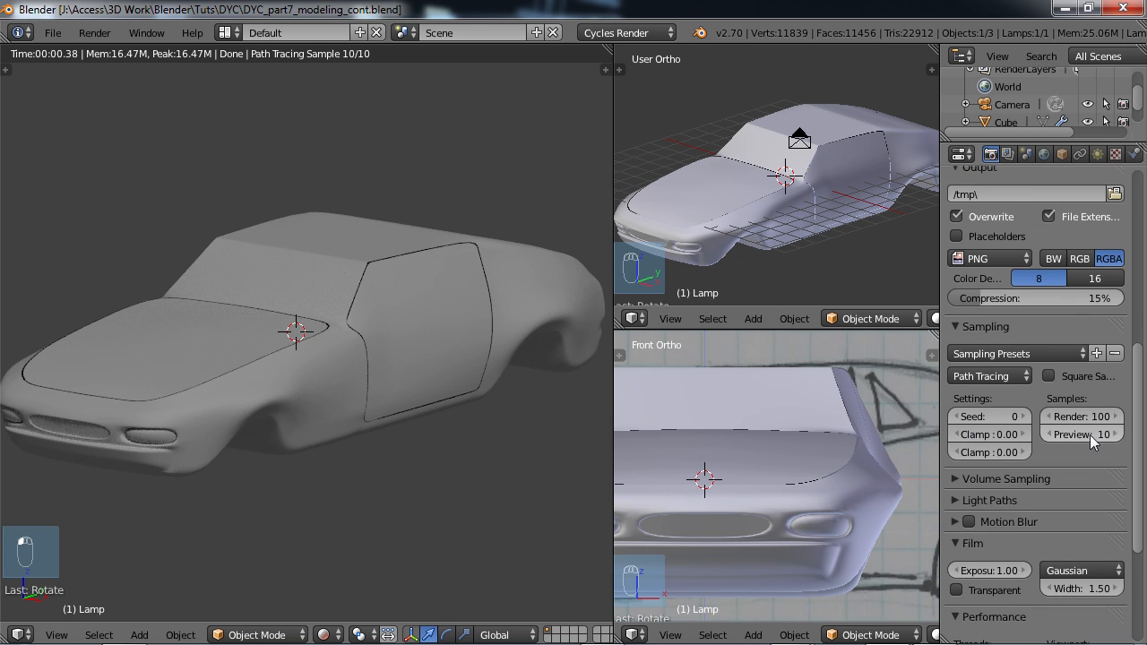
pyautogui.moveTo(261, 424); pyautogui.dragTo(265, 424, button='middle')
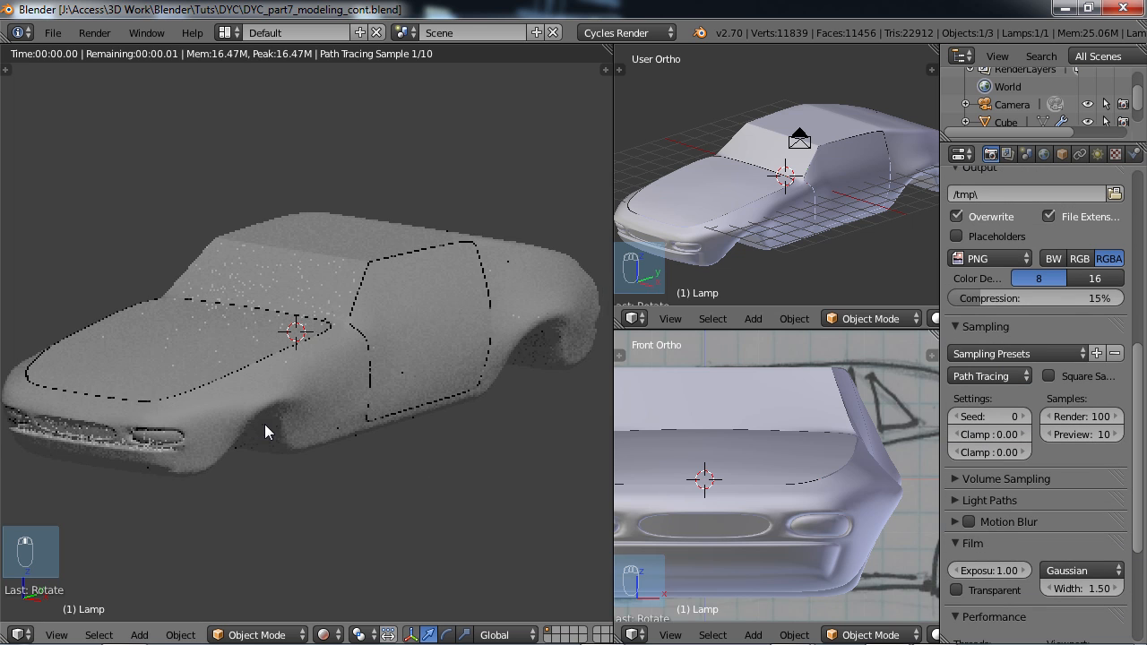
pyautogui.moveTo(371, 376); pyautogui.dragTo(378, 379, button='middle')
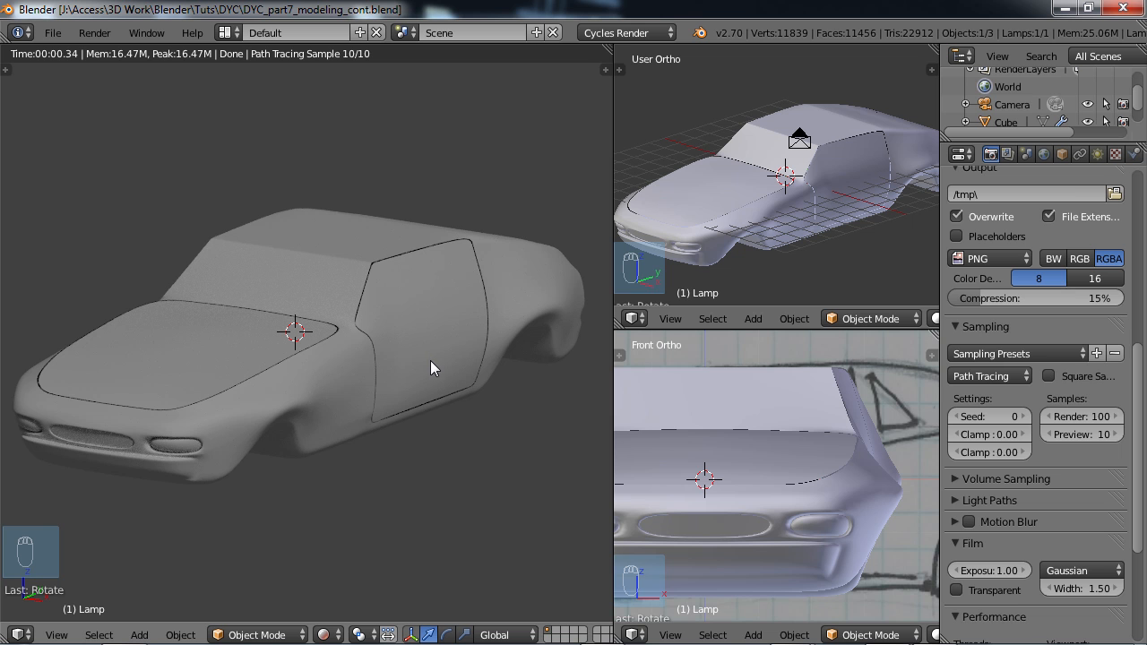
# - Return the viewport to Solid shading and examine the hood and its panel line up close
pyautogui.press('z')
pyautogui.press('z')
pyautogui.press('z')
pyautogui.moveTo(392, 402)
pyautogui.mouseDown(button='middle')
pyautogui.moveTo(321, 402)
pyautogui.moveTo(372, 353)
pyautogui.moveTo(383, 387)
pyautogui.moveTo(371, 376)
pyautogui.moveTo(484, 402)
pyautogui.moveTo(514, 375)
pyautogui.moveTo(412, 369)
pyautogui.moveTo(320, 395)
pyautogui.moveTo(368, 373)
pyautogui.moveTo(192, 387)
pyautogui.mouseUp(button='middle')
pyautogui.scroll(2, 330, 390)
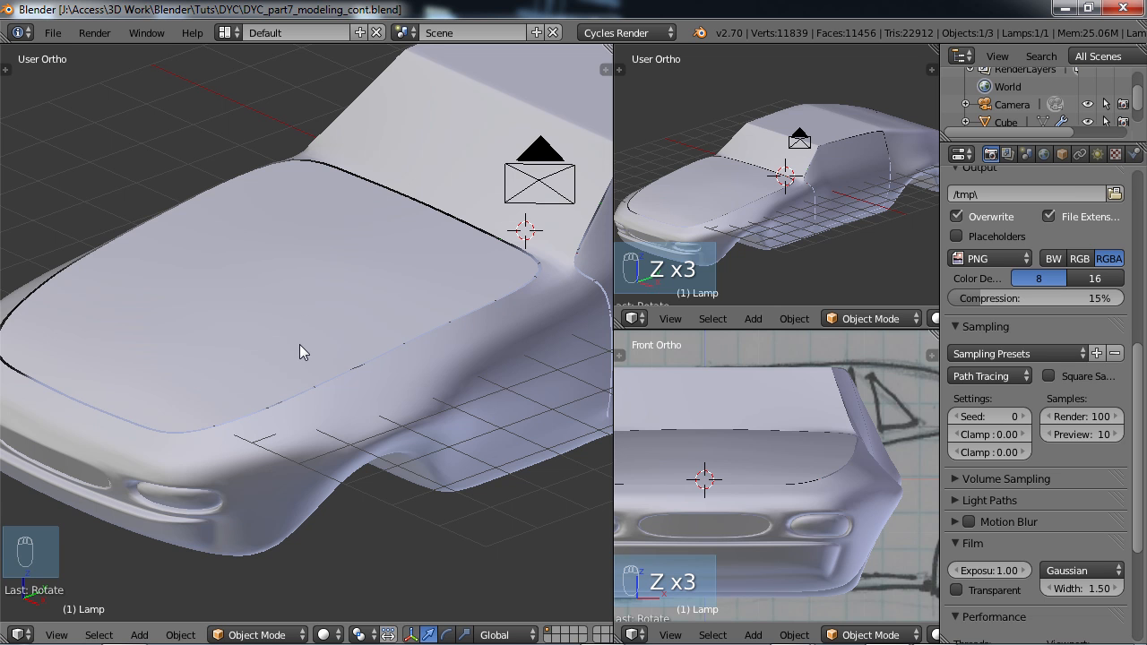
pyautogui.moveTo(265, 335); pyautogui.dragTo(355, 431, button='middle')
pyautogui.scroll(2, 291, 320)
pyautogui.scroll(-3, 248, 291)
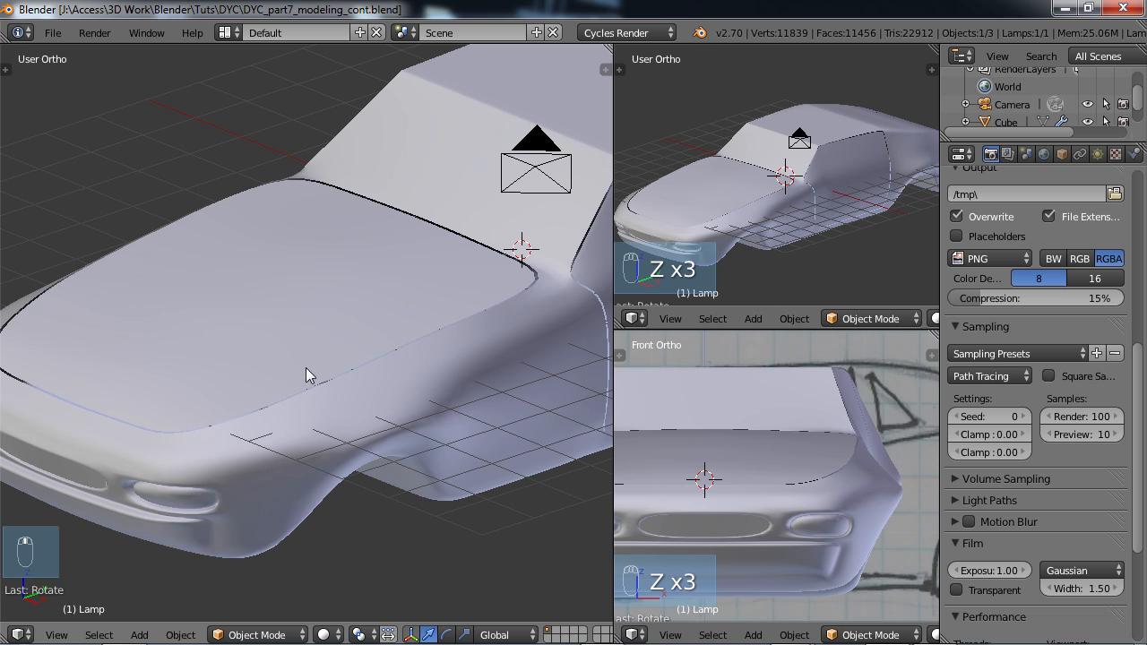
# - Maximize the main 3D view, select the car body, and enter Edit Mode with the front of the hood in view
pyautogui.press('Tab')
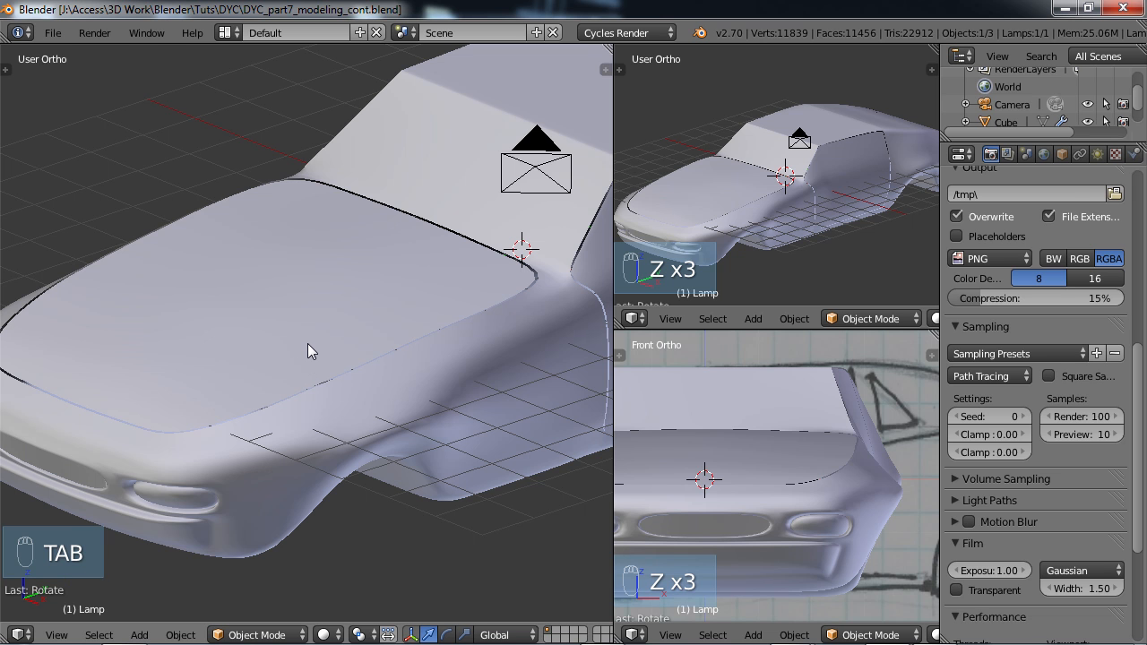
pyautogui.hotkey('ctrl', 'Up')
pyautogui.scroll(-2, 307, 344)
pyautogui.rightClick(509, 319)
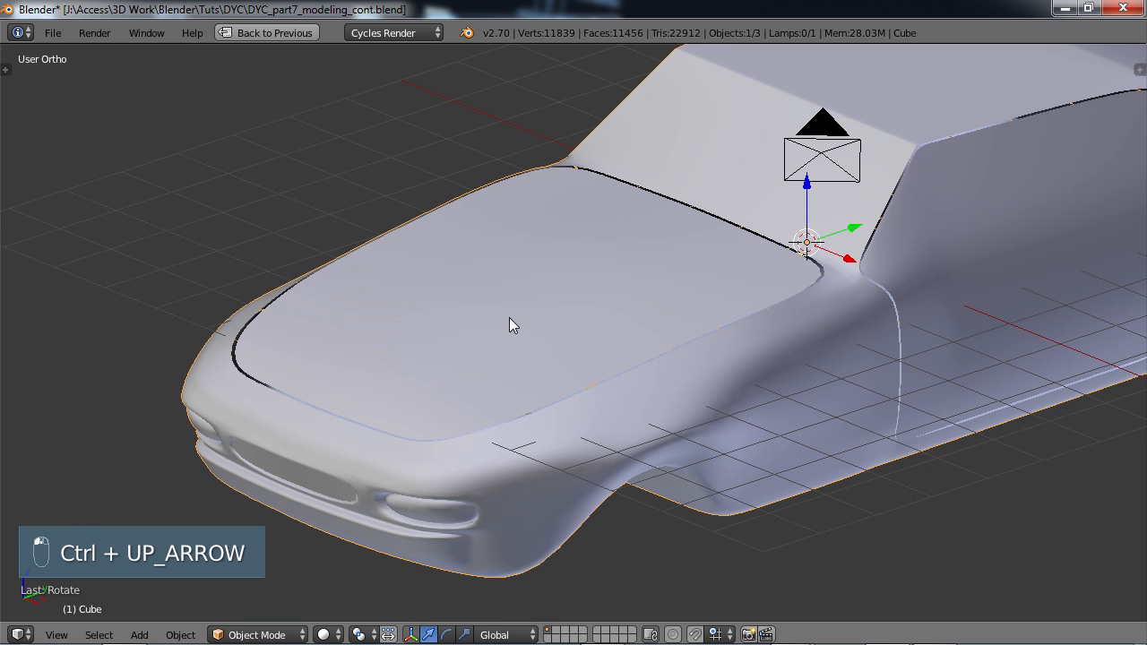
pyautogui.press('Tab')
pyautogui.scroll(-2, 514, 325)
pyautogui.keyDown('shift'); pyautogui.moveTo(513, 361); pyautogui.dragTo(407, 356, button='middle'); pyautogui.keyUp('shift')
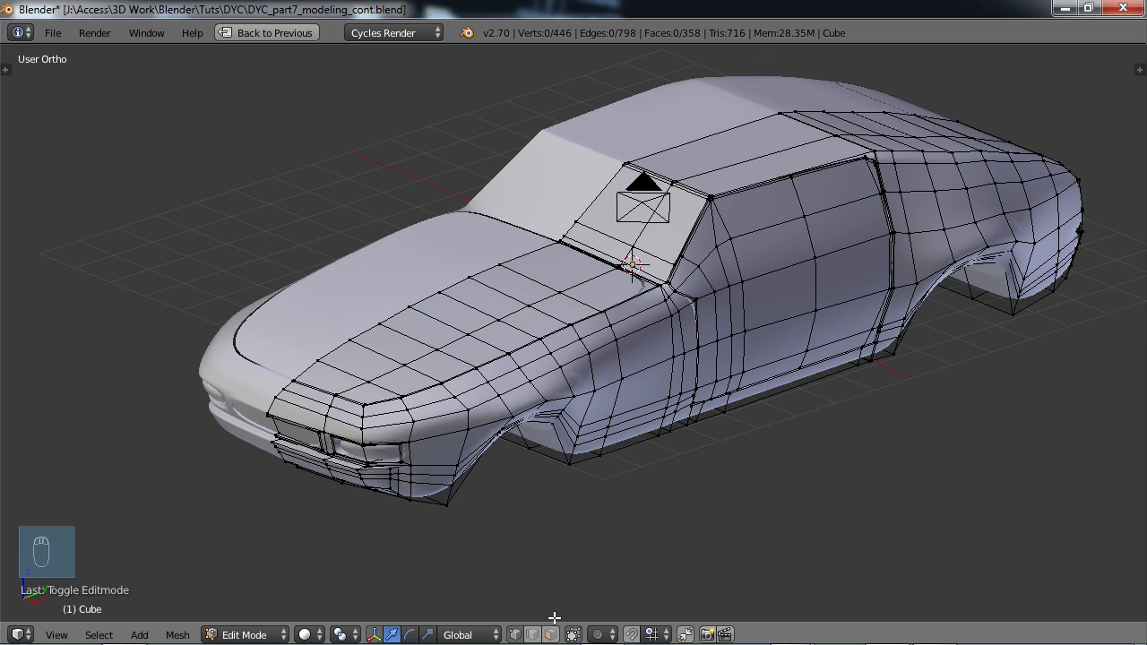
pyautogui.moveTo(478, 465); pyautogui.dragTo(723, 138, button='middle')
pyautogui.scroll(3, 470, 509)
pyautogui.scroll(3, 557, 280)
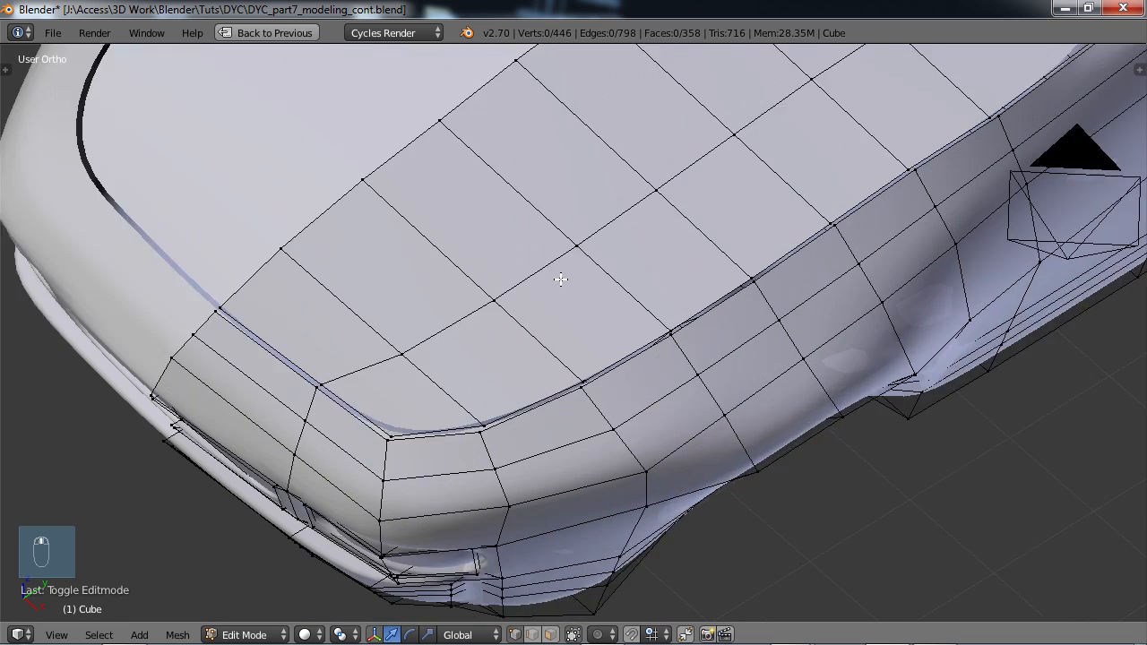
# - Select the hood panel's open border edges along the front, the side and the rear by the windshield
pyautogui.keyDown('alt'); pyautogui.rightClick(206, 345); pyautogui.keyUp('alt')
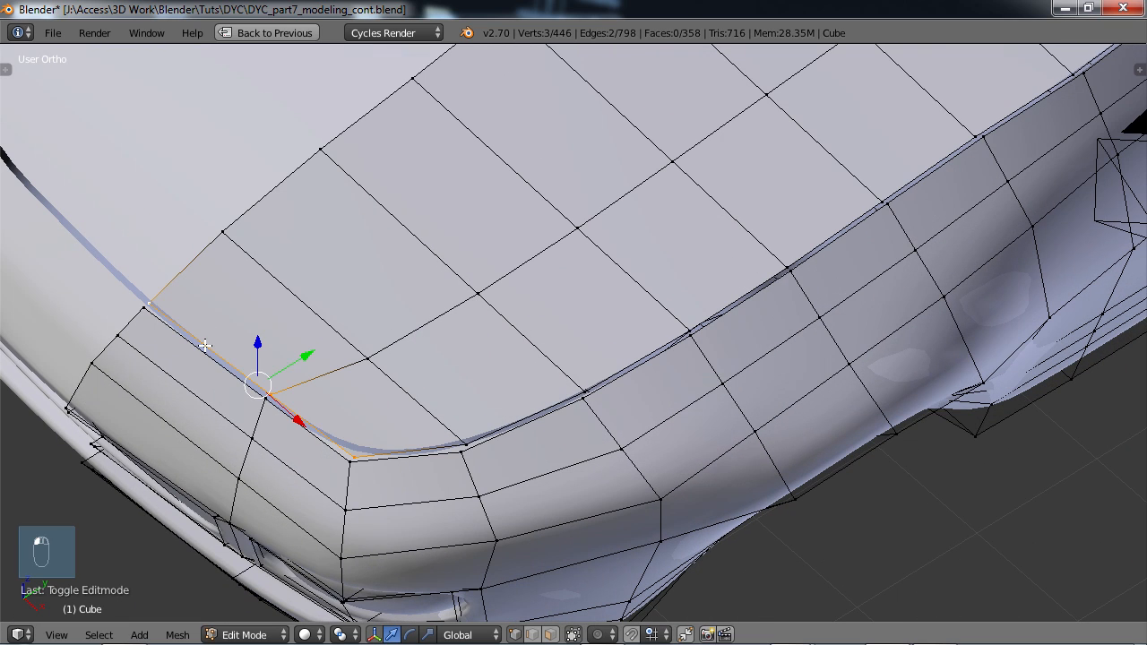
pyautogui.keyDown('alt'); pyautogui.keyDown('shift'); pyautogui.rightClick(526, 411); pyautogui.keyUp('shift'); pyautogui.keyUp('alt')
pyautogui.keyDown('shift'); pyautogui.moveTo(761, 129); pyautogui.dragTo(471, 504, button='middle'); pyautogui.keyUp('shift')
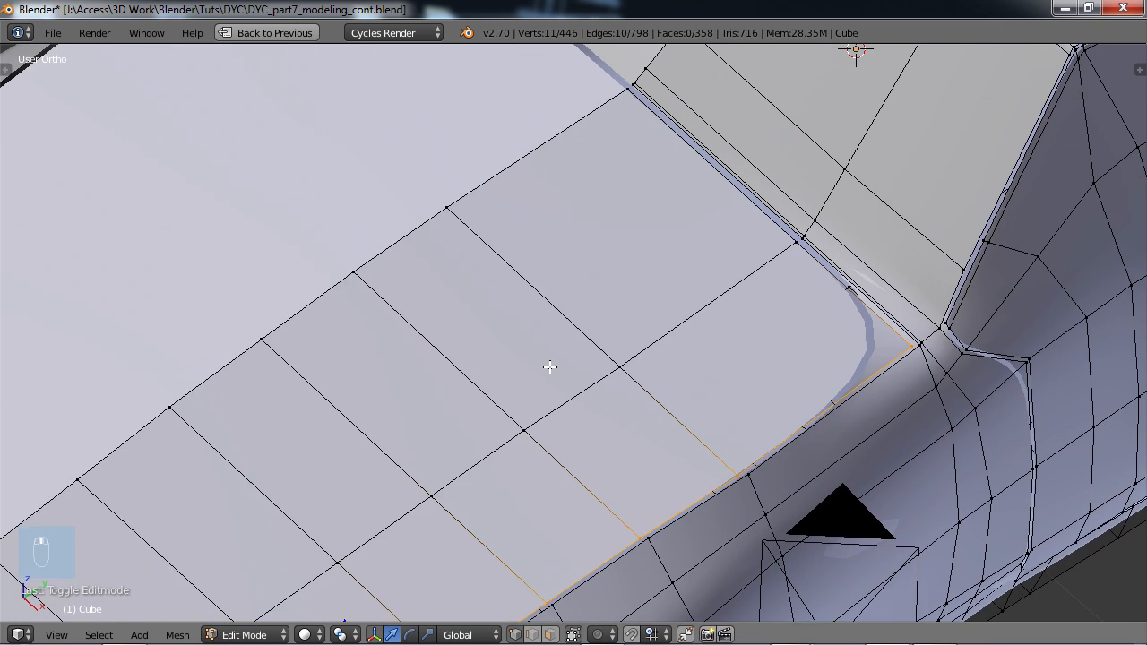
pyautogui.keyDown('shift'); pyautogui.moveTo(553, 361); pyautogui.dragTo(507, 409, button='middle'); pyautogui.keyUp('shift')
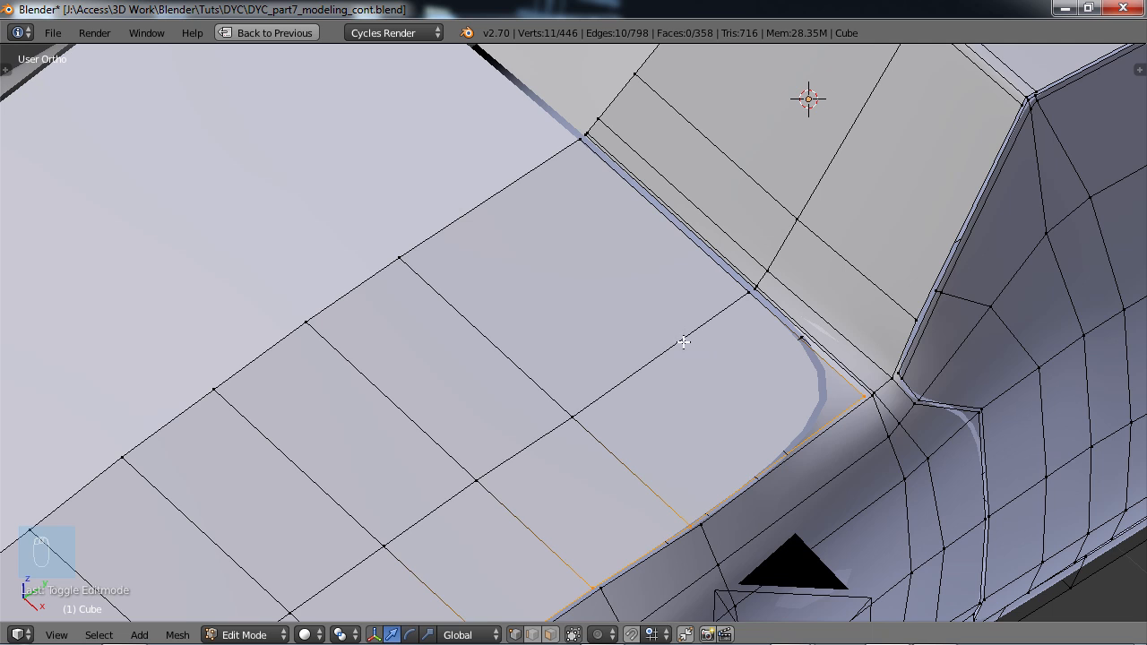
pyautogui.keyDown('shift'); pyautogui.moveTo(674, 365); pyautogui.dragTo(618, 377, button='middle'); pyautogui.keyUp('shift')
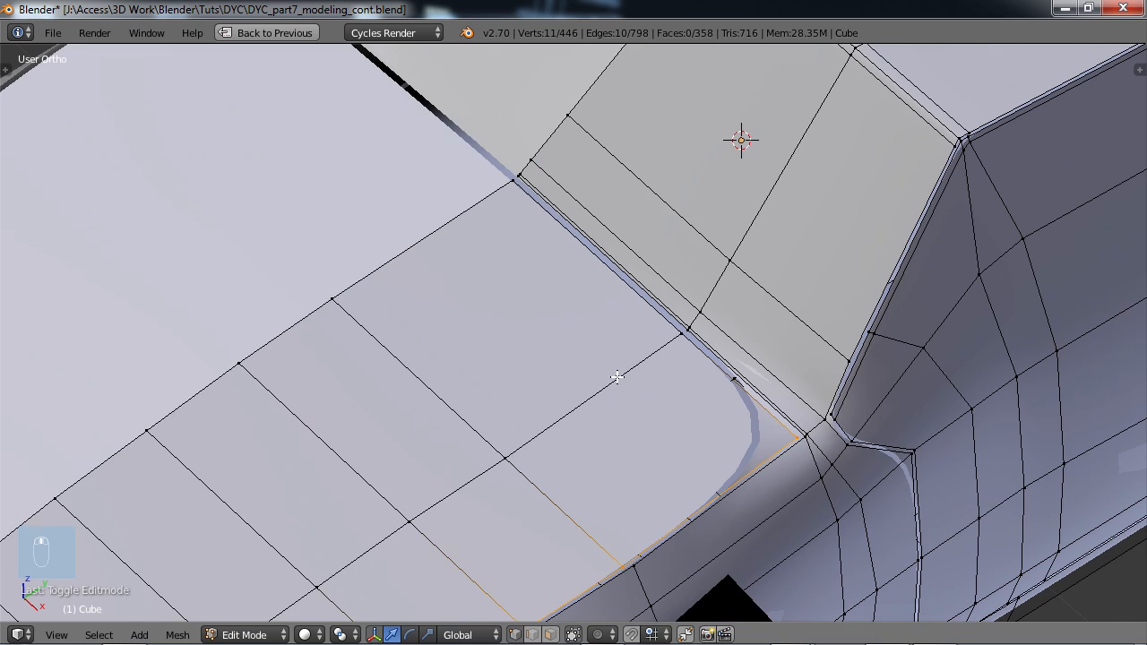
pyautogui.keyDown('alt'); pyautogui.keyDown('shift'); pyautogui.rightClick(649, 309); pyautogui.keyUp('shift'); pyautogui.keyUp('alt')
pyautogui.scroll(-6, 578, 323)
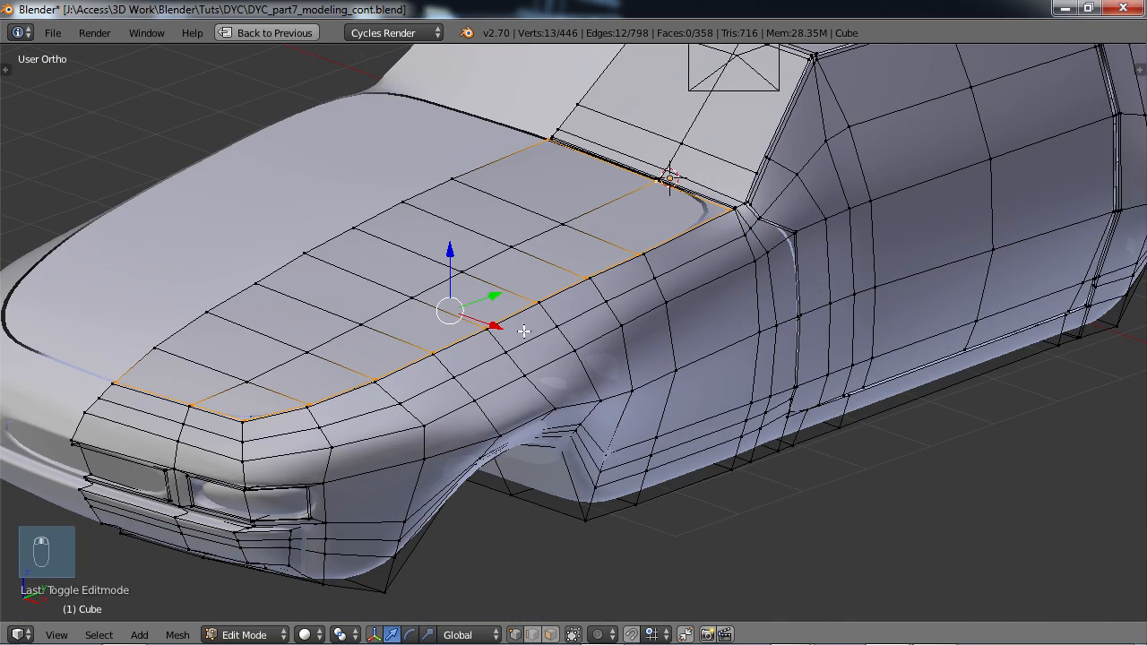
# - Extrude the selected hood border edges in place without moving the new edges
pyautogui.moveTo(586, 277); pyautogui.dragTo(608, 340, button='middle')
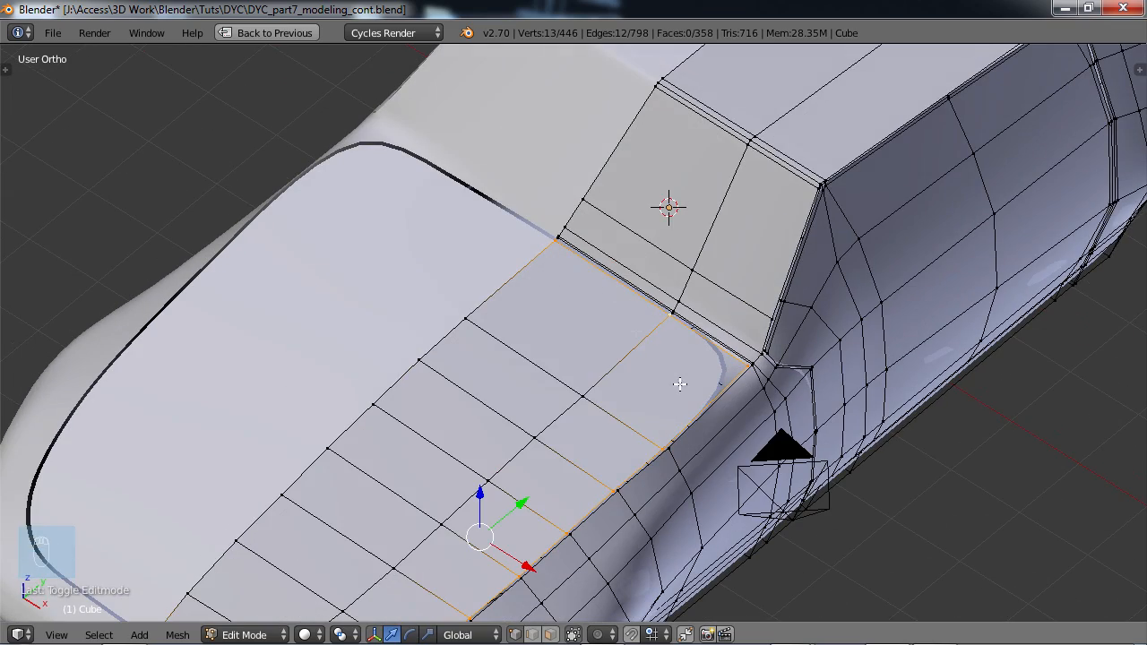
pyautogui.keyDown('shift'); pyautogui.moveTo(583, 379); pyautogui.dragTo(602, 338, button='middle'); pyautogui.keyUp('shift')
pyautogui.moveTo(518, 423); pyautogui.dragTo(507, 399, button='middle')
pyautogui.moveTo(580, 337); pyautogui.dragTo(637, 360, button='middle')
pyautogui.press('e')
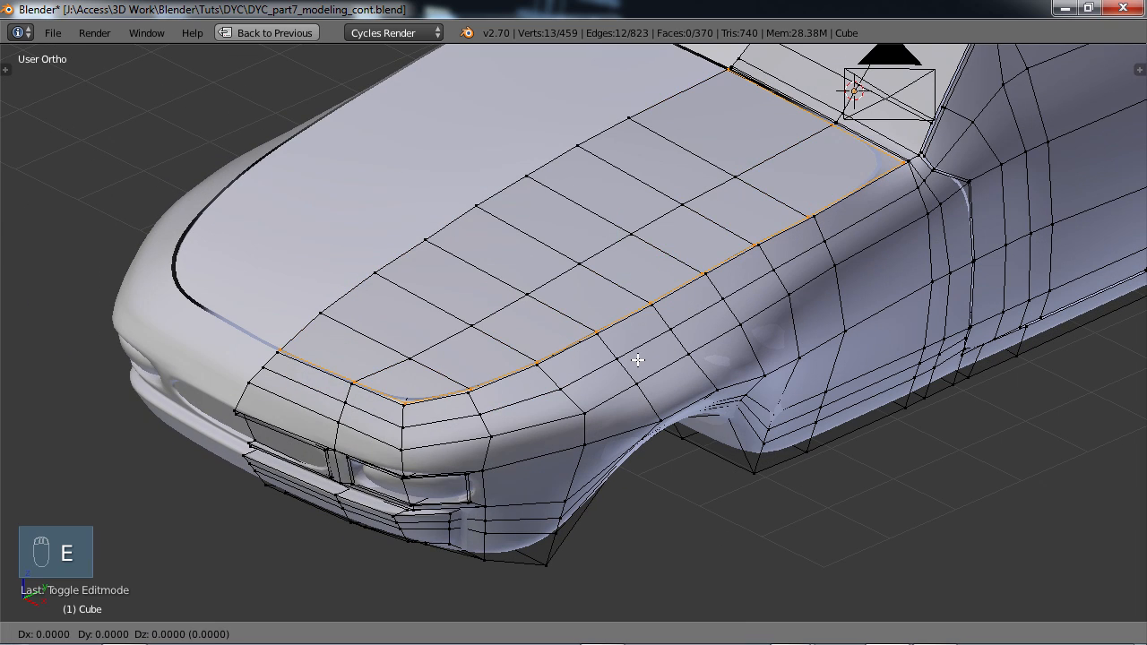
pyautogui.rightClick(637, 359)
# - Try lowering the extruded hood border along the Z axis, and undo the move
pyautogui.click(617, 222)
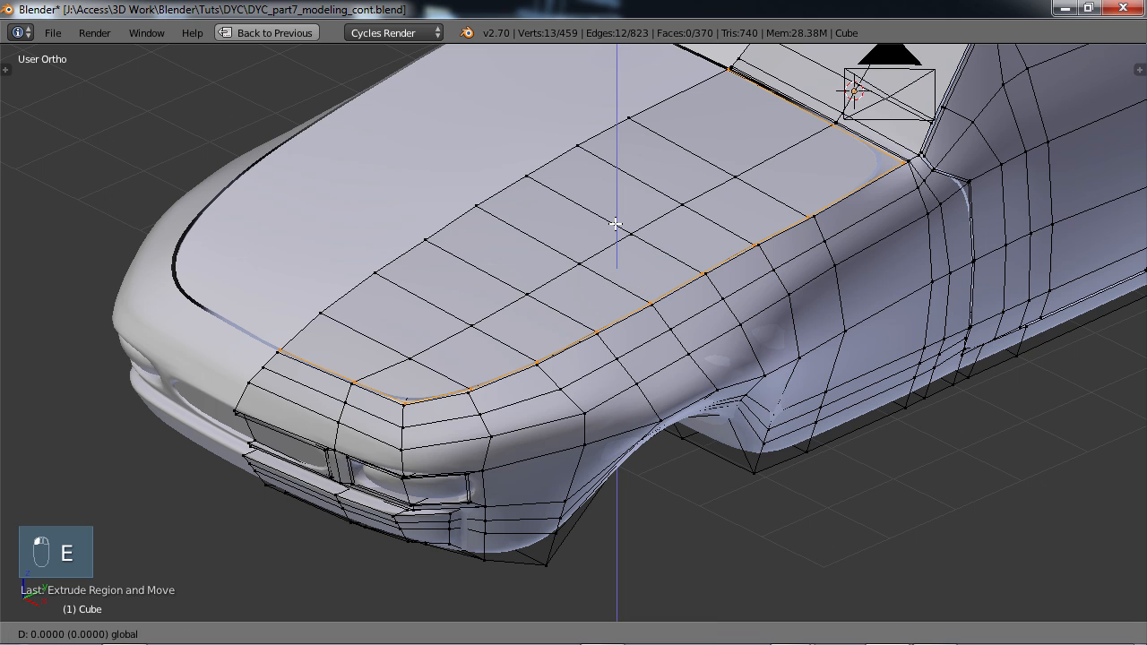
pyautogui.moveTo(616, 224); pyautogui.dragTo(617, 229)
pyautogui.keyDown('shift'); pyautogui.moveTo(674, 253); pyautogui.dragTo(462, 354, button='middle'); pyautogui.keyUp('shift')
pyautogui.scroll(1, 464, 359)
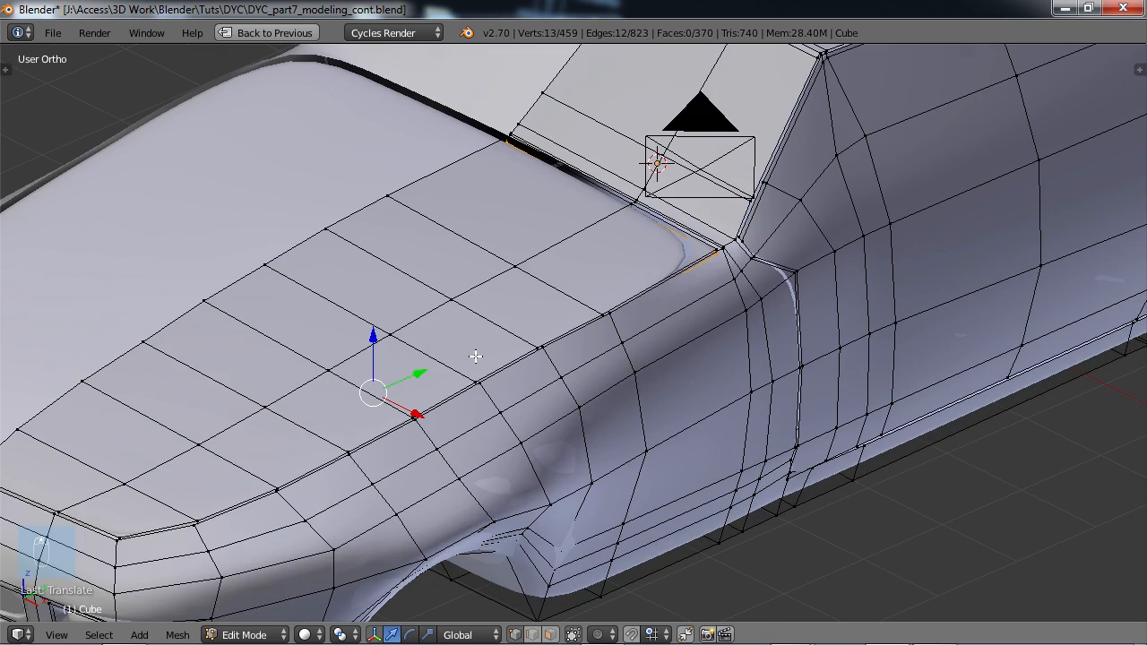
pyautogui.hotkey('ctrl', 'z')
pyautogui.hotkey('ctrl', 'z')
# - Lower the extruded hood border by a tiny amount along the Z axis to form a tight lip at the panel edge
pyautogui.keyDown('shift'); pyautogui.moveTo(503, 335); pyautogui.dragTo(743, 217, button='middle'); pyautogui.keyUp('shift')
pyautogui.moveTo(671, 309); pyautogui.dragTo(634, 286, button='middle')
pyautogui.scroll(8, 634, 286)
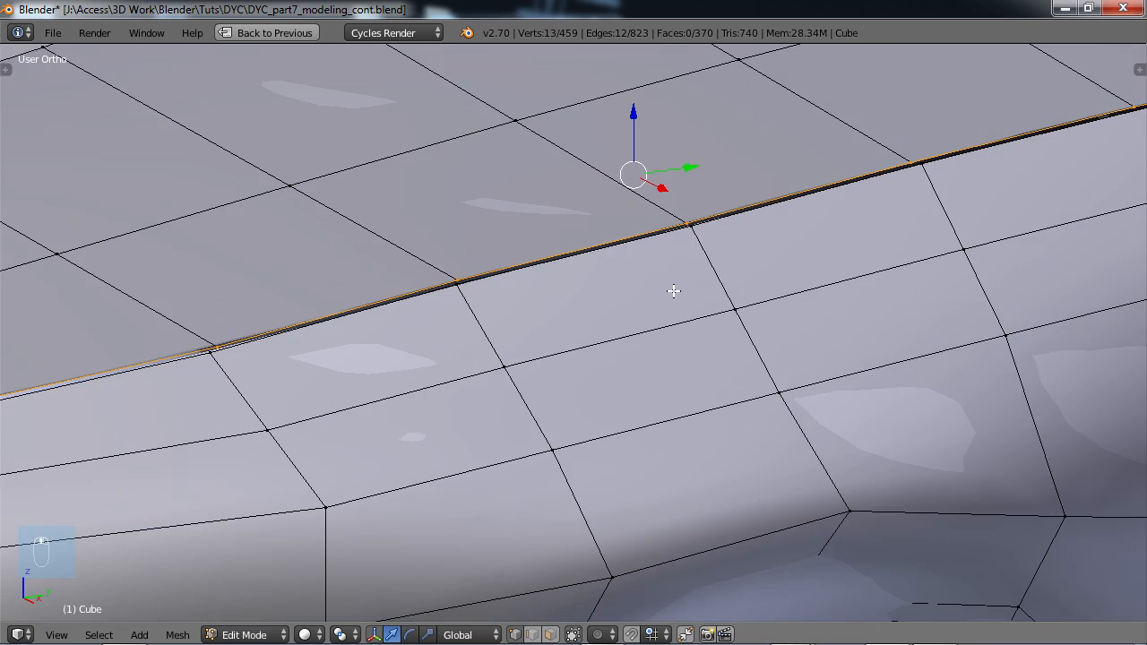
pyautogui.scroll(1, 673, 291)
pyautogui.keyDown('shift'); pyautogui.moveTo(650, 271); pyautogui.dragTo(571, 381, button='middle'); pyautogui.keyUp('shift')
pyautogui.scroll(1, 658, 336)
pyautogui.scroll(1, 658, 336)
pyautogui.keyDown('shift'); pyautogui.moveTo(665, 315); pyautogui.dragTo(620, 344, button='middle'); pyautogui.keyUp('shift')
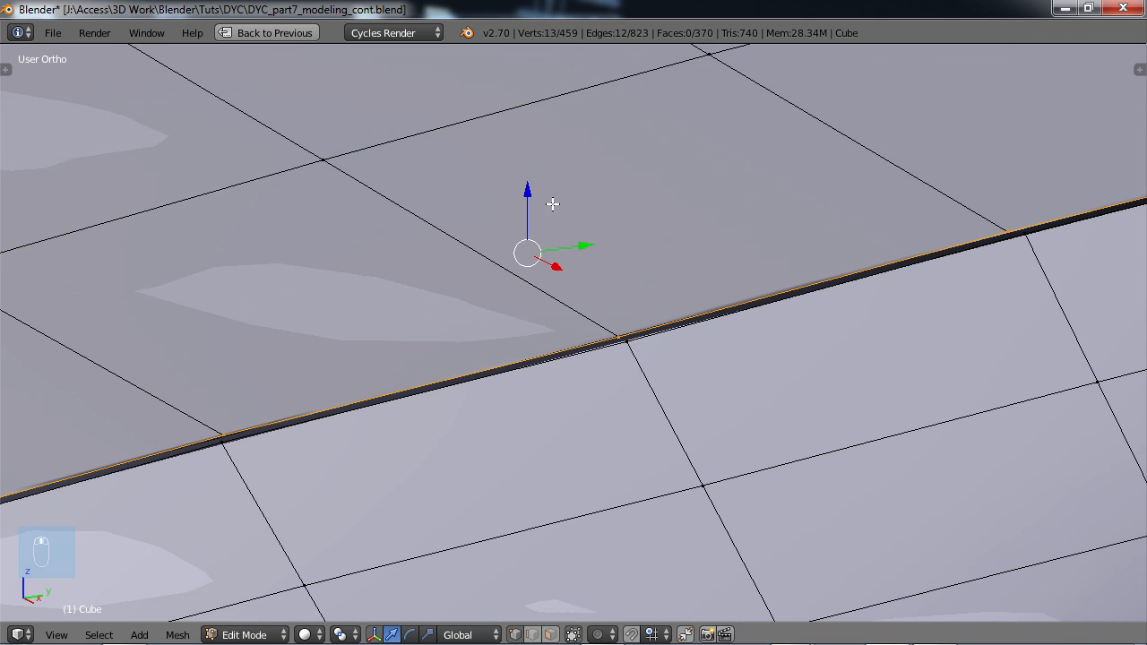
pyautogui.click(528, 192)
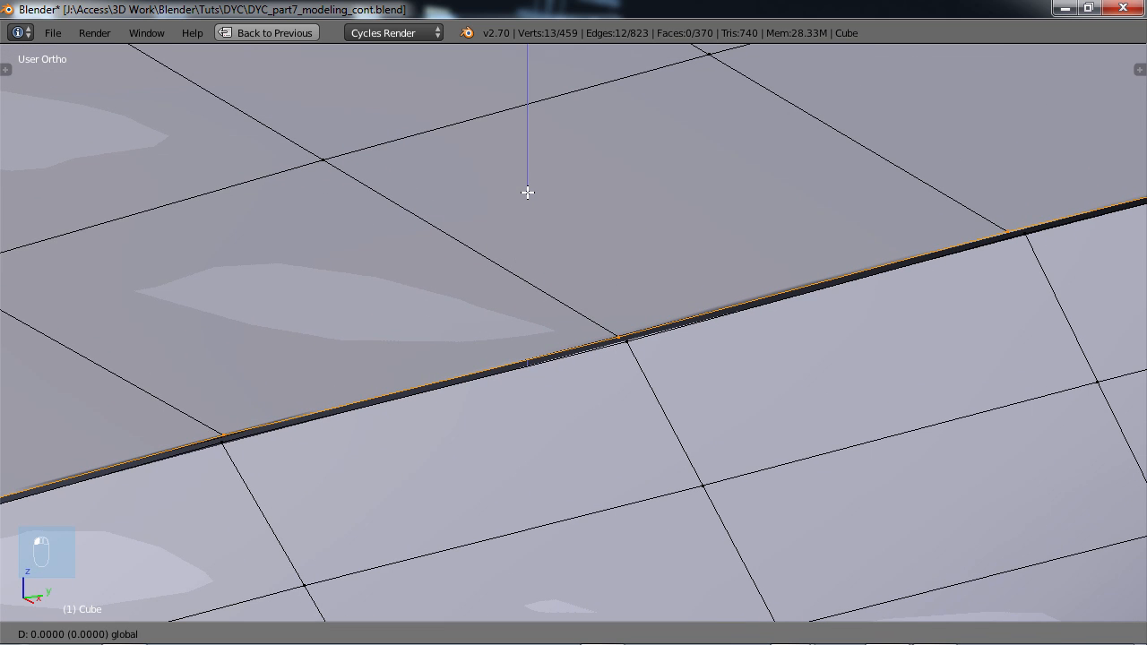
pyautogui.moveTo(528, 191); pyautogui.dragTo(528, 197)
pyautogui.scroll(-3, 553, 180)
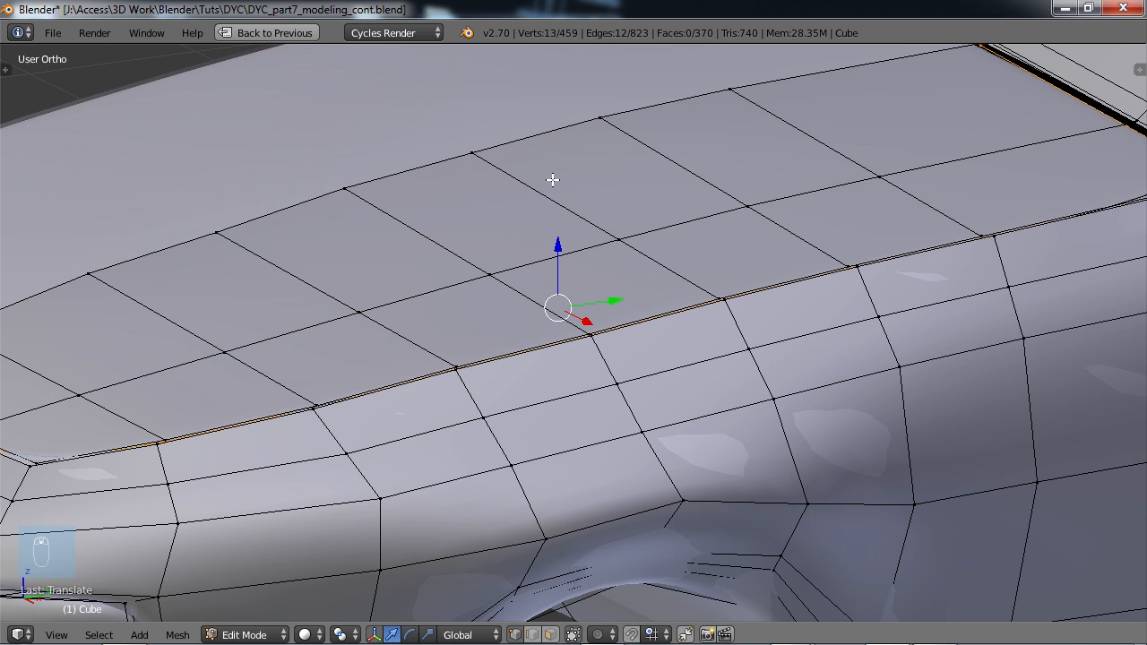
# - Extrude the hood border again and move the new edges farther down along the Z axis to give the panel edge depth
pyautogui.press('e')
pyautogui.rightClick(553, 179)
pyautogui.moveTo(560, 244); pyautogui.dragTo(558, 260)
pyautogui.scroll(-3, 554, 283)
pyautogui.moveTo(550, 326); pyautogui.dragTo(587, 329, button='middle')
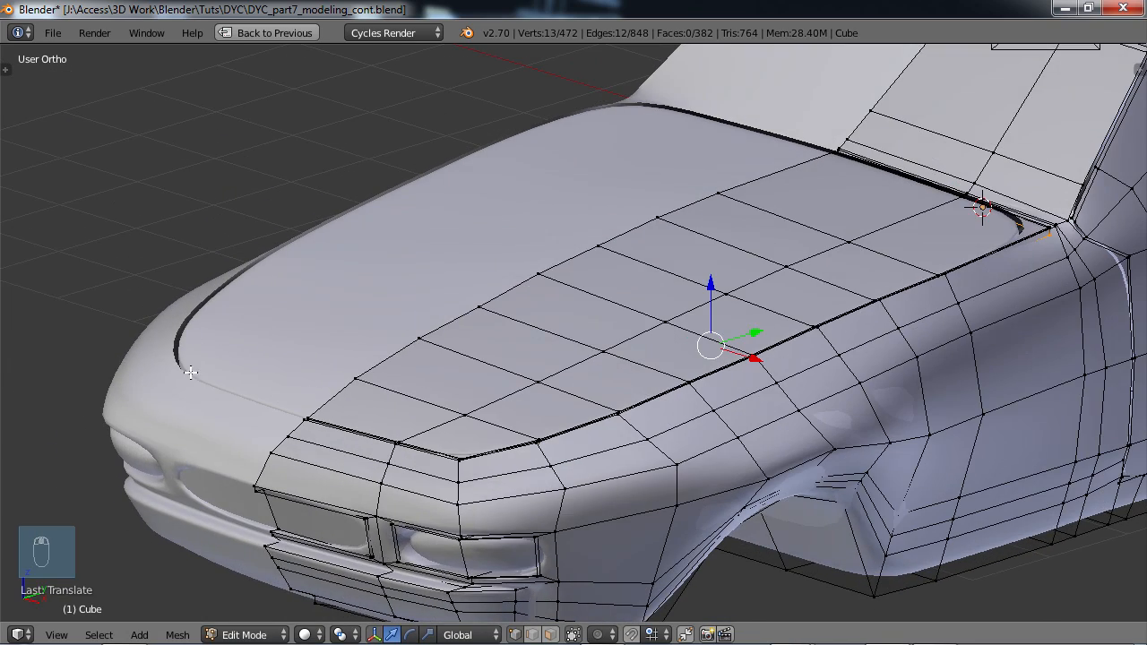
# - Examine the hood's panel gap from the front edge back along the side to the corner at the windshield base
pyautogui.moveTo(247, 377); pyautogui.dragTo(167, 379, button='middle')
pyautogui.scroll(4, 159, 373)
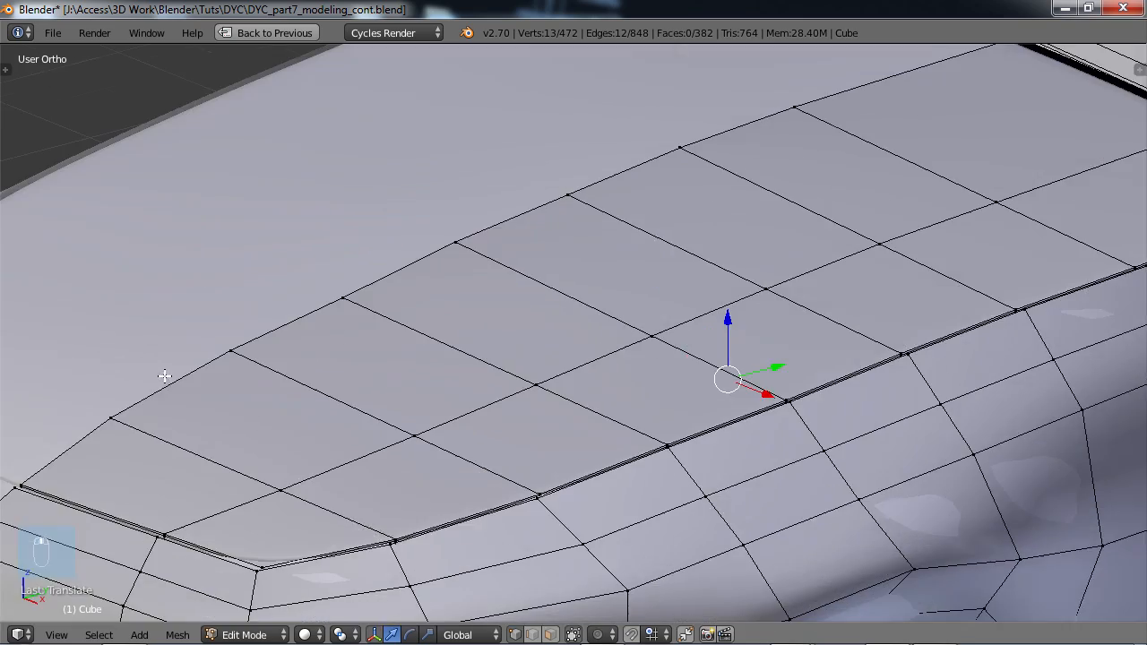
pyautogui.moveTo(255, 355); pyautogui.dragTo(228, 259, button='middle')
pyautogui.scroll(-3, 159, 182)
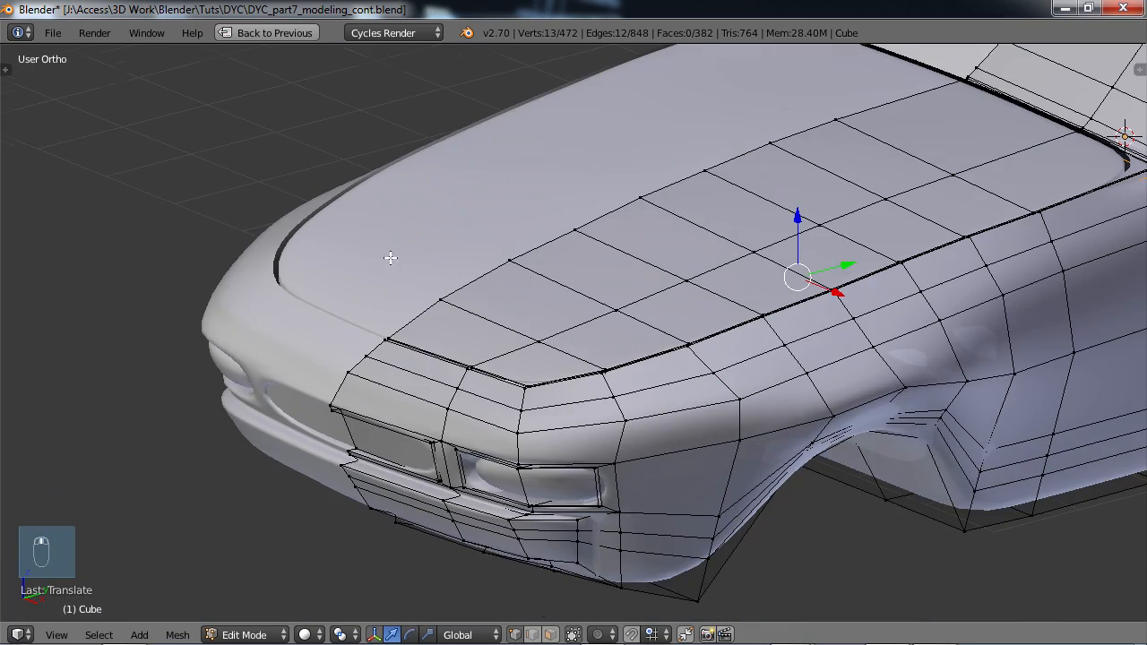
pyautogui.moveTo(686, 294); pyautogui.dragTo(645, 299, button='middle')
pyautogui.scroll(3, 671, 300)
pyautogui.moveTo(739, 329); pyautogui.dragTo(592, 302, button='middle')
pyautogui.keyDown('shift'); pyautogui.moveTo(673, 236); pyautogui.dragTo(616, 362, button='middle'); pyautogui.keyUp('shift')
pyautogui.scroll(4, 619, 283)
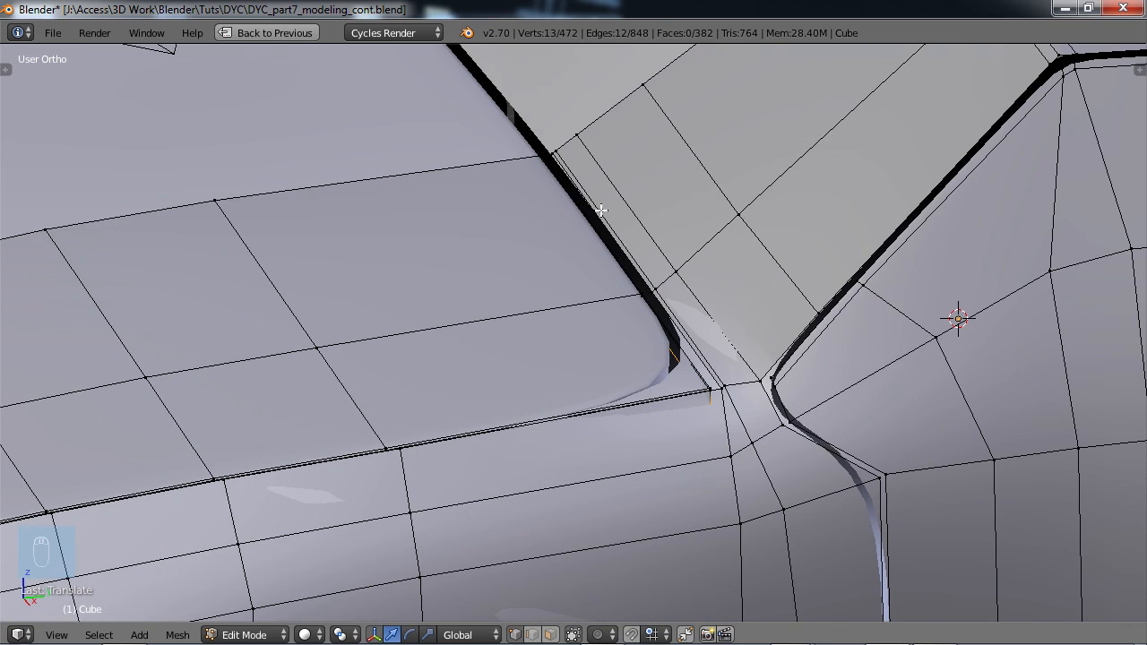
pyautogui.scroll(2, 585, 201)
pyautogui.keyDown('shift'); pyautogui.moveTo(631, 151); pyautogui.dragTo(597, 326, button='middle'); pyautogui.keyUp('shift')
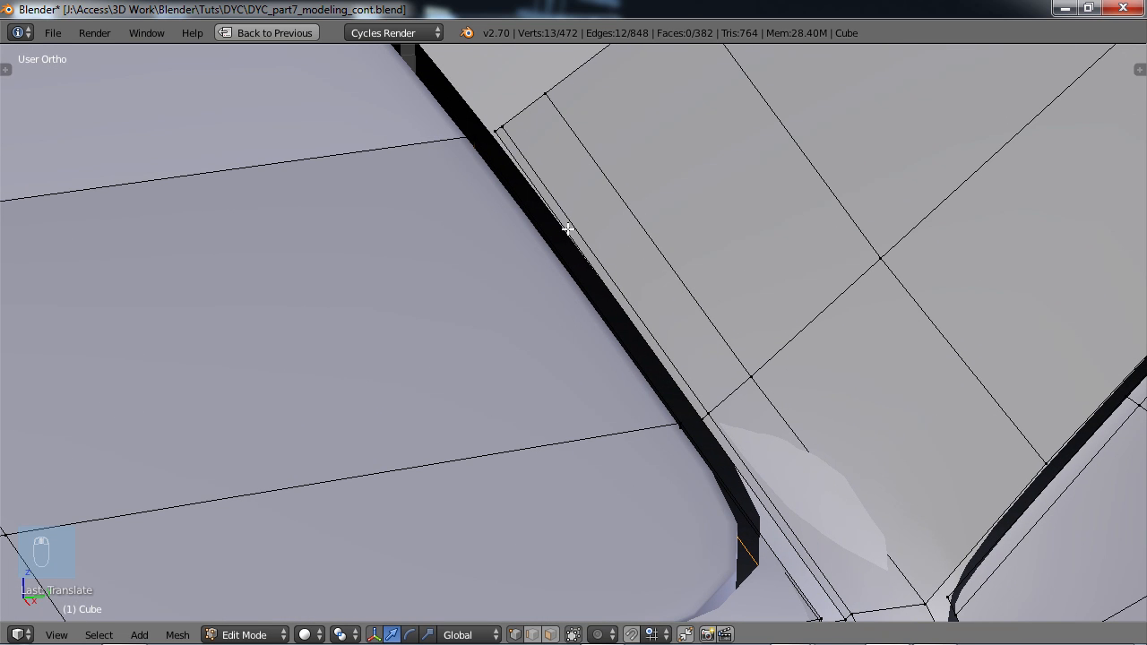
# - Examine the selected body border along the hood gap, from the windshield corner toward the front and back
pyautogui.moveTo(525, 178); pyautogui.dragTo(630, 122, button='middle')
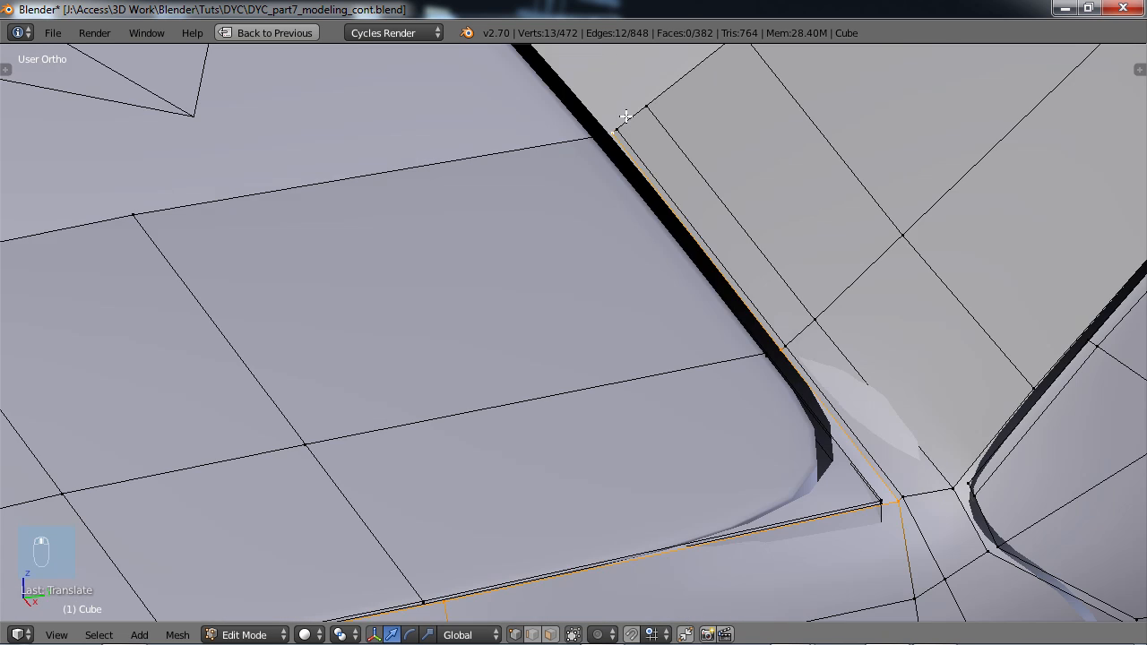
pyautogui.keyDown('shift'); pyautogui.moveTo(688, 410); pyautogui.dragTo(937, 164, button='middle'); pyautogui.keyUp('shift')
pyautogui.keyDown('shift'); pyautogui.moveTo(287, 367); pyautogui.dragTo(1057, 247, button='middle'); pyautogui.keyUp('shift')
pyautogui.keyDown('shift'); pyautogui.moveTo(484, 346); pyautogui.dragTo(911, 255, button='middle'); pyautogui.keyUp('shift')
pyautogui.keyDown('shift'); pyautogui.moveTo(400, 361); pyautogui.dragTo(555, 349, button='middle'); pyautogui.keyUp('shift')
pyautogui.scroll(-2, 583, 351)
pyautogui.keyDown('shift'); pyautogui.moveTo(723, 322); pyautogui.dragTo(452, 388, button='middle'); pyautogui.keyUp('shift')
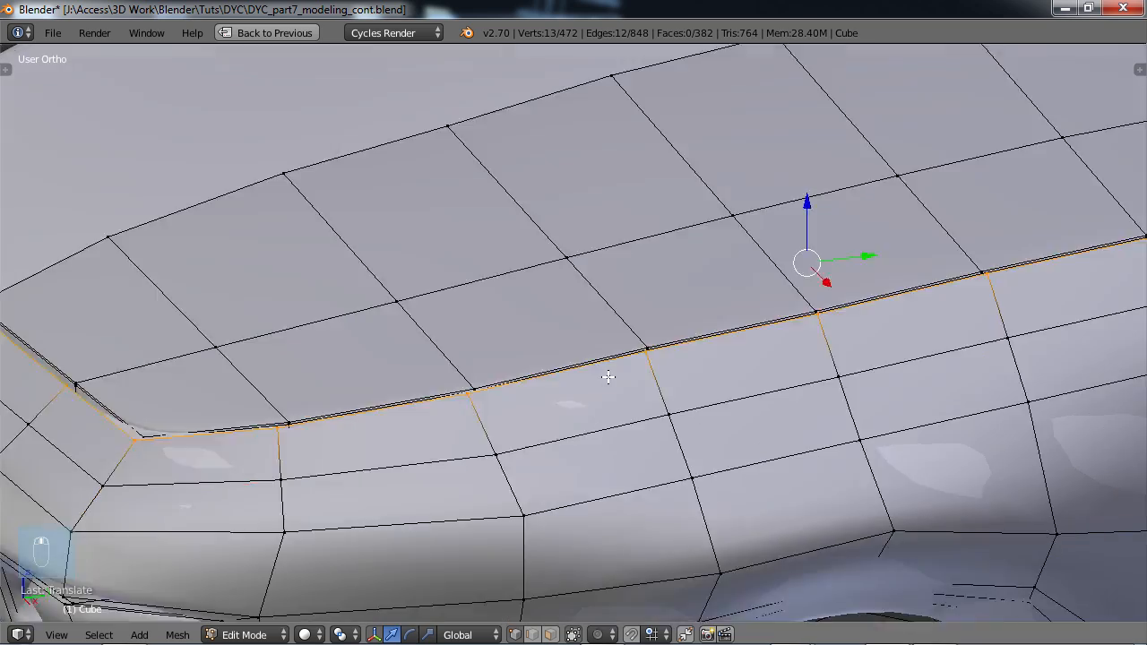
pyautogui.moveTo(604, 400); pyautogui.dragTo(607, 371, button='middle')
pyautogui.keyDown('shift'); pyautogui.moveTo(583, 305); pyautogui.dragTo(219, 486, button='middle'); pyautogui.keyUp('shift')
pyautogui.moveTo(835, 311)
pyautogui.keyDown('shift'); pyautogui.mouseDown(button='middle')
pyautogui.moveTo(445, 364)
pyautogui.moveTo(241, 428)
pyautogui.mouseUp(button='middle'); pyautogui.keyUp('shift')
# - Extrude the body-side border around the hood and lower the new edges by a tiny amount along the Z axis
pyautogui.scroll(4, 434, 387)
pyautogui.scroll(3, 434, 387)
pyautogui.moveTo(442, 336)
pyautogui.keyDown('shift'); pyautogui.mouseDown(button='middle')
pyautogui.moveTo(345, 538)
pyautogui.moveTo(378, 609)
pyautogui.mouseUp(button='middle'); pyautogui.keyUp('shift')
pyautogui.keyDown('shift'); pyautogui.moveTo(373, 386); pyautogui.dragTo(492, 506, button='middle'); pyautogui.keyUp('shift')
pyautogui.press('e')
pyautogui.rightClick(490, 426)
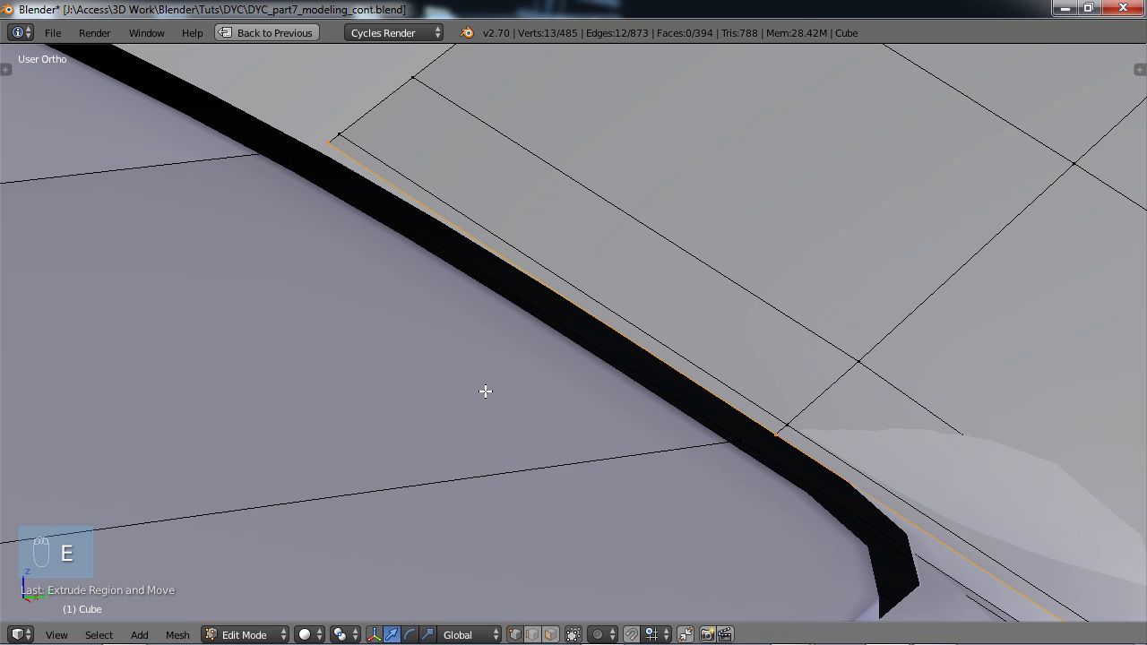
pyautogui.press('g')
pyautogui.press('z')
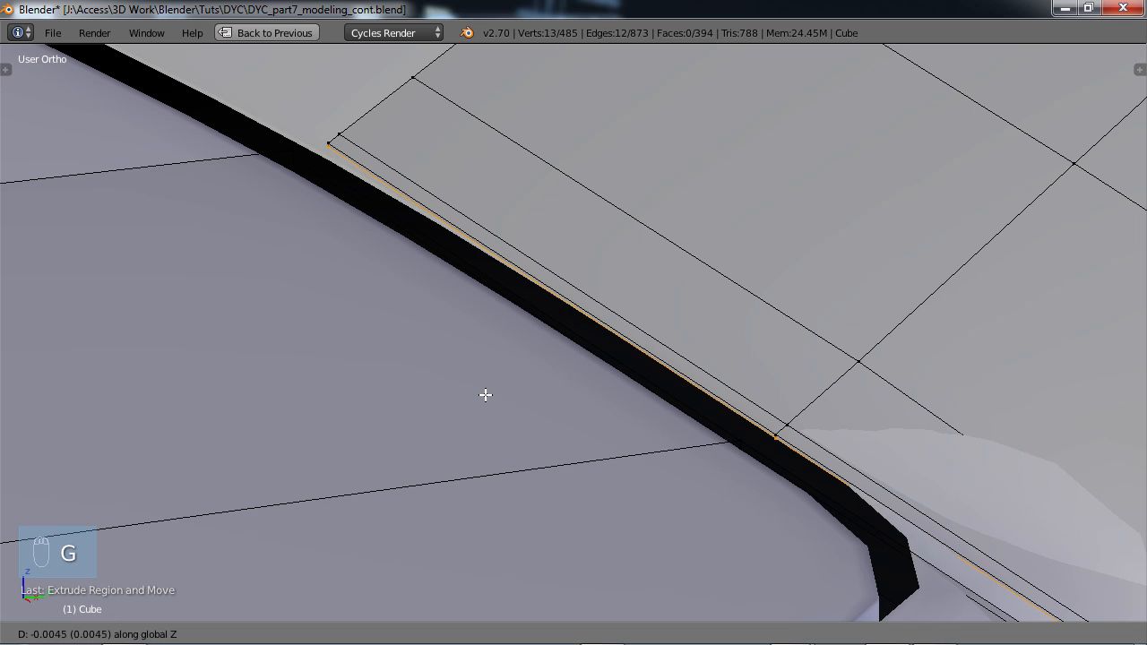
pyautogui.click(485, 397)
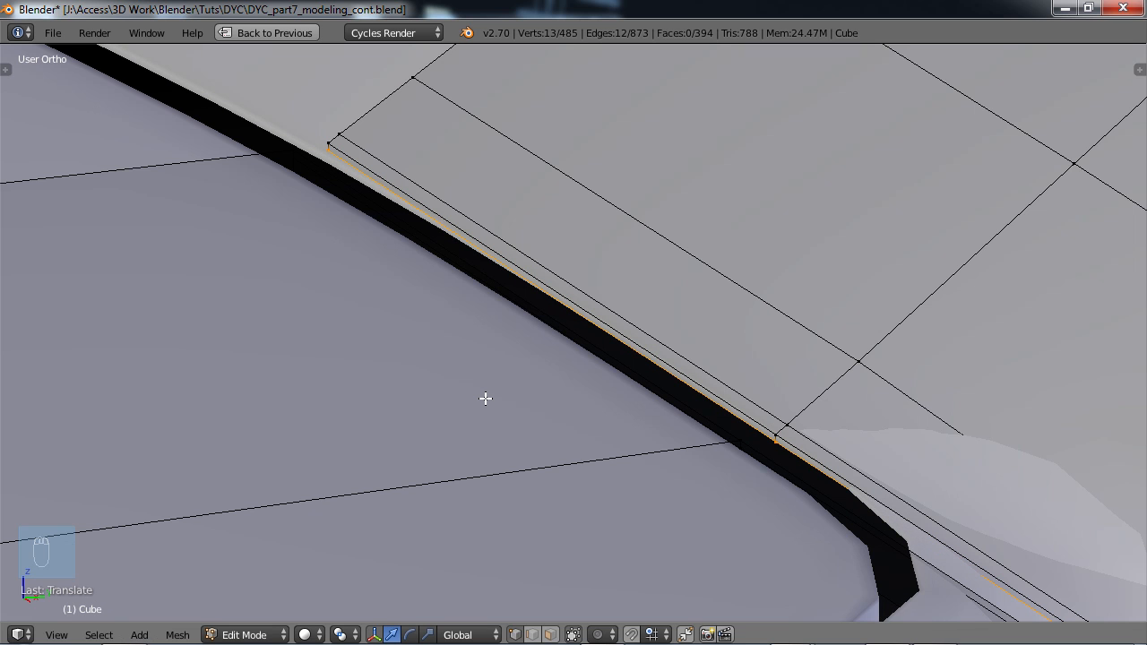
# - Extrude the body-side border again, lower the new edges much farther along the Z axis, and check the gap in Object Mode
pyautogui.press('e')
pyautogui.rightClick(485, 398)
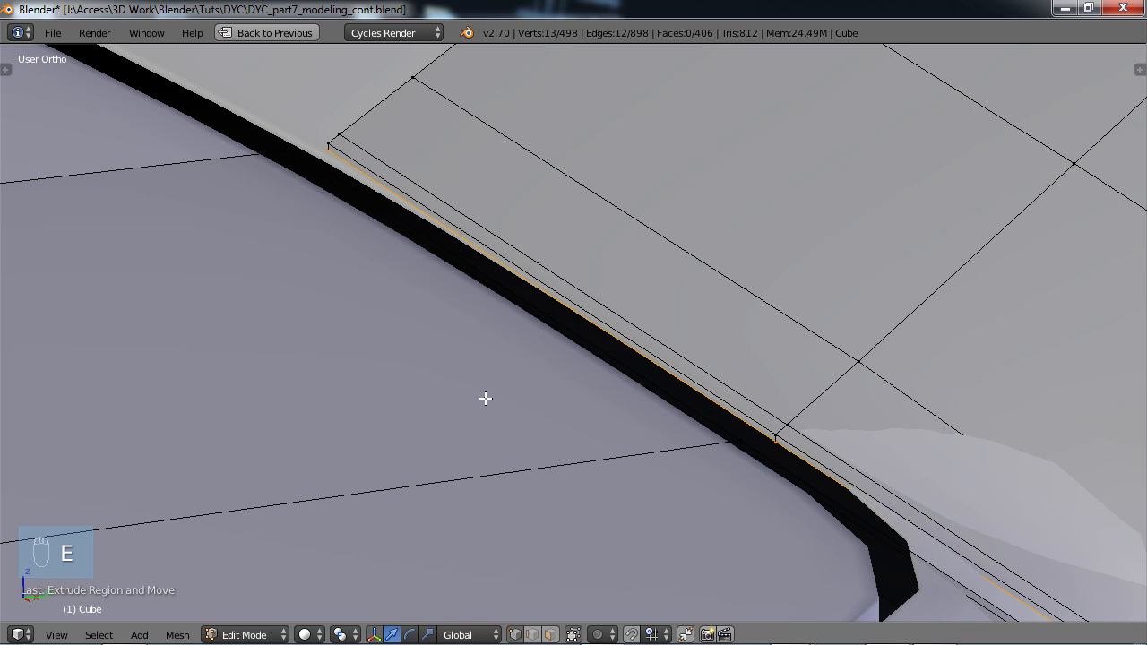
pyautogui.press('g')
pyautogui.press('z')
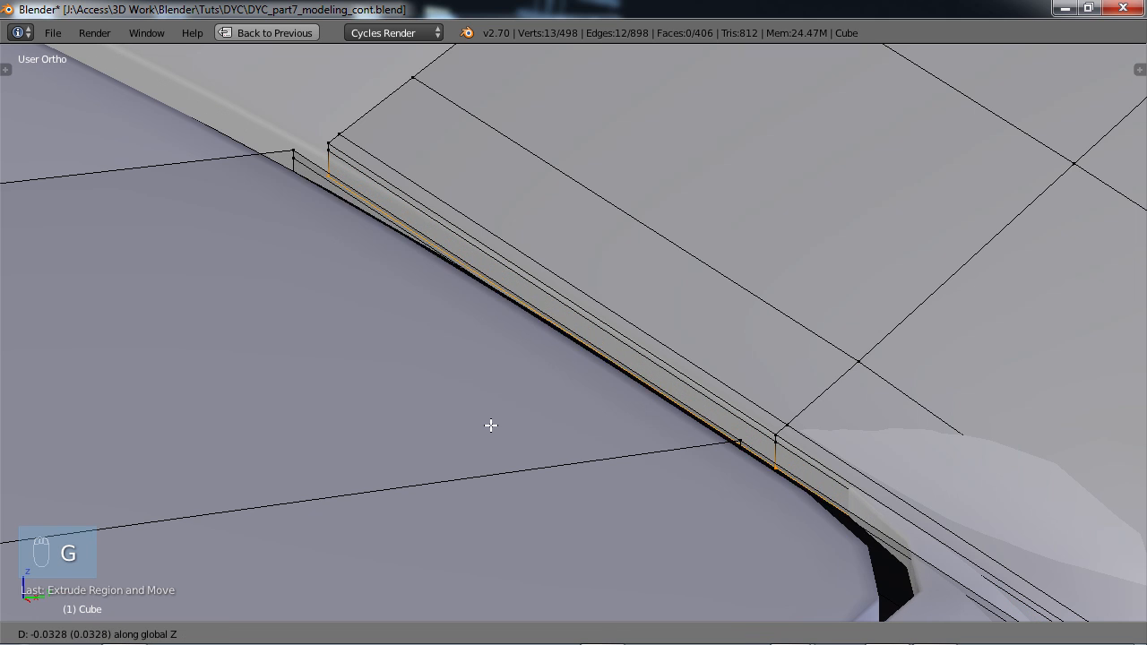
pyautogui.click(491, 506)
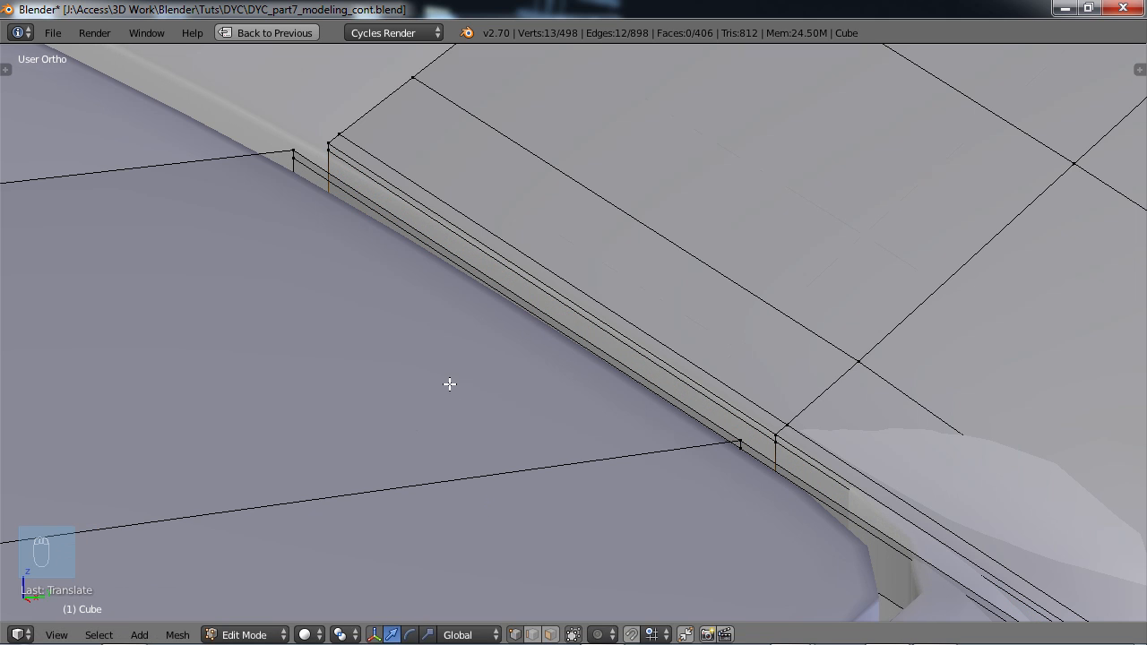
pyautogui.scroll(-8, 452, 387)
pyautogui.moveTo(458, 420); pyautogui.dragTo(487, 451, button='middle')
pyautogui.press('Tab')
pyautogui.scroll(-3, 499, 429)
pyautogui.press('Tab')
# - Select the vertices along the hood's rear edge at the windshield base, from the centerline to the outer corner
pyautogui.keyDown('shift'); pyautogui.moveTo(591, 452); pyautogui.dragTo(608, 338, button='middle'); pyautogui.keyUp('shift')
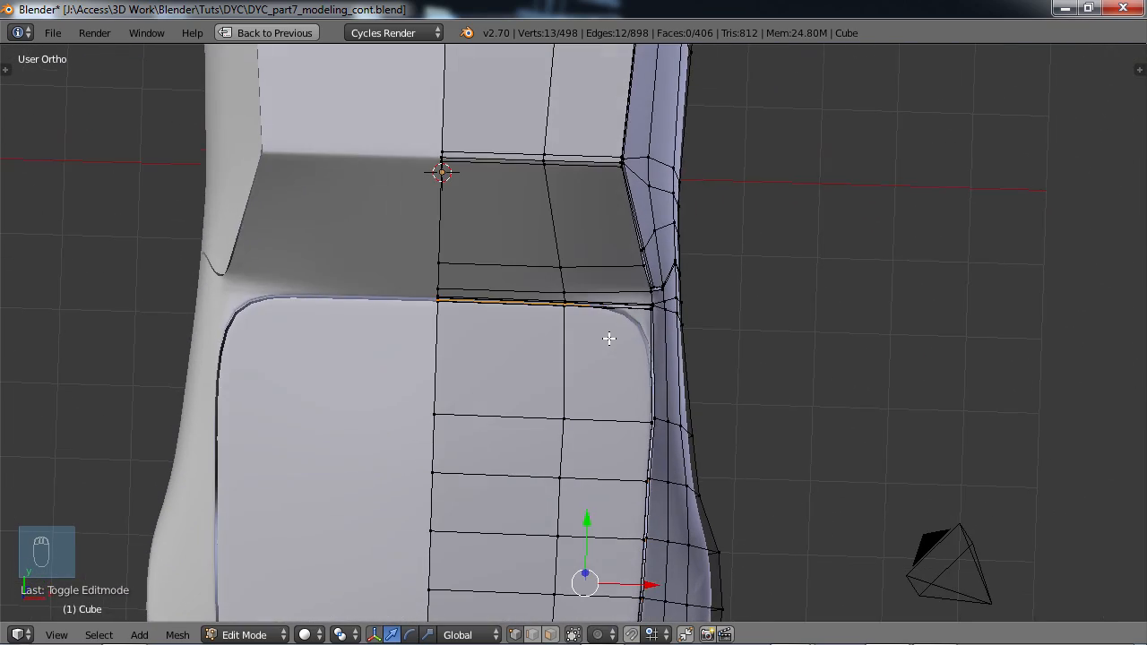
pyautogui.scroll(8, 610, 338)
pyautogui.keyDown('shift'); pyautogui.moveTo(326, 159); pyautogui.dragTo(647, 246, button='middle'); pyautogui.keyUp('shift')
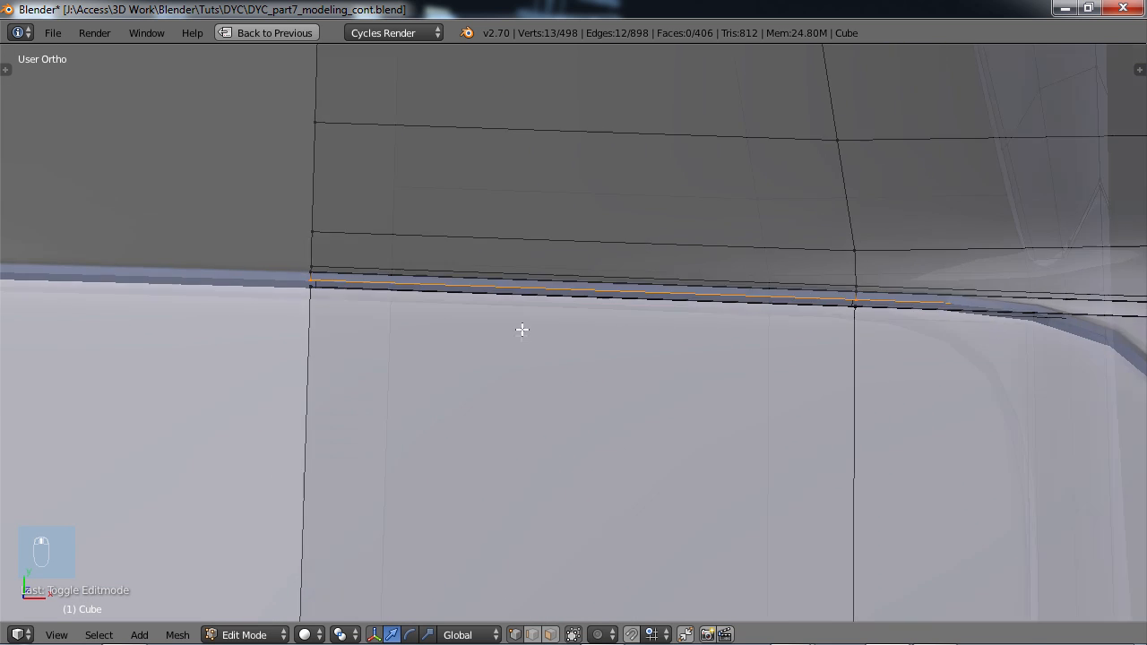
pyautogui.scroll(-2, 522, 329)
pyautogui.moveTo(440, 366)
pyautogui.mouseDown(button='middle')
pyautogui.moveTo(453, 367)
pyautogui.moveTo(449, 377)
pyautogui.mouseUp(button='middle')
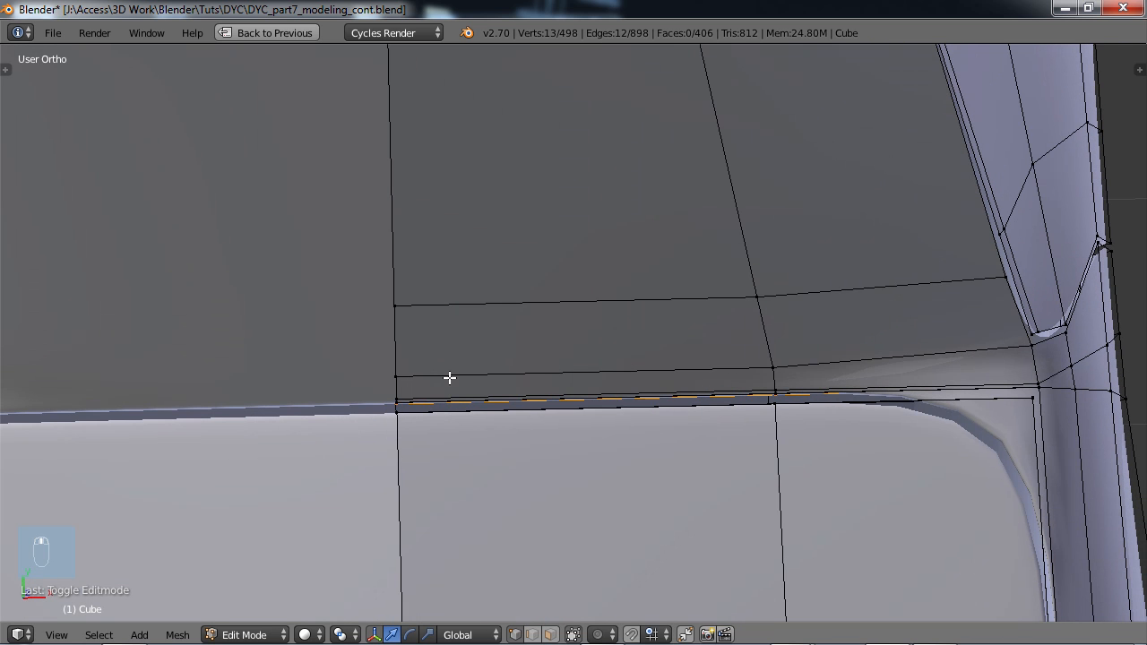
pyautogui.rightClick(396, 418)
pyautogui.press('c')
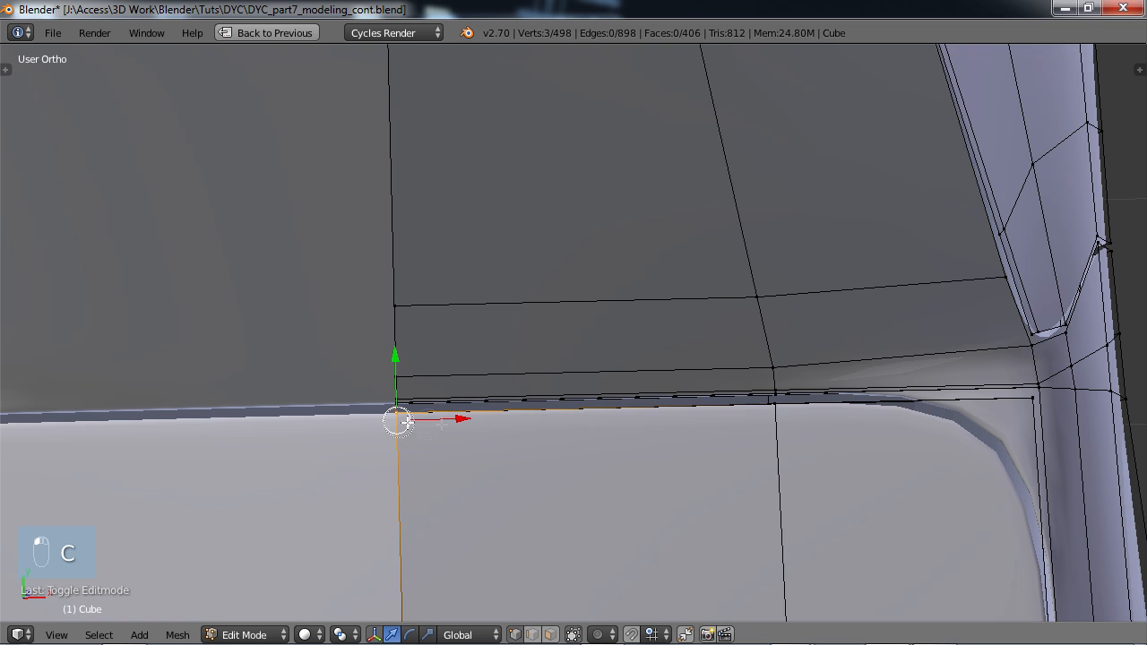
pyautogui.click(769, 414)
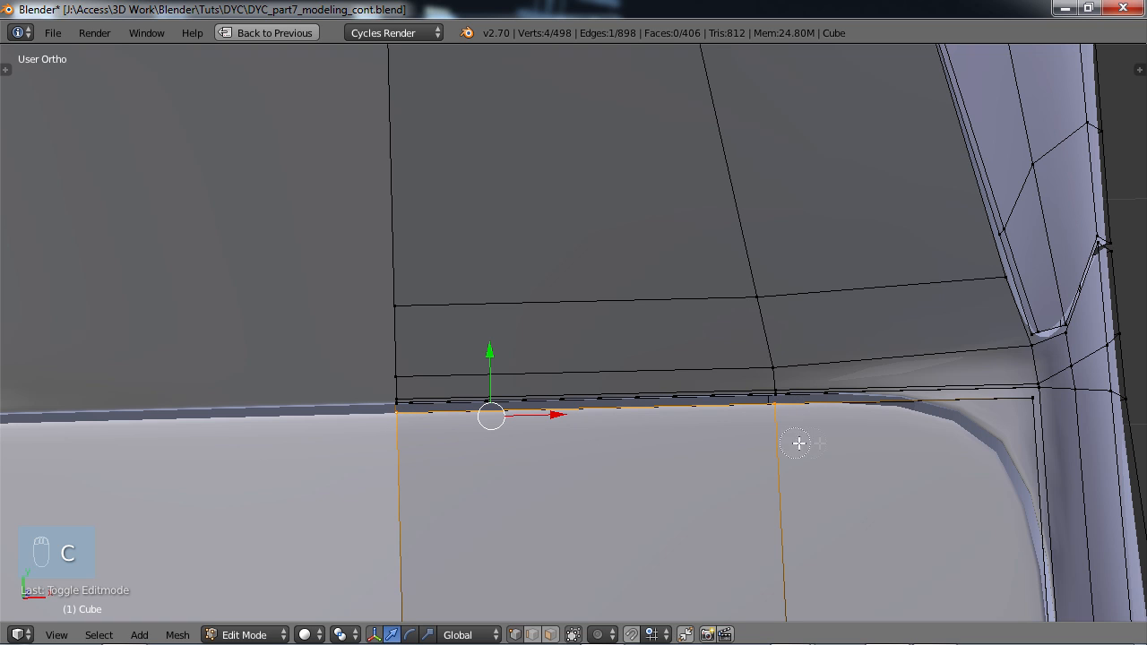
pyautogui.click(1022, 407)
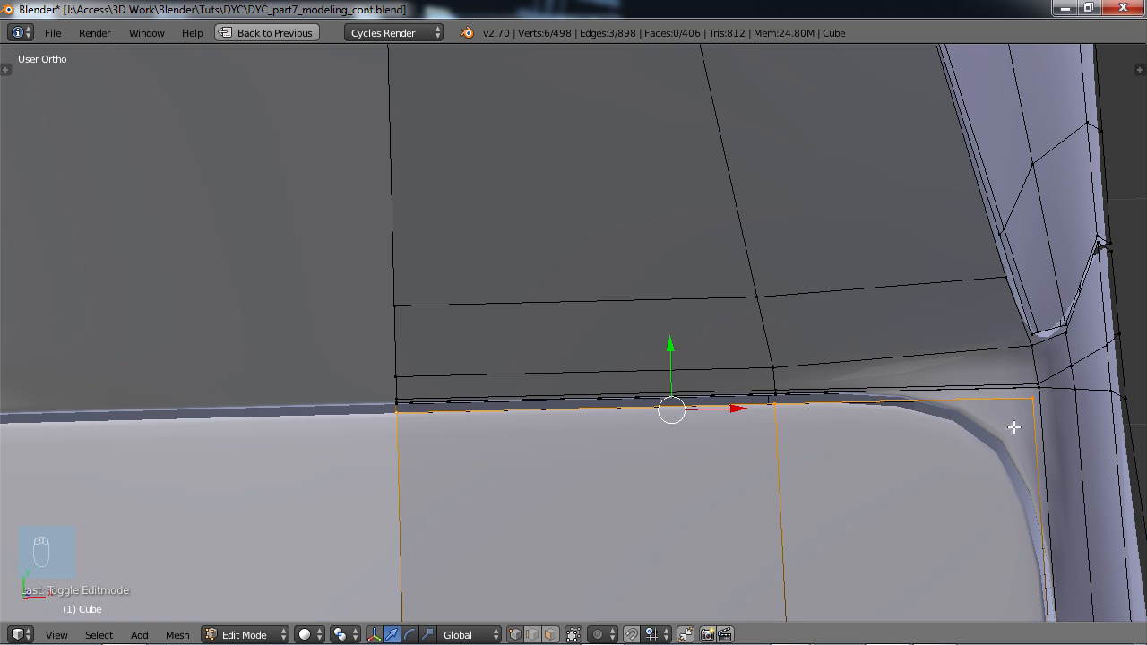
# - Allow selection of hidden geometry and add the lower extruded vertices of the hood's rear edge to the selection
pyautogui.click(574, 634)
pyautogui.press('c')
pyautogui.click(397, 419)
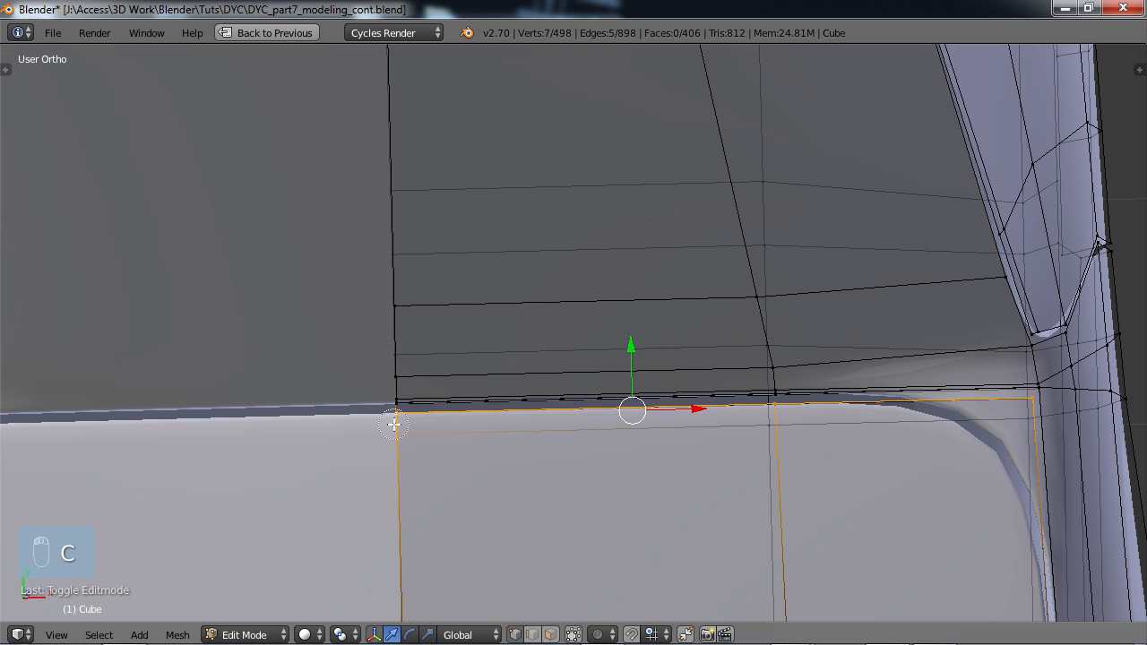
pyautogui.click(776, 432)
pyautogui.click(769, 412)
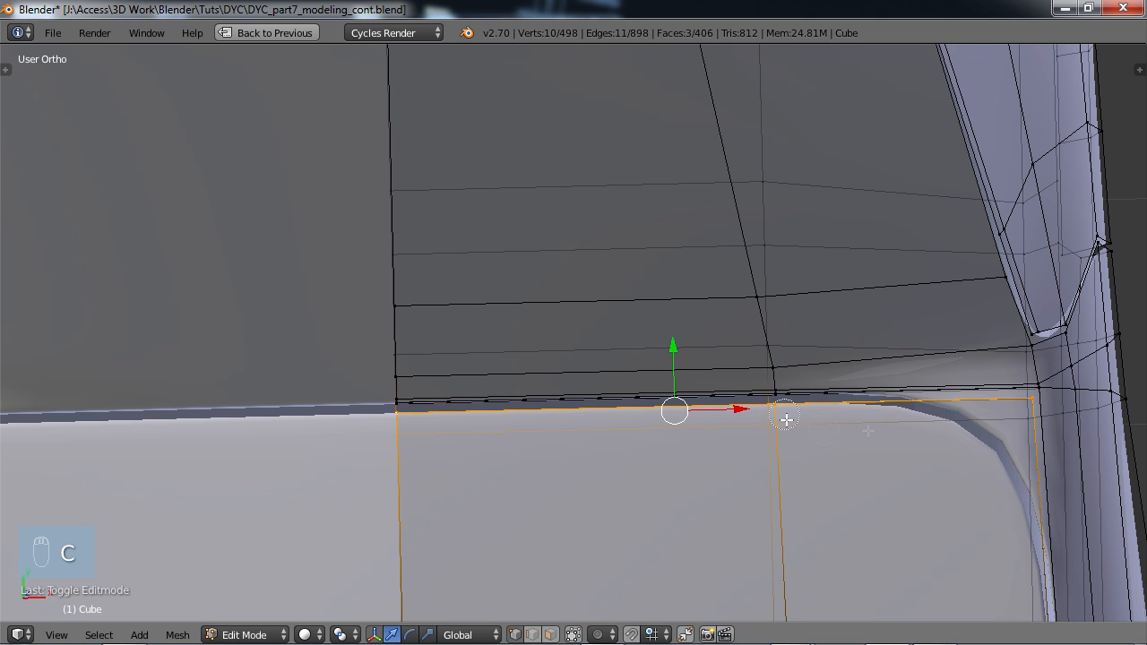
pyautogui.click(1020, 409)
pyautogui.moveTo(1020, 409); pyautogui.dragTo(1035, 399)
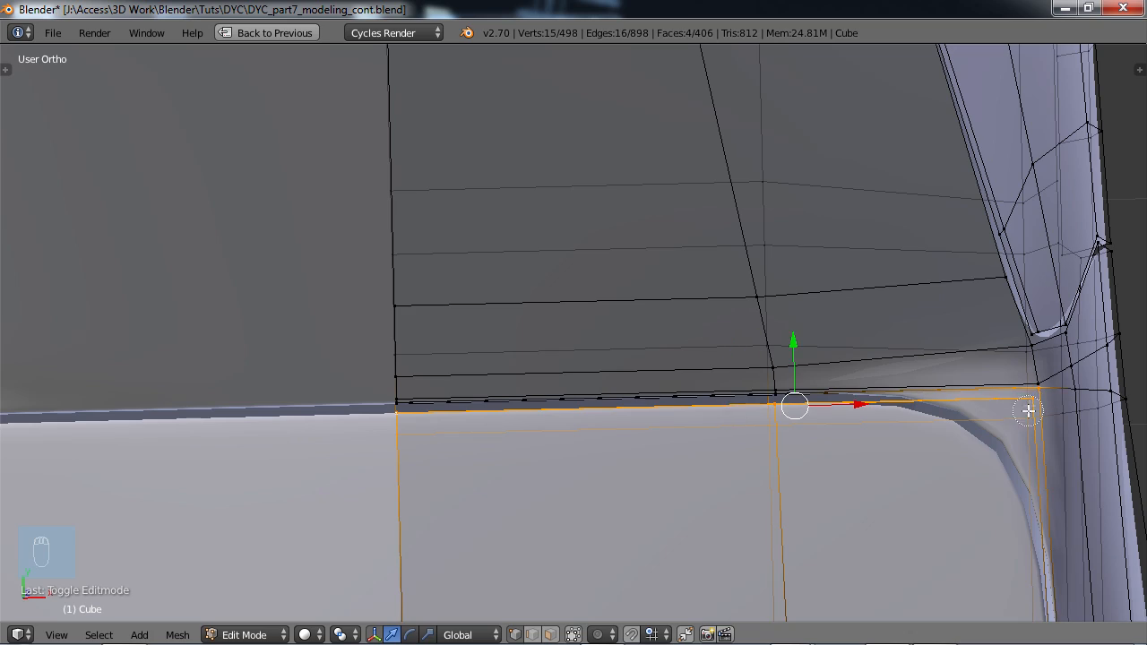
pyautogui.middleClick(1041, 376)
# - Deselect the body vertices accidentally picked at the hood's rear corner, keeping only the hood's rear edge
pyautogui.moveTo(944, 475); pyautogui.dragTo(752, 342, button='middle')
pyautogui.press('c')
pyautogui.middleClick(619, 513)
pyautogui.press('Escape')
# - In top view, move the hood's rear edge slightly toward the windshield along the Y axis to narrow the gap
pyautogui.moveTo(593, 224); pyautogui.dragTo(733, 374, button='middle')
pyautogui.press('KP_7')
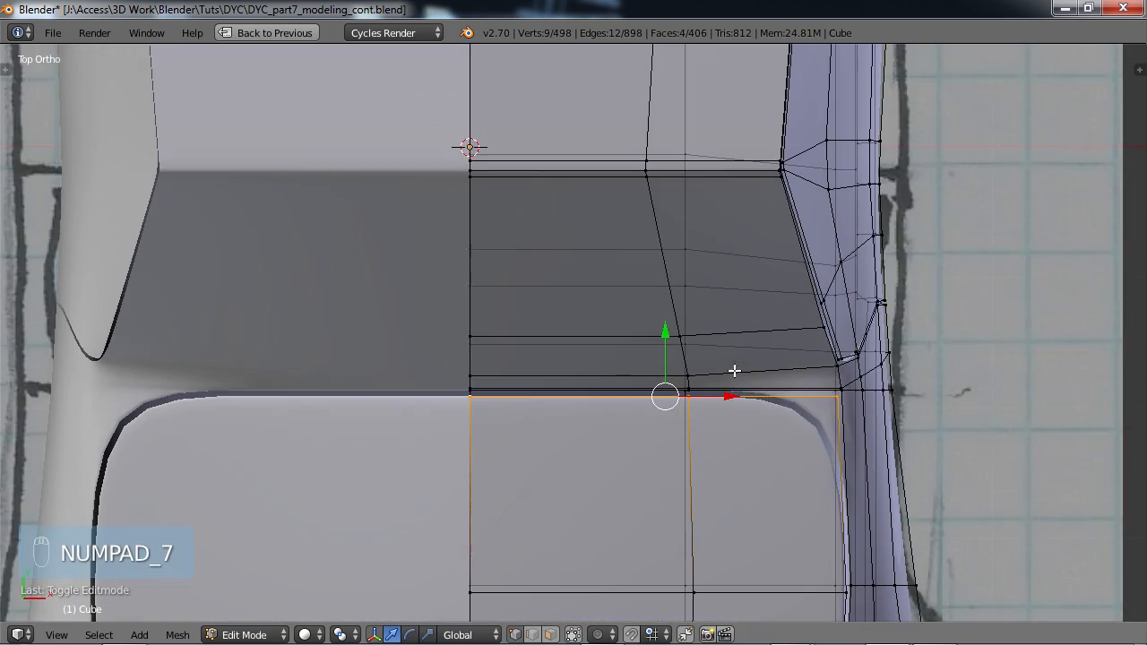
pyautogui.moveTo(707, 364); pyautogui.dragTo(704, 358)
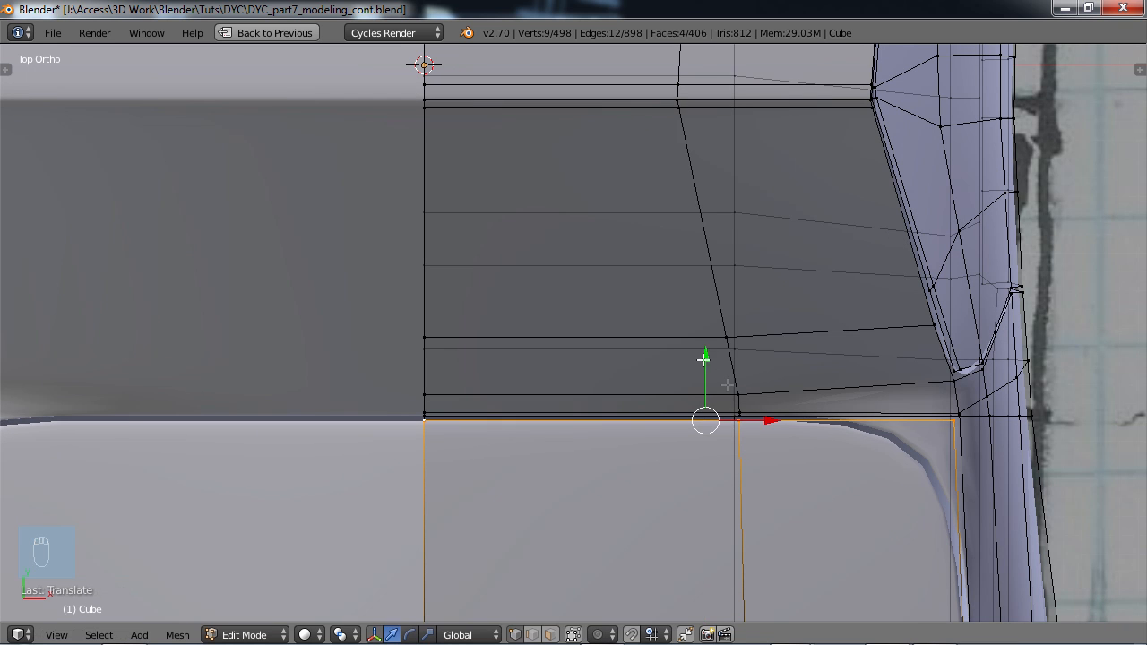
pyautogui.scroll(-2, 718, 360)
pyautogui.keyDown('shift'); pyautogui.moveTo(714, 467); pyautogui.dragTo(661, 360, button='middle'); pyautogui.keyUp('shift')
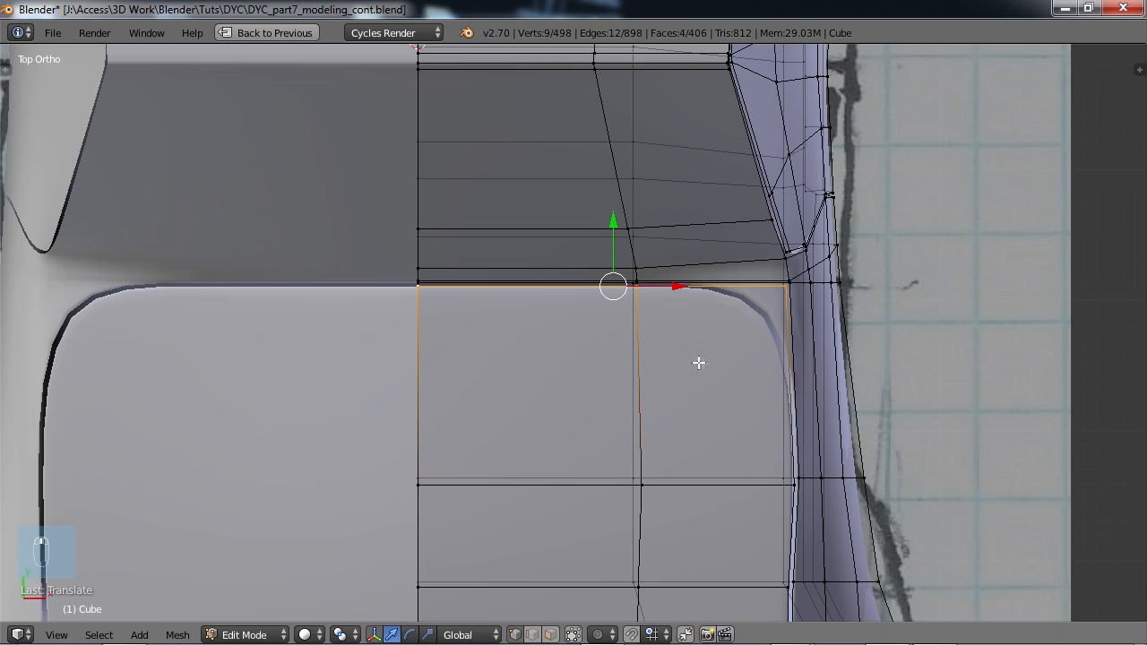
pyautogui.keyDown('shift'); pyautogui.moveTo(728, 424); pyautogui.dragTo(513, 236, button='middle'); pyautogui.keyUp('shift')
pyautogui.scroll(-3, 571, 372)
pyautogui.scroll(3, 494, 342)
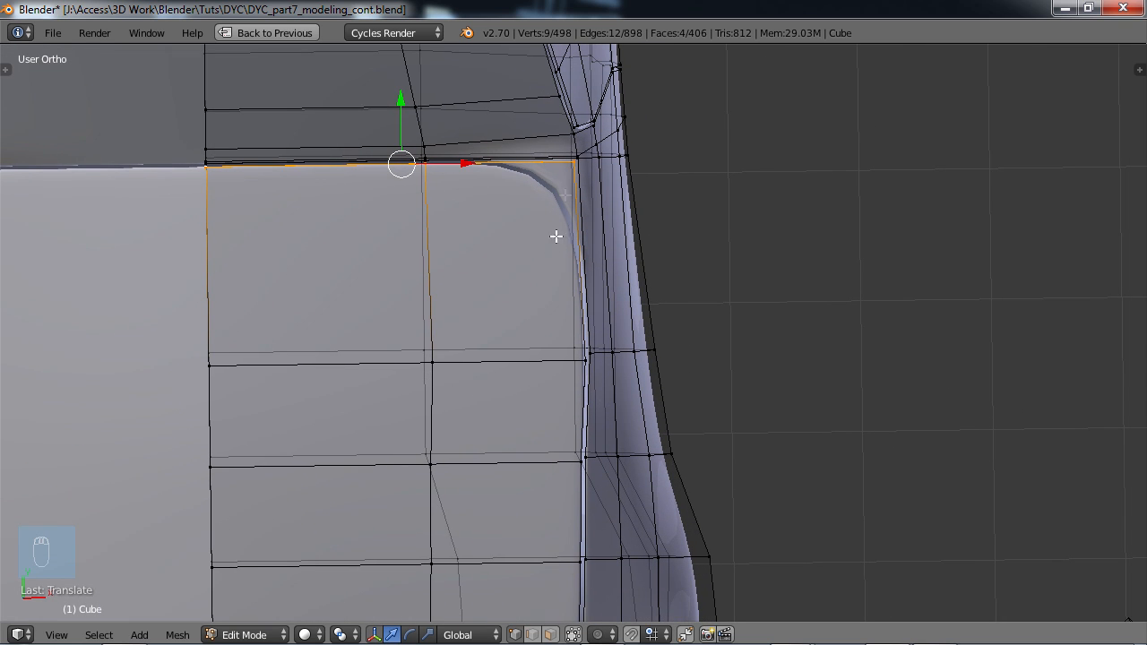
# - Start a new selection with the first two rows of hood side-edge vertices ahead of the rear corner, including their lower extrusions
pyautogui.scroll(3, 549, 288)
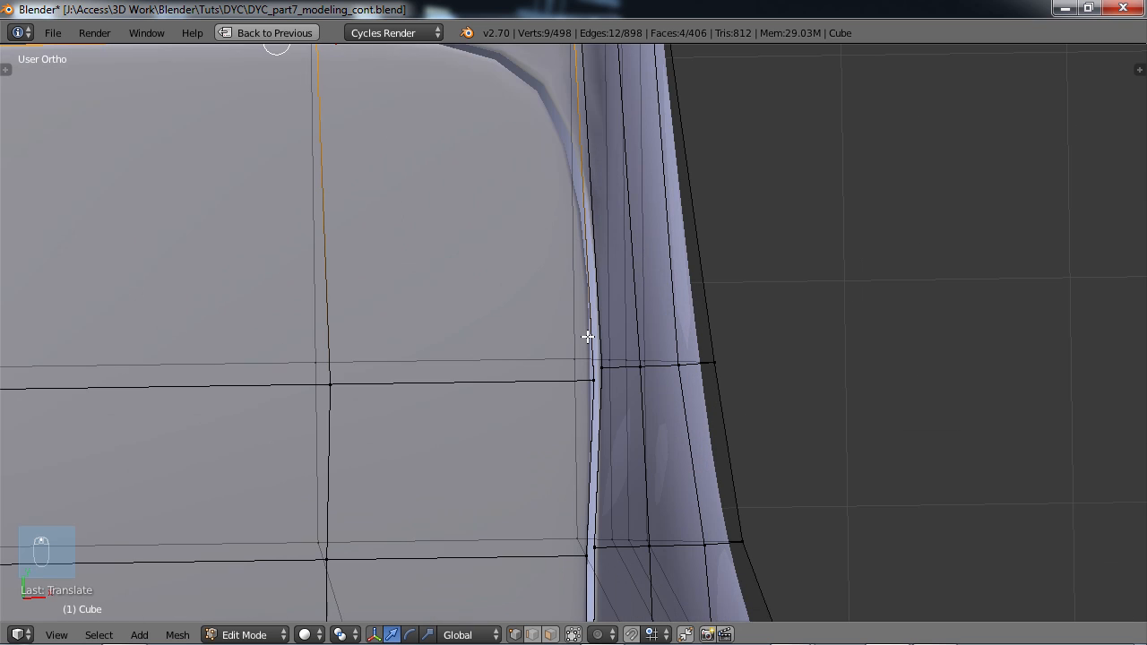
pyautogui.rightClick(566, 362)
pyautogui.press('c')
pyautogui.click(581, 385)
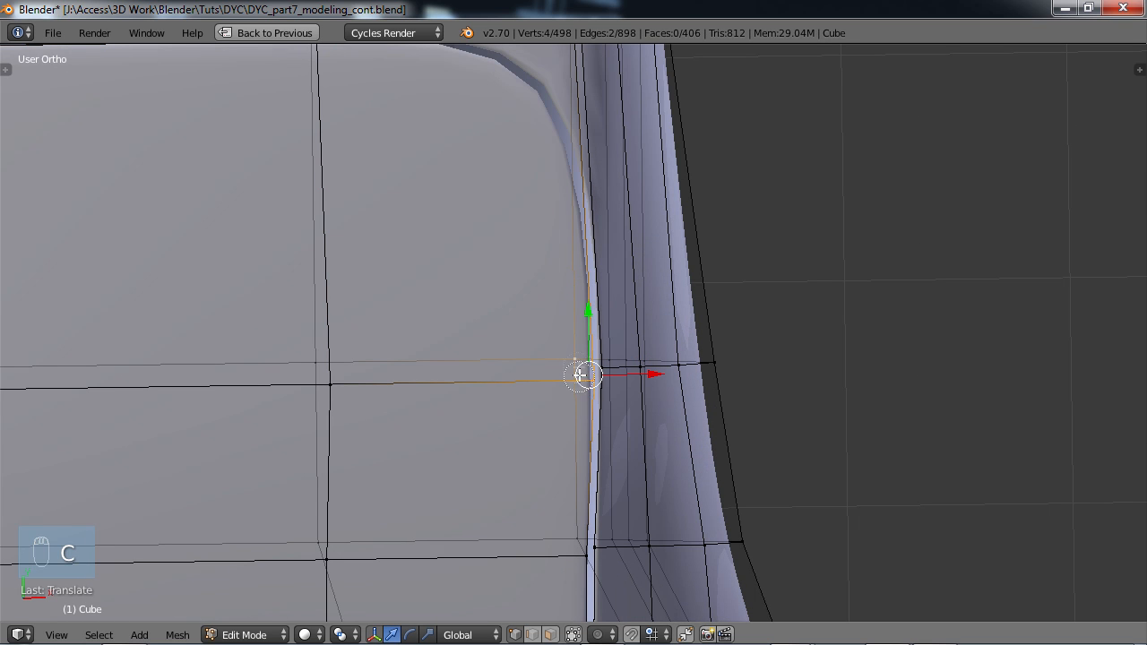
pyautogui.click(576, 545)
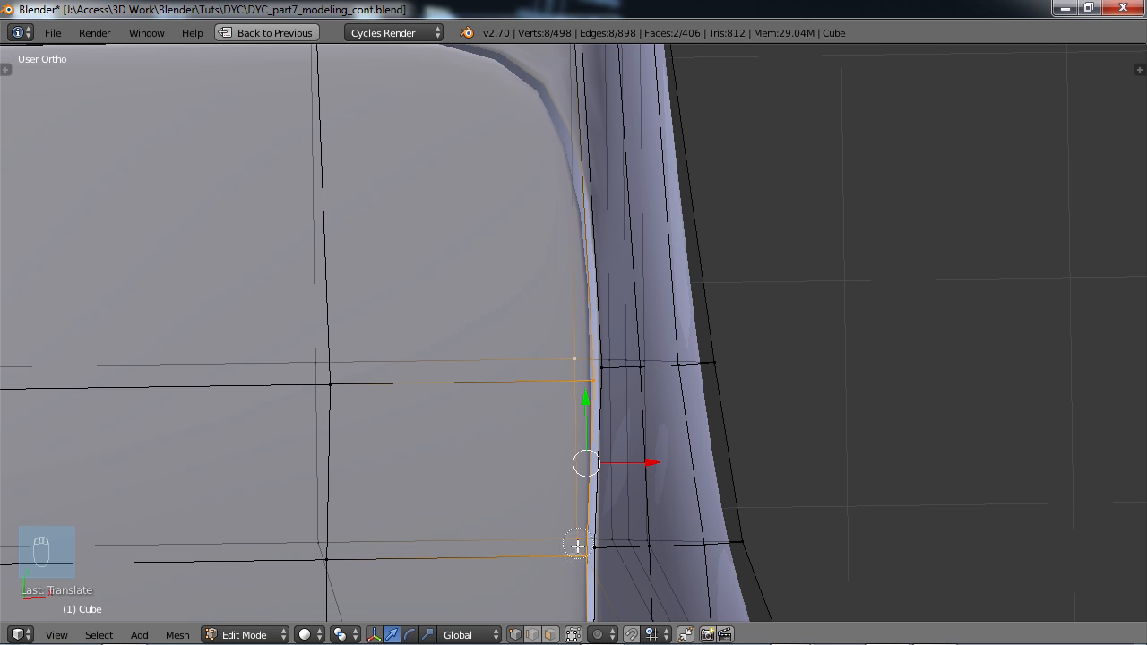
pyautogui.rightClick(548, 551)
# - Extend the selection forward along the hood's side edge by three more rows of upper and lower vertices
pyautogui.moveTo(528, 489)
pyautogui.keyDown('shift'); pyautogui.mouseDown(button='middle')
pyautogui.moveTo(524, 451)
pyautogui.moveTo(557, 580)
pyautogui.moveTo(532, 215)
pyautogui.mouseUp(button='middle'); pyautogui.keyUp('shift')
pyautogui.scroll(-3, 535, 449)
pyautogui.scroll(3, 536, 457)
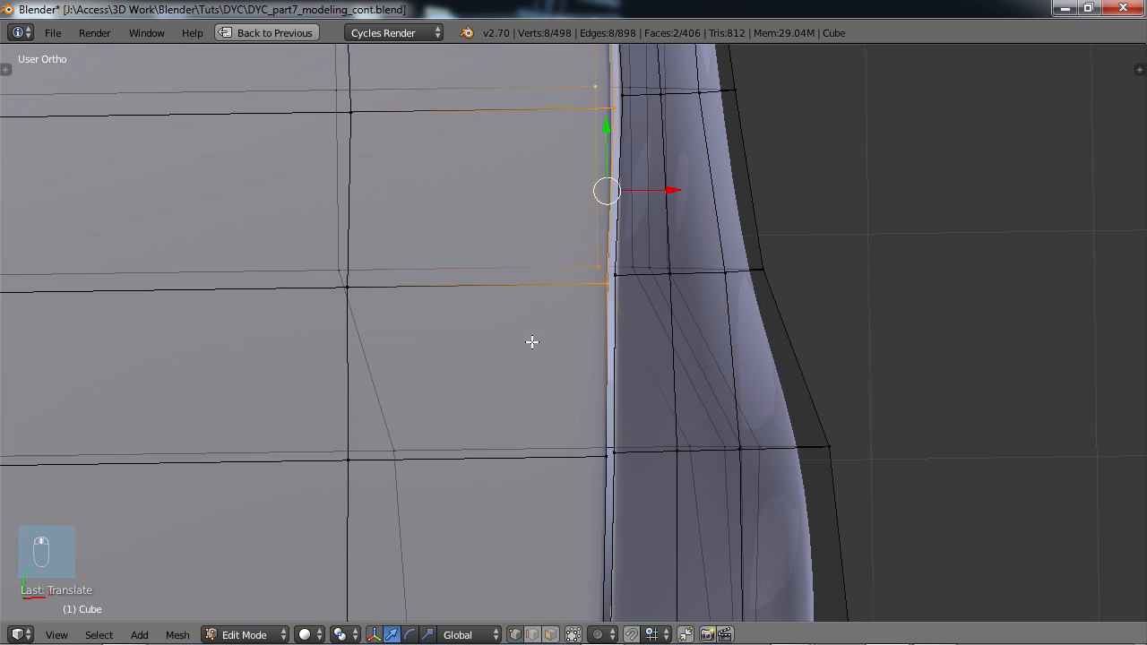
pyautogui.keyDown('shift'); pyautogui.moveTo(532, 377); pyautogui.dragTo(525, 158, button='middle'); pyautogui.keyUp('shift')
pyautogui.press('c')
pyautogui.moveTo(589, 212)
pyautogui.mouseDown()
pyautogui.moveTo(569, 397)
pyautogui.moveTo(583, 409)
pyautogui.mouseUp()
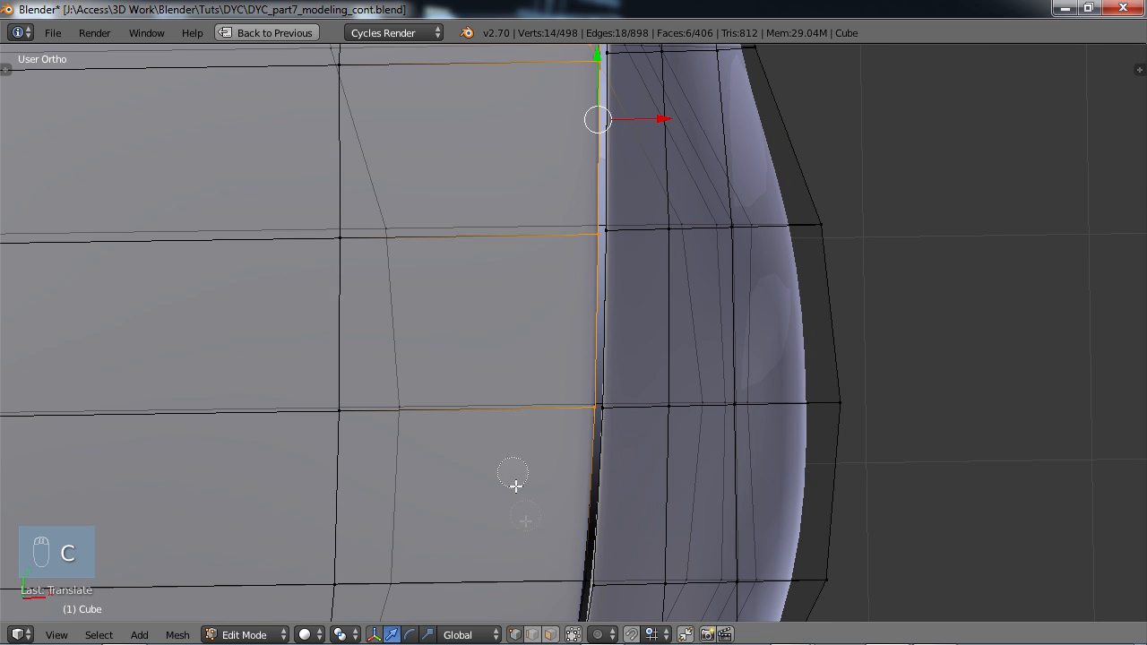
pyautogui.click(572, 581)
pyautogui.rightClick(540, 544)
# - Add the hood's remaining side vertices, its rounded front corner and the adjoining front-edge vertices to the selection
pyautogui.moveTo(526, 494)
pyautogui.keyDown('shift'); pyautogui.mouseDown(button='middle')
pyautogui.moveTo(558, 185)
pyautogui.moveTo(593, 590)
pyautogui.mouseUp(button='middle'); pyautogui.keyUp('shift')
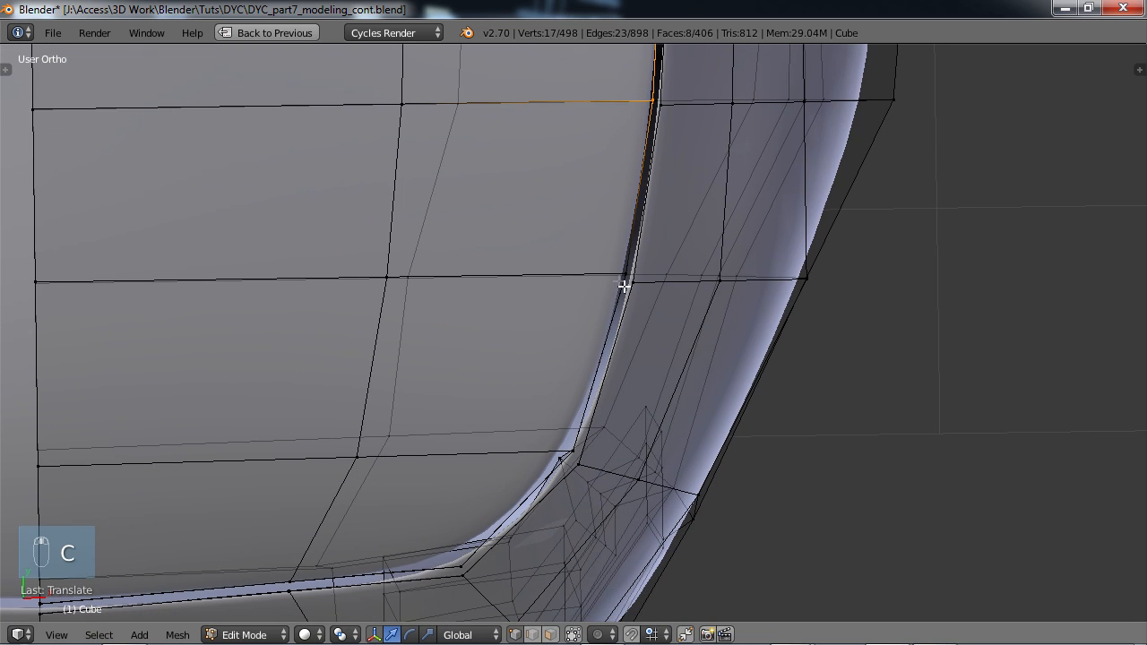
pyautogui.press('c')
pyautogui.moveTo(610, 260); pyautogui.dragTo(615, 281)
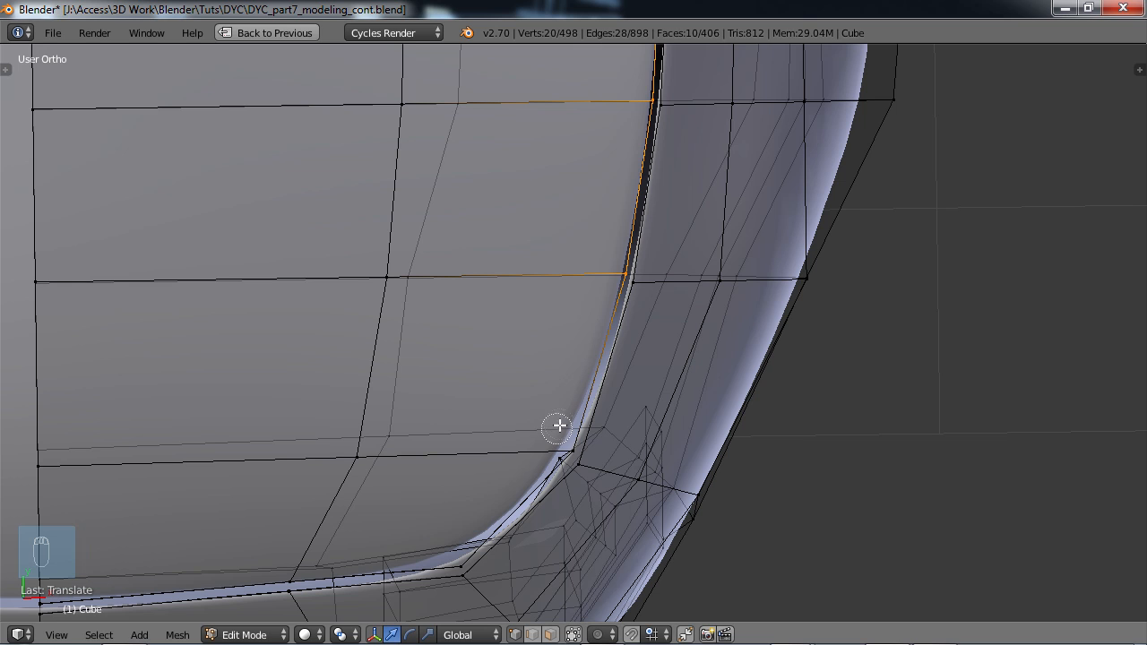
pyautogui.moveTo(562, 435); pyautogui.dragTo(565, 445)
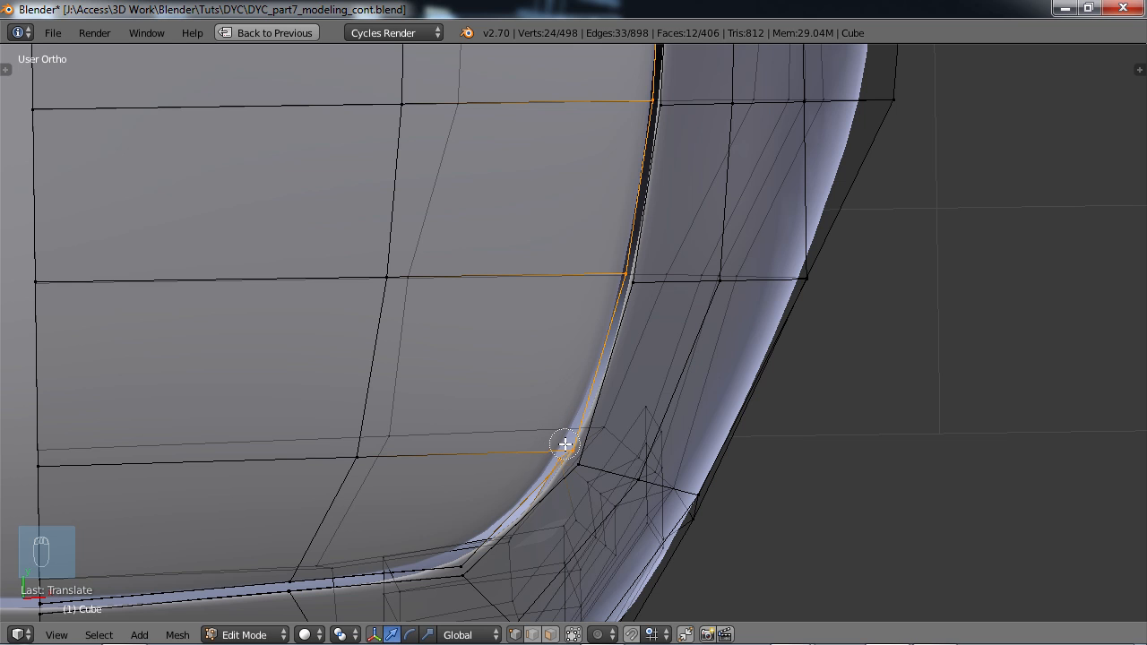
pyautogui.moveTo(376, 543)
pyautogui.mouseDown()
pyautogui.moveTo(299, 575)
pyautogui.moveTo(463, 558)
pyautogui.mouseUp()
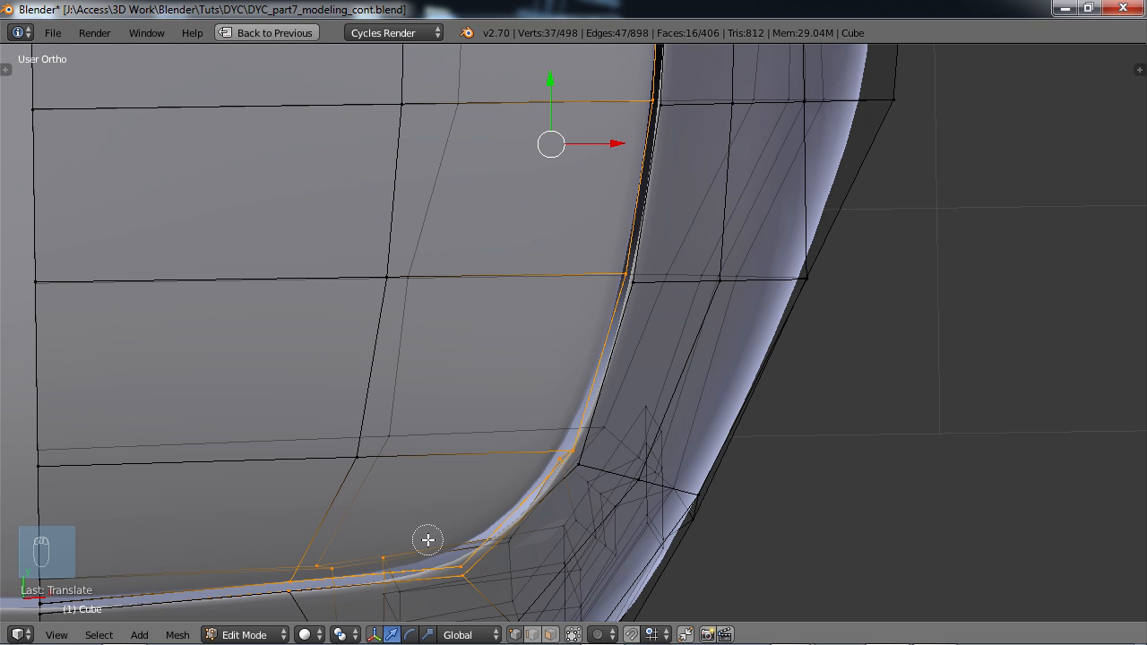
# - Deselect the hidden bumper vertices beneath the hood's front corner that were picked along with the hood edge
pyautogui.middleClick(469, 587)
pyautogui.moveTo(523, 520); pyautogui.dragTo(505, 499, button='middle')
pyautogui.press('c')
pyautogui.middleClick(549, 443)
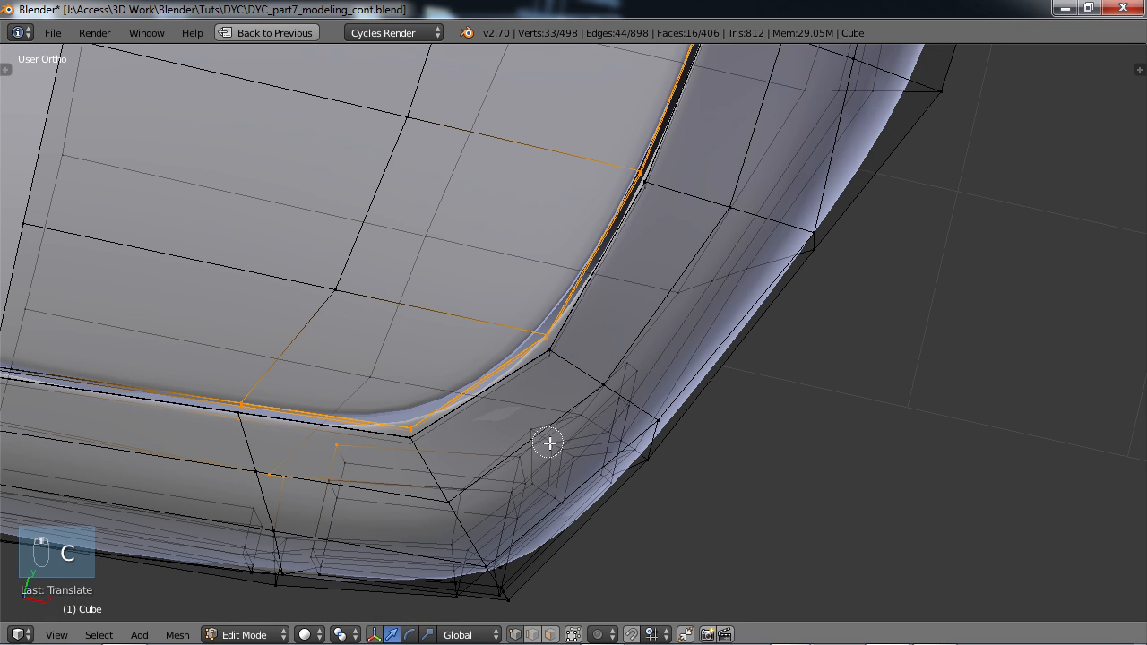
pyautogui.moveTo(326, 459)
pyautogui.mouseDown(button='middle')
pyautogui.moveTo(256, 476)
pyautogui.moveTo(233, 428)
pyautogui.mouseUp(button='middle')
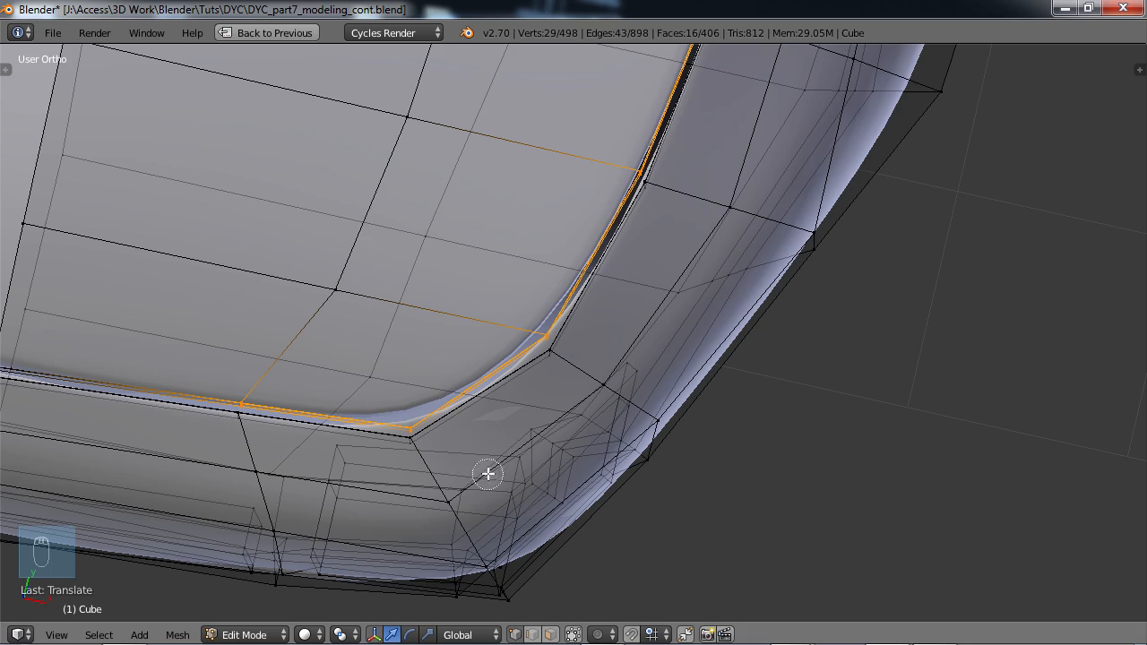
pyautogui.rightClick(503, 448)
# - Remove the remaining stray vertices so that only the hood's side and front border is selected
pyautogui.scroll(-4, 524, 417)
pyautogui.moveTo(613, 311)
pyautogui.keyDown('shift'); pyautogui.mouseDown(button='middle')
pyautogui.moveTo(510, 436)
pyautogui.moveTo(460, 322)
pyautogui.mouseUp(button='middle'); pyautogui.keyUp('shift')
pyautogui.scroll(2, 531, 407)
pyautogui.scroll(-3, 588, 231)
pyautogui.moveTo(668, 199)
pyautogui.keyDown('shift'); pyautogui.mouseDown(button='middle')
pyautogui.moveTo(491, 308)
pyautogui.moveTo(453, 248)
pyautogui.moveTo(451, 217)
pyautogui.mouseUp(button='middle'); pyautogui.keyUp('shift')
pyautogui.press('c')
pyautogui.moveTo(526, 376); pyautogui.dragTo(627, 381, button='middle')
pyautogui.rightClick(755, 361)
pyautogui.moveTo(555, 237); pyautogui.dragTo(737, 179, button='middle')
pyautogui.scroll(4, 689, 285)
pyautogui.moveTo(558, 349); pyautogui.dragTo(574, 323)
# - Examine the hood gap around the front and sides in Object Mode, and return to editing the mesh
pyautogui.press('Tab')
pyautogui.scroll(-6, 609, 325)
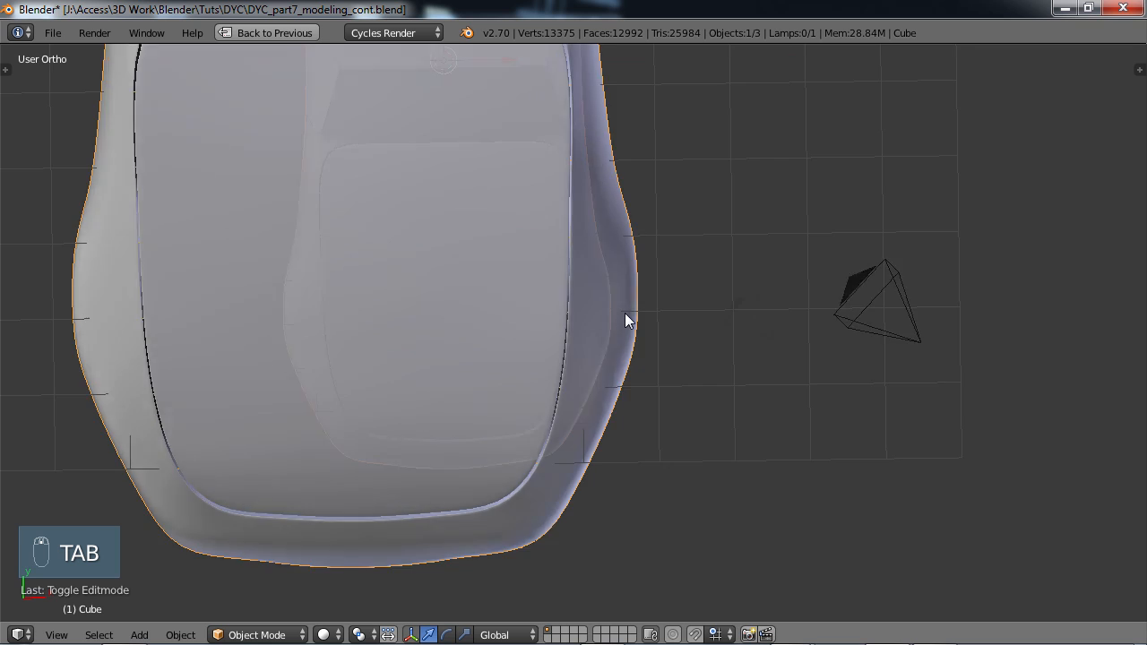
pyautogui.moveTo(595, 337); pyautogui.dragTo(520, 310, button='middle')
pyautogui.press('Tab')
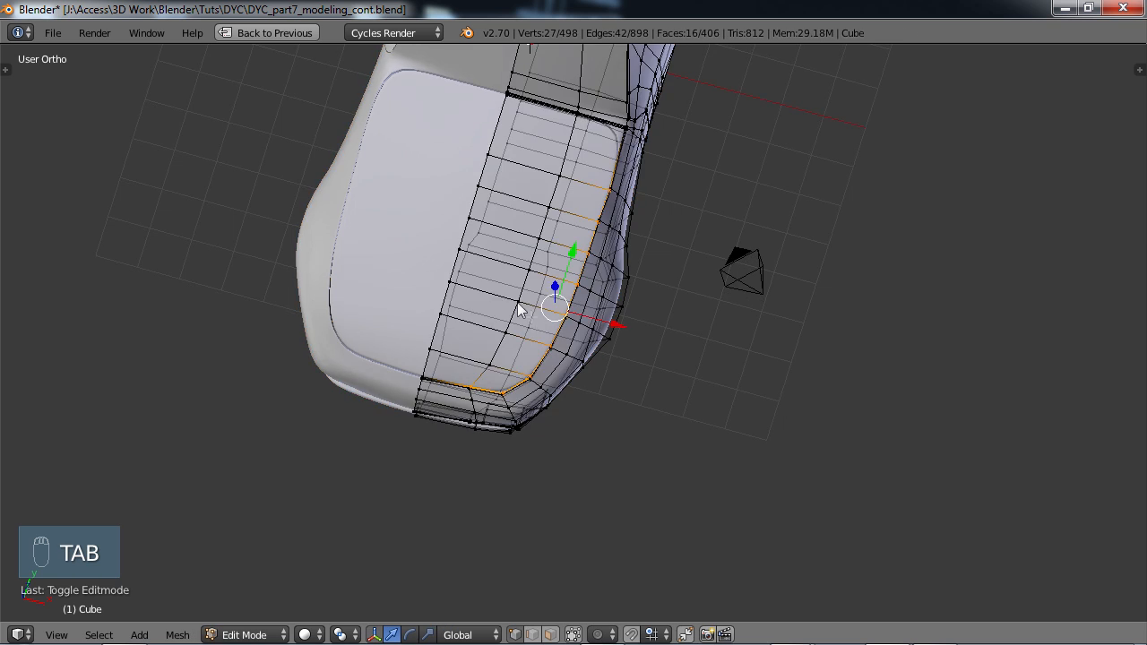
pyautogui.scroll(2, 540, 316)
pyautogui.scroll(1, 539, 316)
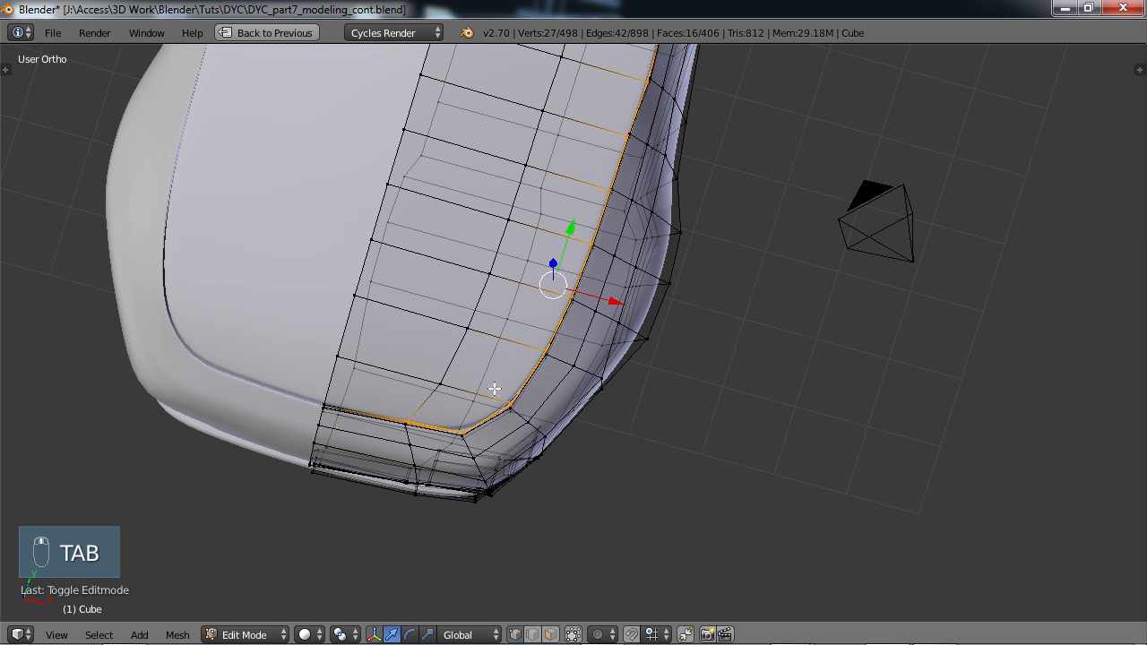
# - Select the hood's front-edge vertices at the centre line and the neighbouring edge column in the top view
pyautogui.press('c')
pyautogui.moveTo(466, 438)
pyautogui.mouseDown(button='middle')
pyautogui.moveTo(558, 326)
pyautogui.moveTo(650, 66)
pyautogui.mouseUp(button='middle')
pyautogui.moveTo(603, 138); pyautogui.dragTo(533, 207, button='middle')
pyautogui.press('KP_7')
pyautogui.scroll(3, 566, 389)
pyautogui.press('c')
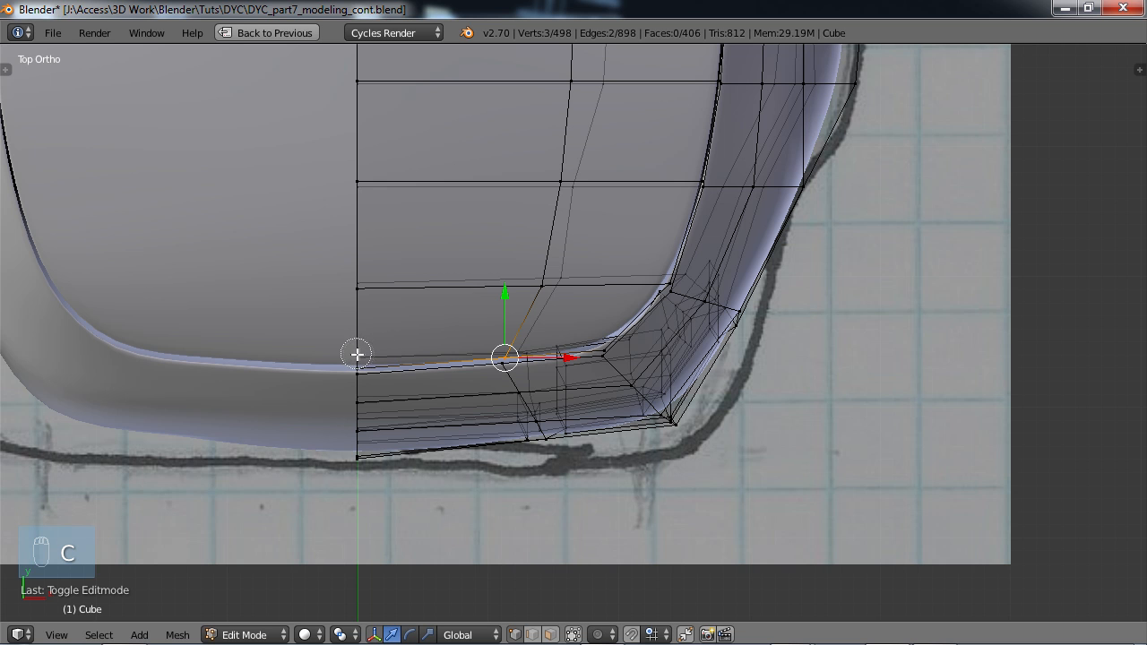
pyautogui.click(357, 356)
pyautogui.rightClick(449, 302)
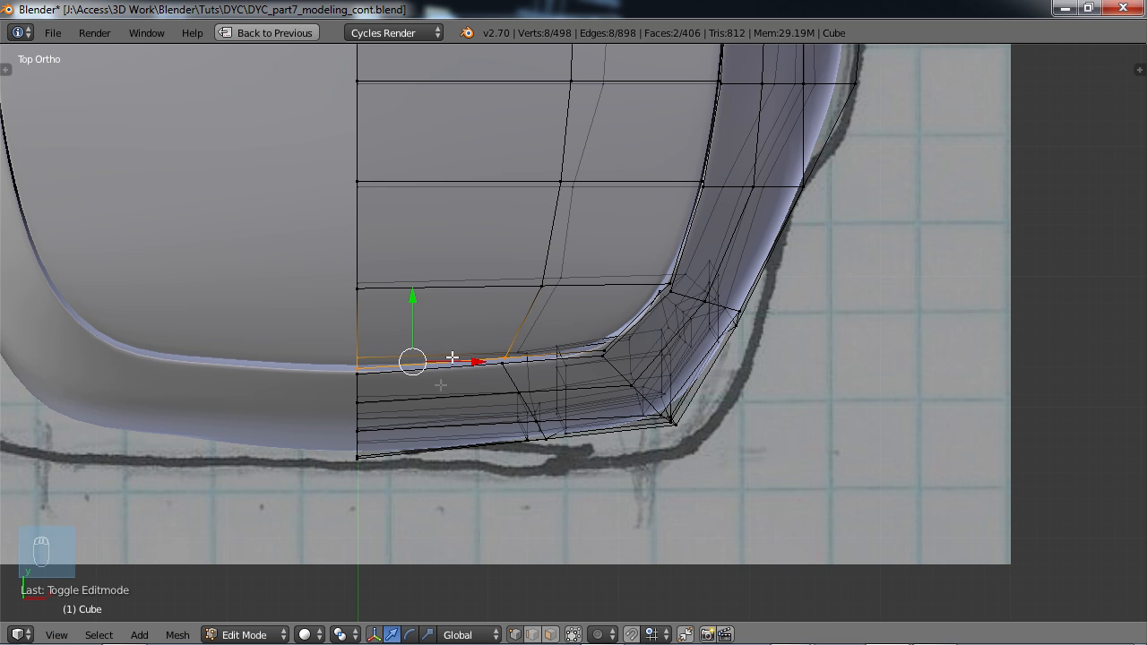
# - Move the hood's selected front-edge vertices along Y by about -0.03, with a slight nudge back to even the gap
pyautogui.scroll(4, 452, 357)
pyautogui.press('g')
pyautogui.press('y')
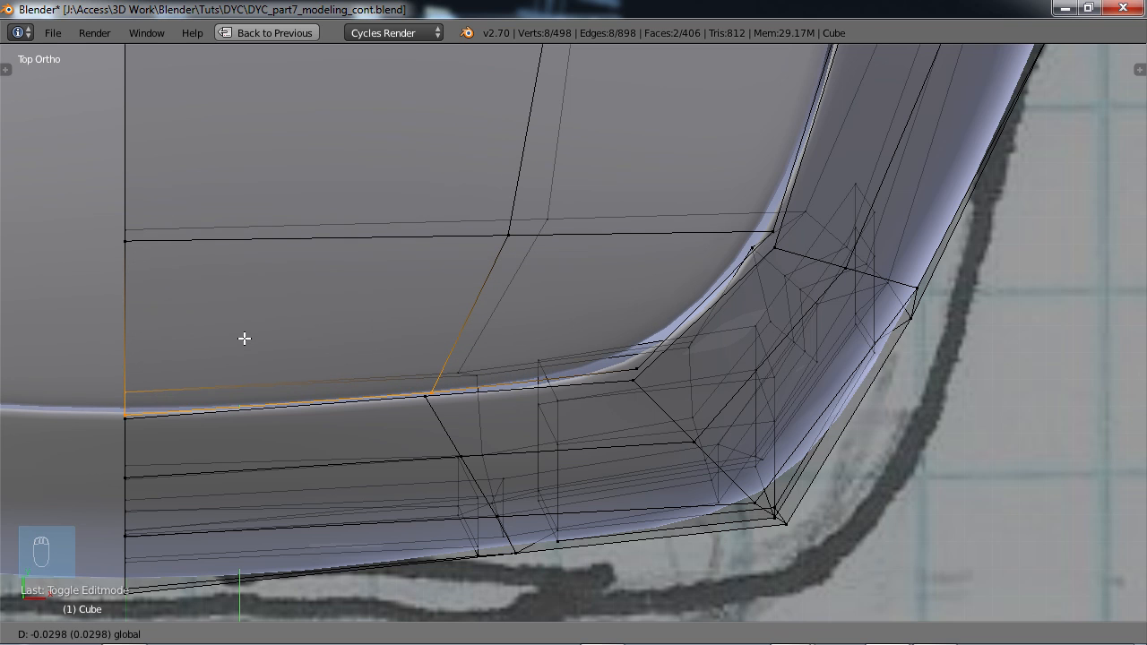
pyautogui.click(245, 338)
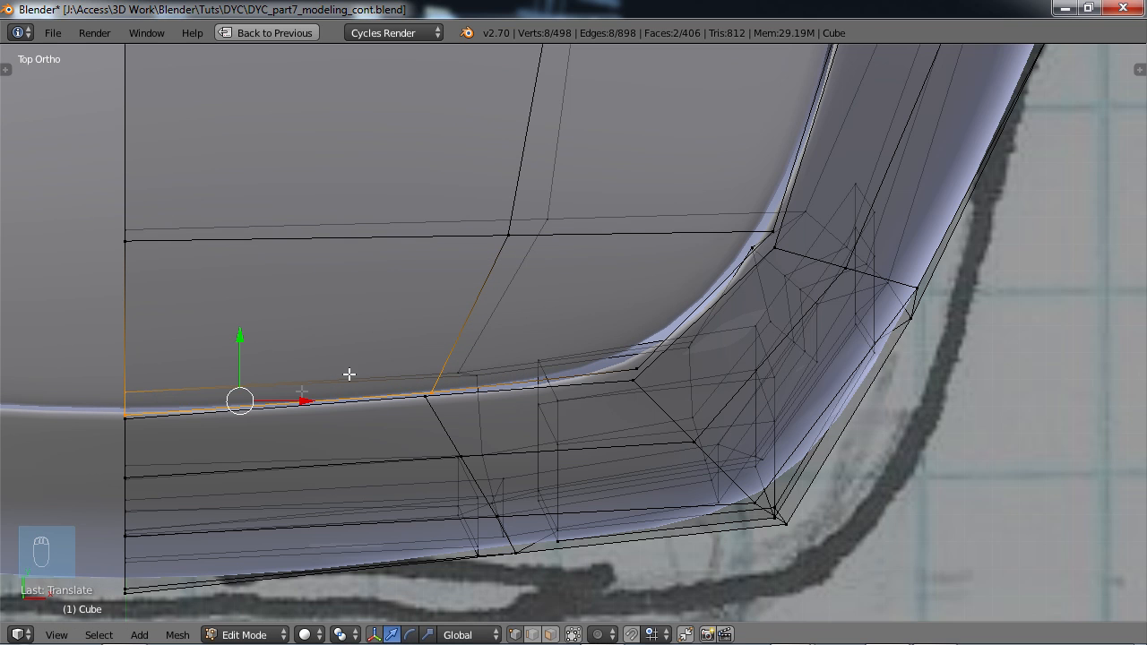
pyautogui.moveTo(244, 340); pyautogui.dragTo(237, 337)
pyautogui.click(238, 337)
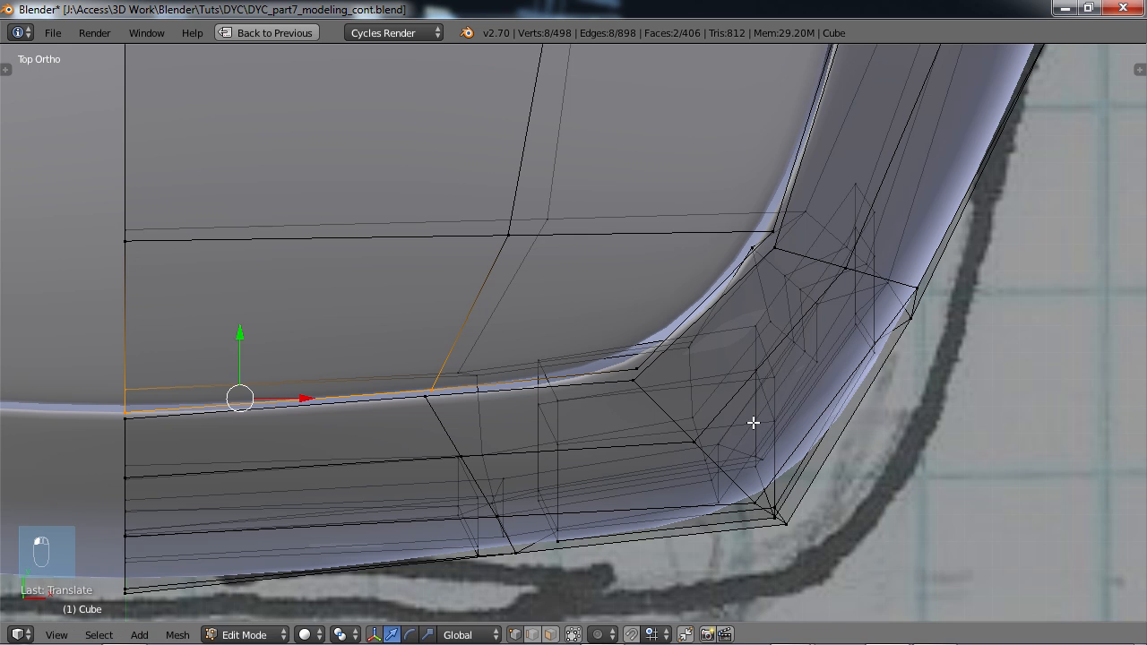
# - Edge-slide the front-edge vertices between the hood's centre line and corner by about 0.23 towards the corner
pyautogui.keyDown('shift'); pyautogui.moveTo(684, 386); pyautogui.dragTo(580, 388, button='middle'); pyautogui.keyUp('shift')
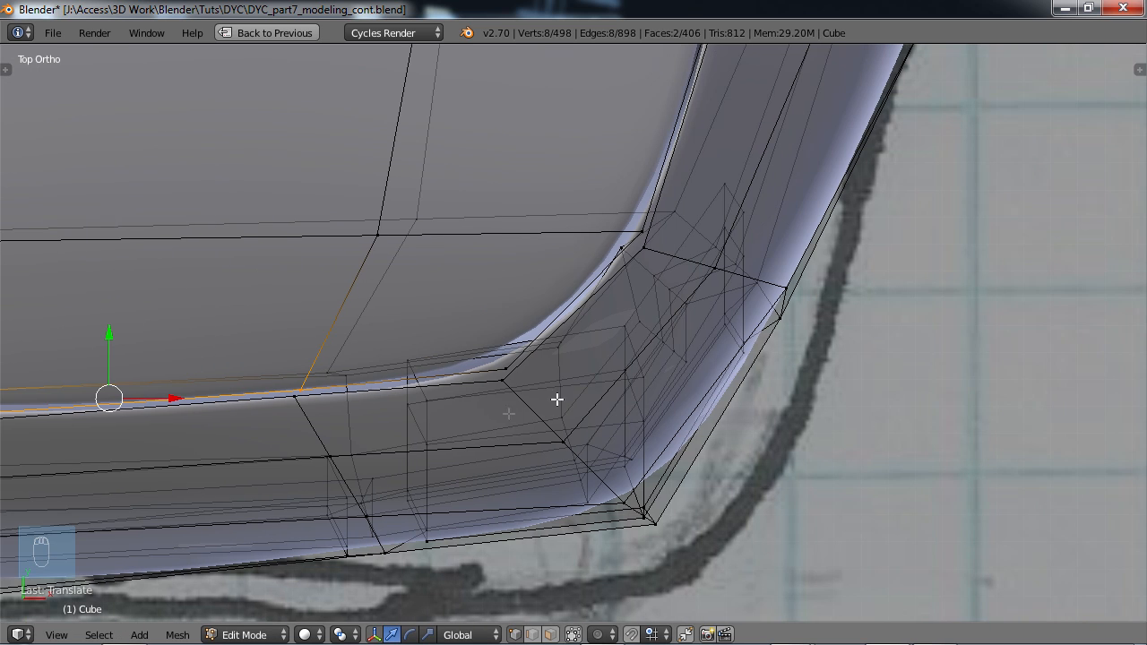
pyautogui.scroll(-5, 448, 424)
pyautogui.scroll(3, 450, 422)
pyautogui.scroll(1, 450, 420)
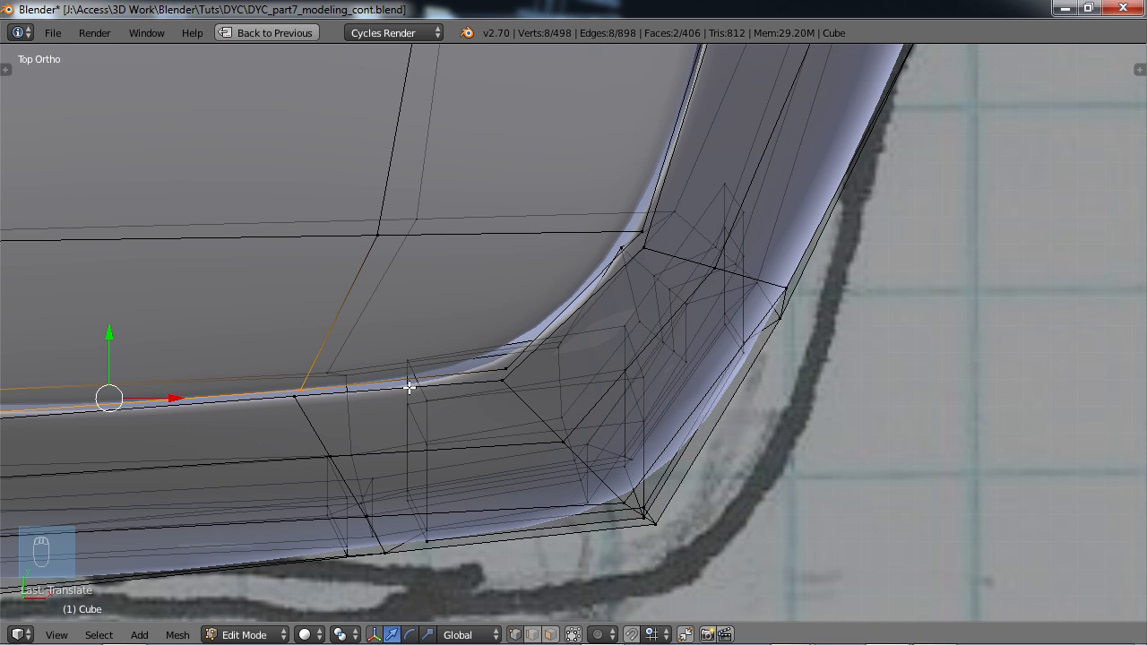
pyautogui.click(299, 388)
pyautogui.press('c')
pyautogui.click(304, 384)
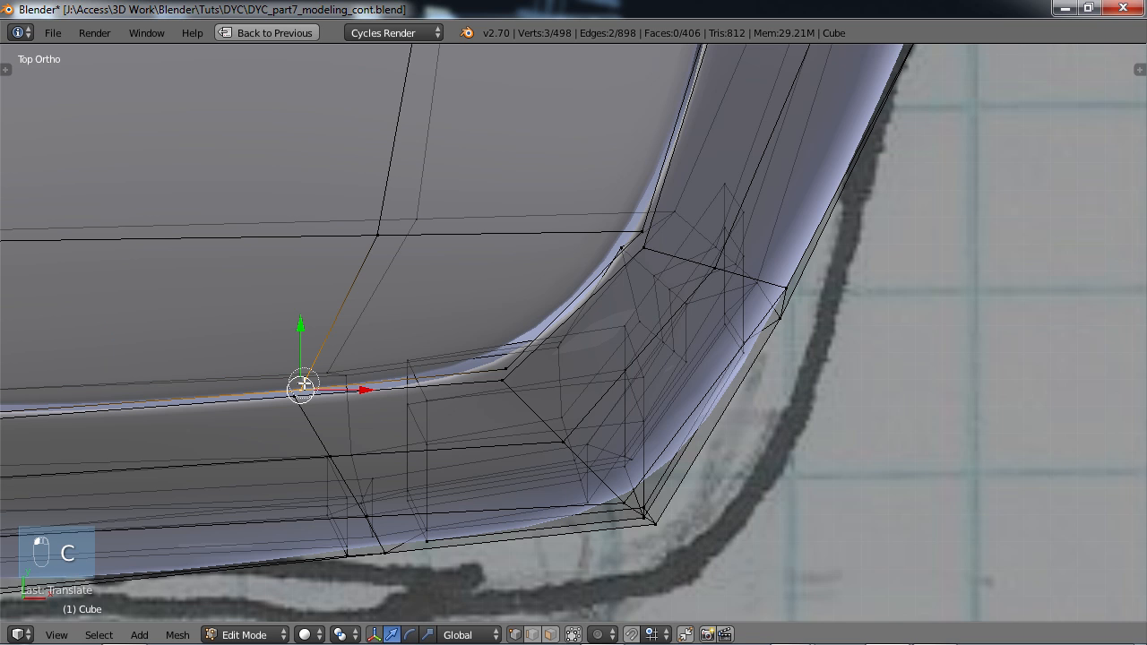
pyautogui.press('g')
pyautogui.press('g')
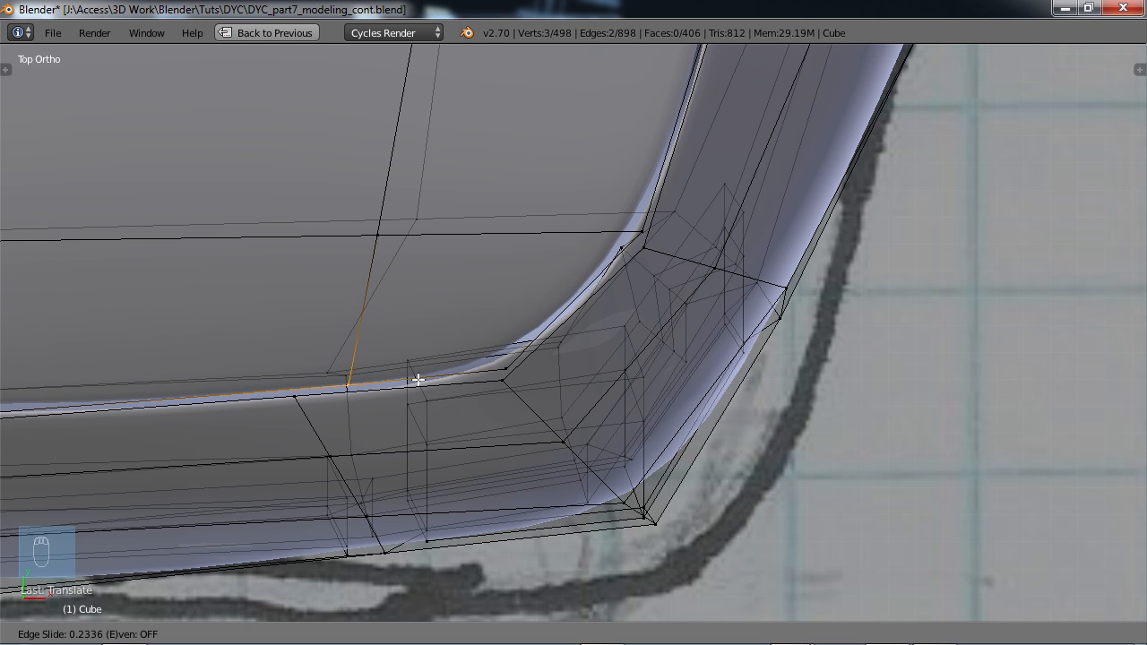
pyautogui.click(417, 380)
# - Select the hood's centre vertices at its front edge and adjust the front-edge height along Z
pyautogui.keyDown('shift'); pyautogui.moveTo(205, 397); pyautogui.dragTo(454, 385, button='middle'); pyautogui.keyUp('shift')
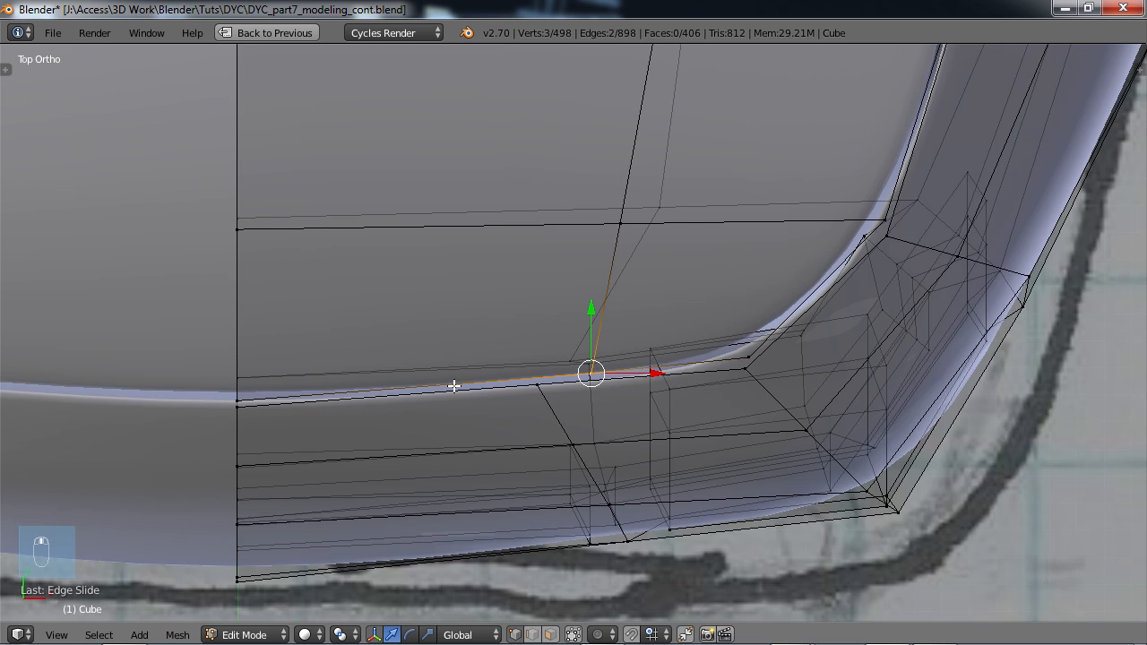
pyautogui.scroll(2, 140, 414)
pyautogui.rightClick(96, 422)
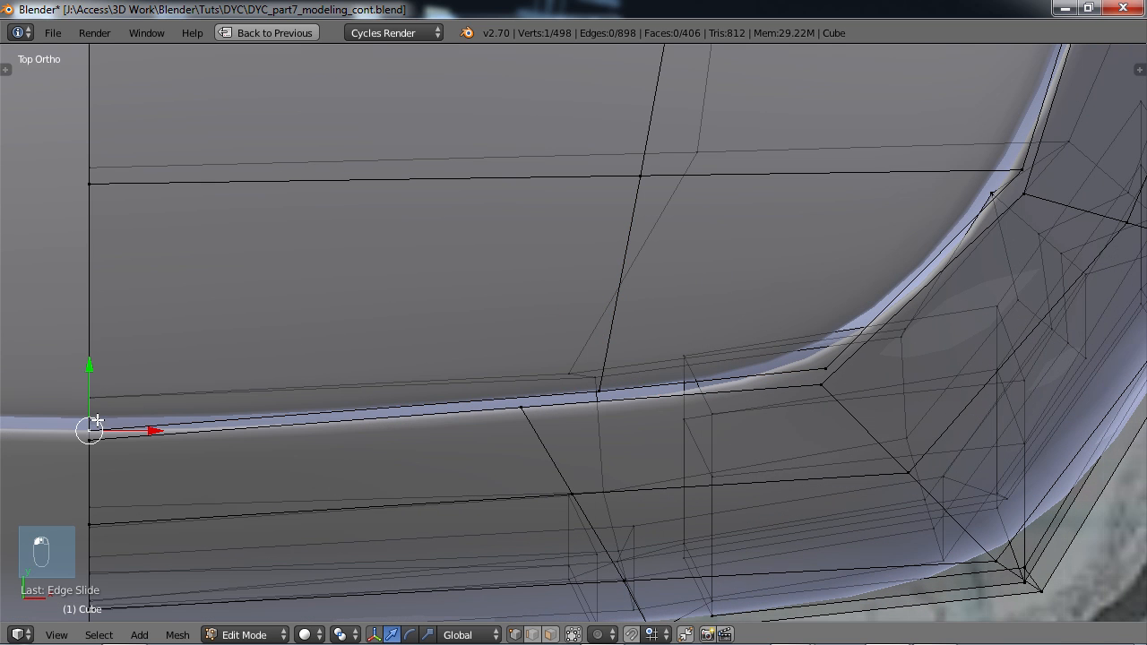
pyautogui.press('c')
pyautogui.moveTo(90, 373); pyautogui.dragTo(90, 381)
pyautogui.keyDown('shift'); pyautogui.moveTo(667, 322); pyautogui.dragTo(146, 398, button='middle'); pyautogui.keyUp('shift')
pyautogui.rightClick(466, 268)
pyautogui.scroll(-3, 466, 268)
pyautogui.moveTo(466, 268); pyautogui.dragTo(474, 72, button='middle')
pyautogui.scroll(2, 571, 395)
pyautogui.scroll(1, 570, 396)
pyautogui.moveTo(582, 392); pyautogui.dragTo(253, 297, button='middle')
pyautogui.press('g')
pyautogui.press('z')
pyautogui.click(573, 395)
# - Clear the selection, return to Object Mode and save over DYC_part7_modeling_cont.blend
pyautogui.press('a')
pyautogui.press('Tab')
pyautogui.scroll(-5, 531, 287)
pyautogui.moveTo(404, 419); pyautogui.dragTo(441, 49, button='middle')
pyautogui.scroll(4, 541, 423)
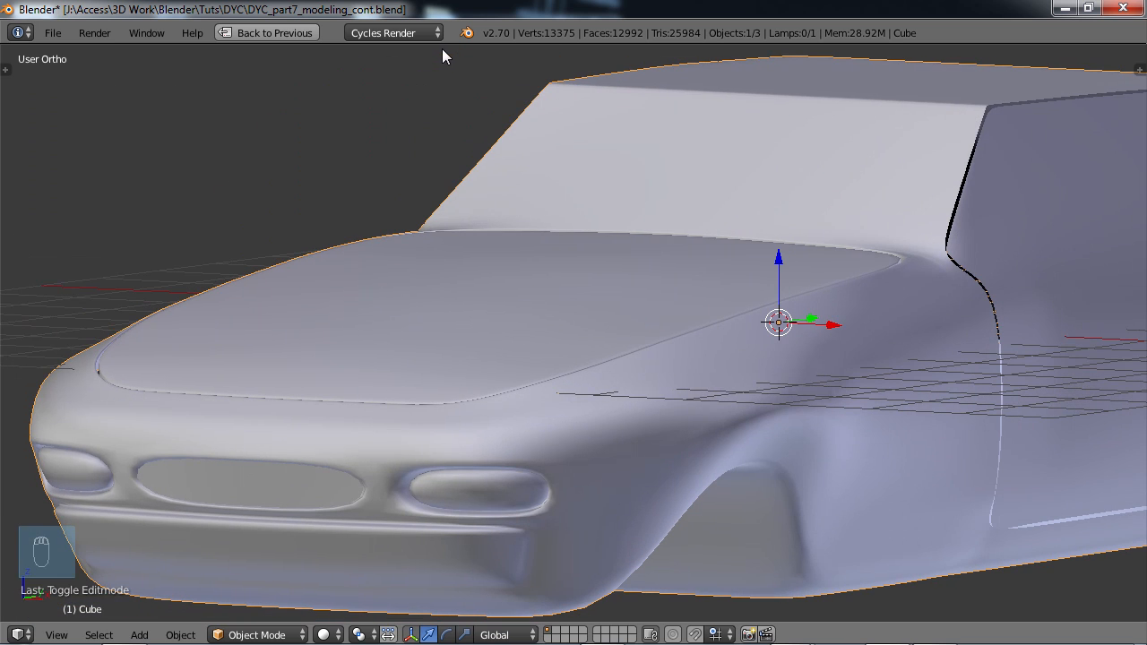
pyautogui.hotkey('ctrl', 's')
pyautogui.click(459, 98)
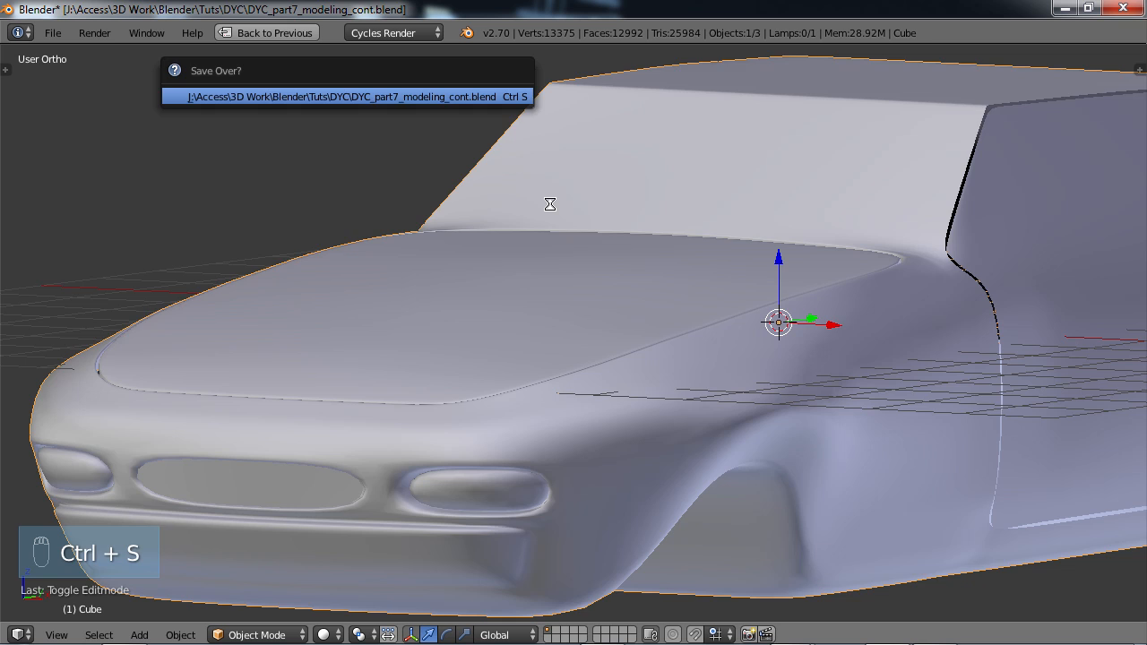
pyautogui.scroll(-1, 550, 204)
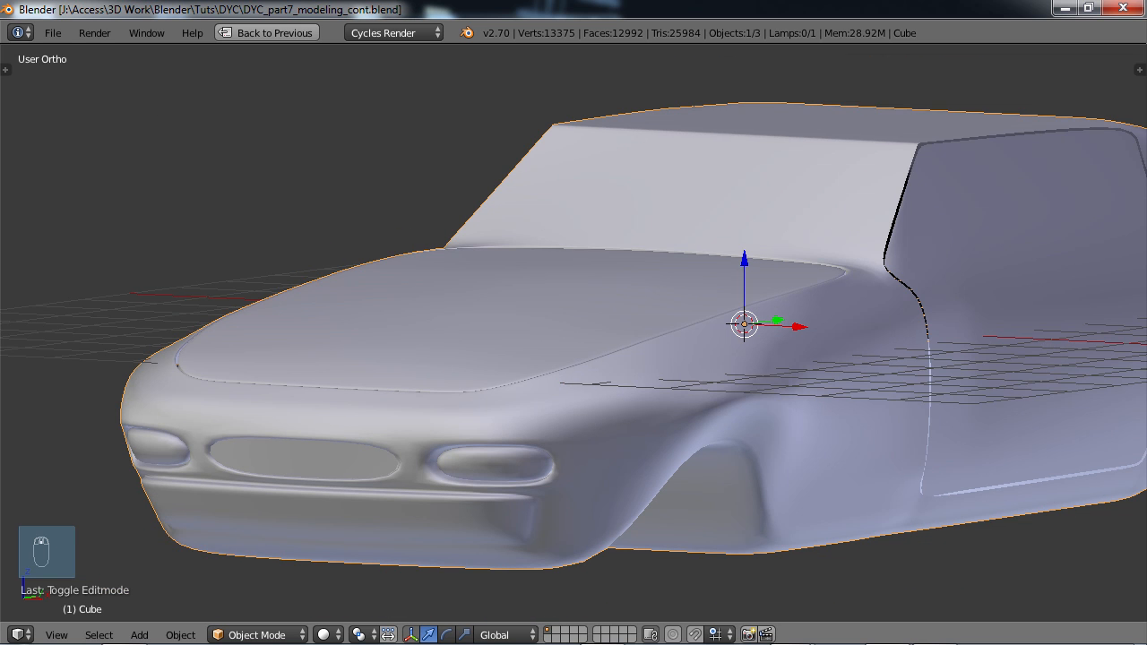
# - Examine the hood and door gaps from the front, above and the side in rendered shading
pyautogui.hotkey('shift', 'z')
pyautogui.scroll(-2, 550, 197)
pyautogui.moveTo(557, 222); pyautogui.dragTo(401, 365, button='middle')
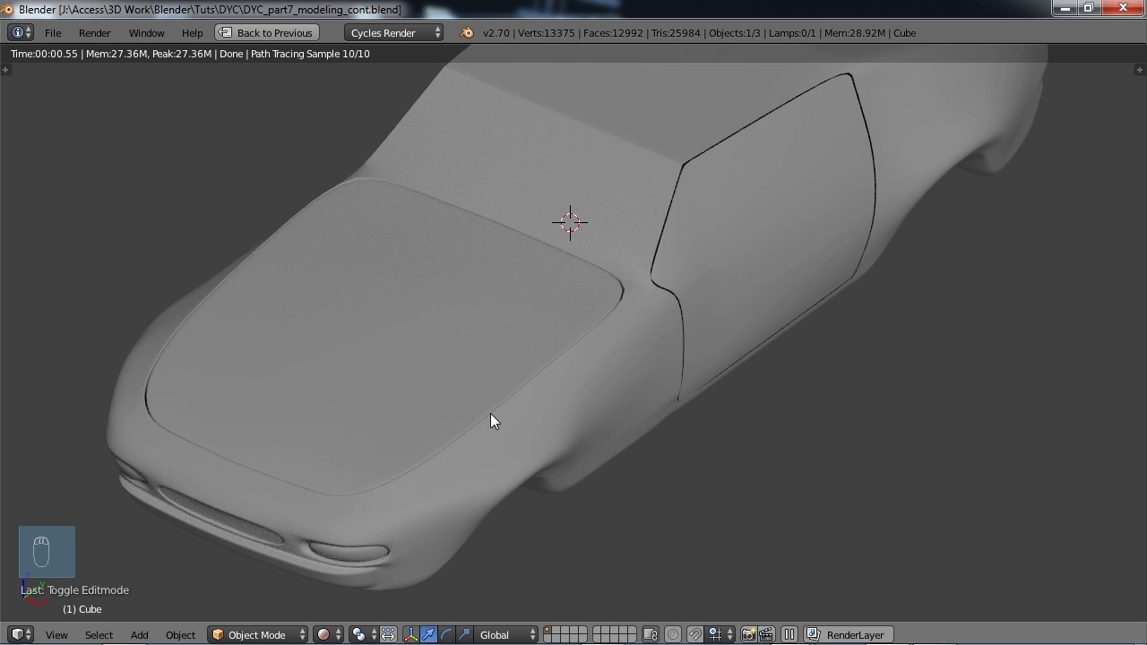
pyautogui.moveTo(378, 354); pyautogui.dragTo(372, 333, button='middle')
pyautogui.moveTo(438, 383); pyautogui.dragTo(499, 391, button='middle')
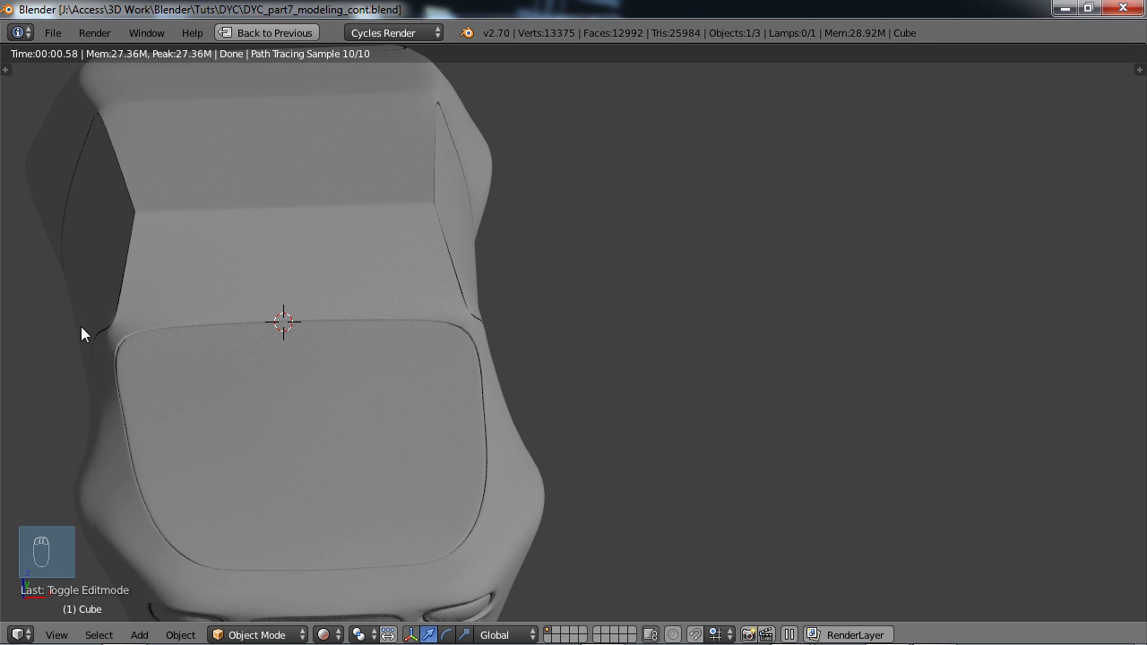
pyautogui.moveTo(365, 419); pyautogui.dragTo(276, 348, button='middle')
pyautogui.scroll(2, 402, 404)
pyautogui.moveTo(335, 422); pyautogui.dragTo(334, 428, button='middle')
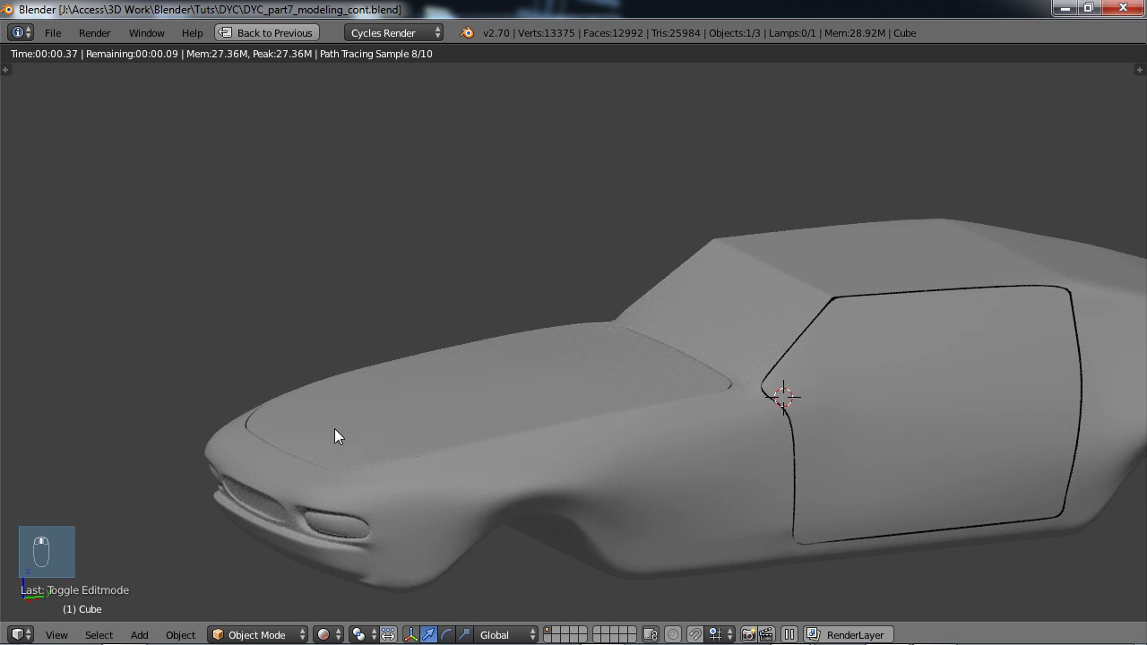
pyautogui.moveTo(600, 430); pyautogui.dragTo(261, 415, button='middle')
pyautogui.scroll(2, 259, 410)
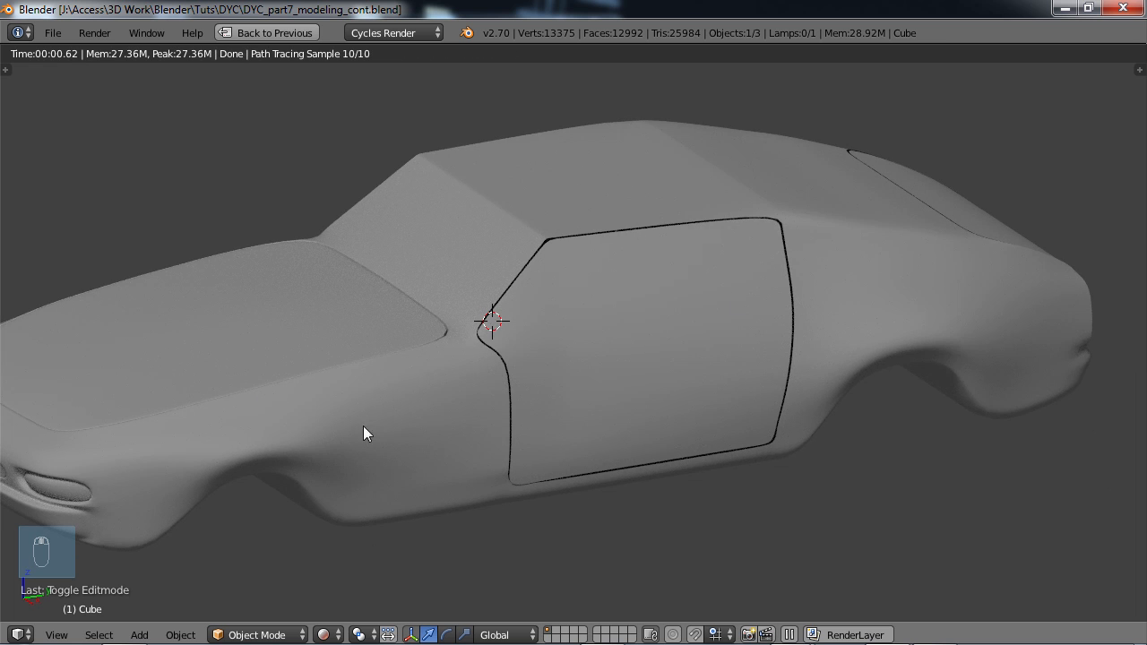
pyautogui.scroll(-1, 343, 401)
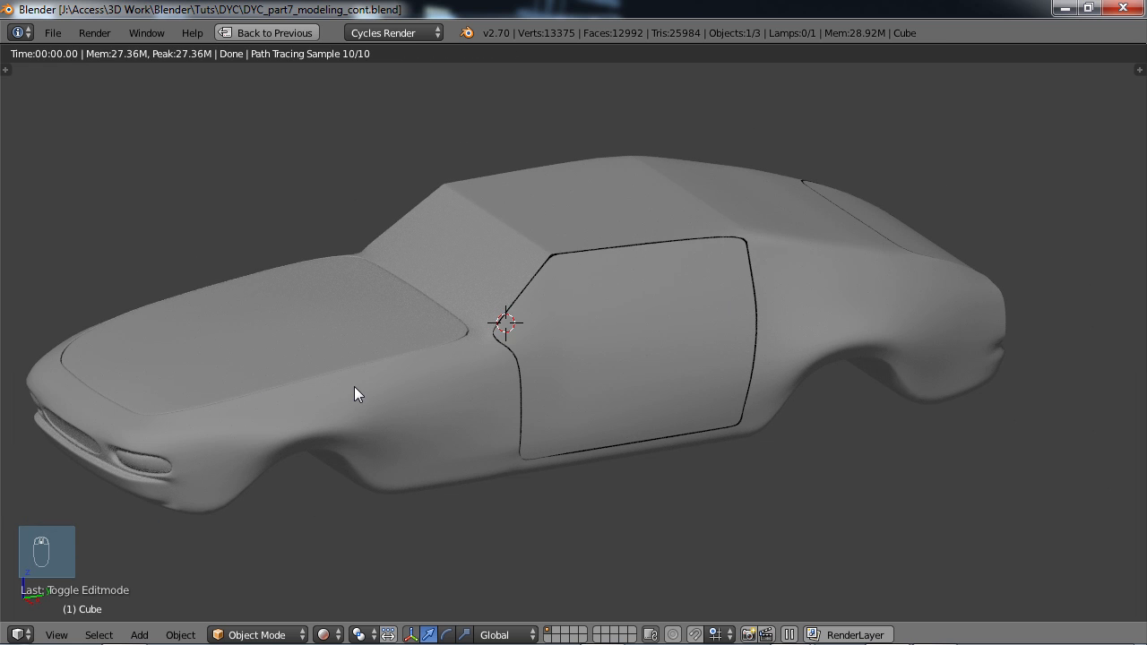
# - Return the viewport to solid shading and enter Edit Mode on the car body near the door
pyautogui.press('z')
pyautogui.press('z')
pyautogui.press('z')
pyautogui.scroll(-2, 385, 409)
pyautogui.moveTo(384, 408); pyautogui.dragTo(444, 442, button='middle')
pyautogui.scroll(5, 472, 447)
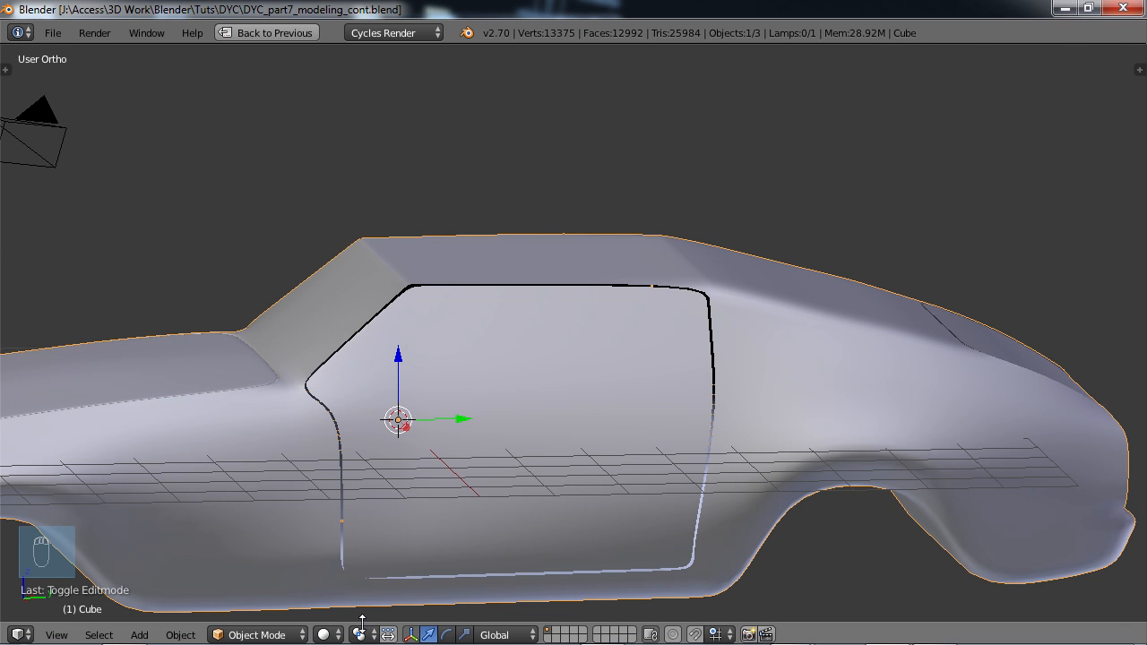
pyautogui.press('Tab')
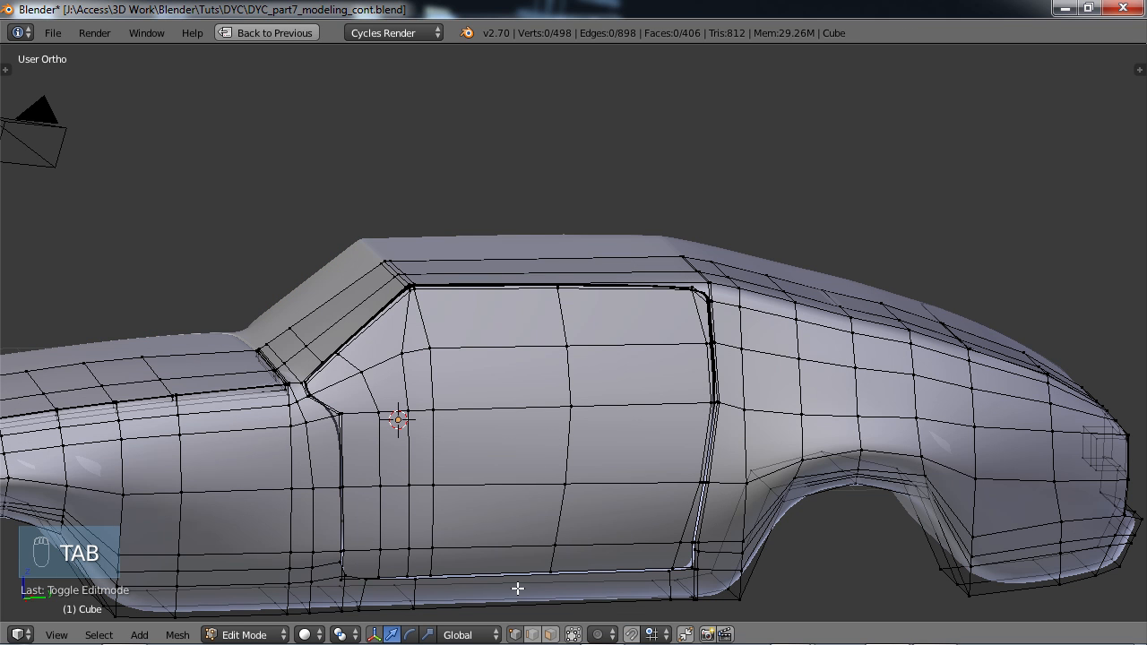
# - Select all of the door's faces in the right side view using face selection
pyautogui.click(550, 635)
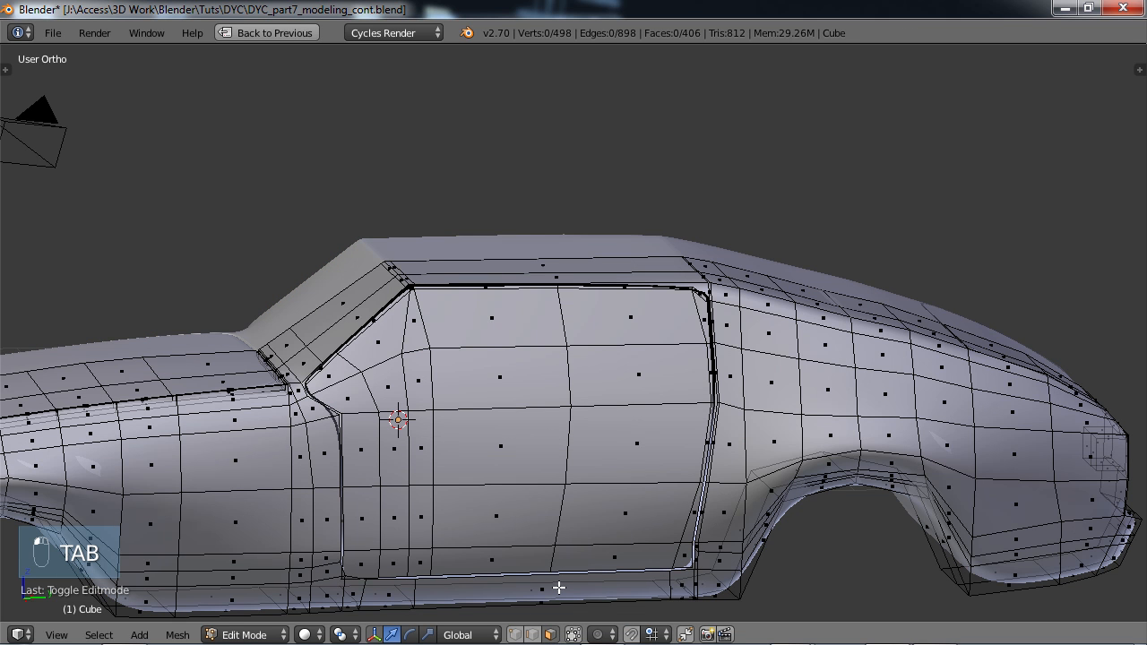
pyautogui.press('KP_3')
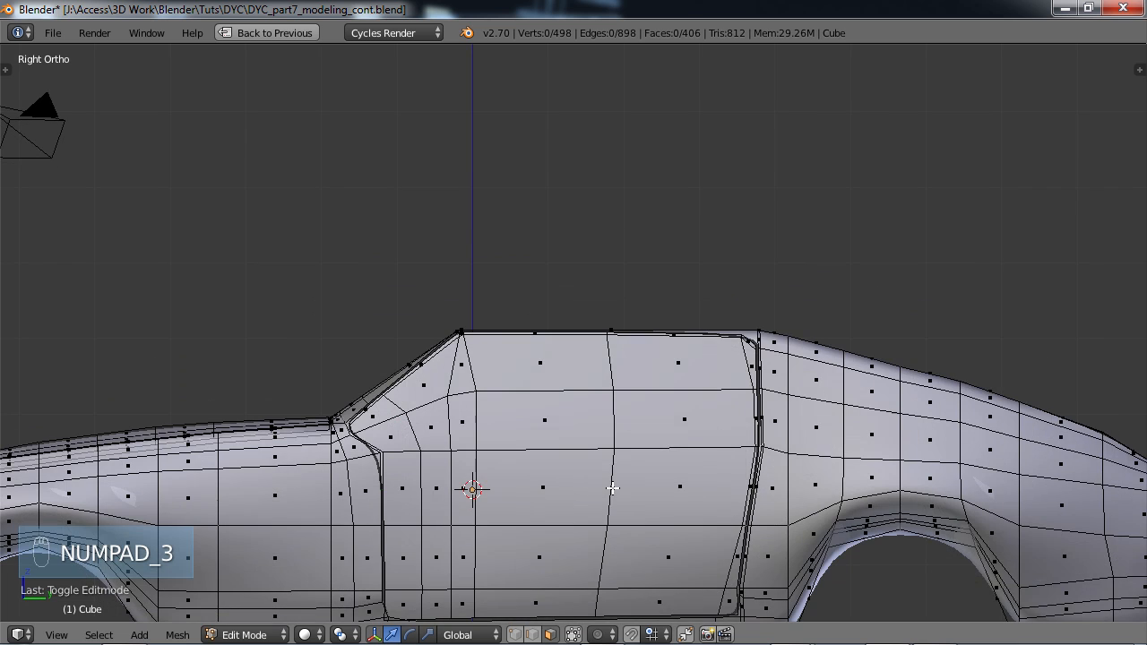
pyautogui.keyDown('shift'); pyautogui.moveTo(639, 407); pyautogui.dragTo(647, 299, button='middle'); pyautogui.keyUp('shift')
pyautogui.press('c')
pyautogui.moveTo(539, 258)
pyautogui.mouseDown()
pyautogui.moveTo(663, 269)
pyautogui.moveTo(627, 309)
pyautogui.moveTo(469, 294)
pyautogui.moveTo(463, 249)
pyautogui.moveTo(424, 277)
pyautogui.moveTo(421, 296)
pyautogui.moveTo(485, 334)
pyautogui.moveTo(453, 326)
pyautogui.moveTo(413, 404)
pyautogui.moveTo(482, 347)
pyautogui.mouseUp()
pyautogui.moveTo(447, 434)
pyautogui.mouseDown()
pyautogui.moveTo(422, 448)
pyautogui.moveTo(681, 448)
pyautogui.moveTo(506, 374)
pyautogui.mouseUp()
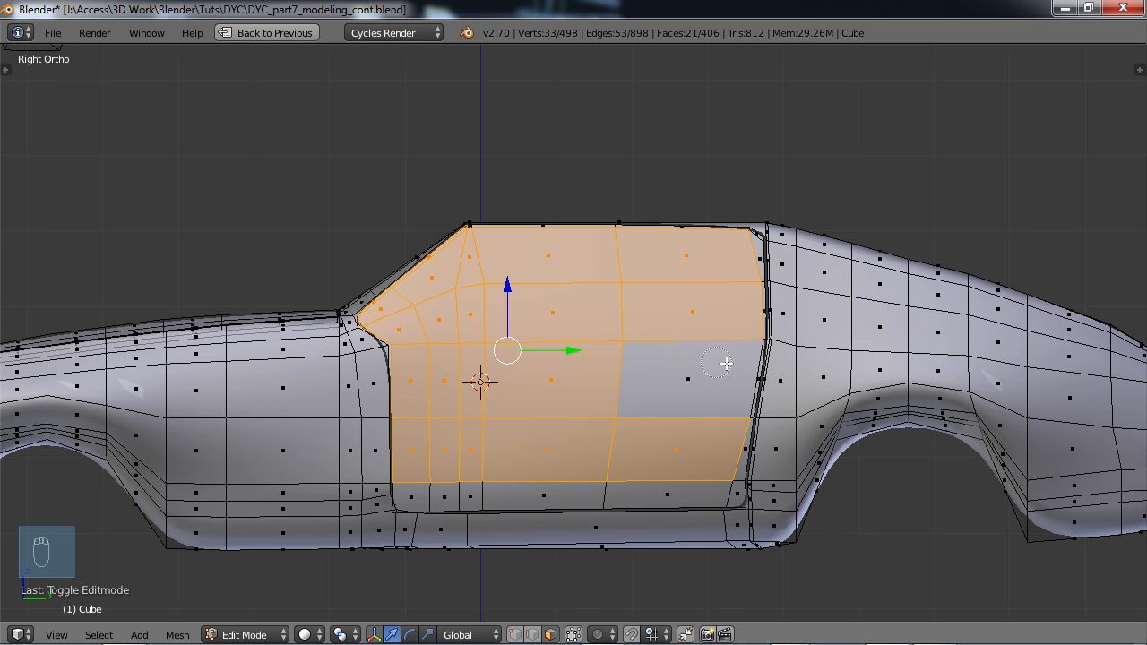
pyautogui.moveTo(705, 422)
pyautogui.mouseDown()
pyautogui.moveTo(684, 440)
pyautogui.moveTo(678, 493)
pyautogui.mouseUp()
pyautogui.moveTo(546, 490); pyautogui.dragTo(412, 487)
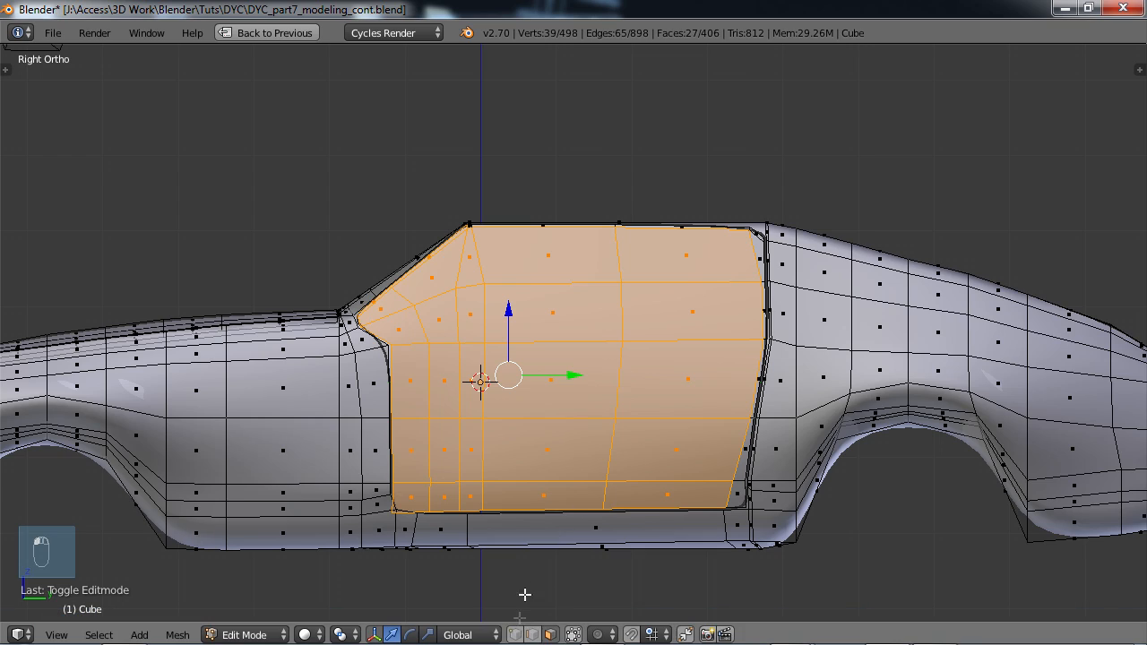
# - Switch to vertex selection and select the door's border along its front edge, windshield pillar and roof
pyautogui.moveTo(475, 434); pyautogui.dragTo(592, 425, button='middle')
pyautogui.scroll(3, 511, 502)
pyautogui.keyDown('shift'); pyautogui.moveTo(511, 502); pyautogui.dragTo(725, 382, button='middle'); pyautogui.keyUp('shift')
pyautogui.scroll(4, 652, 459)
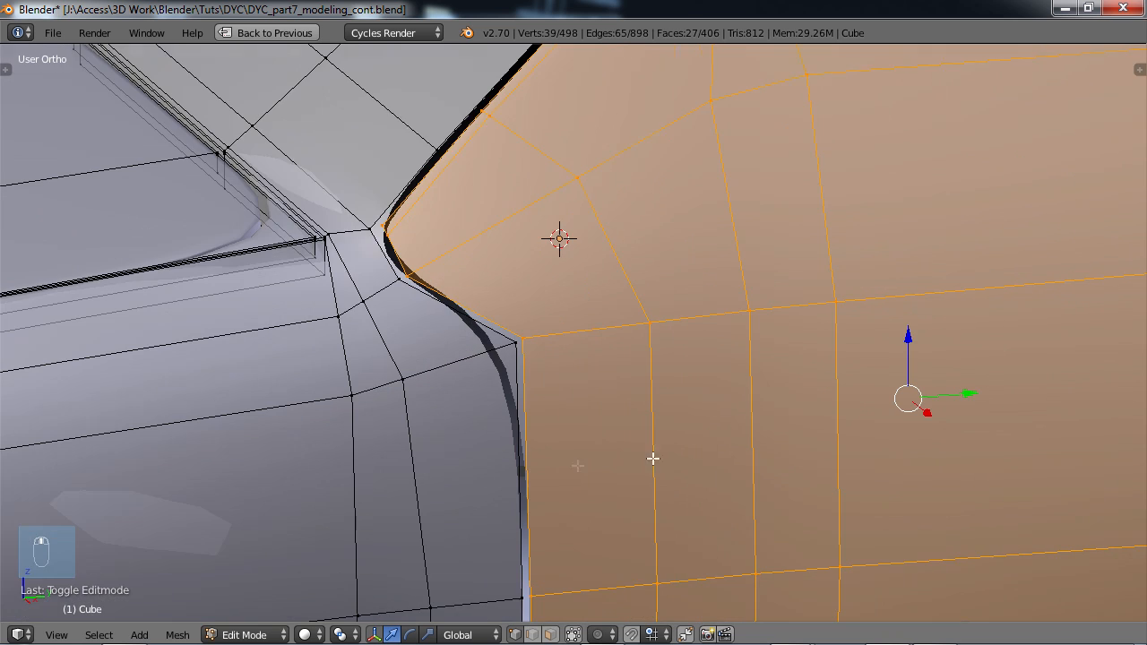
pyautogui.scroll(2, 579, 433)
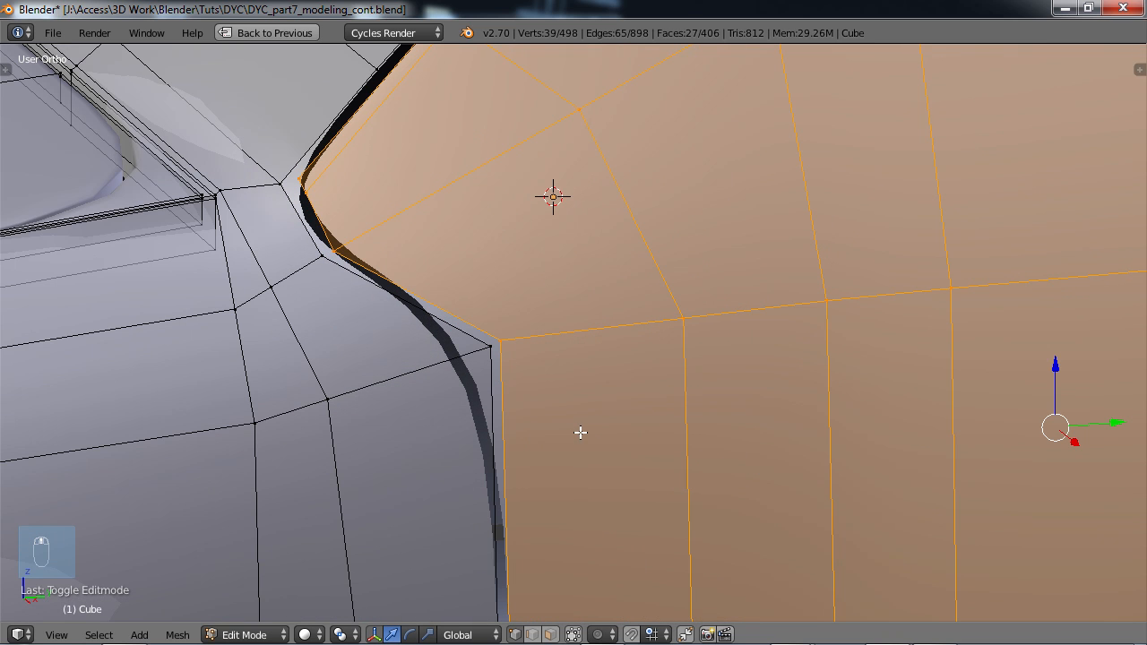
pyautogui.keyDown('alt'); pyautogui.rightClick(508, 388); pyautogui.keyUp('alt')
pyautogui.scroll(-4, 668, 220)
pyautogui.keyDown('shift'); pyautogui.moveTo(717, 237); pyautogui.dragTo(626, 379, button='middle'); pyautogui.keyUp('shift')
pyautogui.keyDown('alt'); pyautogui.keyDown('shift'); pyautogui.rightClick(447, 293); pyautogui.keyUp('shift'); pyautogui.keyUp('alt')
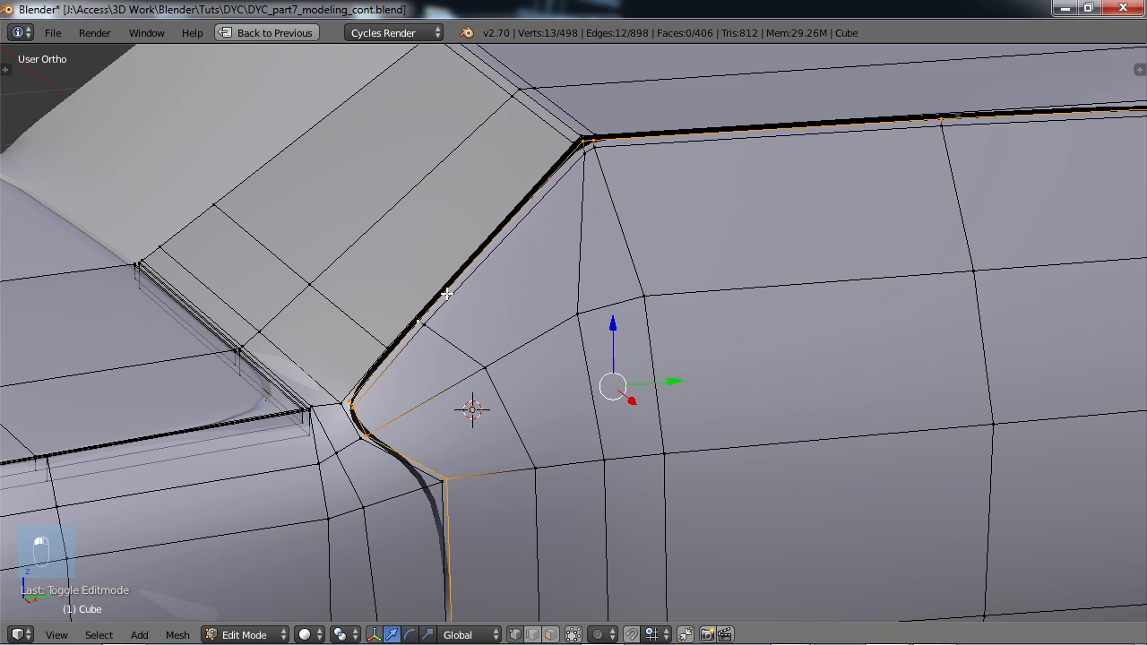
# - Add the door's upper rear corner, rear edge and lower edge to complete the border selection
pyautogui.scroll(-4, 968, 328)
pyautogui.keyDown('shift'); pyautogui.moveTo(945, 410); pyautogui.dragTo(708, 354, button='middle'); pyautogui.keyUp('shift')
pyautogui.scroll(3, 707, 355)
pyautogui.keyDown('shift'); pyautogui.moveTo(908, 339); pyautogui.dragTo(356, 315, button='middle'); pyautogui.keyUp('shift')
pyautogui.scroll(3, 534, 324)
pyautogui.keyDown('shift'); pyautogui.moveTo(530, 194); pyautogui.dragTo(545, 388, button='middle'); pyautogui.keyUp('shift')
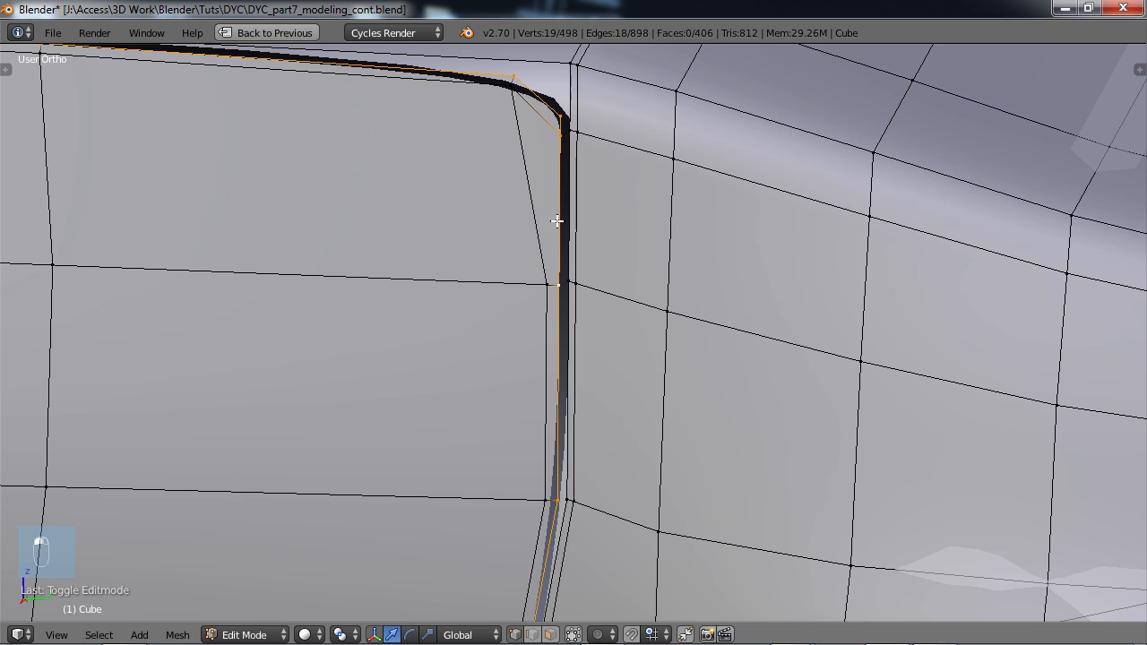
pyautogui.scroll(-4, 401, 302)
pyautogui.keyDown('shift'); pyautogui.moveTo(365, 431); pyautogui.dragTo(455, 234, button='middle'); pyautogui.keyUp('shift')
pyautogui.keyDown('shift'); pyautogui.moveTo(428, 361); pyautogui.dragTo(473, 308, button='middle'); pyautogui.keyUp('shift')
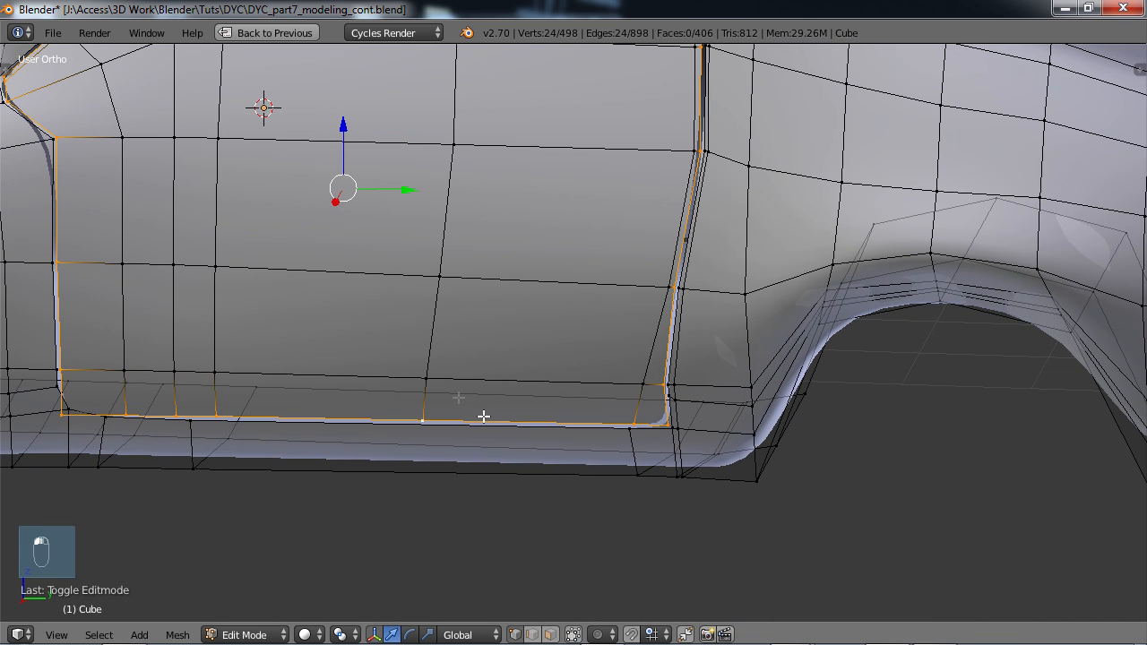
# - Extrude the door's border loop and move the new edges inward along X by about -0.0045
pyautogui.moveTo(358, 385); pyautogui.dragTo(409, 379, button='middle')
pyautogui.scroll(-3, 345, 349)
pyautogui.moveTo(295, 353); pyautogui.dragTo(517, 364, button='middle')
pyautogui.scroll(4, 517, 364)
pyautogui.keyDown('shift'); pyautogui.moveTo(415, 259); pyautogui.dragTo(643, 405, button='middle'); pyautogui.keyUp('shift')
pyautogui.scroll(2, 574, 385)
pyautogui.keyDown('shift'); pyautogui.moveTo(524, 382); pyautogui.dragTo(671, 417, button='middle'); pyautogui.keyUp('shift')
pyautogui.scroll(3, 674, 376)
pyautogui.keyDown('shift'); pyautogui.moveTo(676, 242); pyautogui.dragTo(630, 329, button='middle'); pyautogui.keyUp('shift')
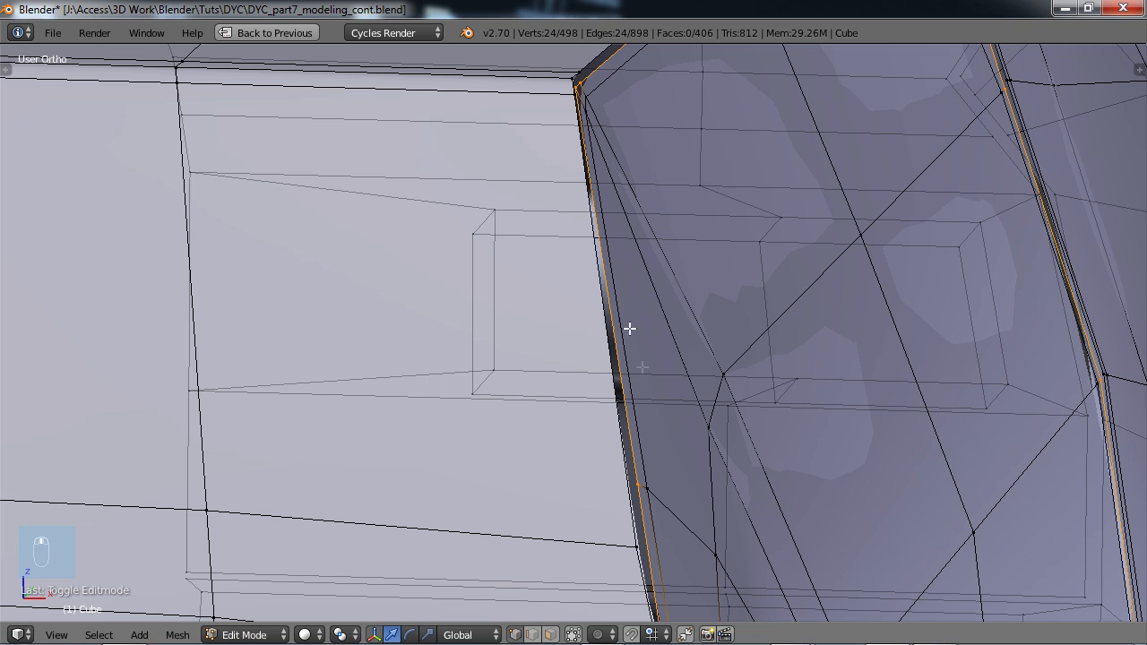
pyautogui.press('e')
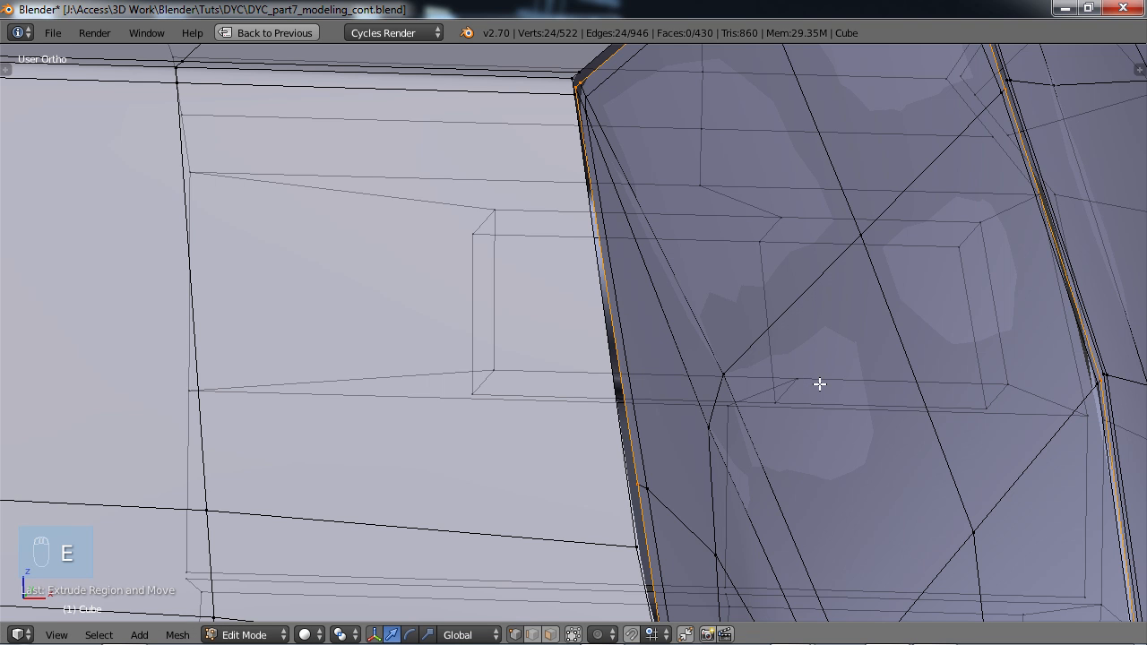
pyautogui.scroll(-5, 804, 341)
pyautogui.scroll(9, 802, 346)
pyautogui.scroll(3, 686, 336)
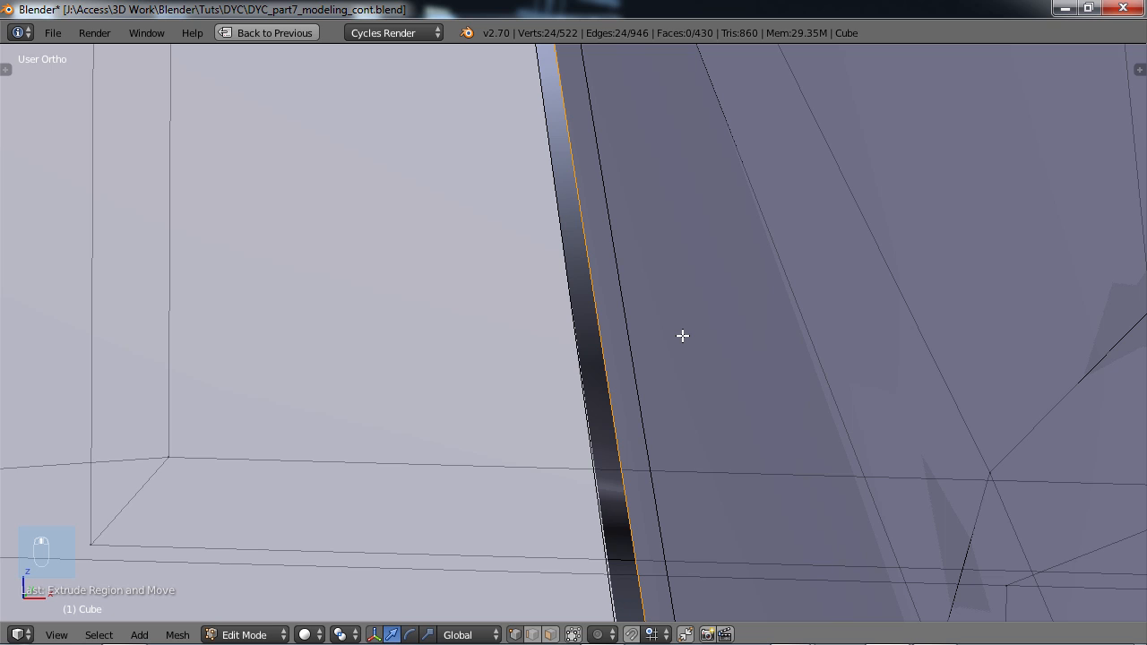
pyautogui.press('g')
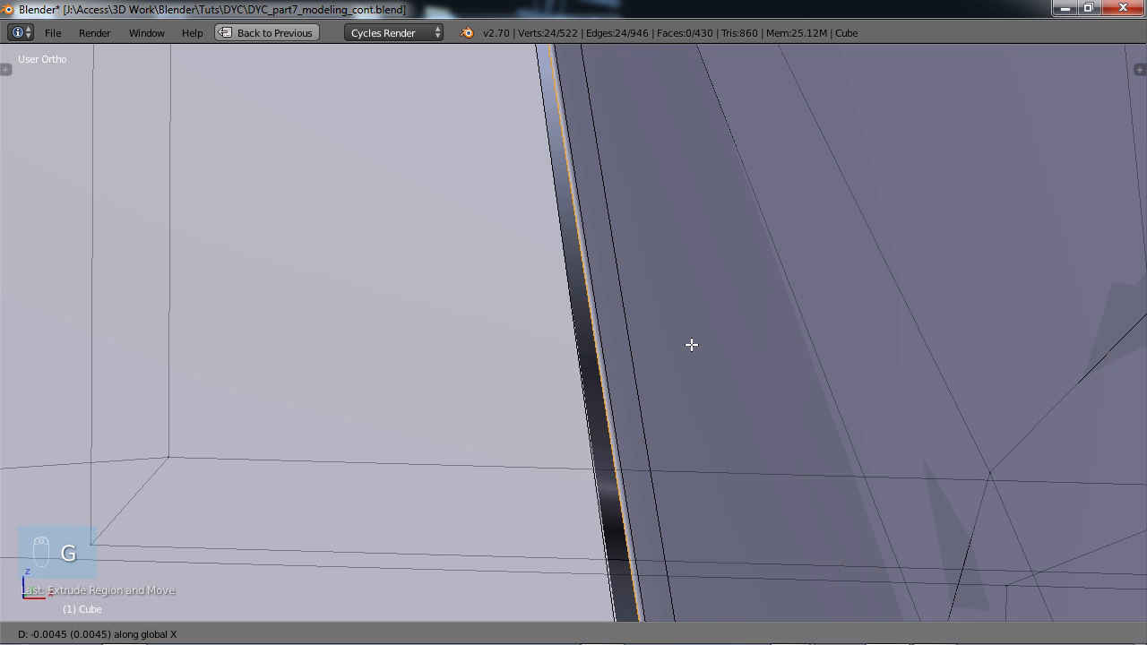
pyautogui.click(692, 344)
# - Extrude the door's border again and move the new edges further inward along X
pyautogui.press('e')
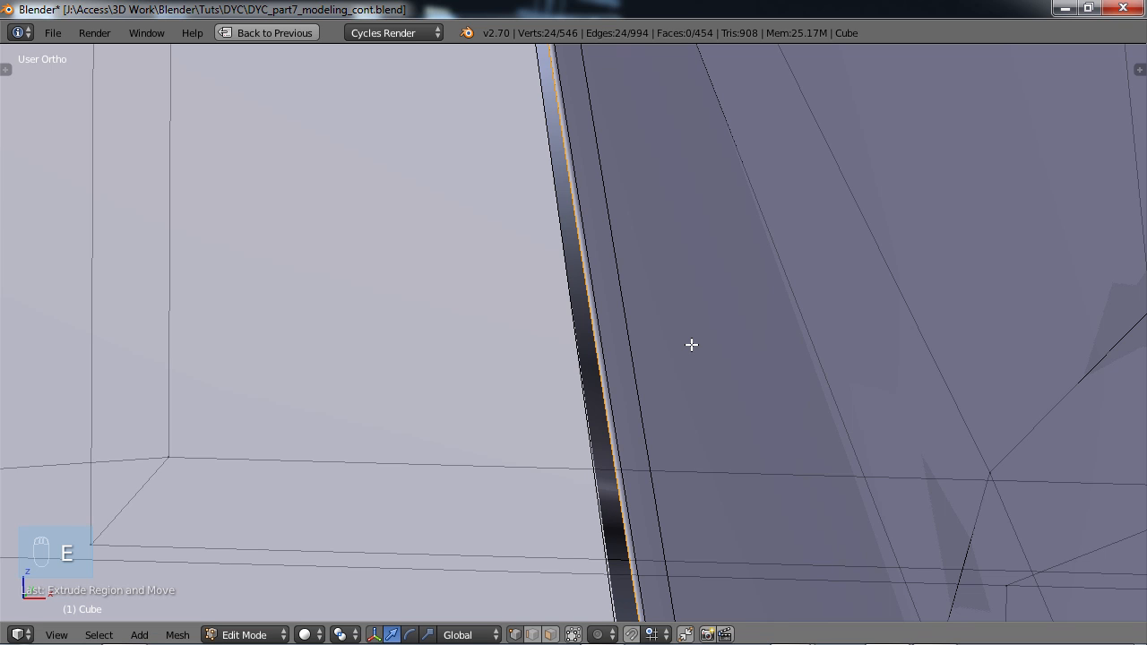
pyautogui.press('g')
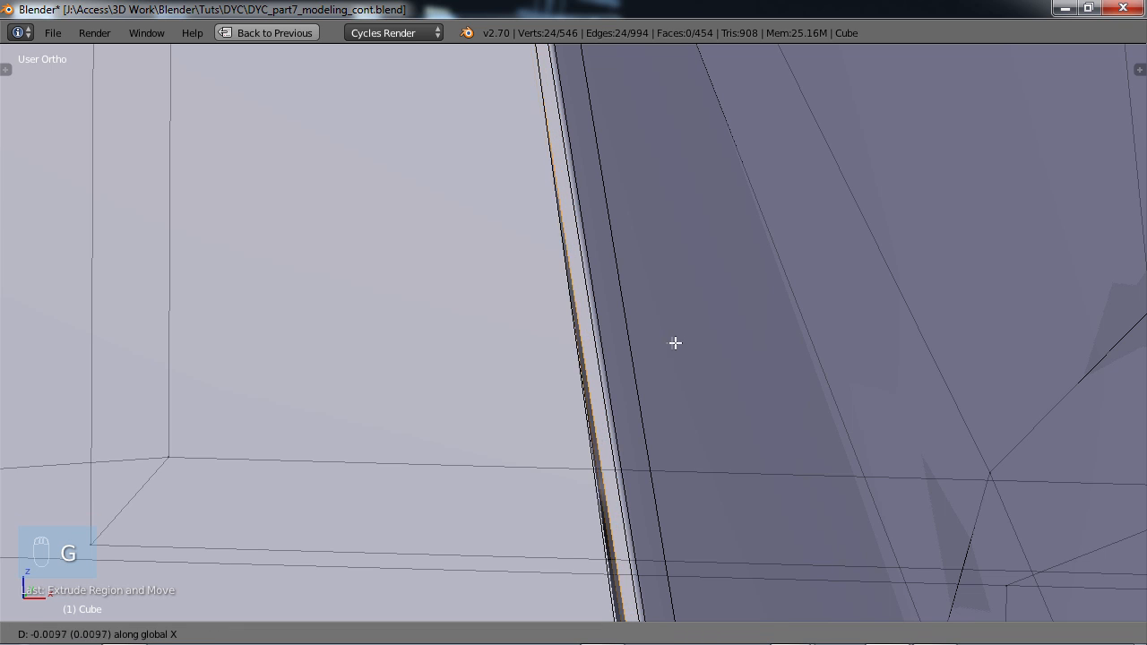
pyautogui.click(660, 342)
pyautogui.scroll(-6, 668, 354)
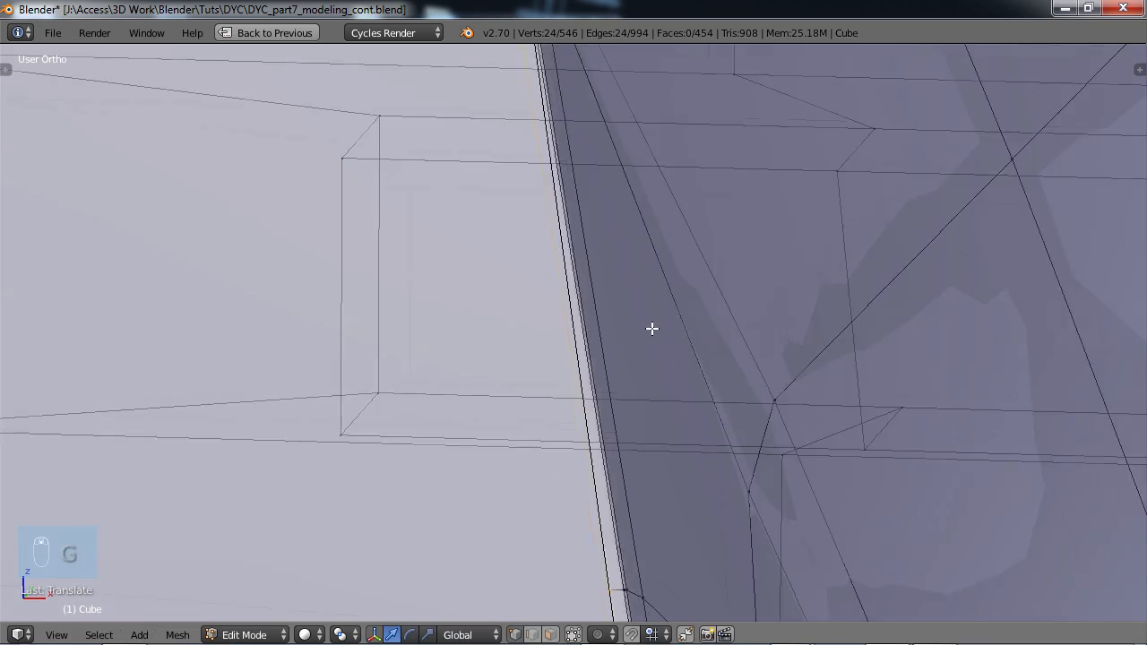
# - Select the car body's edge loop around the door opening, on the outer side of the door gap
pyautogui.moveTo(680, 370); pyautogui.dragTo(655, 371, button='middle')
pyautogui.moveTo(666, 429); pyautogui.dragTo(518, 358, button='middle')
pyautogui.keyDown('shift'); pyautogui.moveTo(629, 385); pyautogui.dragTo(494, 394, button='middle'); pyautogui.keyUp('shift')
pyautogui.moveTo(559, 339); pyautogui.dragTo(571, 343, button='middle')
pyautogui.scroll(4, 572, 344)
pyautogui.keyDown('shift'); pyautogui.moveTo(641, 370); pyautogui.dragTo(543, 348, button='middle'); pyautogui.keyUp('shift')
pyautogui.scroll(1, 542, 349)
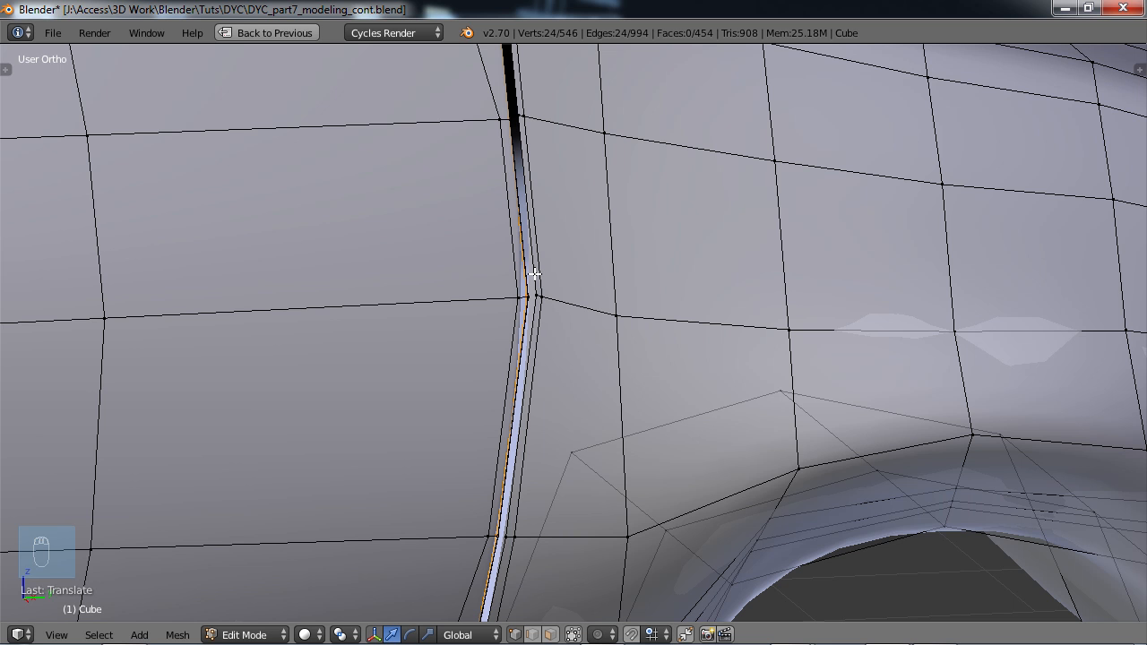
pyautogui.rightClick(537, 303)
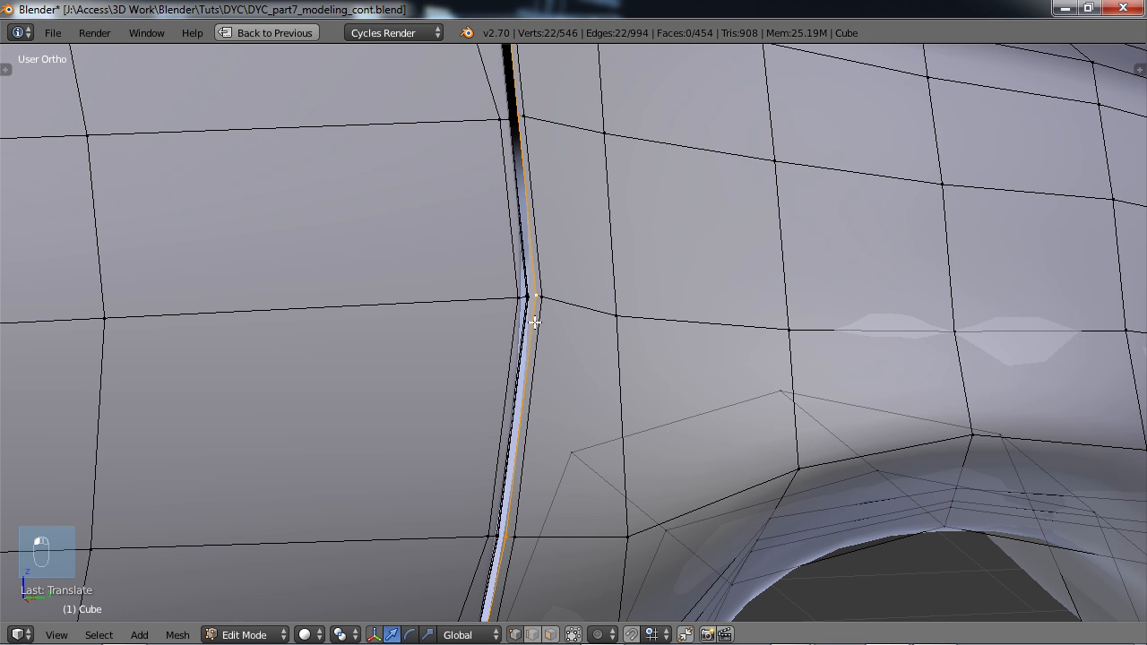
# - Extrude the body's door-opening loop and move the new edges inward along X by about -0.013
pyautogui.scroll(-3, 535, 323)
pyautogui.keyDown('shift'); pyautogui.moveTo(457, 284); pyautogui.dragTo(812, 236, button='middle'); pyautogui.keyUp('shift')
pyautogui.moveTo(451, 380); pyautogui.dragTo(440, 240, button='middle')
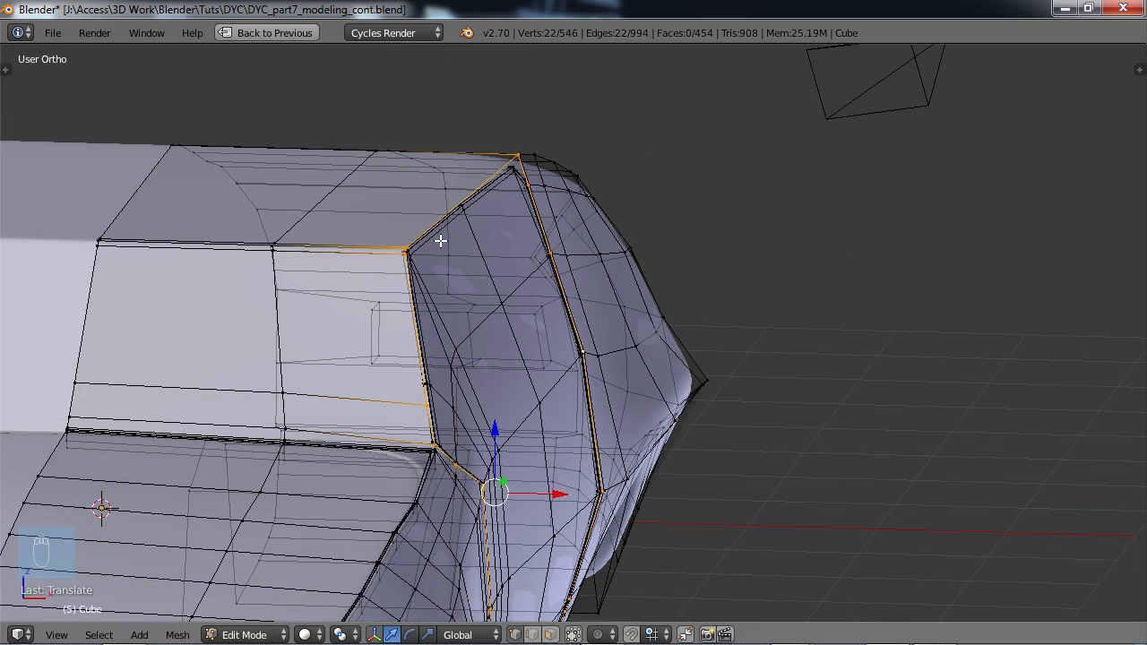
pyautogui.moveTo(501, 279); pyautogui.dragTo(418, 271, button='middle')
pyautogui.scroll(-6, 476, 320)
pyautogui.moveTo(476, 320); pyautogui.dragTo(333, 374, button='middle')
pyautogui.scroll(5, 586, 364)
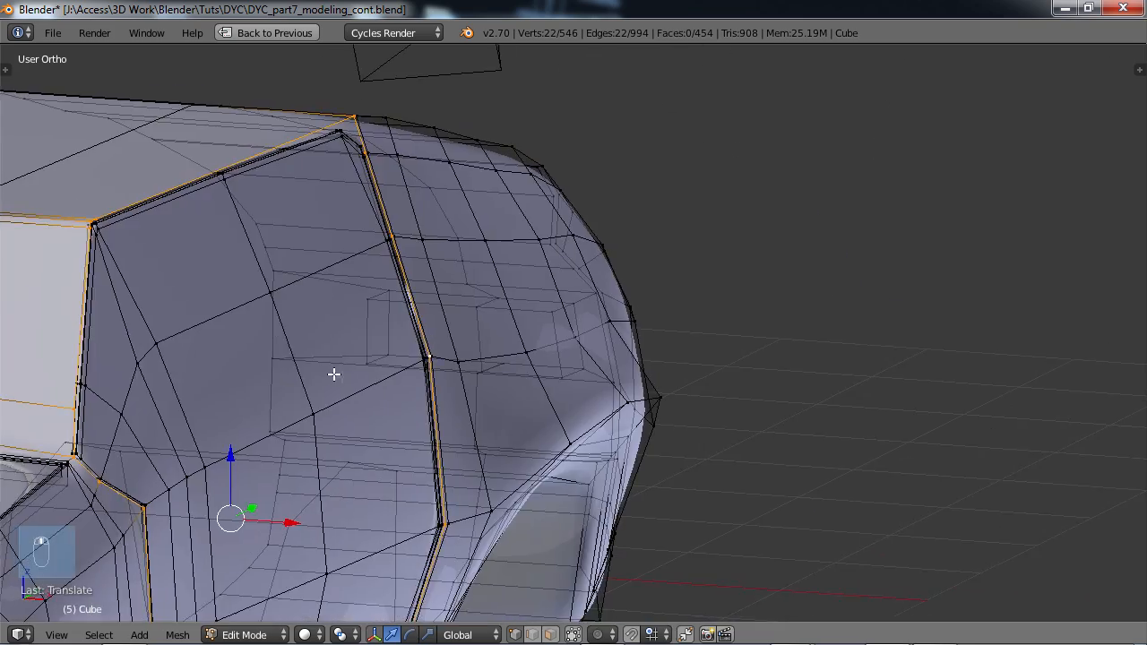
pyautogui.scroll(7, 363, 368)
pyautogui.keyDown('shift'); pyautogui.moveTo(153, 410); pyautogui.dragTo(678, 322, button='middle'); pyautogui.keyUp('shift')
pyautogui.moveTo(489, 408); pyautogui.dragTo(508, 403, button='middle')
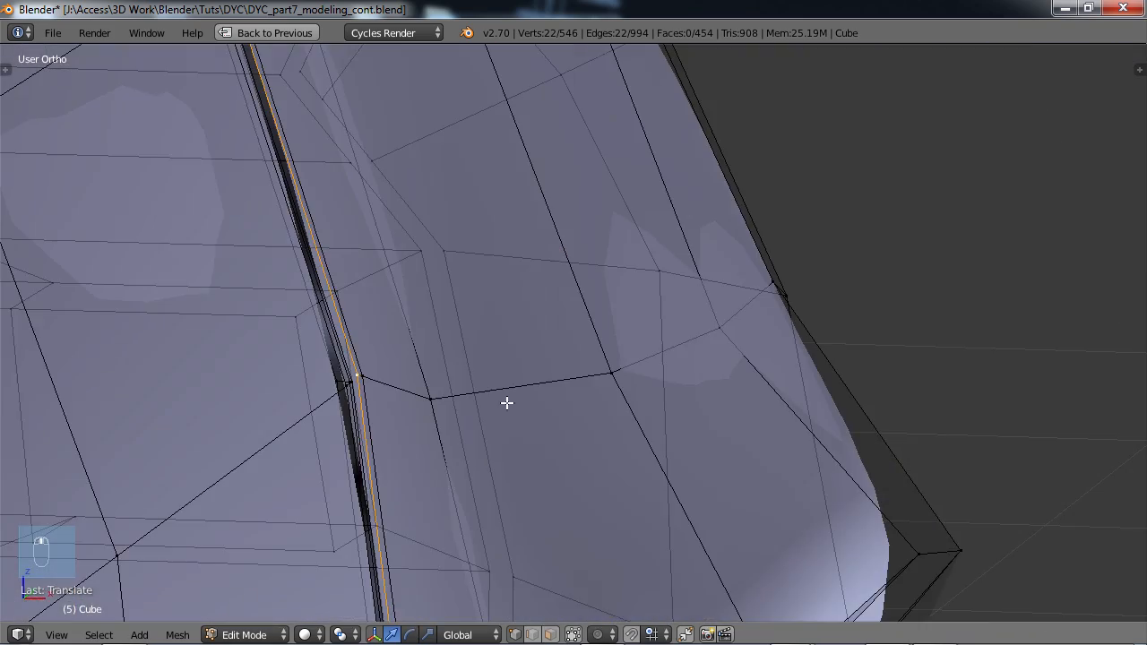
pyautogui.keyDown('shift'); pyautogui.moveTo(356, 439); pyautogui.dragTo(765, 404, button='middle'); pyautogui.keyUp('shift')
pyautogui.press('e')
pyautogui.rightClick(767, 406)
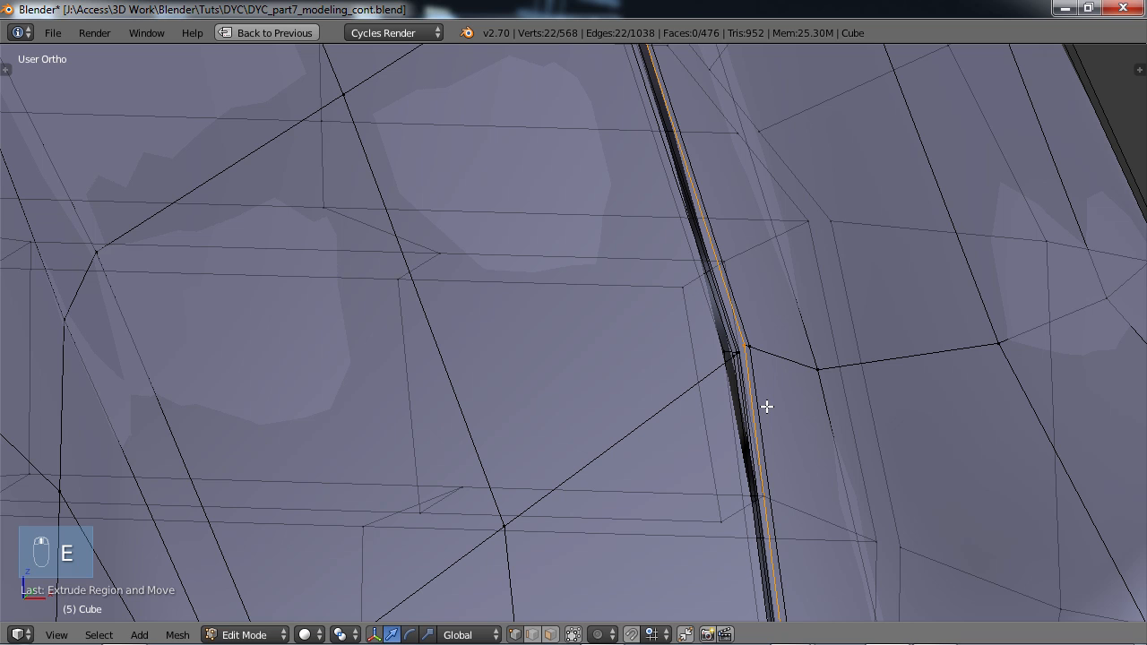
pyautogui.press('g')
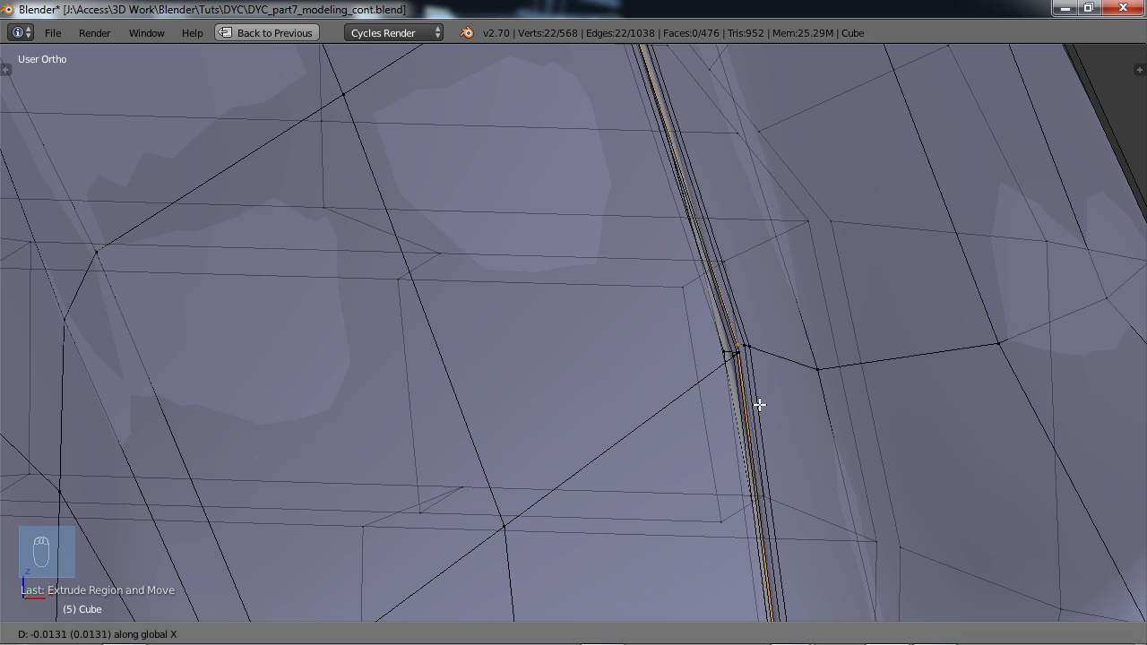
pyautogui.click(760, 406)
# - Extrude the door-opening loop a second time and move it deeper inward along X by about -0.077
pyautogui.press('e')
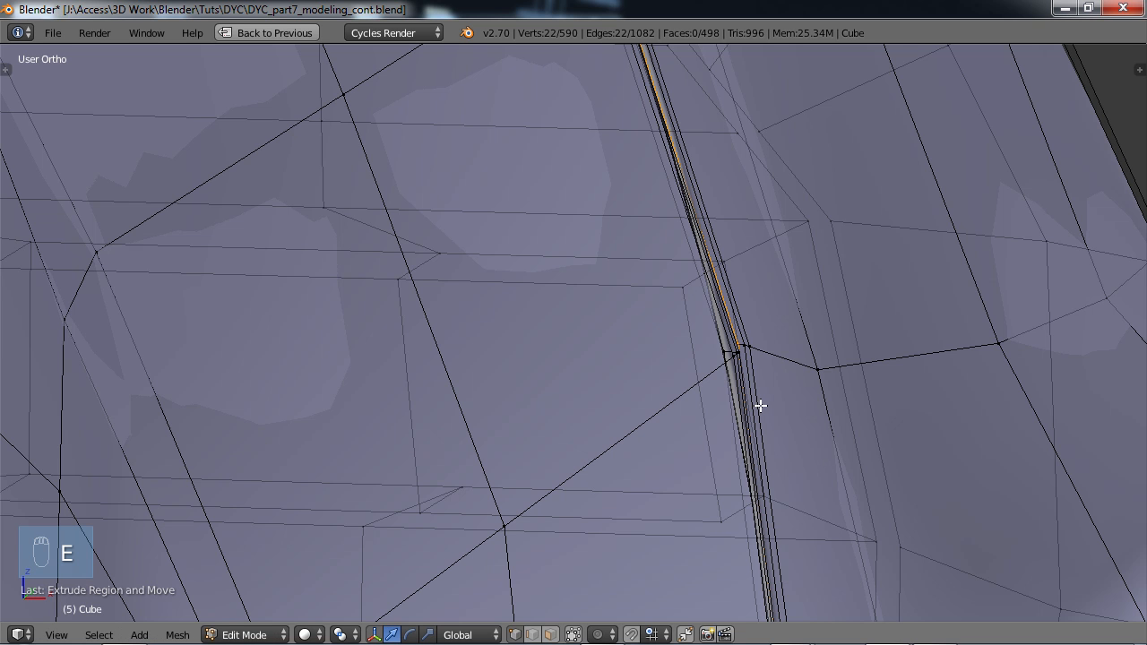
pyautogui.press('g')
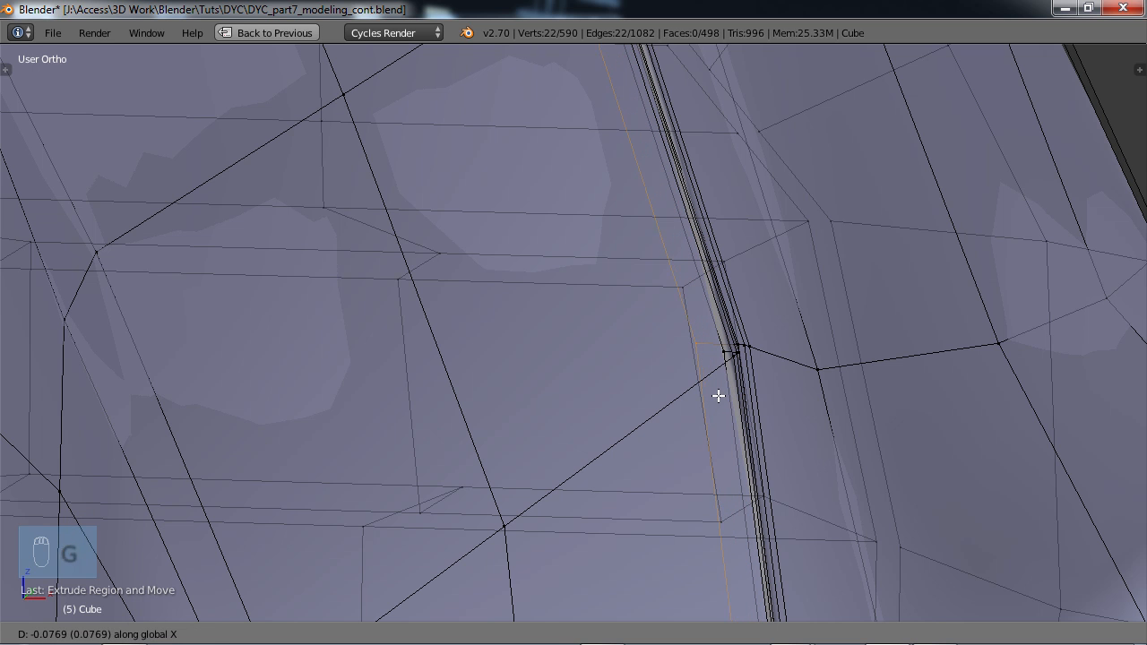
pyautogui.click(718, 396)
pyautogui.scroll(-6, 718, 396)
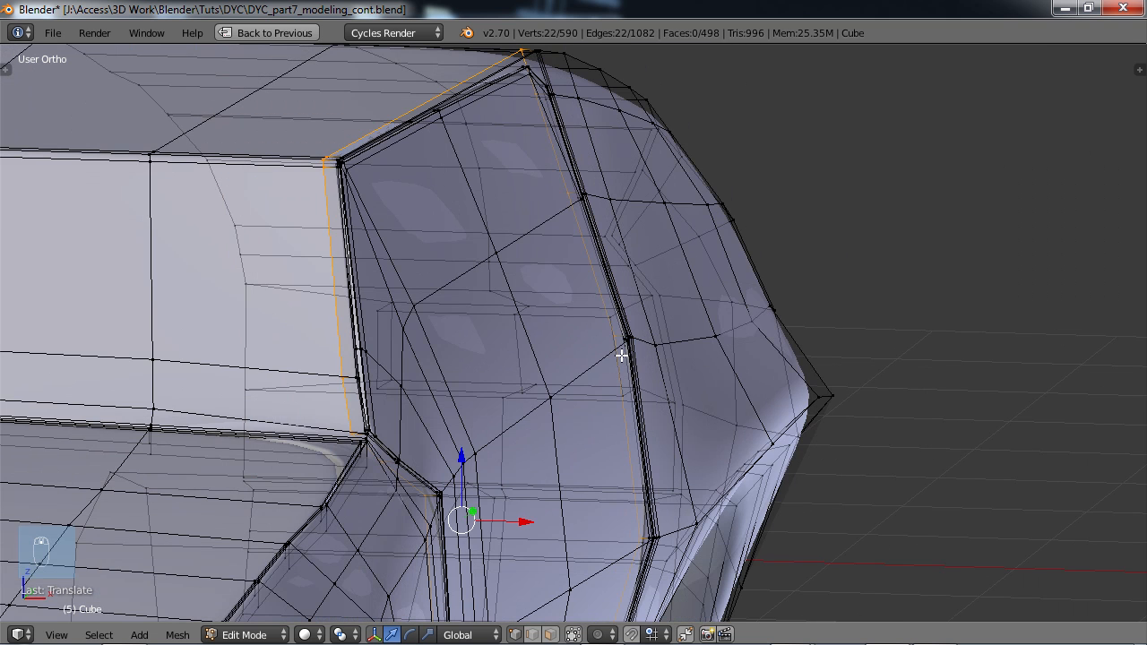
# - Deselect the door opening's rear, lower and front edges with circle select, keeping only the windshield pillar and roof edges selected
pyautogui.moveTo(591, 361); pyautogui.dragTo(475, 359, button='middle')
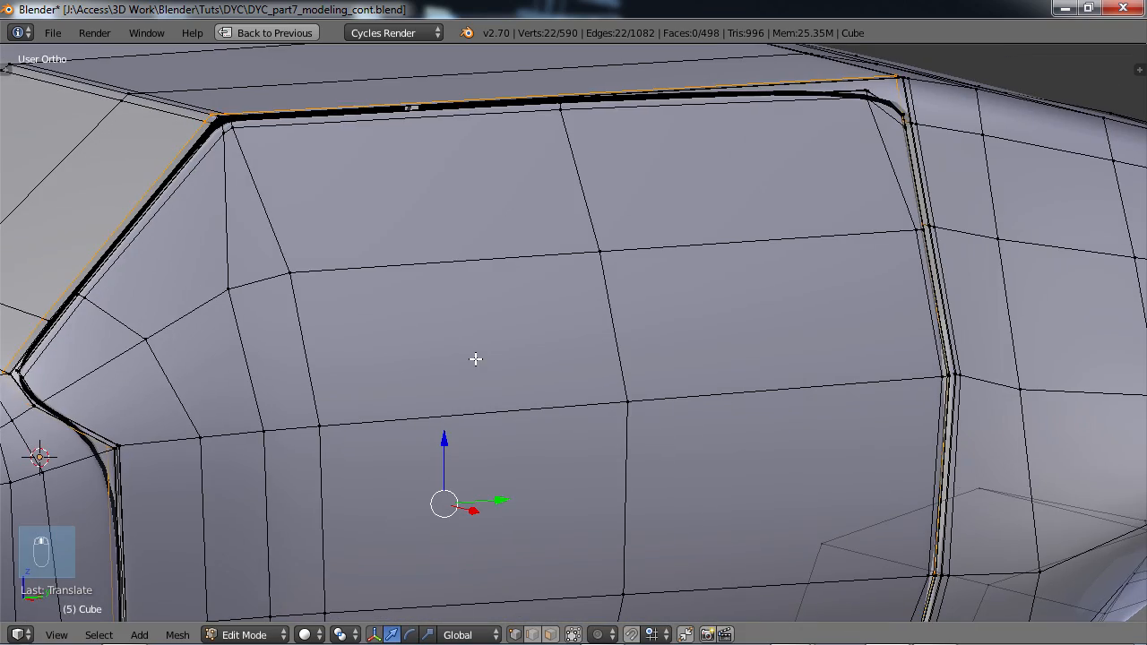
pyautogui.scroll(-3, 510, 350)
pyautogui.moveTo(814, 318); pyautogui.dragTo(802, 292, button='middle')
pyautogui.moveTo(824, 230); pyautogui.dragTo(822, 292)
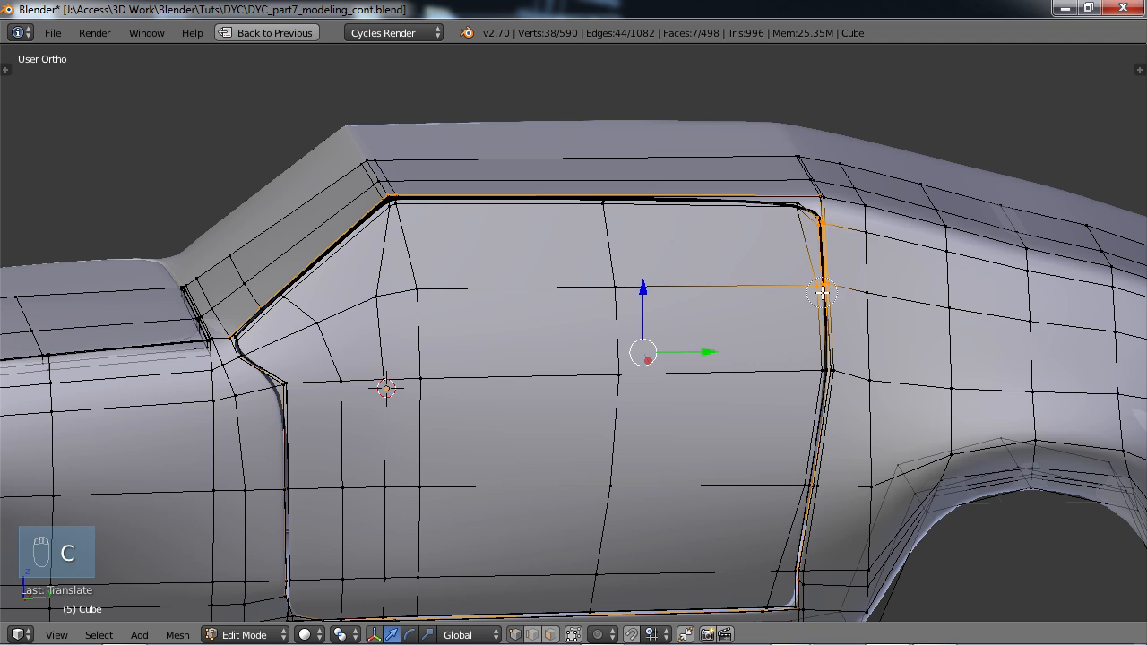
pyautogui.moveTo(820, 226); pyautogui.dragTo(810, 441, button='middle')
pyautogui.moveTo(800, 557)
pyautogui.mouseDown(button='middle')
pyautogui.moveTo(768, 601)
pyautogui.moveTo(793, 600)
pyautogui.mouseUp(button='middle')
pyautogui.moveTo(568, 602); pyautogui.dragTo(341, 613, button='middle')
pyautogui.moveTo(261, 581); pyautogui.dragTo(281, 439, button='middle')
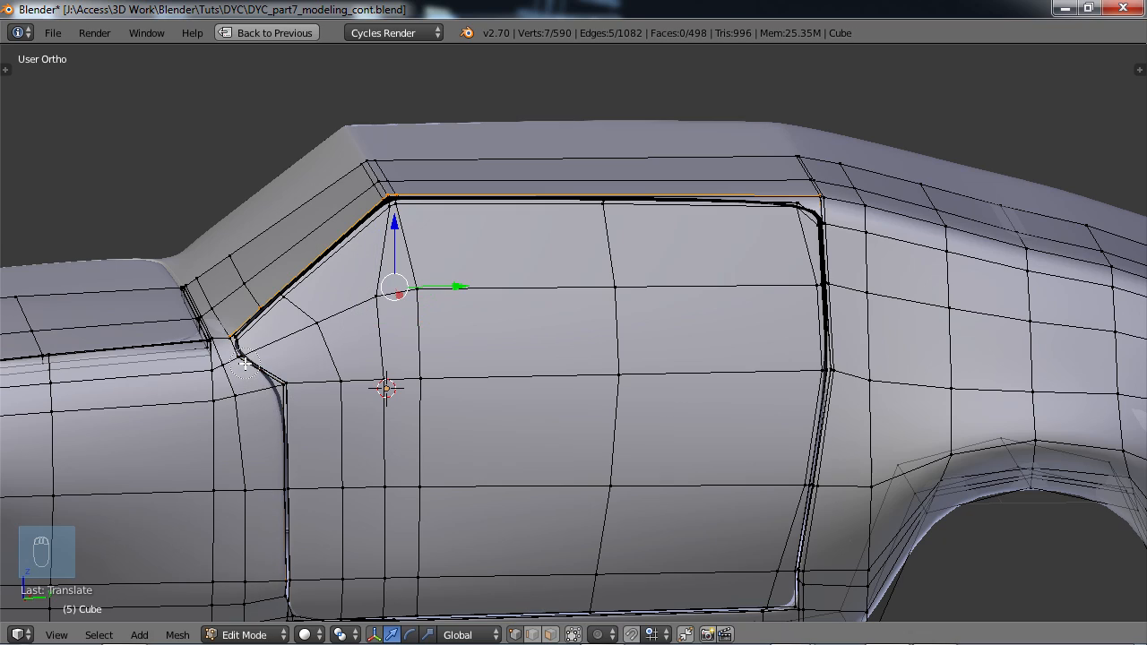
# - Move the selected pillar and roof edges slightly down along Z and scale them down slightly
pyautogui.moveTo(339, 382); pyautogui.dragTo(549, 360, button='middle')
pyautogui.moveTo(452, 249); pyautogui.dragTo(452, 254)
pyautogui.moveTo(636, 281)
pyautogui.mouseDown(button='middle')
pyautogui.moveTo(583, 274)
pyautogui.moveTo(650, 294)
pyautogui.mouseUp(button='middle')
pyautogui.press('s')
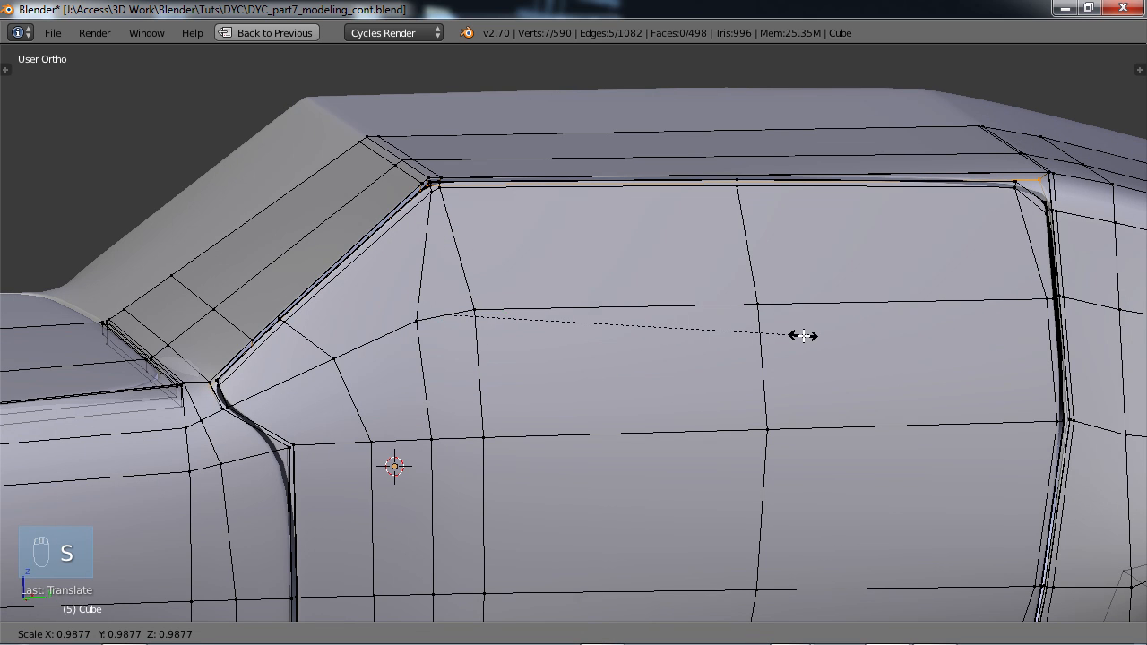
pyautogui.click(798, 332)
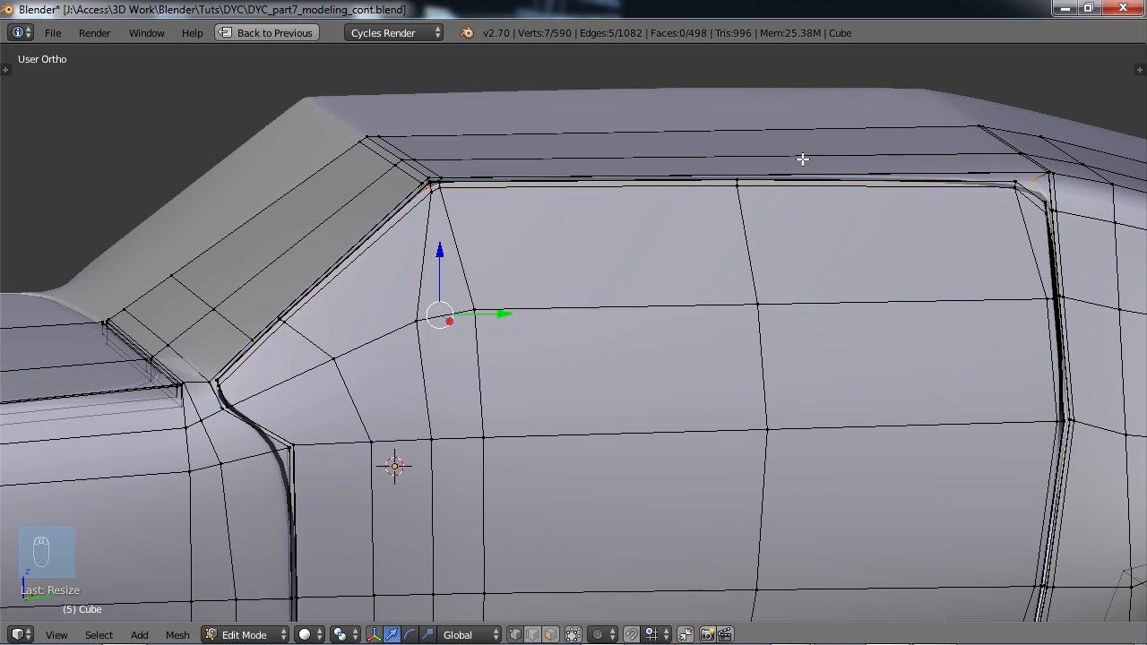
# - Leave Edit Mode and examine the door and hood gaps in the rendered view from several angles
pyautogui.scroll(-3, 802, 238)
pyautogui.moveTo(671, 332); pyautogui.dragTo(804, 352, button='middle')
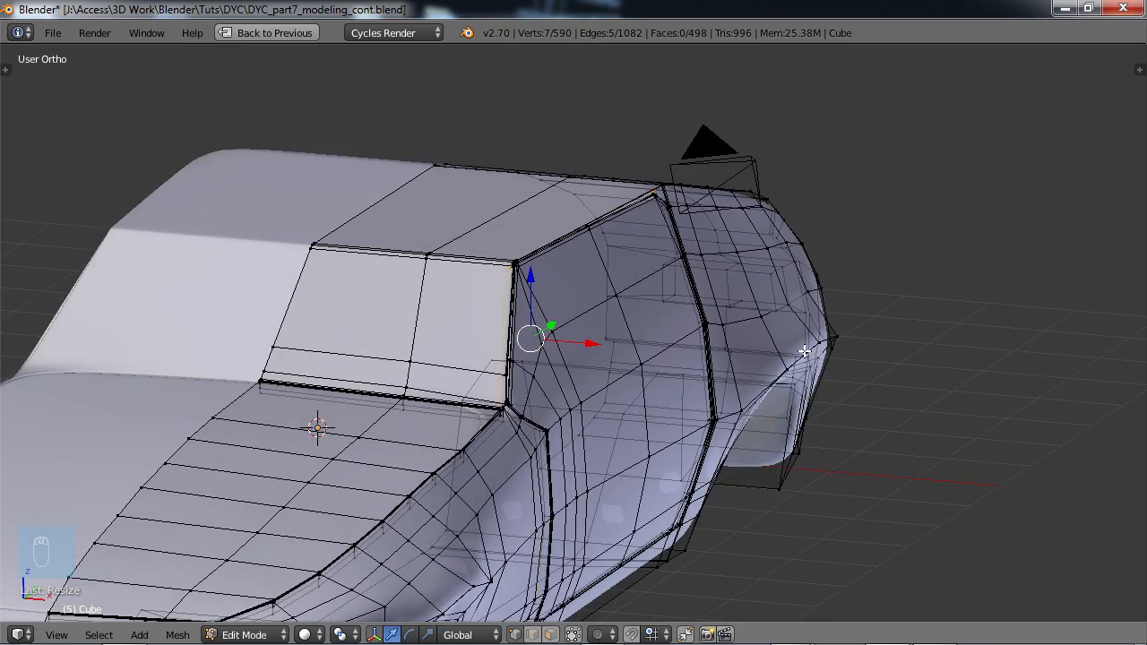
pyautogui.moveTo(706, 354); pyautogui.dragTo(634, 346, button='middle')
pyautogui.moveTo(558, 295); pyautogui.dragTo(586, 306, button='middle')
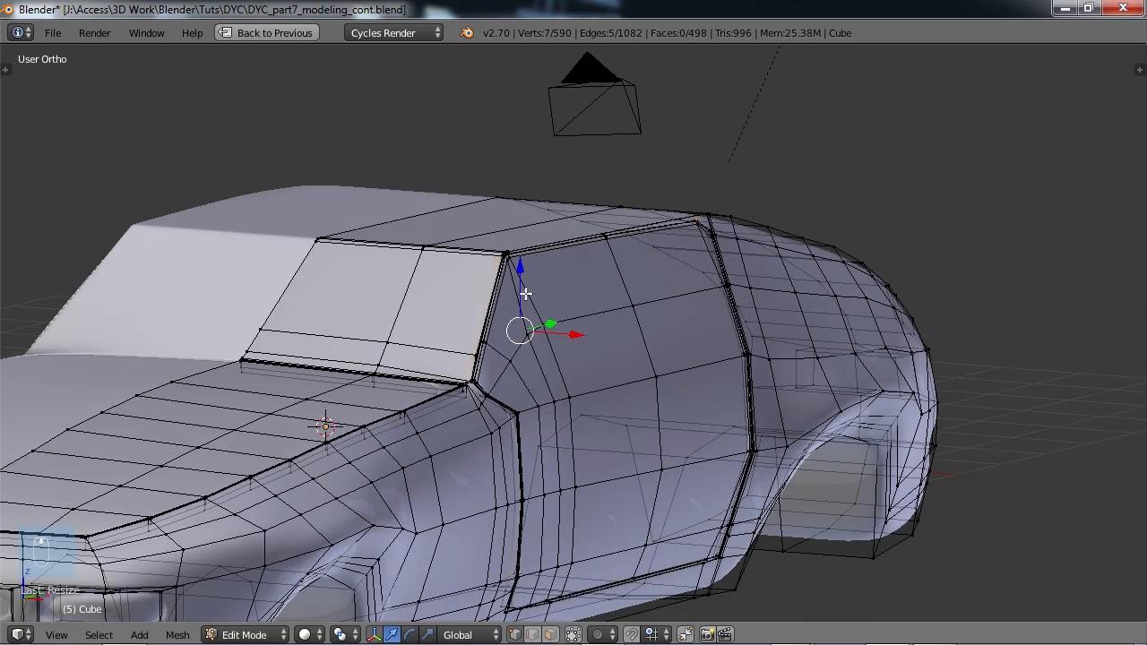
pyautogui.moveTo(685, 232); pyautogui.dragTo(694, 366, button='middle')
pyautogui.press('Tab')
pyautogui.moveTo(567, 368); pyautogui.dragTo(492, 332, button='middle')
pyautogui.moveTo(494, 473)
pyautogui.mouseDown(button='middle')
pyautogui.moveTo(476, 481)
pyautogui.moveTo(469, 453)
pyautogui.moveTo(489, 471)
pyautogui.moveTo(486, 494)
pyautogui.moveTo(622, 395)
pyautogui.moveTo(673, 418)
pyautogui.mouseUp(button='middle')
pyautogui.hotkey('shift', 'z')
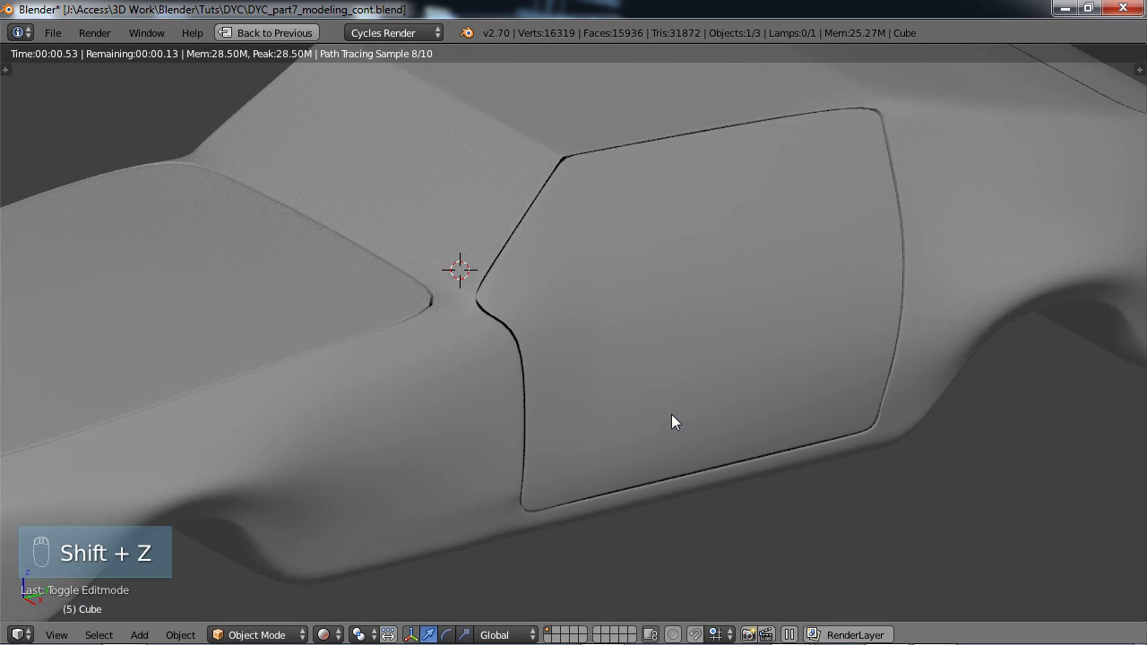
pyautogui.moveTo(745, 389); pyautogui.dragTo(801, 369, button='middle')
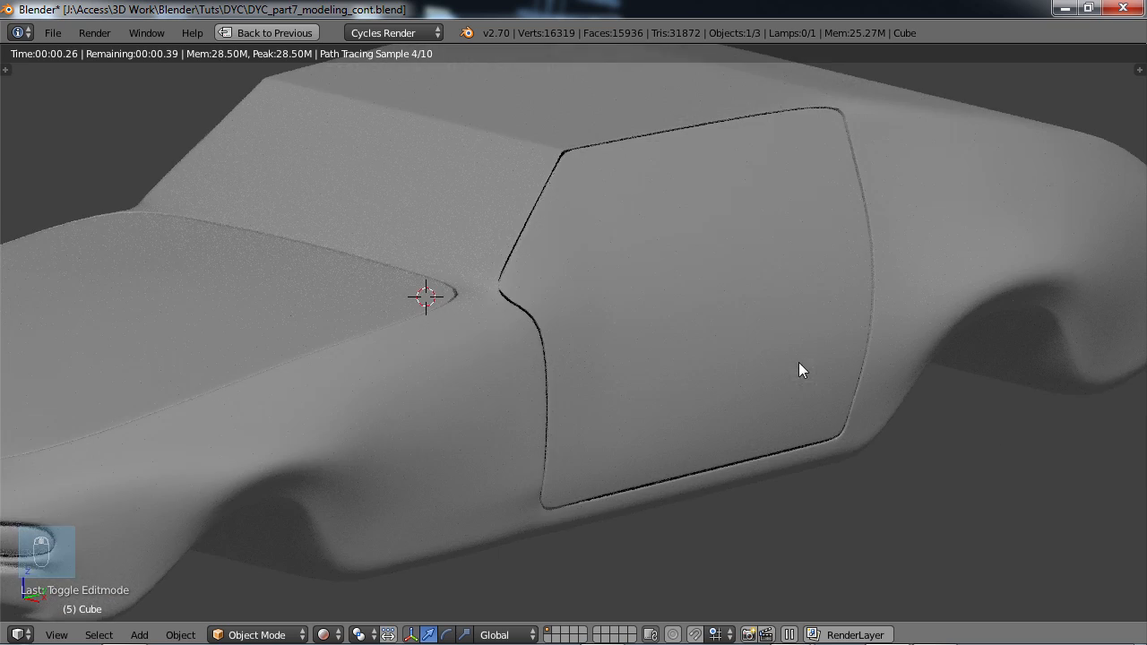
pyautogui.moveTo(732, 332)
pyautogui.mouseDown(button='middle')
pyautogui.moveTo(751, 340)
pyautogui.moveTo(815, 248)
pyautogui.moveTo(673, 307)
pyautogui.moveTo(520, 302)
pyautogui.moveTo(612, 385)
pyautogui.moveTo(471, 257)
pyautogui.moveTo(436, 261)
pyautogui.moveTo(591, 320)
pyautogui.moveTo(481, 308)
pyautogui.moveTo(504, 305)
pyautogui.moveTo(486, 210)
pyautogui.moveTo(486, 403)
pyautogui.moveTo(510, 381)
pyautogui.moveTo(396, 384)
pyautogui.moveTo(561, 402)
pyautogui.moveTo(642, 371)
pyautogui.moveTo(702, 290)
pyautogui.moveTo(386, 287)
pyautogui.mouseUp(button='middle')
pyautogui.hotkey('shift', 'z')
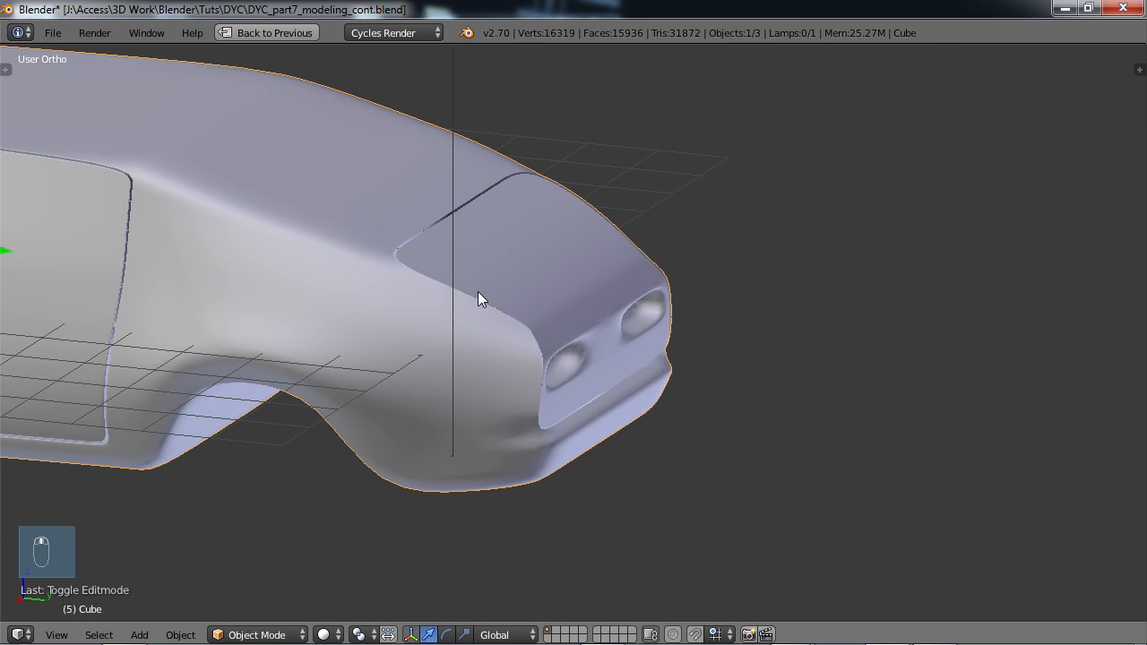
# - Enter Edit Mode at the car's rear and select the trunk lid's border along its upper, side and lower edges
pyautogui.scroll(-3, 477, 295)
pyautogui.scroll(3, 468, 280)
pyautogui.scroll(2, 402, 287)
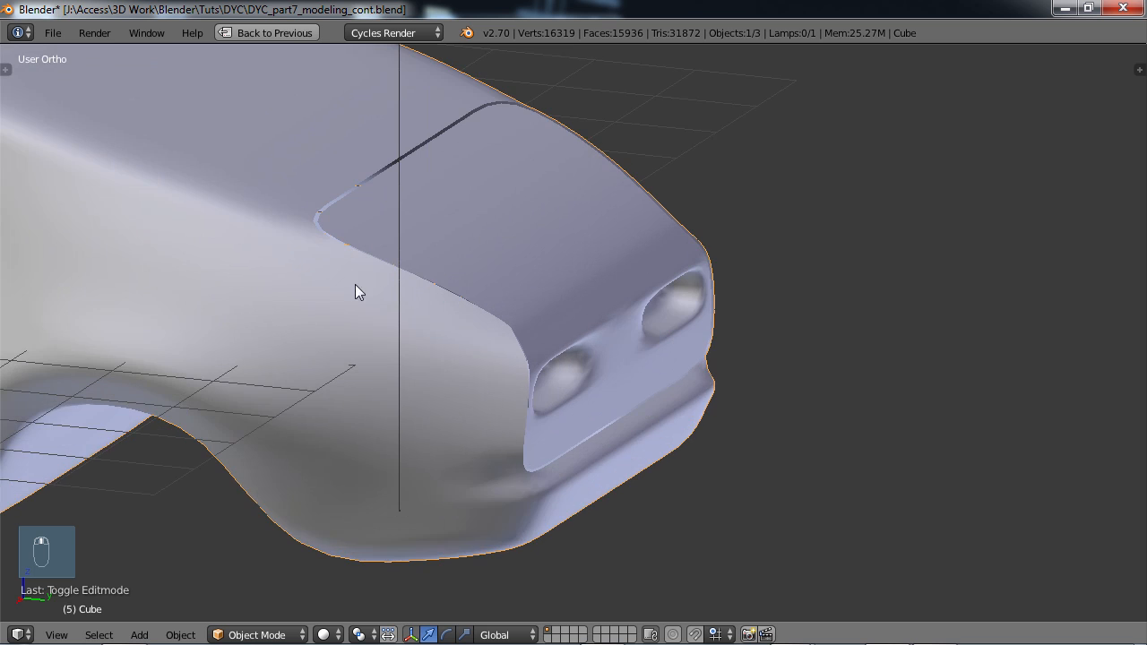
pyautogui.keyDown('shift'); pyautogui.moveTo(381, 294); pyautogui.dragTo(379, 358, button='middle'); pyautogui.keyUp('shift')
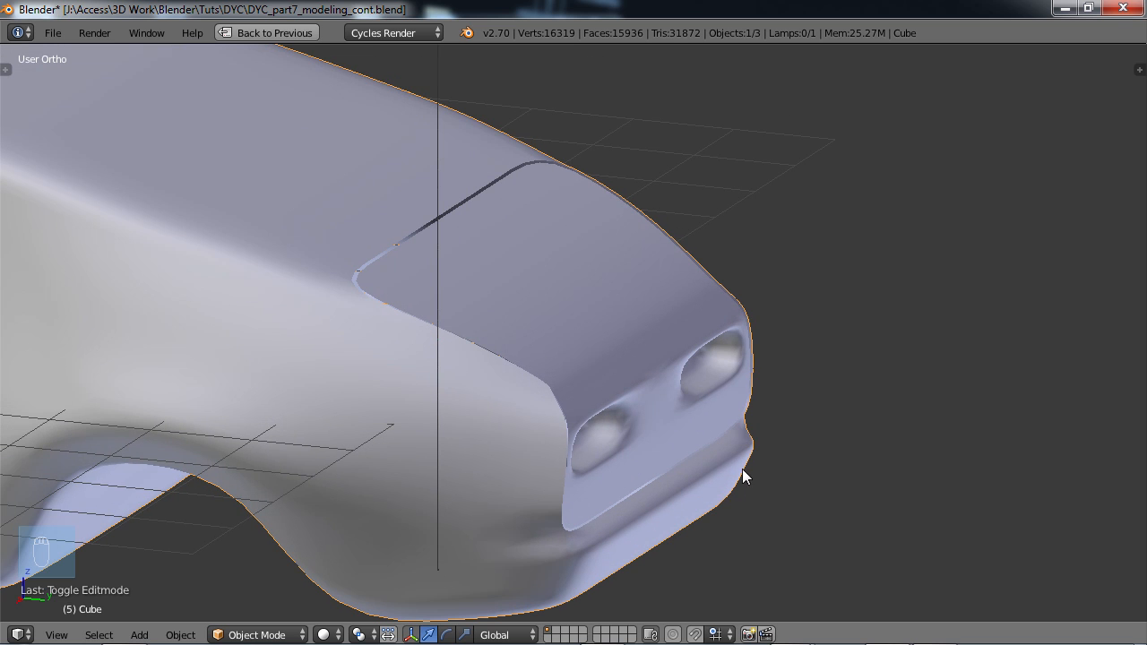
pyautogui.moveTo(620, 397); pyautogui.dragTo(690, 336, button='middle')
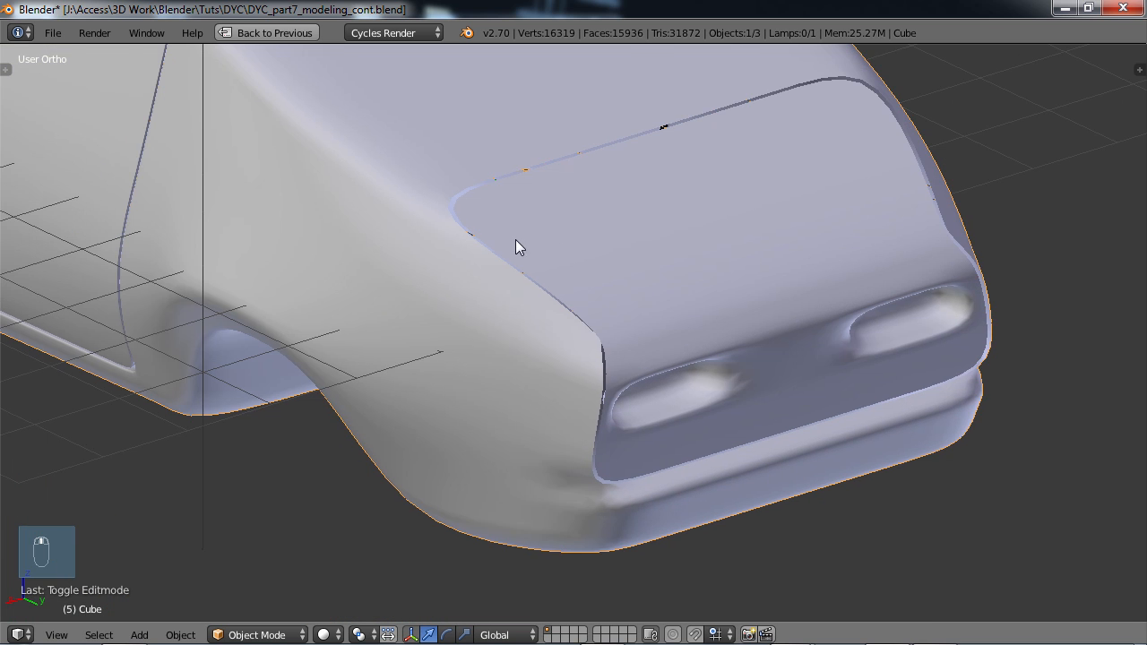
pyautogui.scroll(2, 563, 296)
pyautogui.press('Tab')
pyautogui.moveTo(620, 257); pyautogui.dragTo(547, 349, button='middle')
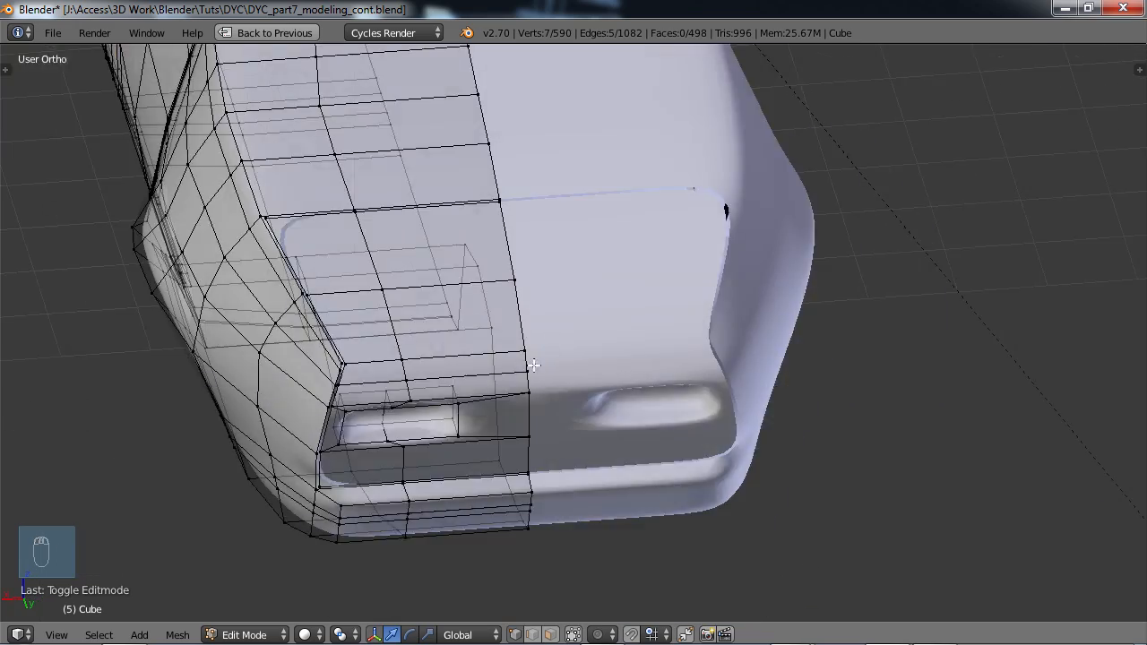
pyautogui.scroll(2, 548, 349)
pyautogui.moveTo(351, 270); pyautogui.dragTo(390, 270, button='middle')
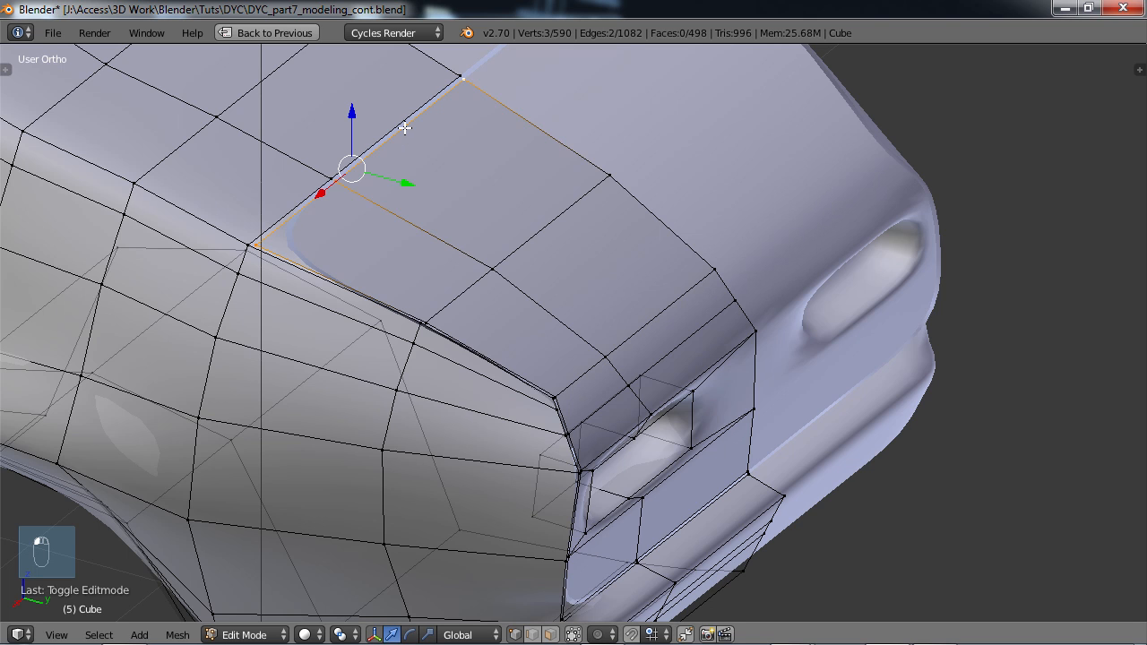
pyautogui.keyDown('alt'); pyautogui.keyDown('shift'); pyautogui.rightClick(493, 350); pyautogui.keyUp('shift'); pyautogui.keyUp('alt')
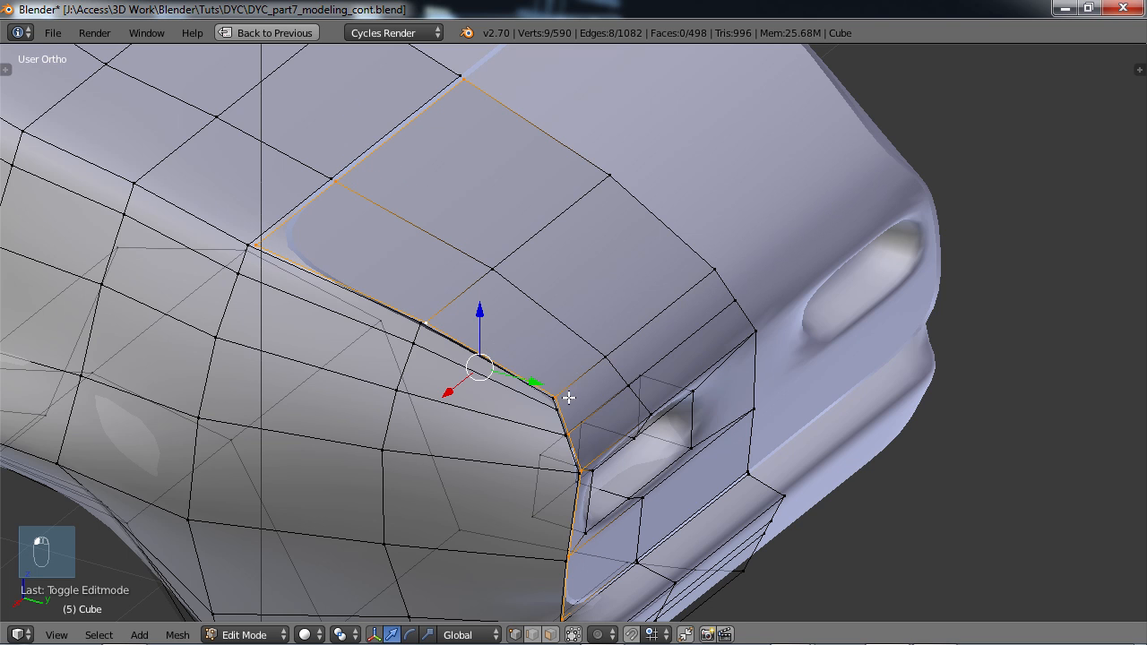
pyautogui.keyDown('alt'); pyautogui.keyDown('shift'); pyautogui.rightClick(672, 518); pyautogui.keyUp('shift'); pyautogui.keyUp('alt')
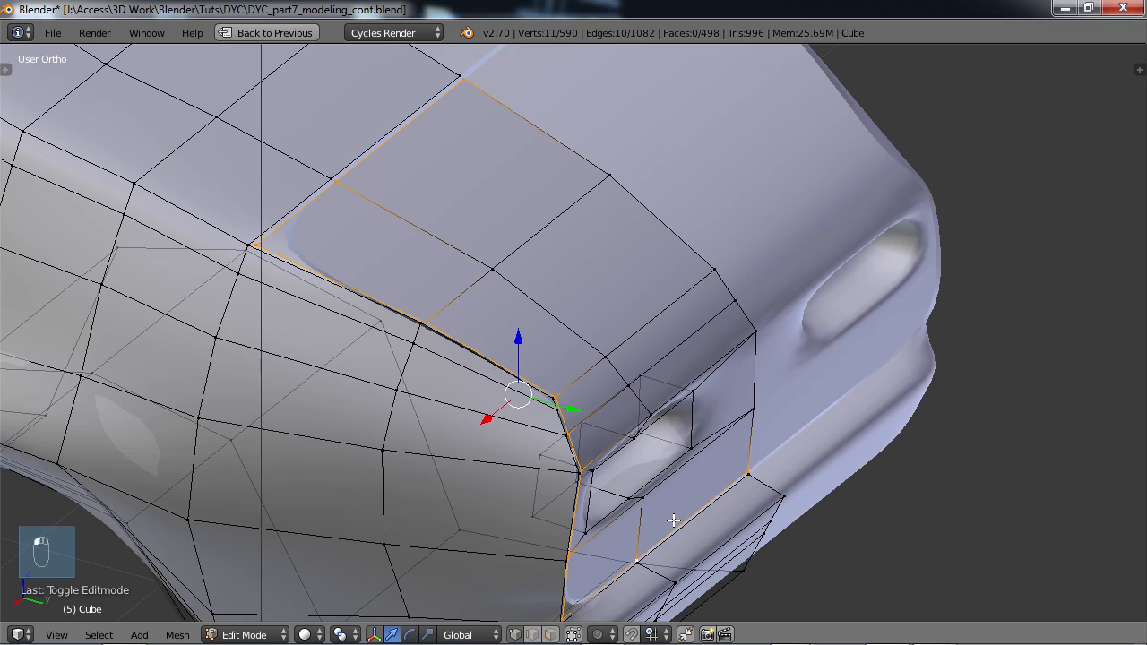
# - Extrude the trunk lid's border and move the new edges down along Z by about -0.007
pyautogui.moveTo(662, 431); pyautogui.dragTo(579, 402, button='middle')
pyautogui.scroll(4, 585, 395)
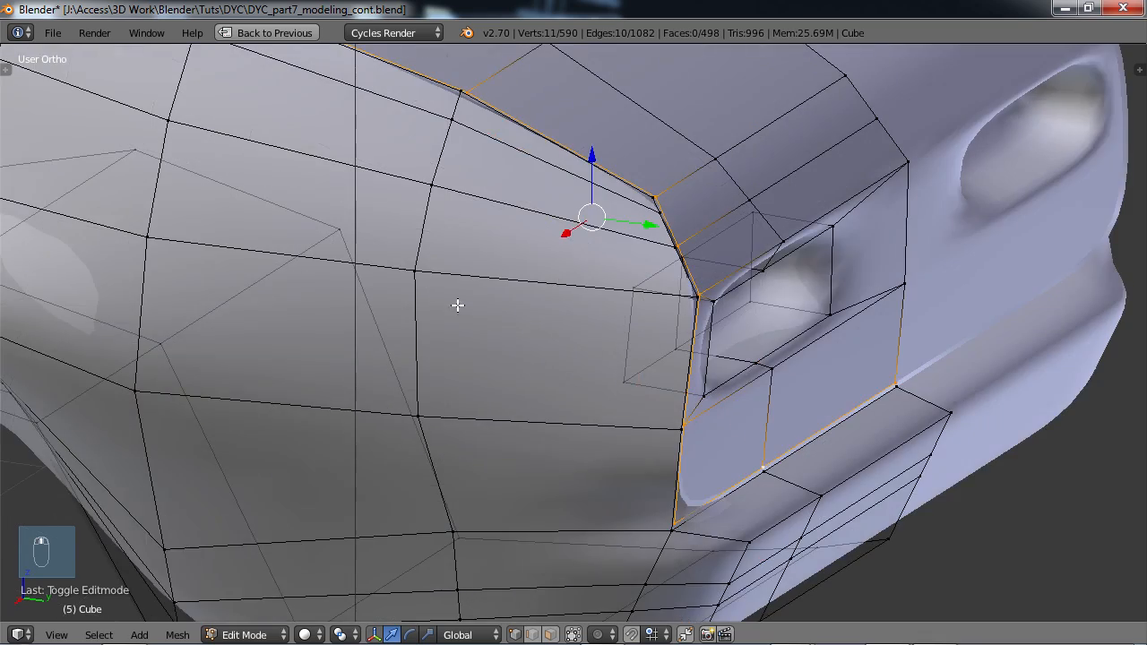
pyautogui.keyDown('shift'); pyautogui.moveTo(466, 304); pyautogui.dragTo(529, 487, button='middle'); pyautogui.keyUp('shift')
pyautogui.scroll(3, 543, 468)
pyautogui.keyDown('shift'); pyautogui.moveTo(450, 388); pyautogui.dragTo(532, 500, button='middle'); pyautogui.keyUp('shift')
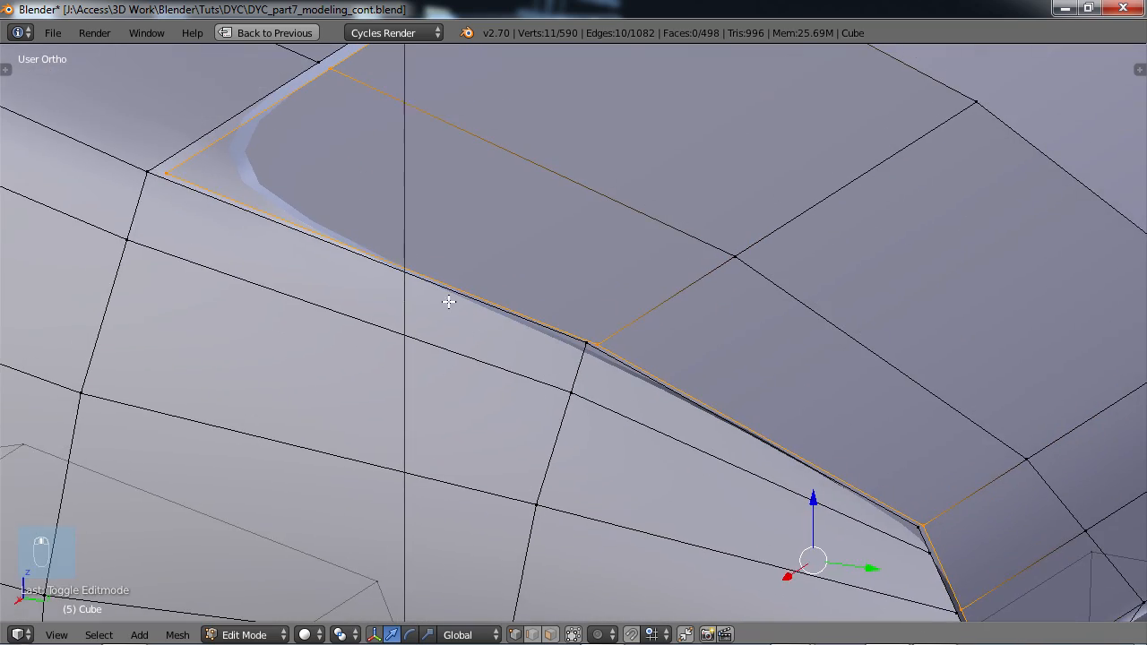
pyautogui.keyDown('shift'); pyautogui.moveTo(445, 299); pyautogui.dragTo(433, 382, button='middle'); pyautogui.keyUp('shift')
pyautogui.press('e')
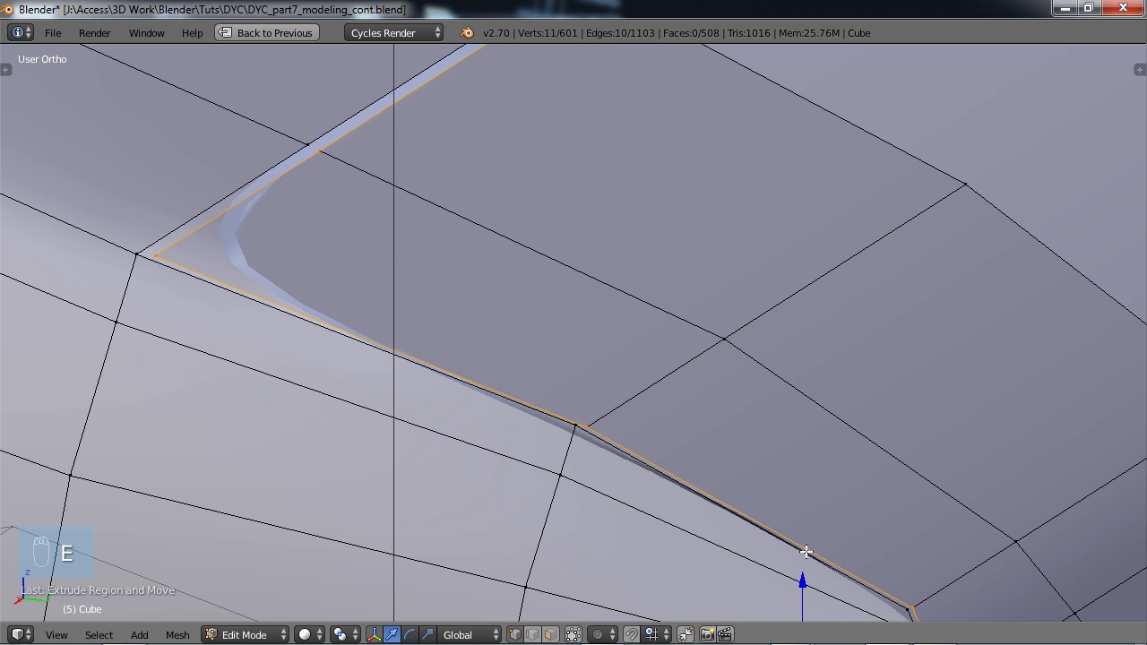
pyautogui.moveTo(804, 581); pyautogui.dragTo(804, 582)
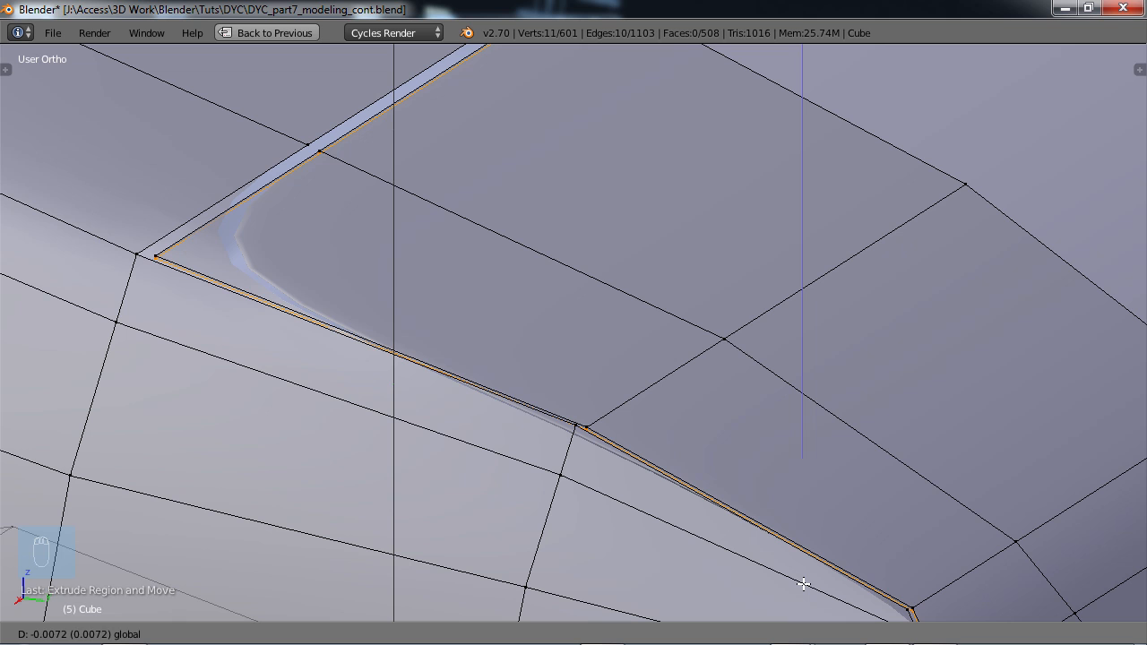
# - Extrude the trunk lid's border a second time and move the new edges down along Z by about -0.07
pyautogui.moveTo(804, 586); pyautogui.dragTo(804, 598)
pyautogui.press('e')
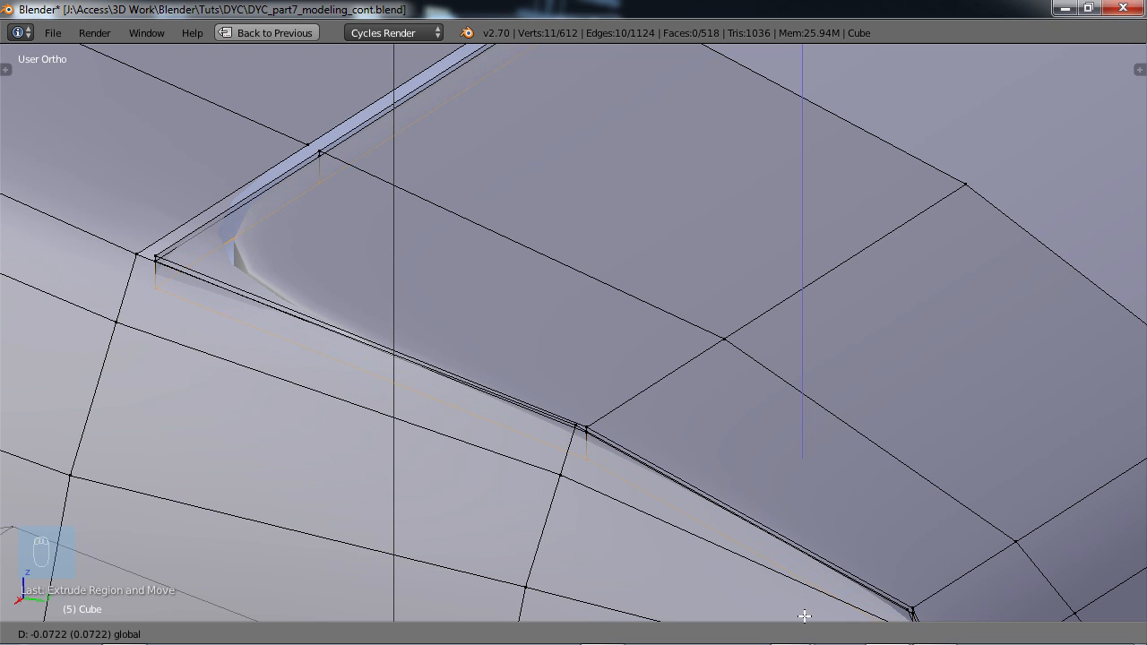
pyautogui.moveTo(804, 618); pyautogui.dragTo(803, 613)
pyautogui.scroll(-3, 742, 455)
pyautogui.keyDown('shift'); pyautogui.moveTo(761, 465); pyautogui.dragTo(613, 272, button='middle'); pyautogui.keyUp('shift')
pyautogui.scroll(-2, 641, 349)
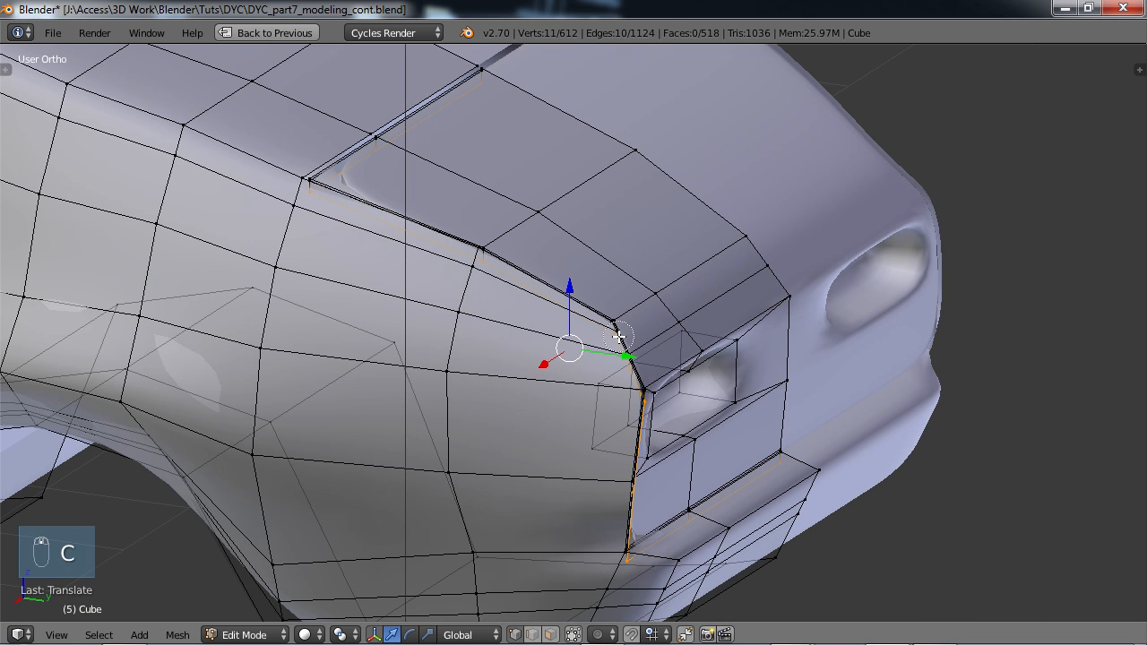
# - Deselect the upper and slanted edges of the extruded trunk lid border and move the remaining rear edges along Y by about -0.098
pyautogui.moveTo(542, 280); pyautogui.dragTo(443, 247, button='middle')
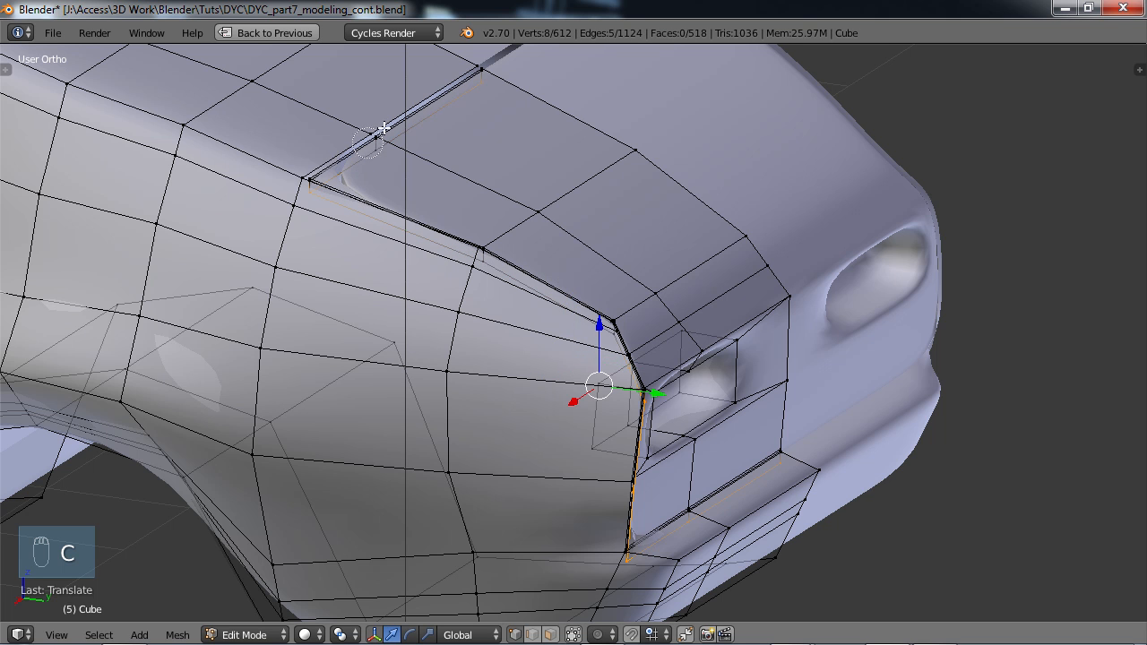
pyautogui.rightClick(368, 208)
pyautogui.scroll(1, 367, 209)
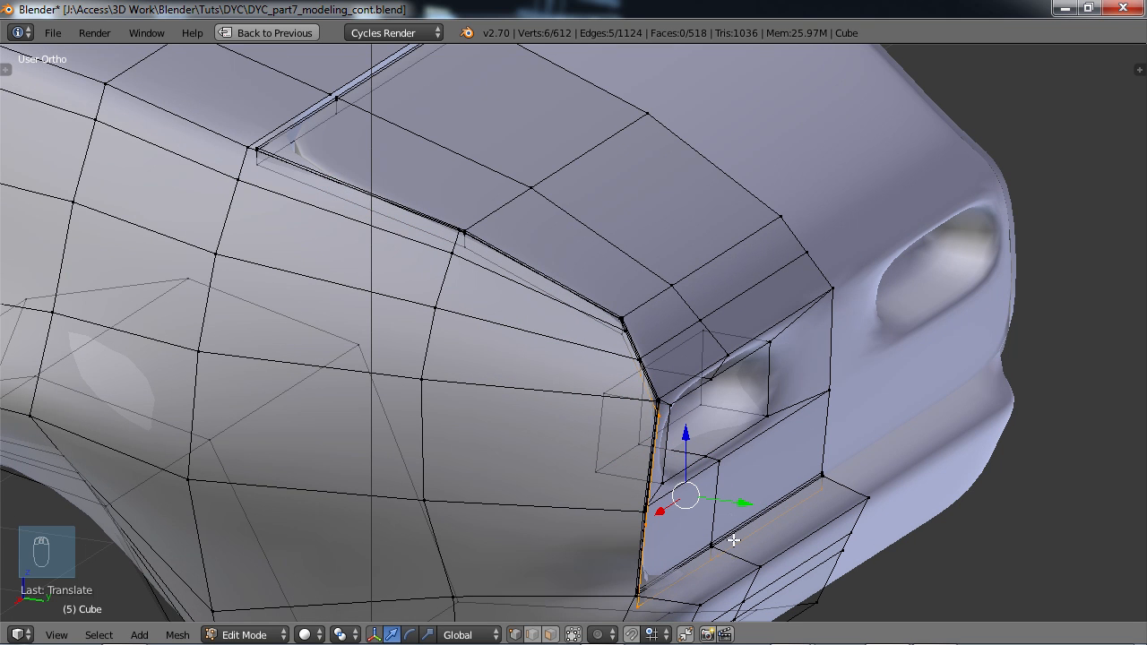
pyautogui.moveTo(745, 507); pyautogui.dragTo(738, 502)
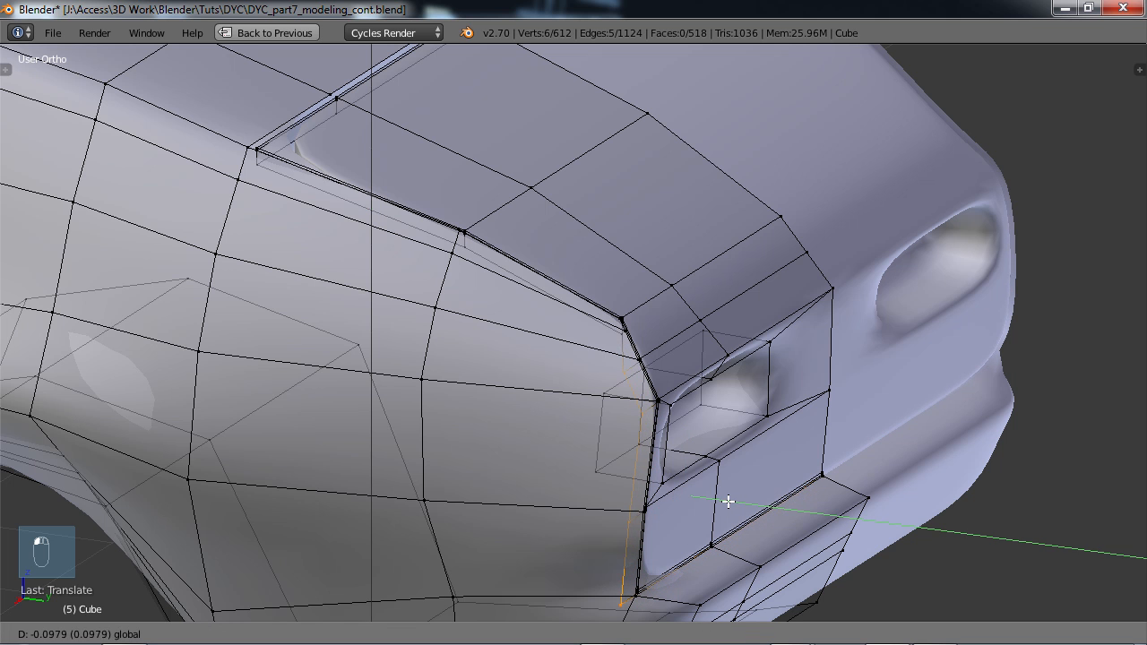
pyautogui.moveTo(721, 491); pyautogui.dragTo(727, 495)
# - Keep only the lower edge of the extruded trunk lid border selected and move it up along Z by about 0.067
pyautogui.keyDown('shift'); pyautogui.moveTo(699, 467); pyautogui.dragTo(717, 285, button='middle'); pyautogui.keyUp('shift')
pyautogui.moveTo(710, 330); pyautogui.dragTo(696, 311, button='middle')
pyautogui.moveTo(617, 254); pyautogui.dragTo(603, 292, button='middle')
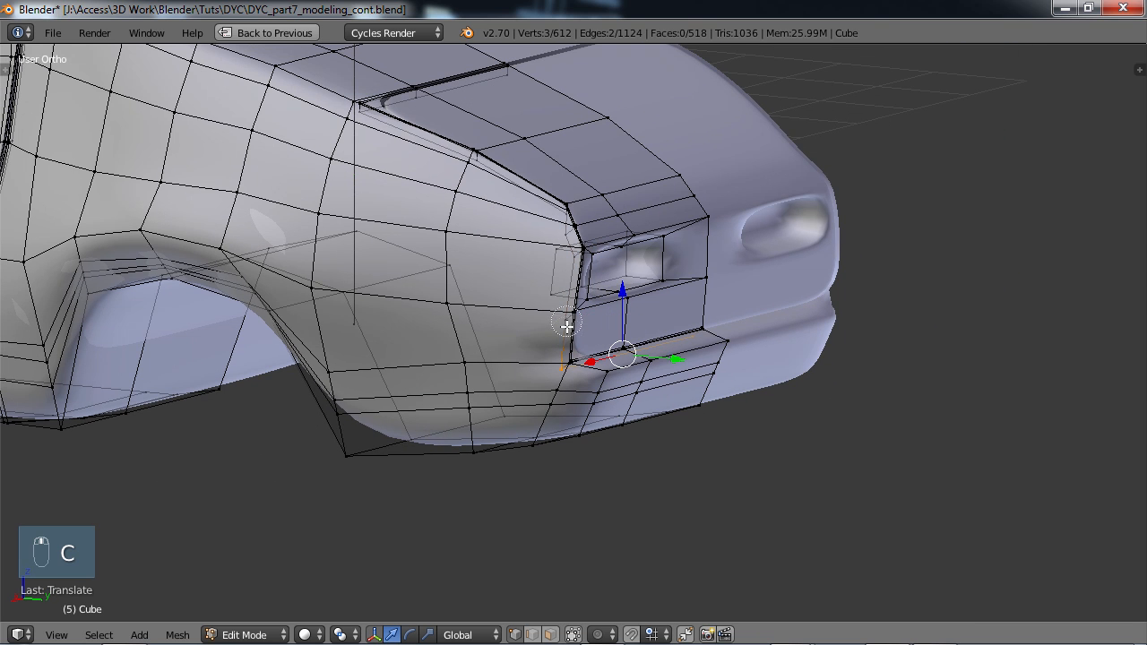
pyautogui.moveTo(614, 318); pyautogui.dragTo(624, 288)
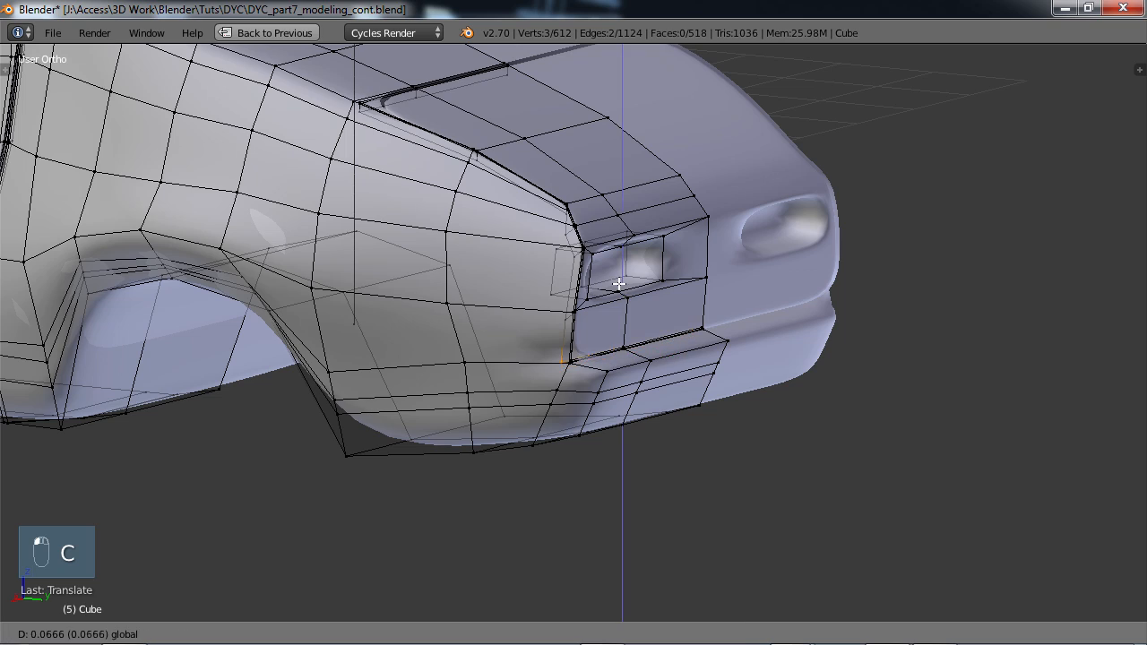
pyautogui.click(617, 280)
pyautogui.moveTo(616, 281); pyautogui.dragTo(583, 313, button='middle')
pyautogui.press('Tab')
pyautogui.press('Tab')
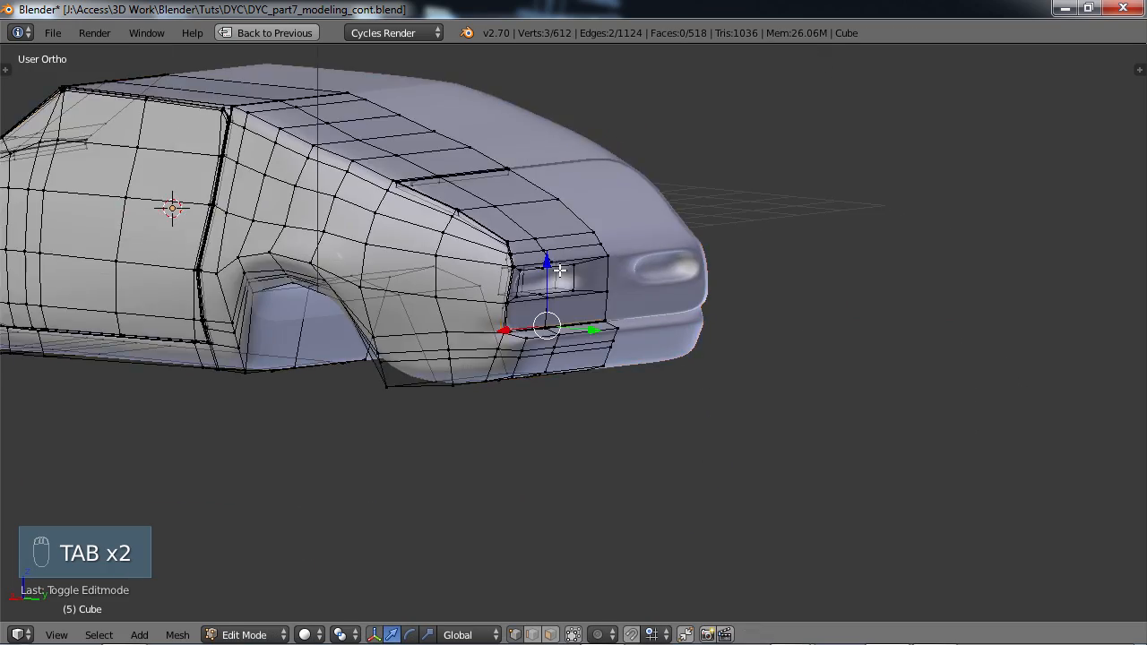
# - Move the inner border vertex at the trunk lid's rear upper corner about -0.066 along Y and 0.02 along X
pyautogui.scroll(4, 580, 267)
pyautogui.keyDown('shift'); pyautogui.moveTo(502, 236); pyautogui.dragTo(702, 384, button='middle'); pyautogui.keyUp('shift')
pyautogui.scroll(3, 703, 385)
pyautogui.keyDown('shift'); pyautogui.moveTo(806, 261); pyautogui.dragTo(530, 409, button='middle'); pyautogui.keyUp('shift')
pyautogui.press('g')
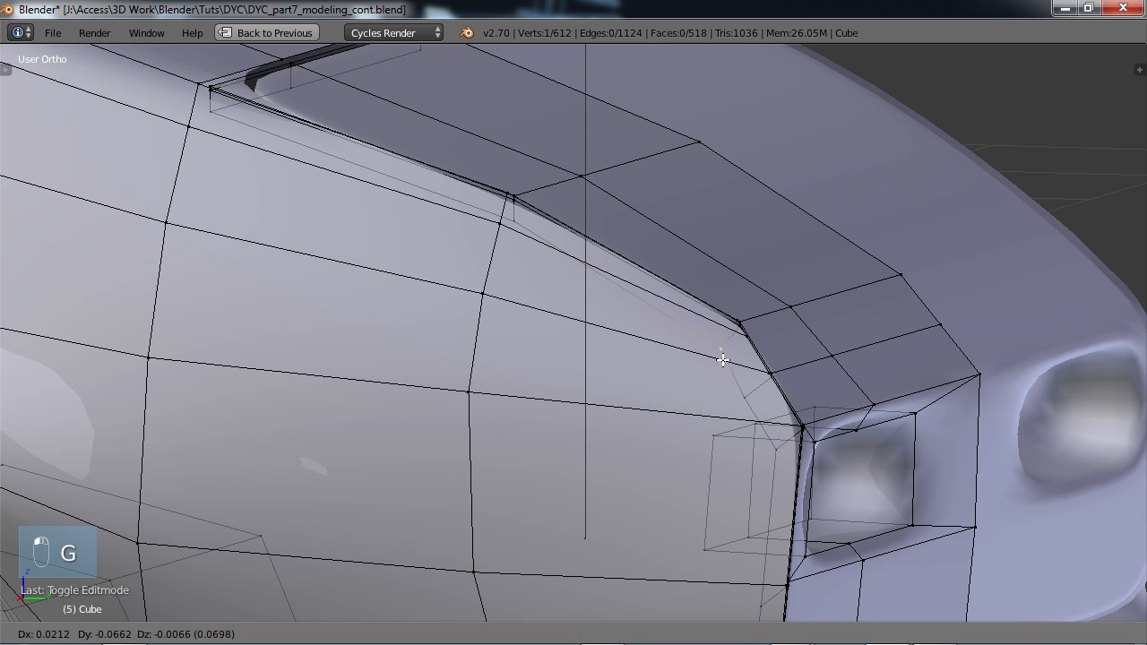
pyautogui.click(720, 359)
pyautogui.scroll(-3, 751, 374)
pyautogui.moveTo(745, 379); pyautogui.dragTo(708, 344, button='middle')
# - Select the body's edges around the trunk lid opening along its upper, side and lower edges
pyautogui.scroll(3, 709, 344)
pyautogui.keyDown('shift'); pyautogui.moveTo(675, 210); pyautogui.dragTo(631, 385, button='middle'); pyautogui.keyUp('shift')
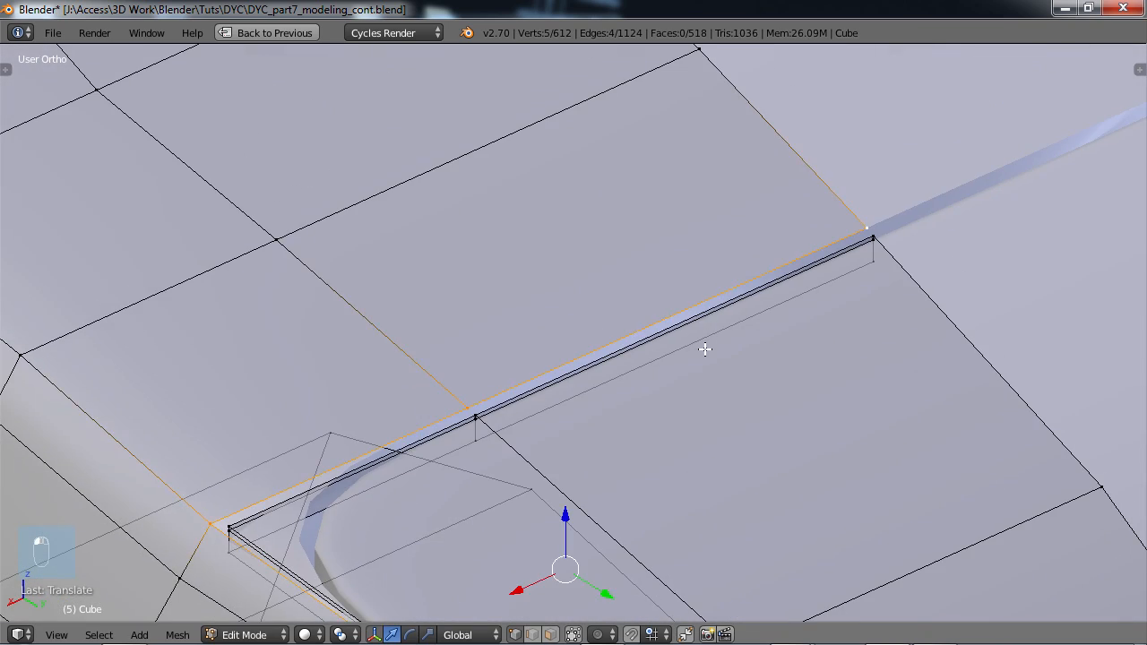
pyautogui.scroll(-7, 701, 324)
pyautogui.keyDown('shift'); pyautogui.moveTo(698, 400); pyautogui.dragTo(660, 292, button='middle'); pyautogui.keyUp('shift')
pyautogui.scroll(4, 670, 393)
pyautogui.scroll(4, 654, 498)
pyautogui.keyDown('shift'); pyautogui.moveTo(654, 497); pyautogui.dragTo(591, 72, button='middle'); pyautogui.keyUp('shift')
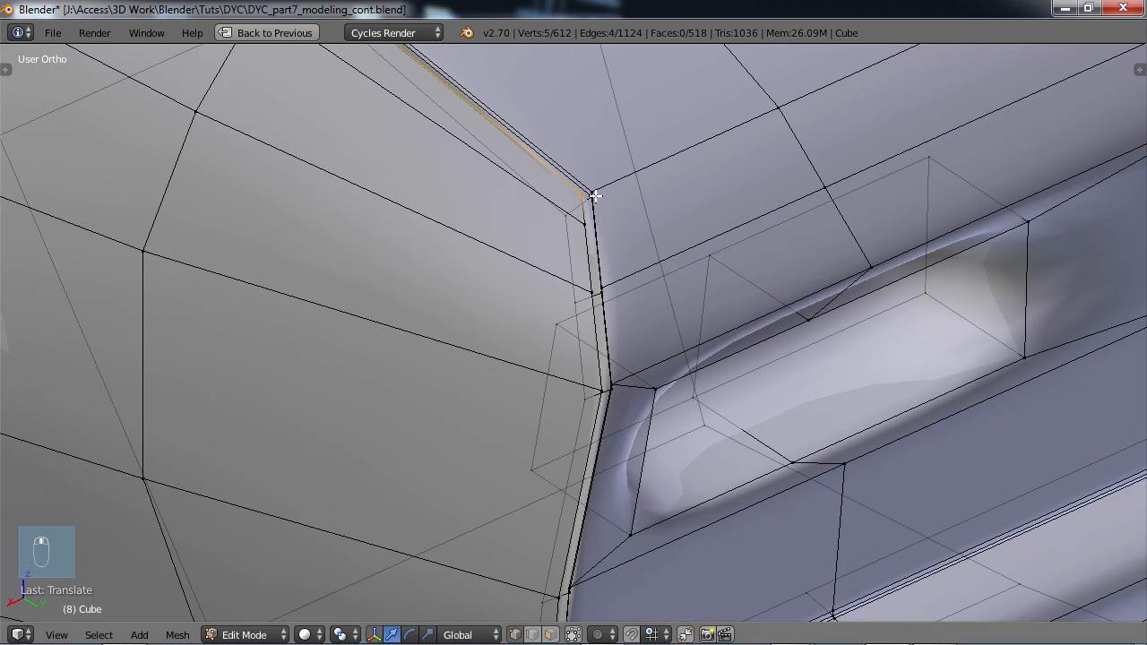
pyautogui.keyDown('alt'); pyautogui.keyDown('shift'); pyautogui.rightClick(591, 267); pyautogui.keyUp('shift'); pyautogui.keyUp('alt')
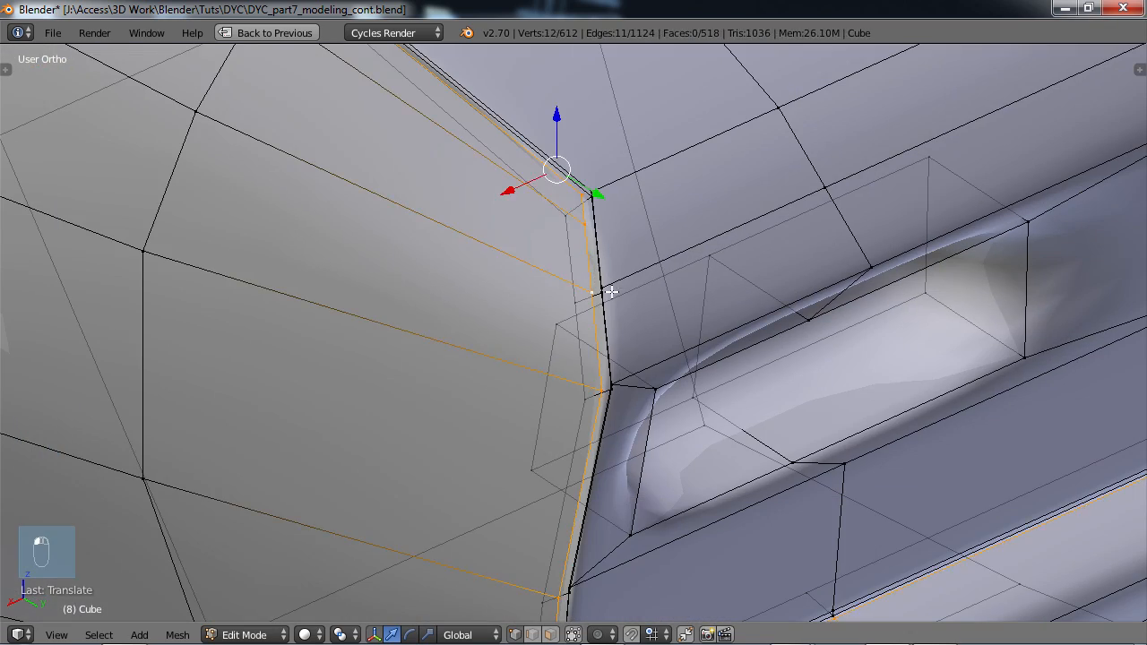
pyautogui.press('KP_Decimal')
pyautogui.moveTo(629, 292); pyautogui.dragTo(512, 364, button='middle')
pyautogui.scroll(5, 512, 363)
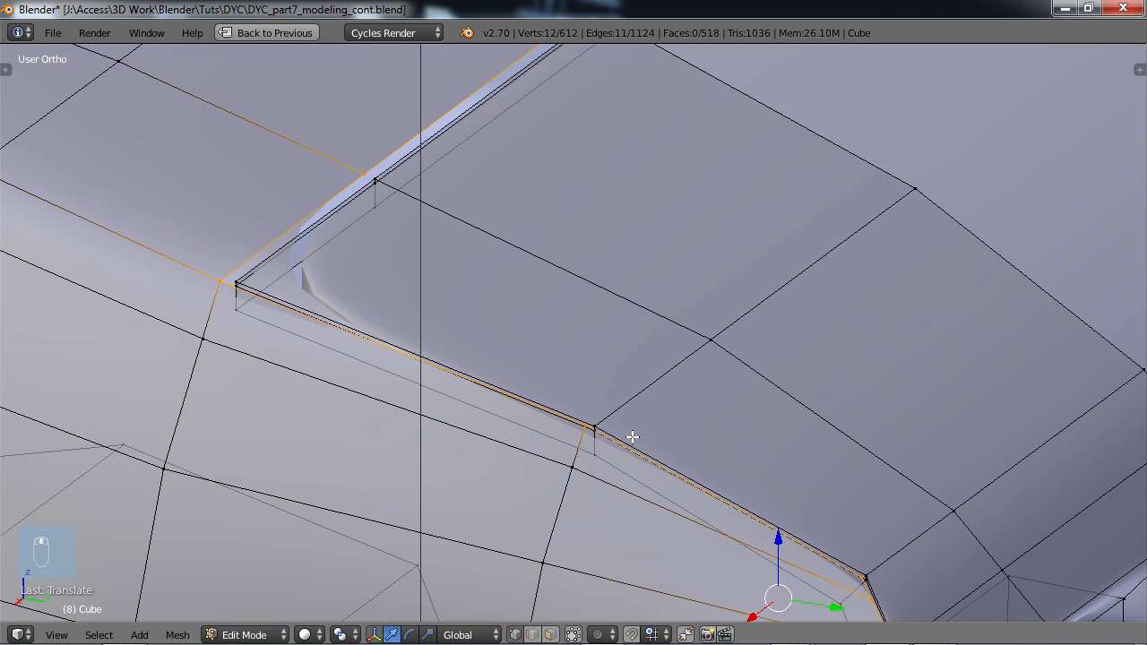
# - Extrude the trunk opening's border twice, moving the first edges slightly down along Z and the second by about -0.2
pyautogui.press('e')
pyautogui.rightClick(633, 437)
pyautogui.moveTo(773, 542); pyautogui.dragTo(783, 555)
pyautogui.press('e')
pyautogui.rightClick(751, 462)
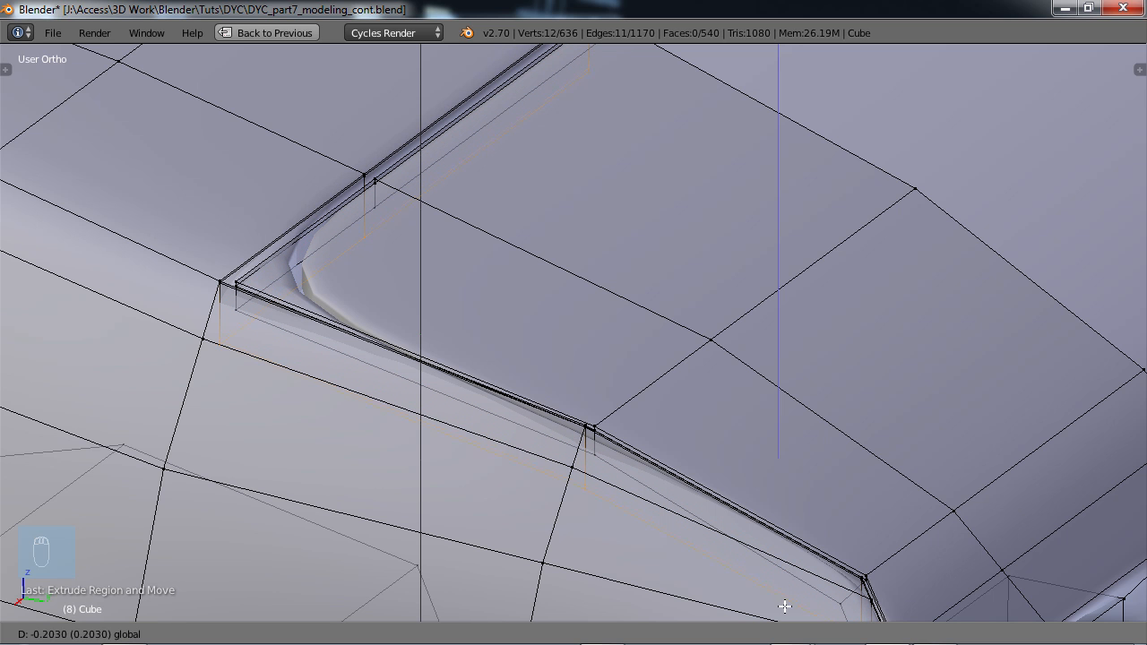
pyautogui.moveTo(784, 609); pyautogui.dragTo(784, 610)
pyautogui.scroll(-2, 486, 312)
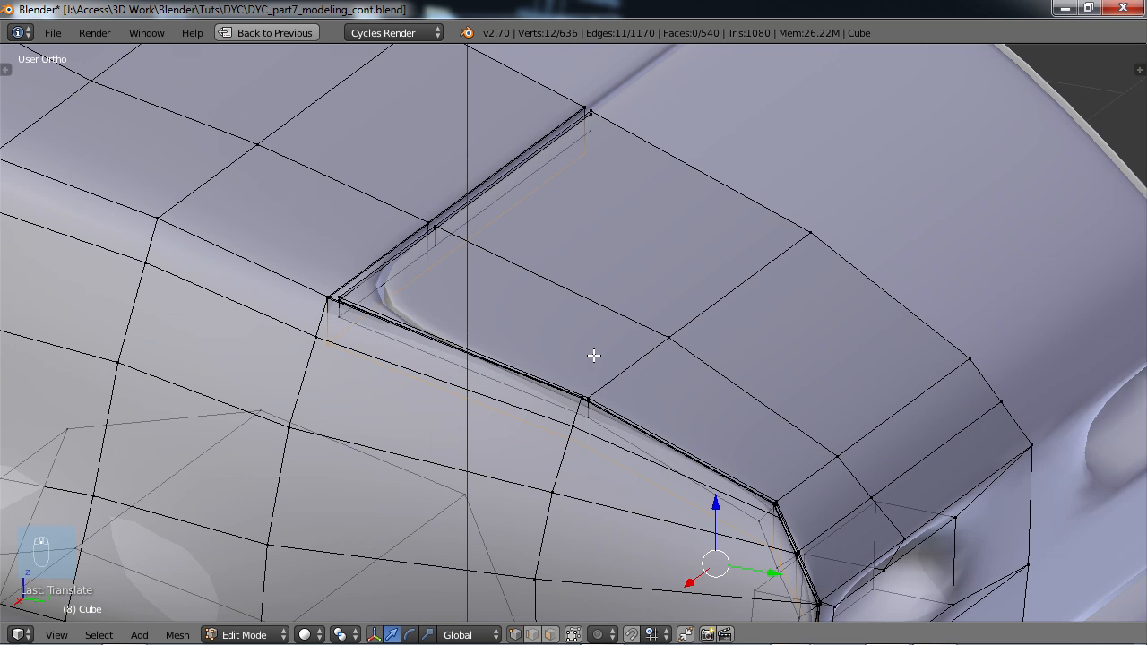
# - Deselect the upper and slanted edges of the trunk opening's extruded border and move the remaining rear edges inward along Y
pyautogui.moveTo(455, 328); pyautogui.dragTo(517, 309, button='middle')
pyautogui.moveTo(475, 361); pyautogui.dragTo(443, 367, button='middle')
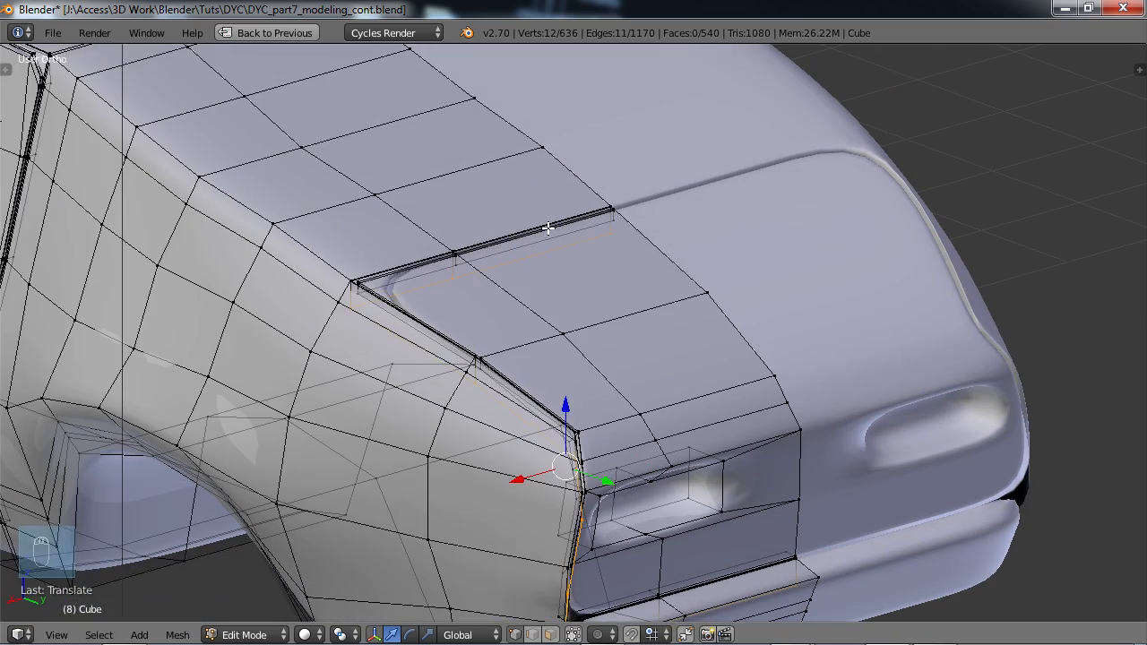
pyautogui.middleClick(594, 233)
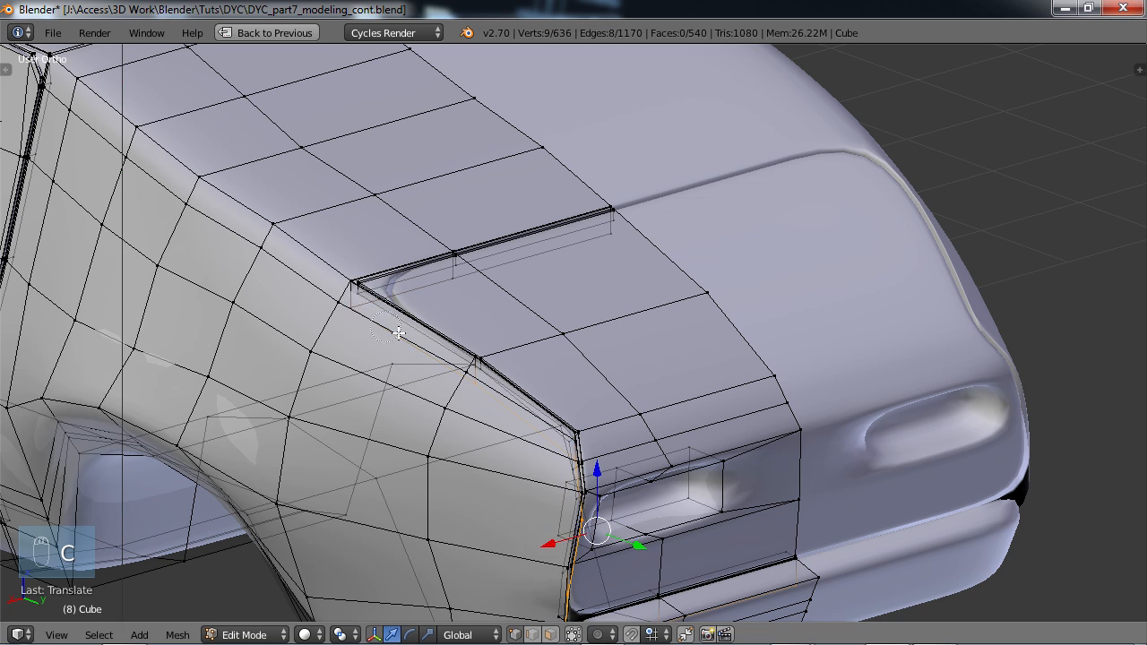
pyautogui.moveTo(518, 427); pyautogui.dragTo(542, 242, button='middle')
pyautogui.press('g')
pyautogui.press('y')
pyautogui.click(691, 282)
# - Deselect the side edges of the trunk opening's extruded border and move the lower edge up along Z
pyautogui.press('c')
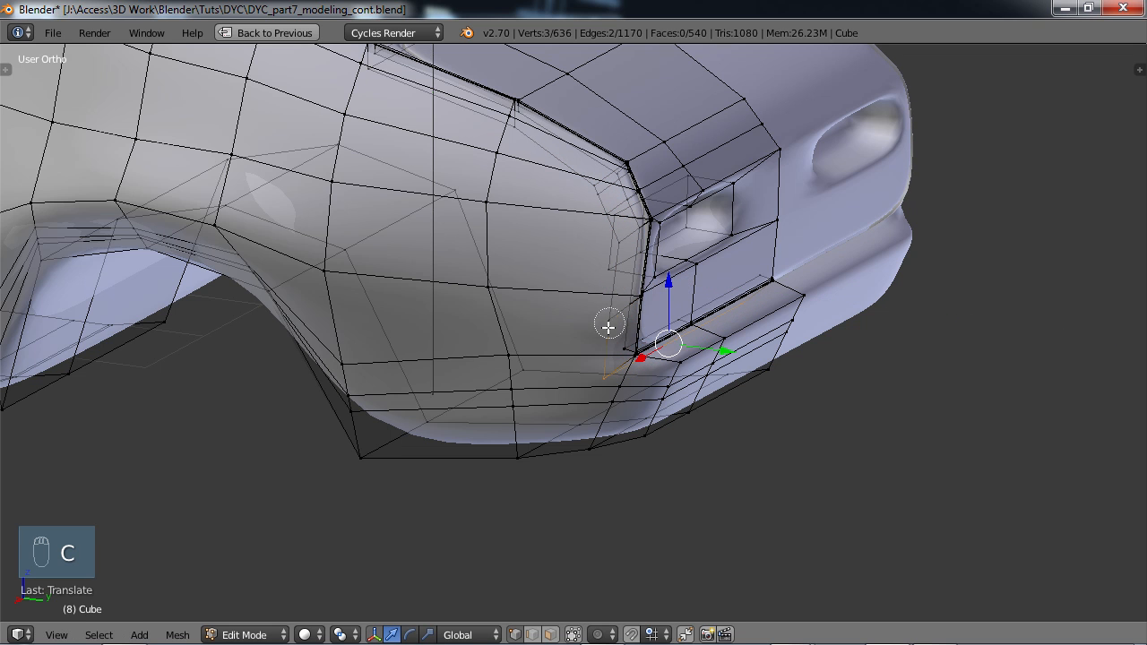
pyautogui.moveTo(667, 290); pyautogui.dragTo(660, 259)
pyautogui.scroll(-2, 691, 301)
pyautogui.moveTo(691, 302); pyautogui.dragTo(579, 275, button='middle')
pyautogui.scroll(3, 745, 275)
# - Leave Edit Mode and examine the trunk lid's gap in the rendered view and close up on the mesh
pyautogui.press('a')
pyautogui.press('Tab')
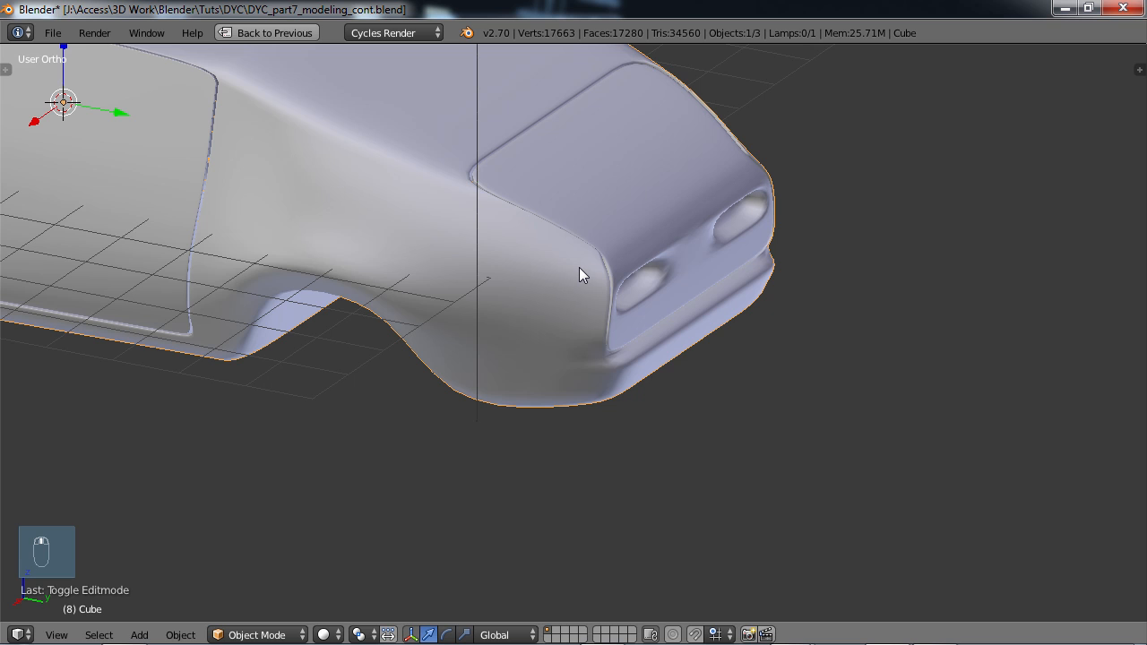
pyautogui.hotkey('shift', 'z')
pyautogui.moveTo(630, 210); pyautogui.dragTo(514, 389, button='middle')
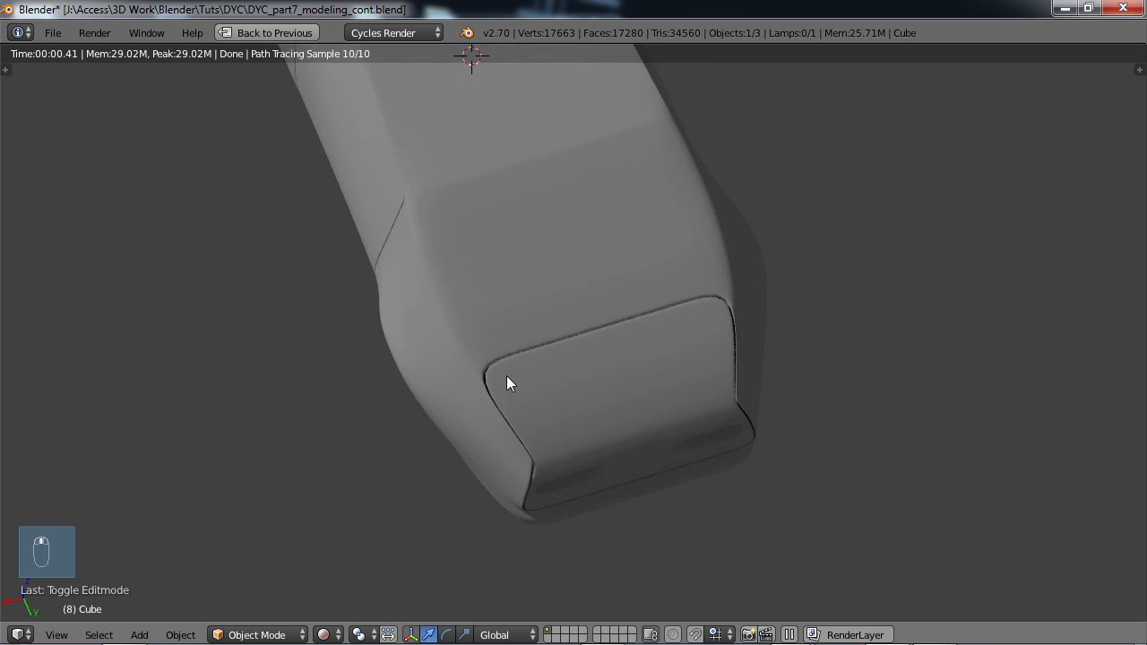
pyautogui.press('z')
pyautogui.press('z')
pyautogui.press('z')
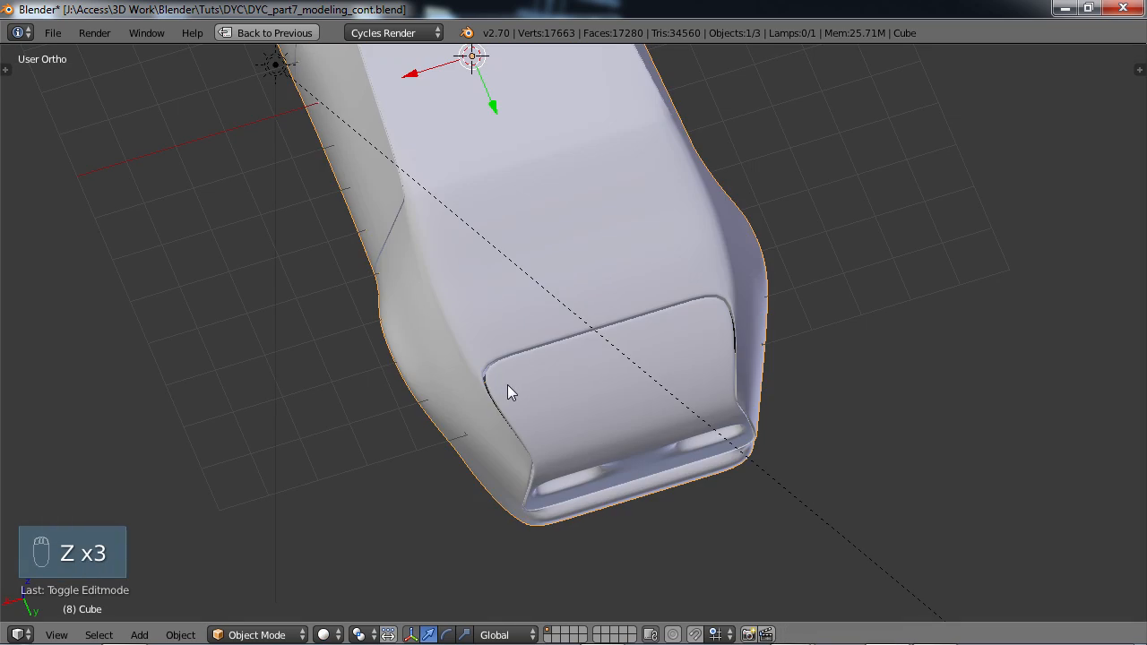
pyautogui.press('Tab')
pyautogui.scroll(6, 539, 405)
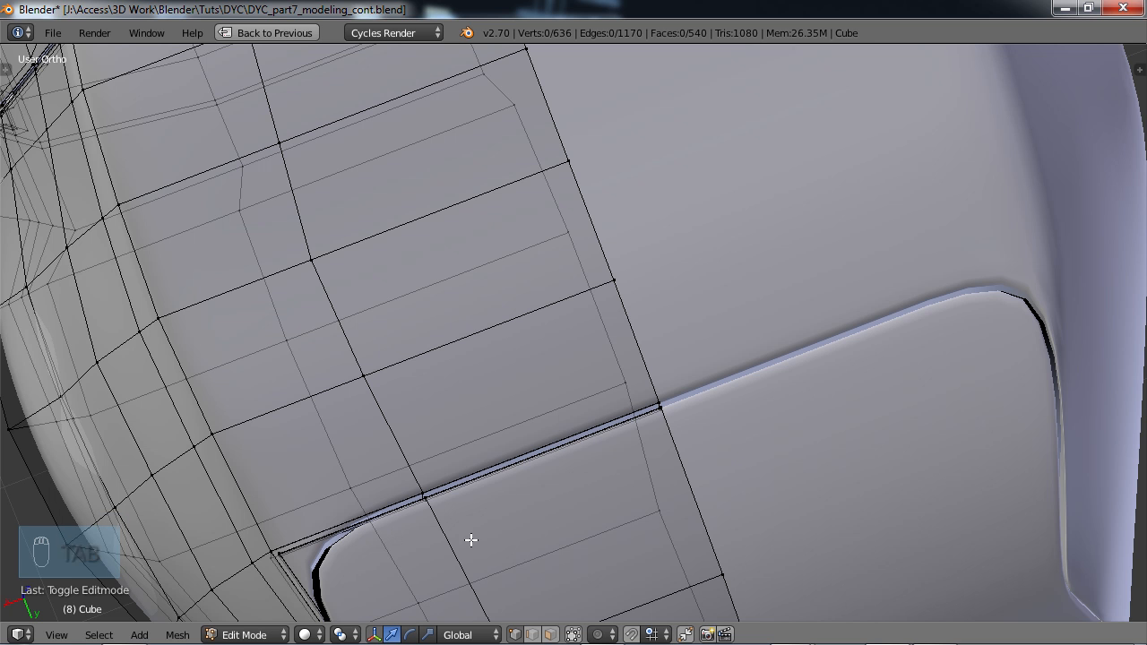
pyautogui.scroll(-2, 558, 456)
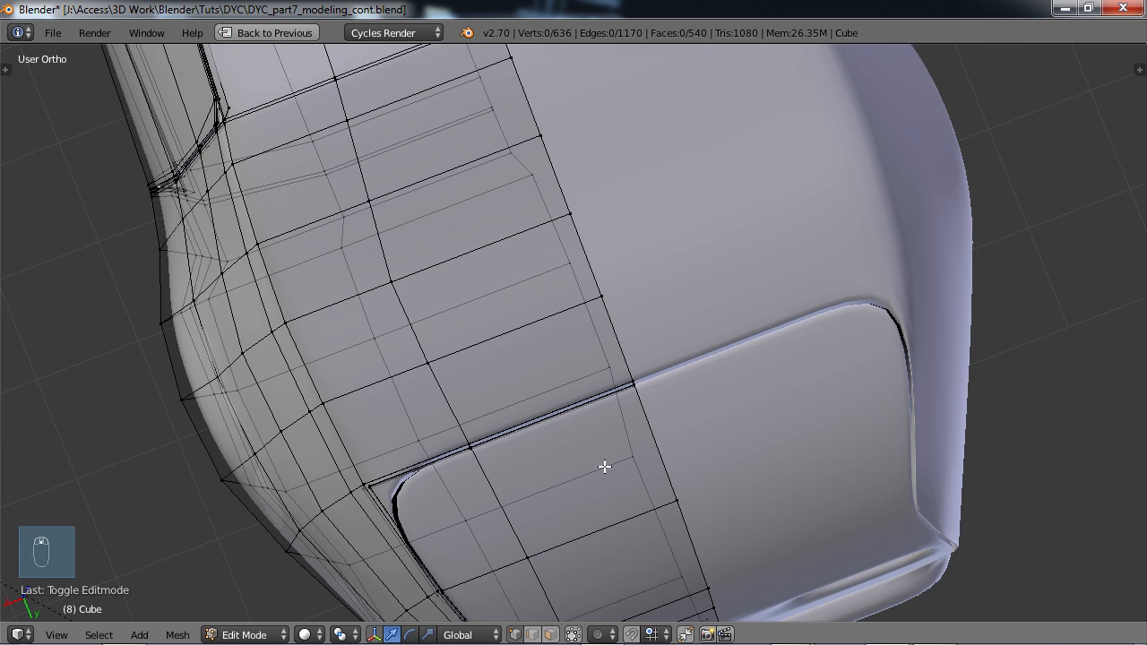
pyautogui.scroll(-3, 548, 417)
pyautogui.moveTo(519, 454); pyautogui.dragTo(714, 374, button='middle')
# - Return to Object Mode and save the file over the existing one
pyautogui.press('a')
pyautogui.press('a')
pyautogui.press('Tab')
pyautogui.scroll(-4, 525, 384)
pyautogui.moveTo(525, 385); pyautogui.dragTo(525, 325, button='middle')
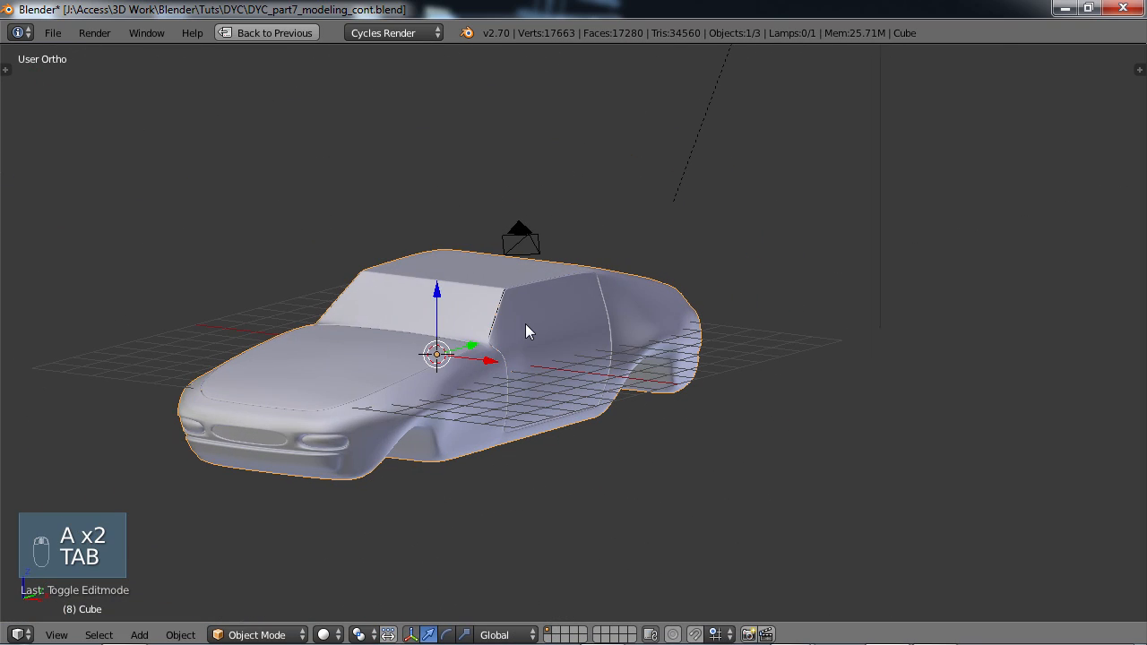
pyautogui.hotkey('ctrl', 's')
pyautogui.click(525, 325)
# - Examine the roof, rear pillar and rear fender shape from several angles, with and without the mesh cage
pyautogui.moveTo(525, 325); pyautogui.dragTo(575, 444, button='middle')
pyautogui.press('Tab')
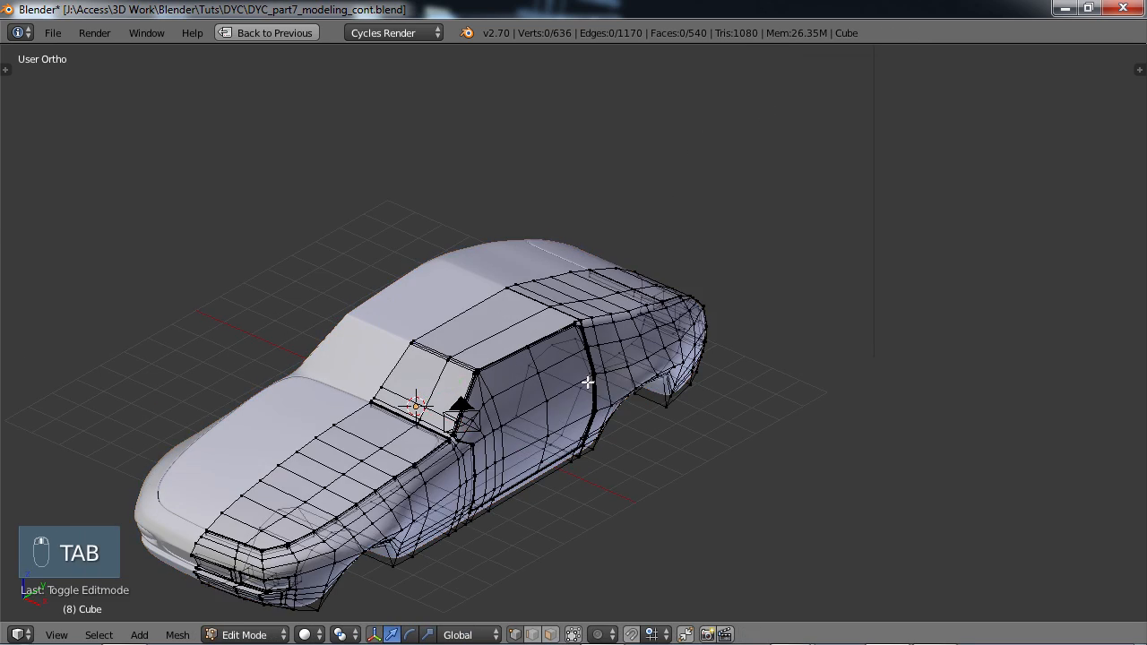
pyautogui.scroll(5, 586, 382)
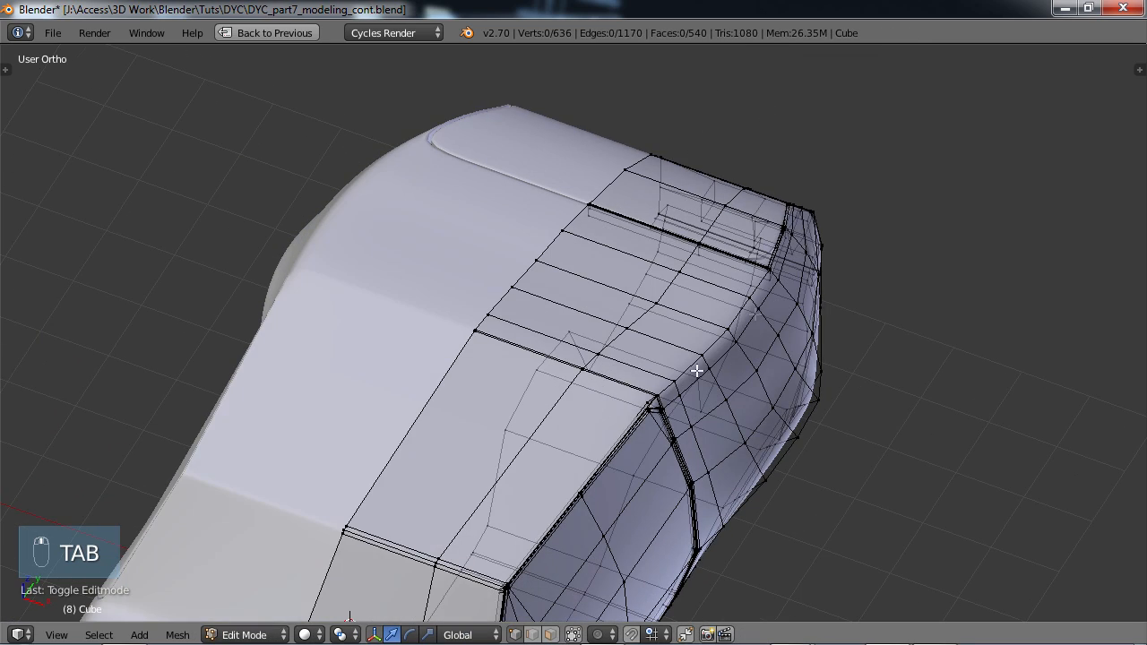
pyautogui.moveTo(668, 346); pyautogui.dragTo(655, 325, button='middle')
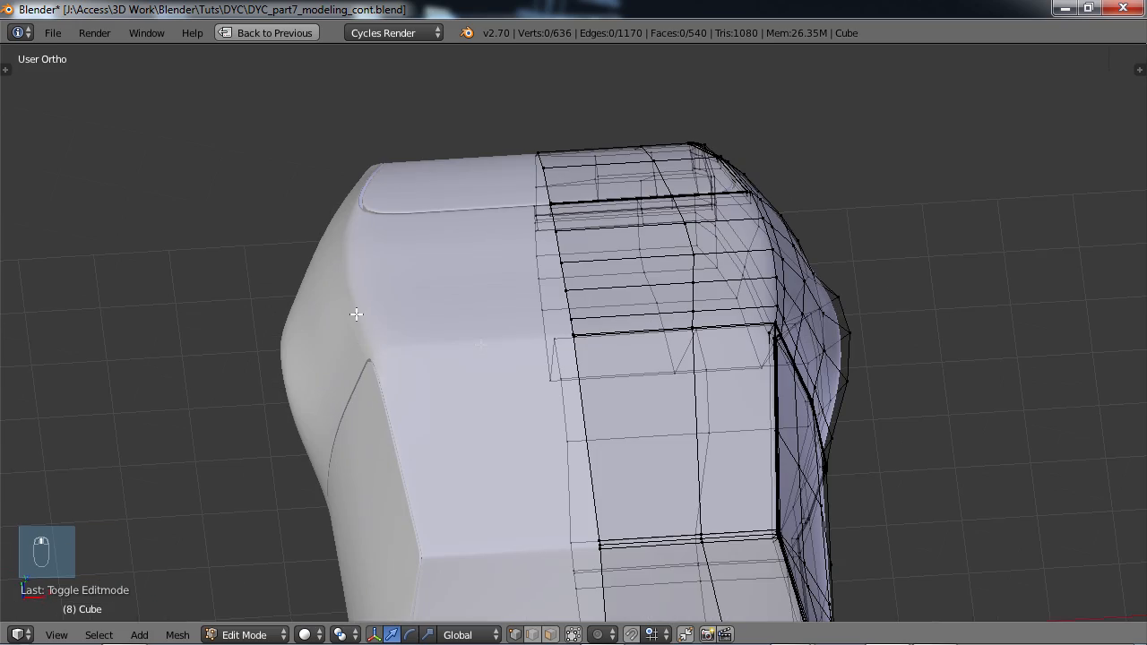
pyautogui.moveTo(494, 317); pyautogui.dragTo(926, 319, button='middle')
pyautogui.press('Tab')
pyautogui.moveTo(608, 390); pyautogui.dragTo(482, 241, button='middle')
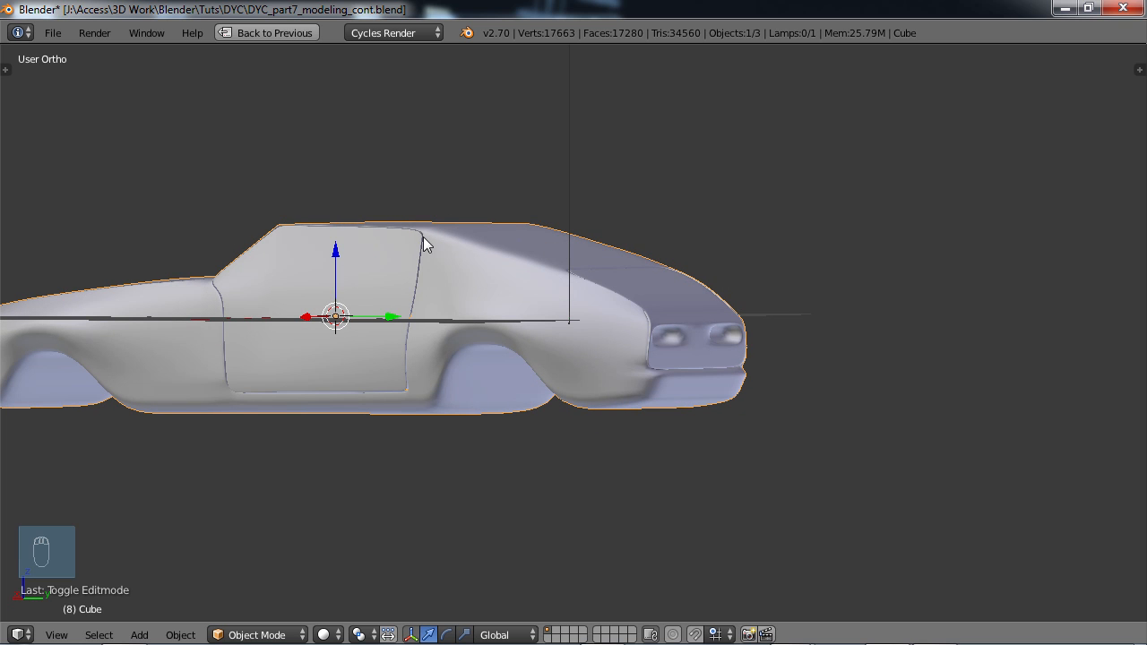
pyautogui.moveTo(532, 267); pyautogui.dragTo(459, 299, button='middle')
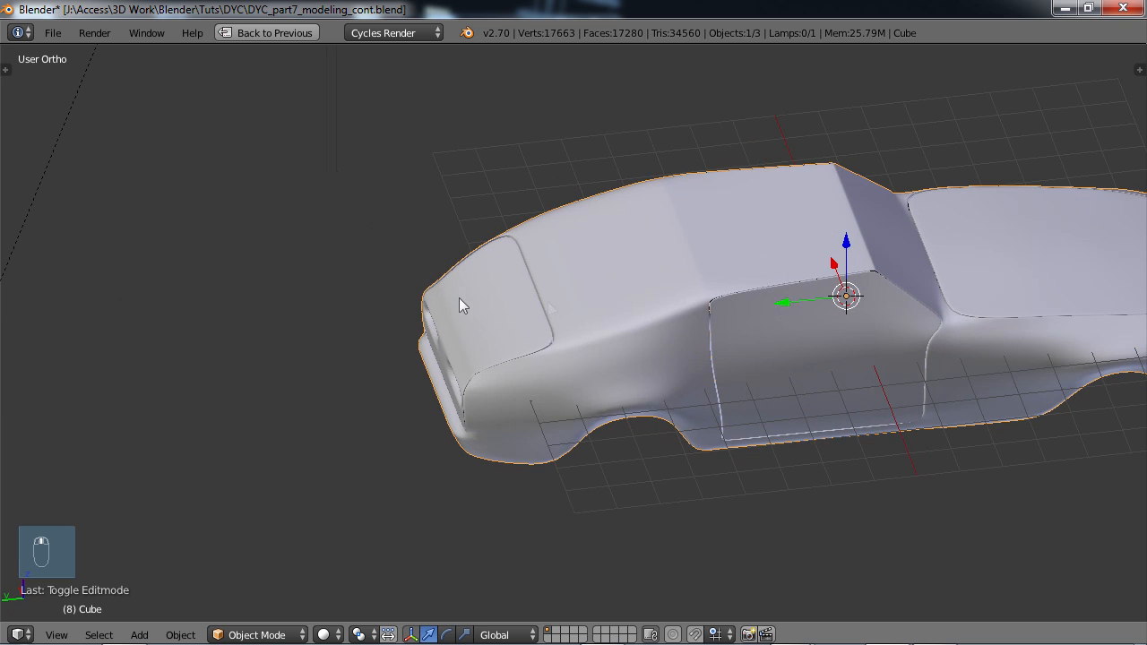
pyautogui.moveTo(742, 316); pyautogui.dragTo(726, 397, button='middle')
pyautogui.press('Tab')
pyautogui.moveTo(640, 395); pyautogui.dragTo(430, 491, button='middle')
pyautogui.scroll(4, 725, 400)
pyautogui.scroll(3, 570, 448)
pyautogui.keyDown('shift'); pyautogui.moveTo(578, 443); pyautogui.dragTo(735, 342, button='middle'); pyautogui.keyUp('shift')
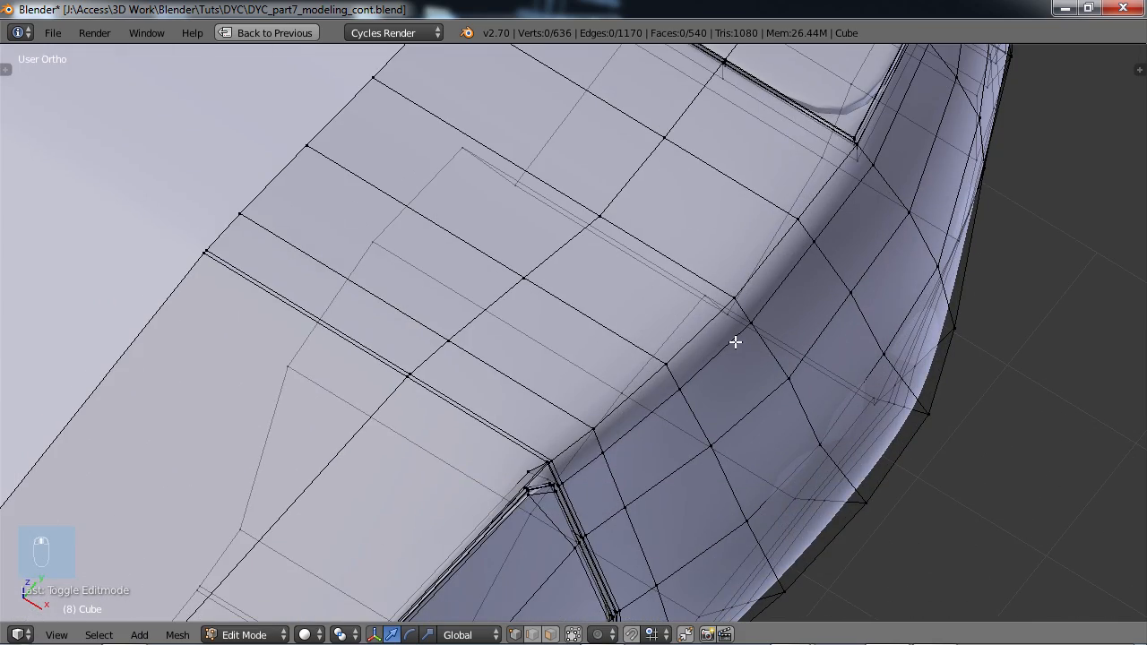
pyautogui.scroll(-2, 735, 352)
pyautogui.moveTo(662, 363); pyautogui.dragTo(678, 319, button='middle')
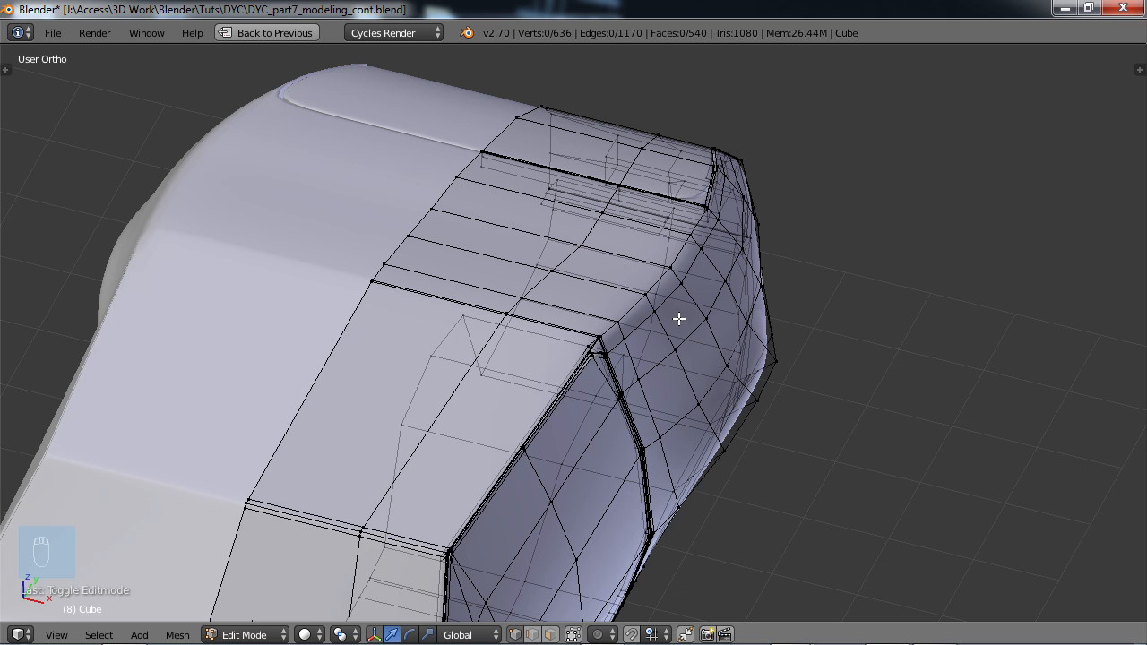
# - Select the three edges along the rear pillar's upper crease between door and trunk lid and edge-slide them slightly outward
pyautogui.scroll(3, 653, 348)
pyautogui.keyDown('shift'); pyautogui.moveTo(663, 298); pyautogui.dragTo(602, 384, button='middle'); pyautogui.keyUp('shift')
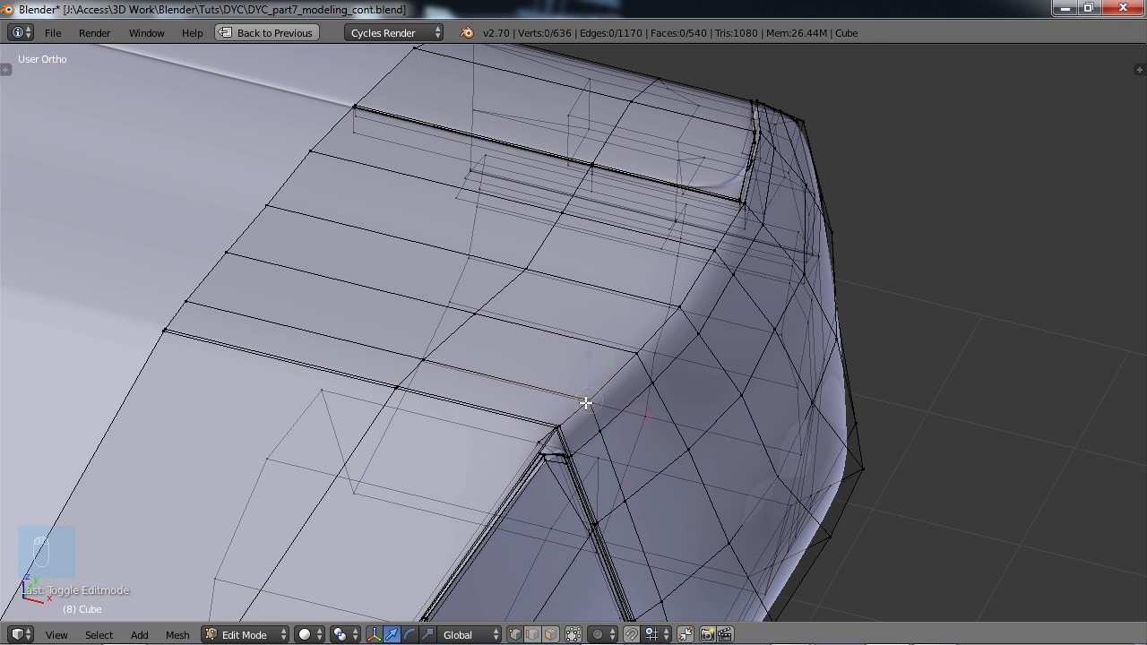
pyautogui.keyDown('ctrl'); pyautogui.rightClick(720, 250); pyautogui.keyUp('ctrl')
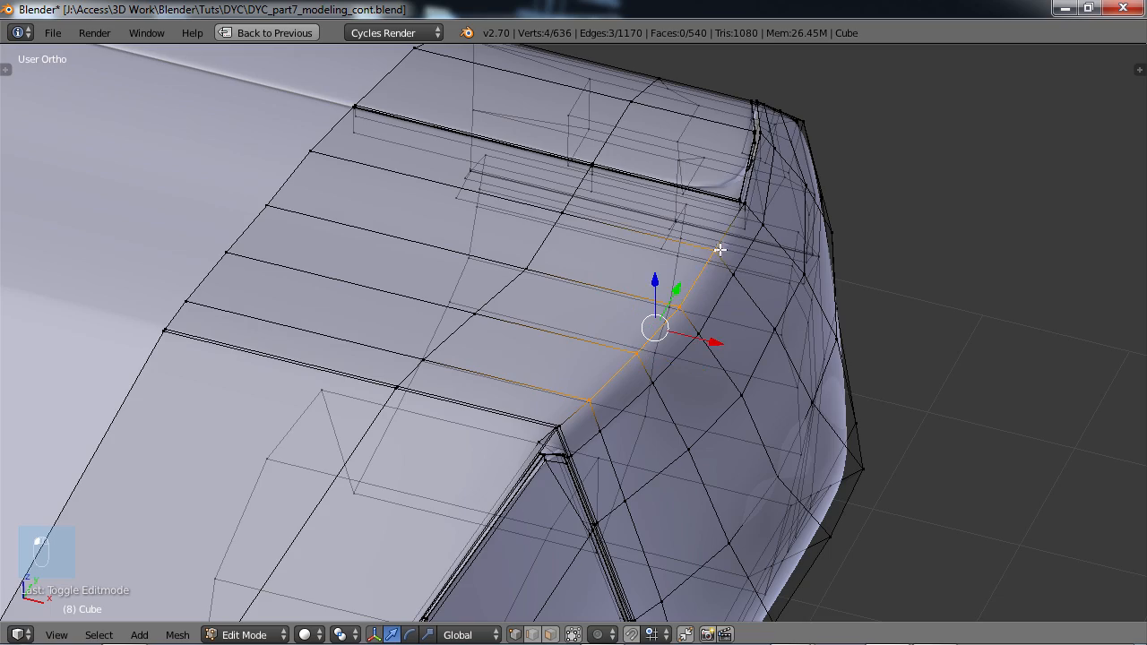
pyautogui.moveTo(713, 284); pyautogui.dragTo(375, 331, button='middle')
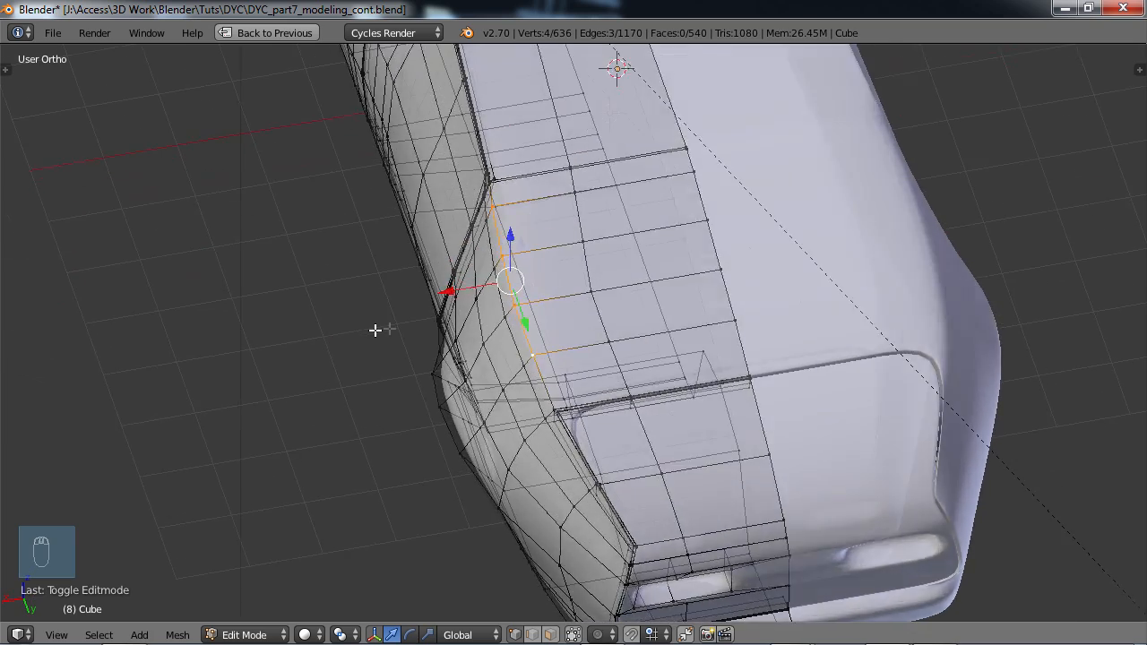
pyautogui.scroll(1, 397, 327)
pyautogui.keyDown('shift'); pyautogui.moveTo(459, 287); pyautogui.dragTo(541, 359, button='middle'); pyautogui.keyUp('shift')
pyautogui.scroll(-1, 540, 359)
pyautogui.press('g')
pyautogui.press('g')
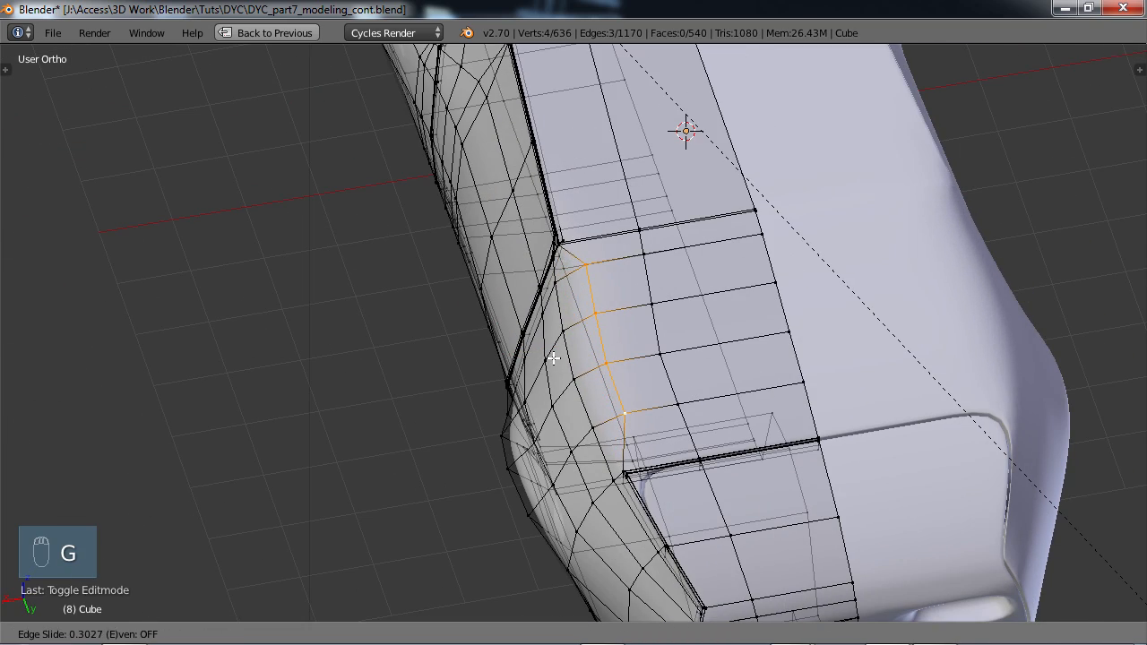
pyautogui.click(551, 359)
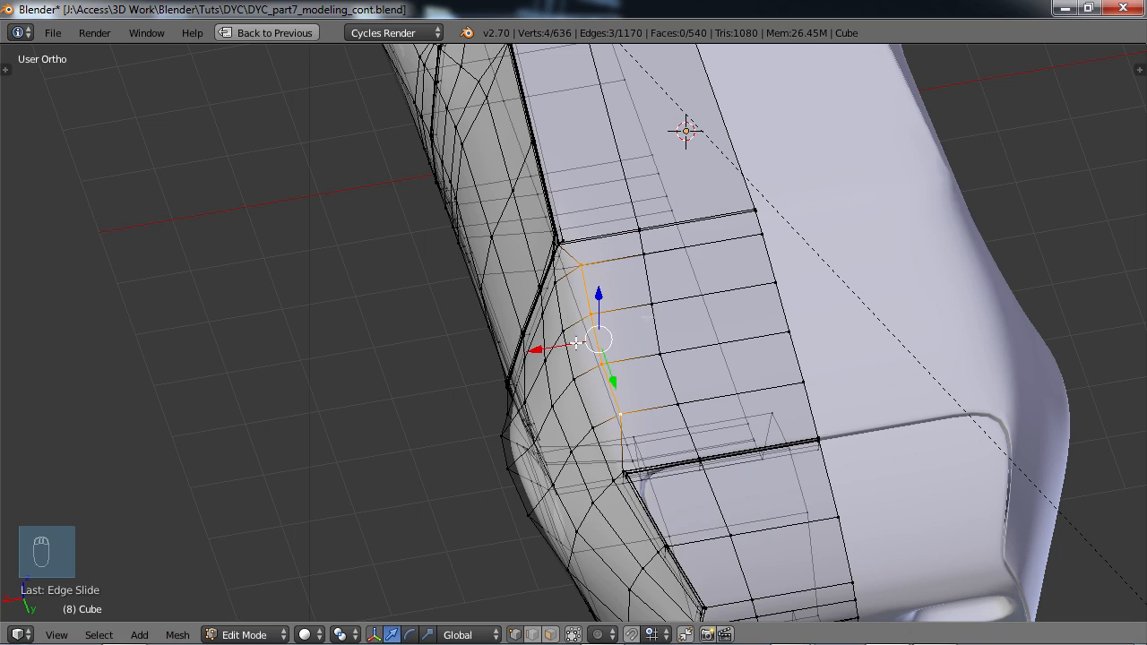
# - Deselect everything, leave Edit Mode and examine the body's rear pillar, roof and front from several angles
pyautogui.scroll(-1, 722, 340)
pyautogui.moveTo(723, 340); pyautogui.dragTo(733, 312, button='middle')
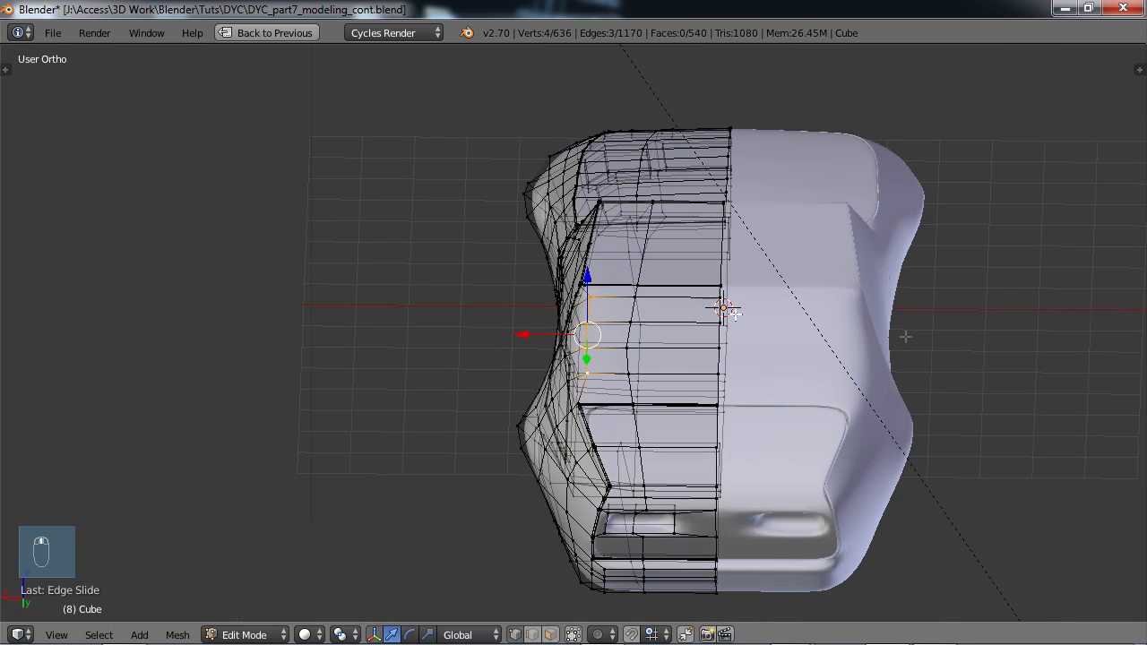
pyautogui.moveTo(810, 350); pyautogui.dragTo(923, 368, button='middle')
pyautogui.press('a')
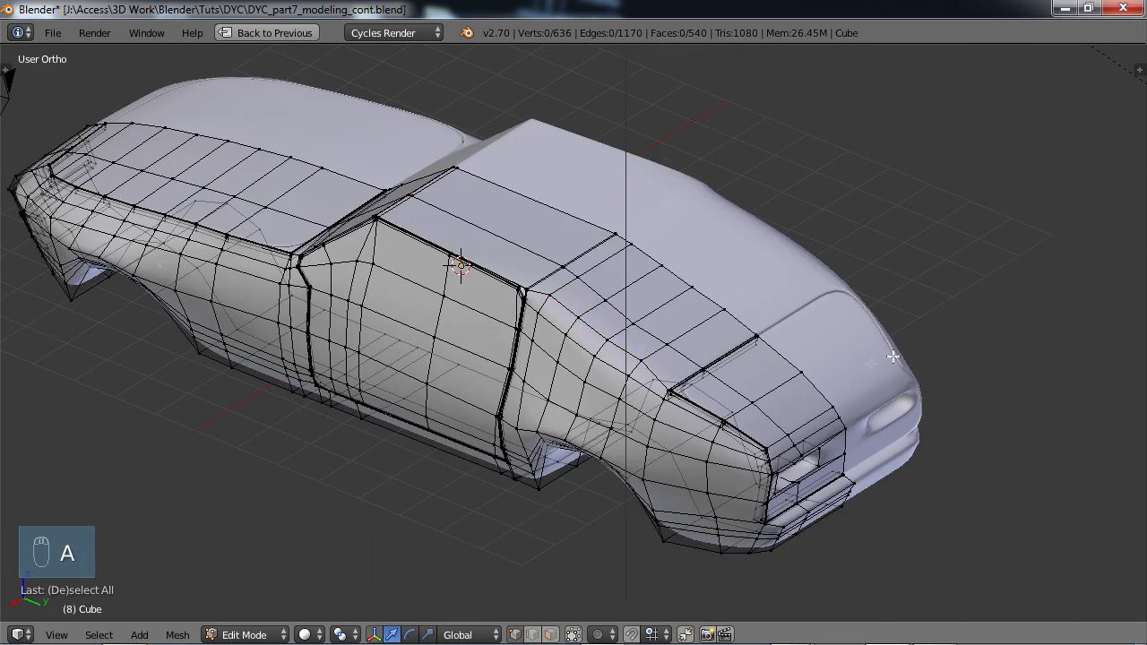
pyautogui.press('Tab')
pyautogui.moveTo(788, 389); pyautogui.dragTo(803, 356, button='middle')
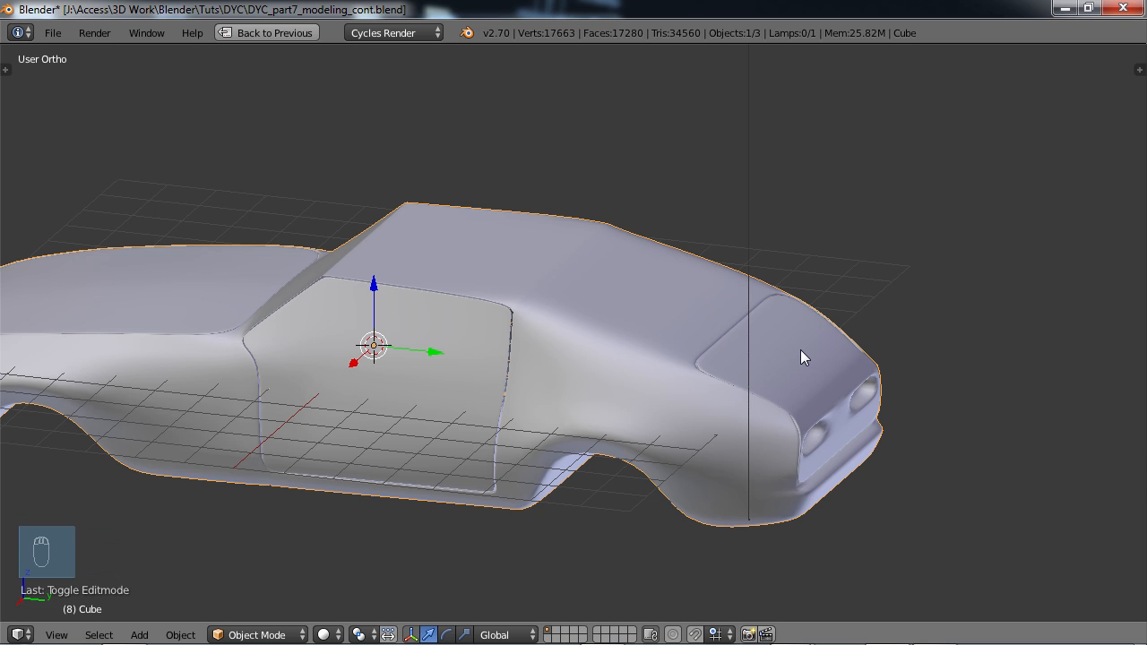
pyautogui.moveTo(796, 371); pyautogui.dragTo(580, 345, button='middle')
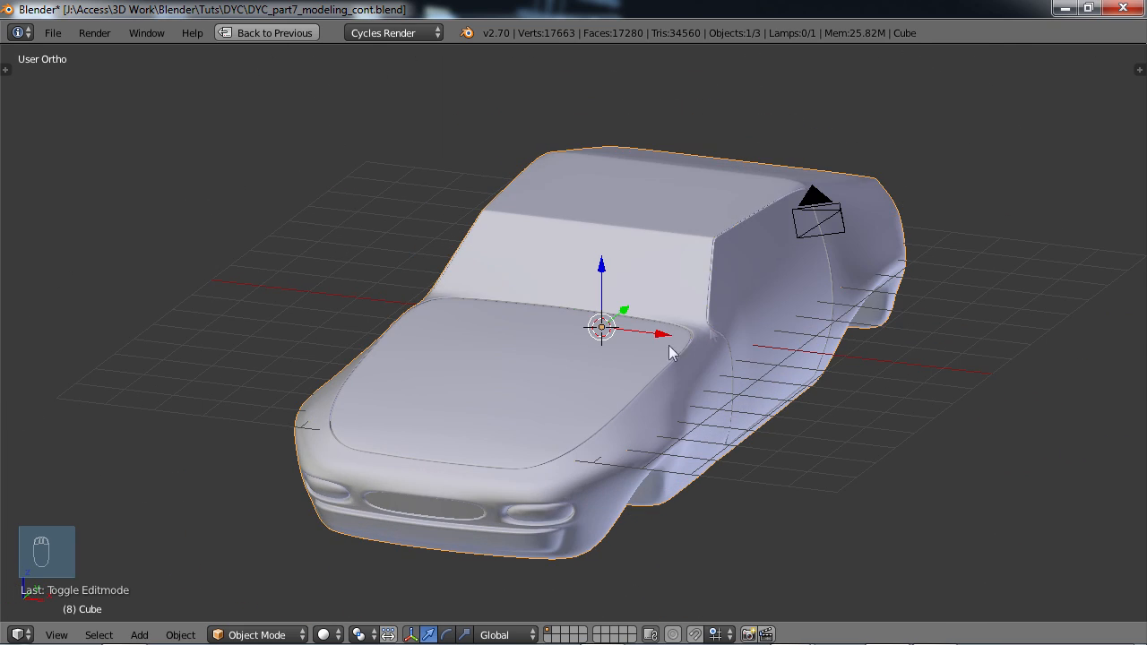
pyautogui.moveTo(691, 335); pyautogui.dragTo(642, 351, button='middle')
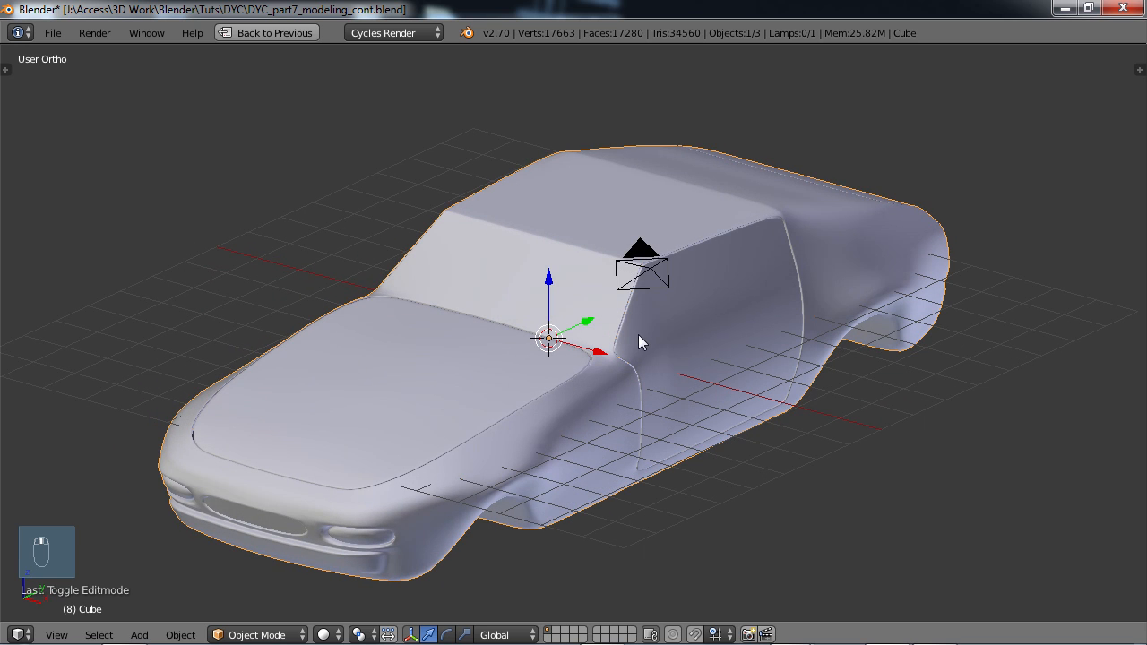
# - Extrude the six windshield faces in place and scale the new faces to about 0.987
pyautogui.press('Tab')
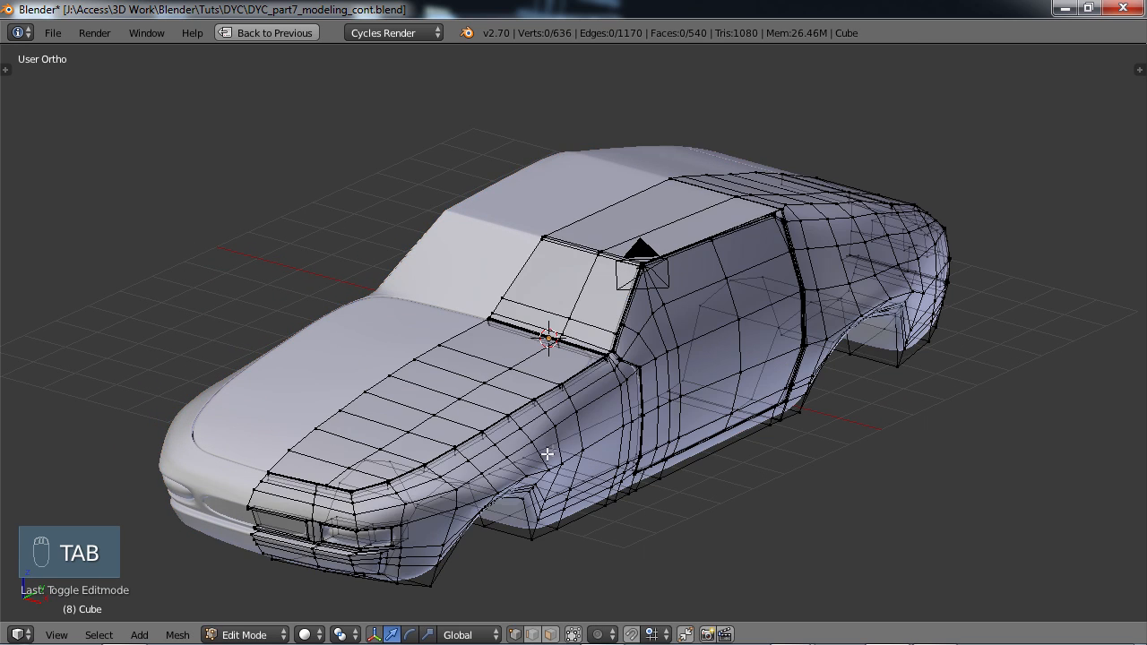
pyautogui.scroll(3, 549, 452)
pyautogui.click(550, 634)
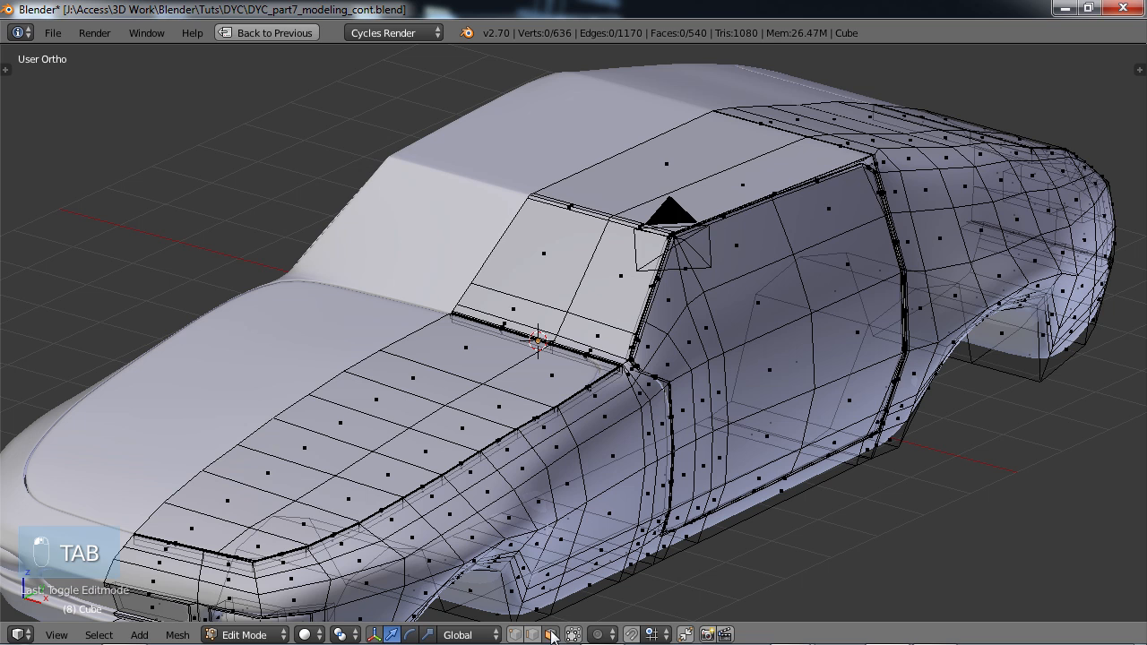
pyautogui.press('c')
pyautogui.click(547, 252)
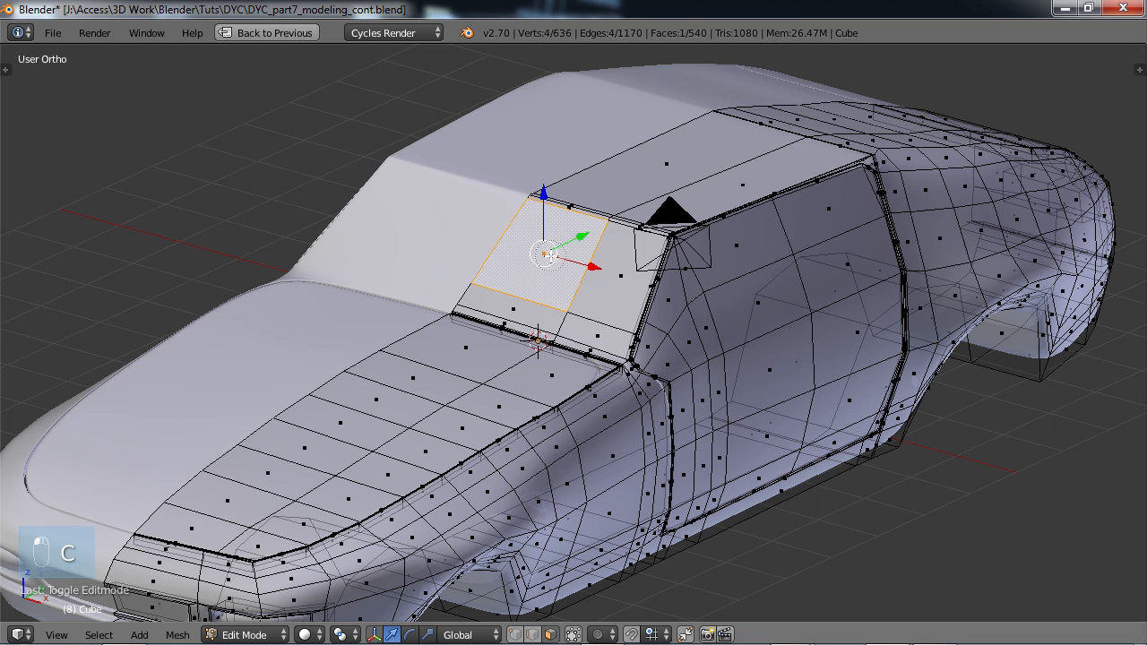
pyautogui.moveTo(617, 273); pyautogui.dragTo(587, 336)
pyautogui.moveTo(530, 313); pyautogui.dragTo(513, 312)
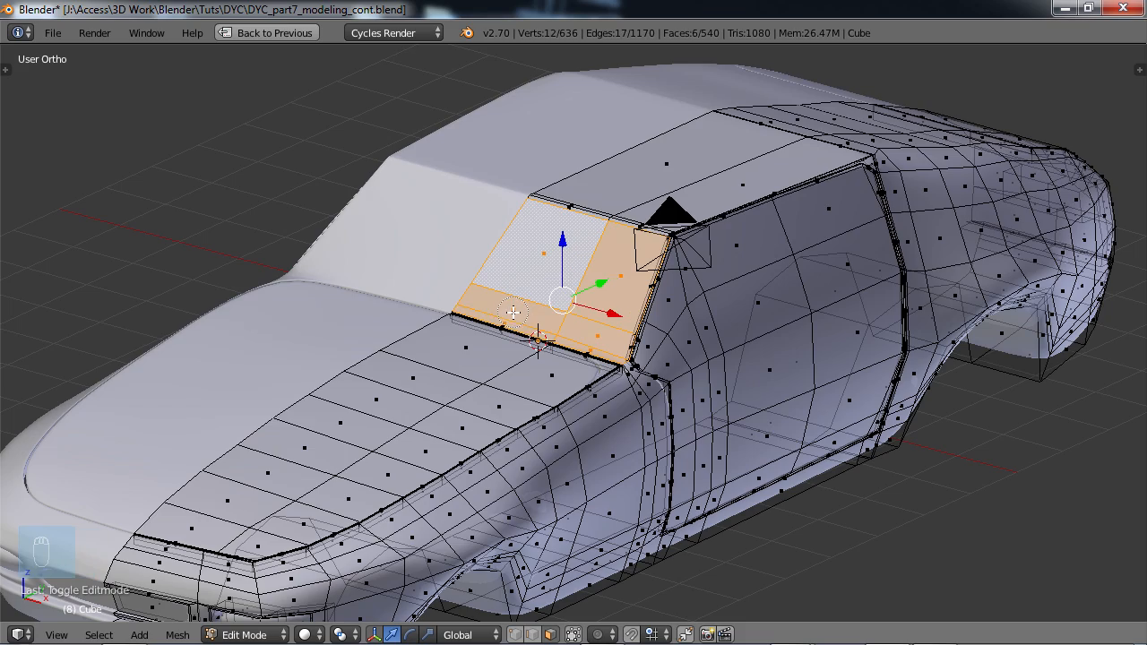
pyautogui.scroll(-1, 532, 265)
pyautogui.moveTo(531, 274); pyautogui.dragTo(583, 292, button='middle')
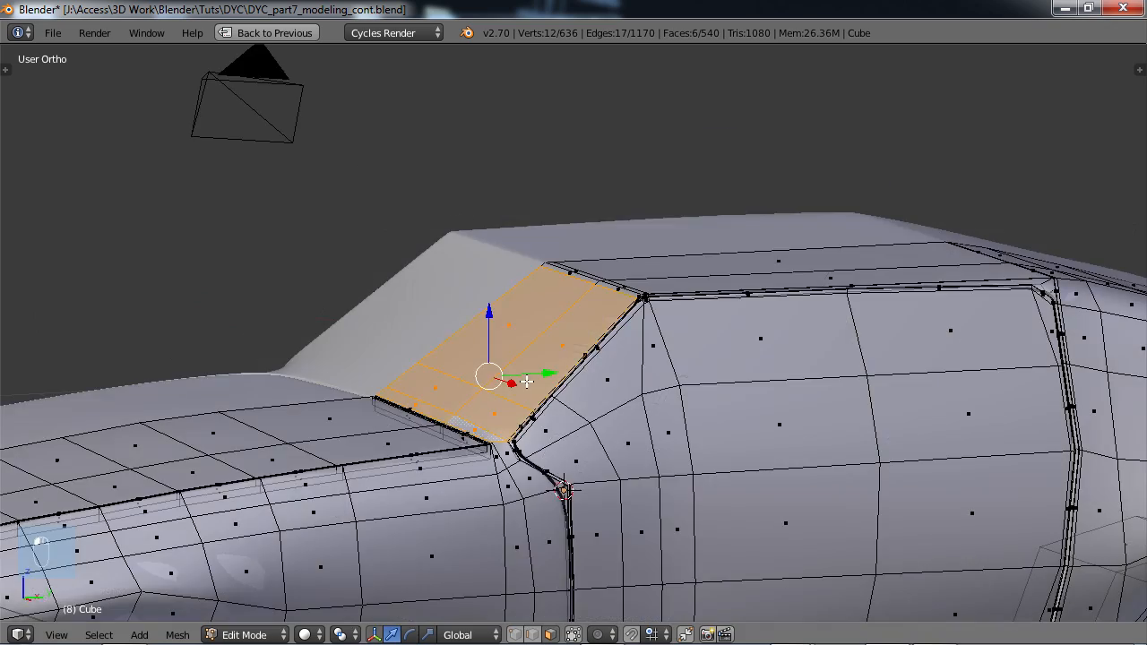
pyautogui.scroll(2, 576, 421)
pyautogui.moveTo(576, 421); pyautogui.dragTo(585, 332, button='middle')
pyautogui.scroll(1, 585, 332)
pyautogui.press('e')
pyautogui.rightClick(585, 331)
pyautogui.press('s')
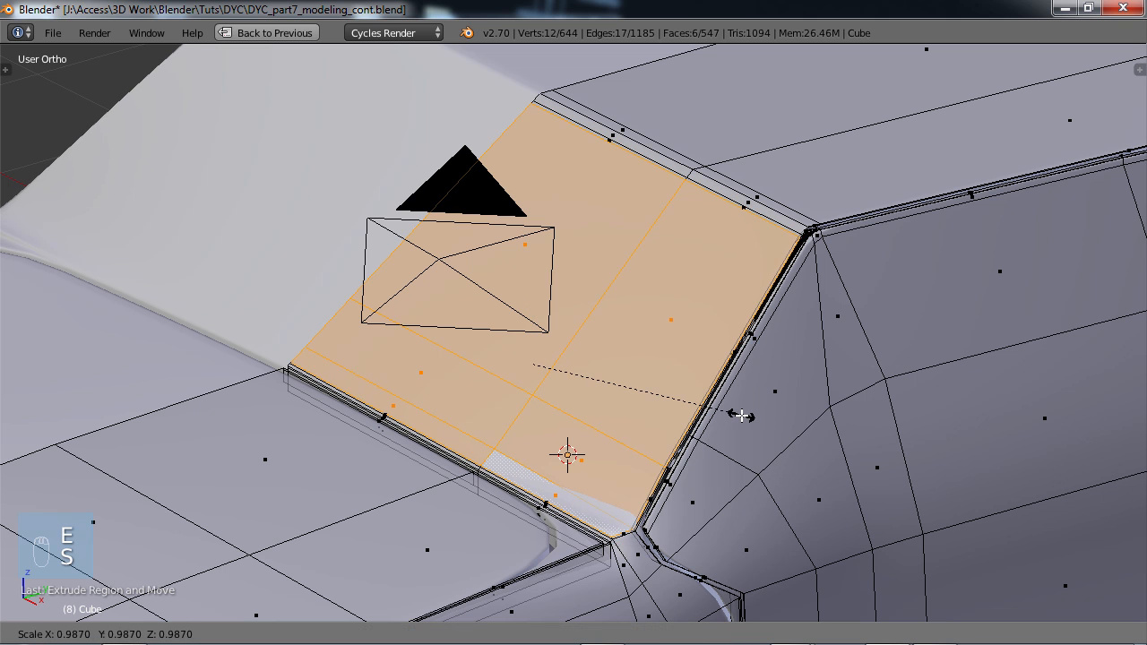
pyautogui.click(738, 416)
# - Try extruding the windshield faces in place, moving them along Y into the body, and extruding them once more
pyautogui.moveTo(716, 410); pyautogui.dragTo(737, 455, button='middle')
pyautogui.press('e')
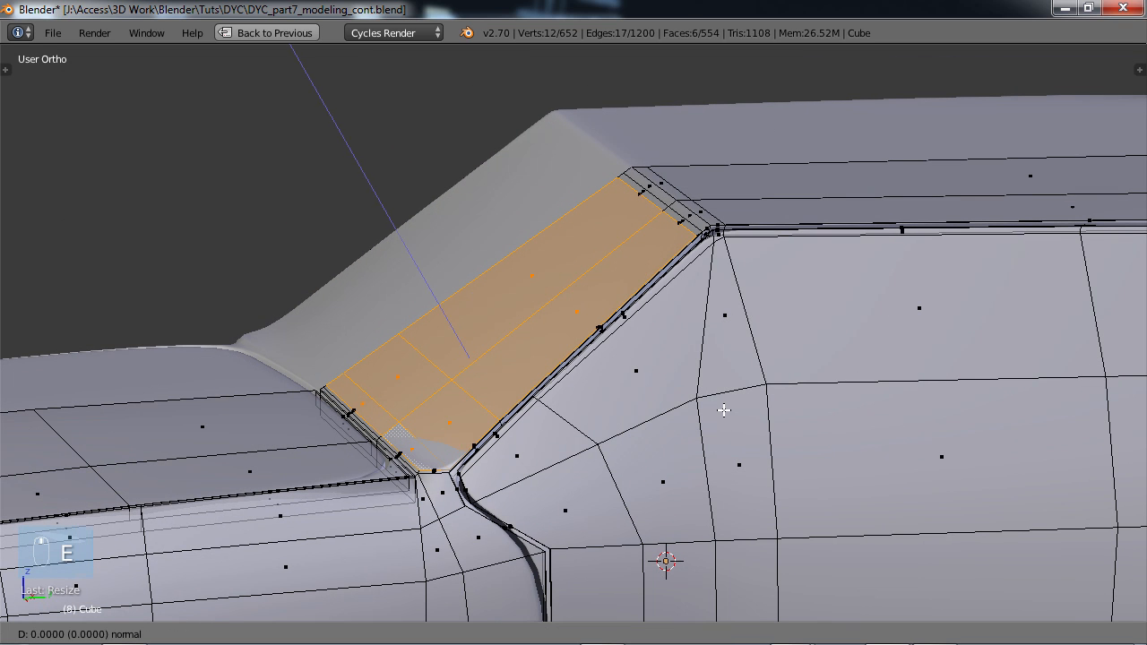
pyautogui.rightClick(724, 410)
pyautogui.click(536, 356)
pyautogui.moveTo(533, 356); pyautogui.dragTo(536, 356)
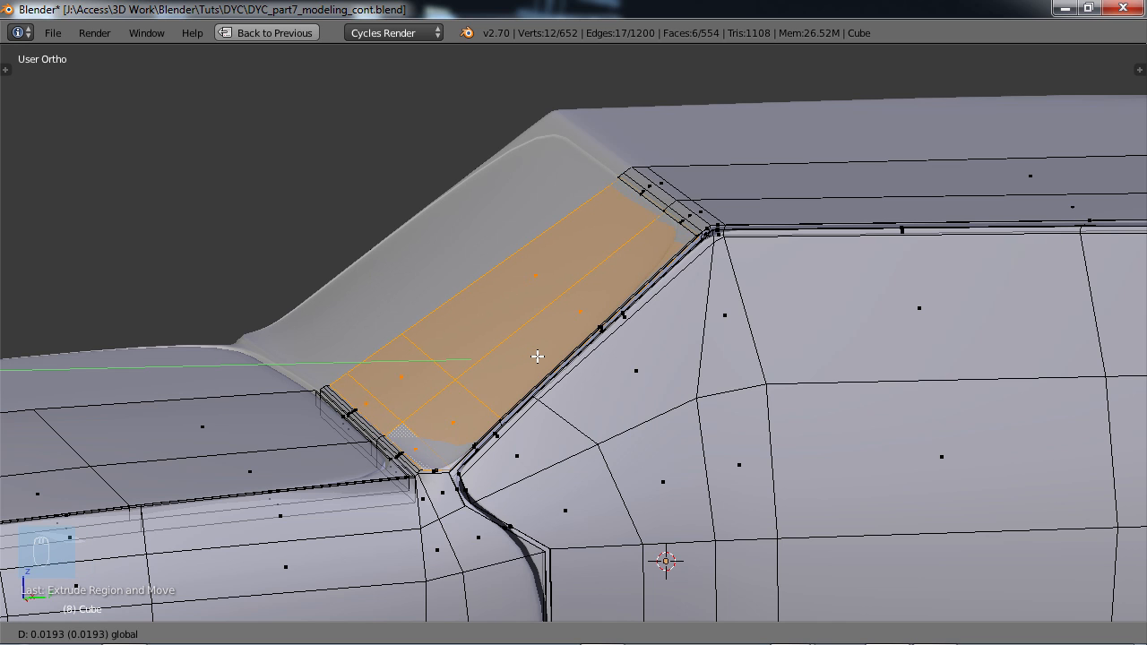
pyautogui.moveTo(538, 355); pyautogui.dragTo(548, 357)
pyautogui.press('e')
pyautogui.rightClick(537, 356)
pyautogui.scroll(-3, 555, 359)
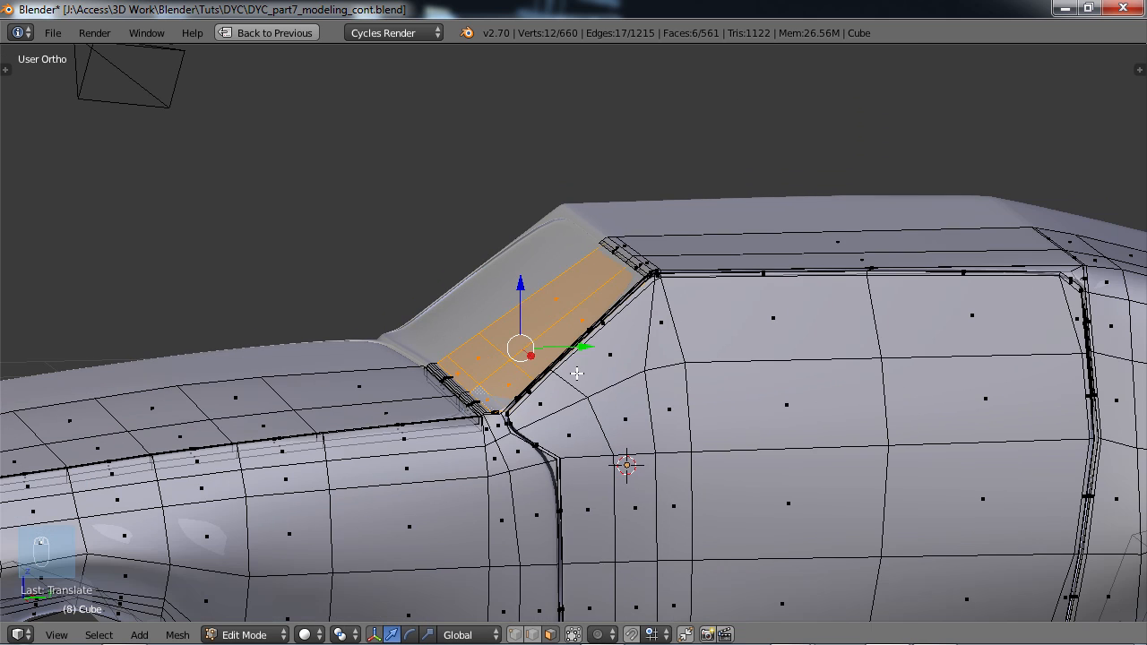
# - Check the windshield's recess in Object Mode and undo the last extrusions and the Y move in Edit Mode
pyautogui.press('Tab')
pyautogui.moveTo(578, 374); pyautogui.dragTo(699, 453, button='middle')
pyautogui.scroll(4, 783, 389)
pyautogui.scroll(-4, 730, 372)
pyautogui.scroll(5, 696, 456)
pyautogui.press('Tab')
pyautogui.hotkey('ctrl', 'z')
pyautogui.hotkey('ctrl', 'z')
pyautogui.hotkey('ctrl', 'z')
pyautogui.hotkey('ctrl', 'z')
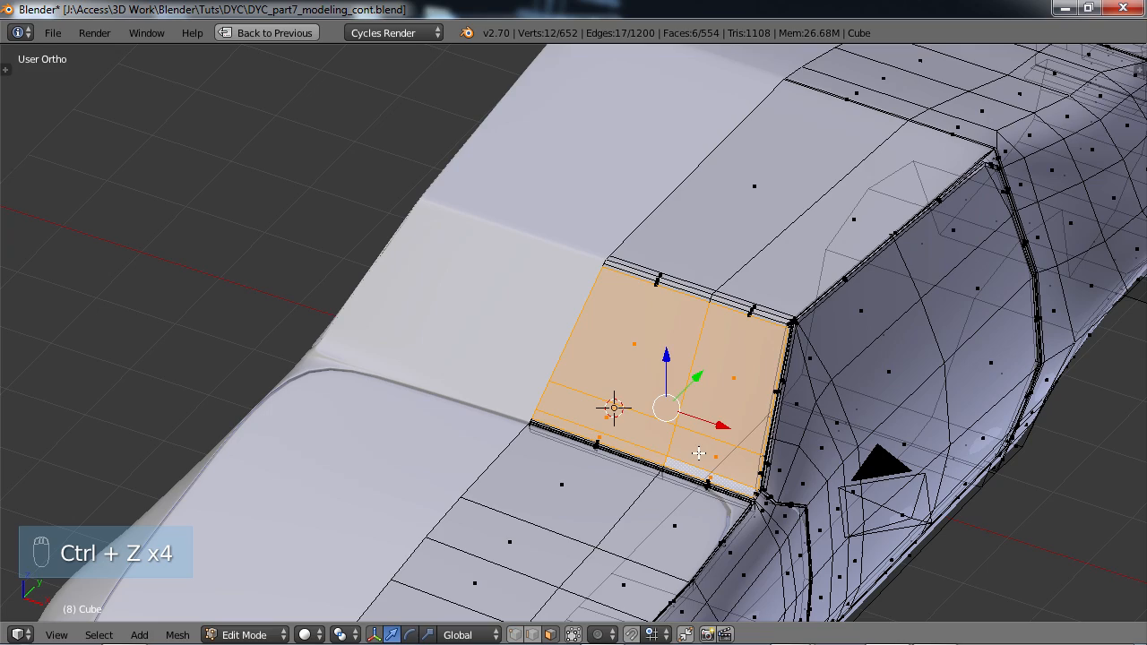
pyautogui.hotkey('ctrl', 'z')
# - Extrude the windshield faces in place again and scale them to about 0.93
pyautogui.moveTo(609, 431); pyautogui.dragTo(691, 392, button='middle')
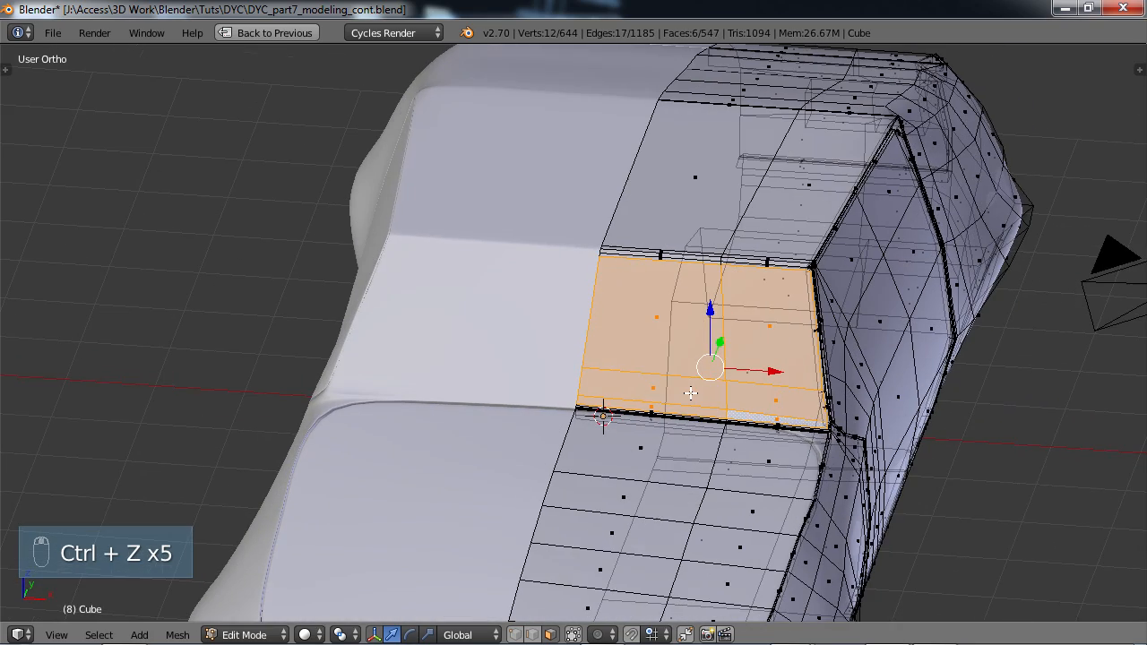
pyautogui.press('e')
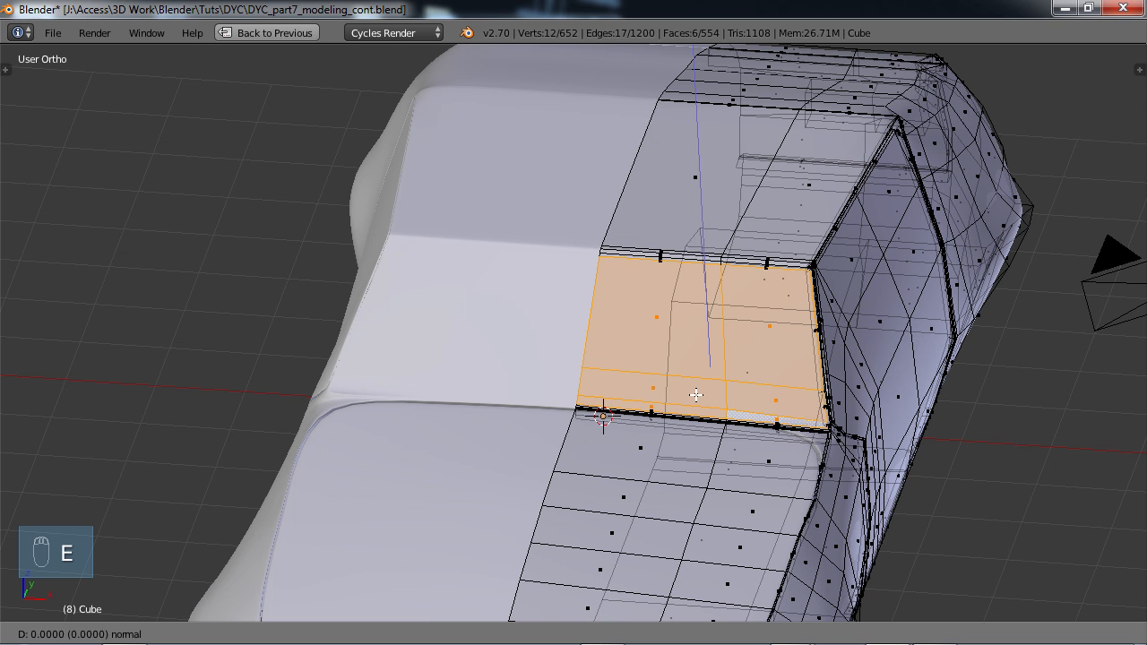
pyautogui.rightClick(695, 395)
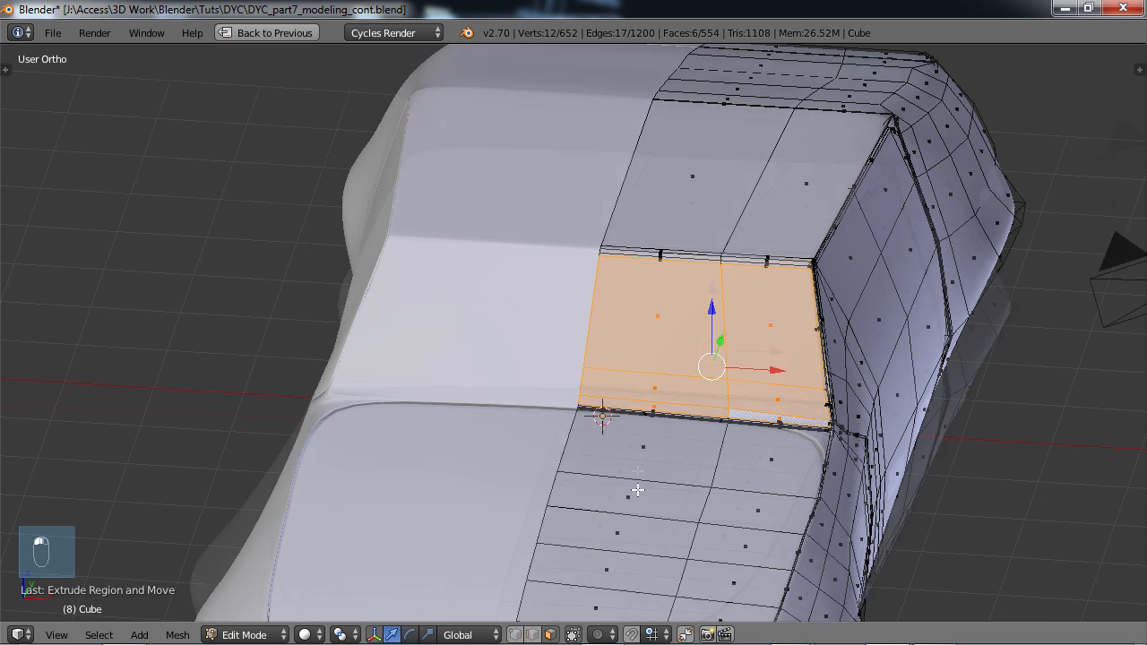
pyautogui.moveTo(632, 486); pyautogui.dragTo(637, 463, button='middle')
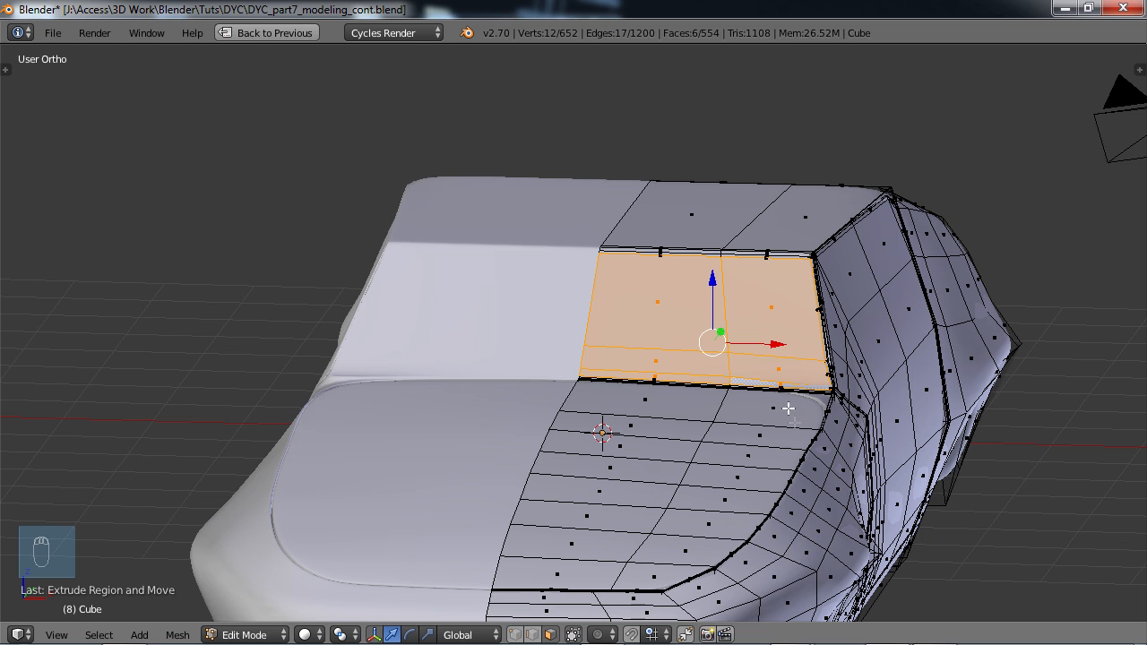
pyautogui.press('s')
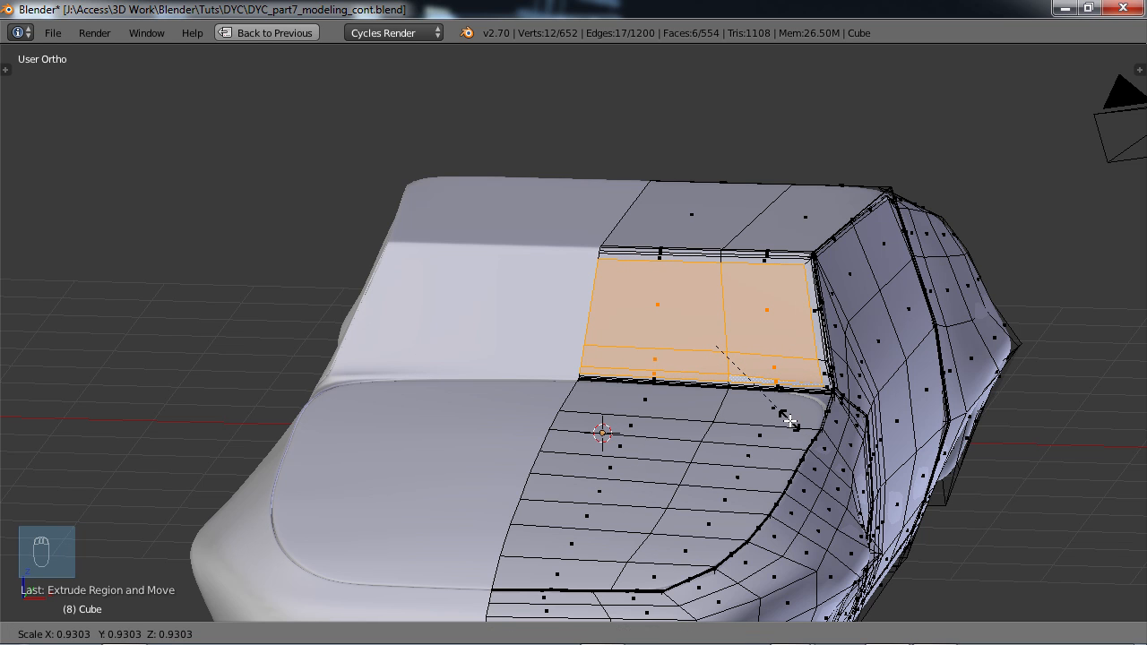
pyautogui.click(789, 420)
pyautogui.moveTo(789, 420)
pyautogui.mouseDown(button='middle')
pyautogui.moveTo(795, 395)
pyautogui.moveTo(801, 411)
pyautogui.mouseUp(button='middle')
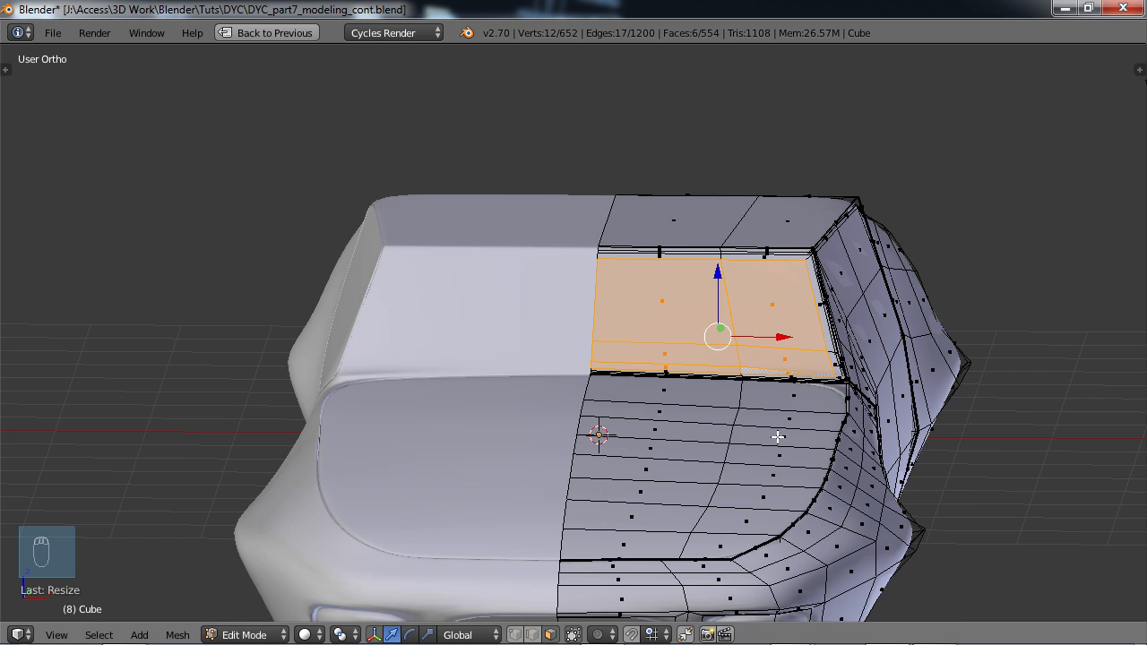
# - Select the two outer side edges of the inset windshield faces and move them along X toward the car's centre
pyautogui.scroll(2, 778, 436)
pyautogui.keyDown('shift'); pyautogui.moveTo(788, 426); pyautogui.dragTo(584, 447, button='middle'); pyautogui.keyUp('shift')
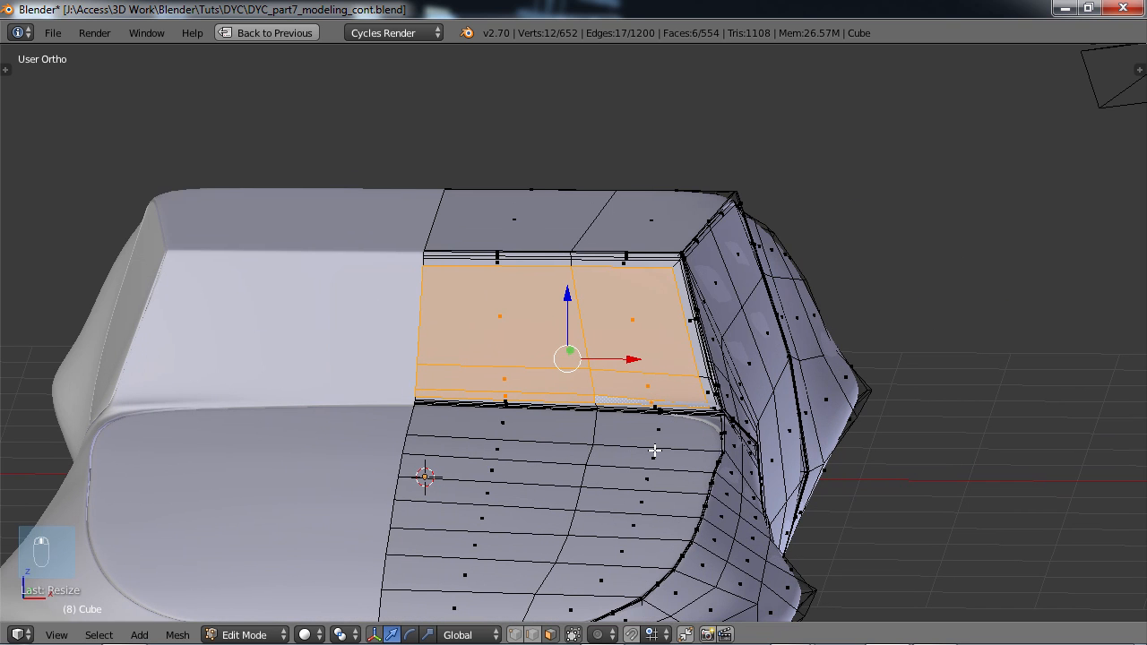
pyautogui.scroll(2, 655, 450)
pyautogui.click(533, 634)
pyautogui.rightClick(725, 286)
pyautogui.keyDown('shift'); pyautogui.rightClick(766, 395); pyautogui.keyUp('shift')
pyautogui.moveTo(801, 357); pyautogui.dragTo(785, 361)
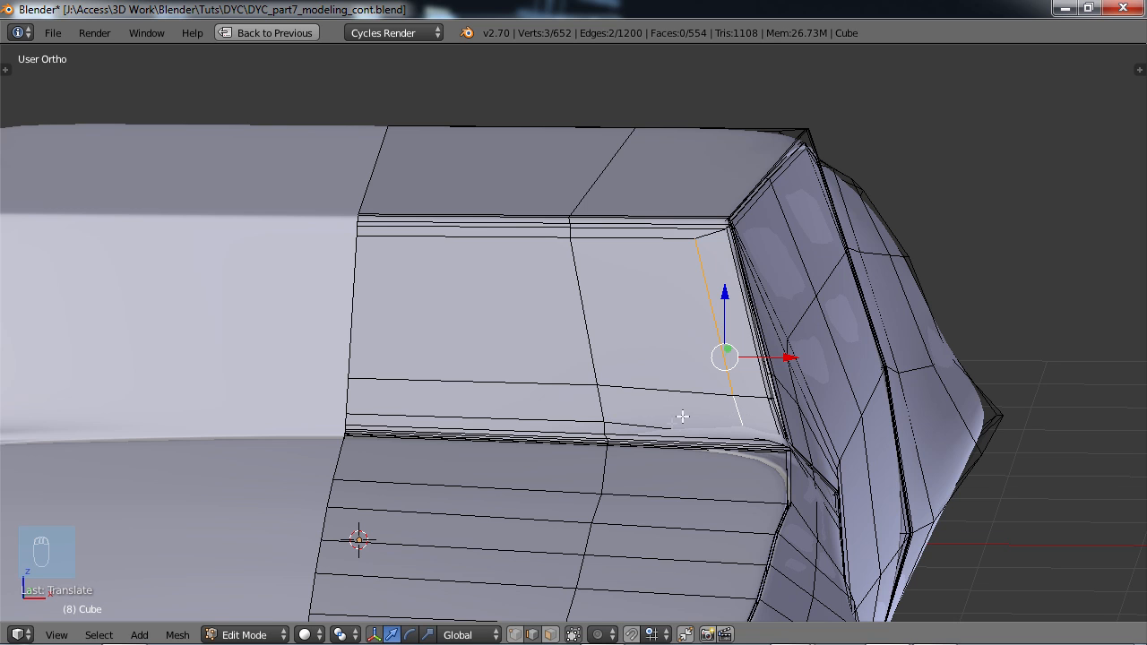
# - Extrude the four large inner windshield faces in place, and extrude them again about 0.032 inward along their normal
pyautogui.click(550, 635)
pyautogui.rightClick(518, 312)
pyautogui.keyDown('shift'); pyautogui.rightClick(647, 312); pyautogui.keyUp('shift')
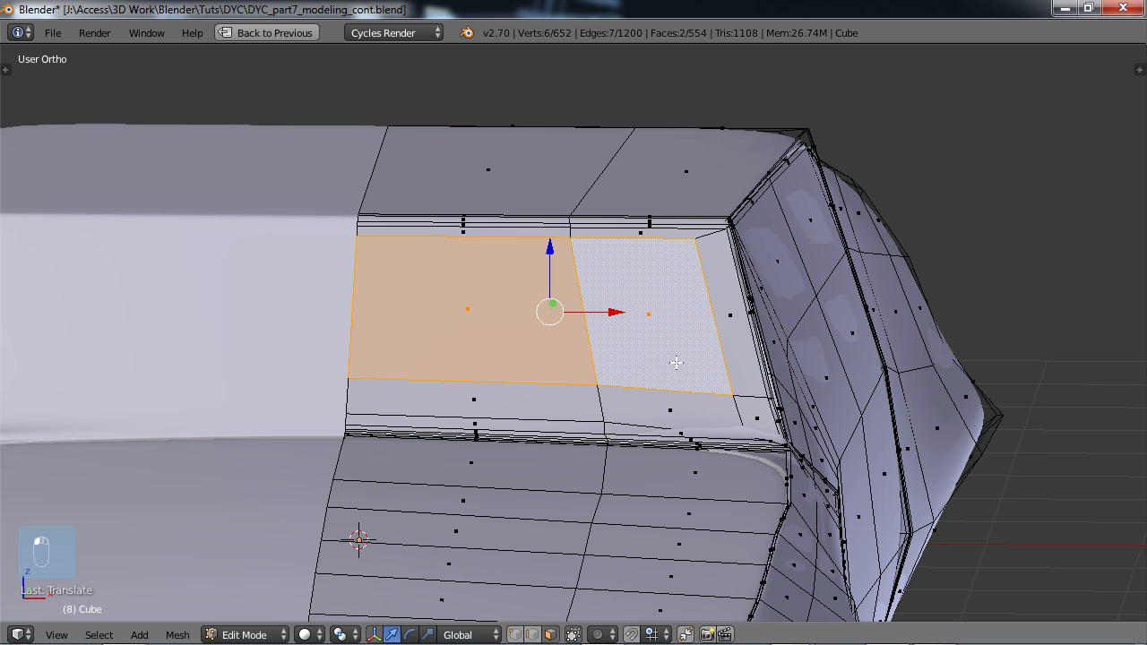
pyautogui.keyDown('shift'); pyautogui.rightClick(661, 407); pyautogui.keyUp('shift')
pyautogui.keyDown('shift'); pyautogui.rightClick(516, 395); pyautogui.keyUp('shift')
pyautogui.scroll(-4, 609, 358)
pyautogui.moveTo(619, 358); pyautogui.dragTo(441, 365, button='middle')
pyautogui.scroll(2, 460, 362)
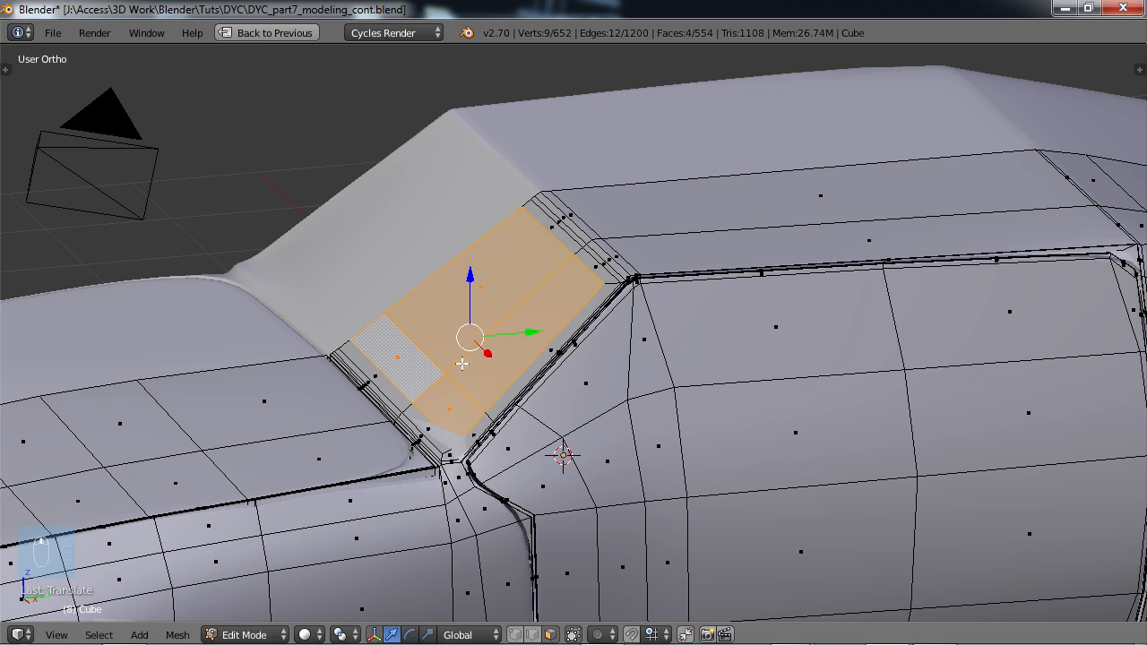
pyautogui.press('e')
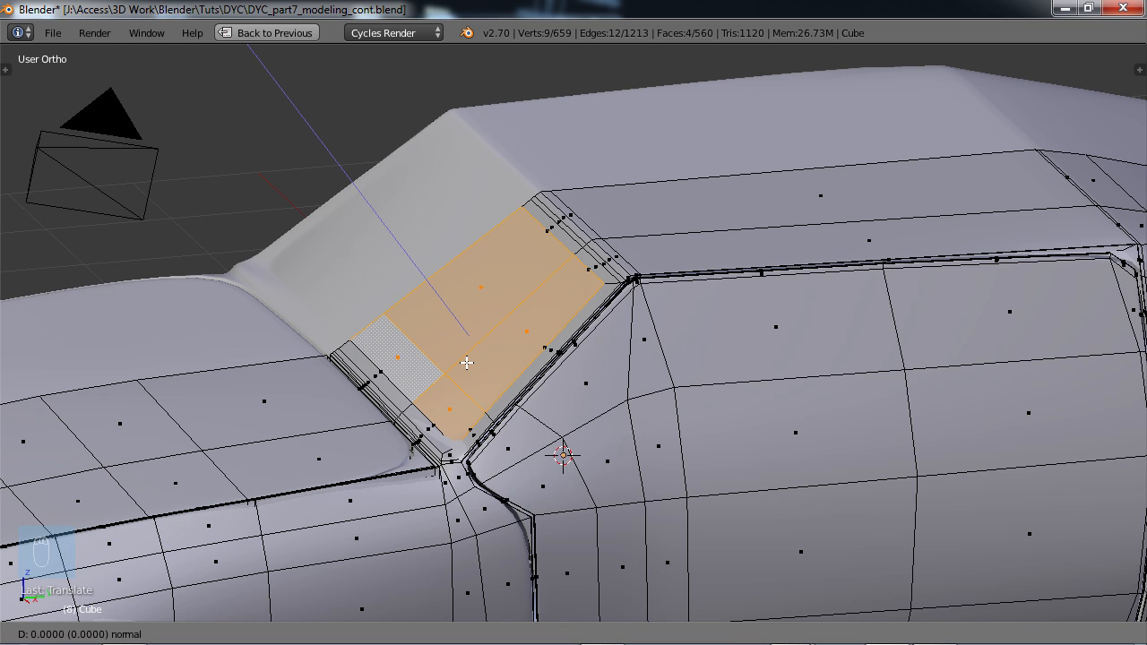
pyautogui.rightClick(471, 363)
pyautogui.press('e')
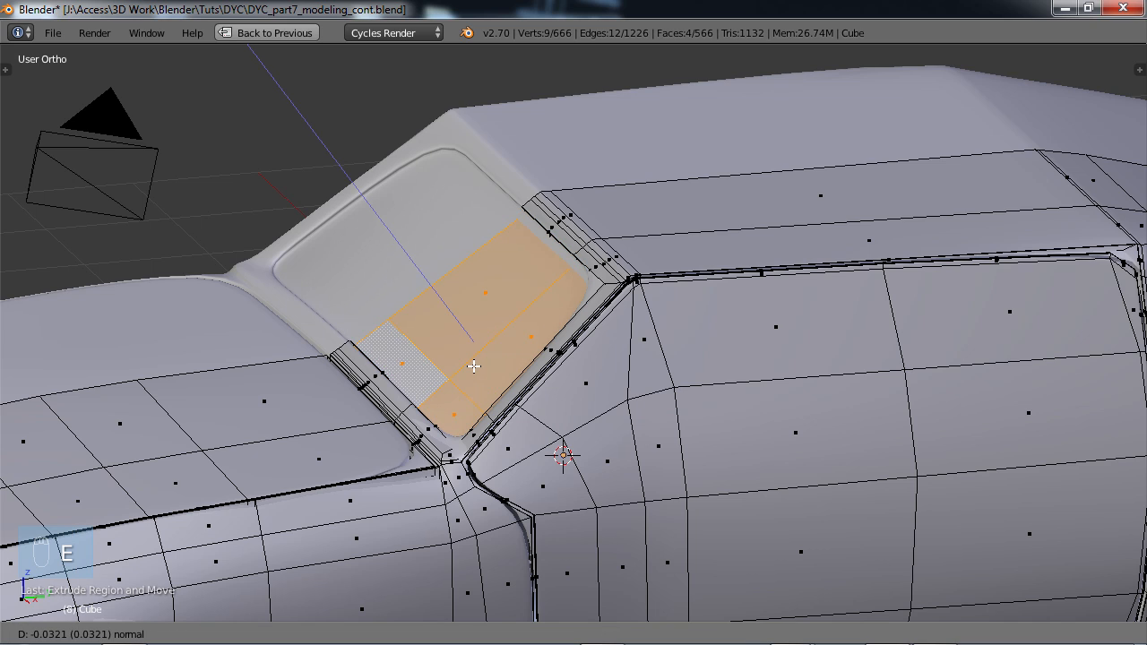
pyautogui.click(473, 366)
# - Examine the windshield recess in Object Mode from the front and return to Edit Mode with vertex selection
pyautogui.moveTo(474, 365); pyautogui.dragTo(613, 397, button='middle')
pyautogui.press('Tab')
pyautogui.scroll(-3, 576, 387)
pyautogui.scroll(4, 649, 390)
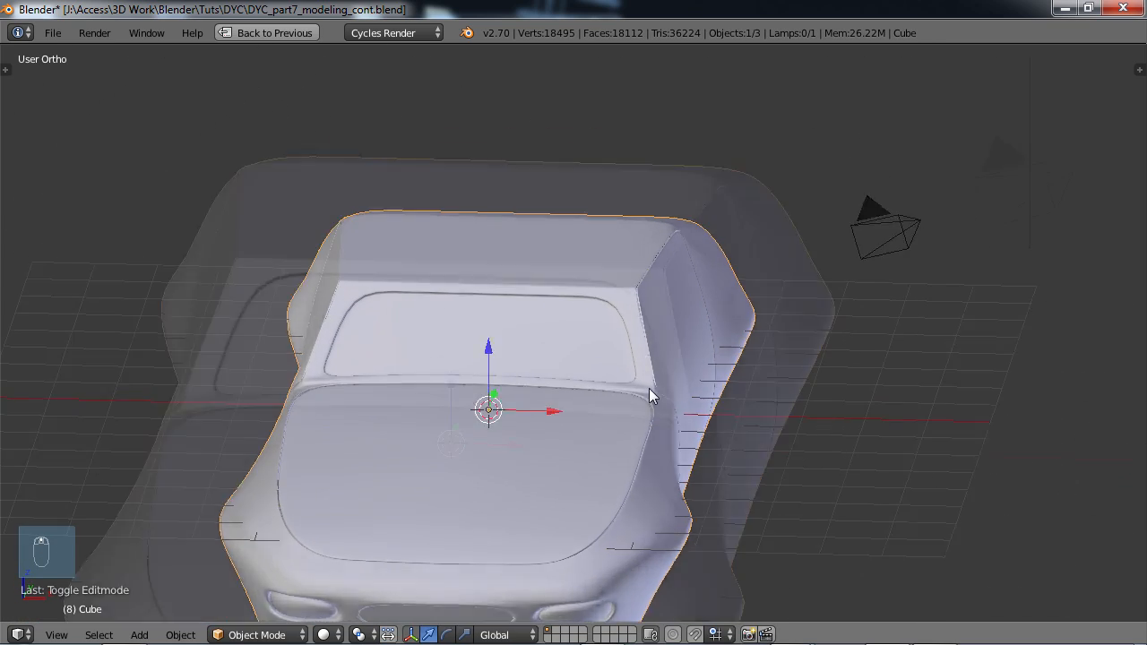
pyautogui.press('Tab')
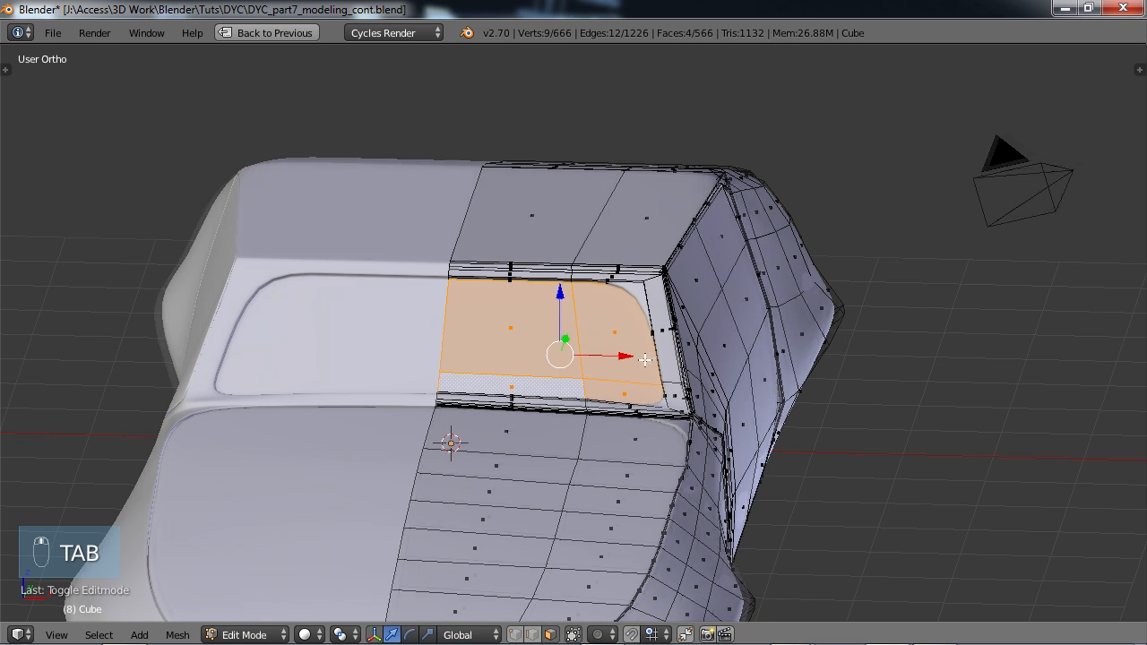
pyautogui.moveTo(645, 365); pyautogui.dragTo(644, 354, button='middle')
pyautogui.click(517, 635)
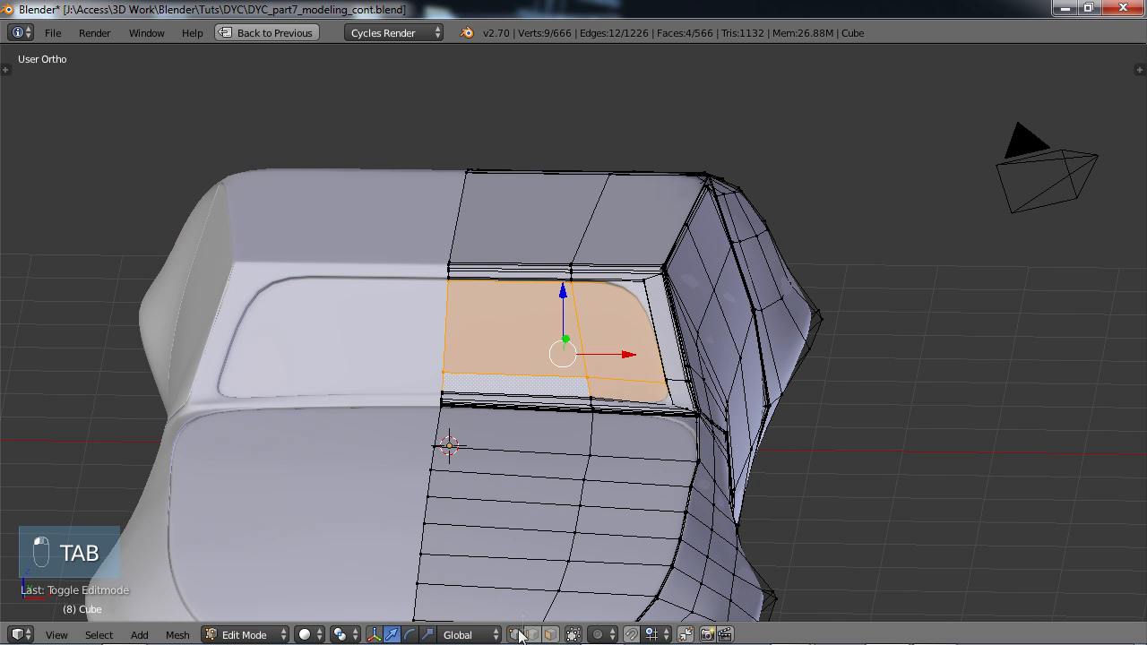
# - Allow selection through the mesh and move the three stacked vertices at the windshield recess's upper outer corner slightly outward along X
pyautogui.scroll(2, 602, 346)
pyautogui.keyDown('shift'); pyautogui.moveTo(645, 296); pyautogui.dragTo(732, 366, button='middle'); pyautogui.keyUp('shift')
pyautogui.rightClick(742, 351)
pyautogui.press('c')
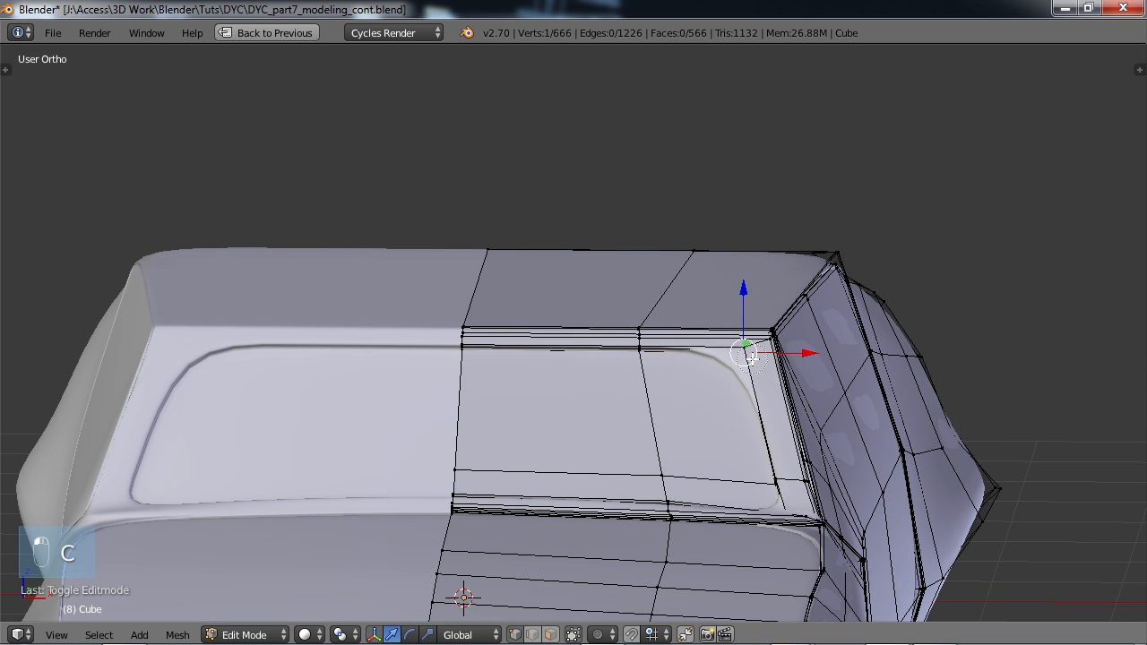
pyautogui.click(574, 635)
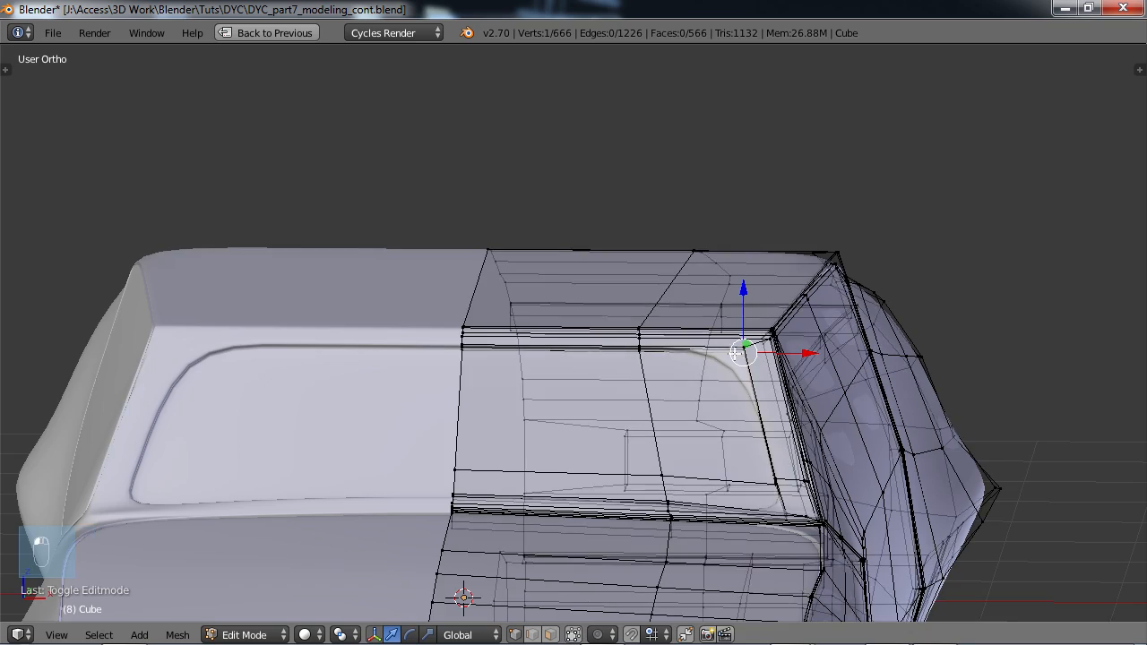
pyautogui.scroll(2, 737, 353)
pyautogui.moveTo(833, 371); pyautogui.dragTo(843, 414, button='middle')
pyautogui.press('c')
pyautogui.click(768, 416)
pyautogui.moveTo(879, 366); pyautogui.dragTo(885, 365)
pyautogui.scroll(-2, 886, 364)
pyautogui.scroll(-3, 603, 396)
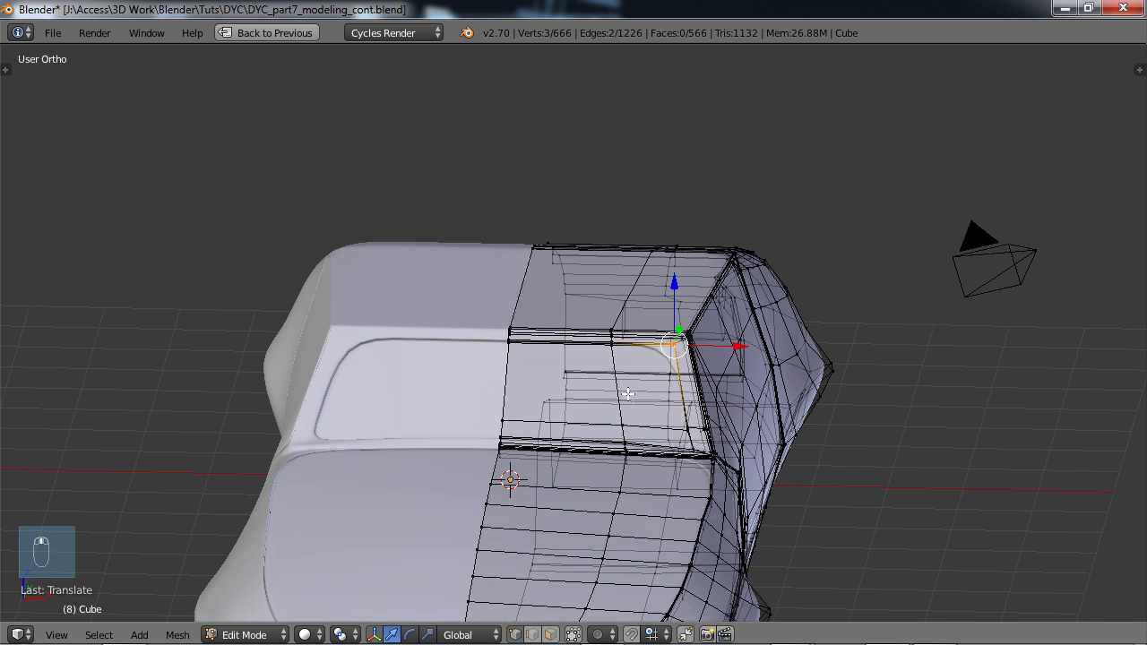
pyautogui.hotkey('ctrl', 'r')
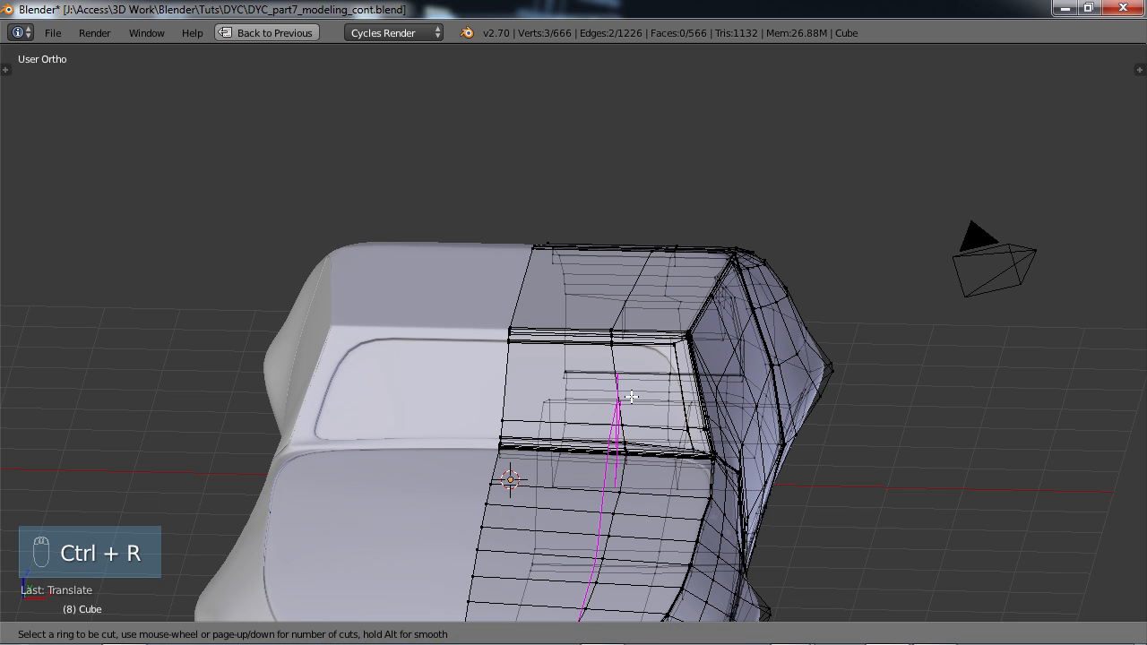
pyautogui.click(594, 342)
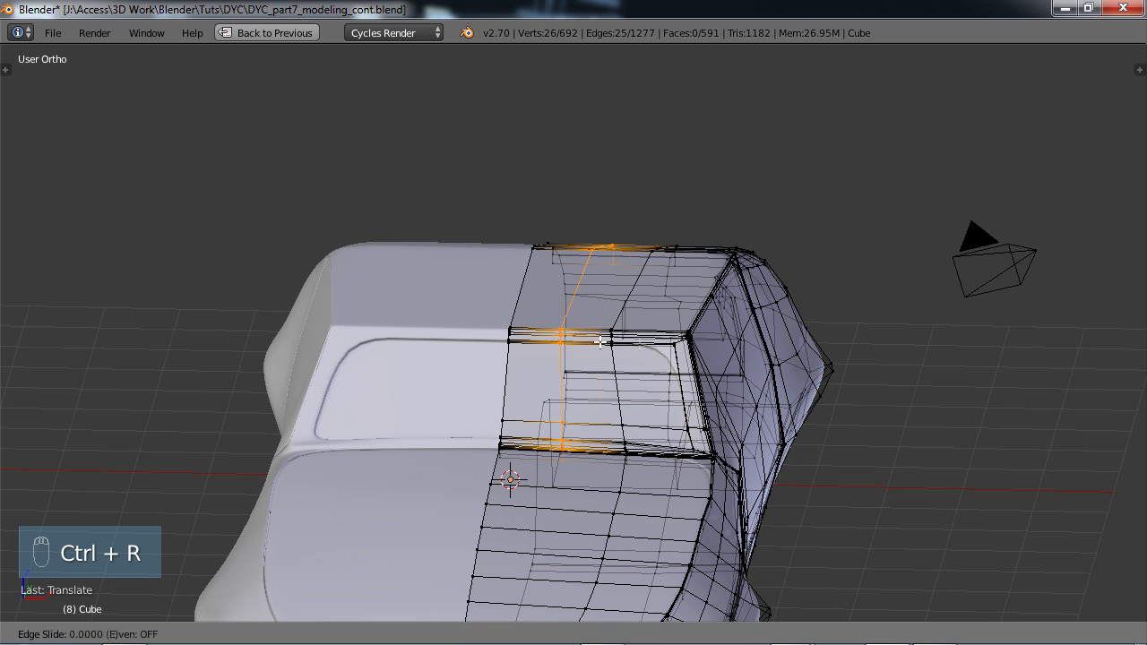
pyautogui.click(618, 345)
pyautogui.hotkey('ctrl', 'z')
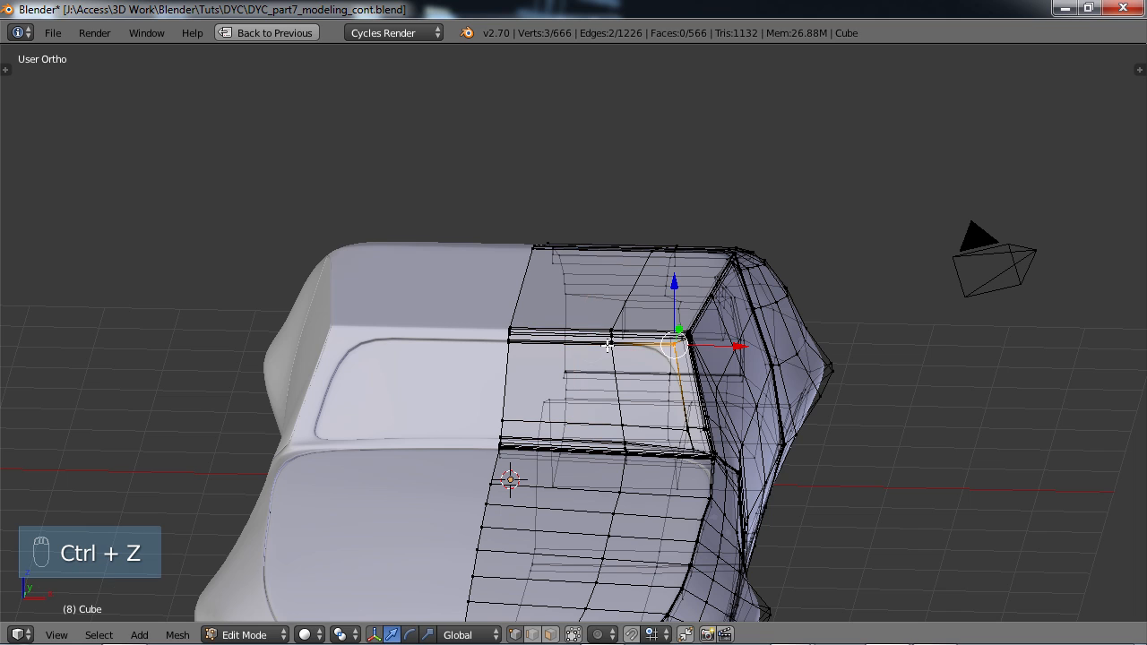
# - Try a loop cut running lengthwise near the windshield's outer corner with an edge slide of about -0.398, and check the body's shape
pyautogui.hotkey('ctrl', 'r')
pyautogui.click(642, 355)
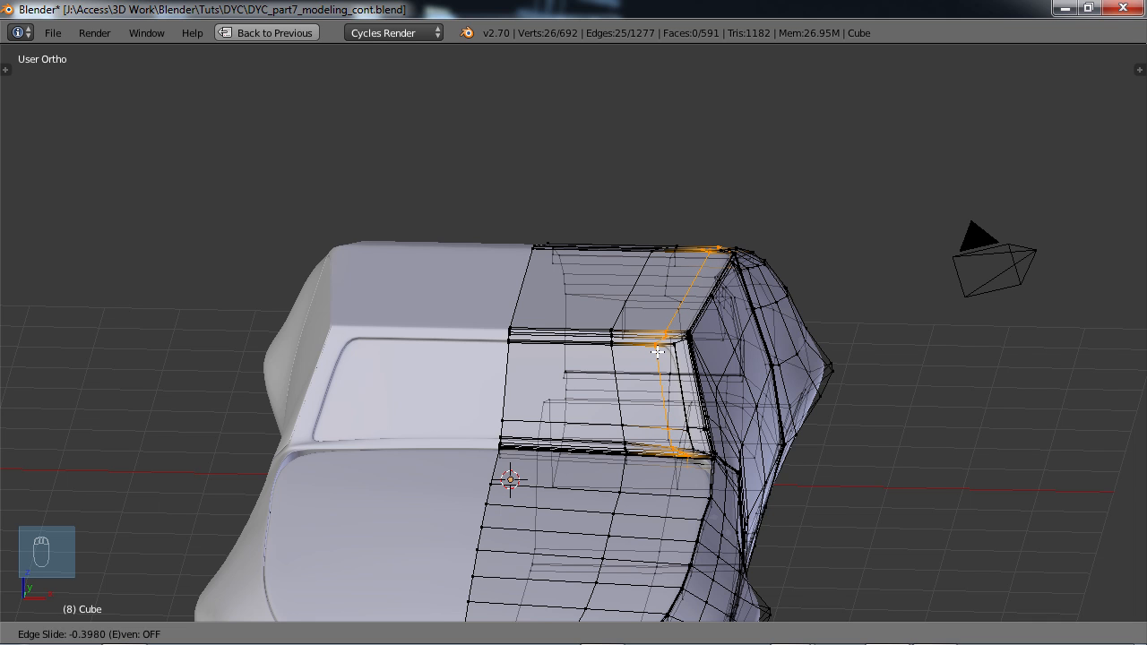
pyautogui.click(657, 352)
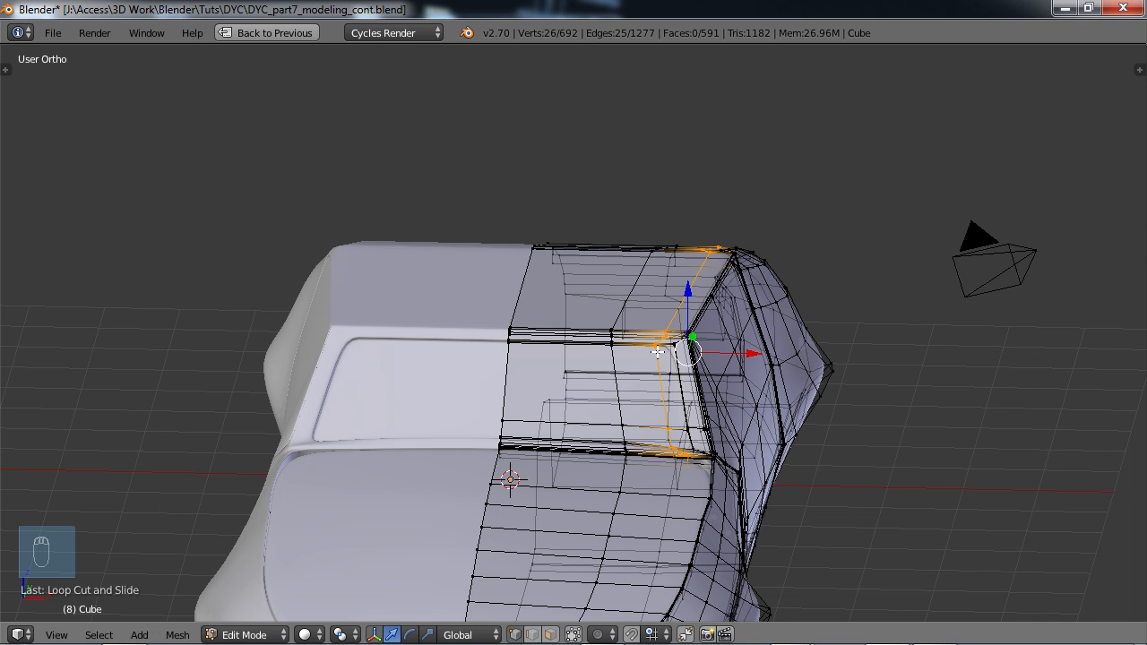
pyautogui.scroll(-2, 665, 343)
pyautogui.moveTo(547, 390); pyautogui.dragTo(583, 356, button='middle')
pyautogui.press('Tab')
pyautogui.press('Tab')
pyautogui.press('Tab')
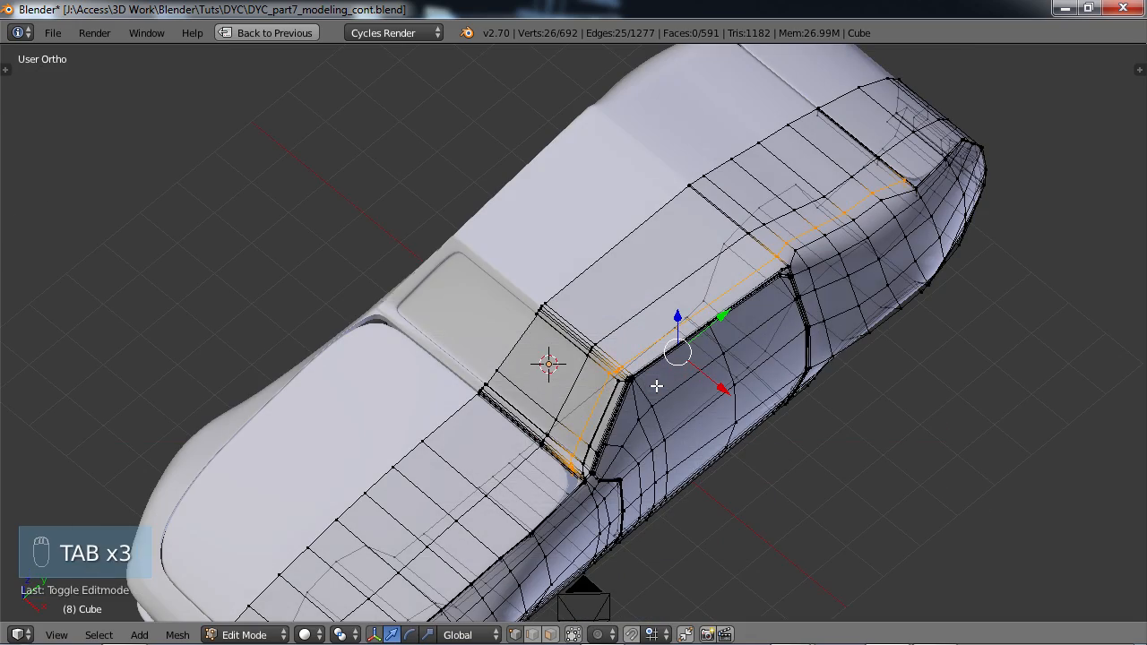
pyautogui.moveTo(657, 385); pyautogui.dragTo(756, 225, button='middle')
pyautogui.scroll(2, 745, 204)
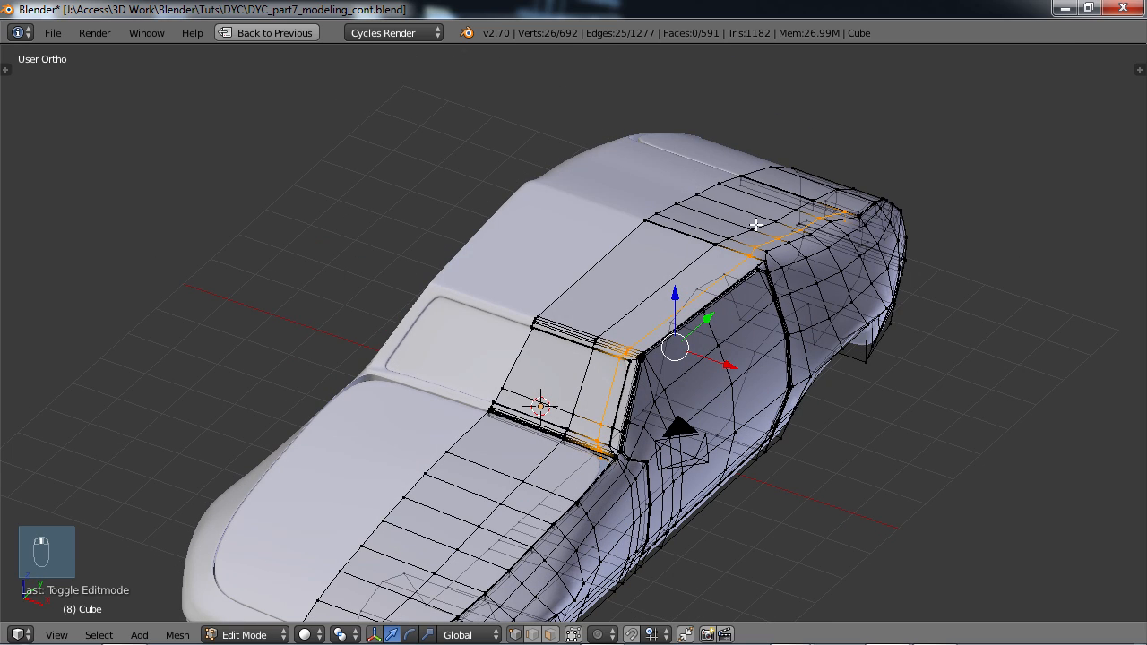
# - Undo the loop cut near the windshield's outer corner and deselect everything
pyautogui.hotkey('ctrl', 'z')
pyautogui.hotkey('ctrl', 'z')
pyautogui.hotkey('ctrl', 'z')
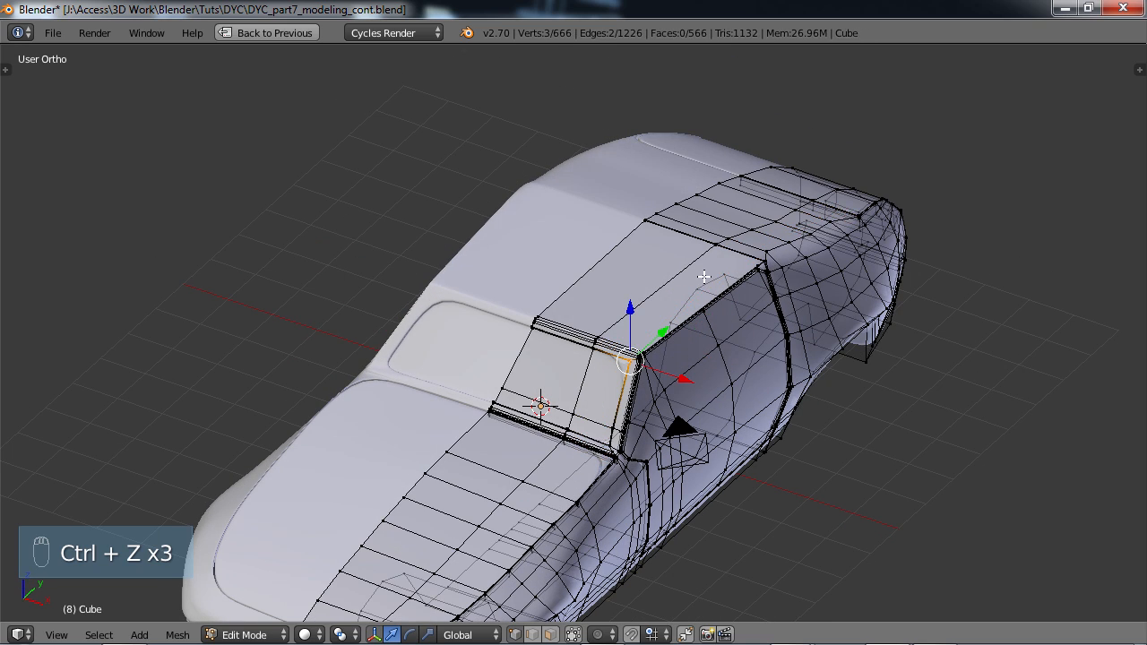
pyautogui.press('a')
# - Switch to face selection and select the four sloping faces beside the centre line between the roof and the trunk lid
pyautogui.moveTo(638, 383); pyautogui.dragTo(635, 378, button='middle')
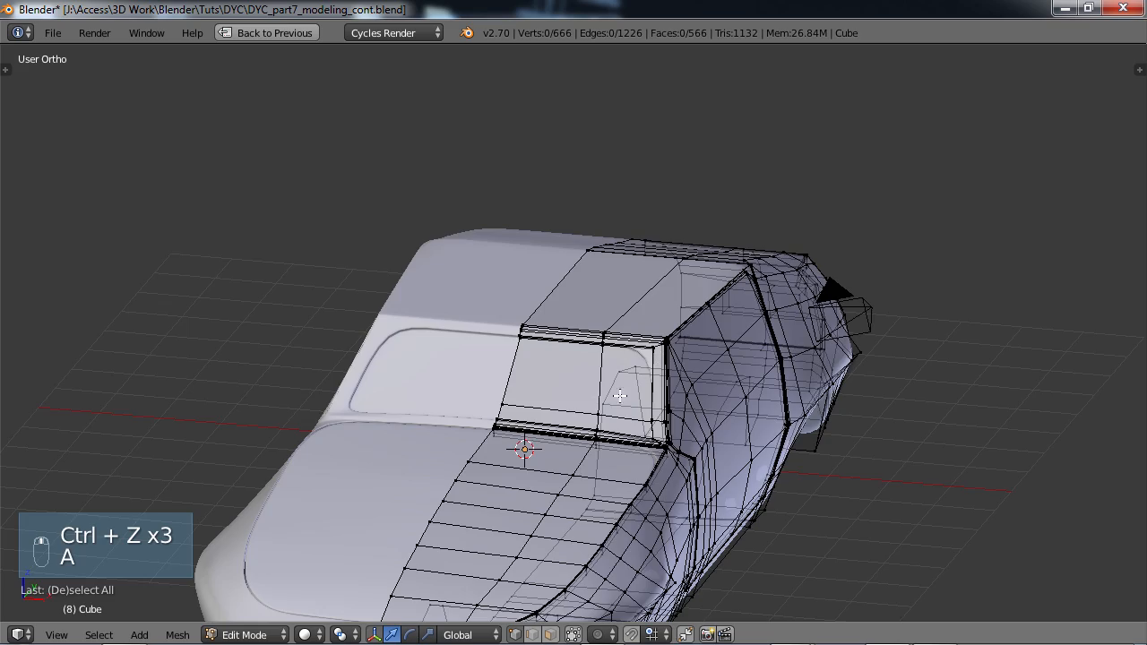
pyautogui.moveTo(718, 330); pyautogui.dragTo(588, 370, button='middle')
pyautogui.moveTo(925, 324); pyautogui.dragTo(742, 289, button='middle')
pyautogui.moveTo(724, 269); pyautogui.dragTo(748, 277, button='middle')
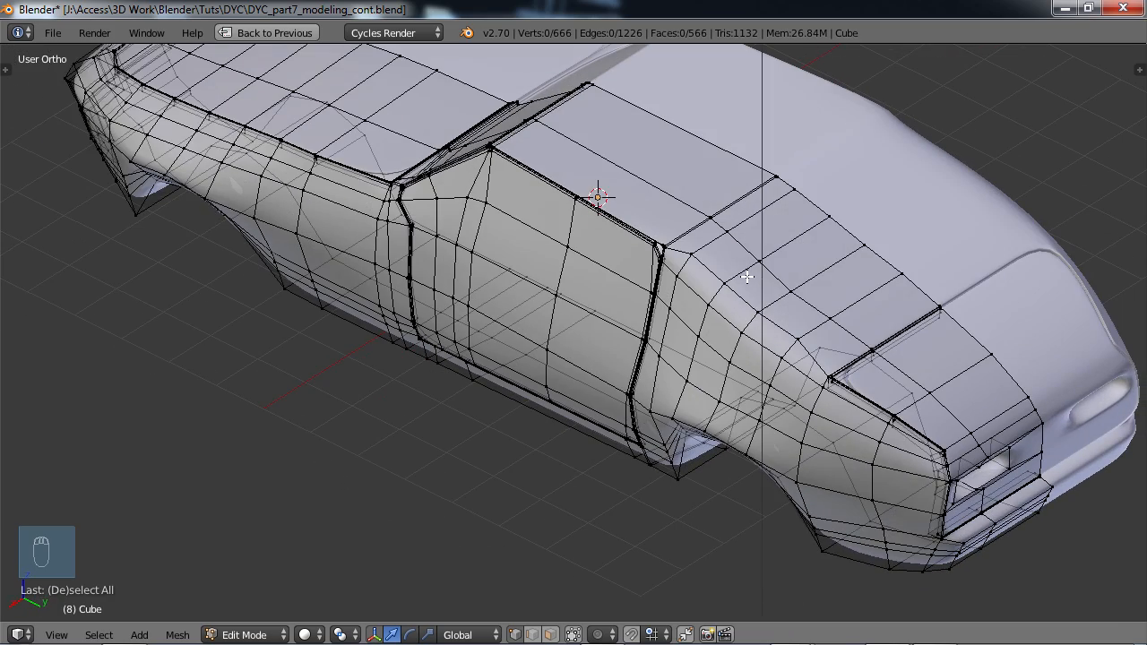
pyautogui.moveTo(689, 234); pyautogui.dragTo(832, 238, button='middle')
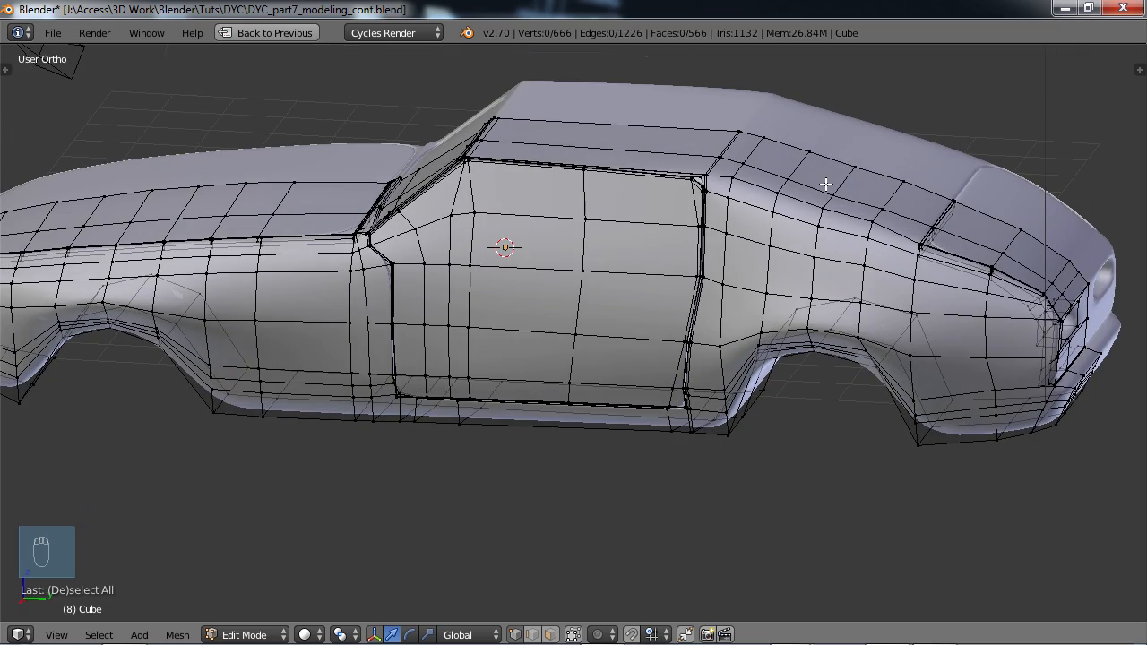
pyautogui.click(550, 634)
pyautogui.moveTo(762, 296); pyautogui.dragTo(770, 302, button='middle')
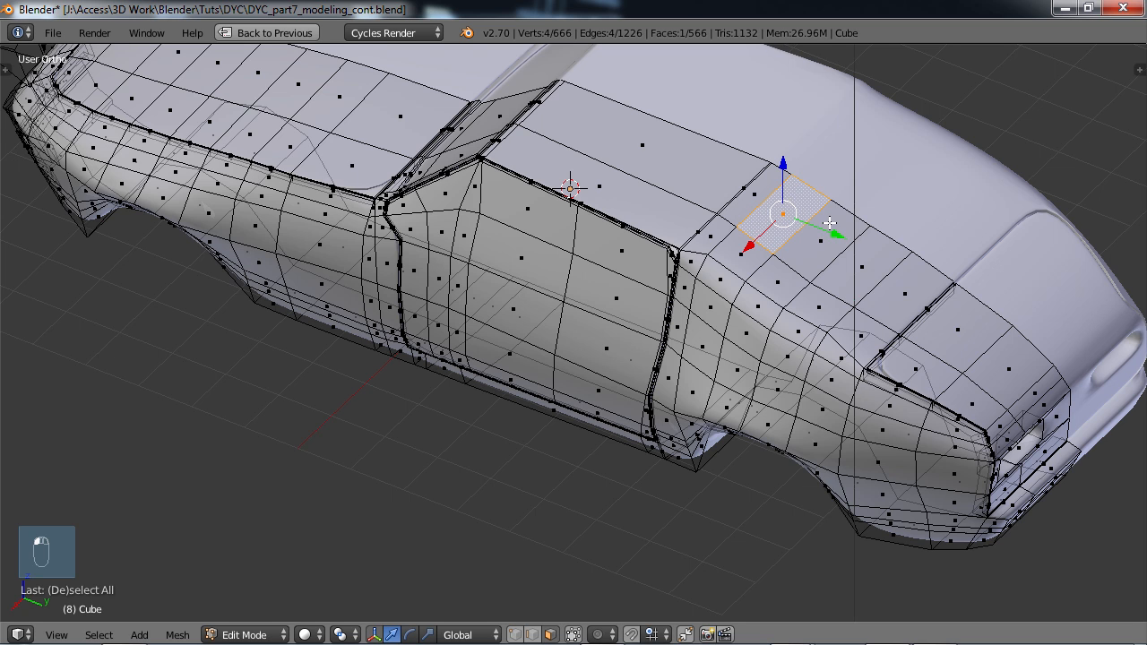
pyautogui.keyDown('shift'); pyautogui.rightClick(860, 265); pyautogui.keyUp('shift')
pyautogui.keyDown('shift'); pyautogui.rightClick(903, 288); pyautogui.keyUp('shift')
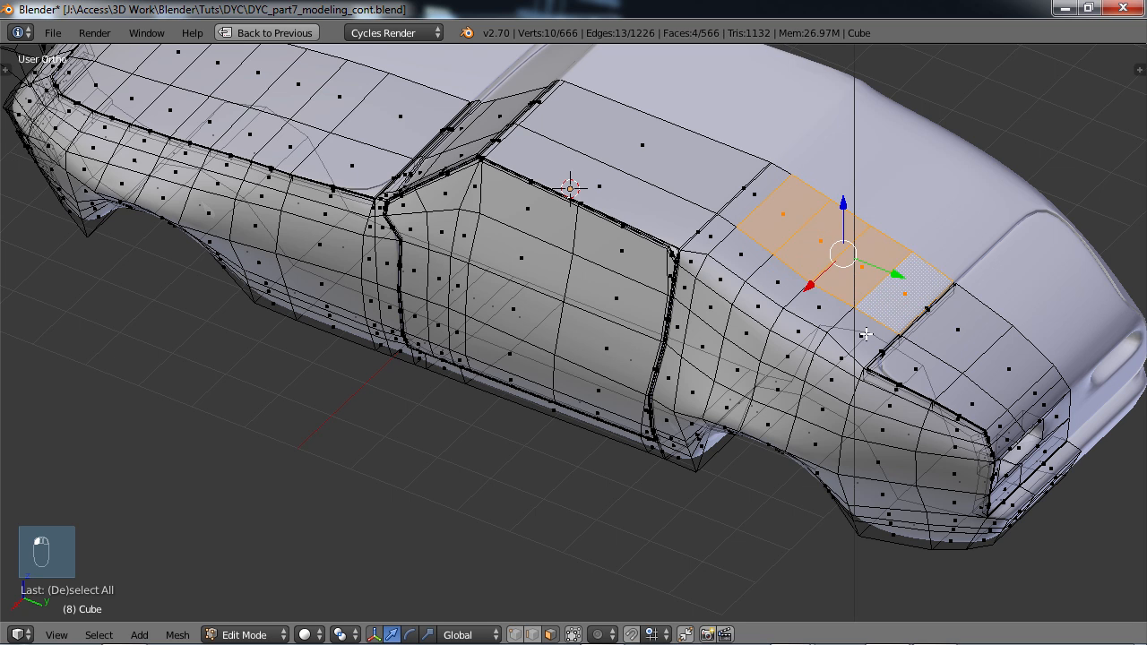
# - Add the next two rows of four faces, outward from the centre line, to the rear slope selection
pyautogui.keyDown('shift'); pyautogui.rightClick(863, 332); pyautogui.keyUp('shift')
pyautogui.keyDown('shift'); pyautogui.rightClick(816, 308); pyautogui.keyUp('shift')
pyautogui.keyDown('shift'); pyautogui.rightClick(777, 281); pyautogui.keyUp('shift')
pyautogui.keyDown('shift'); pyautogui.rightClick(737, 263); pyautogui.keyUp('shift')
pyautogui.keyDown('shift'); pyautogui.rightClick(716, 285); pyautogui.keyUp('shift')
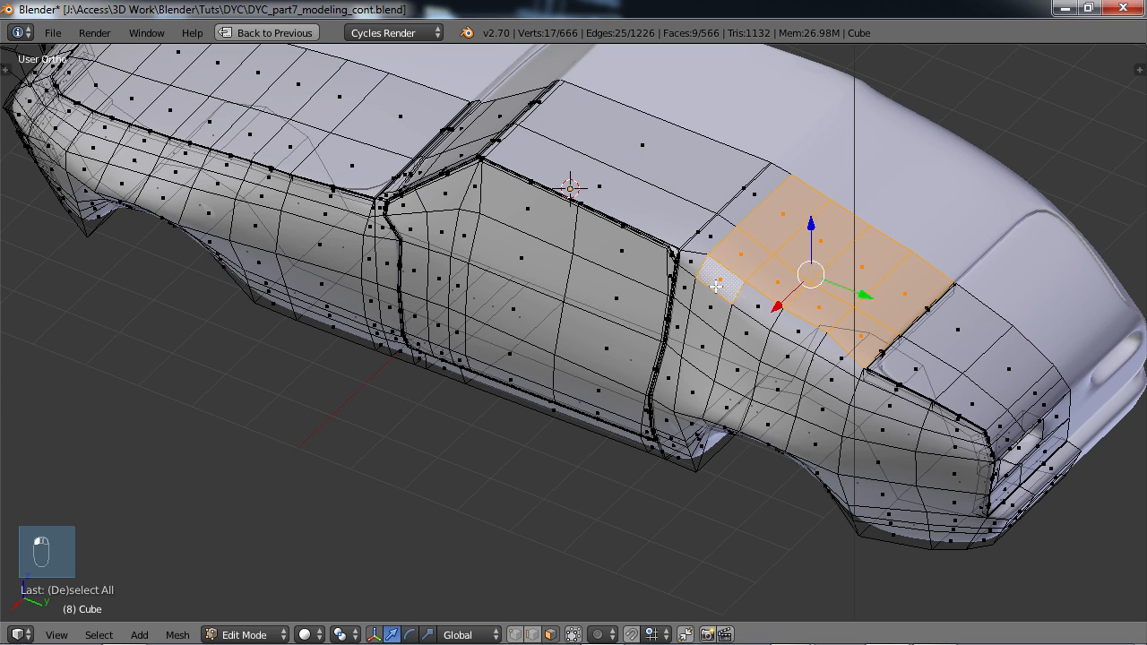
pyautogui.keyDown('shift'); pyautogui.rightClick(758, 309); pyautogui.keyUp('shift')
pyautogui.keyDown('shift'); pyautogui.rightClick(803, 328); pyautogui.keyUp('shift')
pyautogui.keyDown('shift'); pyautogui.rightClick(840, 353); pyautogui.keyUp('shift')
# - Extend the rear slope selection with the row of four faces on the body side above the rear wheel arch
pyautogui.moveTo(769, 356); pyautogui.dragTo(867, 254, button='middle')
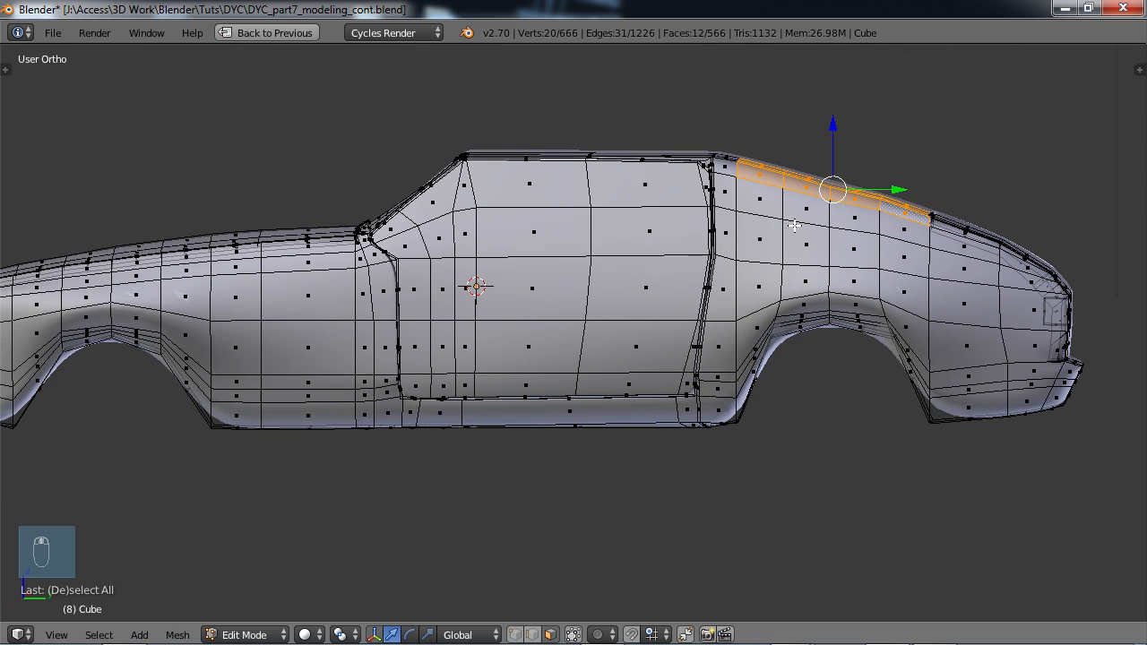
pyautogui.keyDown('shift'); pyautogui.rightClick(761, 201); pyautogui.keyUp('shift')
pyautogui.keyDown('shift'); pyautogui.rightClick(807, 211); pyautogui.keyUp('shift')
pyautogui.keyDown('shift'); pyautogui.rightClick(858, 220); pyautogui.keyUp('shift')
pyautogui.keyDown('shift'); pyautogui.rightClick(904, 227); pyautogui.keyUp('shift')
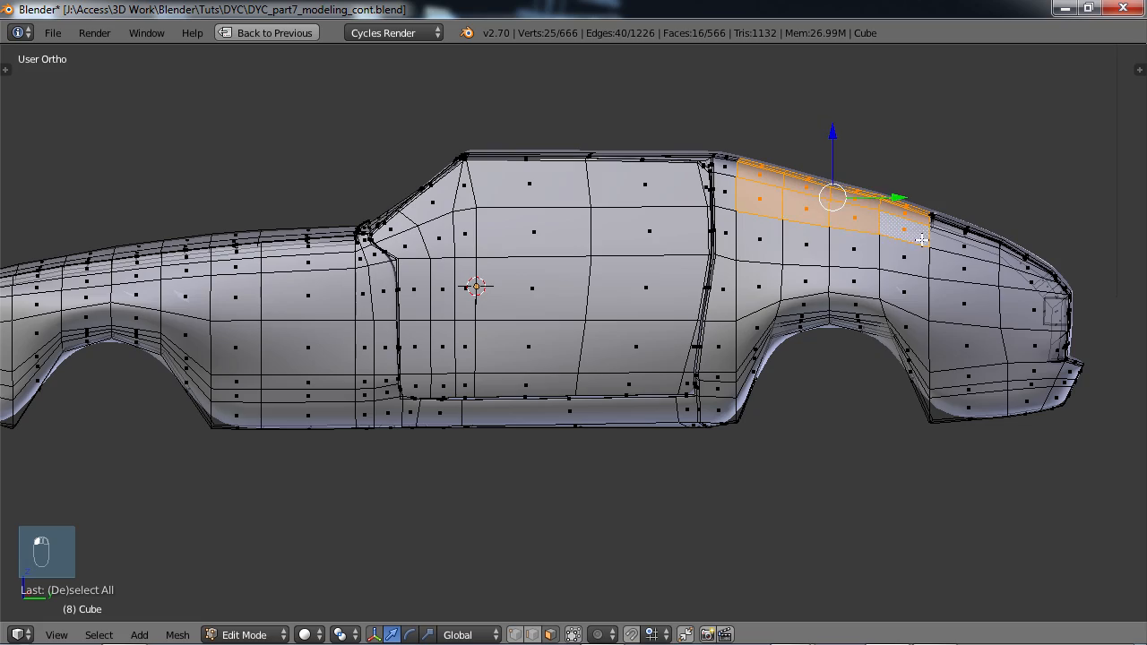
pyautogui.moveTo(943, 242); pyautogui.dragTo(896, 276, button='middle')
pyautogui.scroll(3, 896, 276)
pyautogui.keyDown('shift'); pyautogui.moveTo(896, 276); pyautogui.dragTo(843, 458, button='middle'); pyautogui.keyUp('shift')
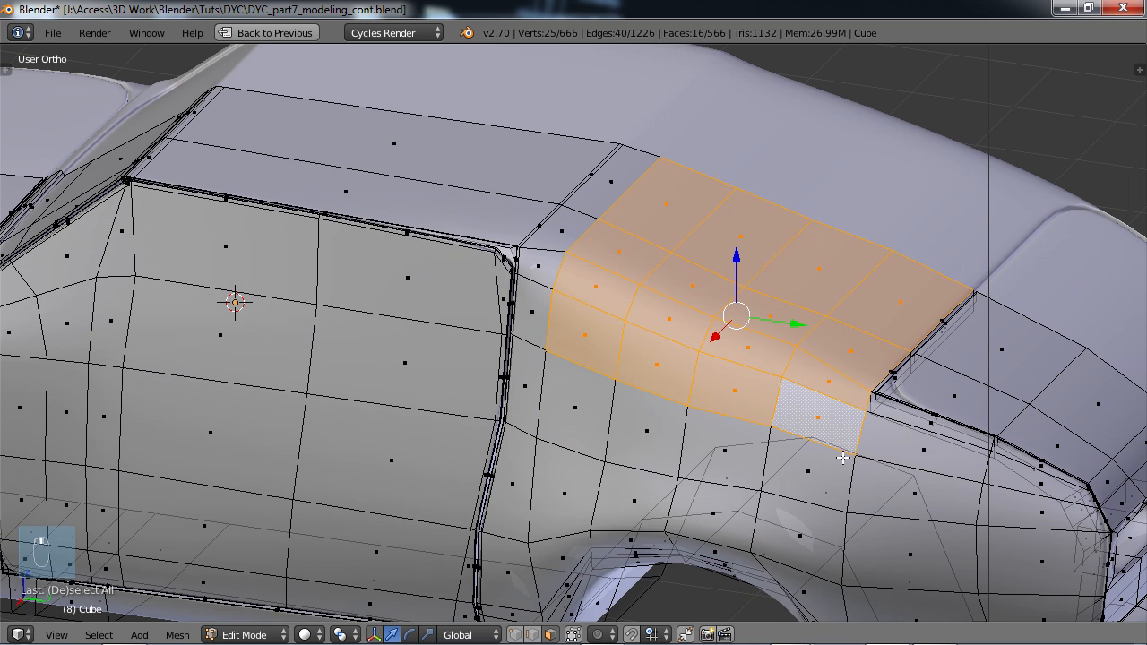
# - Extrude the sixteen rear slope faces in place and scale them to about 0.961
pyautogui.press('e')
pyautogui.rightClick(865, 450)
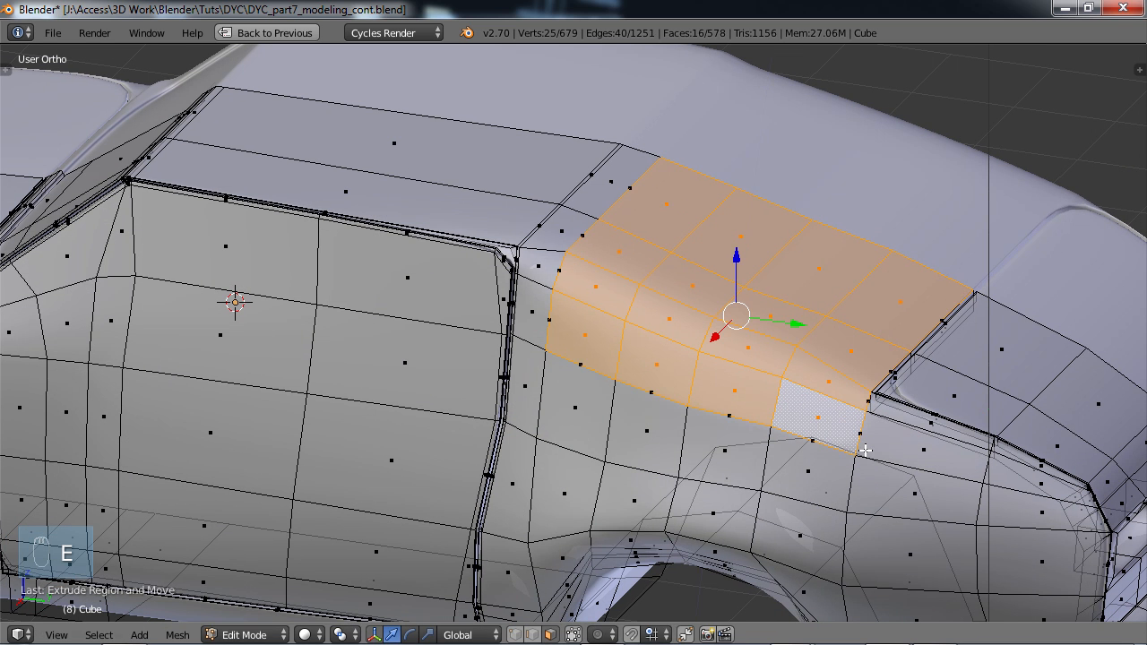
pyautogui.press('s')
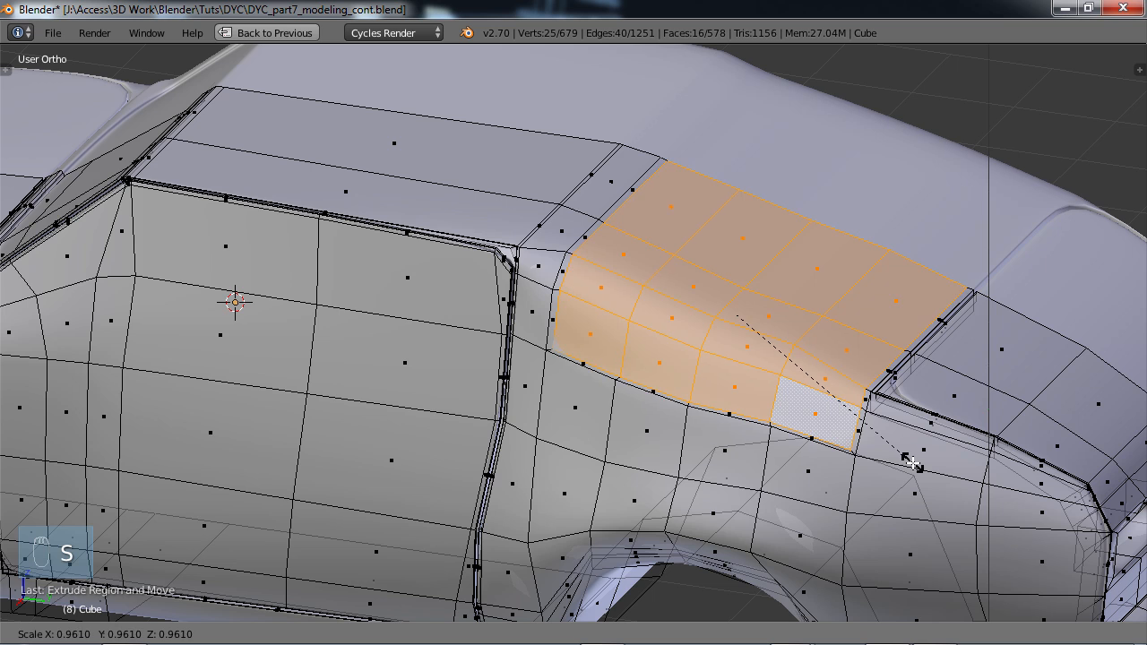
pyautogui.click(912, 464)
# - Extrude the inset rear slope faces slightly inward along their normal twice to form a recess
pyautogui.press('e')
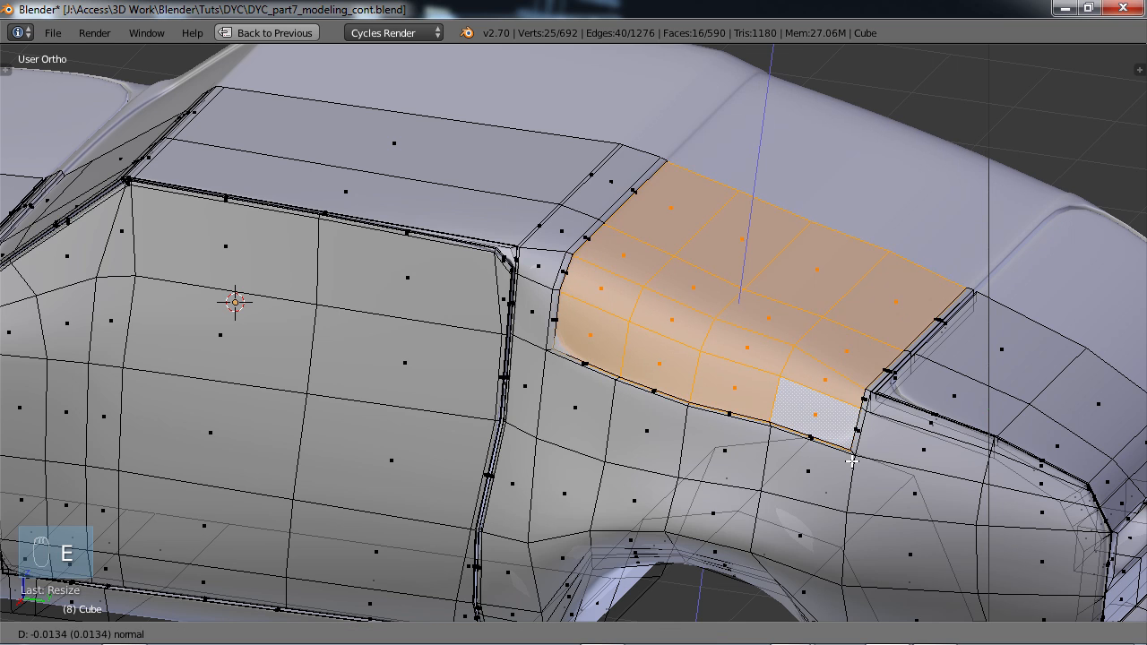
pyautogui.click(852, 462)
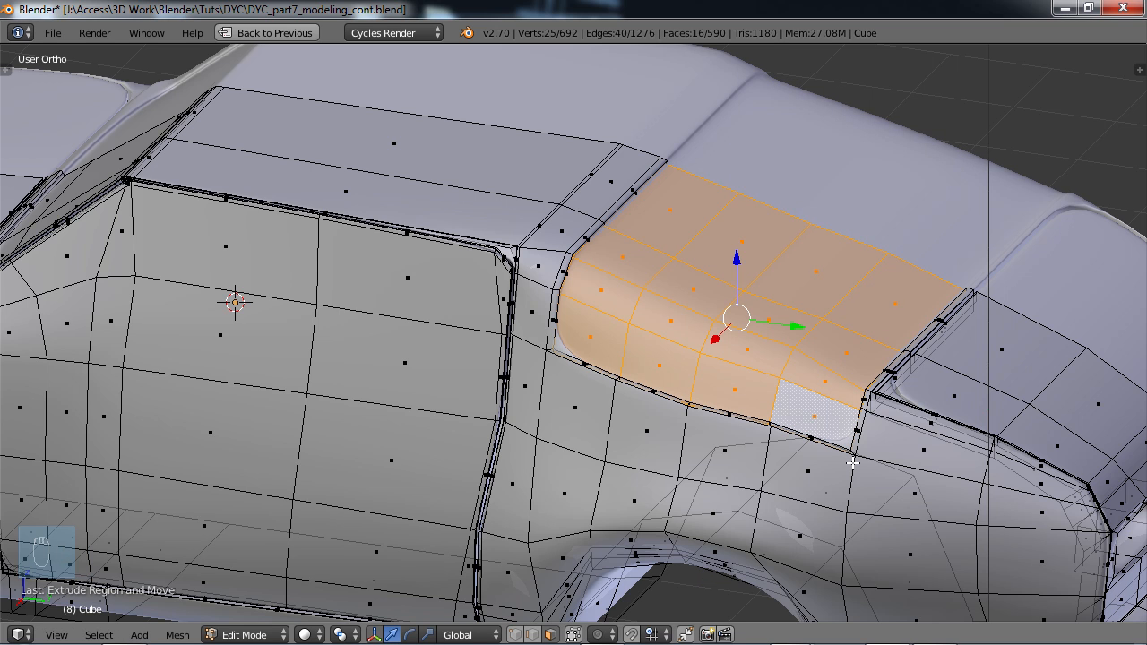
pyautogui.press('e')
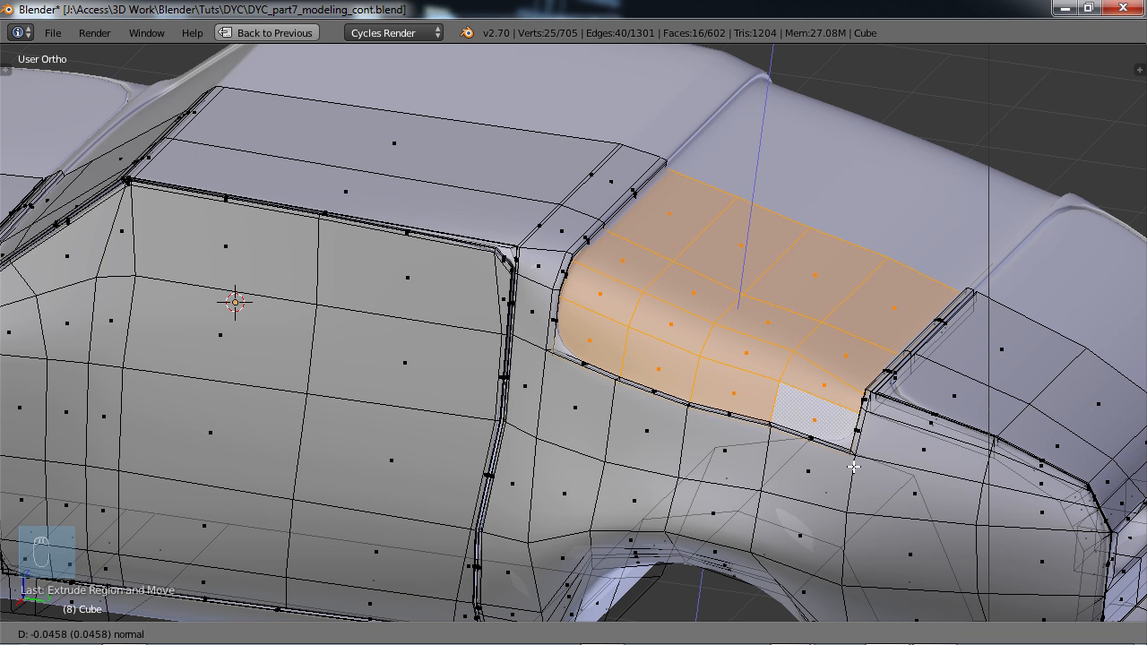
pyautogui.click(853, 466)
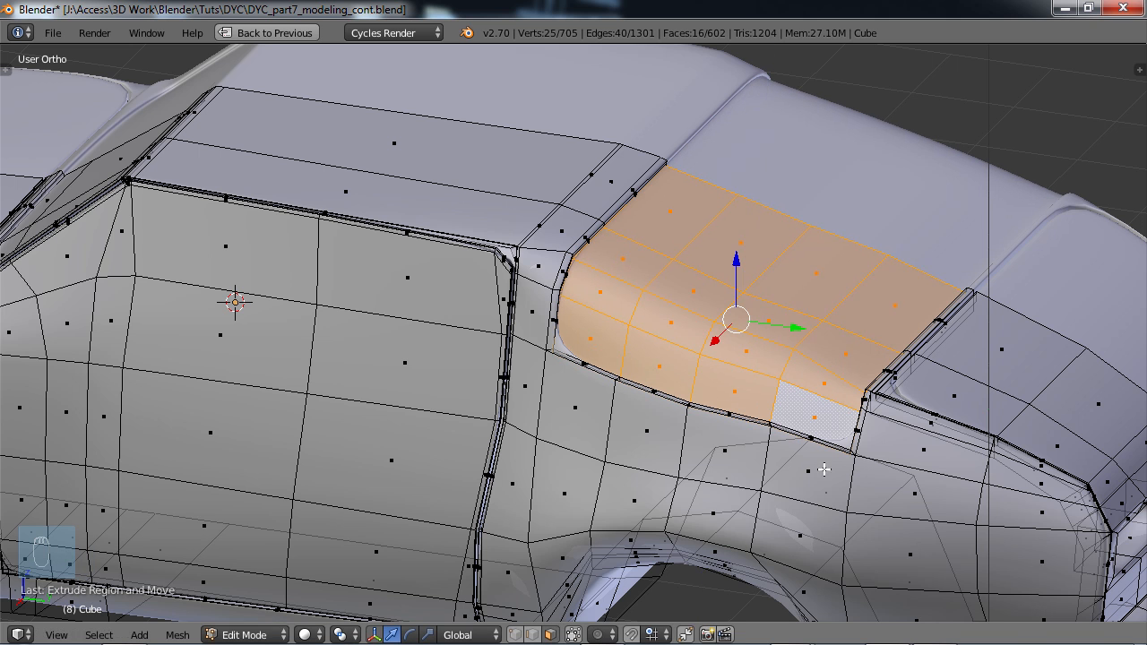
# - Examine the car body in Object Mode from the front and the side, and return to Edit Mode
pyautogui.press('Tab')
pyautogui.scroll(-4, 815, 443)
pyautogui.moveTo(833, 438); pyautogui.dragTo(899, 281, button='middle')
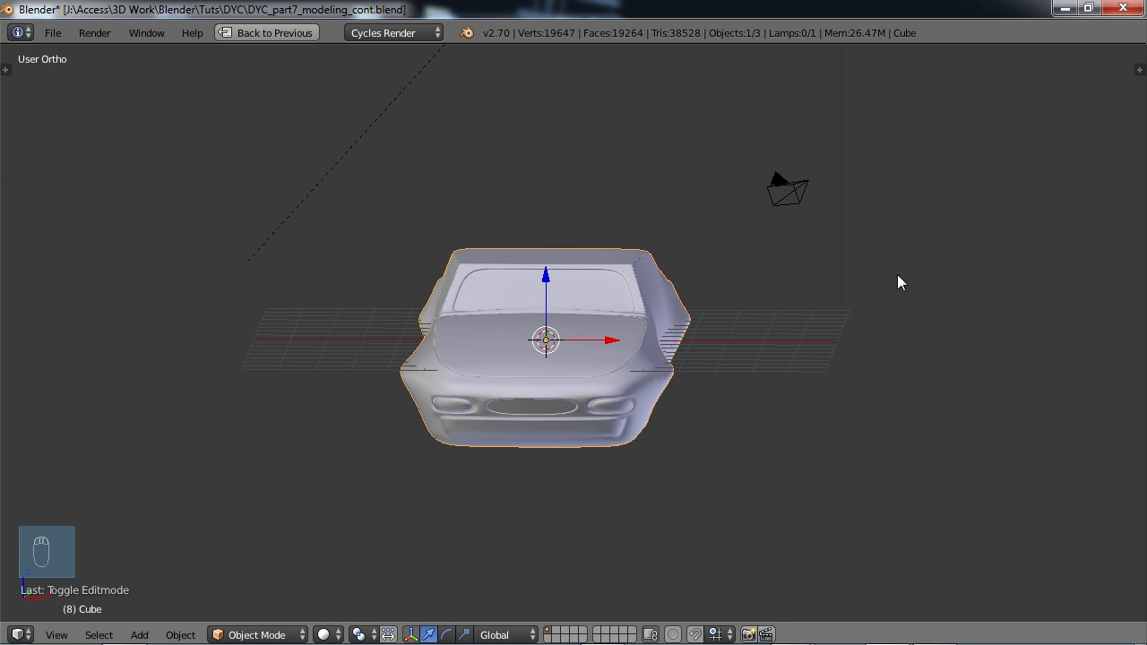
pyautogui.moveTo(668, 257); pyautogui.dragTo(612, 333, button='middle')
pyautogui.scroll(4, 632, 328)
pyautogui.press('Tab')
# - Select the ten side window faces in the upper part of the door, from the rear door edge to the windshield pillar
pyautogui.rightClick(612, 334)
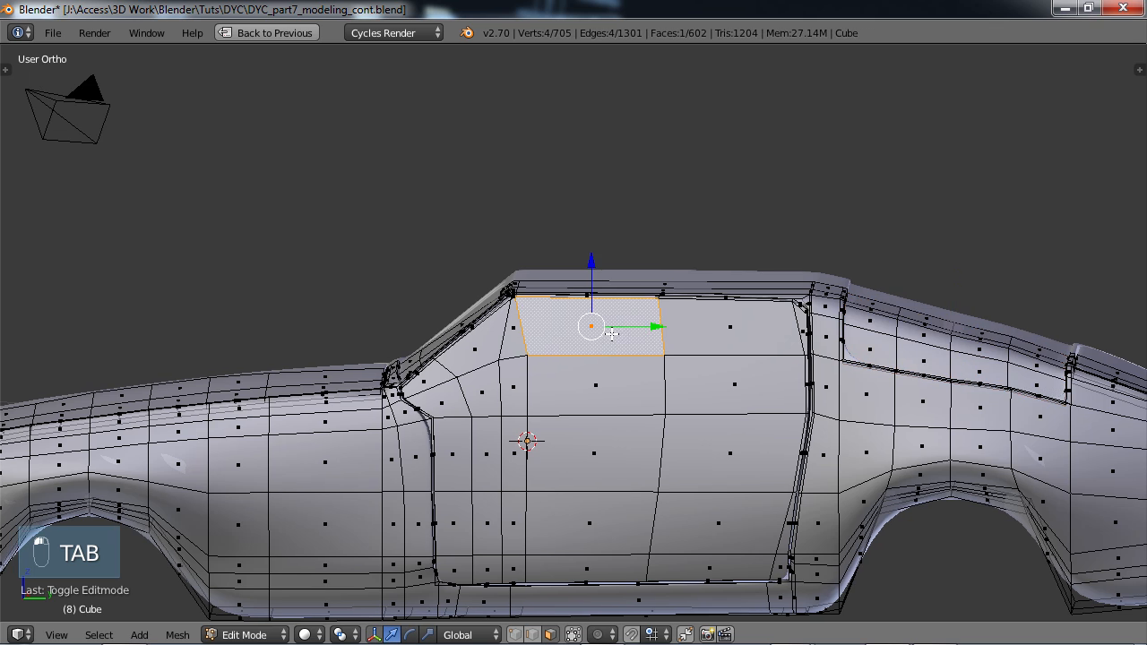
pyautogui.keyDown('shift'); pyautogui.rightClick(726, 336); pyautogui.keyUp('shift')
pyautogui.keyDown('shift'); pyautogui.rightClick(751, 380); pyautogui.keyUp('shift')
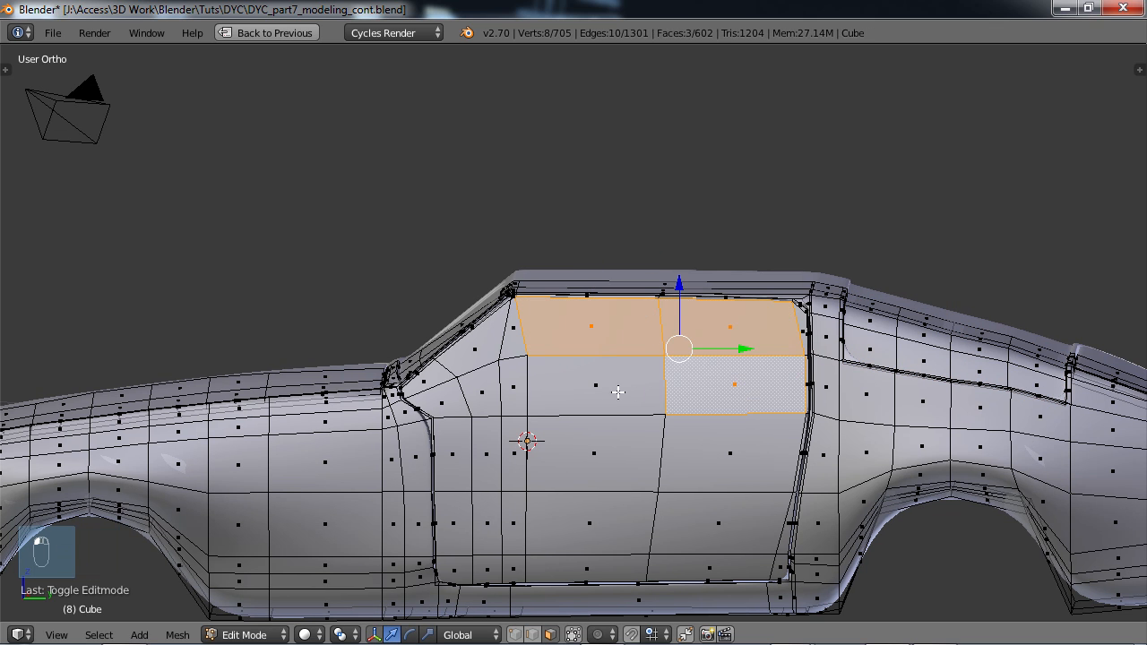
pyautogui.keyDown('shift'); pyautogui.rightClick(618, 392); pyautogui.keyUp('shift')
pyautogui.keyDown('shift'); pyautogui.rightClick(518, 382); pyautogui.keyUp('shift')
pyautogui.keyDown('shift'); pyautogui.rightClick(515, 349); pyautogui.keyUp('shift')
pyautogui.keyDown('shift'); pyautogui.rightClick(470, 362); pyautogui.keyUp('shift')
pyautogui.keyDown('shift'); pyautogui.rightClick(482, 392); pyautogui.keyUp('shift')
pyautogui.keyDown('shift'); pyautogui.rightClick(441, 402); pyautogui.keyUp('shift')
pyautogui.keyDown('shift'); pyautogui.rightClick(417, 372); pyautogui.keyUp('shift')
# - Slide the mid-height and beltline vertices of the vertical edge line behind the front quarter window toward the rear of the door
pyautogui.scroll(-5, 662, 397)
pyautogui.moveTo(614, 410); pyautogui.dragTo(689, 410, button='middle')
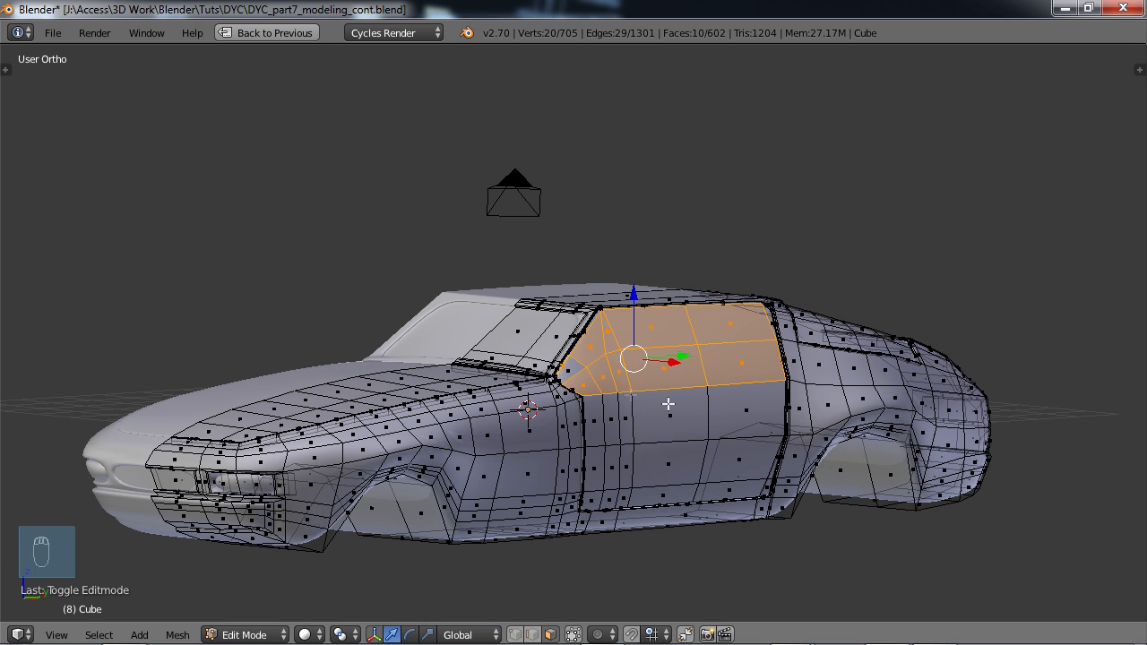
pyautogui.scroll(4, 624, 400)
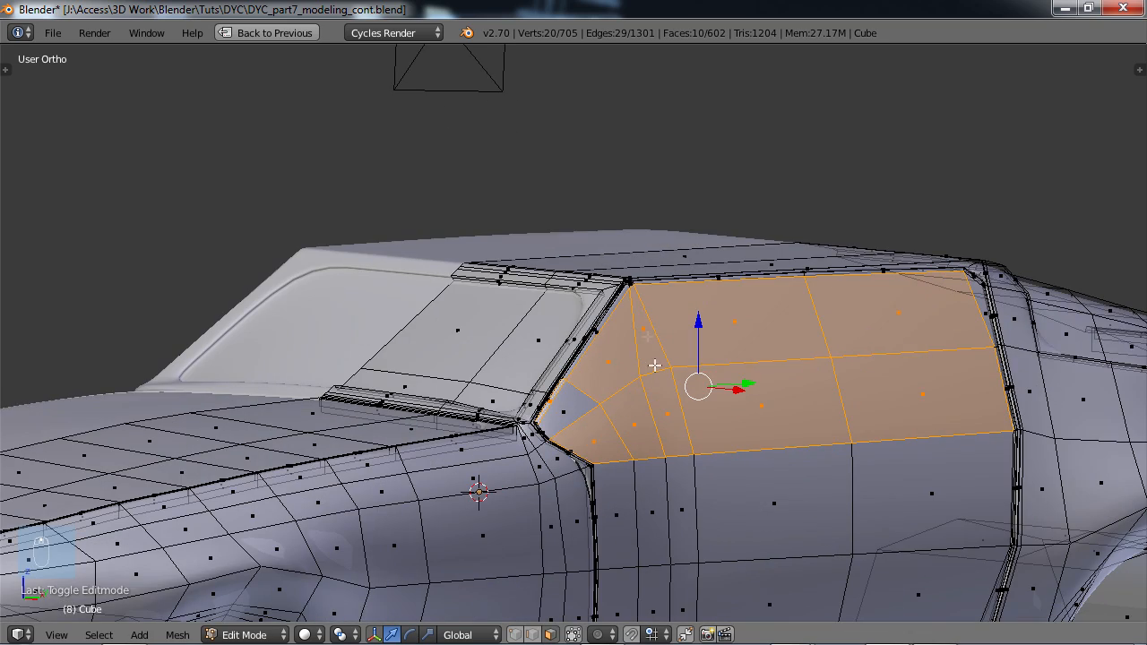
pyautogui.scroll(-3, 682, 371)
pyautogui.moveTo(674, 395); pyautogui.dragTo(581, 447, button='middle')
pyautogui.scroll(4, 570, 423)
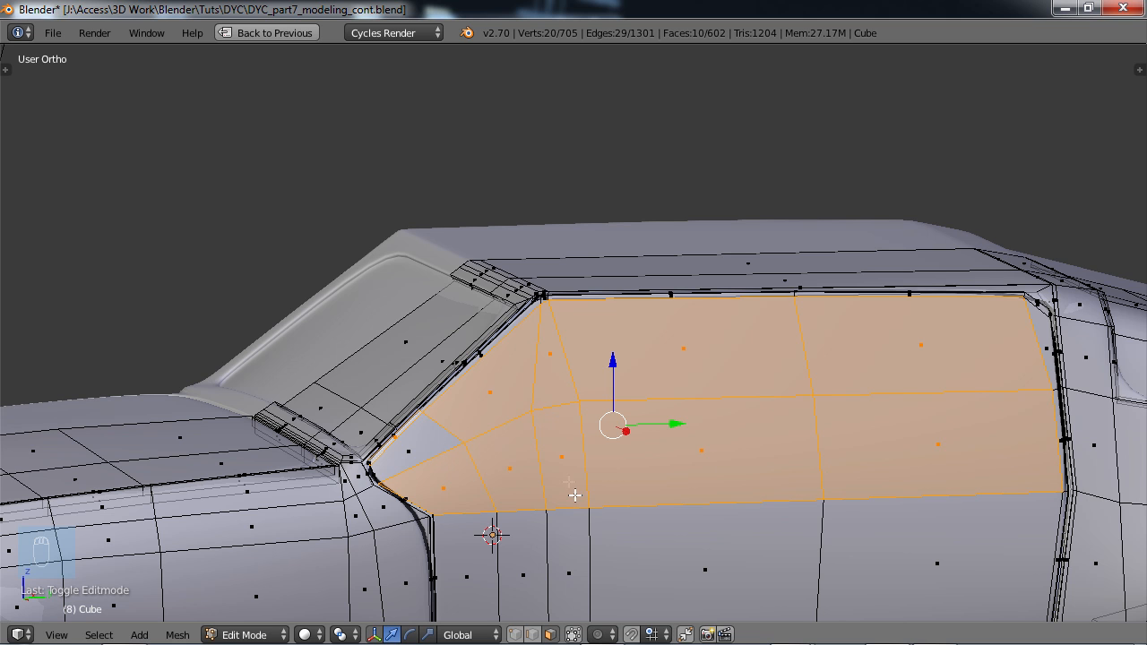
pyautogui.click(514, 634)
pyautogui.rightClick(532, 414)
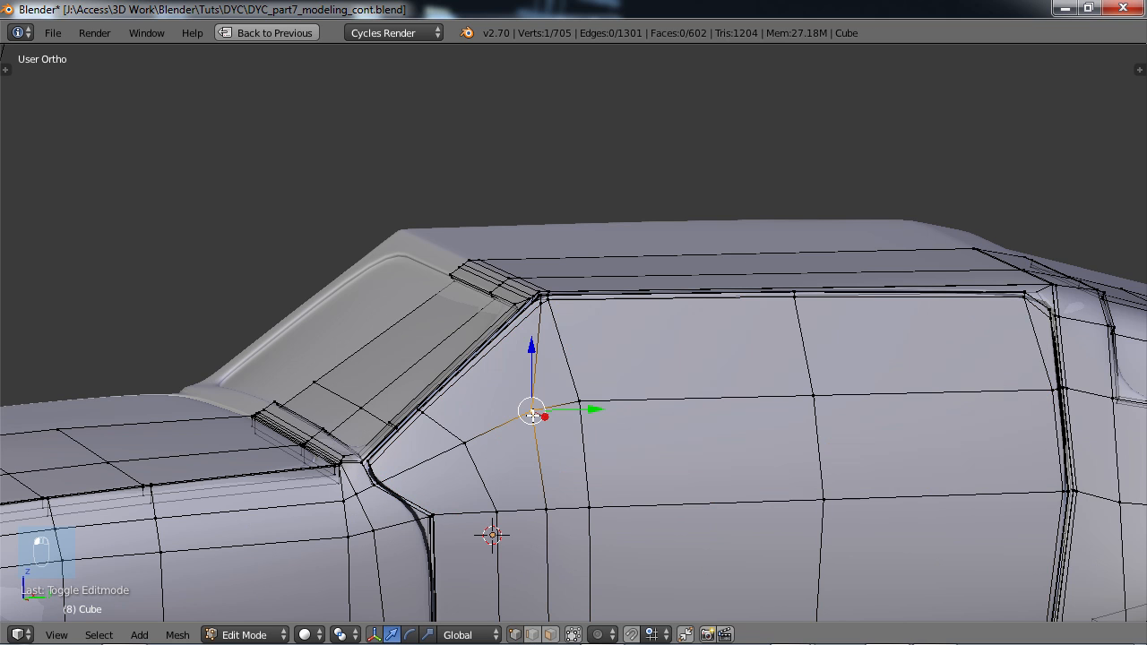
pyautogui.press('g')
pyautogui.press('g')
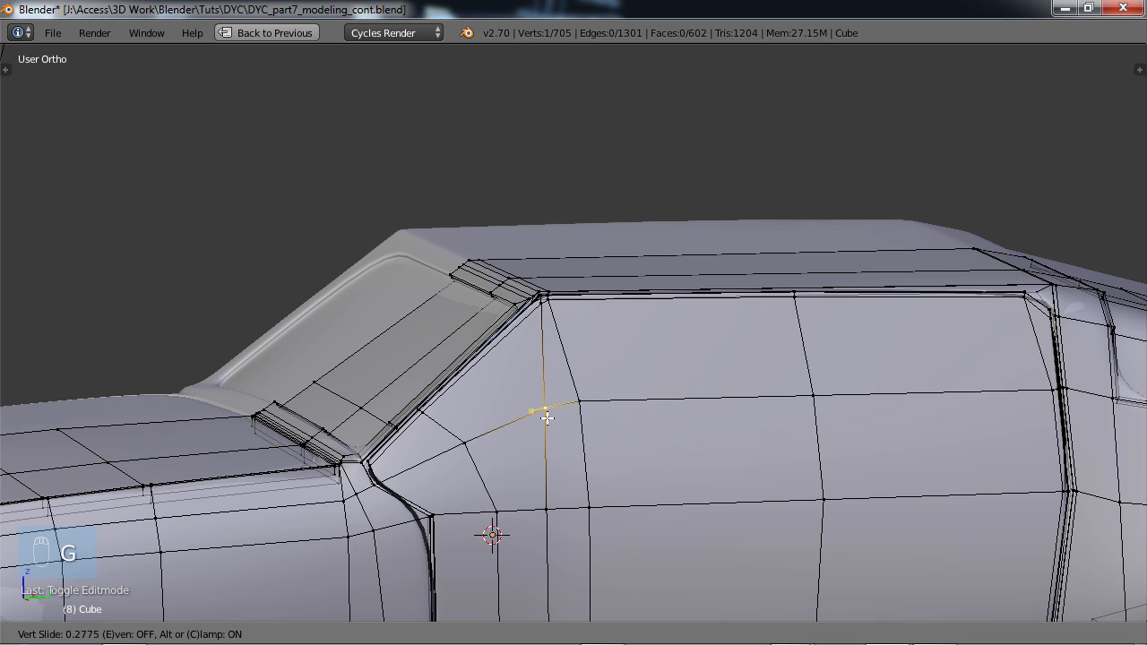
pyautogui.click(559, 409)
pyautogui.rightClick(548, 508)
pyautogui.press('g')
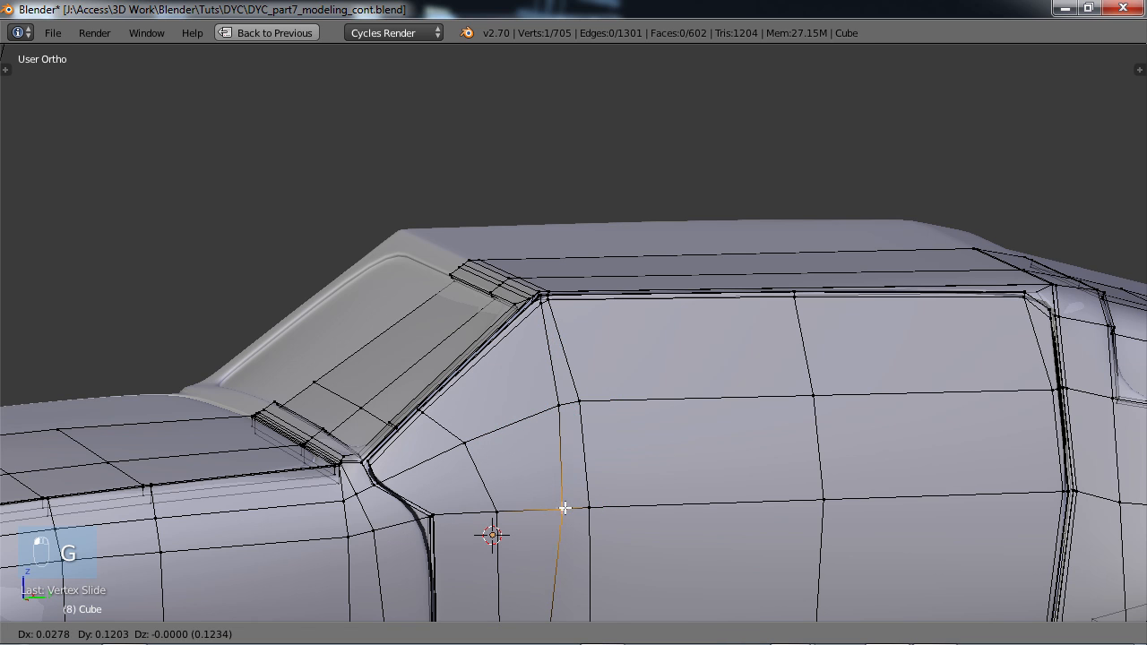
pyautogui.press('g')
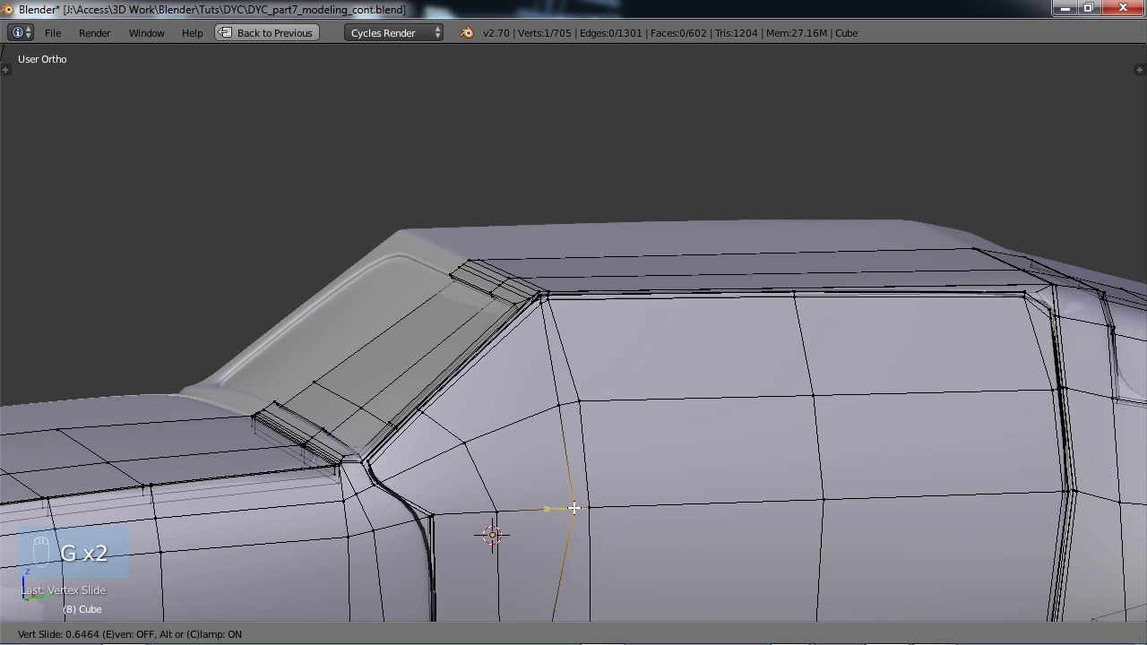
pyautogui.click(571, 508)
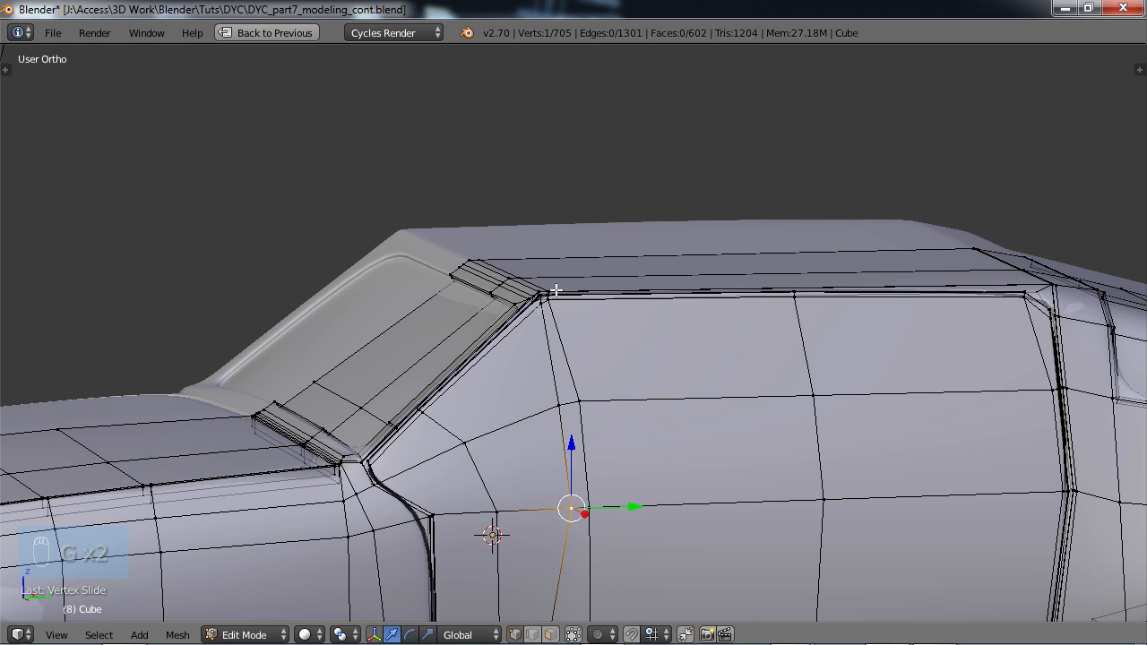
# - Slide that edge line's top vertex slightly down the windshield pillar, and adjust its mid-height and beltline vertices to even out the line
pyautogui.rightClick(540, 310)
pyautogui.press('g')
pyautogui.press('g')
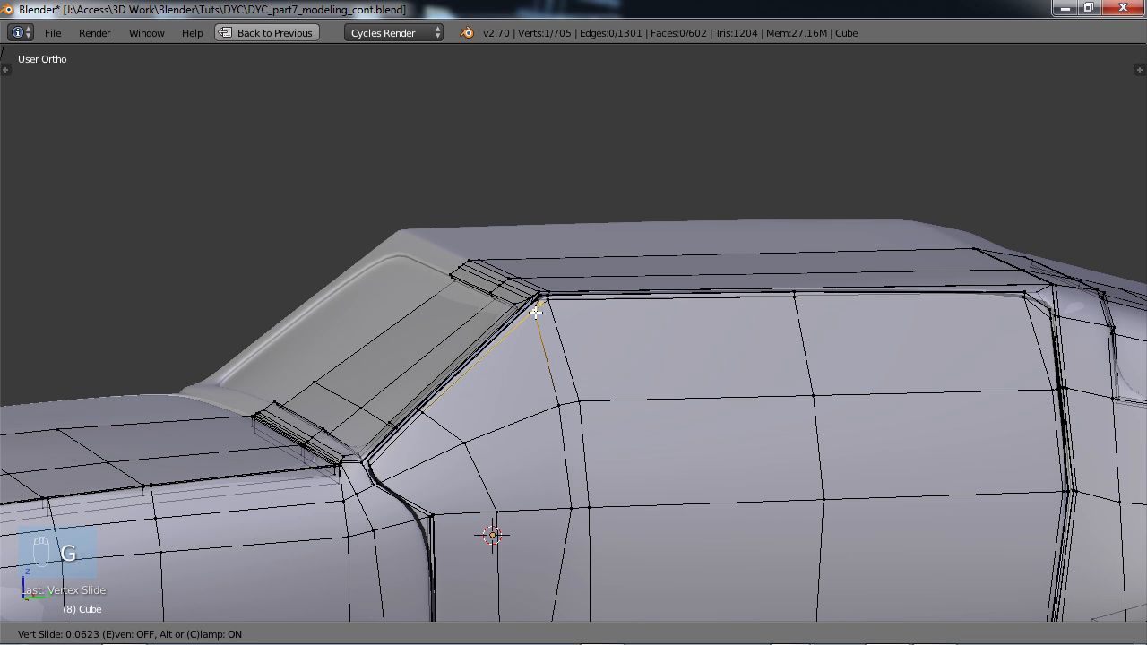
pyautogui.click(535, 311)
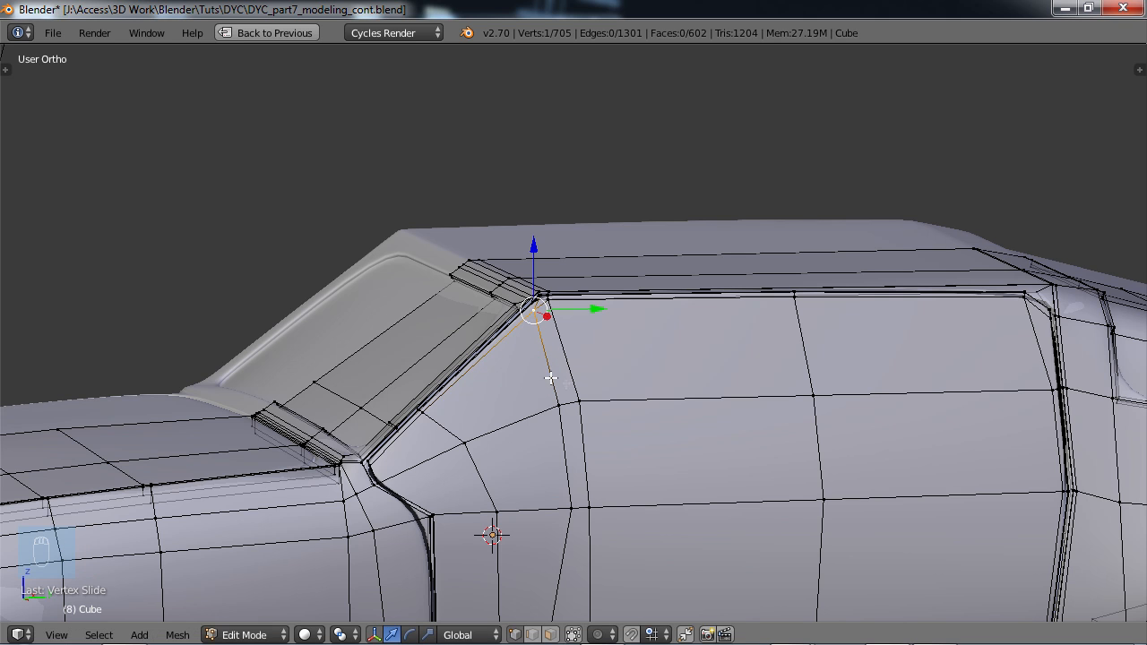
pyautogui.rightClick(560, 405)
pyautogui.press('g')
pyautogui.press('g')
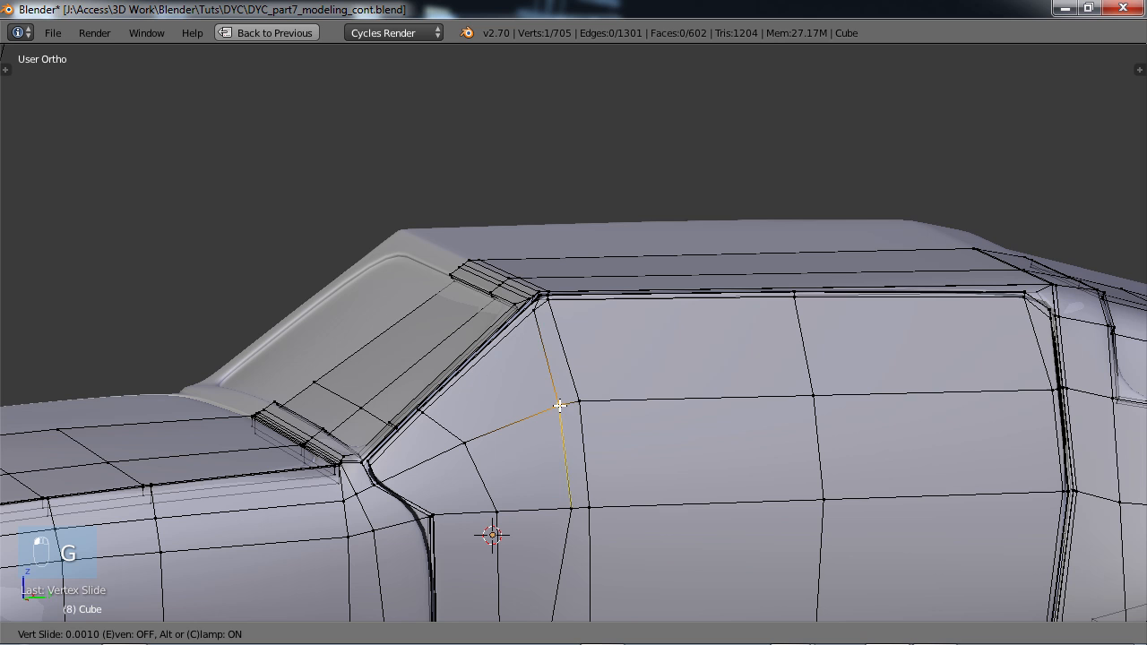
pyautogui.click(565, 400)
pyautogui.rightClick(573, 506)
pyautogui.press('g')
pyautogui.press('g')
pyautogui.click(576, 508)
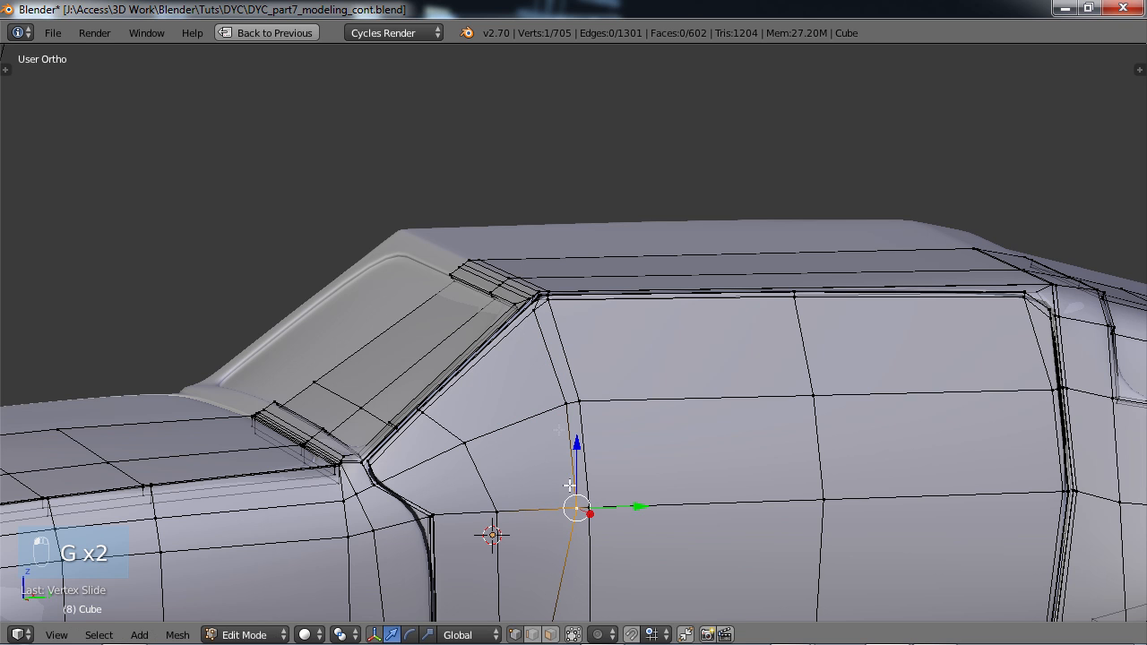
# - Select the four main side window faces of the door, extrude them in place and scale them to about 0.918
pyautogui.scroll(-4, 568, 352)
pyautogui.moveTo(571, 414); pyautogui.dragTo(582, 461, button='middle')
pyautogui.click(550, 635)
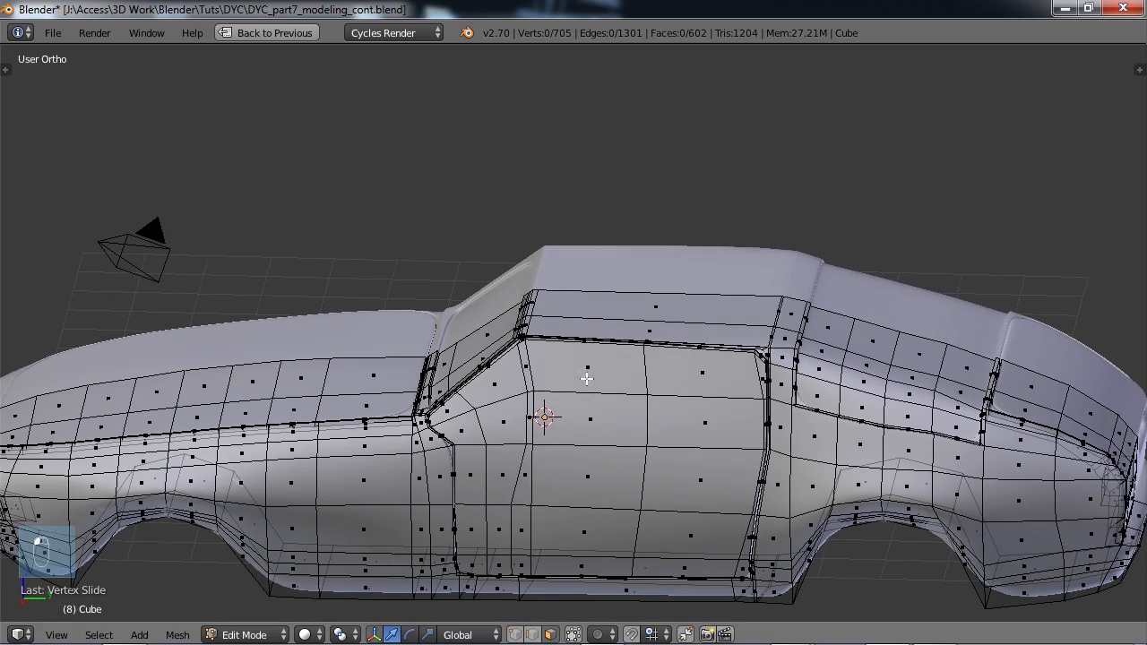
pyautogui.rightClick(586, 379)
pyautogui.keyDown('shift'); pyautogui.rightClick(688, 395); pyautogui.keyUp('shift')
pyautogui.keyDown('shift'); pyautogui.rightClick(686, 420); pyautogui.keyUp('shift')
pyautogui.keyDown('shift'); pyautogui.rightClick(612, 424); pyautogui.keyUp('shift')
pyautogui.moveTo(645, 447); pyautogui.dragTo(617, 422, button='middle')
pyautogui.scroll(2, 617, 421)
pyautogui.press('e')
pyautogui.press('s')
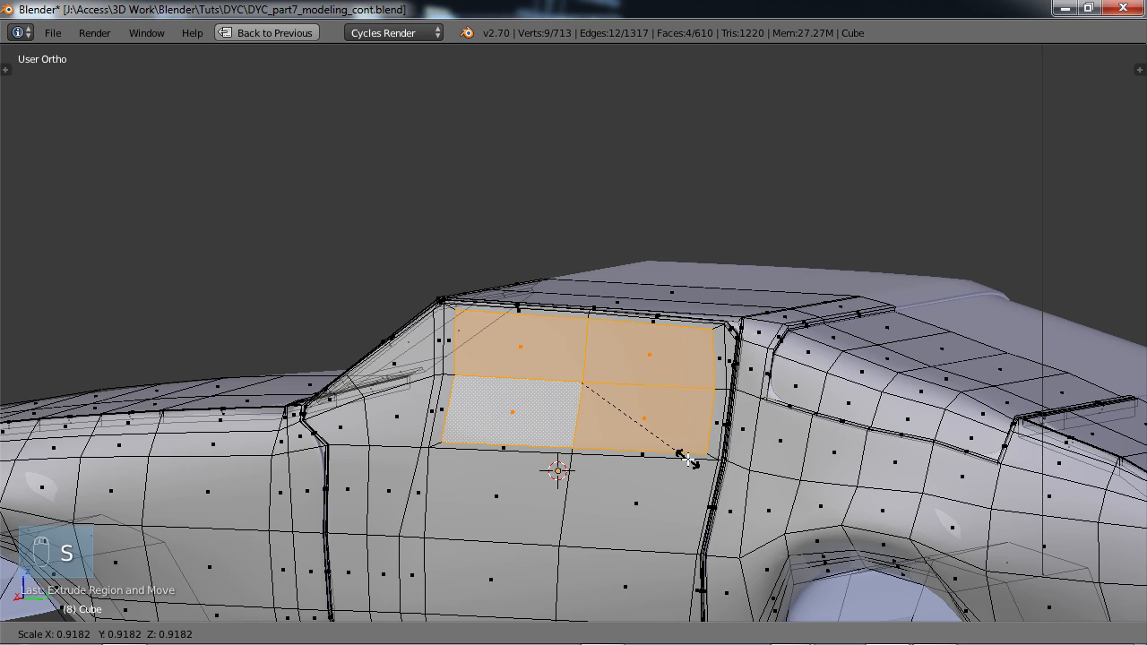
pyautogui.click(685, 459)
# - Extrude the inset main side window faces inward along their normal twice, by about 0.013 and then about 0.04
pyautogui.moveTo(646, 385); pyautogui.dragTo(610, 373, button='middle')
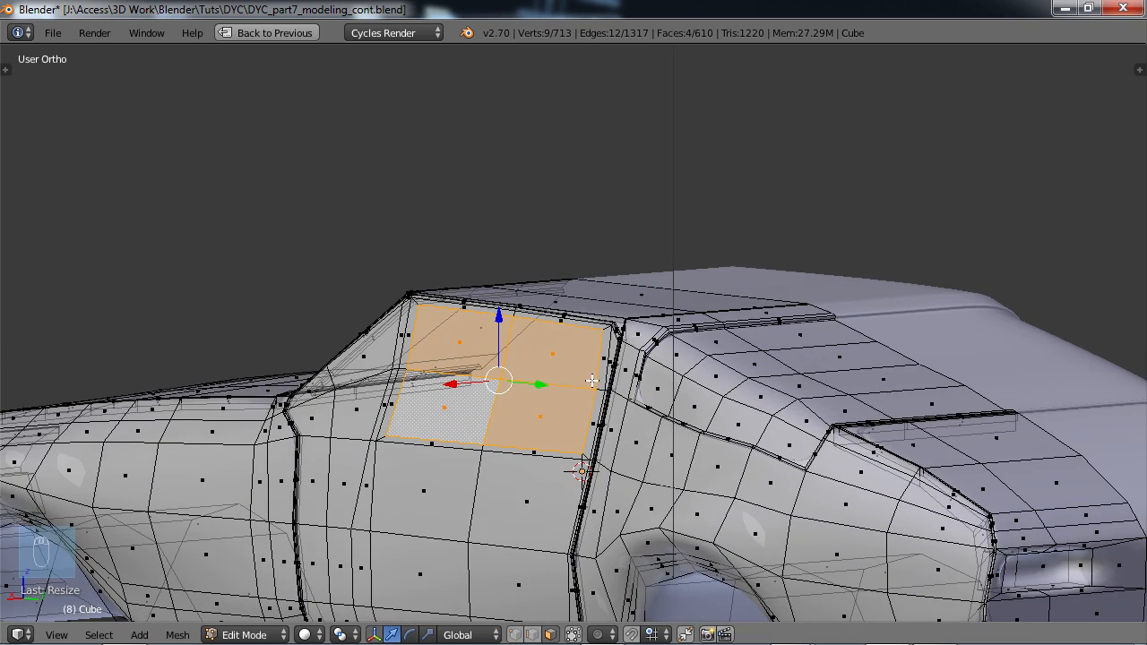
pyautogui.scroll(3, 538, 409)
pyautogui.press('e')
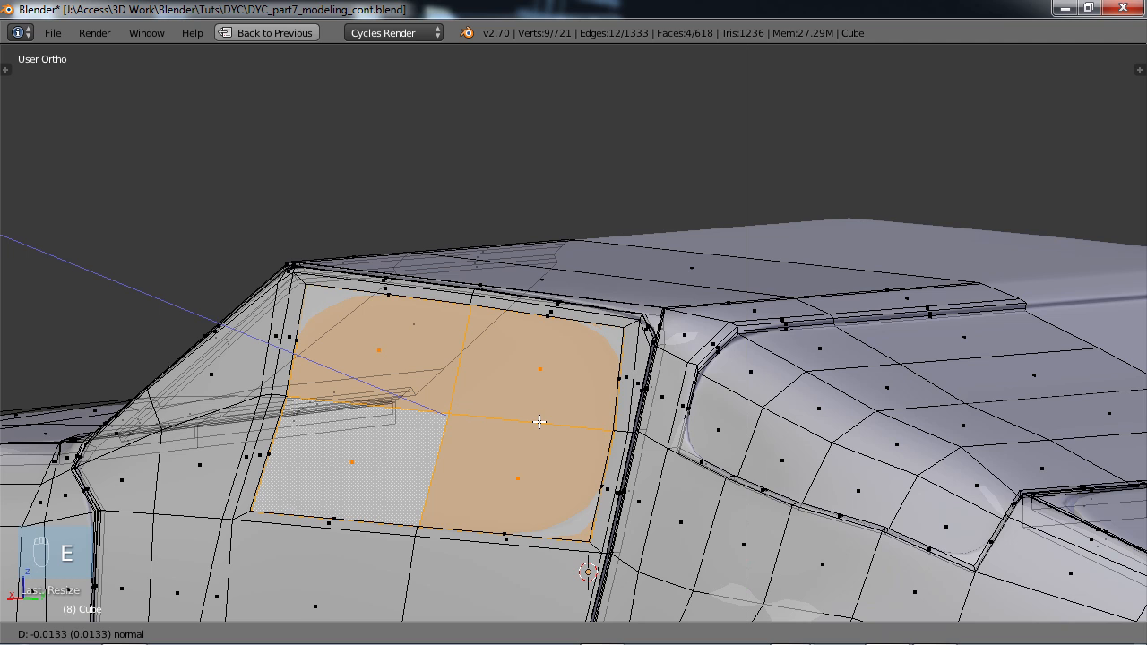
pyautogui.click(539, 421)
pyautogui.press('e')
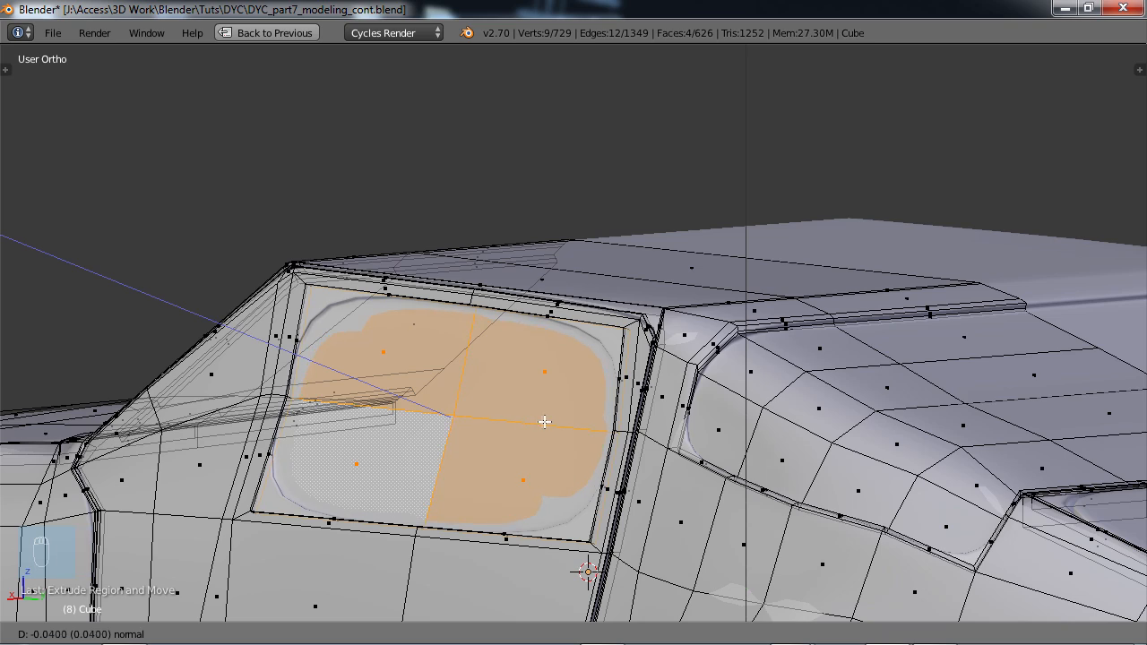
pyautogui.click(544, 418)
# - Slide the short edge in the front quarter window area about 0.73 toward the base of the windshield pillar
pyautogui.scroll(-3, 520, 399)
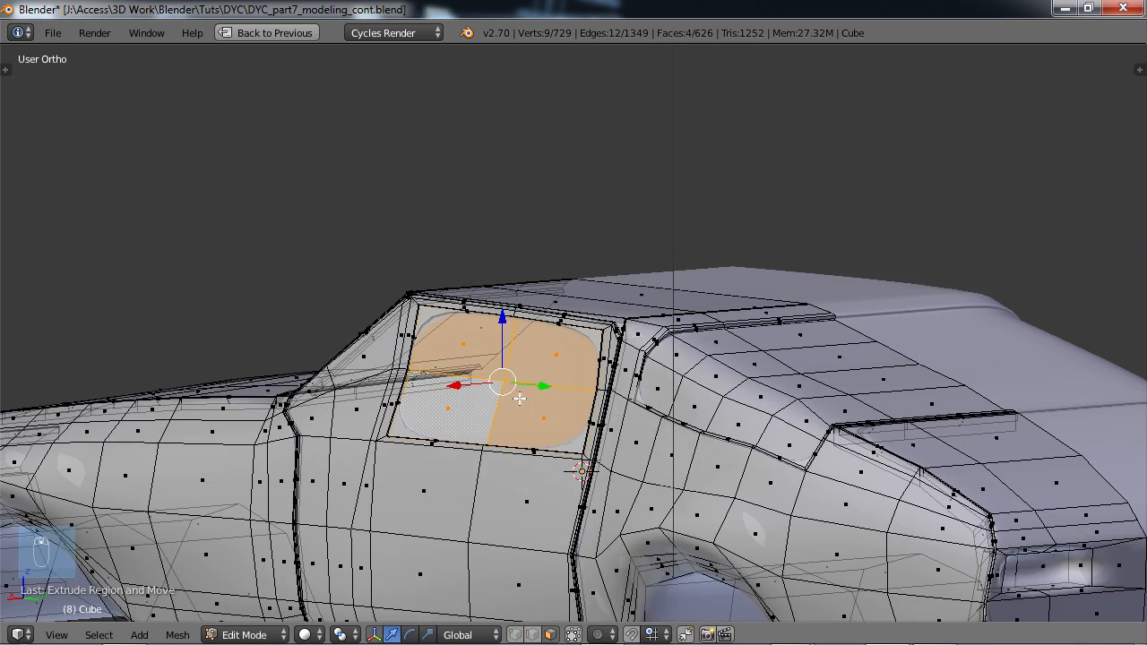
pyautogui.moveTo(513, 412); pyautogui.dragTo(529, 399, button='middle')
pyautogui.rightClick(497, 379)
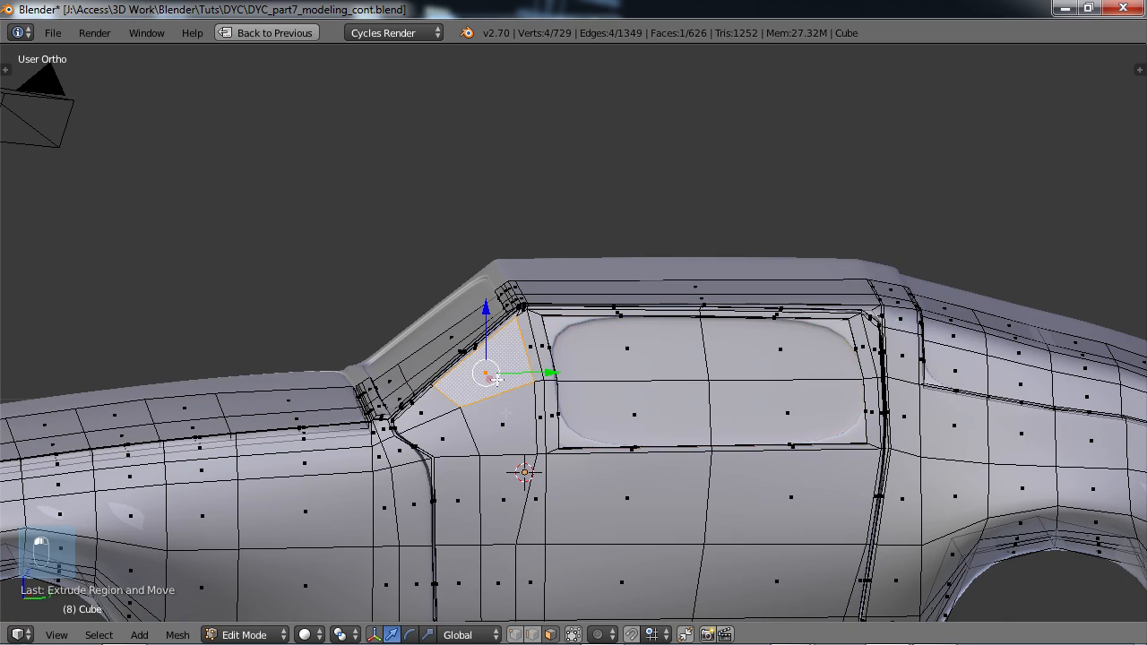
pyautogui.keyDown('shift'); pyautogui.rightClick(508, 428); pyautogui.keyUp('shift')
pyautogui.moveTo(453, 440); pyautogui.dragTo(551, 437, button='middle')
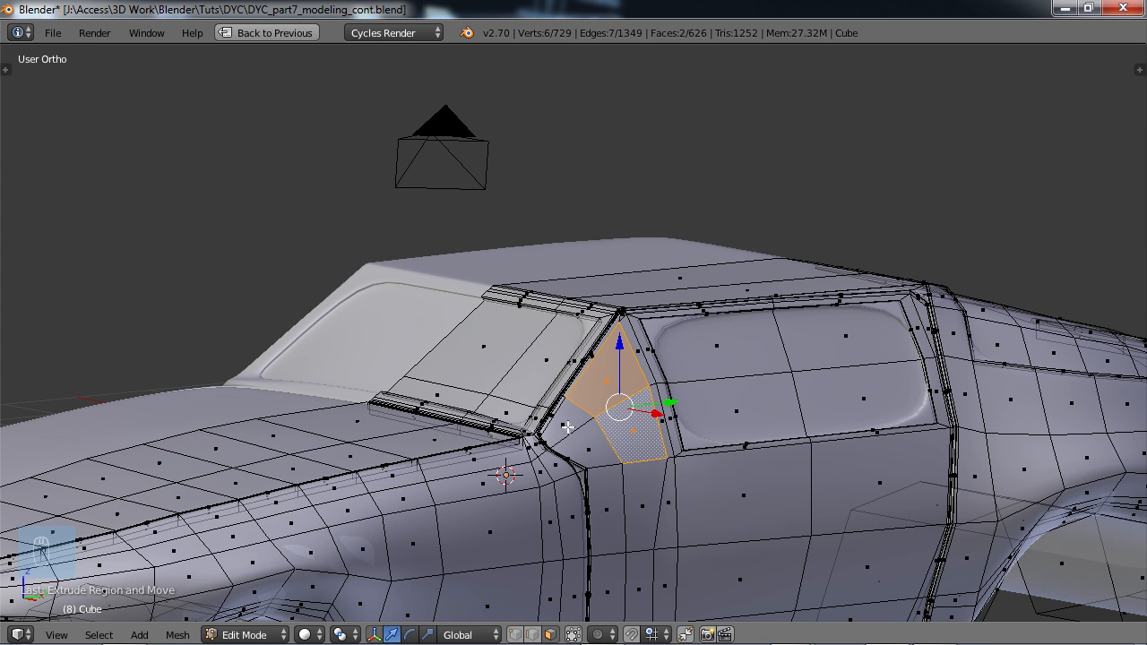
pyautogui.moveTo(622, 423); pyautogui.dragTo(724, 417, button='middle')
pyautogui.scroll(2, 538, 410)
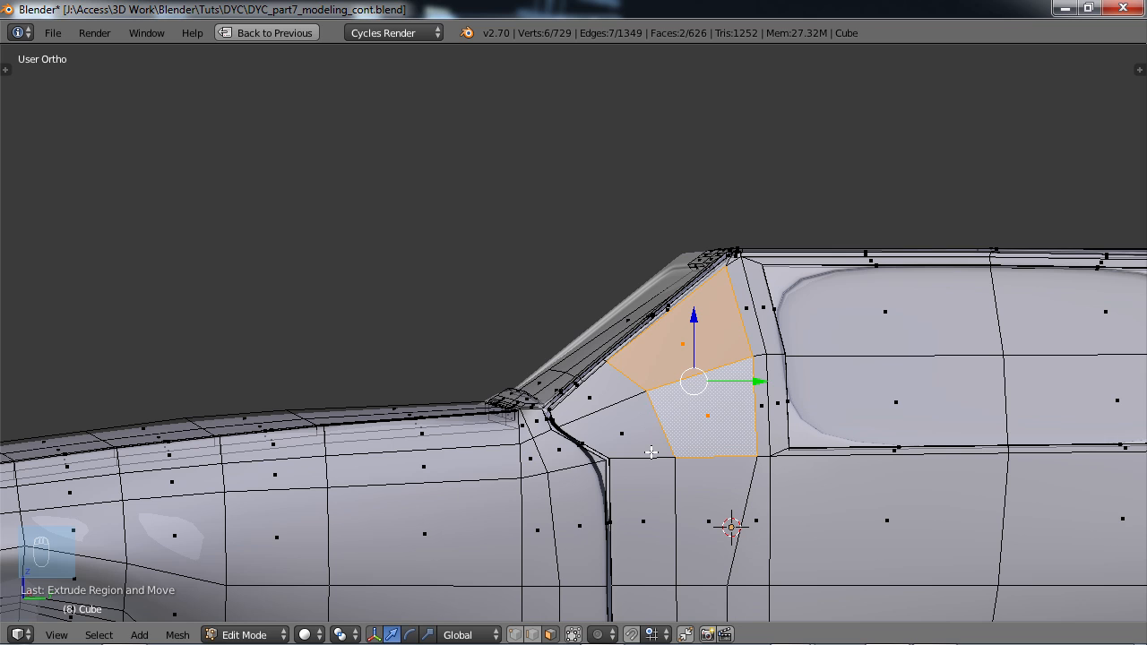
pyautogui.click(532, 634)
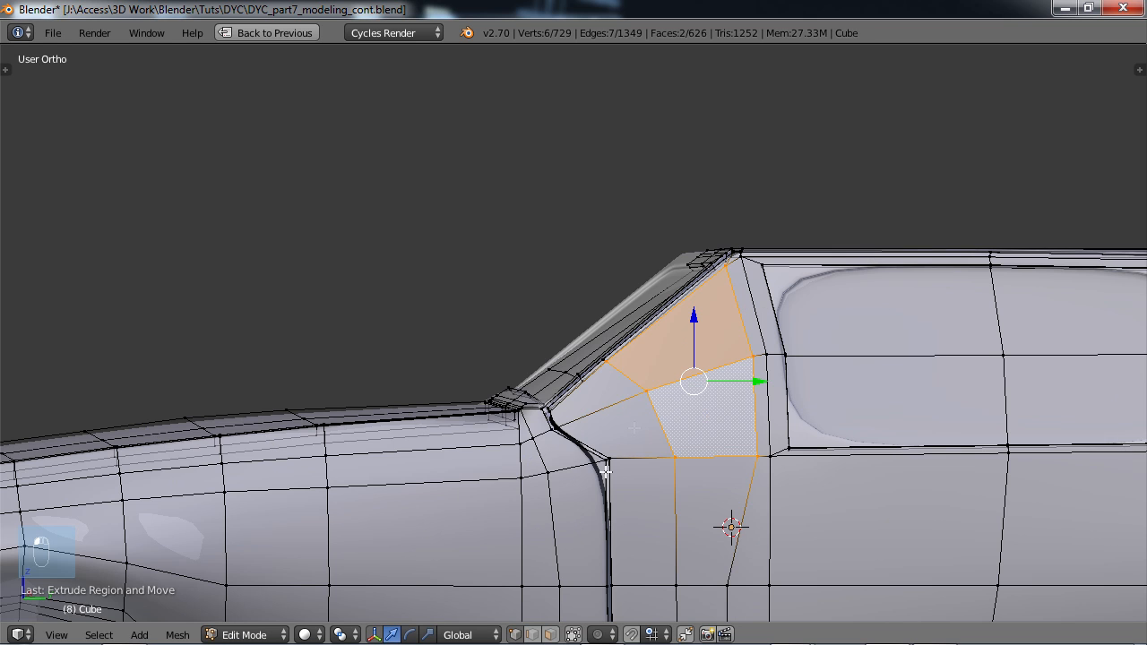
pyautogui.rightClick(615, 371)
pyautogui.keyDown('shift'); pyautogui.rightClick(648, 396); pyautogui.keyUp('shift')
pyautogui.press('g')
pyautogui.press('g')
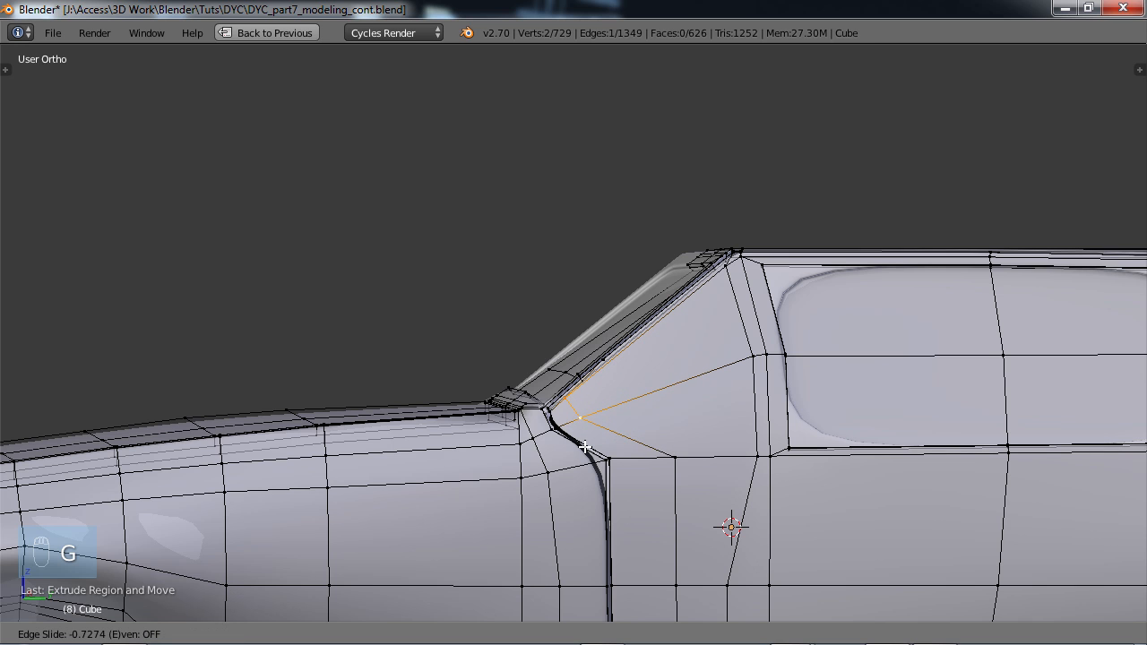
pyautogui.click(588, 446)
# - Slide the beltline vertex below the front quarter window about 0.55 toward the front door edge
pyautogui.rightClick(672, 456)
pyautogui.press('g')
pyautogui.press('g')
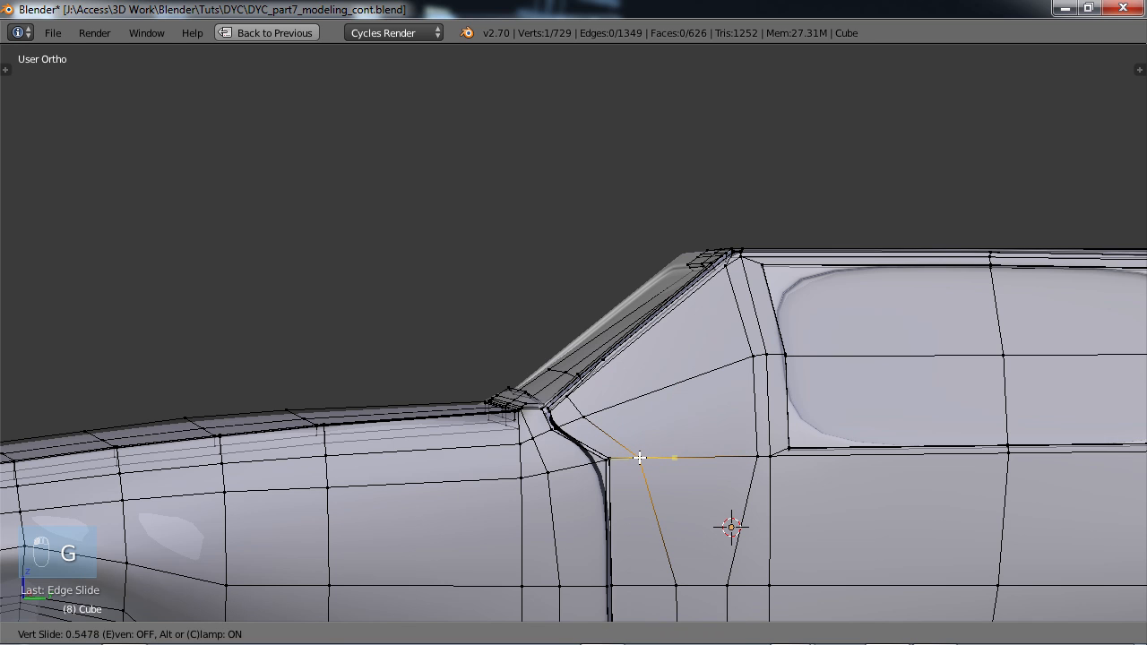
pyautogui.click(639, 458)
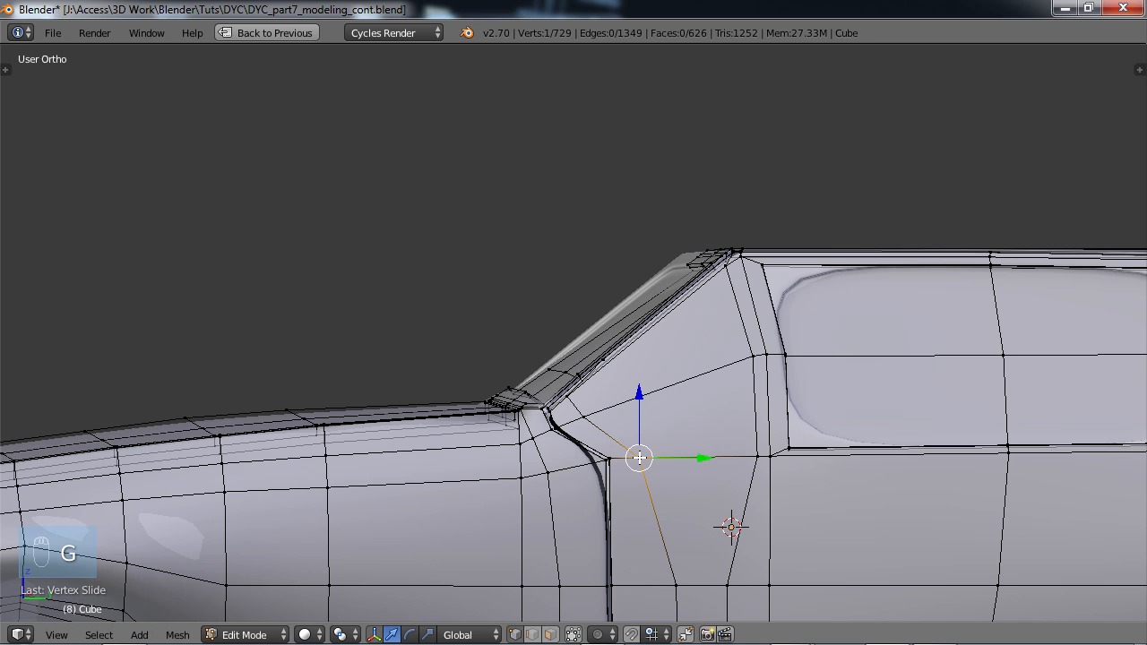
# - Select the two front quarter window faces, extrude them in place and scale them down slightly
pyautogui.click(551, 635)
pyautogui.rightClick(670, 367)
pyautogui.keyDown('shift'); pyautogui.rightClick(692, 425); pyautogui.keyUp('shift')
pyautogui.moveTo(691, 392); pyautogui.dragTo(737, 436, button='middle')
pyautogui.scroll(-3, 661, 385)
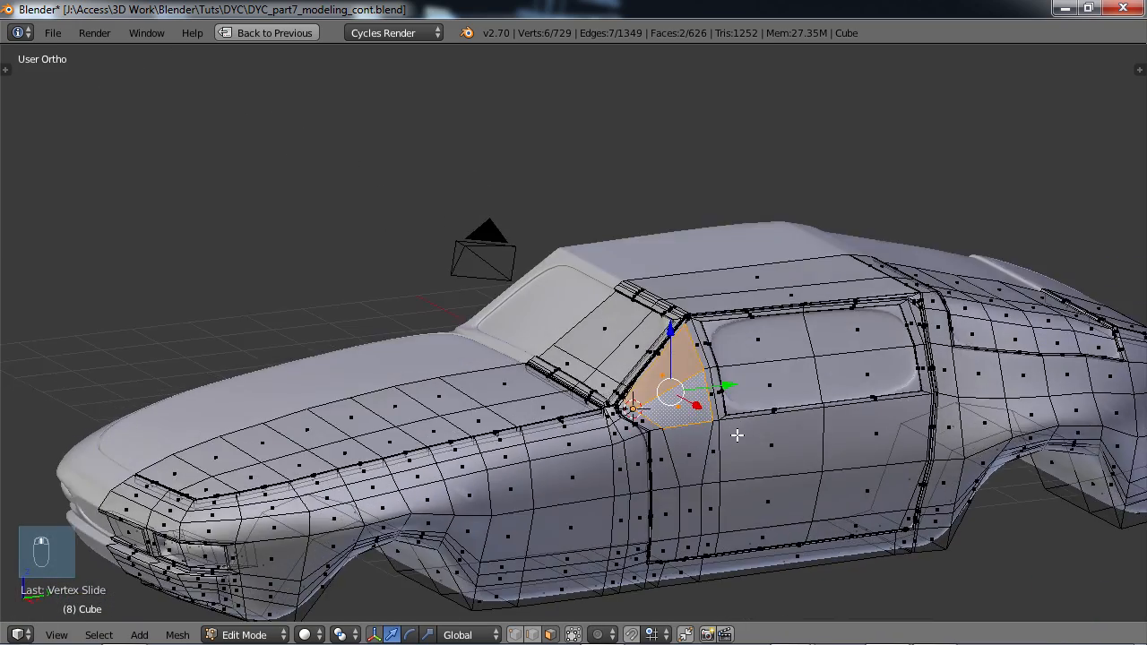
pyautogui.scroll(2, 737, 435)
pyautogui.press('e')
pyautogui.press('s')
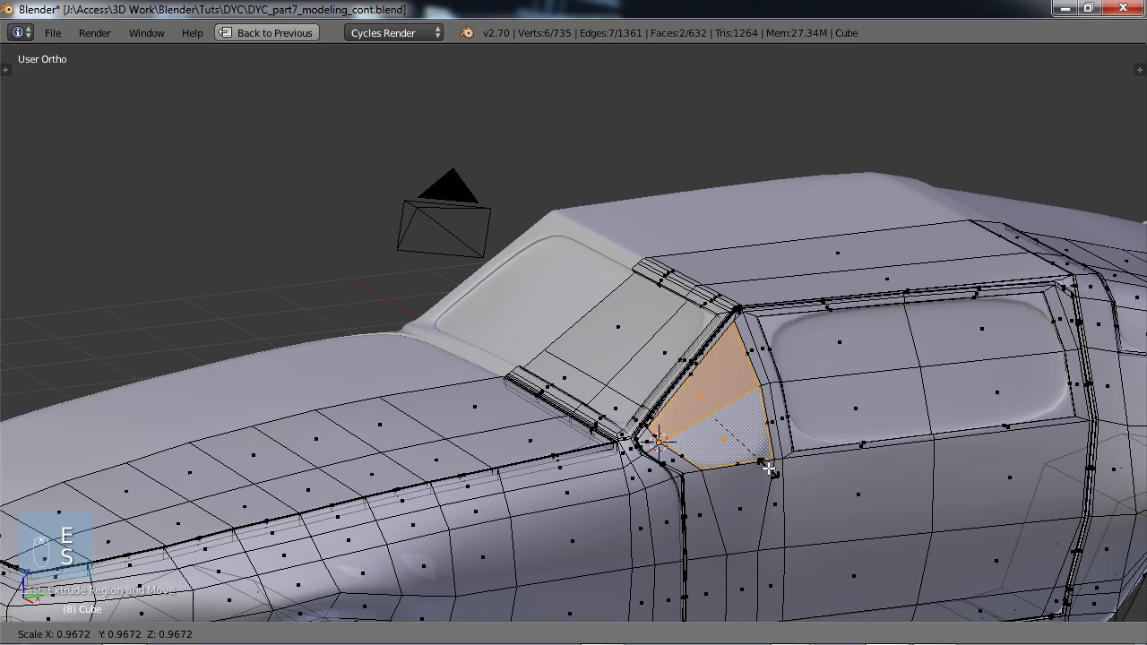
pyautogui.click(763, 467)
# - Extrude the inset quarter window faces slightly inward along their normal twice, the second time by about 0.01, and clear the selection
pyautogui.moveTo(763, 467); pyautogui.dragTo(784, 446, button='middle')
pyautogui.press('e')
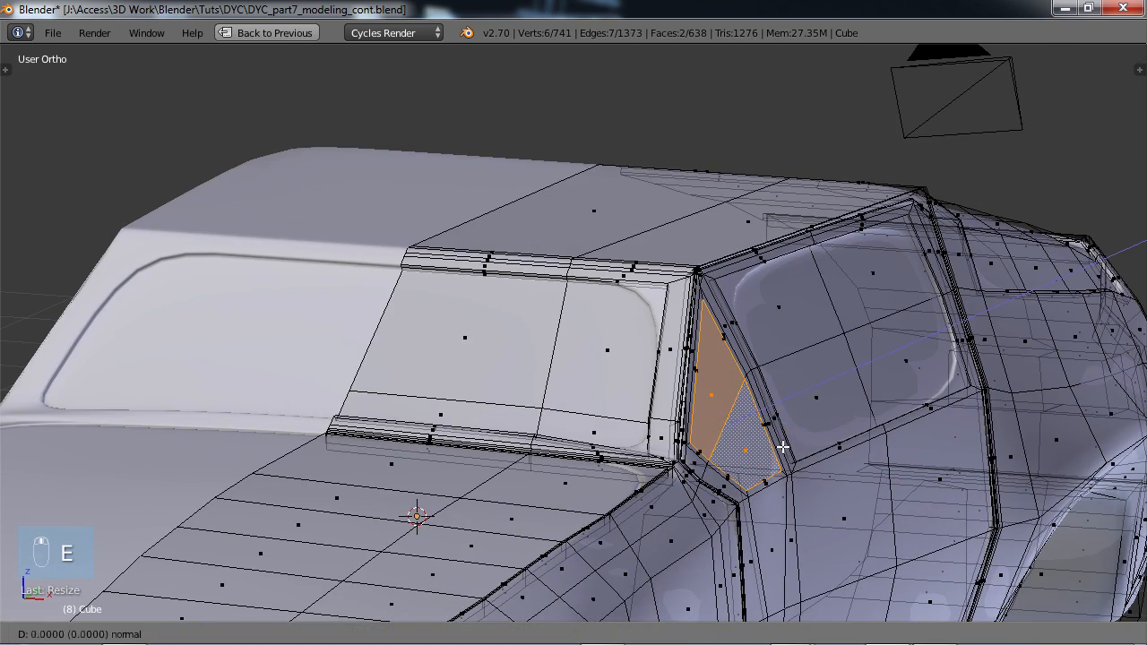
pyautogui.click(780, 447)
pyautogui.press('e')
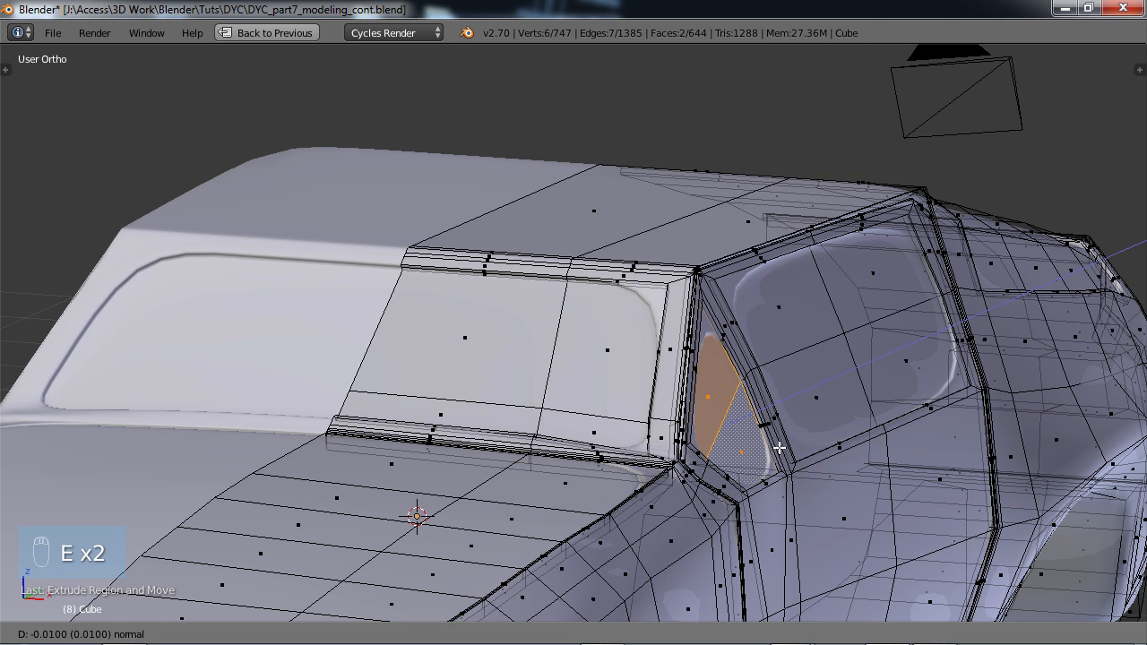
pyautogui.click(778, 448)
pyautogui.scroll(-5, 837, 408)
pyautogui.press('a')
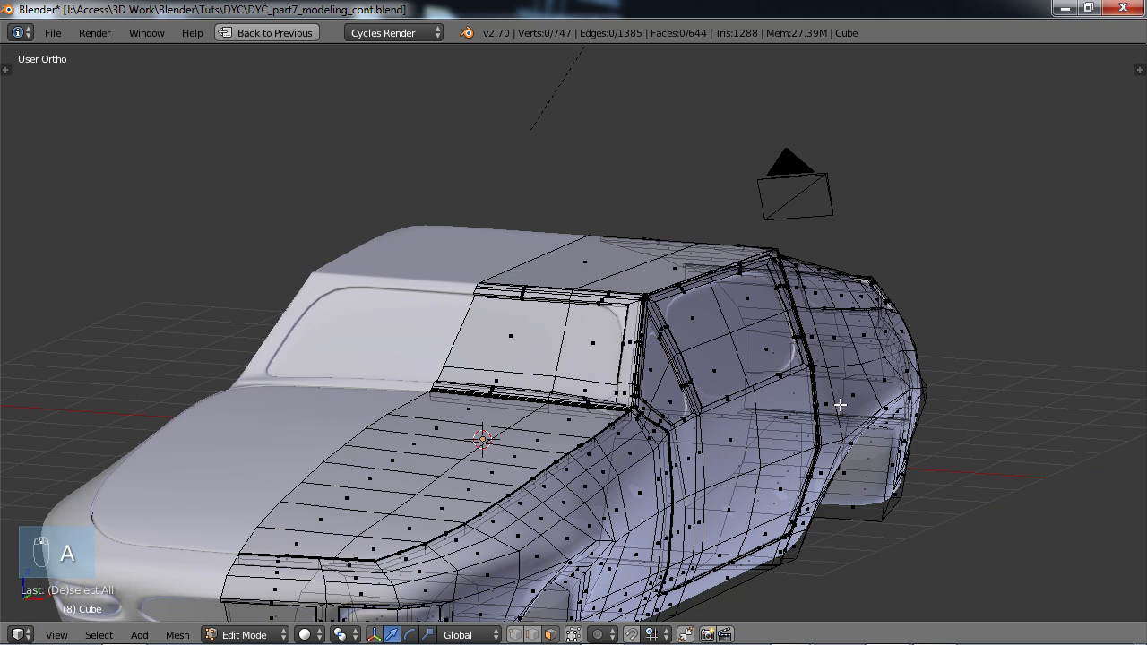
# - Examine the recessed side windows in Object Mode and return to Edit Mode
pyautogui.press('Tab')
pyautogui.moveTo(819, 413); pyautogui.dragTo(776, 428, button='middle')
pyautogui.press('Tab')
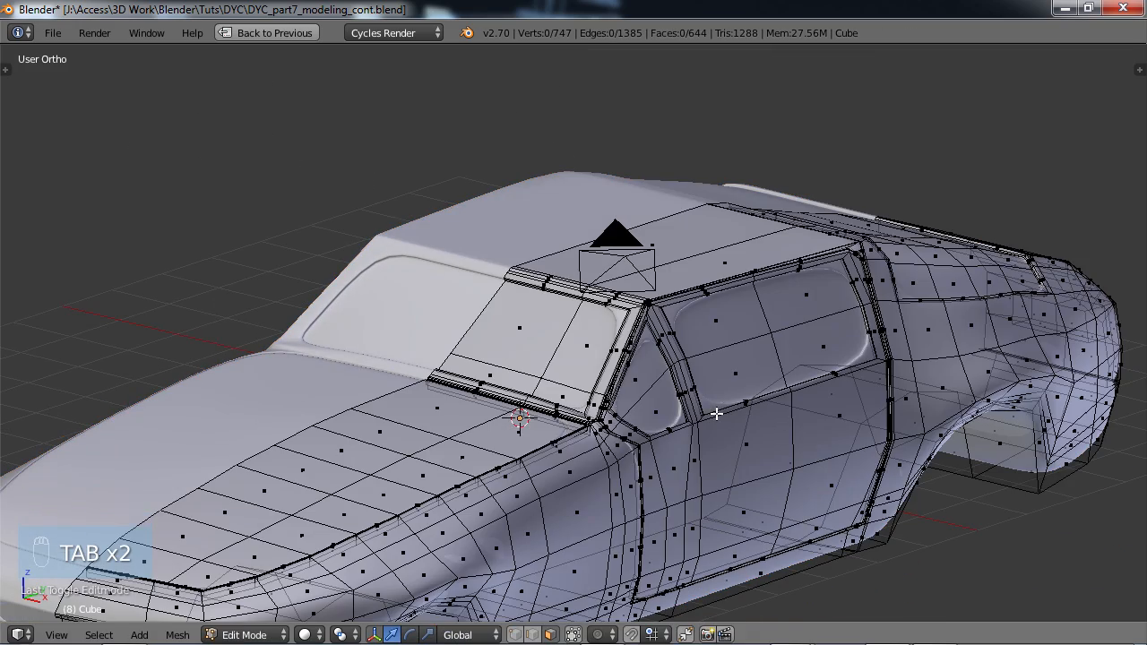
# - Add a vertical loop cut through the front half of the main side window, slid about 0.58 toward its front edge
pyautogui.scroll(2, 678, 435)
pyautogui.moveTo(679, 434); pyautogui.dragTo(709, 468, button='middle')
pyautogui.moveTo(807, 444); pyautogui.dragTo(631, 415, button='middle')
pyautogui.scroll(2, 759, 401)
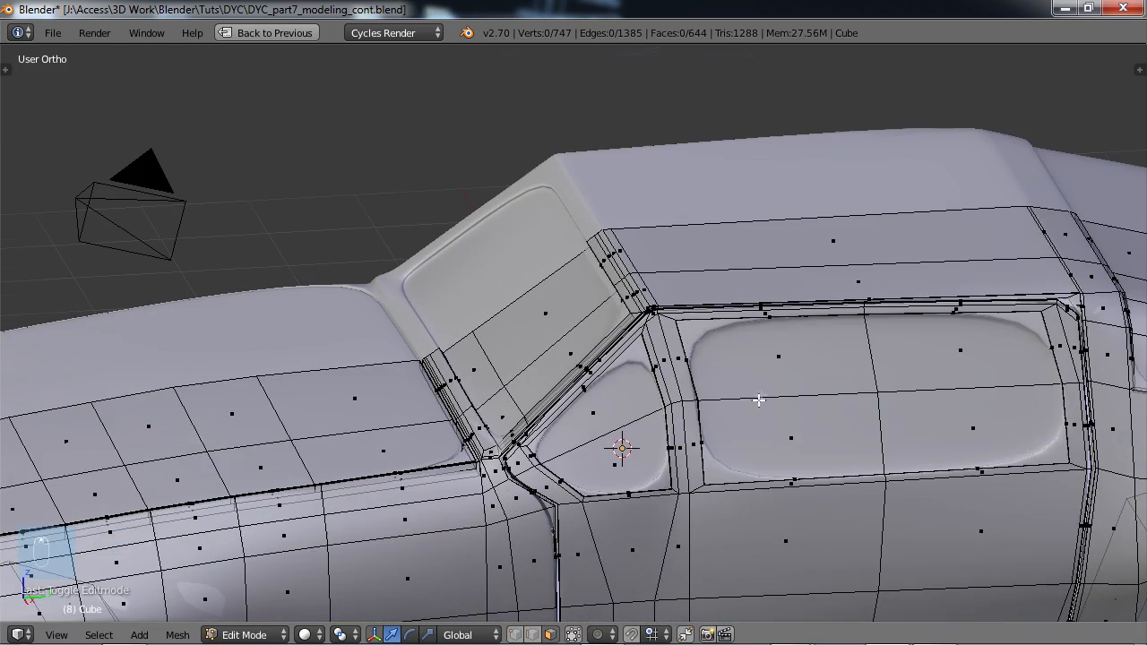
pyautogui.hotkey('ctrl', 't')
pyautogui.hotkey('ctrl', 'r')
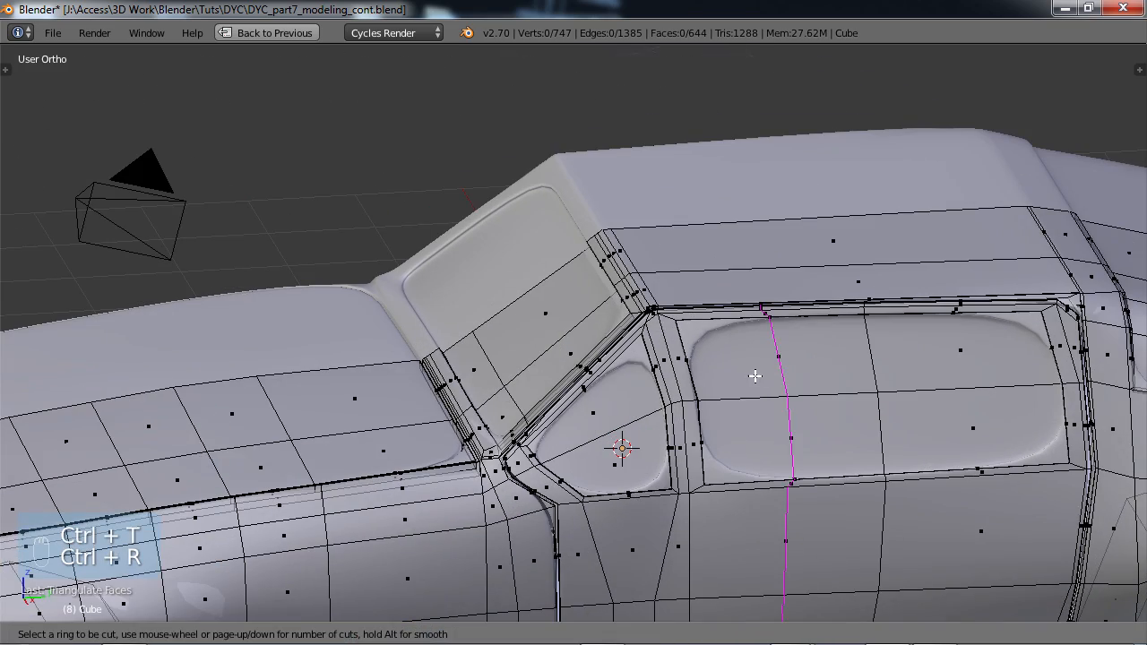
pyautogui.click(756, 376)
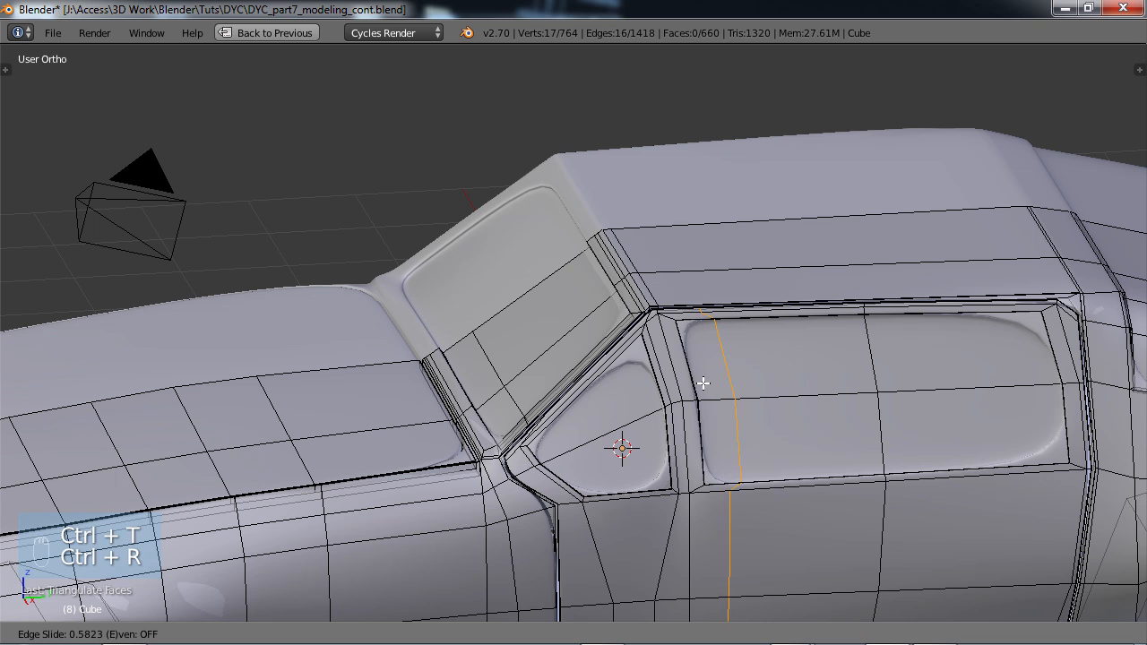
pyautogui.click(703, 383)
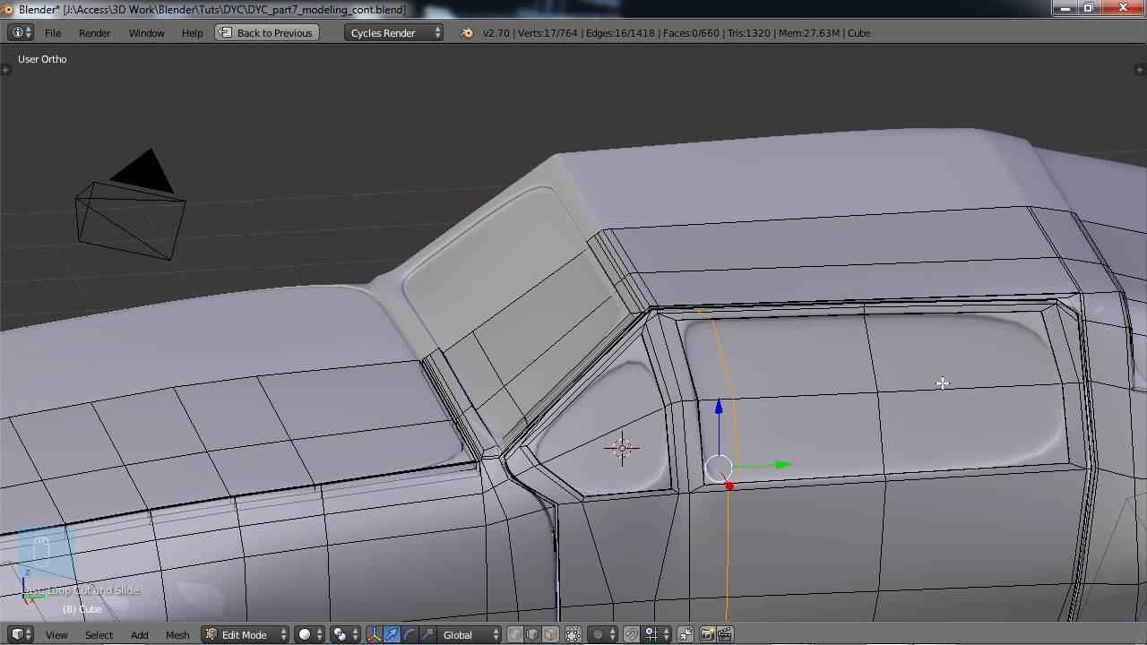
# - Add a vertical loop cut through the rear half of the main side window and slide it toward the rear edge
pyautogui.hotkey('ctrl', 'r')
pyautogui.click(985, 413)
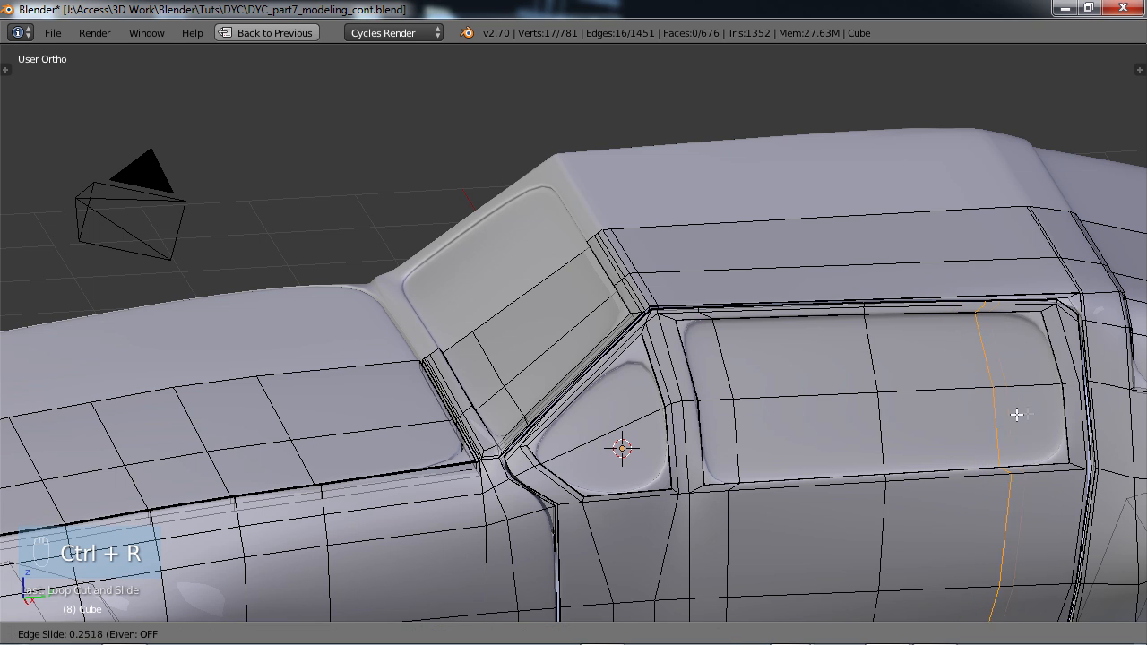
pyautogui.click(1046, 412)
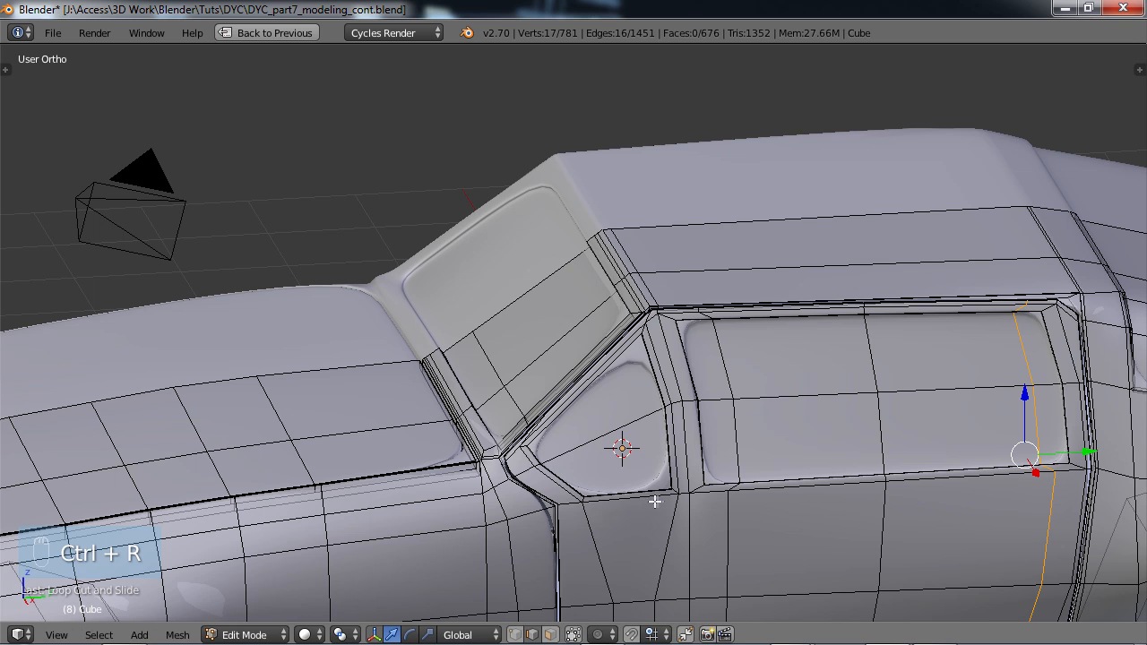
# - Add a loop cut along the rear edge of the front quarter window, slid about 0.87 toward that edge
pyautogui.hotkey('ctrl', 'r')
pyautogui.click(667, 497)
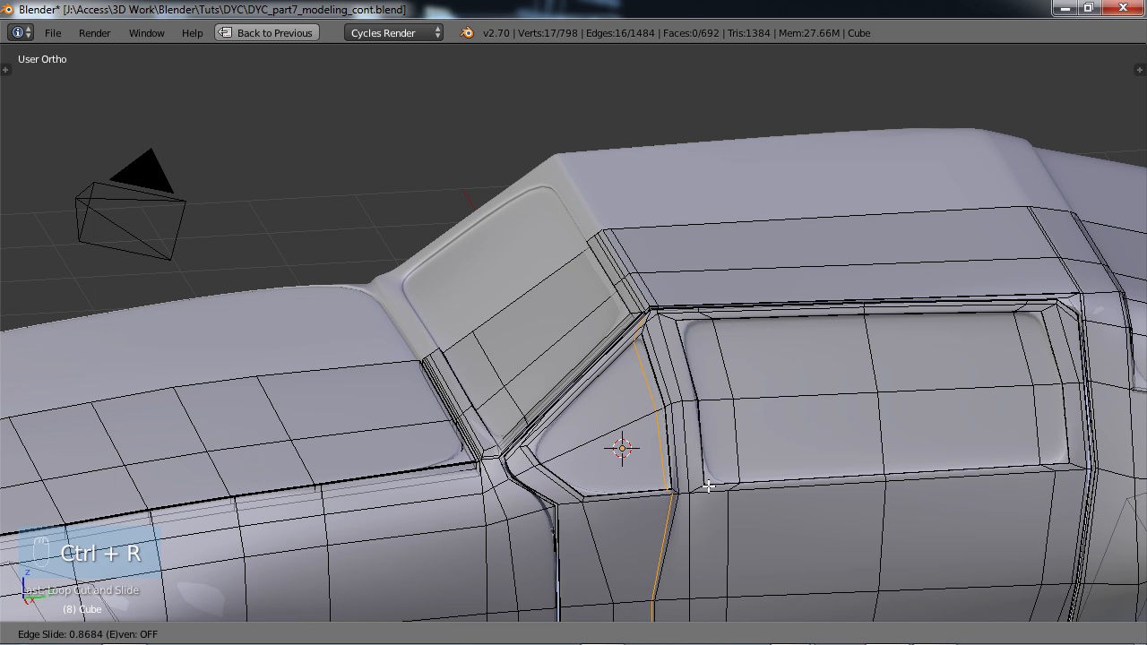
pyautogui.click(706, 486)
# - Add a loop cut through the front part of the quarter window, slid about 0.45 toward its lower front corner
pyautogui.hotkey('ctrl', 'r')
pyautogui.click(617, 515)
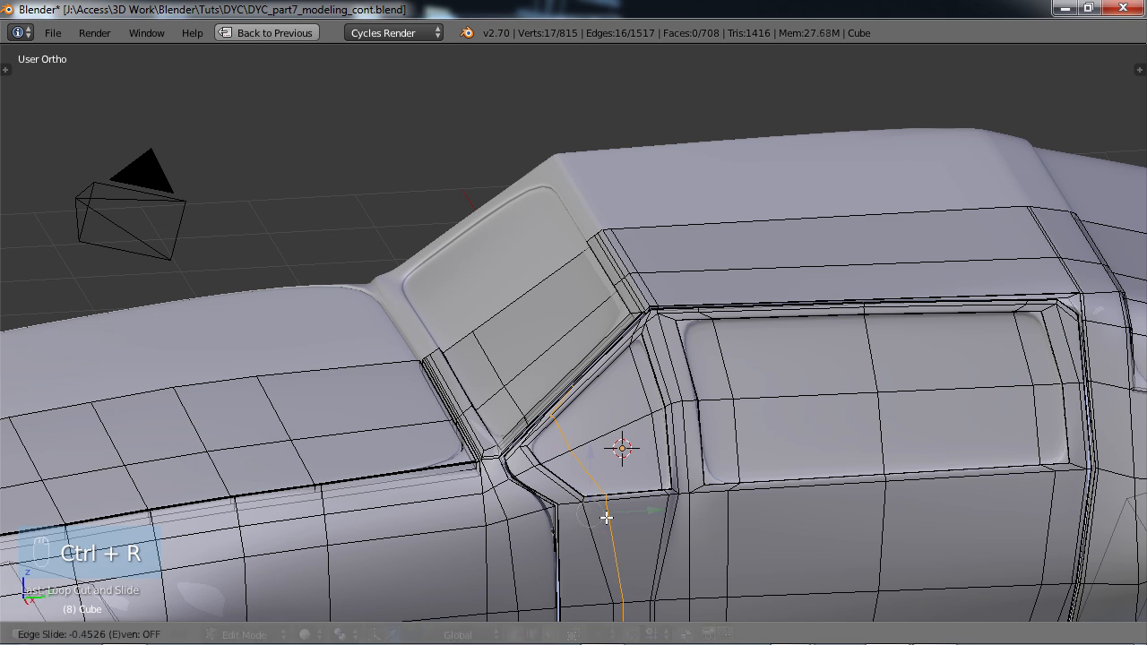
pyautogui.click(607, 517)
# - Add a horizontal loop cut across the upper door panel and slide it up close below the side windows
pyautogui.press('Tab')
pyautogui.scroll(-3, 686, 496)
pyautogui.moveTo(687, 496)
pyautogui.mouseDown(button='middle')
pyautogui.moveTo(704, 466)
pyautogui.moveTo(684, 419)
pyautogui.moveTo(667, 492)
pyautogui.mouseUp(button='middle')
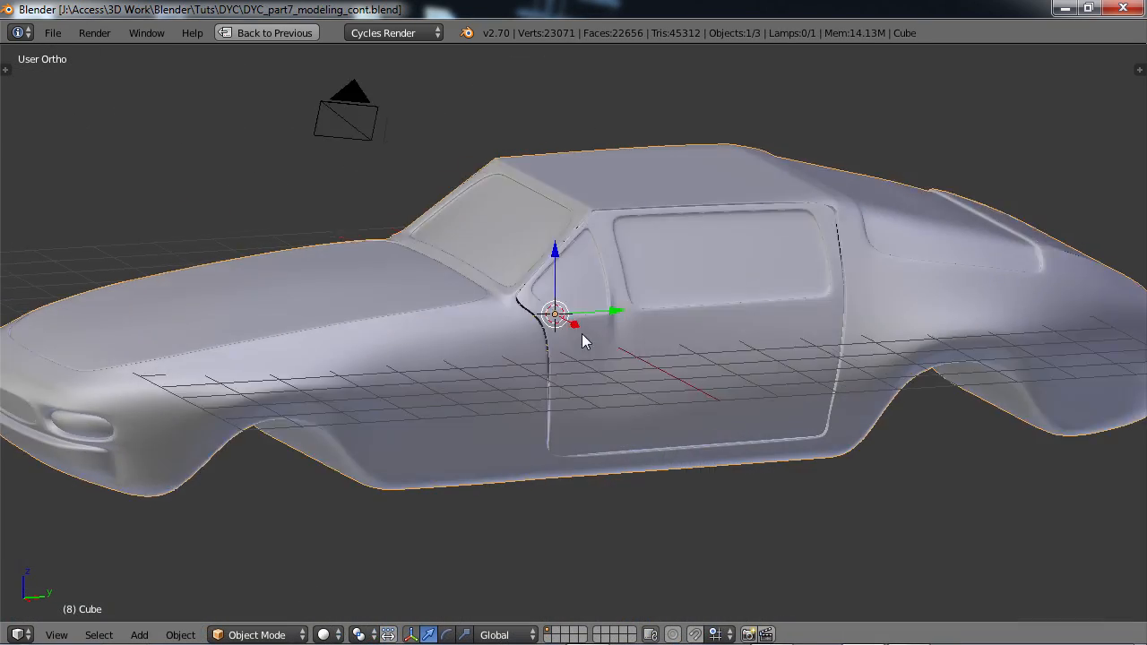
pyautogui.moveTo(582, 334); pyautogui.dragTo(604, 417, button='middle')
pyautogui.scroll(2, 614, 328)
pyautogui.press('Tab')
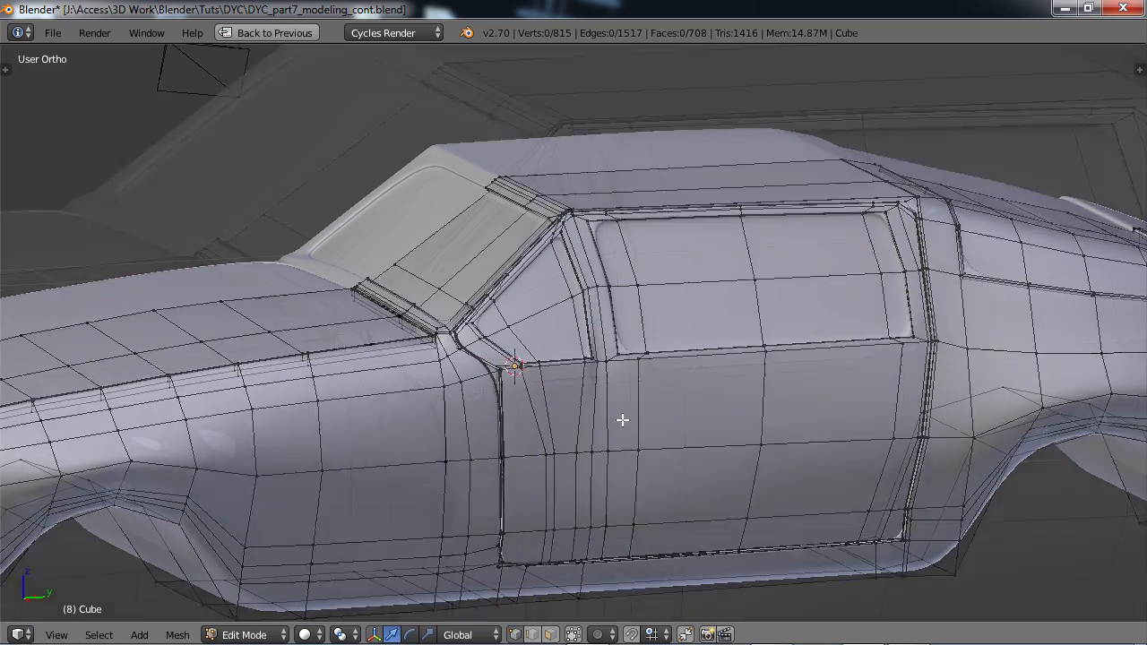
pyautogui.scroll(3, 622, 420)
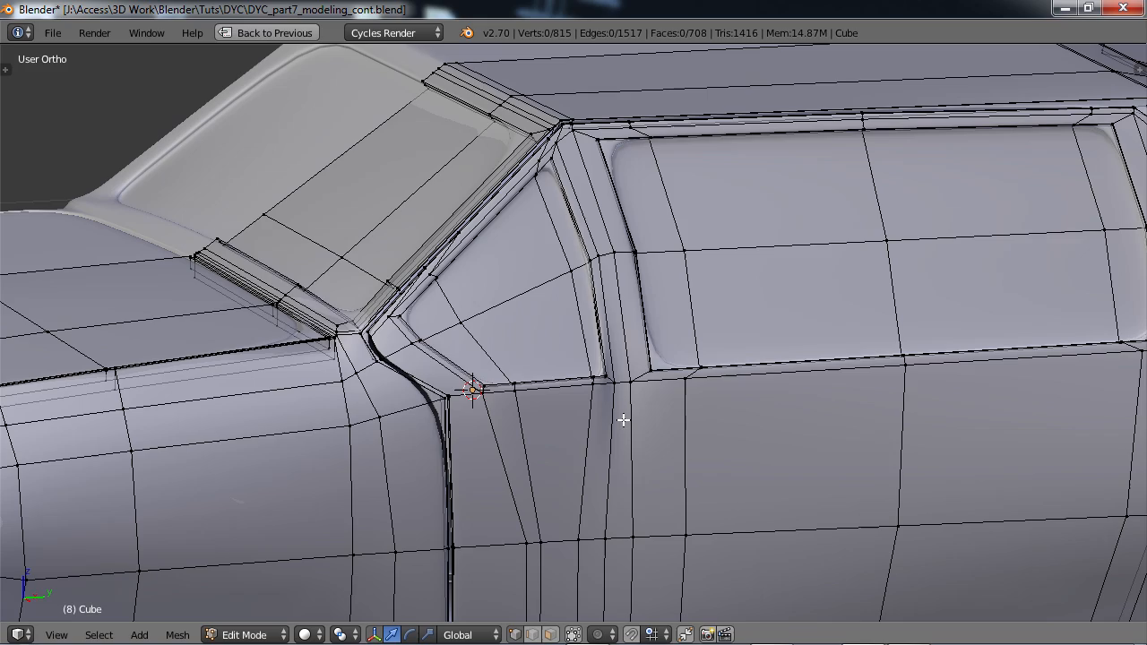
pyautogui.moveTo(669, 435); pyautogui.dragTo(646, 436, button='middle')
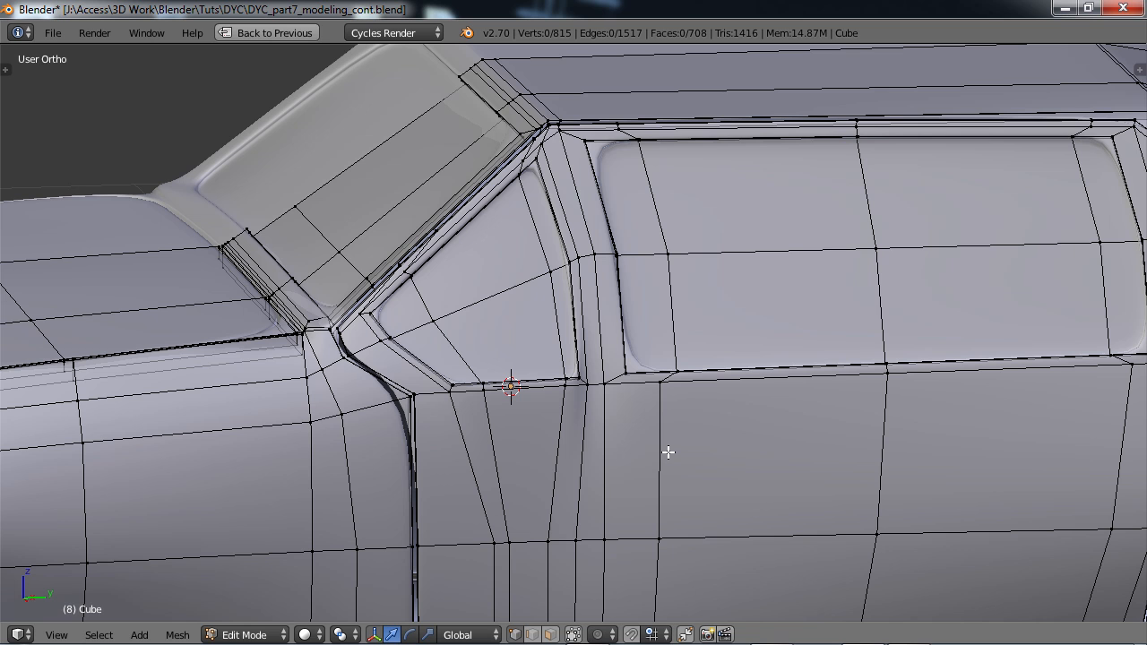
pyautogui.hotkey('ctrl', 'r')
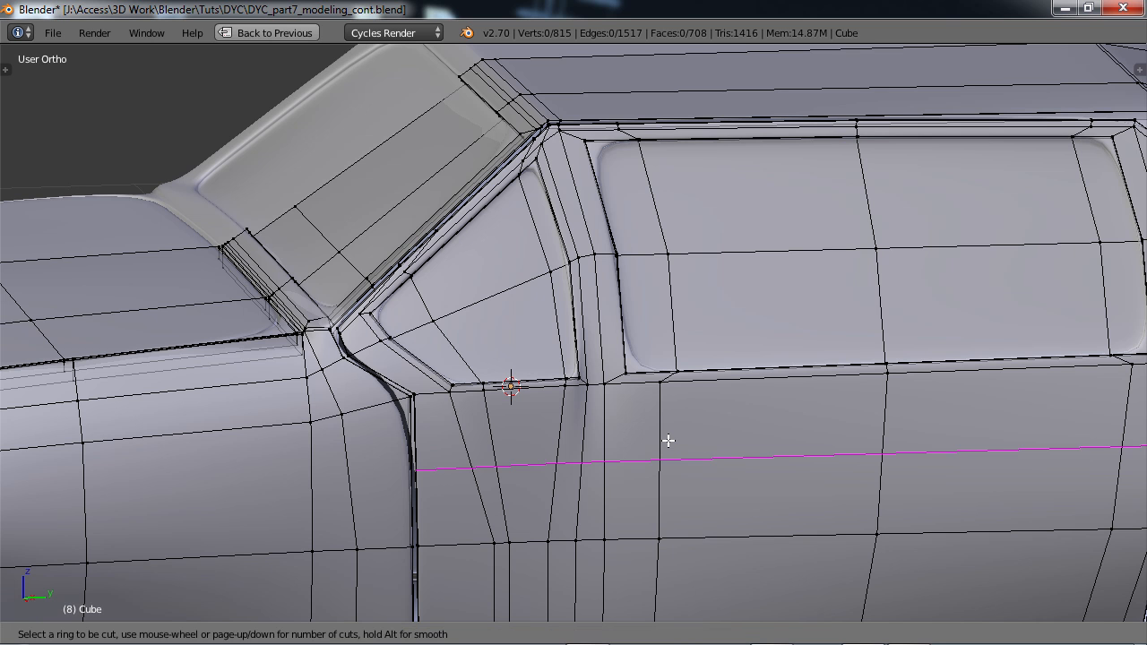
pyautogui.click(668, 440)
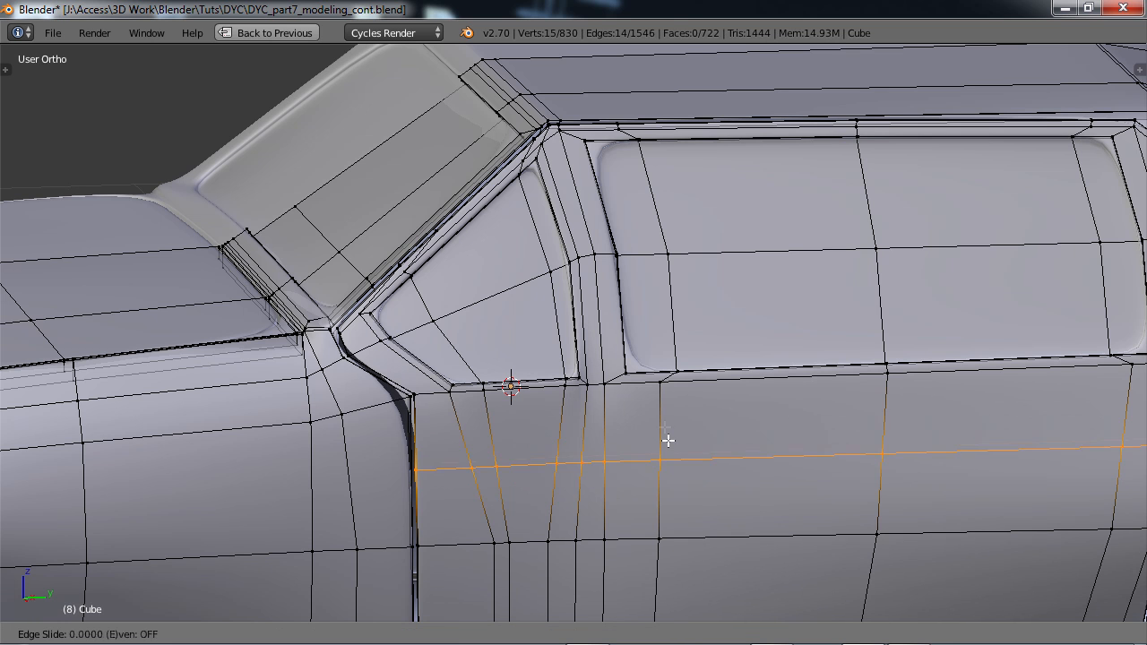
pyautogui.click(648, 397)
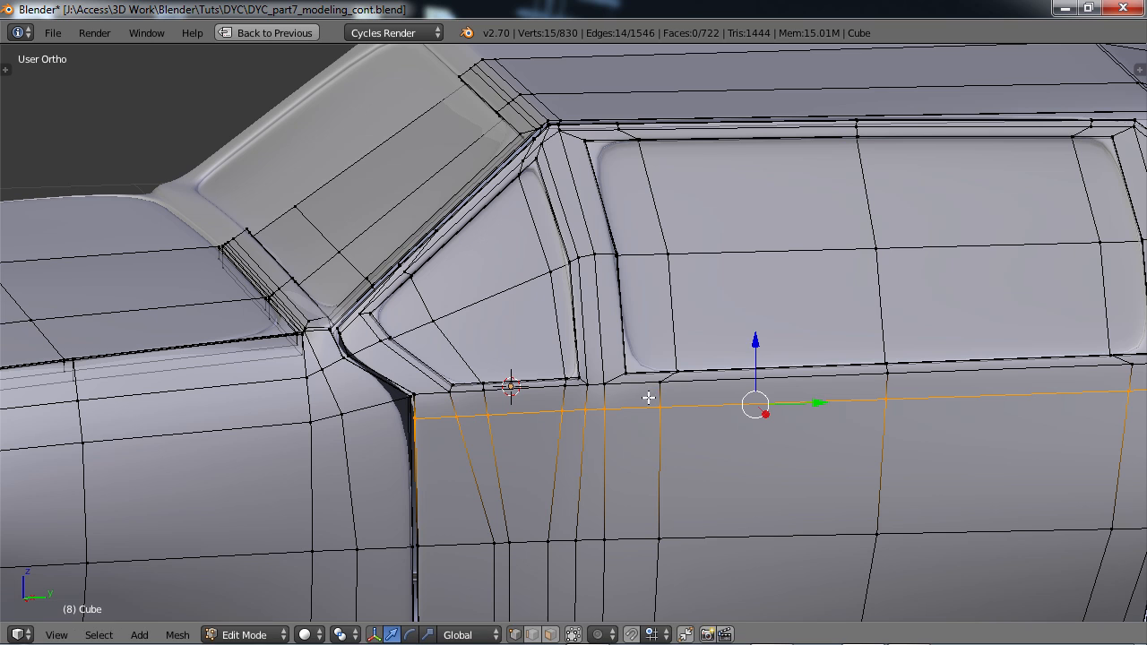
# - Add a horizontal loop cut through the lower half of both side windows, slid about 0.53 toward their bottom edges
pyautogui.hotkey('ctrl', 'r')
pyautogui.click(608, 331)
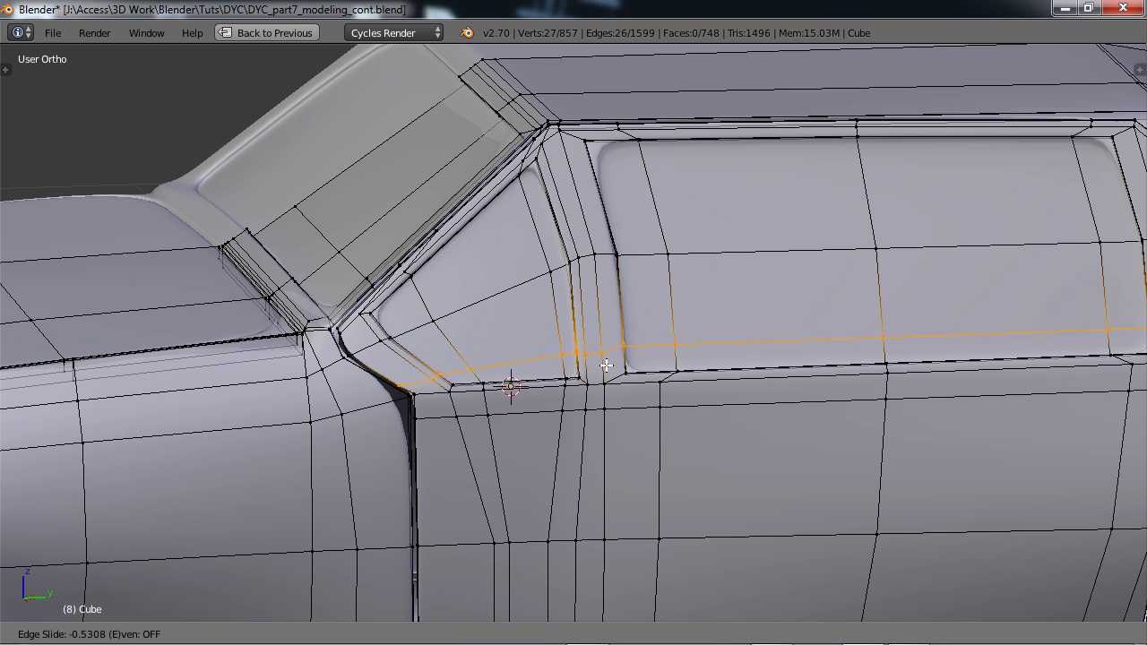
pyautogui.click(607, 364)
# - Select the vertices at the door's upper front corner and shift them slightly forward along Y toward the fender
pyautogui.scroll(-2, 614, 430)
pyautogui.press('Tab')
pyautogui.moveTo(612, 451)
pyautogui.mouseDown(button='middle')
pyautogui.moveTo(699, 403)
pyautogui.moveTo(726, 461)
pyautogui.moveTo(762, 463)
pyautogui.moveTo(663, 409)
pyautogui.moveTo(661, 456)
pyautogui.moveTo(599, 435)
pyautogui.mouseUp(button='middle')
pyautogui.press('Tab')
pyautogui.scroll(3, 592, 438)
pyautogui.keyDown('shift'); pyautogui.moveTo(516, 450); pyautogui.dragTo(638, 359, button='middle'); pyautogui.keyUp('shift')
pyautogui.scroll(6, 576, 325)
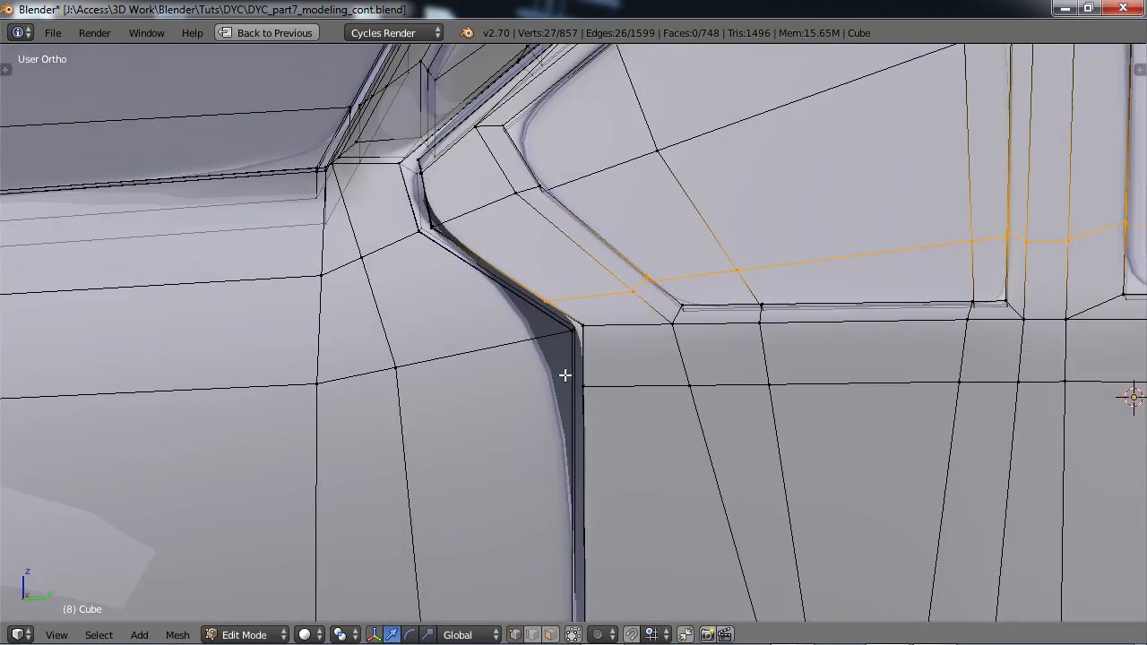
pyautogui.moveTo(664, 433)
pyautogui.mouseDown(button='middle')
pyautogui.moveTo(686, 435)
pyautogui.moveTo(661, 436)
pyautogui.mouseUp(button='middle')
pyautogui.rightClick(639, 449)
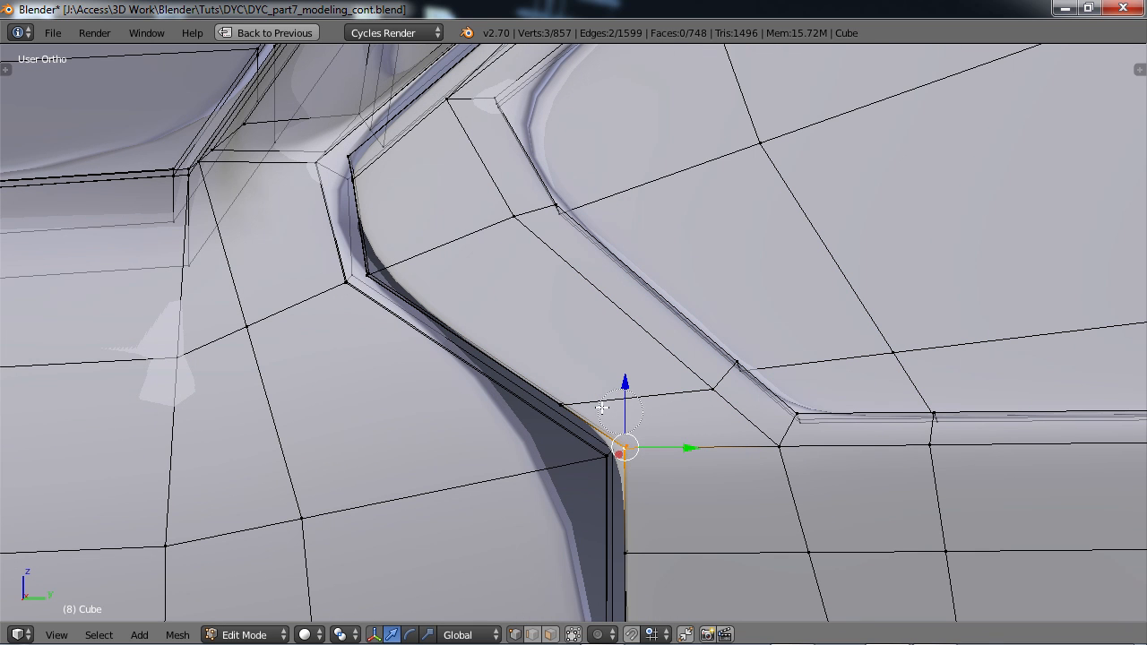
pyautogui.keyDown('ctrl'); pyautogui.rightClick(567, 389); pyautogui.keyUp('ctrl')
pyautogui.moveTo(645, 423); pyautogui.dragTo(639, 423)
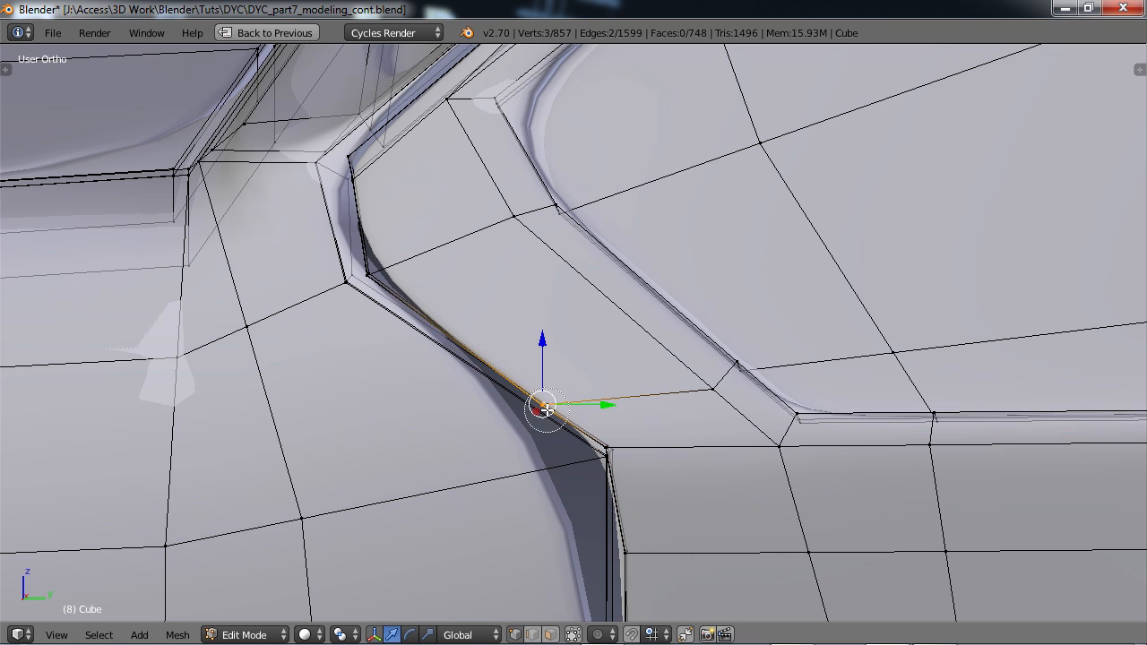
# - Edge-slide the vertices above the door's front corner slightly toward it, and adjust the position of the corner vertices
pyautogui.press('g')
pyautogui.press('g')
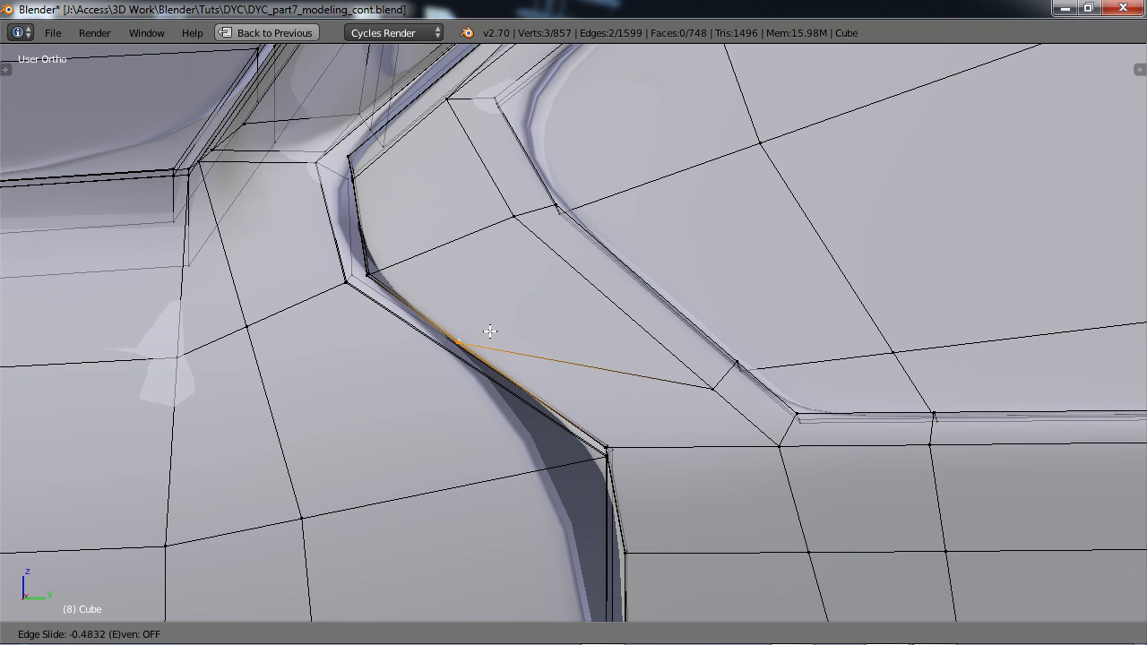
pyautogui.click(567, 395)
pyautogui.moveTo(619, 476); pyautogui.dragTo(621, 440, button='middle')
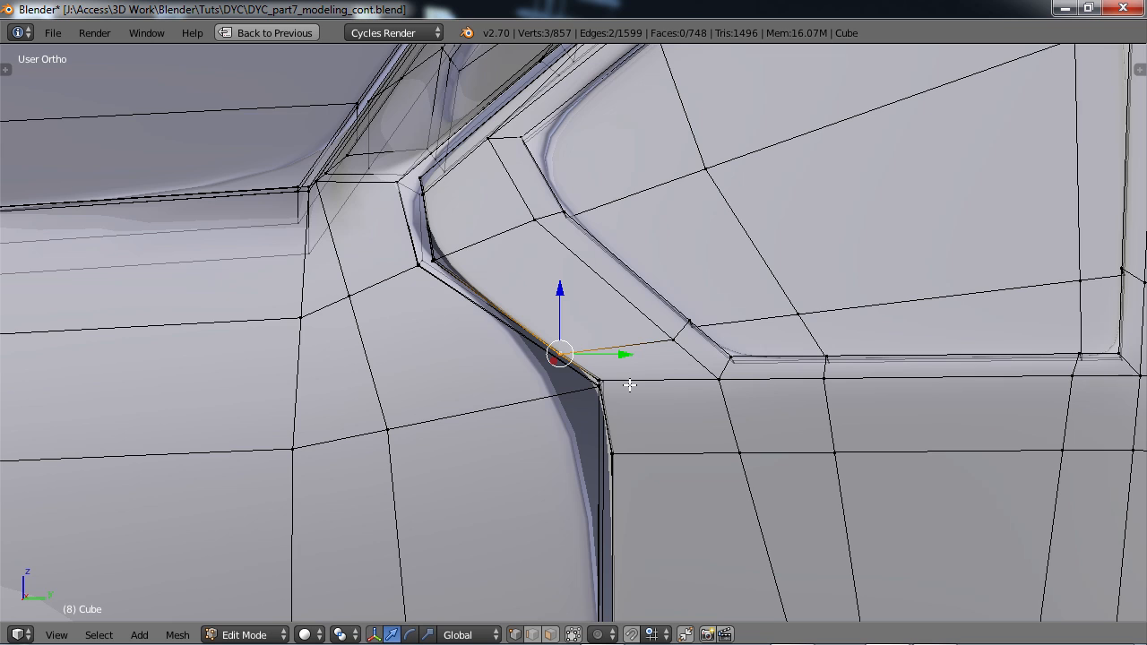
pyautogui.scroll(3, 621, 381)
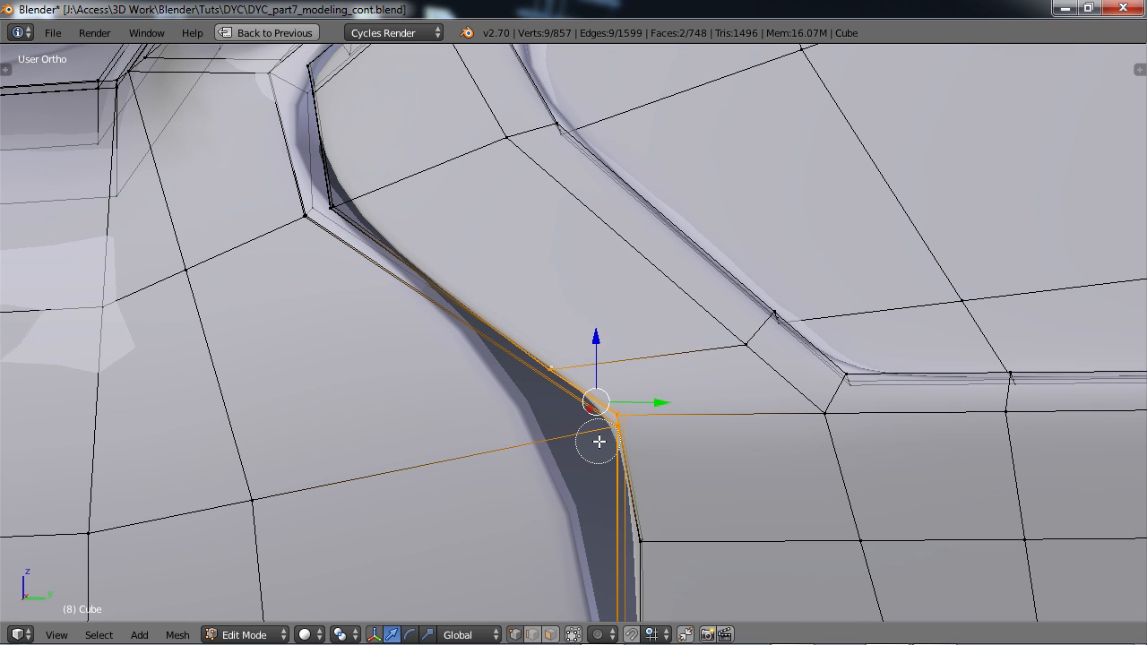
pyautogui.press('g')
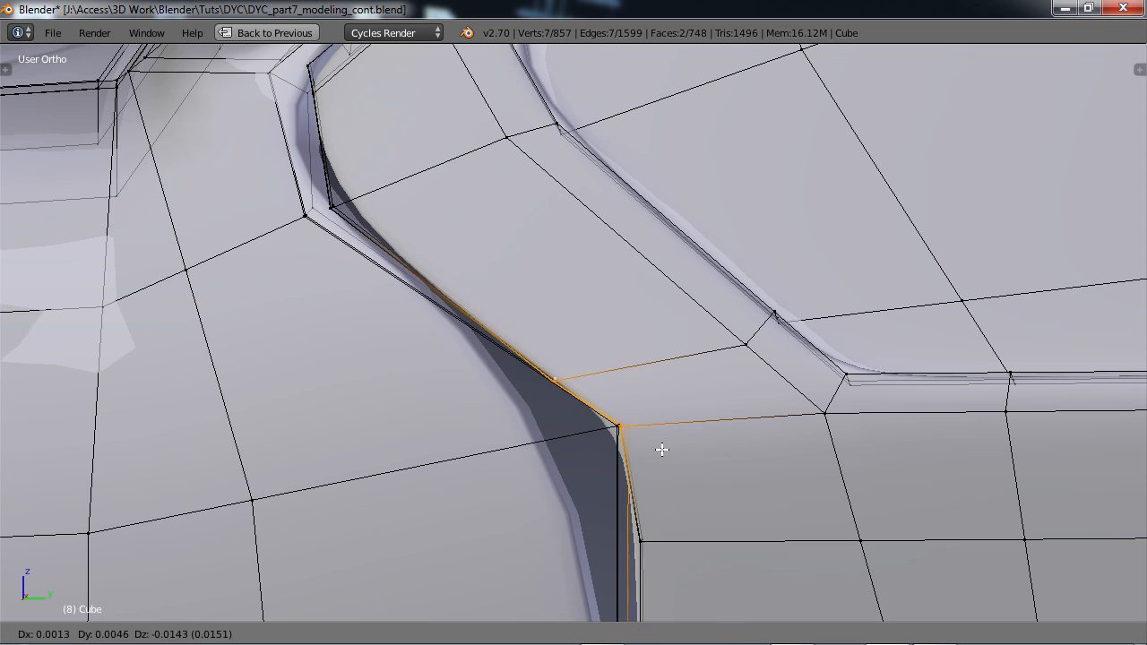
pyautogui.click(649, 402)
# - Move the door's upper front corner vertices up and forward to narrow the fender gap, and nudge the vertex below them forward along Y
pyautogui.moveTo(650, 402); pyautogui.dragTo(468, 482, button='middle')
pyautogui.scroll(2, 573, 486)
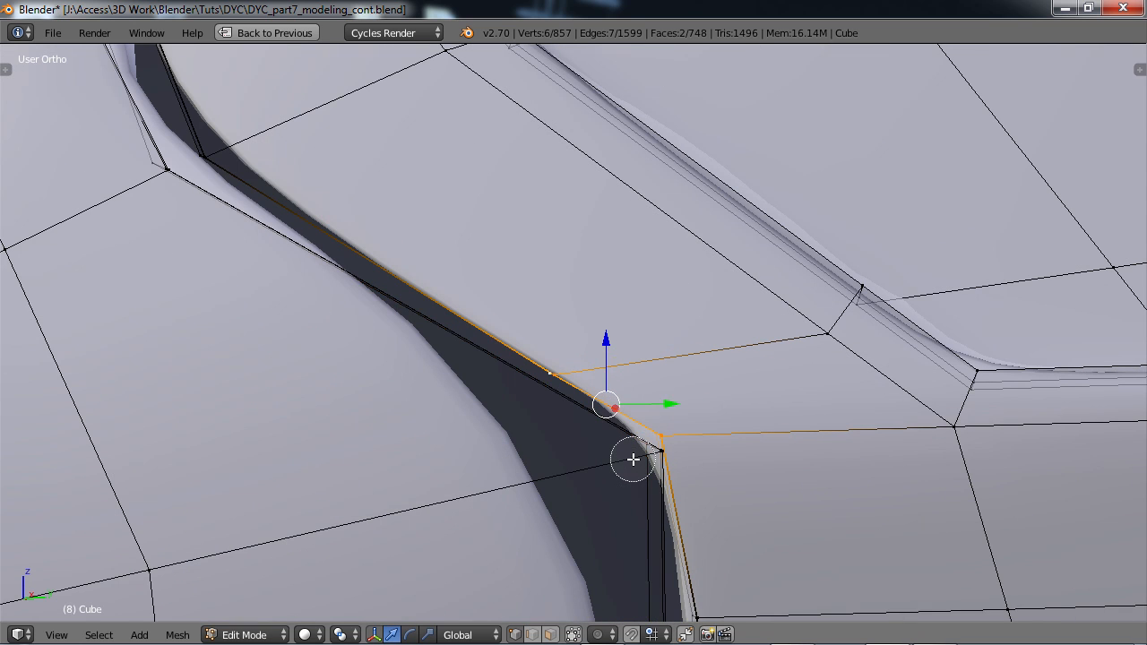
pyautogui.scroll(-4, 633, 459)
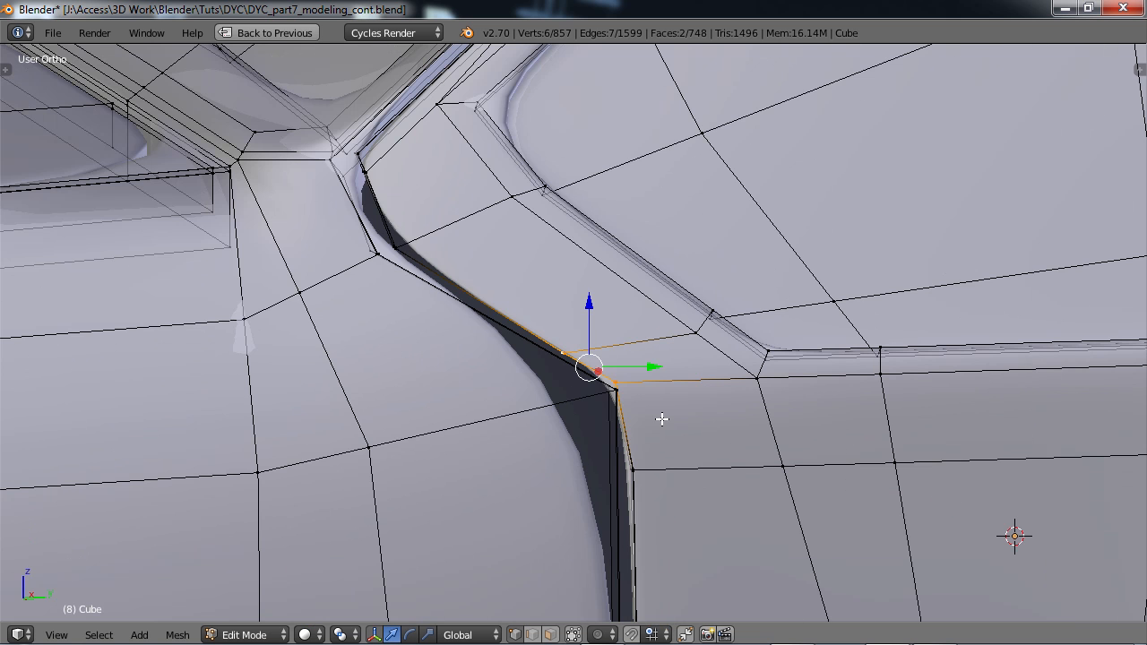
pyautogui.press('g')
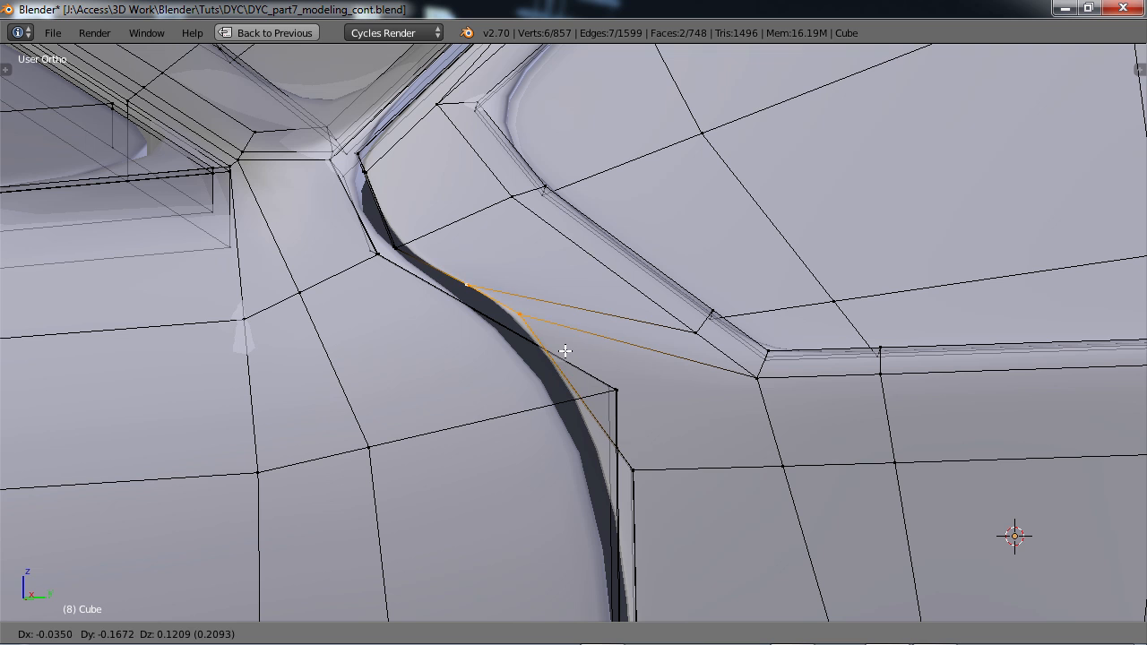
pyautogui.click(573, 357)
pyautogui.keyDown('alt'); pyautogui.rightClick(638, 473); pyautogui.keyUp('alt')
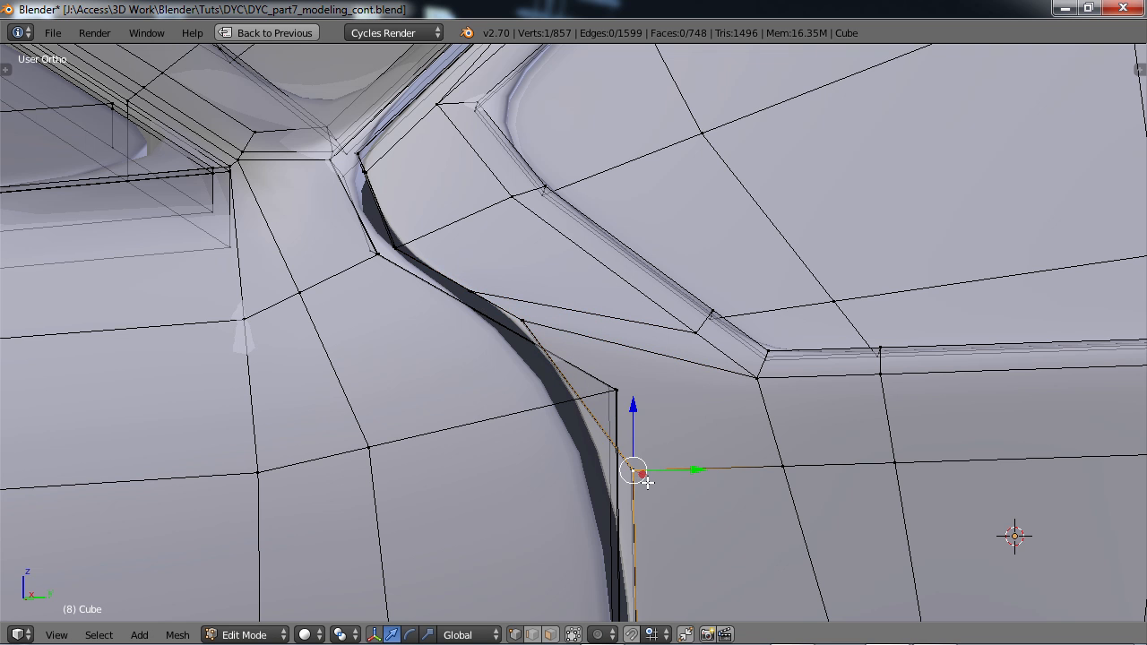
pyautogui.moveTo(678, 473); pyautogui.dragTo(670, 472)
# - Select the door edge vertices at the base of the windshield pillar and move them slightly to even out the gap
pyautogui.moveTo(510, 354); pyautogui.dragTo(578, 317, button='middle')
pyautogui.scroll(2, 578, 317)
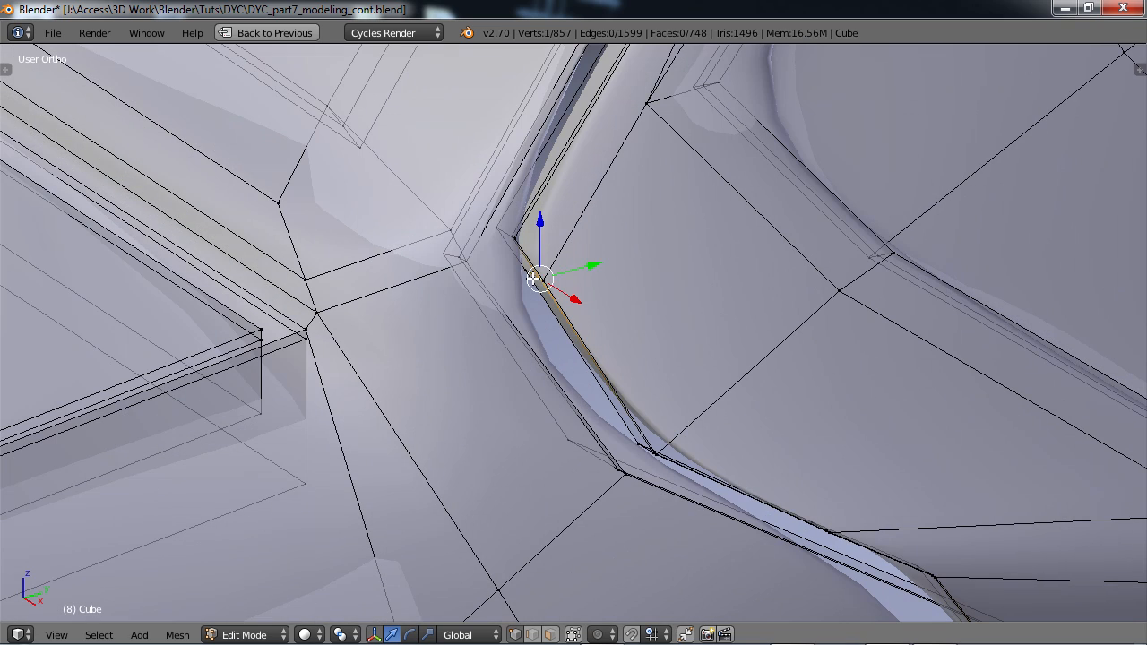
pyautogui.press('c')
pyautogui.moveTo(555, 278); pyautogui.dragTo(518, 232)
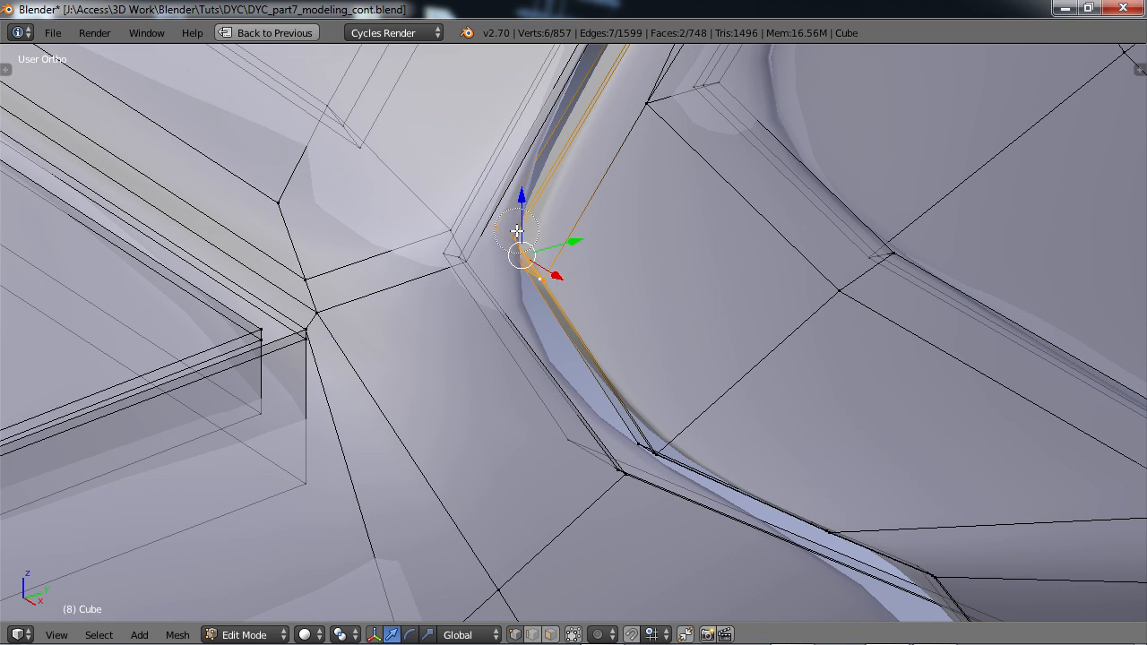
pyautogui.moveTo(580, 315); pyautogui.dragTo(546, 423, button='middle')
pyautogui.press('g')
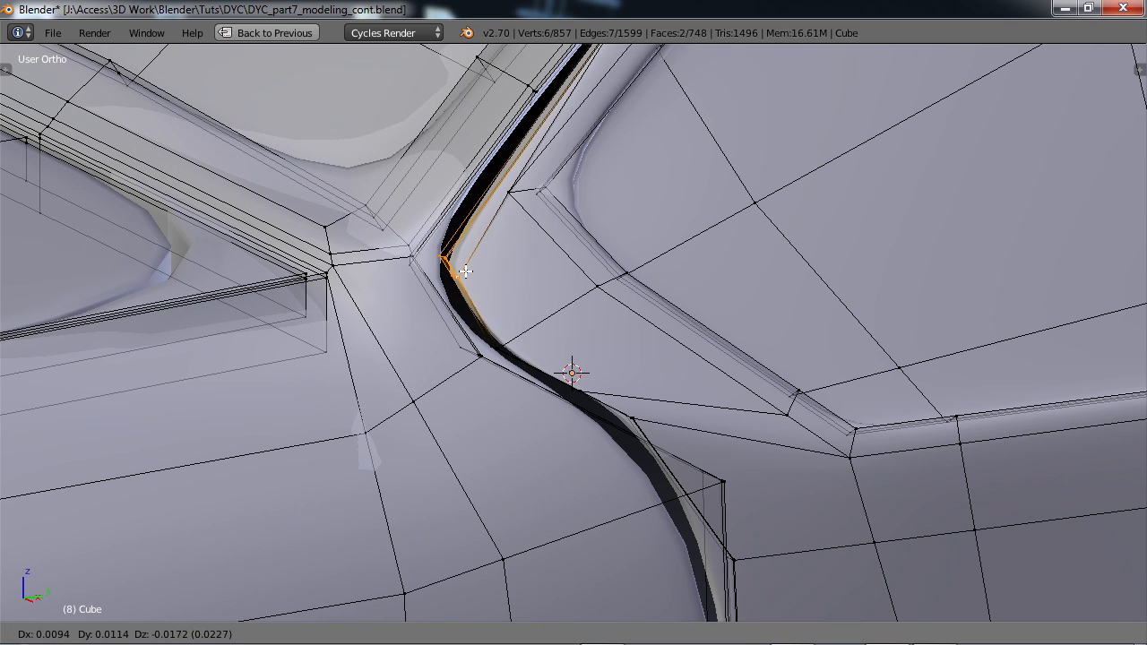
pyautogui.click(461, 267)
# - Examine the door gap and the car's front end in Object Mode
pyautogui.moveTo(461, 267); pyautogui.dragTo(617, 399, button='middle')
pyautogui.press('Tab')
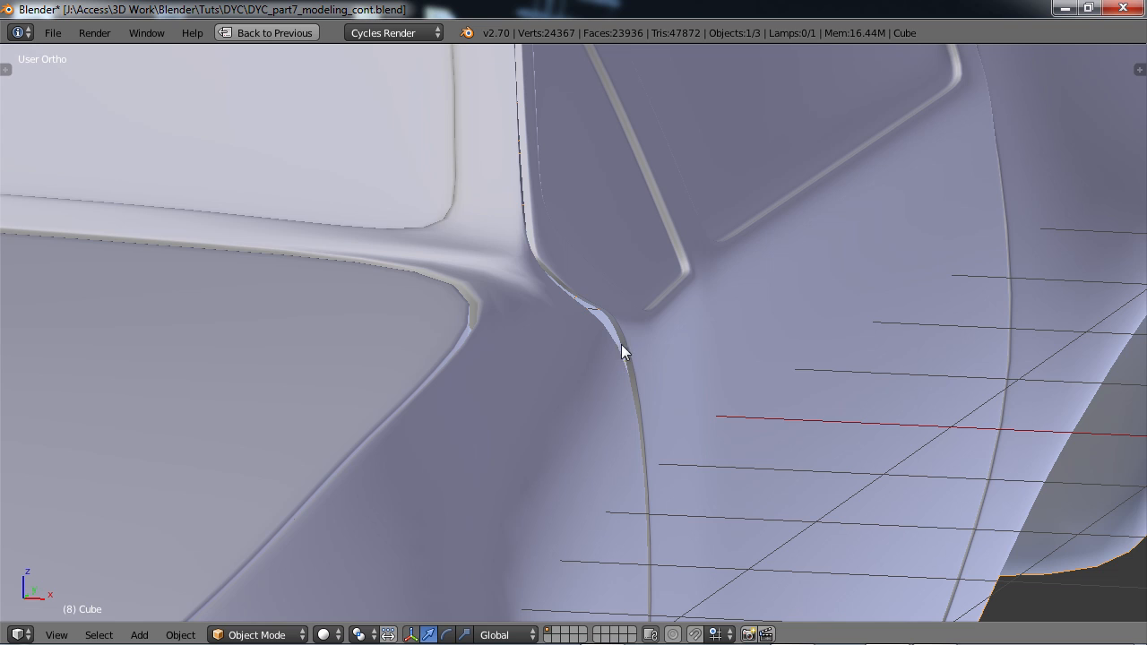
pyautogui.scroll(-2, 619, 343)
pyautogui.moveTo(622, 371); pyautogui.dragTo(593, 352, button='middle')
pyautogui.scroll(-4, 594, 354)
pyautogui.moveTo(645, 382); pyautogui.dragTo(590, 353, button='middle')
pyautogui.scroll(-3, 538, 391)
pyautogui.scroll(3, 590, 354)
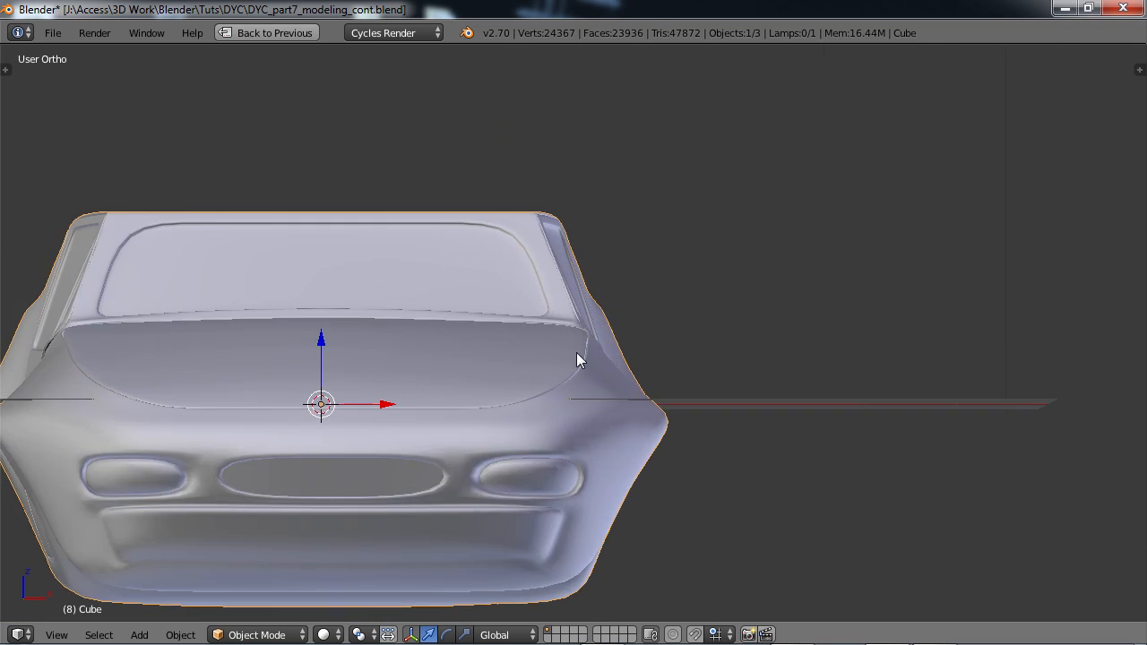
pyautogui.keyDown('shift'); pyautogui.moveTo(405, 230); pyautogui.dragTo(571, 317, button='middle'); pyautogui.keyUp('shift')
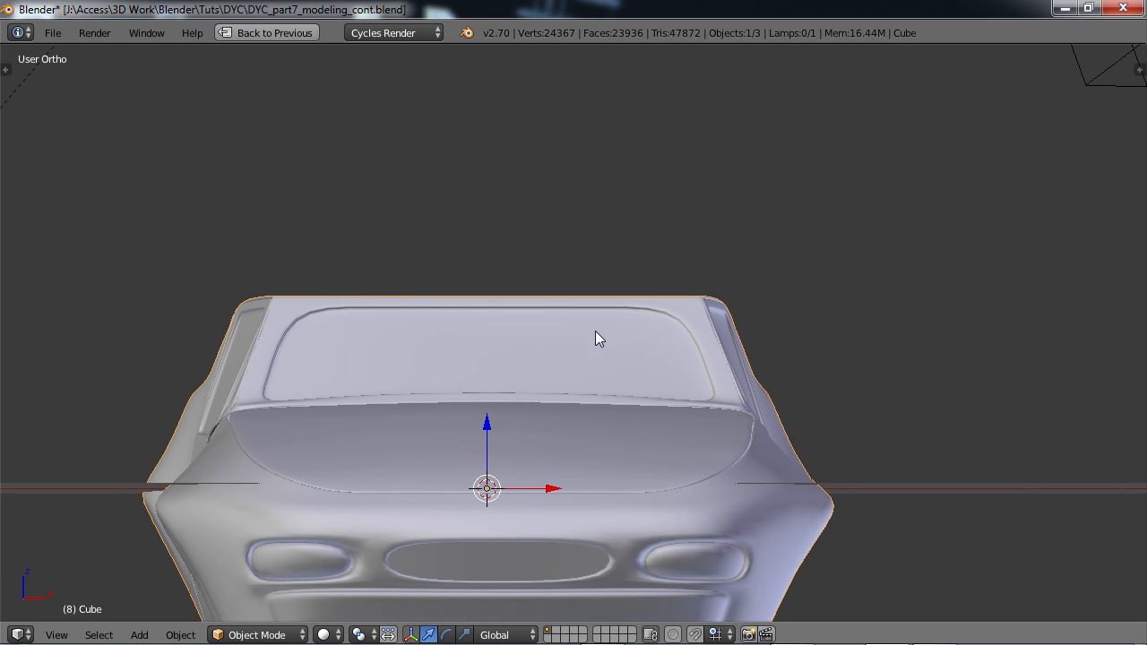
pyautogui.press('Tab')
pyautogui.press('c')
pyautogui.click(699, 299)
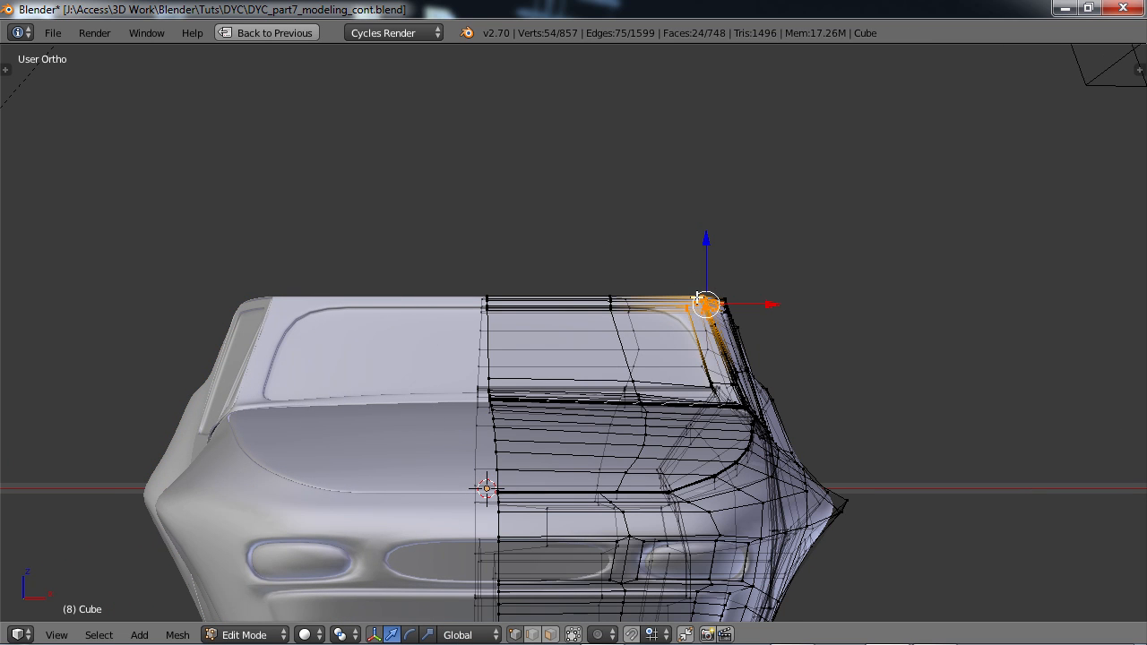
pyautogui.press('Tab')
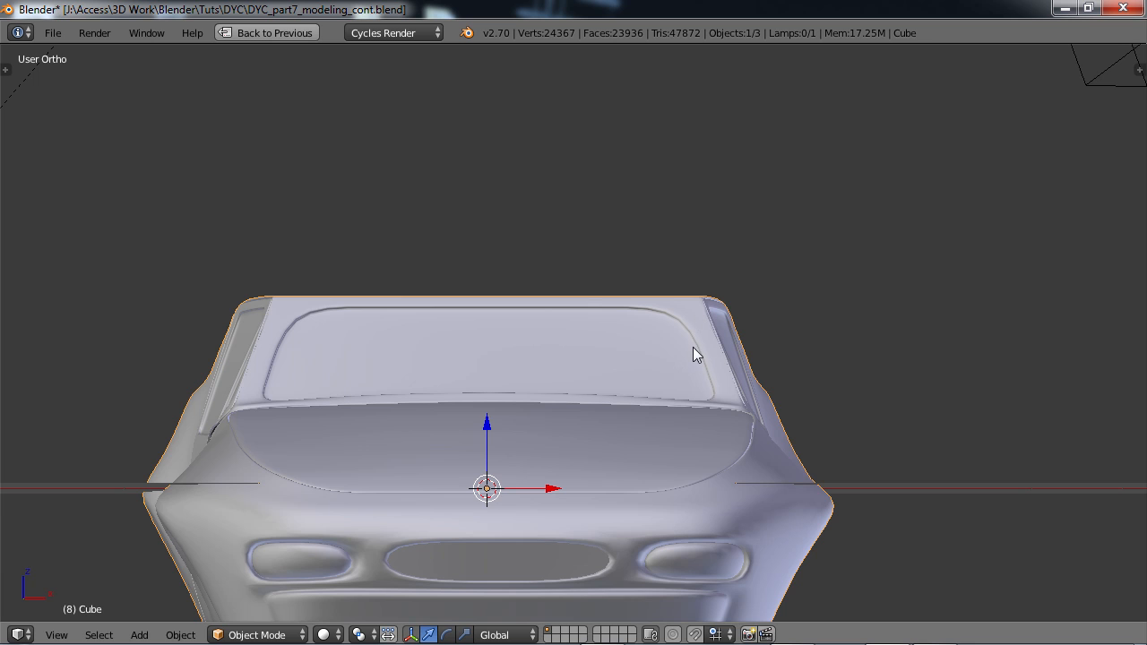
# - Clear the vertex selection and examine the mesh around the windshield, roof corner and side windows in Edit Mode
pyautogui.moveTo(693, 357); pyautogui.dragTo(685, 364, button='middle')
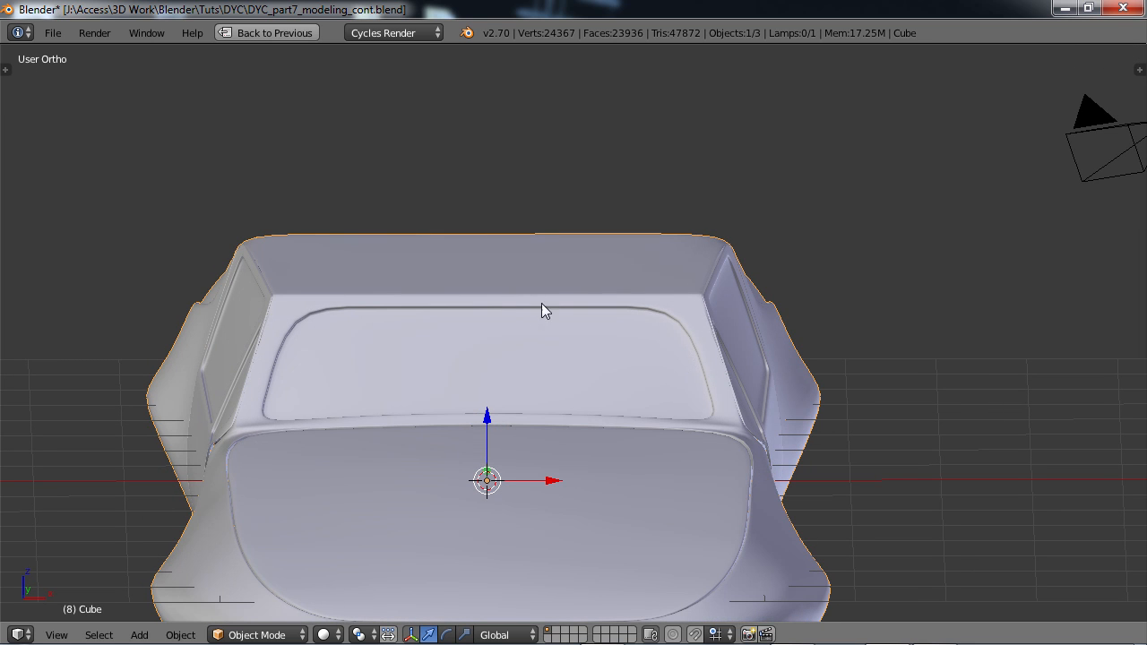
pyautogui.scroll(-3, 547, 313)
pyautogui.moveTo(626, 438); pyautogui.dragTo(704, 430, button='middle')
pyautogui.scroll(3, 659, 408)
pyautogui.press('Tab')
pyautogui.press('a')
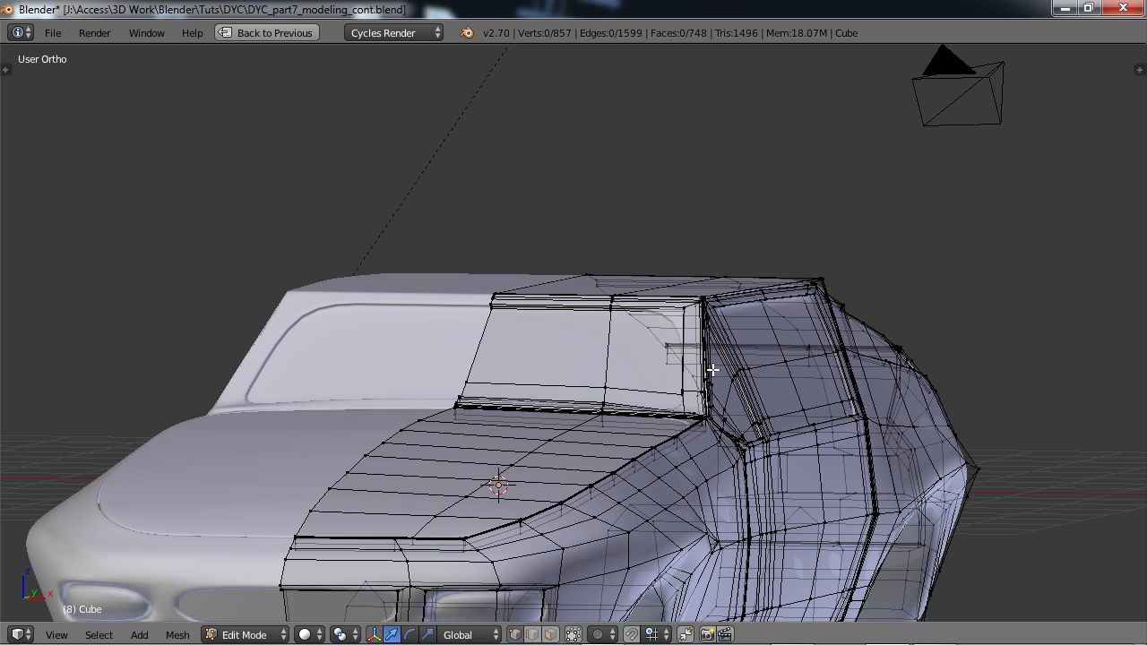
pyautogui.moveTo(700, 356); pyautogui.dragTo(726, 377, button='middle')
pyautogui.scroll(4, 728, 321)
pyautogui.keyDown('shift'); pyautogui.moveTo(789, 275); pyautogui.dragTo(722, 246, button='middle'); pyautogui.keyUp('shift')
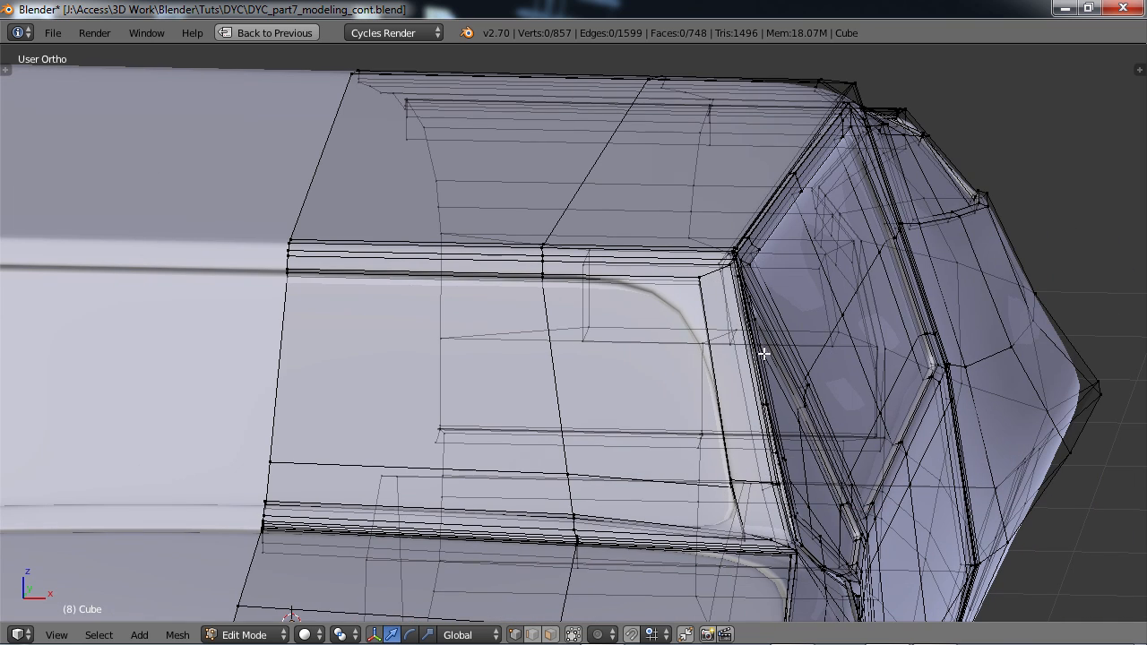
pyautogui.scroll(-3, 761, 332)
pyautogui.moveTo(739, 370); pyautogui.dragTo(637, 333, button='middle')
pyautogui.moveTo(517, 363); pyautogui.dragTo(619, 386, button='middle')
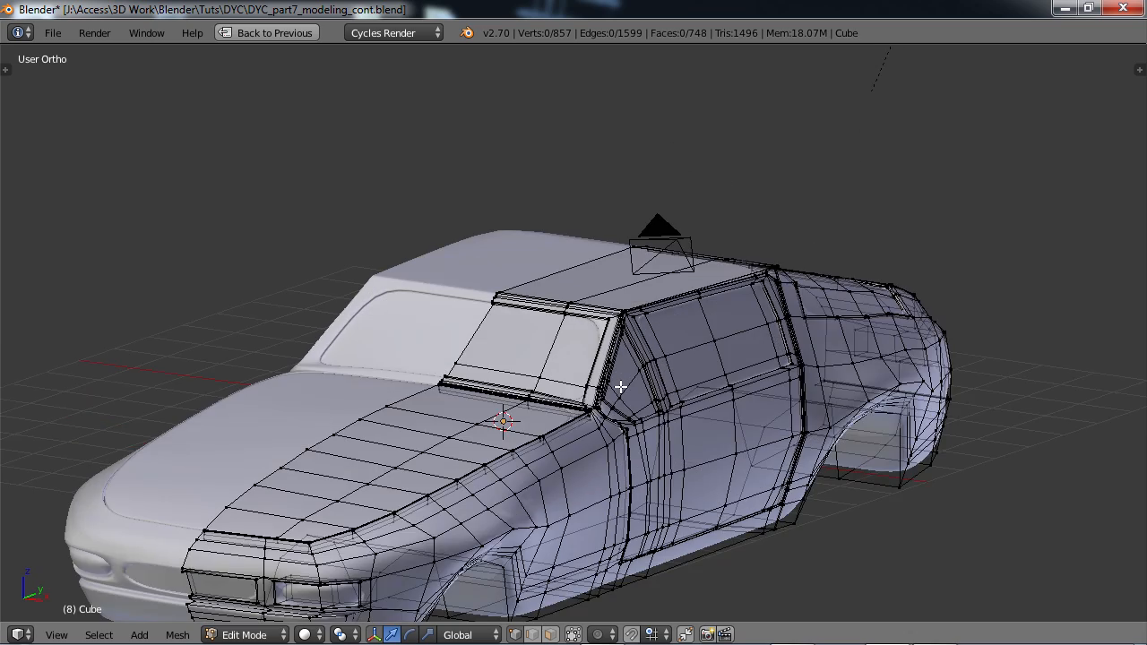
pyautogui.scroll(4, 636, 387)
# - Examine the whole smoothed car body from the side and front in Object Mode
pyautogui.press('Tab')
pyautogui.scroll(-5, 657, 347)
pyautogui.moveTo(657, 347); pyautogui.dragTo(601, 381, button='middle')
pyautogui.scroll(3, 626, 404)
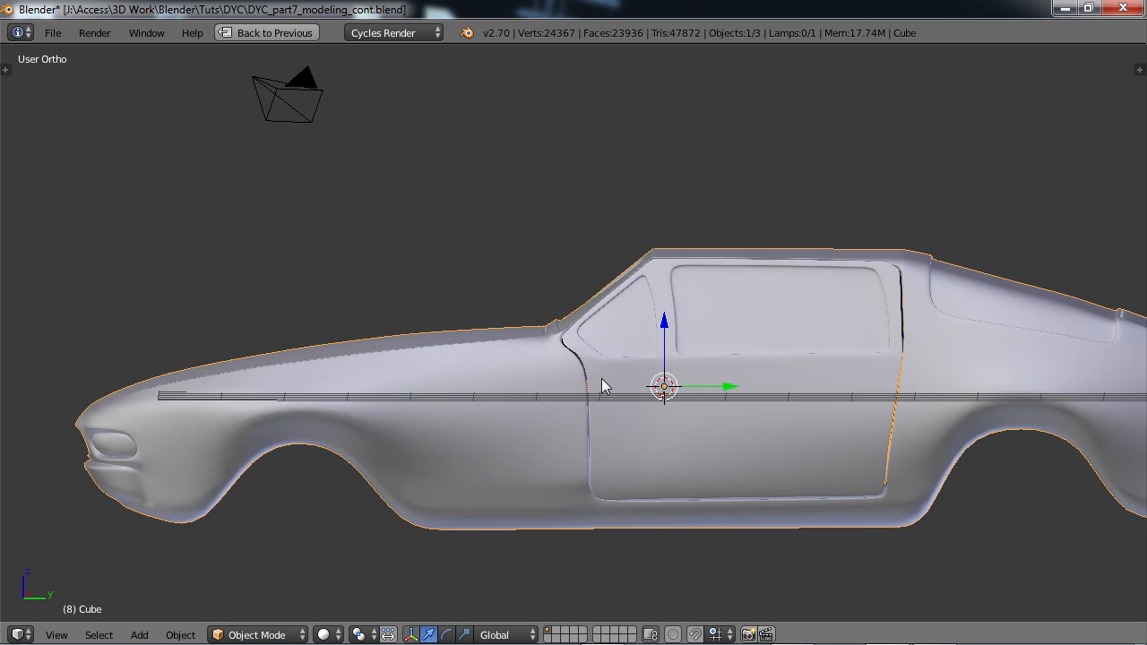
pyautogui.moveTo(553, 409); pyautogui.dragTo(666, 419, button='middle')
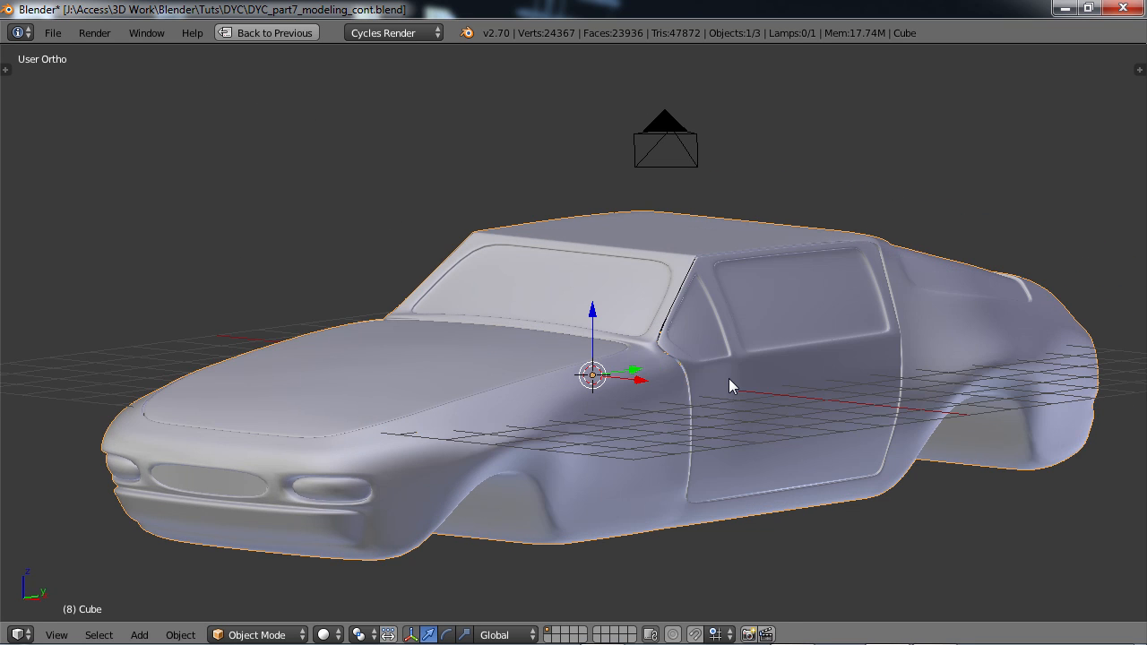
pyautogui.moveTo(729, 380); pyautogui.dragTo(752, 381, button='middle')
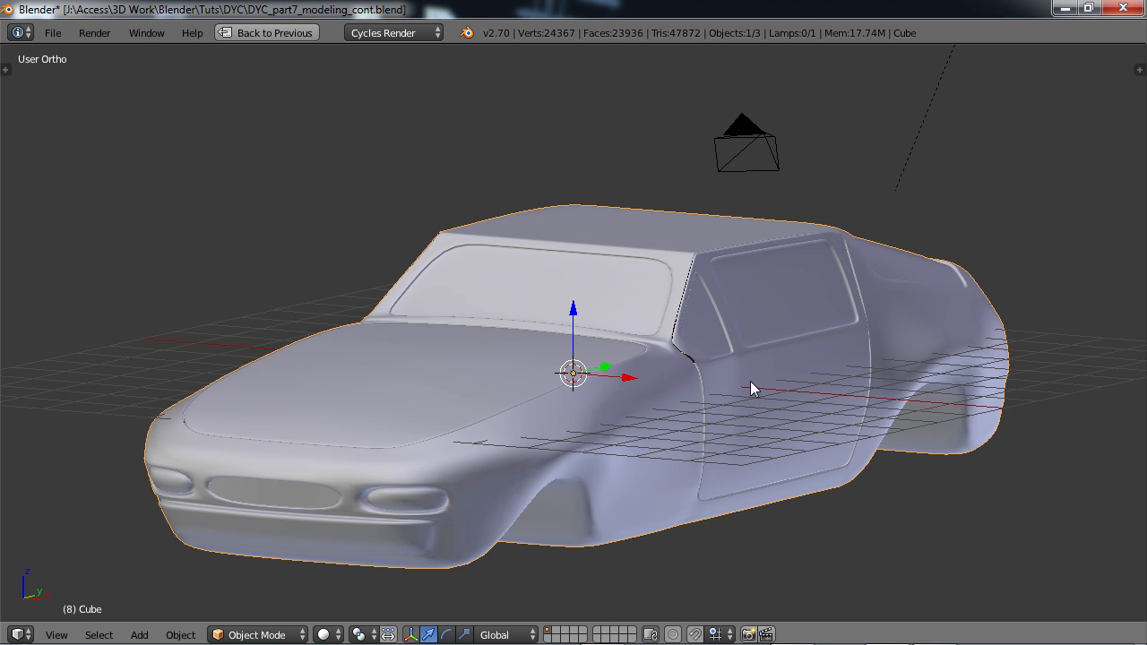
pyautogui.keyDown('shift'); pyautogui.moveTo(751, 387); pyautogui.dragTo(702, 364, button='middle'); pyautogui.keyUp('shift')
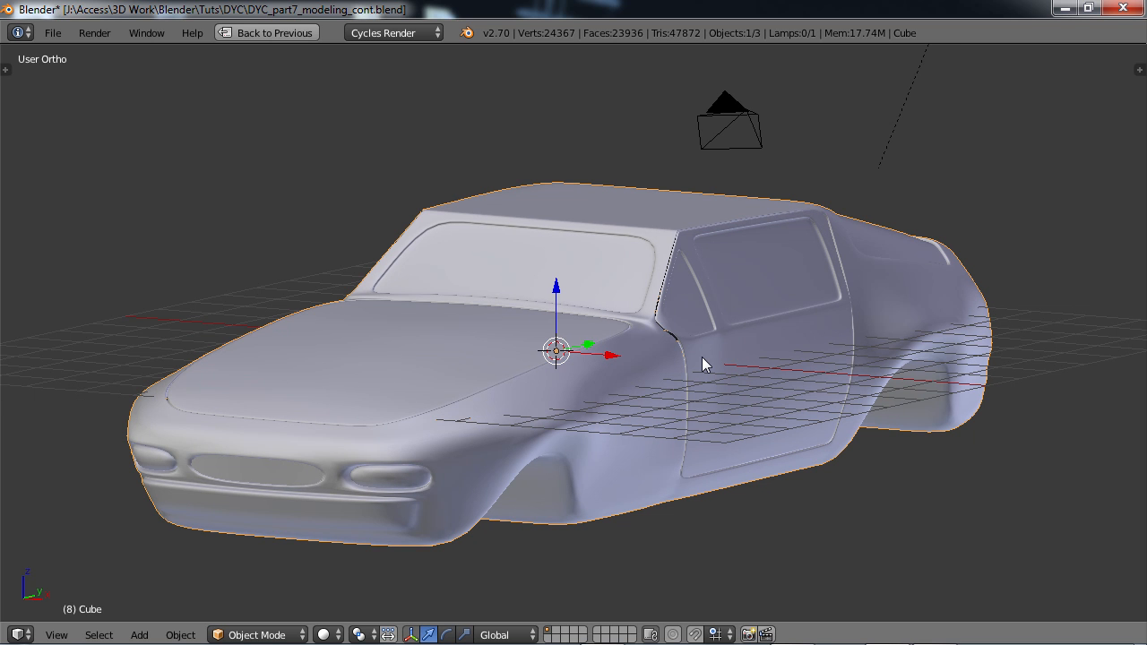